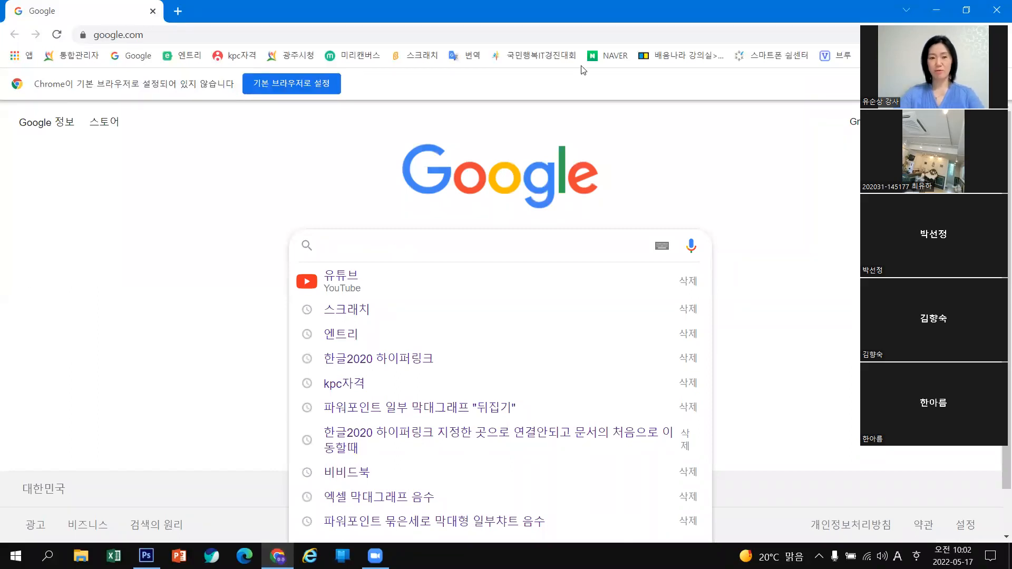
Open Naver, search for 자연, and show the image results
left_click(607, 55)
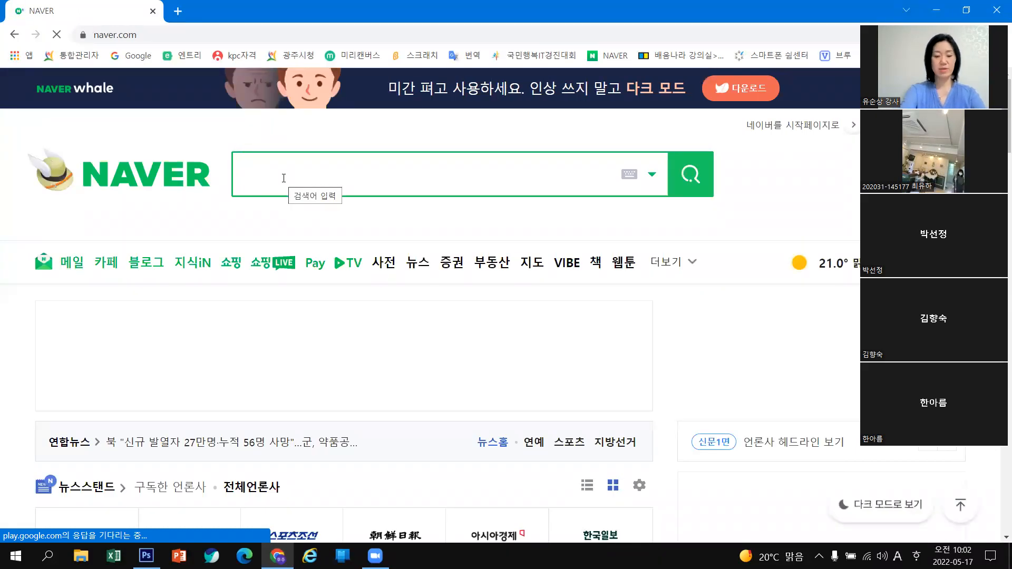
type("wk")
key("BackSpace")
key("BackSpace")
key("Hangul")
type("자연")
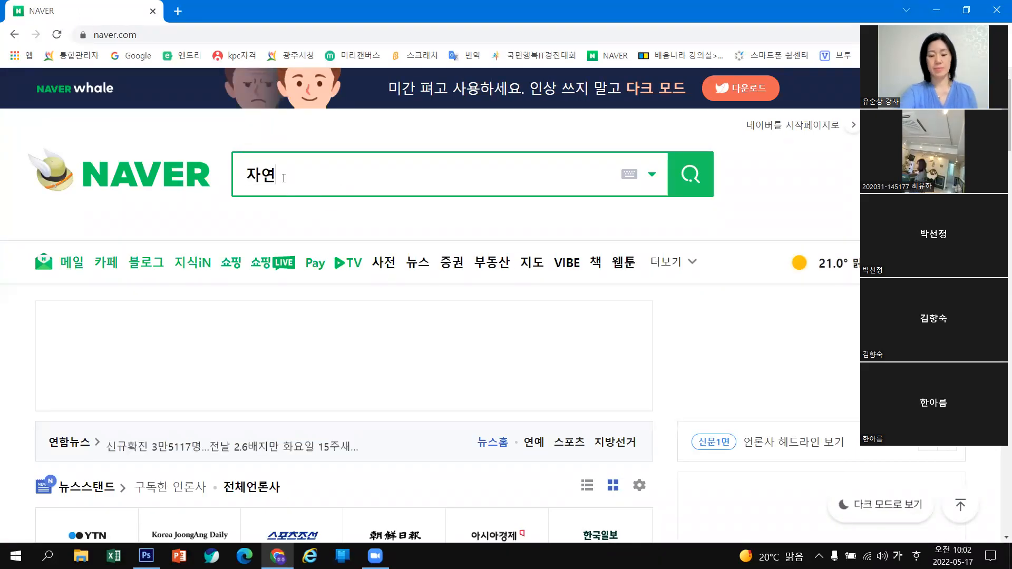
left_click(691, 173)
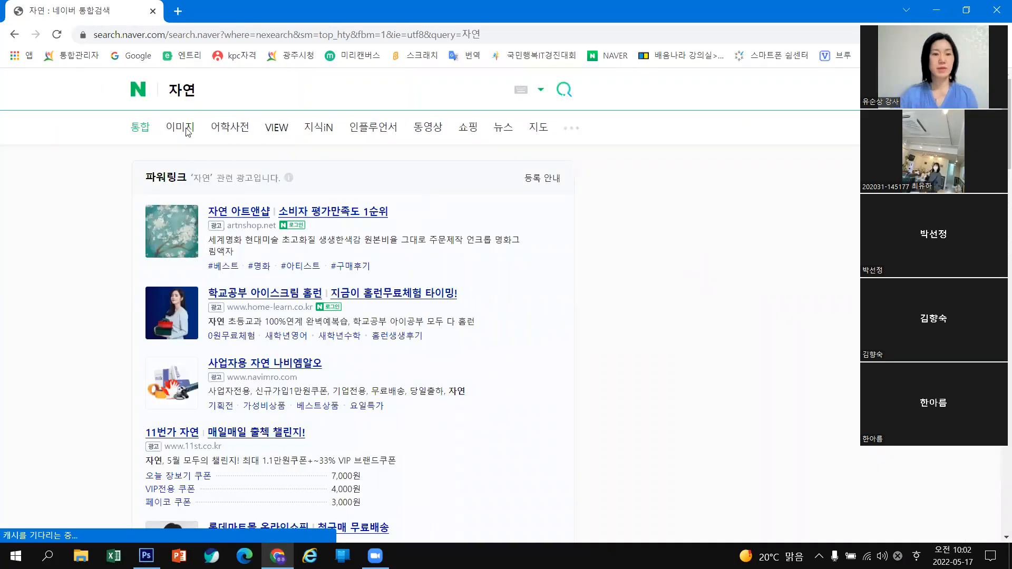
left_click(183, 128)
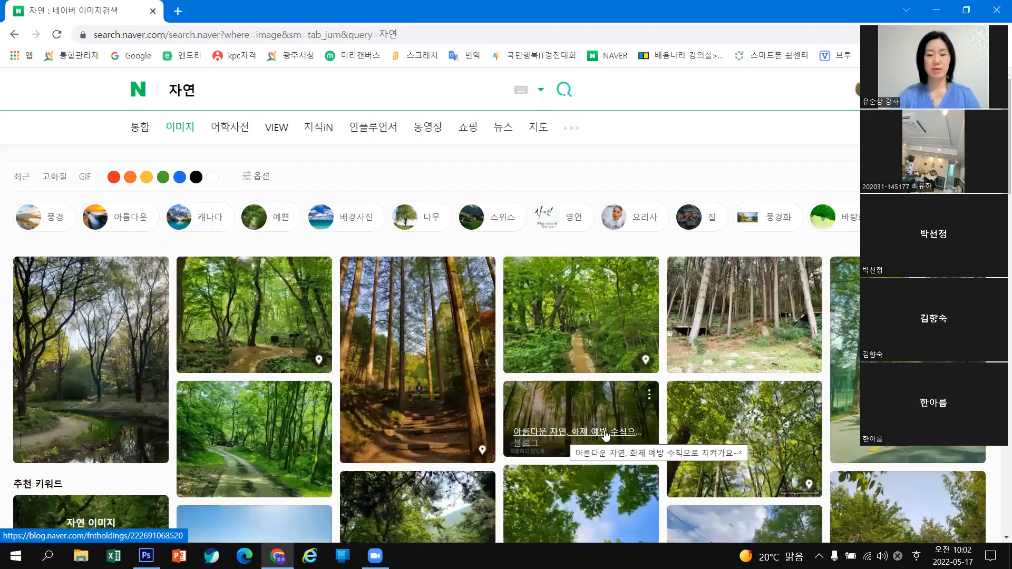
Browse the 자연 images and open the preview of the green forest photo with a dirt path
scroll(811, 340, "down", 5)
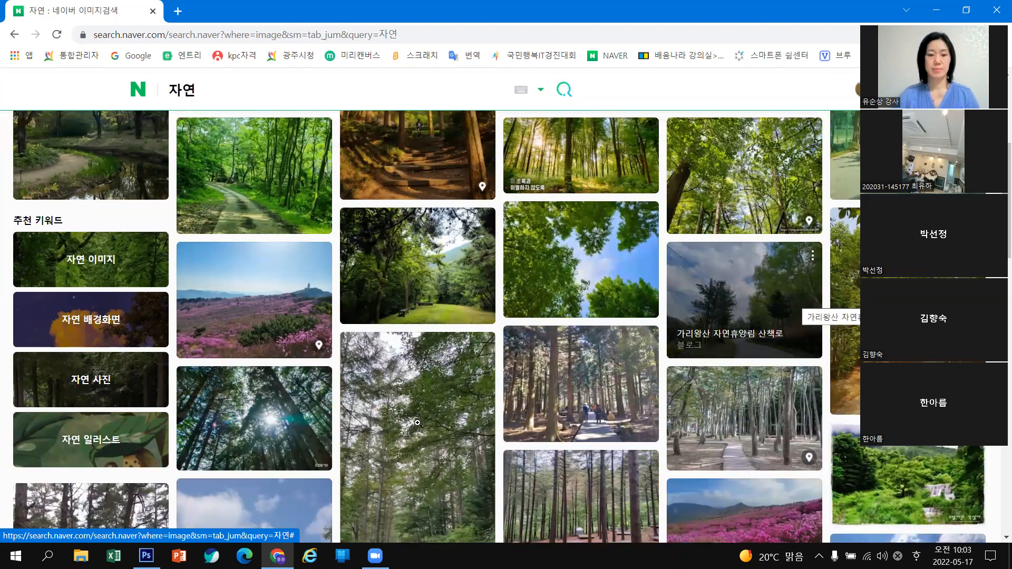
scroll(257, 316, "up", 3)
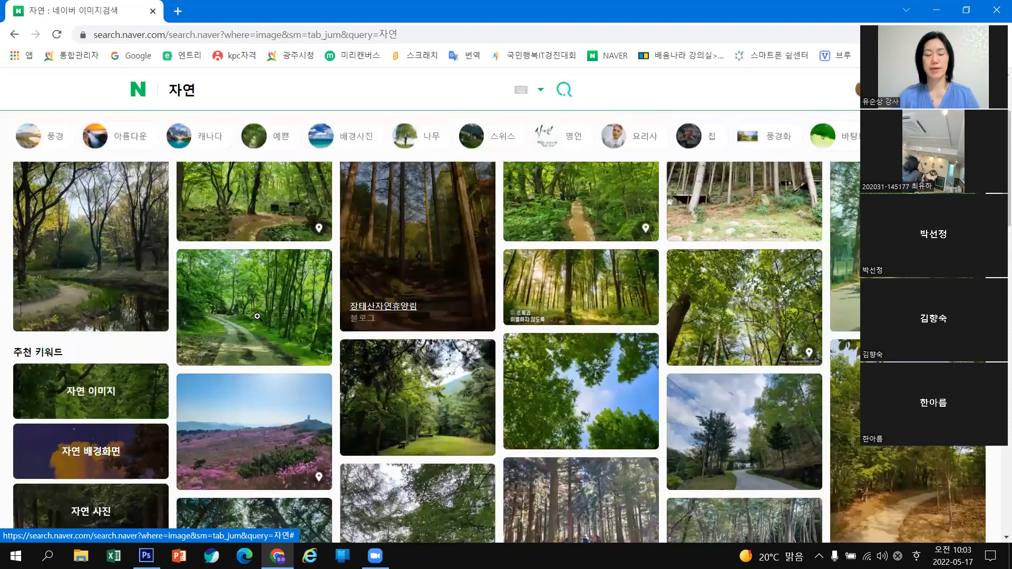
scroll(257, 316, "up", 2)
left_click(257, 316)
Start saving the previewed forest image and choose the 사진 folder as its location
right_click(800, 344)
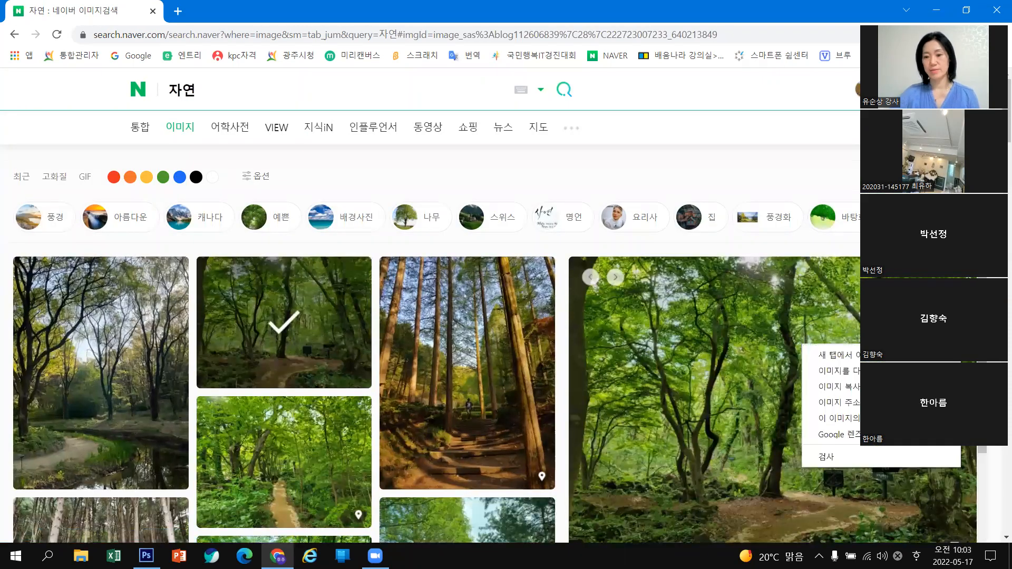
left_click(856, 388)
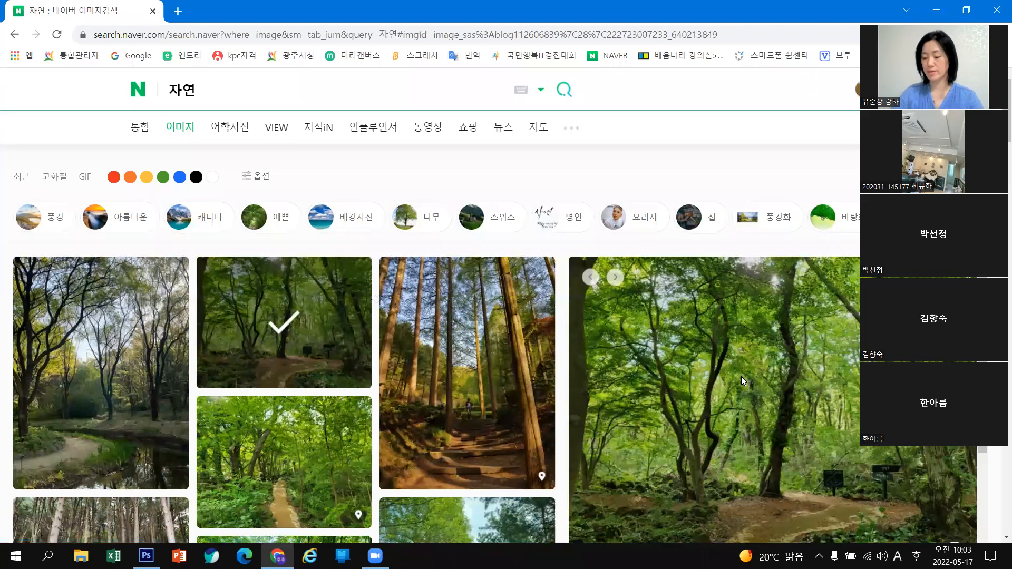
left_click_drag(362, 293, 356, 182)
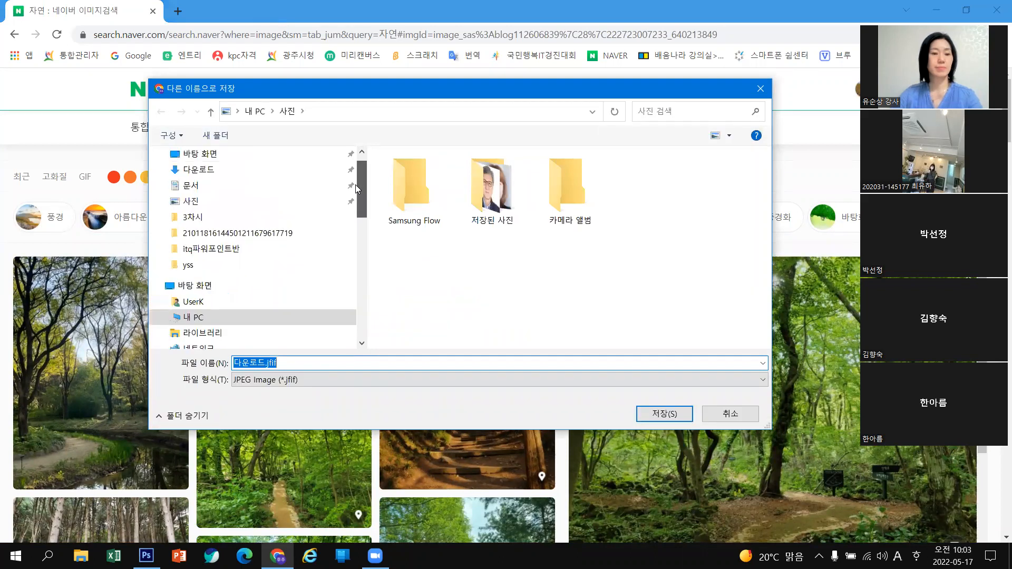
left_click(187, 206)
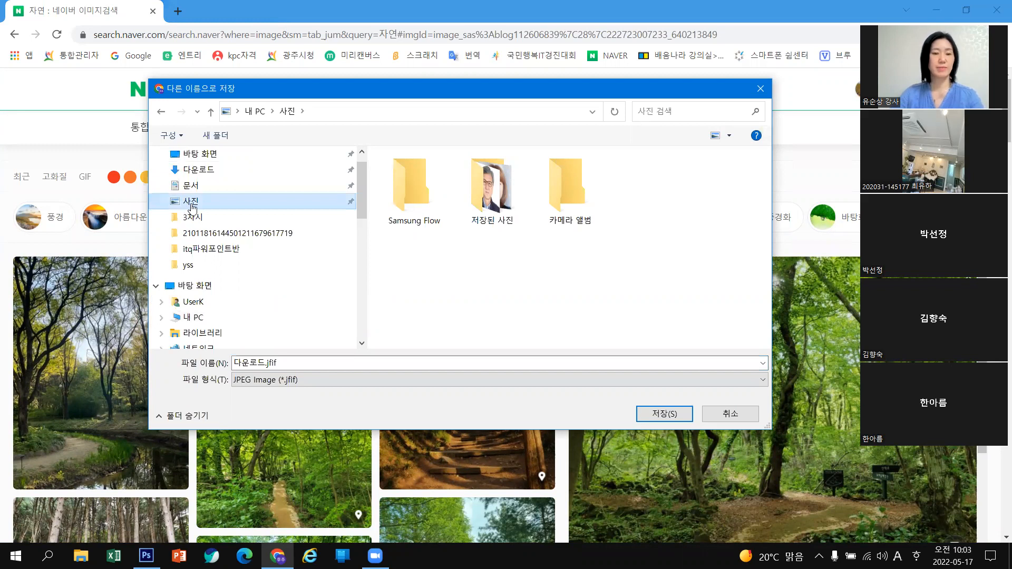
Name the forest image file 자연.jpg and save it
left_click(293, 362)
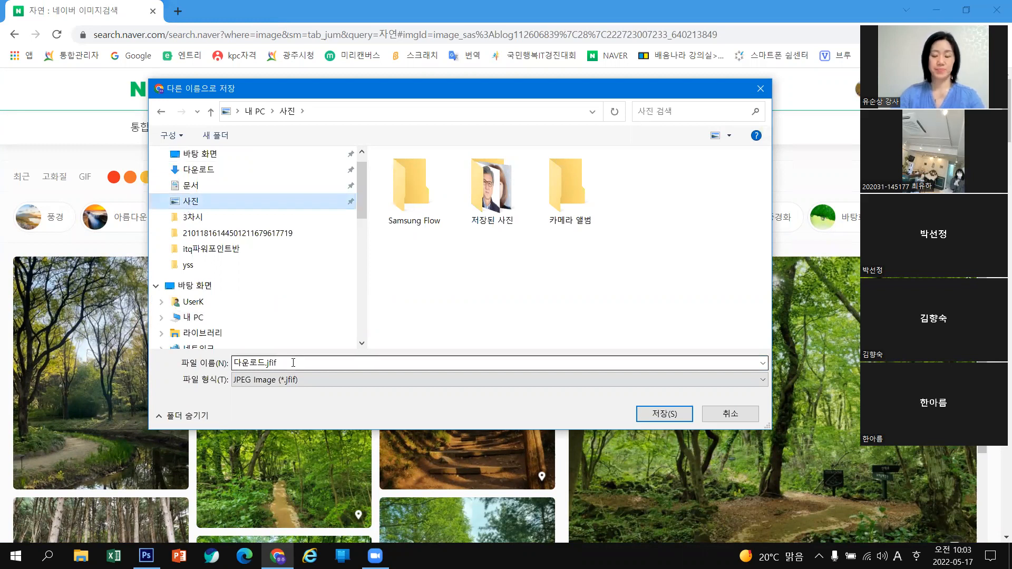
double_click(293, 362)
type("w")
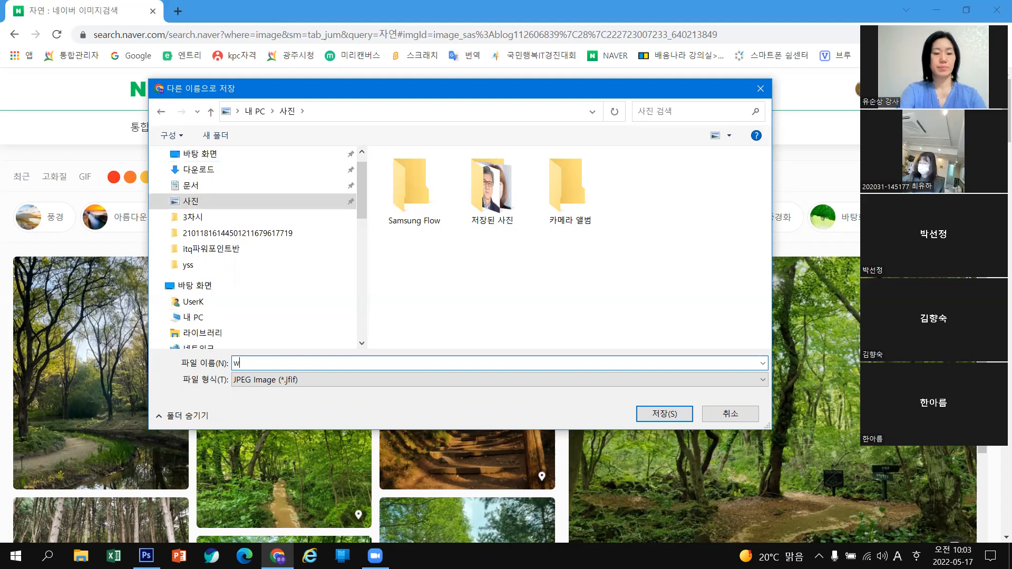
key("BackSpace")
key("Hangul")
type("장")
type("연")
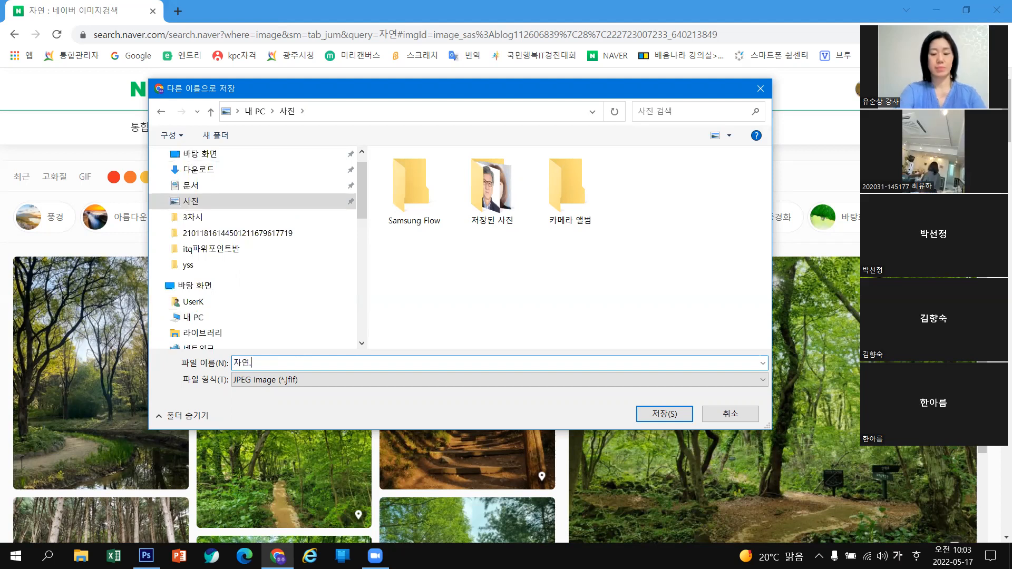
type(".")
key("Hangul")
type("jp")
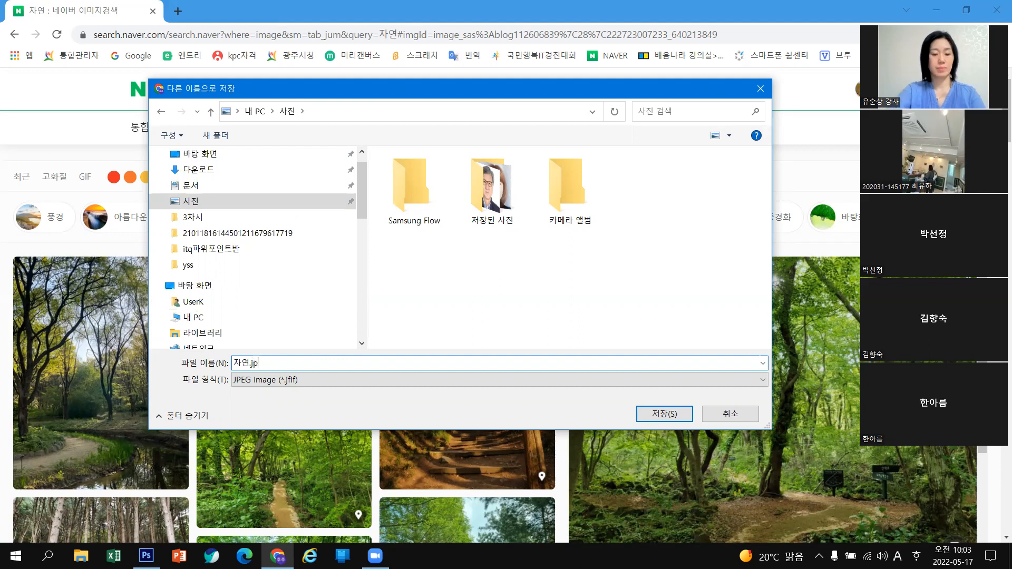
type("g")
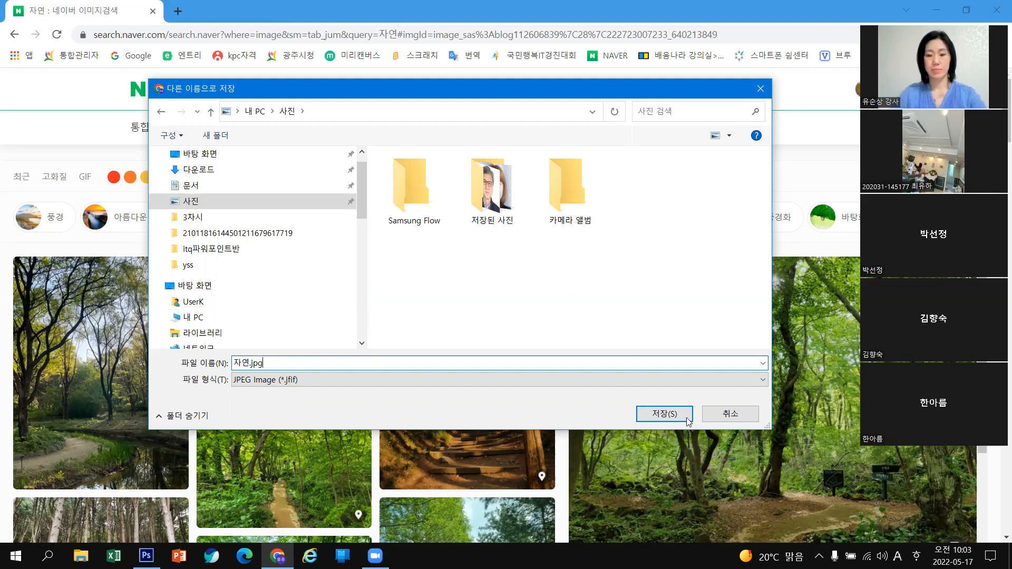
left_click(664, 414)
Replace the image search term with 에펠탑 and run the search
left_click(207, 91)
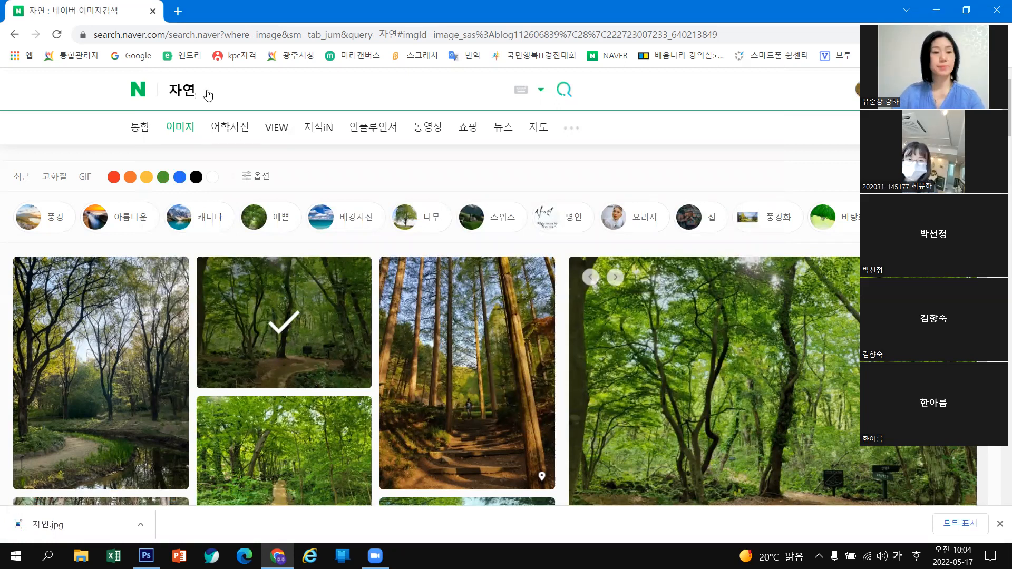
double_click(222, 93)
type("ㅇ")
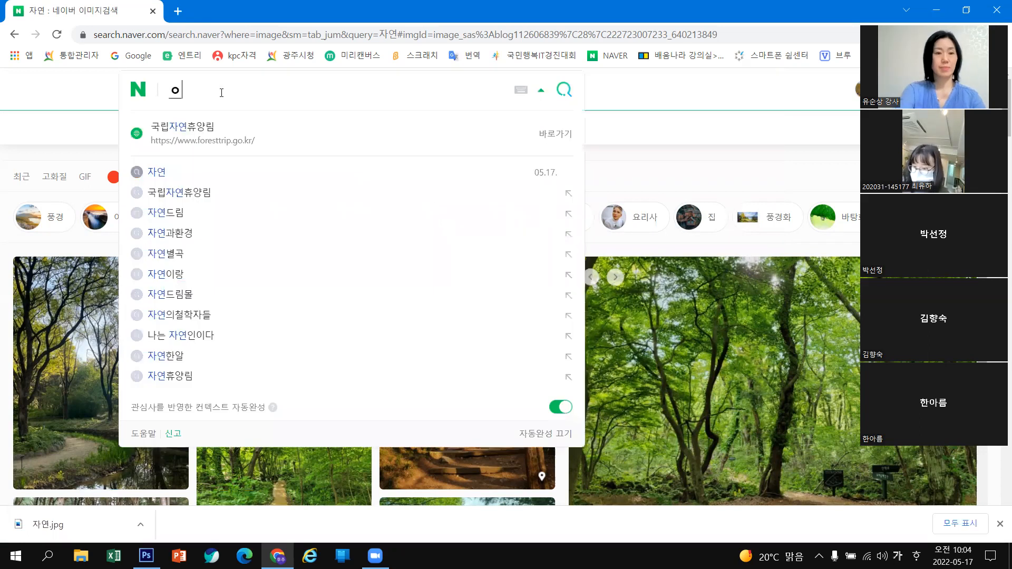
type("ㅔ펠타")
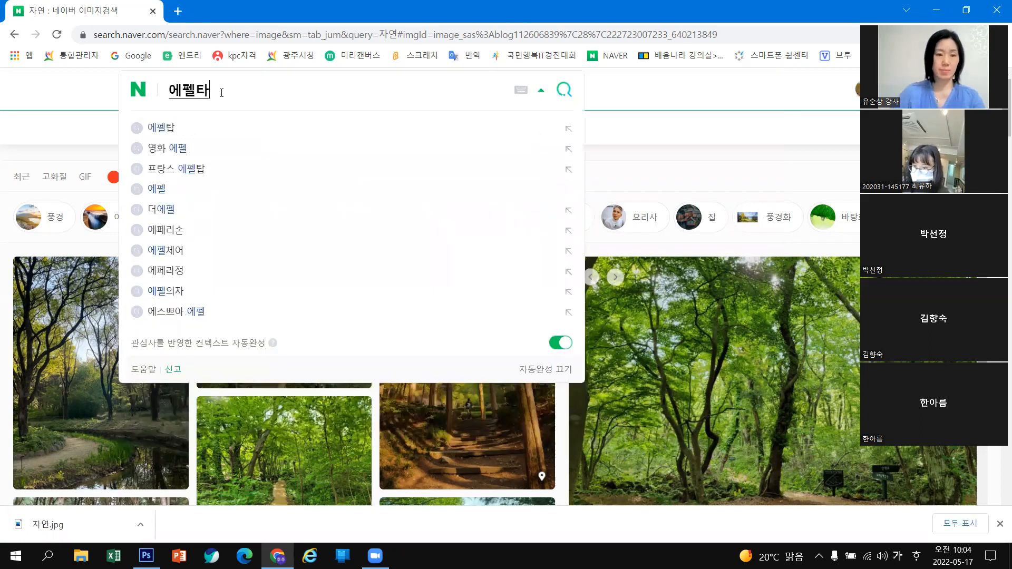
type("ㅂ")
key("Return")
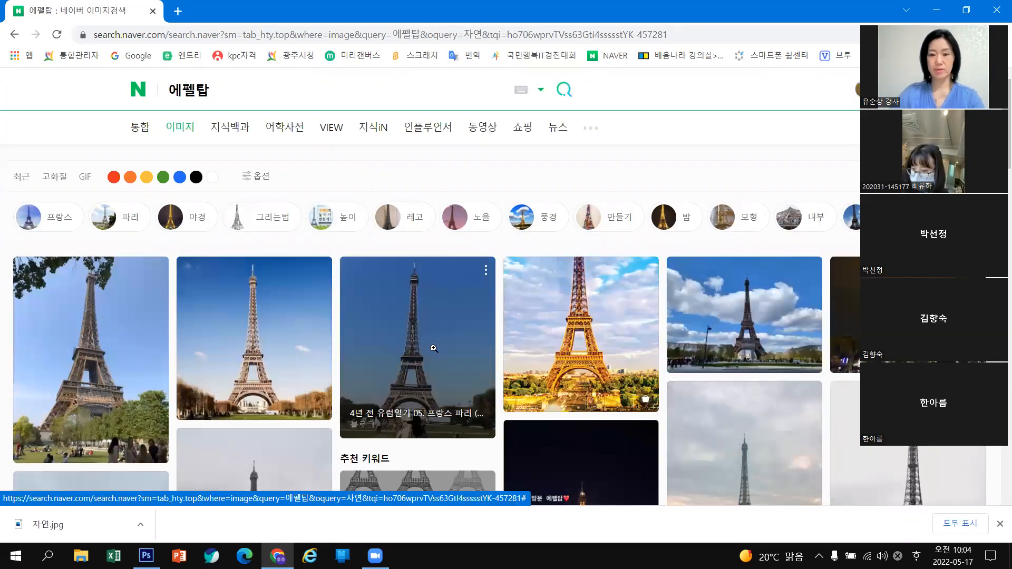
Open the Eiffel Tower photo with the plain blue sky and start saving it in the 사진 folder
left_click(434, 349)
right_click(798, 357)
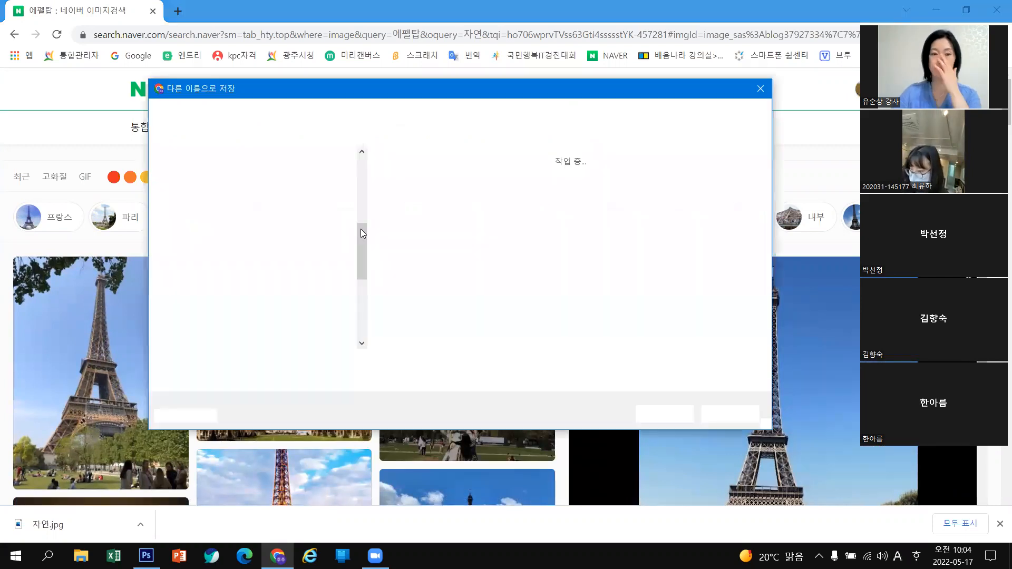
scroll(361, 227, "up", 5)
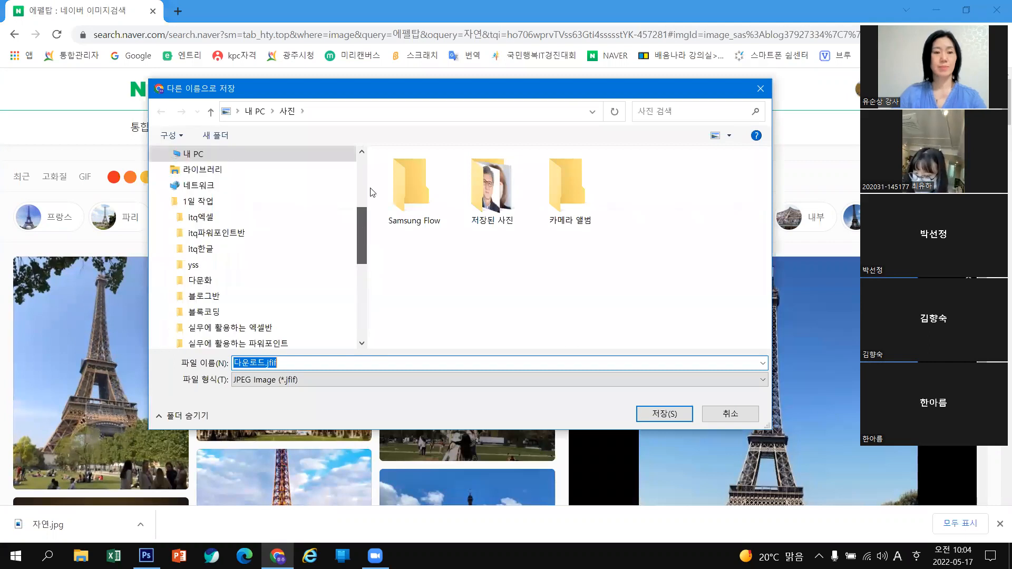
scroll(372, 188, "up", 3)
left_click(190, 185)
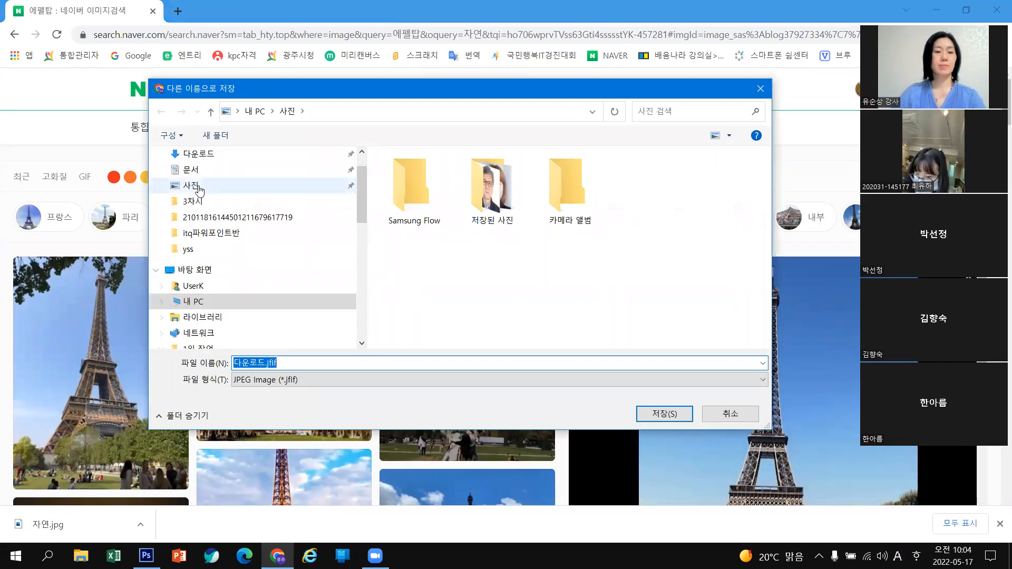
Name the Eiffel Tower image file 에펠탑.jpg and save it
left_click(298, 363)
type("dp")
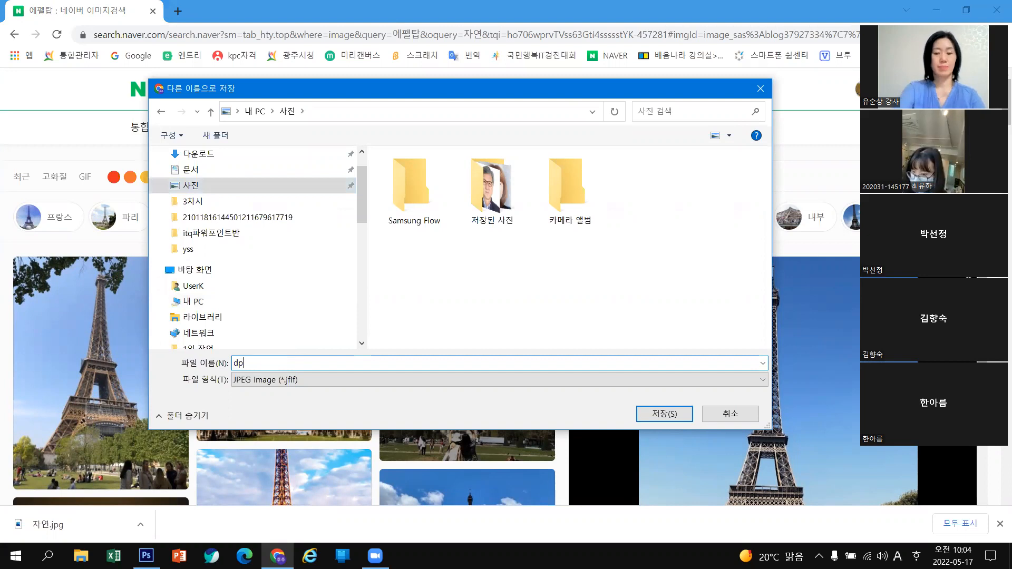
key("BackSpace")
key("BackSpace")
key("Hangul")
type("에")
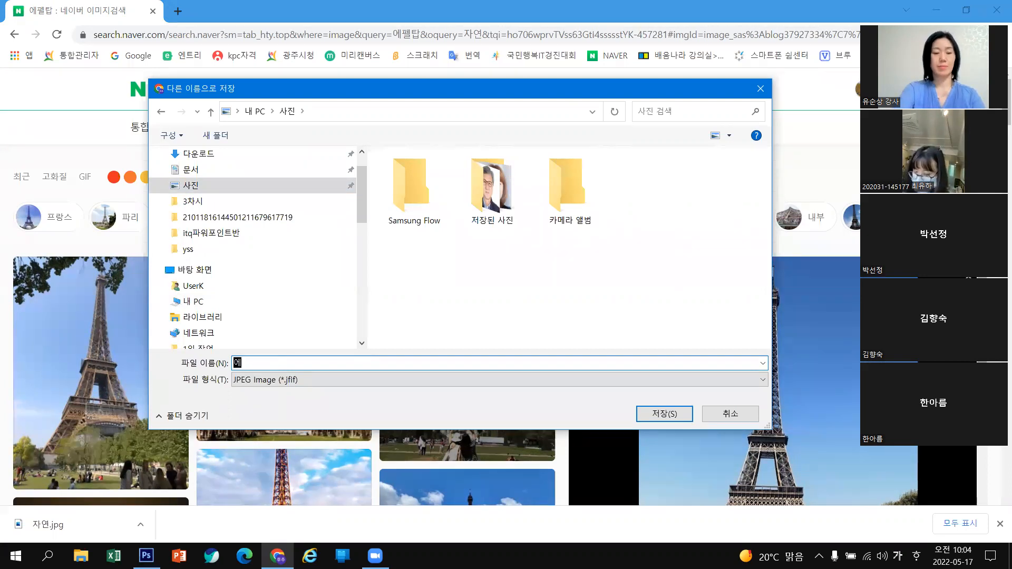
type("펠타ㅂ")
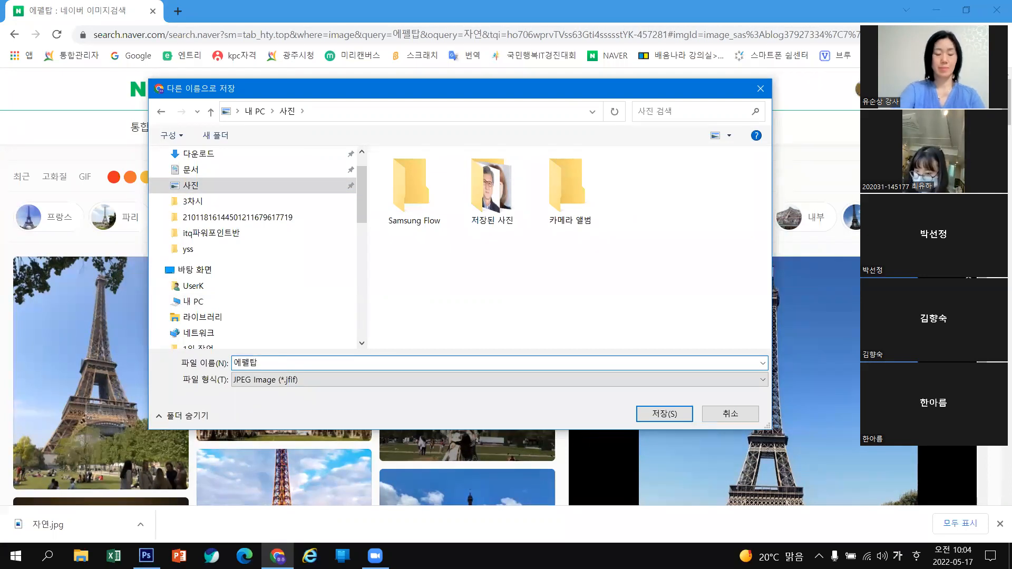
type(".jpg")
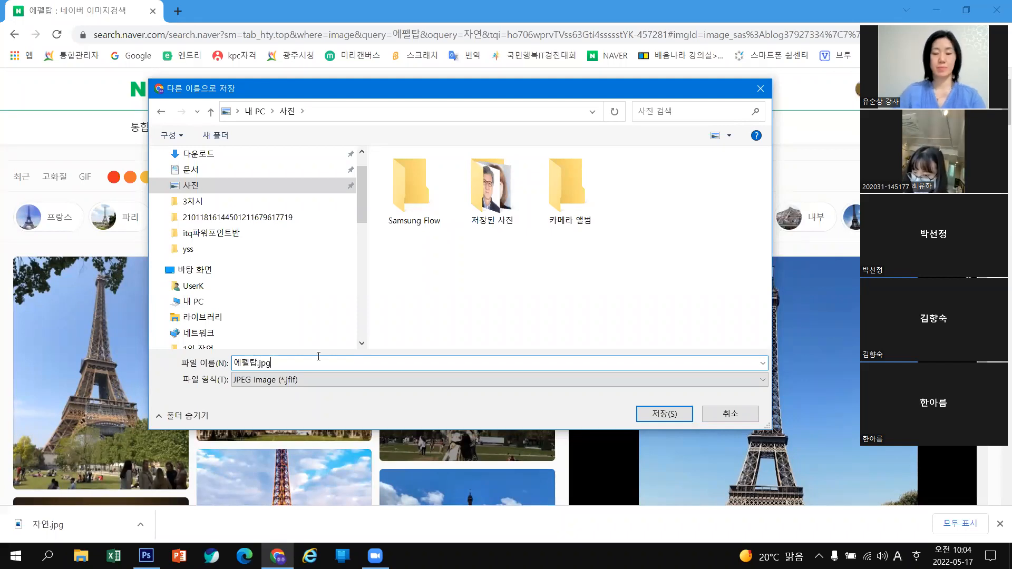
left_click(676, 415)
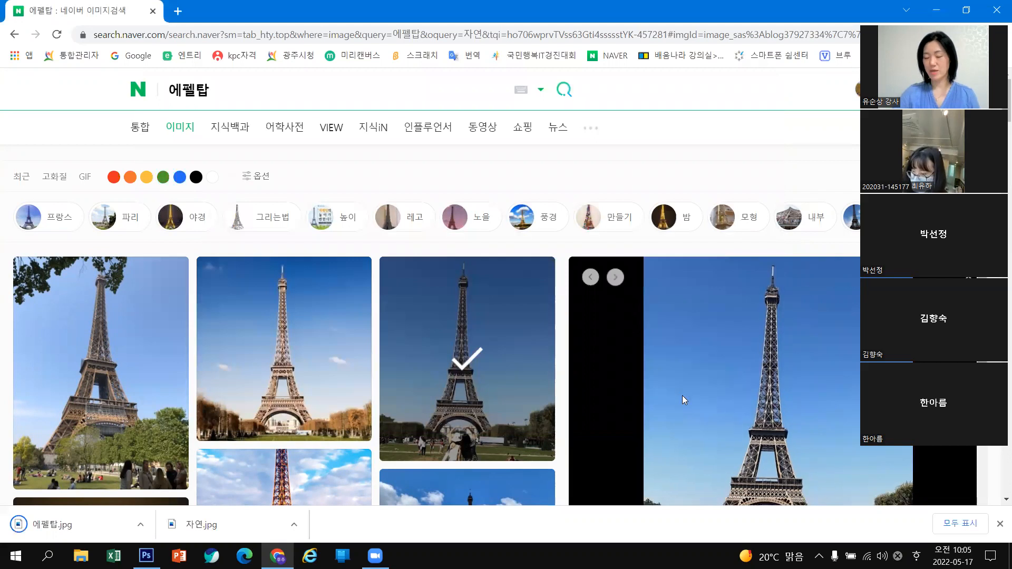
Replace the image search term with 과일 and run the search
left_click(227, 94)
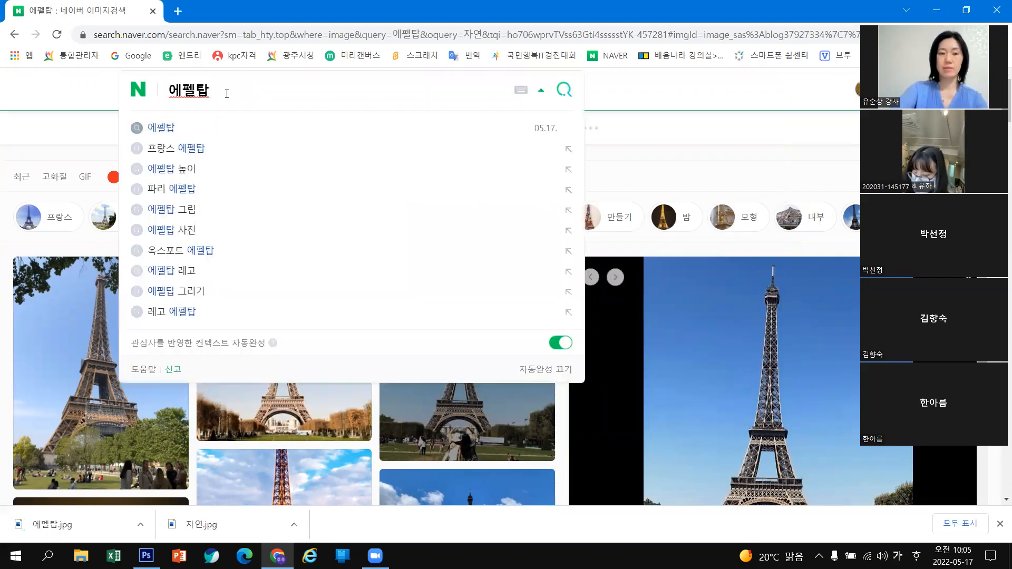
key("BackSpace")
key("BackSpace")
key("BackSpace")
type("과")
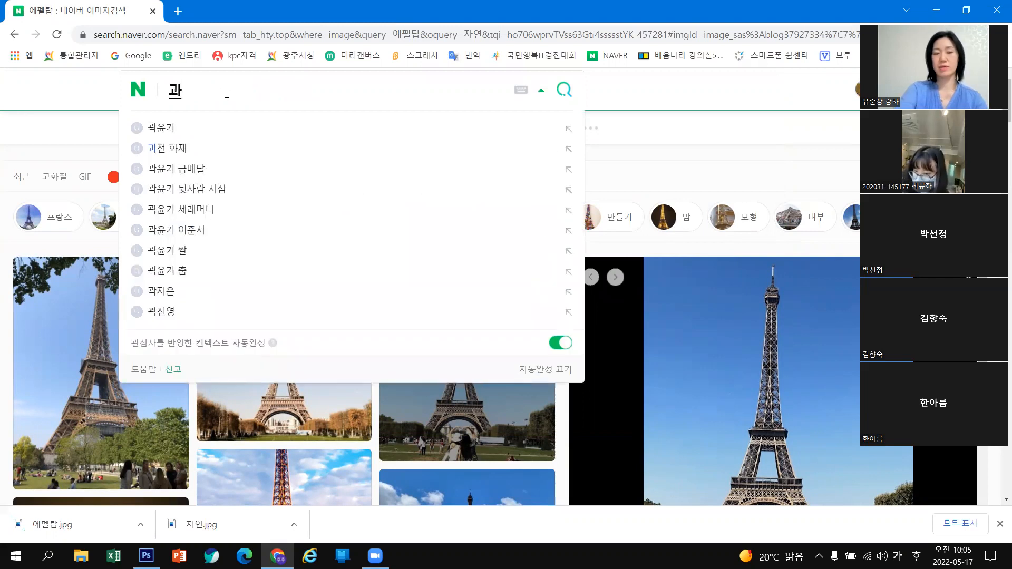
type("일")
key("Return")
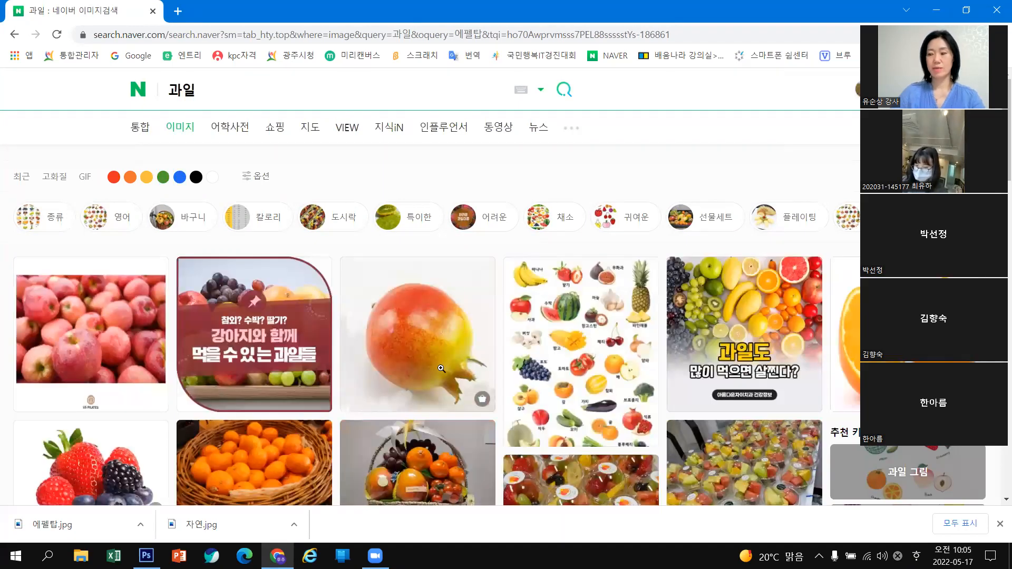
Browse the fruit images and open the preview of the photo of a hand holding cherries
scroll(441, 368, "down", 8)
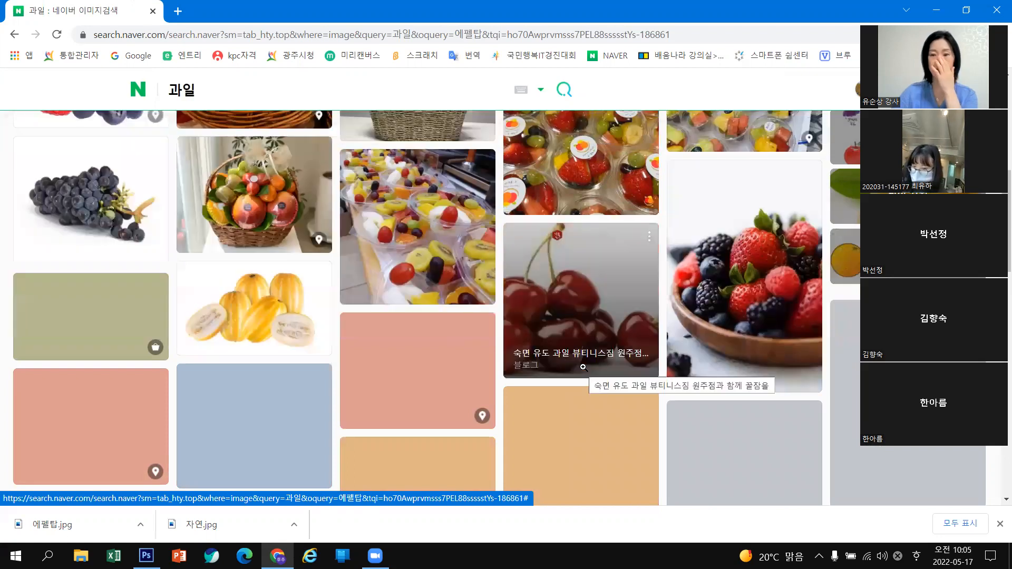
scroll(544, 346, "down", 2)
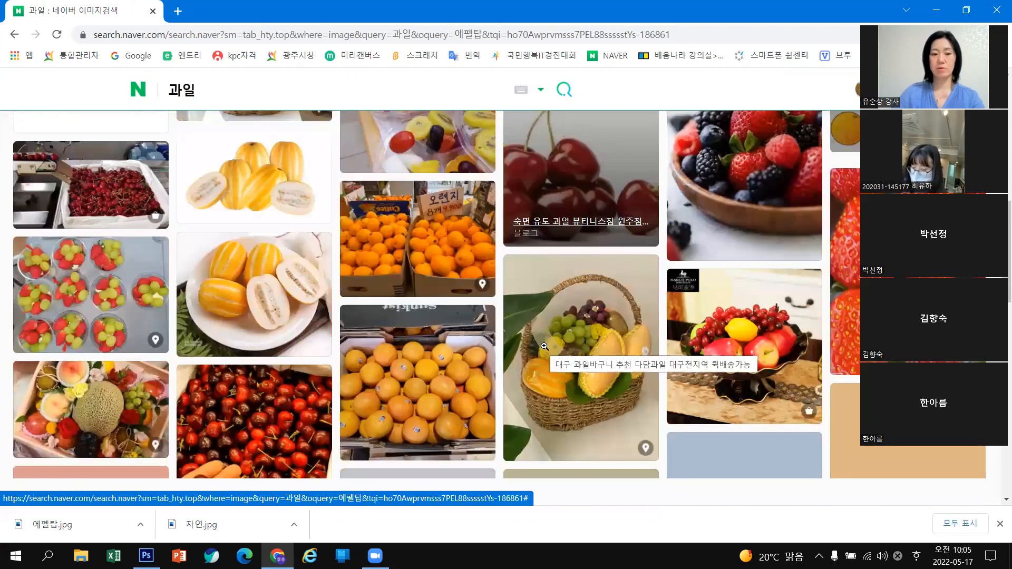
scroll(544, 346, "down", 2)
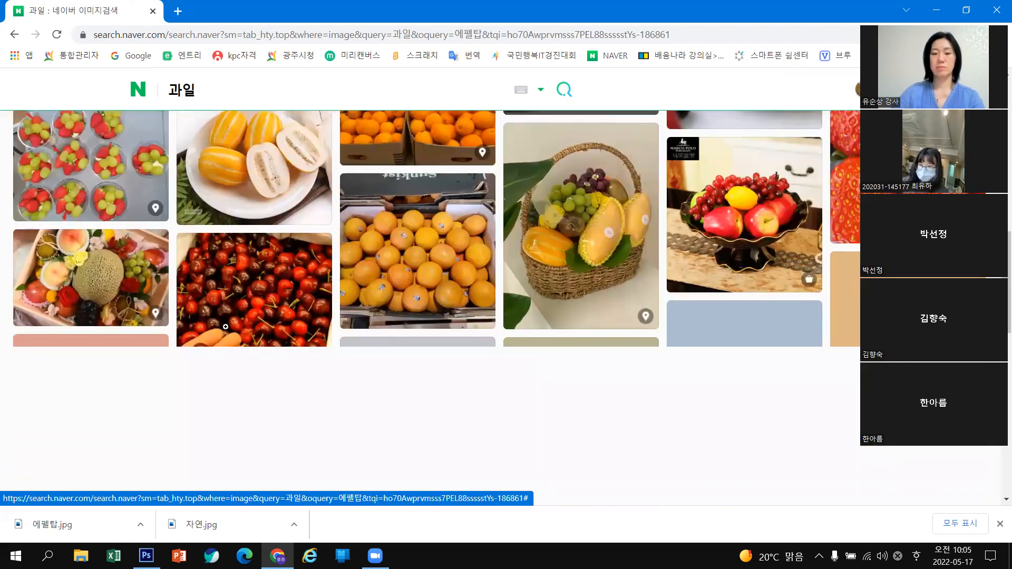
scroll(448, 274, "down", 2)
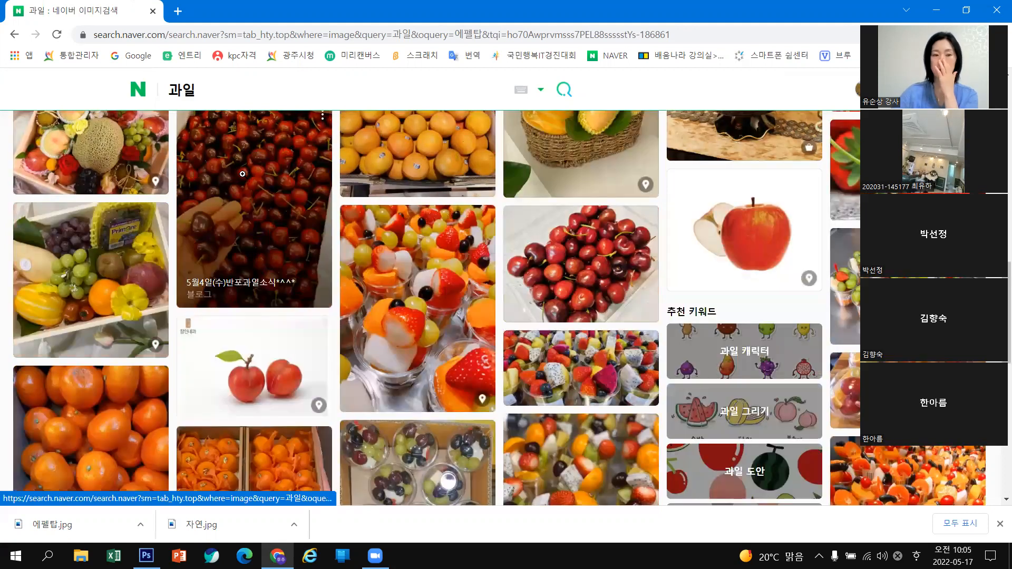
left_click(292, 184)
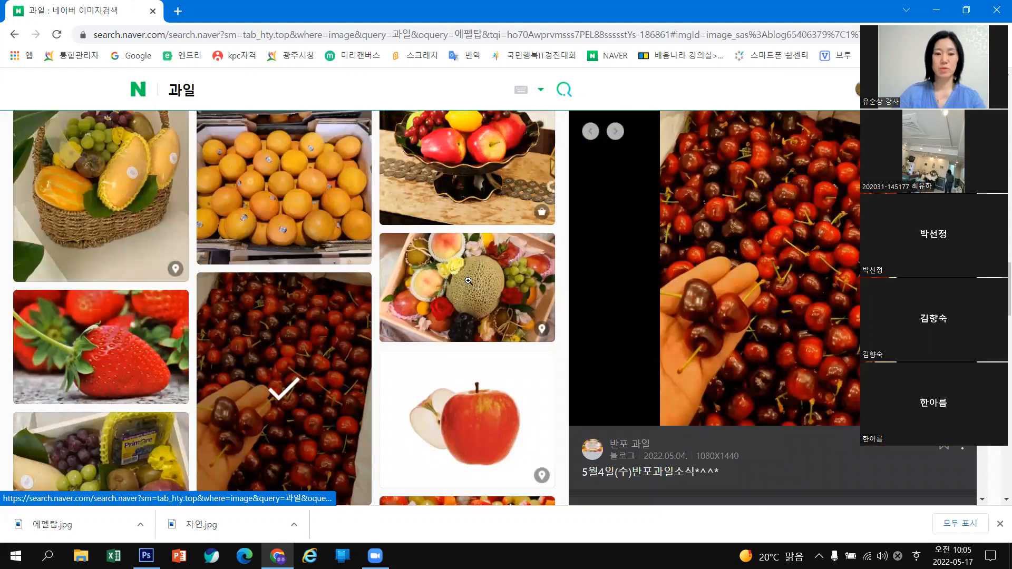
Browse the fruit image results and preview the close-up cherry photo and the photo of piled apples
scroll(449, 283, "down", 6)
scroll(517, 280, "down", 8)
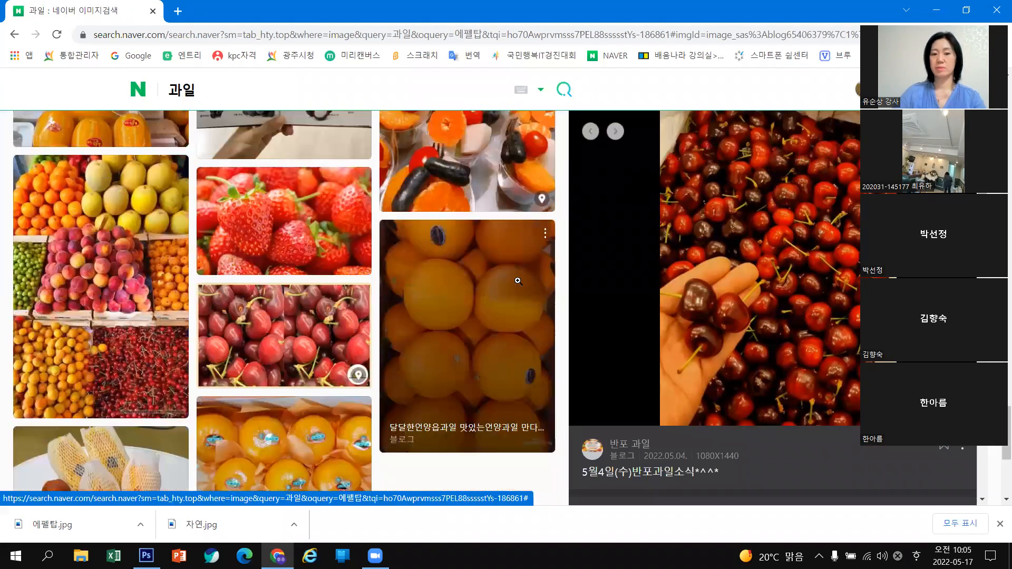
left_click(258, 350)
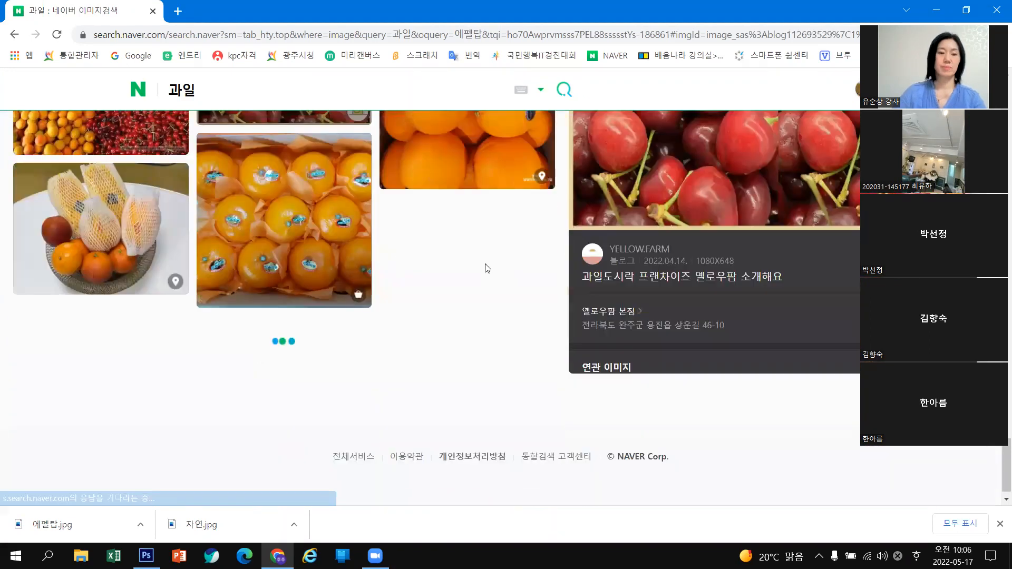
scroll(527, 299, "up", 10)
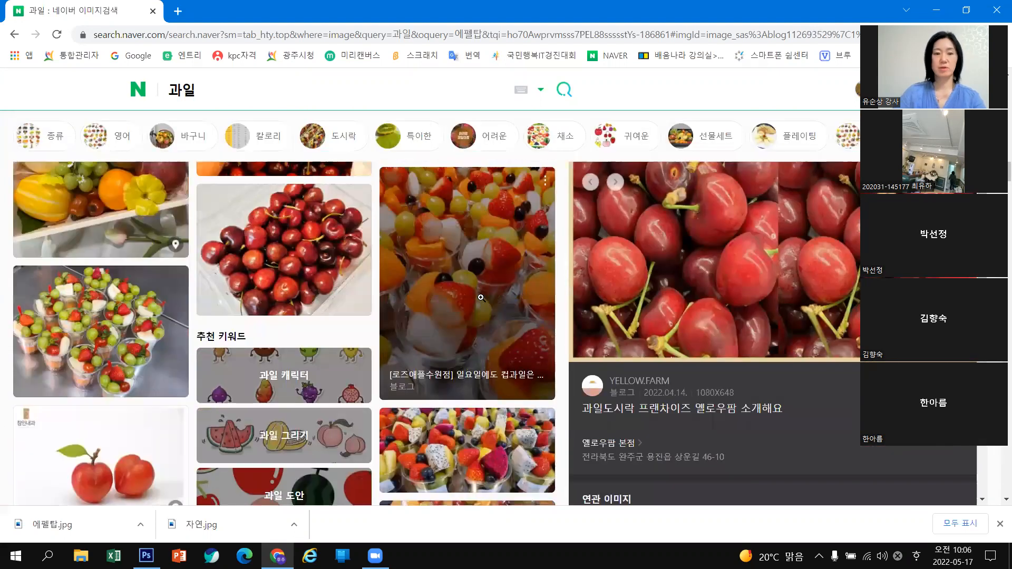
scroll(480, 297, "up", 8)
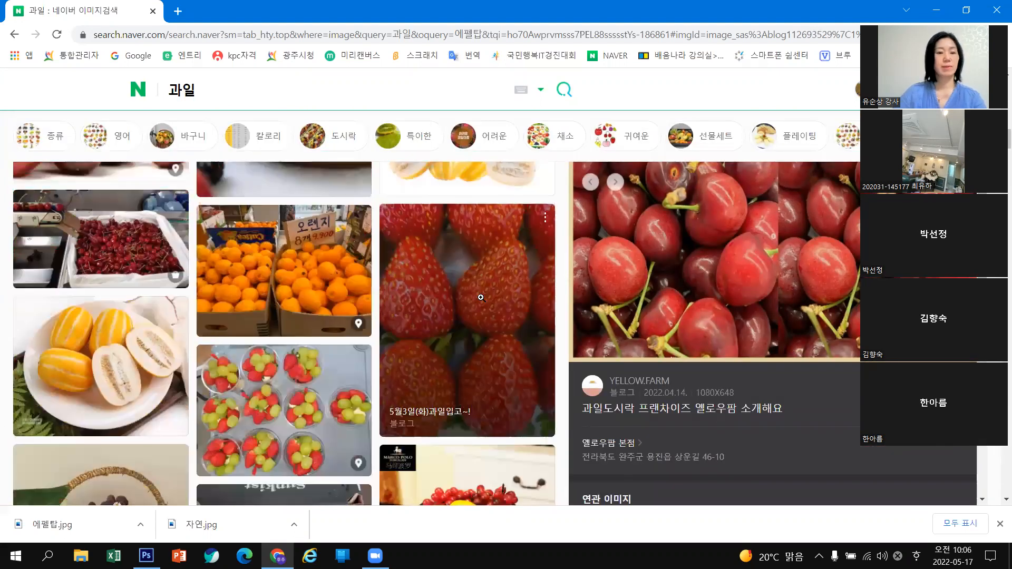
scroll(481, 298, "up", 4)
scroll(481, 302, "up", 4)
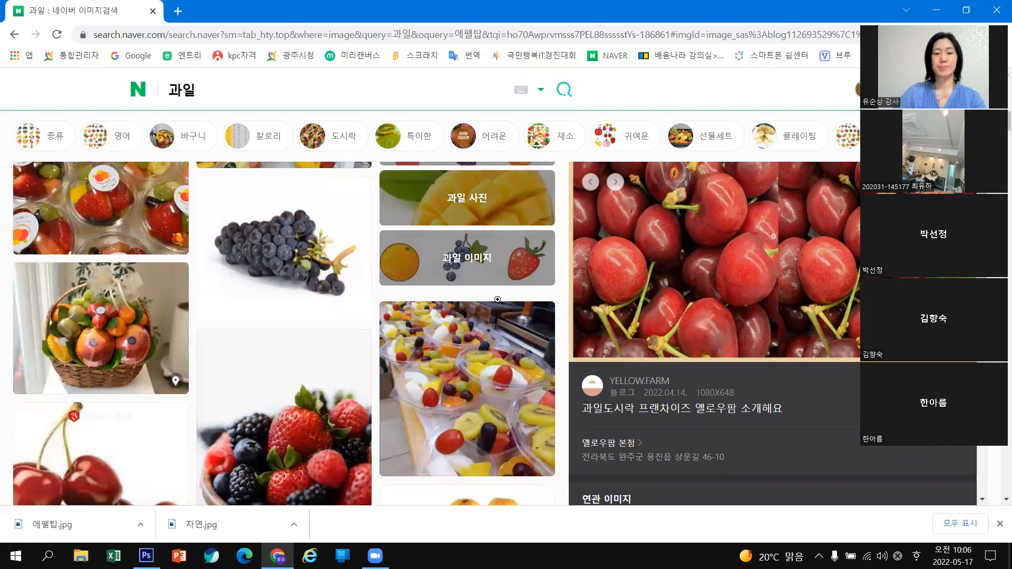
scroll(497, 300, "up", 10)
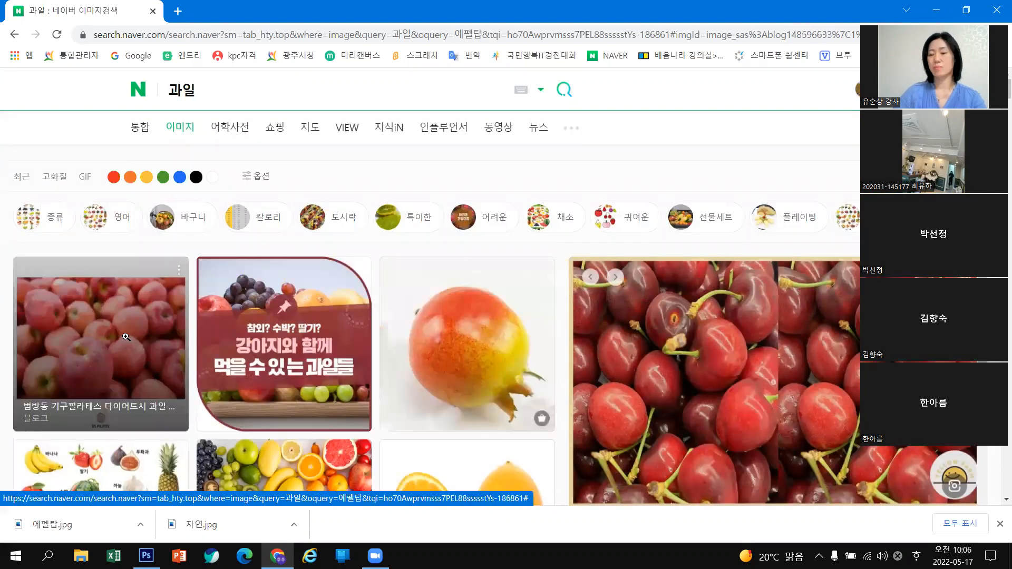
left_click(126, 337)
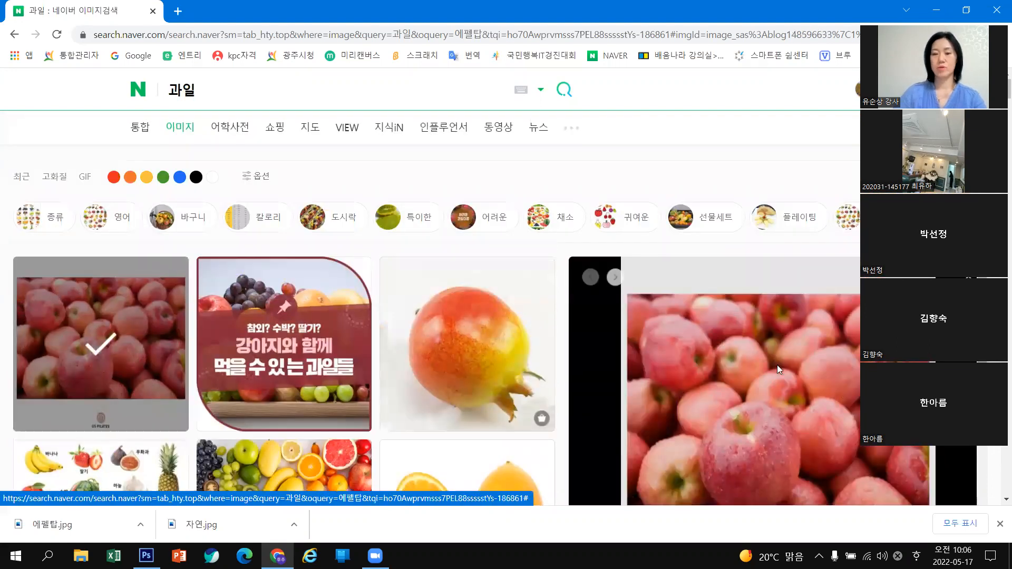
Open the pomegranate photo from the apple photo's related images and start saving it in the 사진 folder
scroll(799, 353, "down", 6)
scroll(799, 354, "up", 1)
scroll(803, 361, "down", 3)
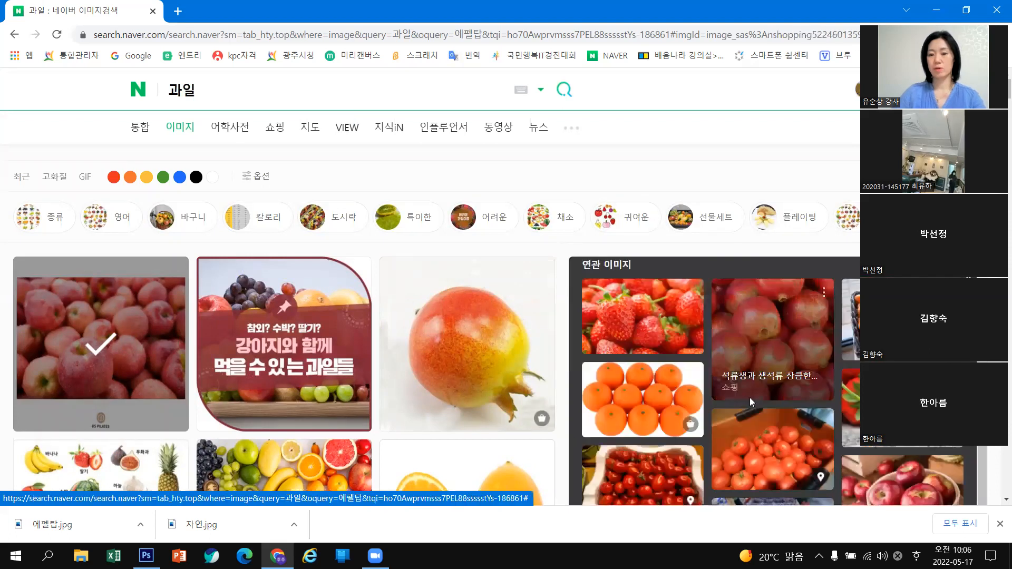
left_click(793, 342)
right_click(810, 224)
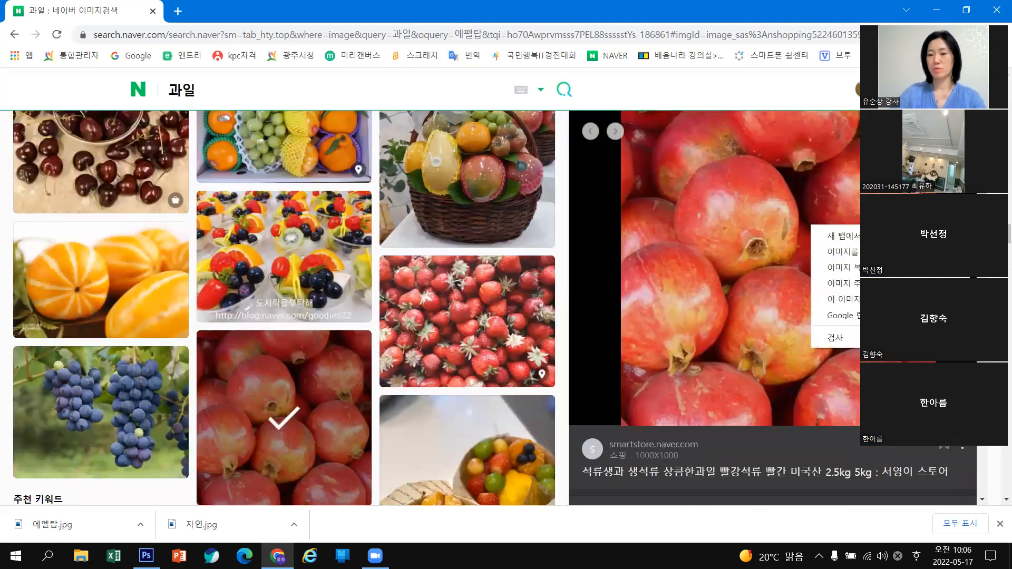
left_click(843, 252)
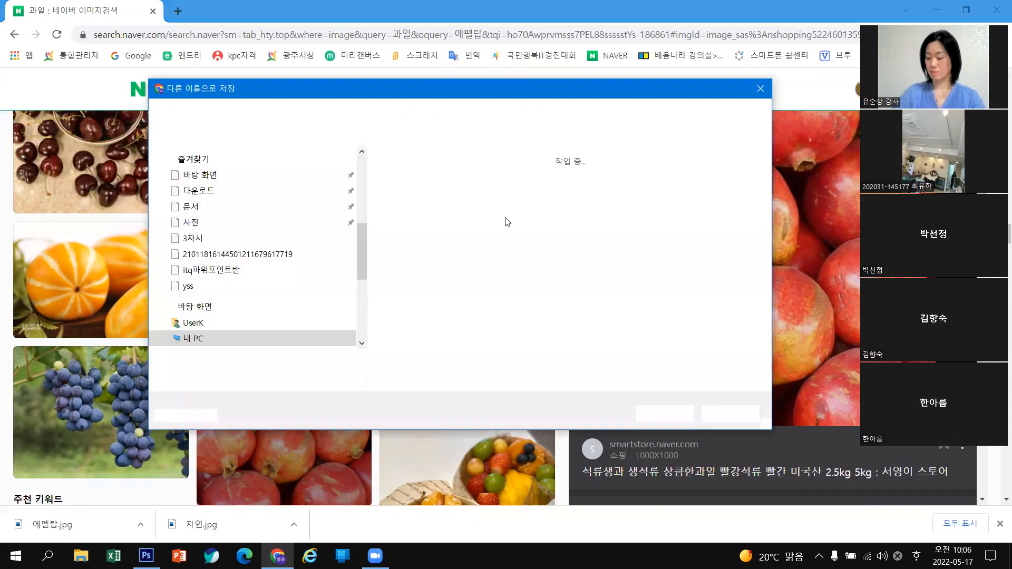
left_click_drag(362, 290, 363, 157)
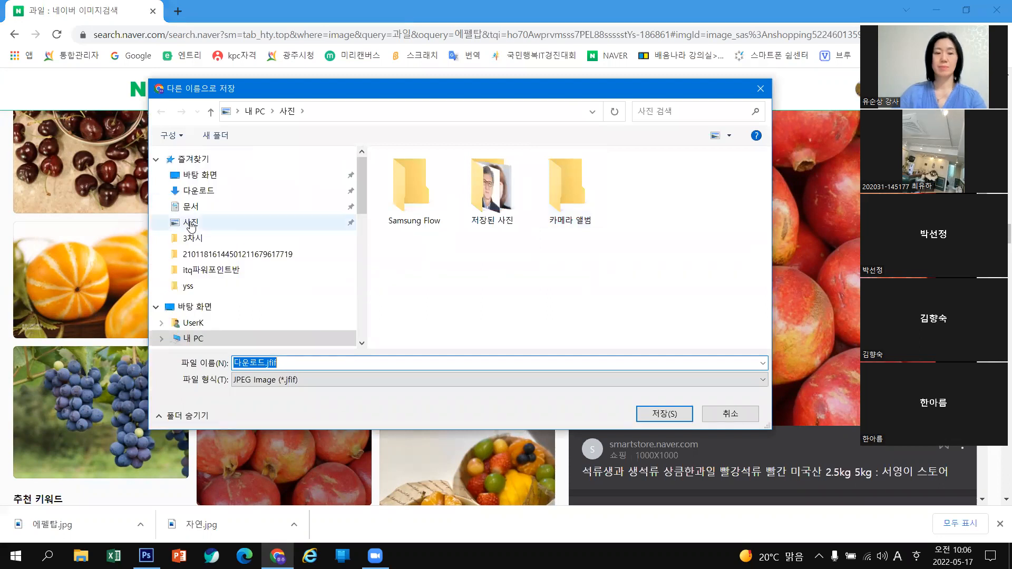
left_click(190, 224)
Name the pomegranate image file 과일.jpg and save it
type("ㄱ")
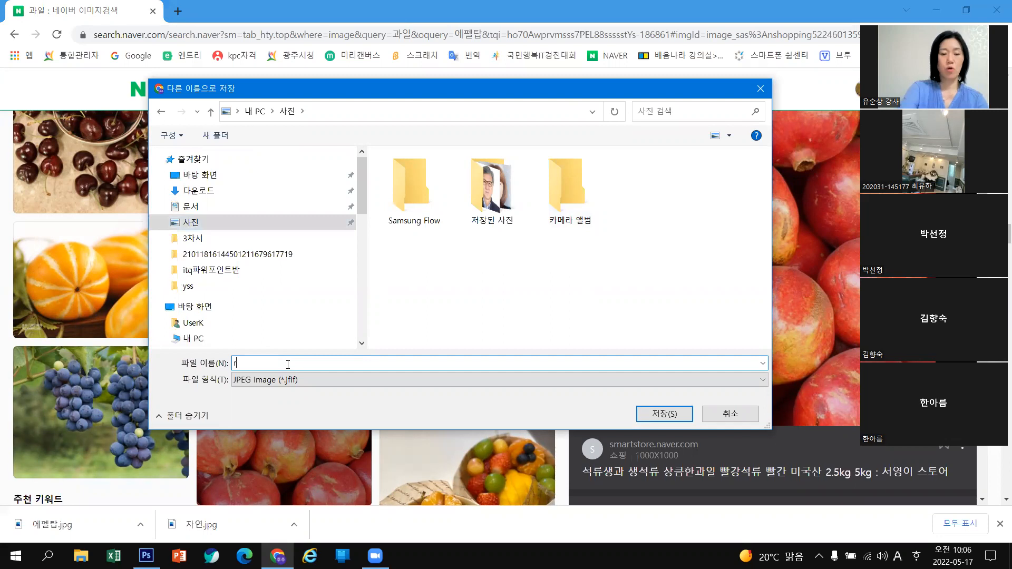
type("hk")
key("BackSpace")
key("BackSpace")
key("BackSpace")
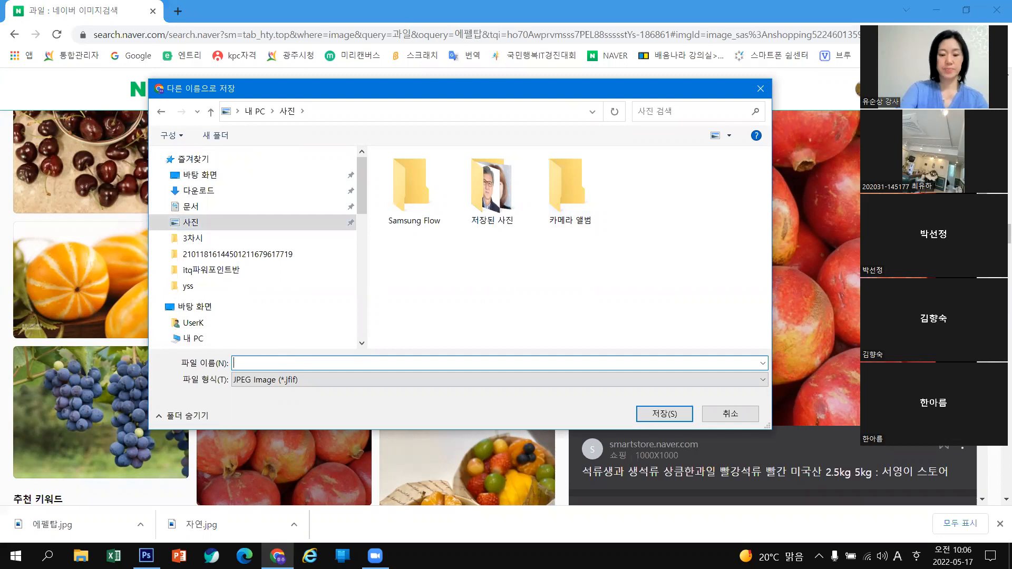
key("Hangul")
type("과일")
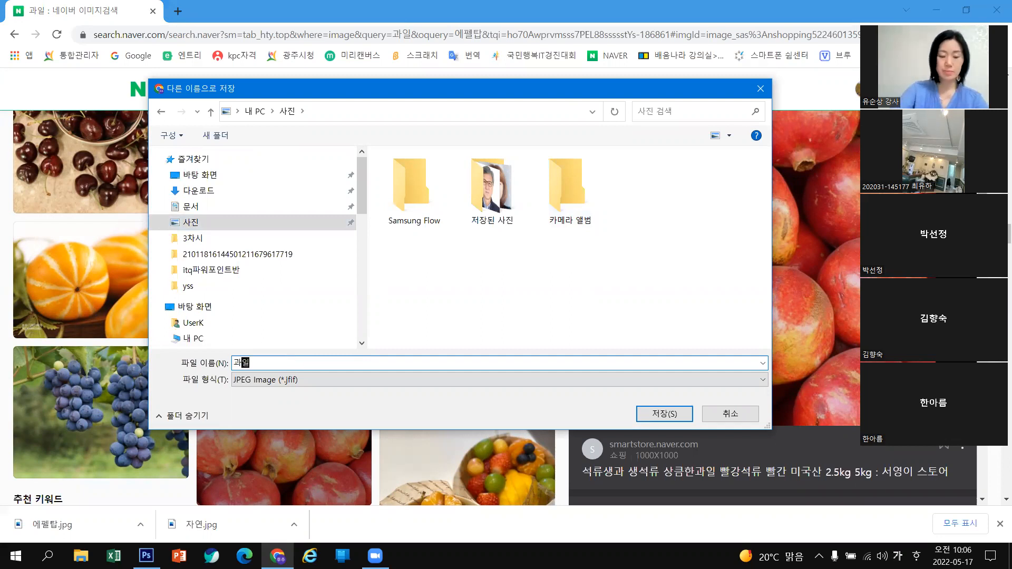
type(".")
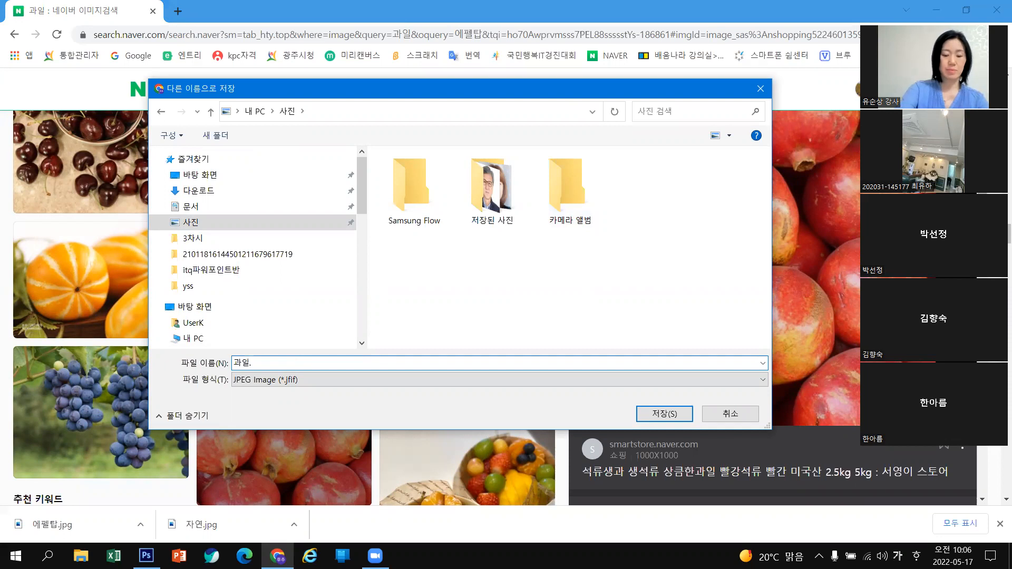
key("Hangul")
type("jpg")
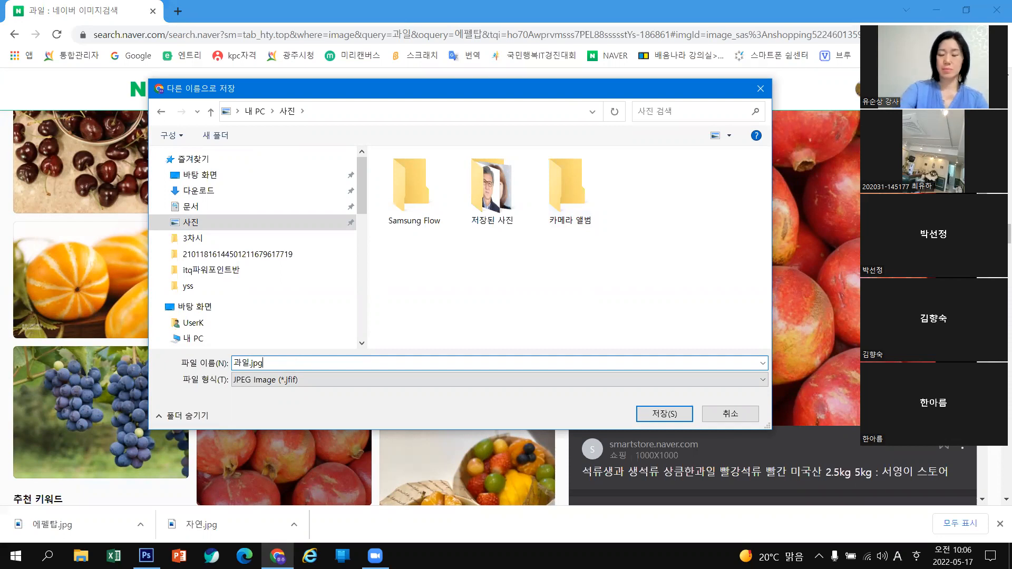
key("Return")
Replace the image search term with 노을 and run the search
left_click_drag(197, 89, 148, 110)
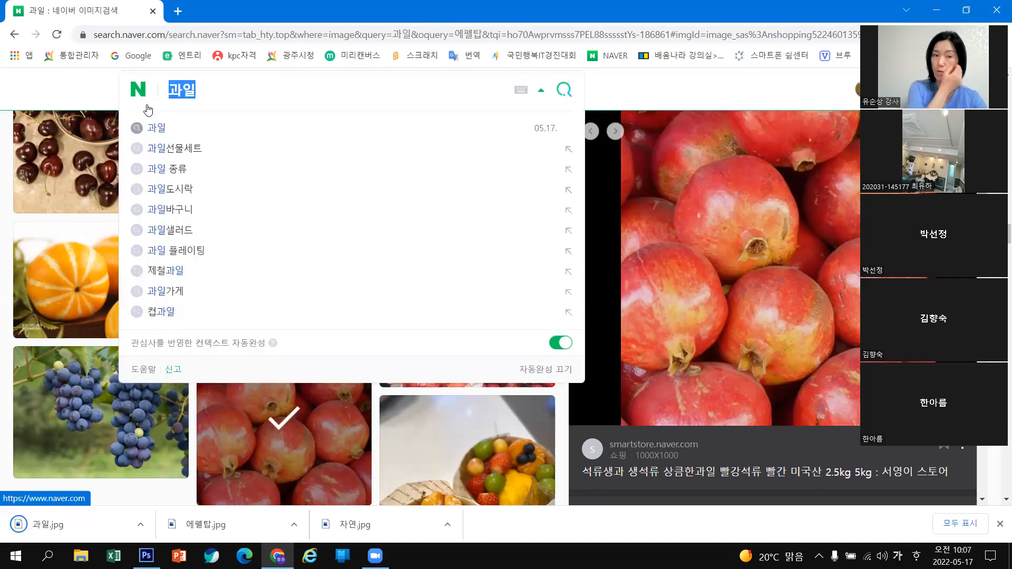
type("노을")
key("Return")
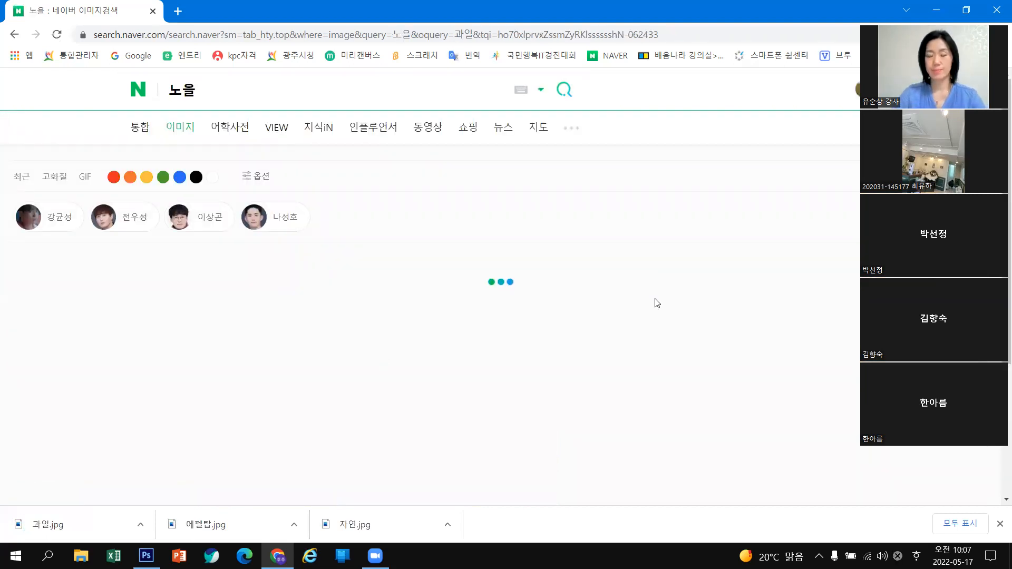
Open the orange sunset photo with bare branches and dark grass, and start saving it in the 사진 folder
scroll(657, 303, "down", 3)
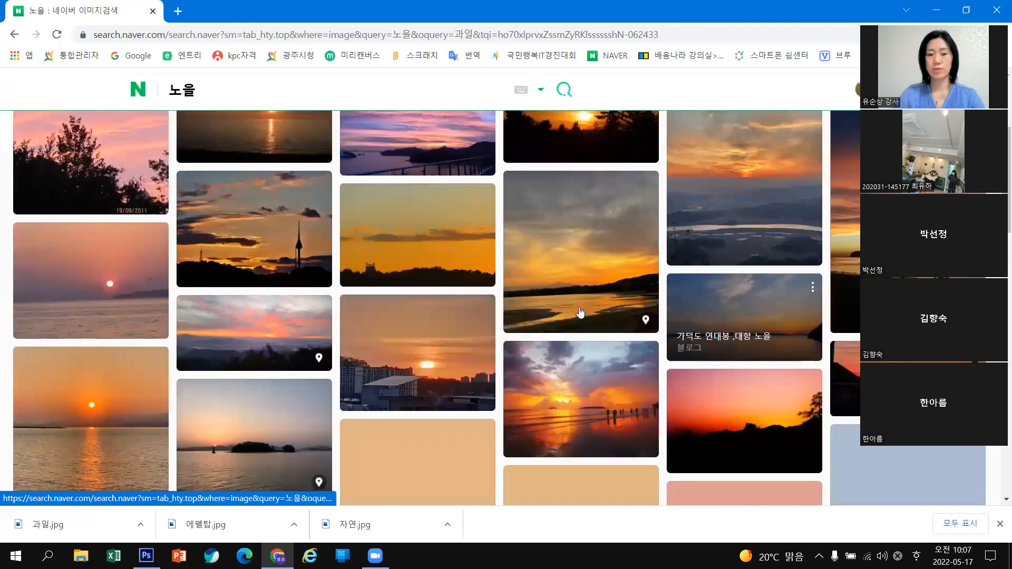
scroll(590, 295, "down", 5)
scroll(607, 279, "up", 2)
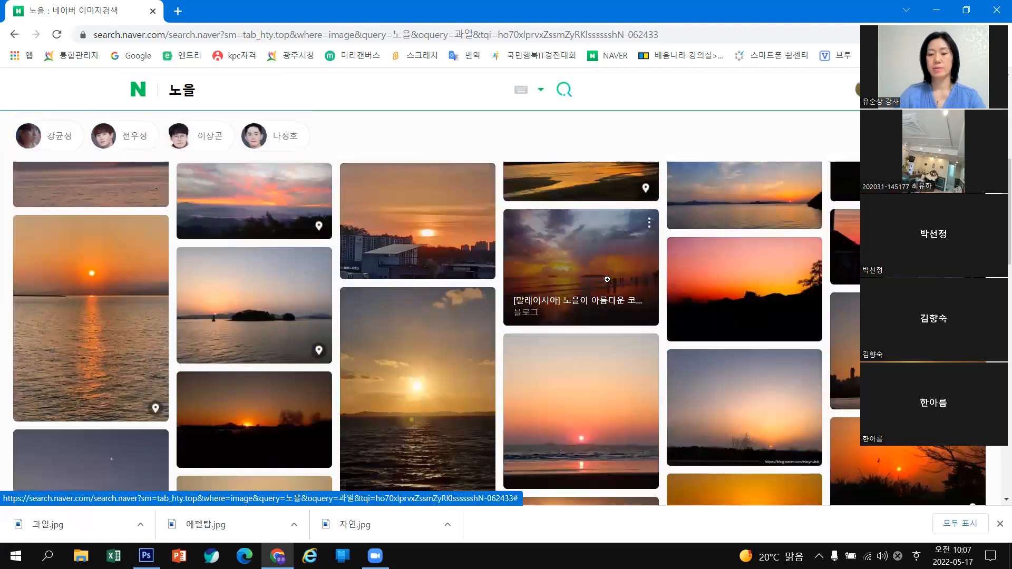
left_click(906, 468)
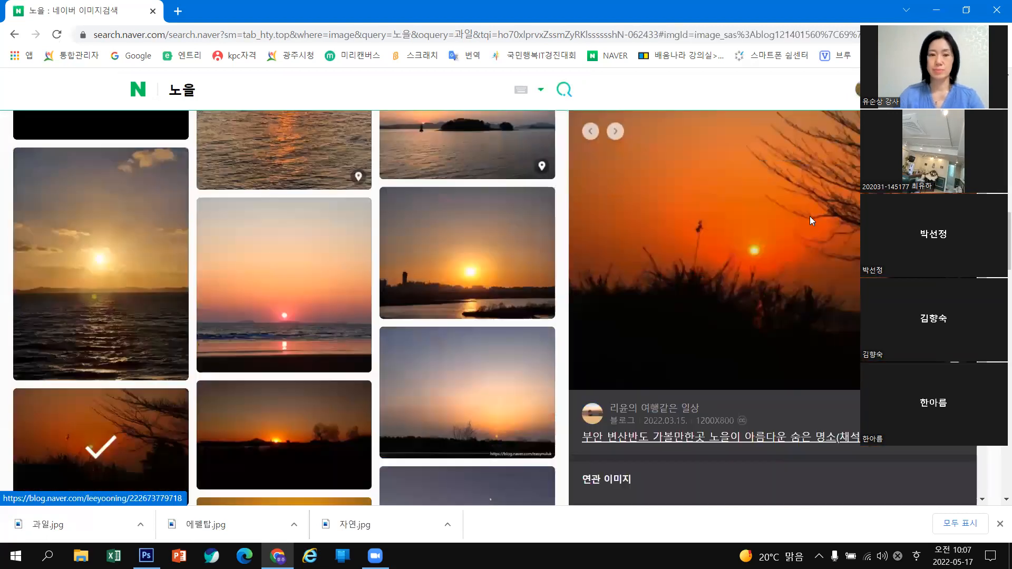
right_click(810, 216)
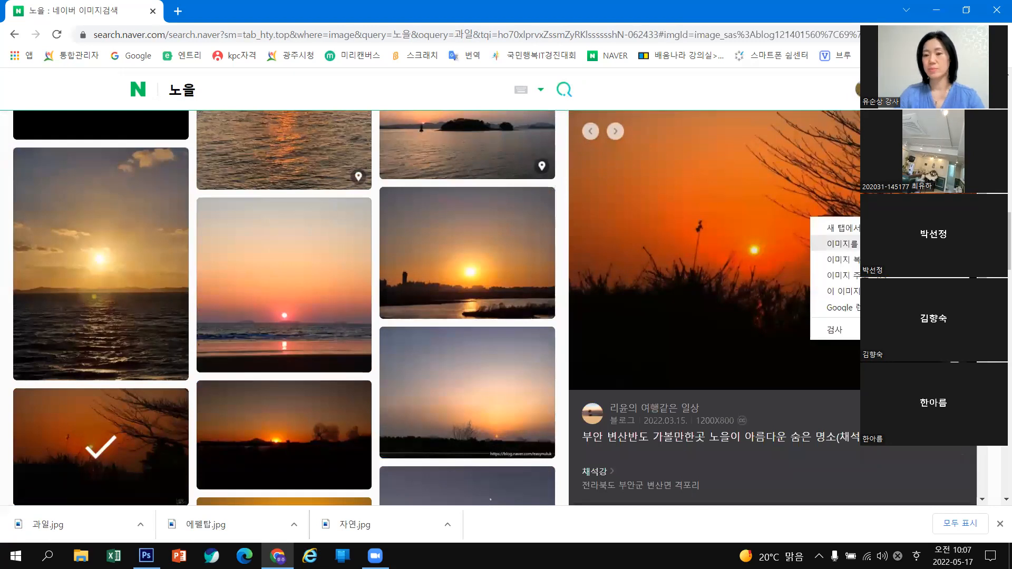
left_click(842, 243)
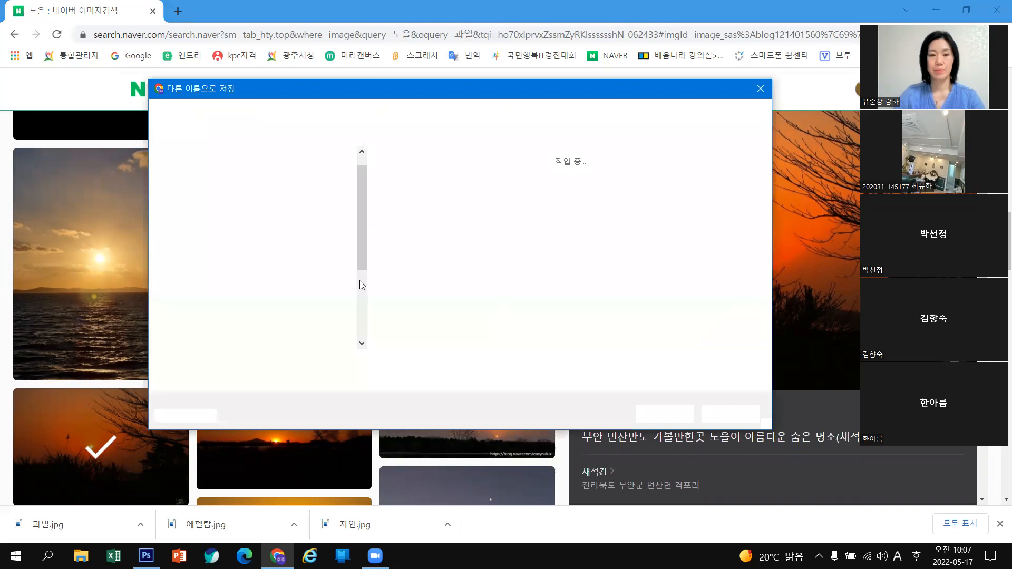
left_click_drag(361, 297, 364, 157)
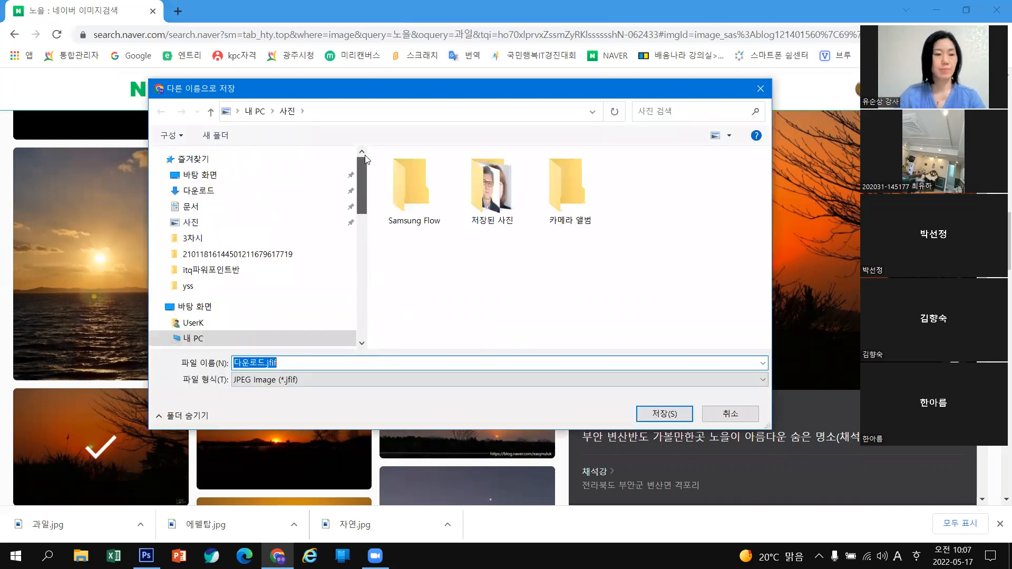
left_click(193, 227)
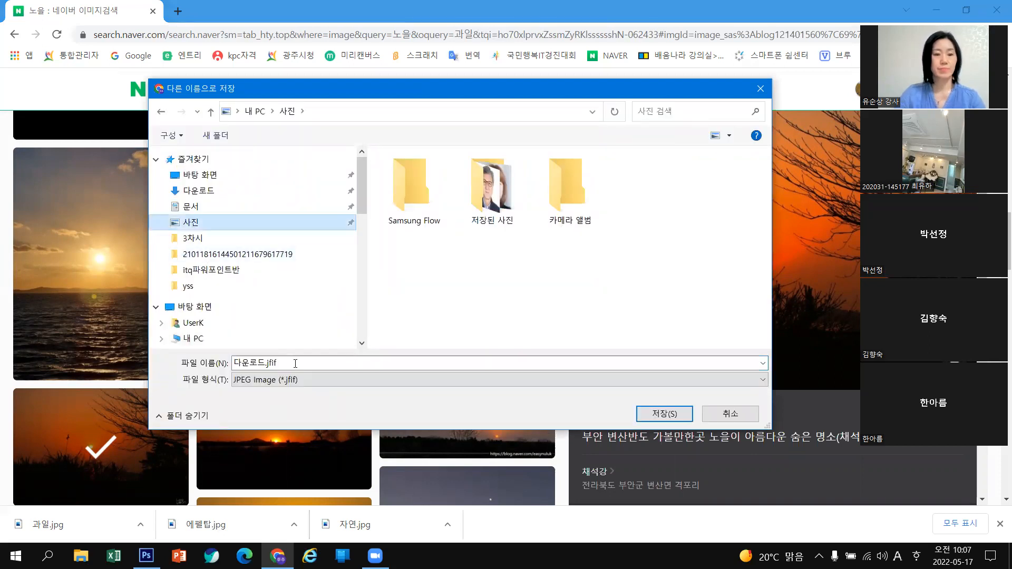
Name the sunset image file 노을.jpg and save it
left_click(295, 364)
type("s")
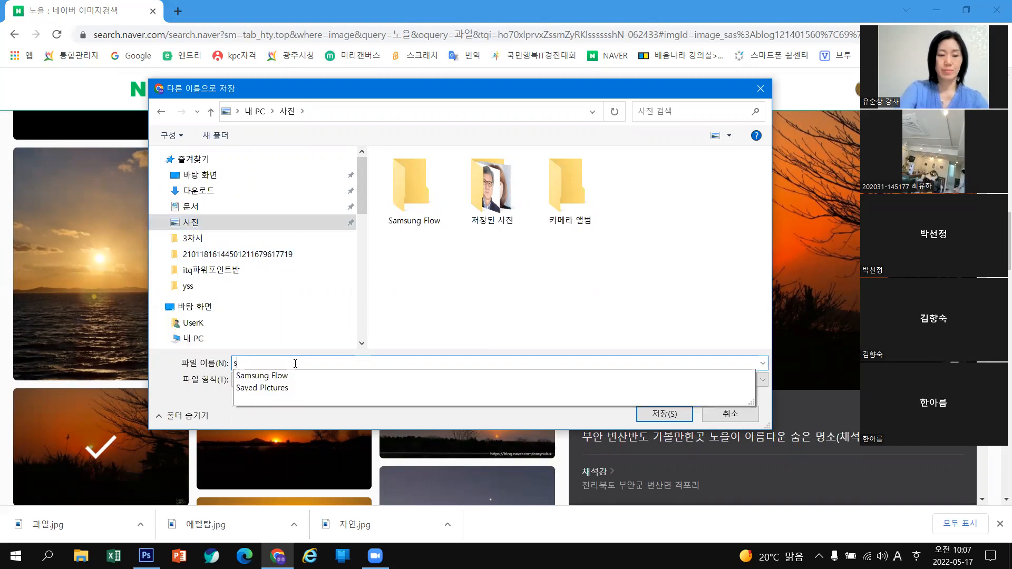
key("BackSpace")
key("Hangul")
type("농")
type("을ㅣ")
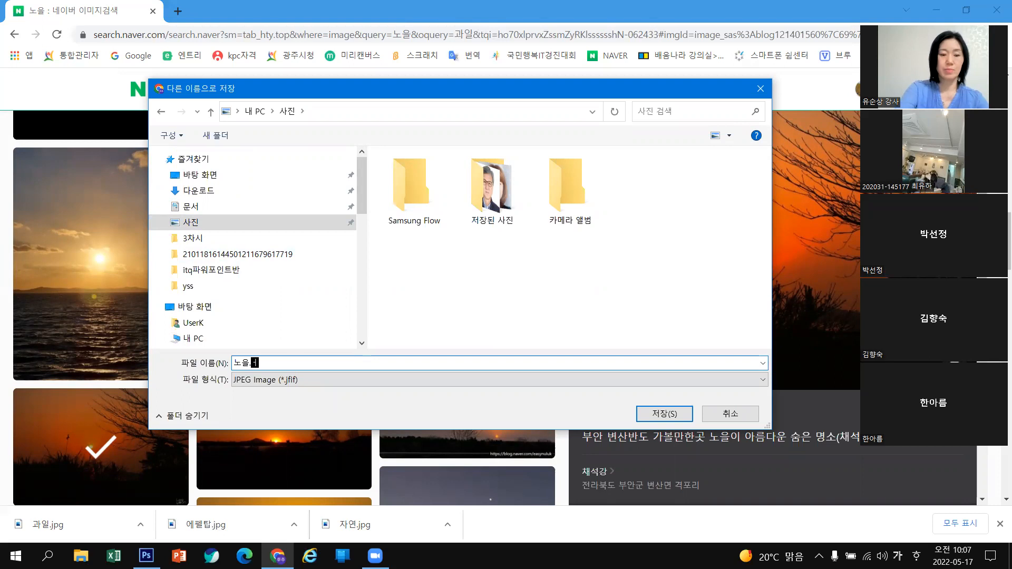
key("BackSpace")
key("Hangul")
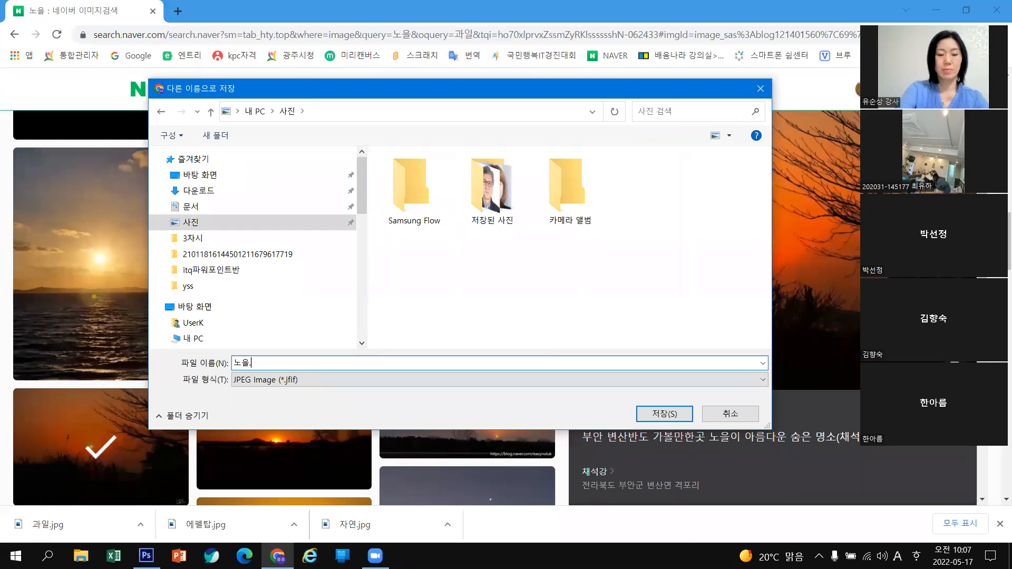
type(".jpg")
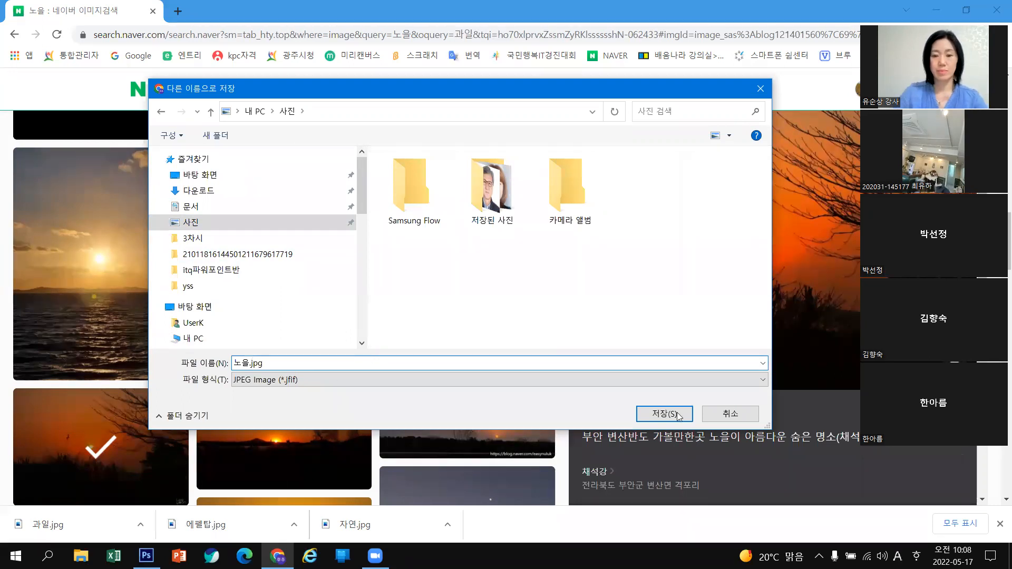
key("Return")
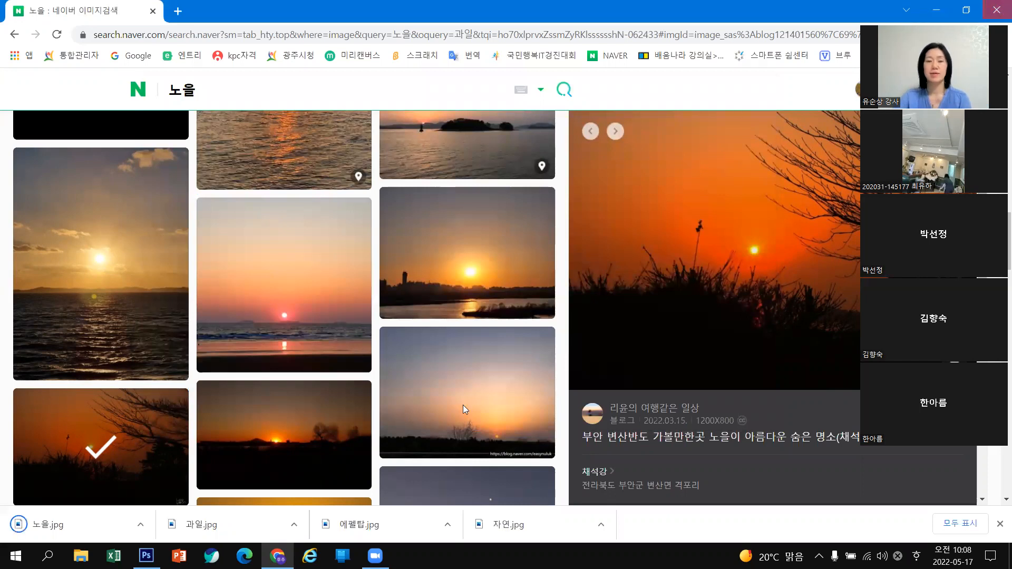
Close the browser and open 9m9nuZzH.jpg from the 사진 folder in a floating Photoshop document window
left_click(995, 10)
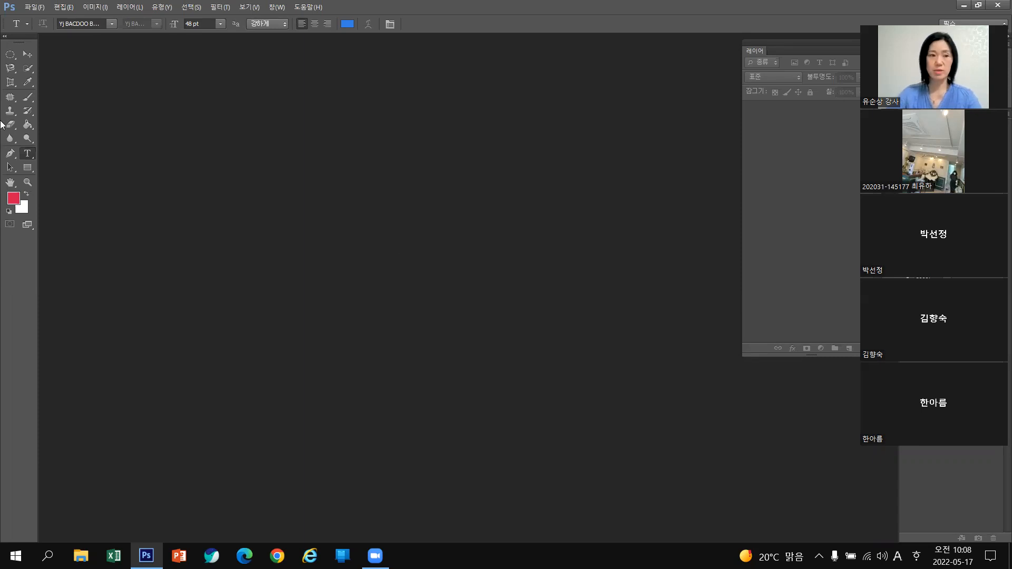
left_click(37, 8)
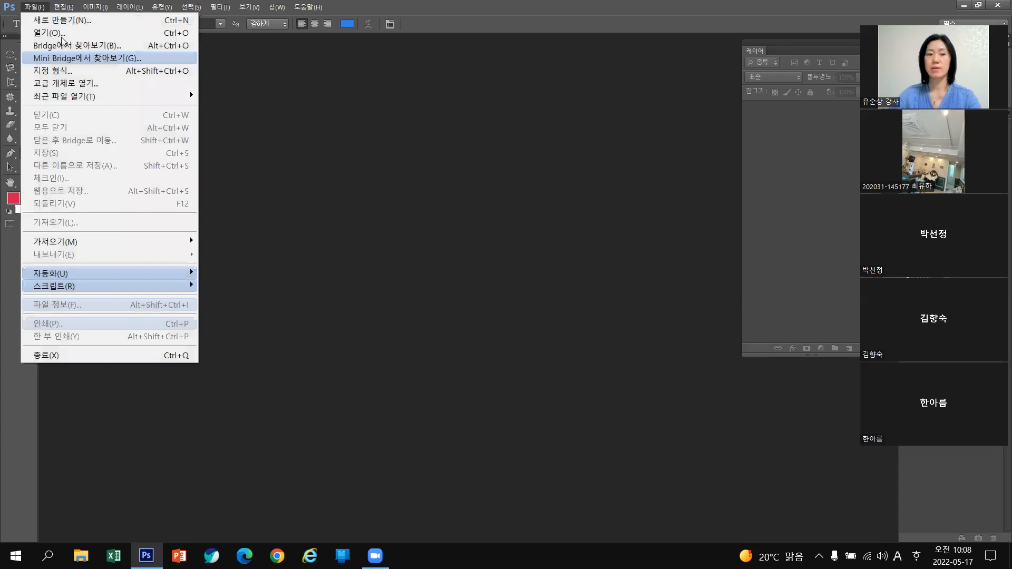
left_click(62, 37)
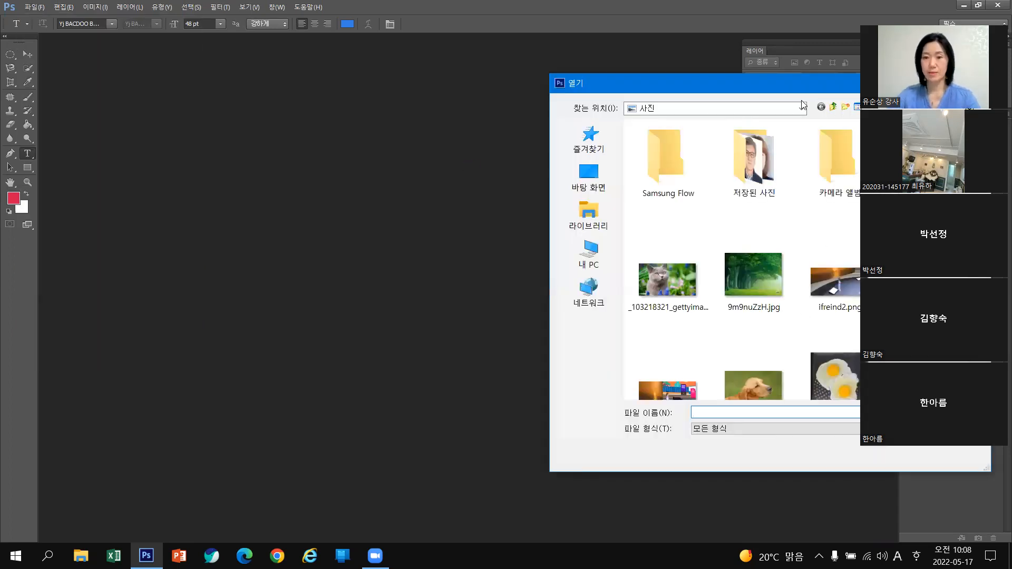
scroll(611, 236, "down", 3)
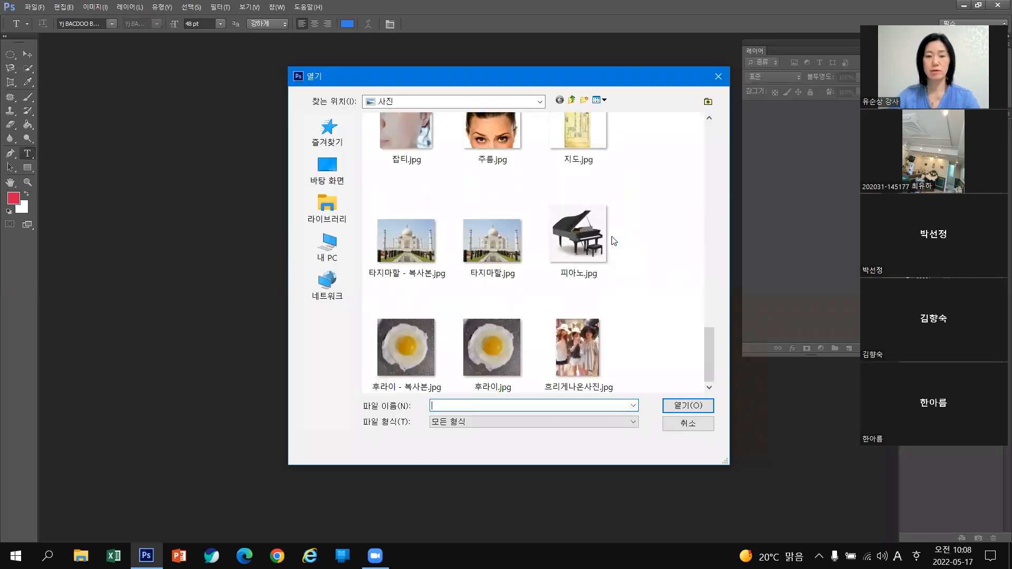
scroll(614, 241, "down", 3)
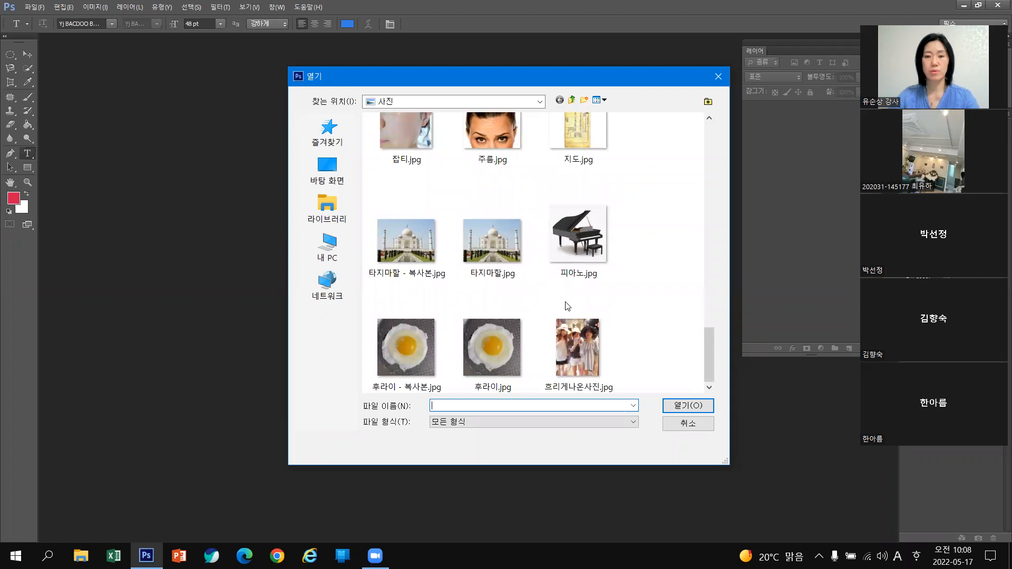
scroll(567, 306, "up", 15)
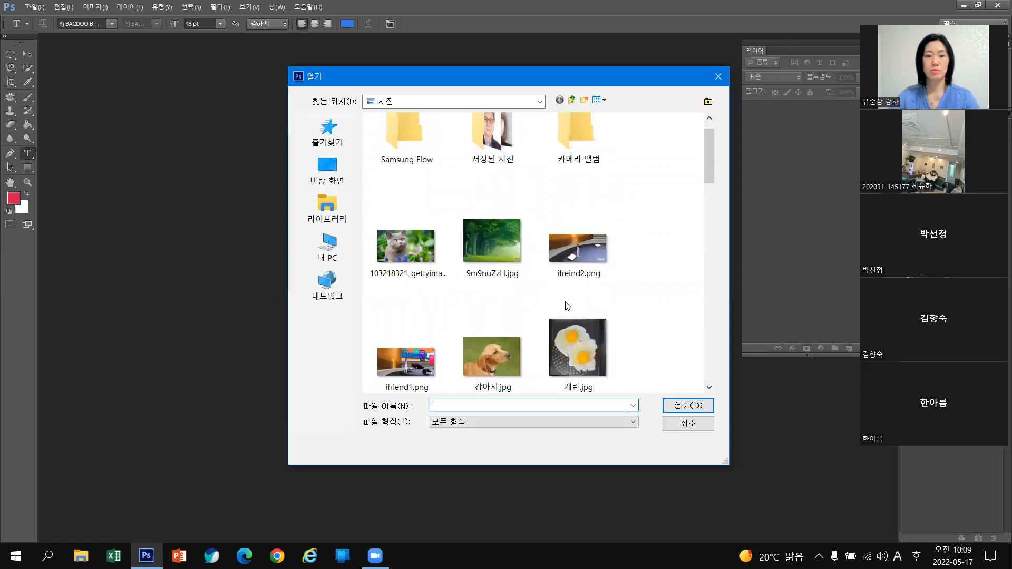
scroll(567, 306, "down", 5)
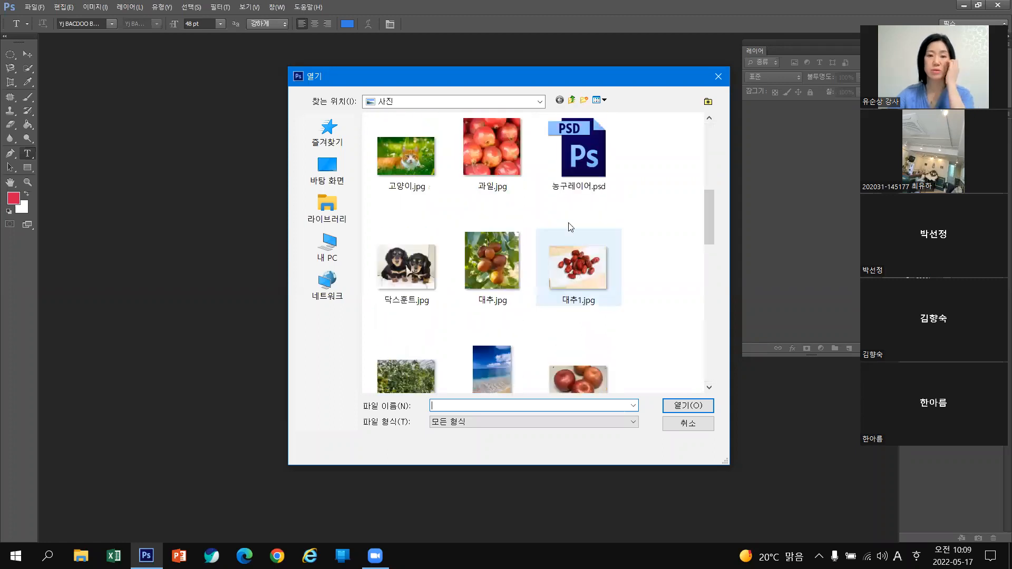
scroll(568, 226, "up", 5)
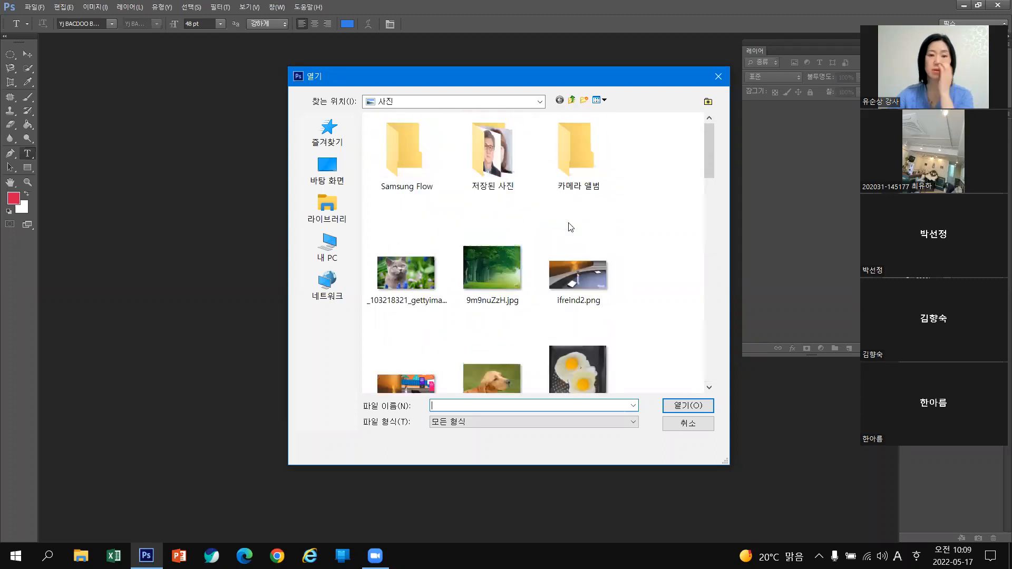
left_click(527, 279)
key("Return")
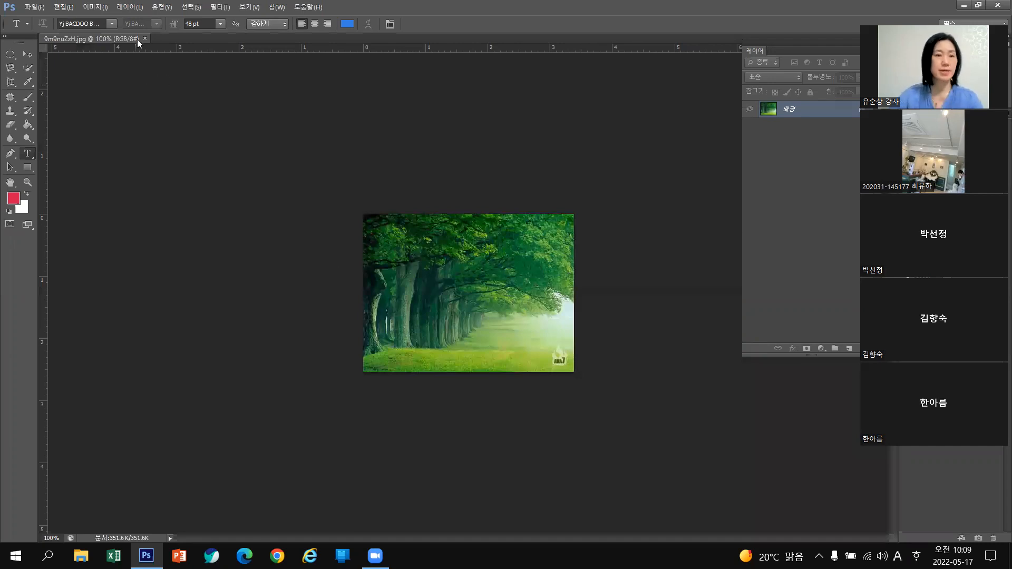
left_click_drag(136, 42, 273, 139)
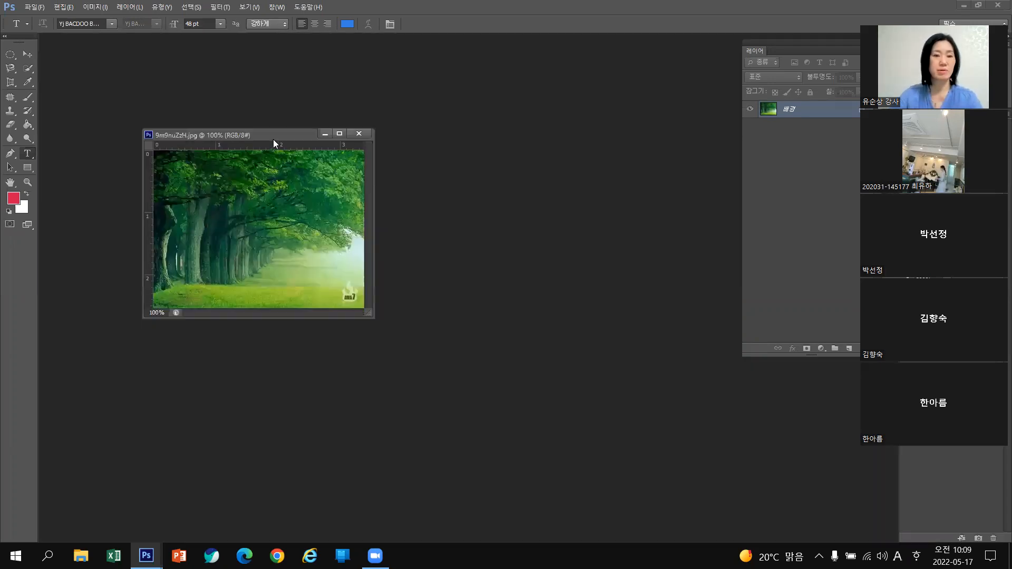
Open the forest photo 자연.jpg from the 사진 folder
left_click(35, 7)
left_click(37, 27)
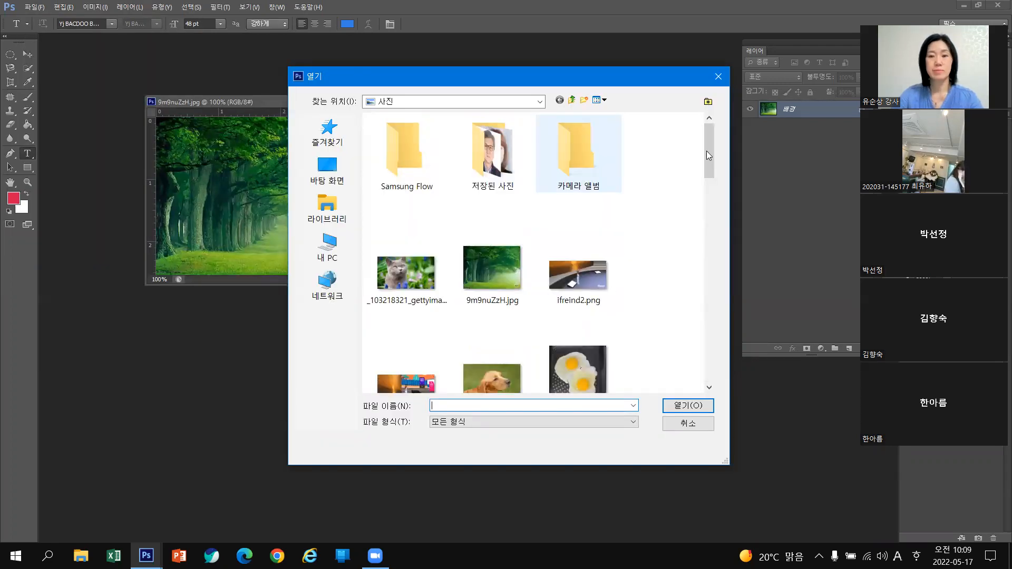
scroll(705, 174, "down", 2)
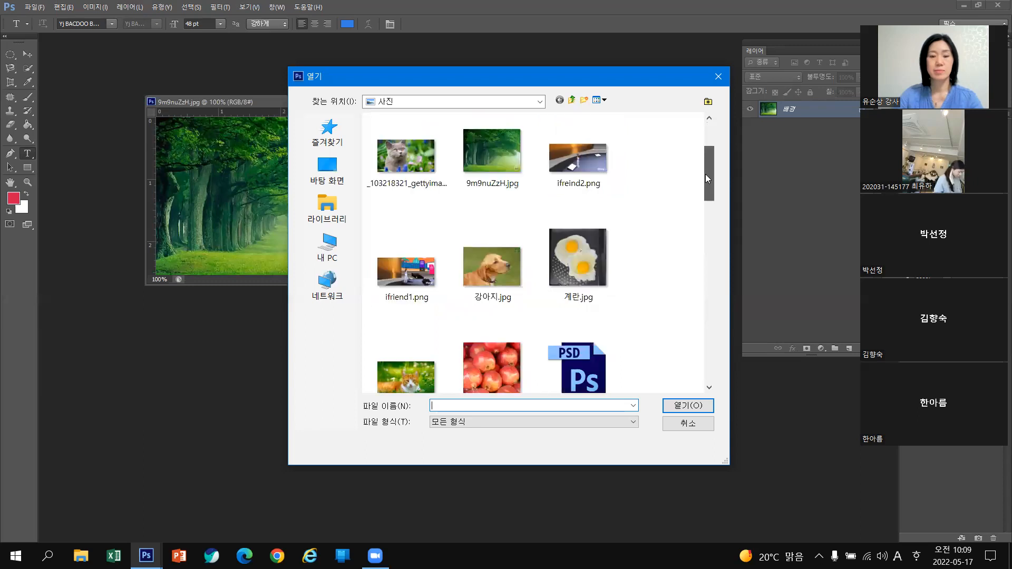
scroll(706, 196, "down", 2)
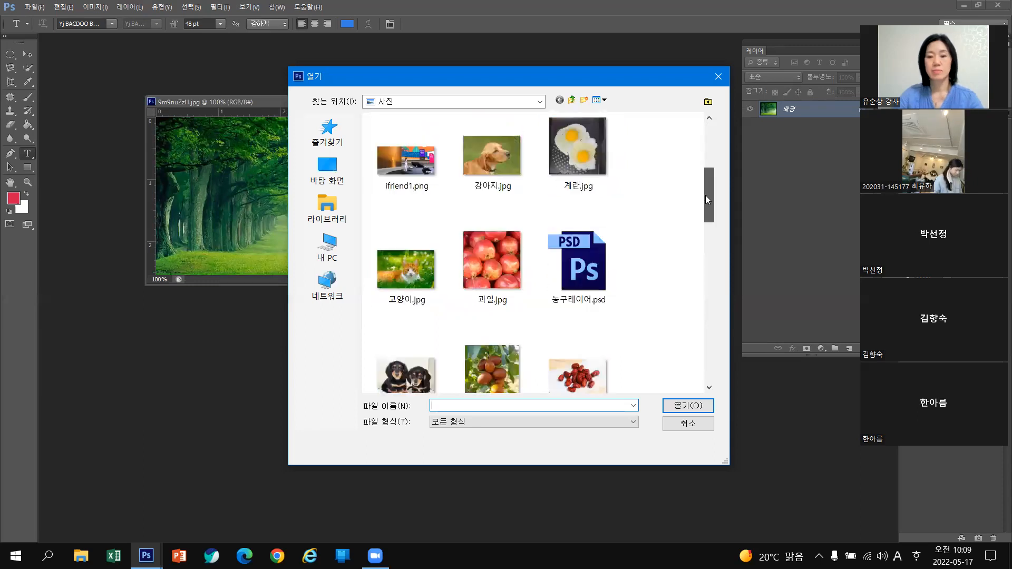
scroll(706, 247, "down", 4)
scroll(707, 264, "down", 4)
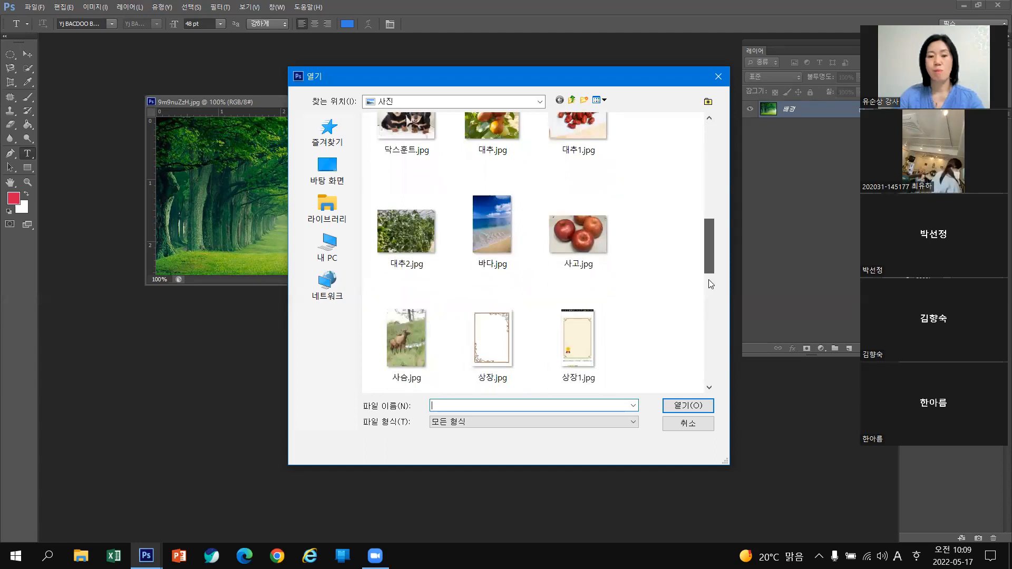
scroll(707, 303, "down", 2)
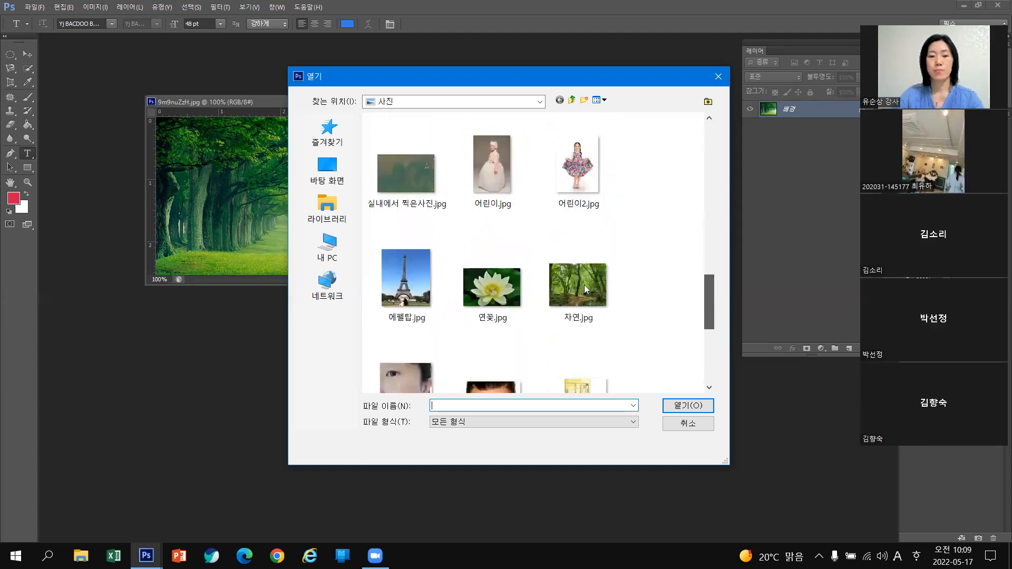
left_click(583, 284)
left_click(682, 405)
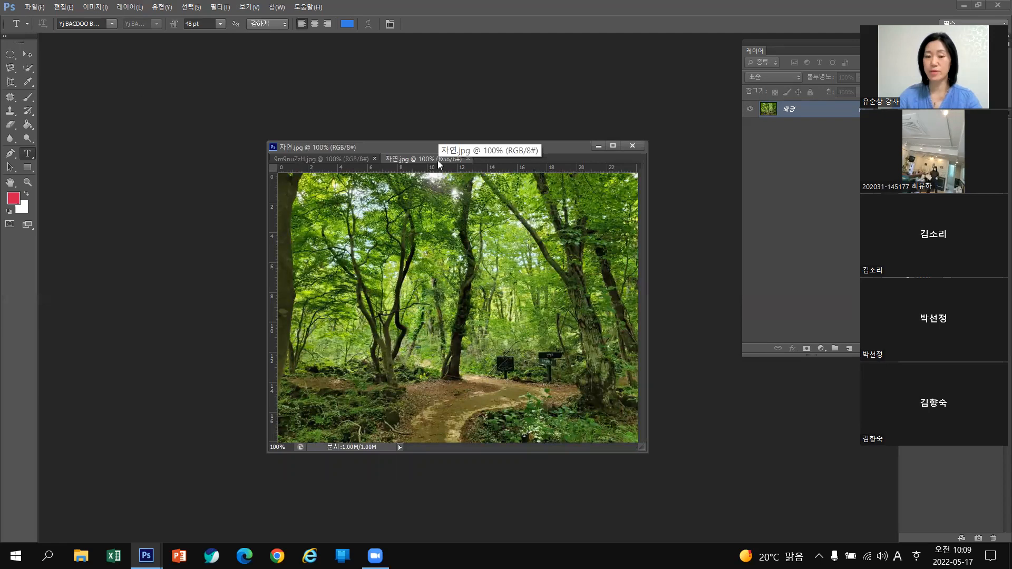
Close the 9m9nuZzH.jpg document and move the 자연.jpg window up close to the tools
left_click(373, 159)
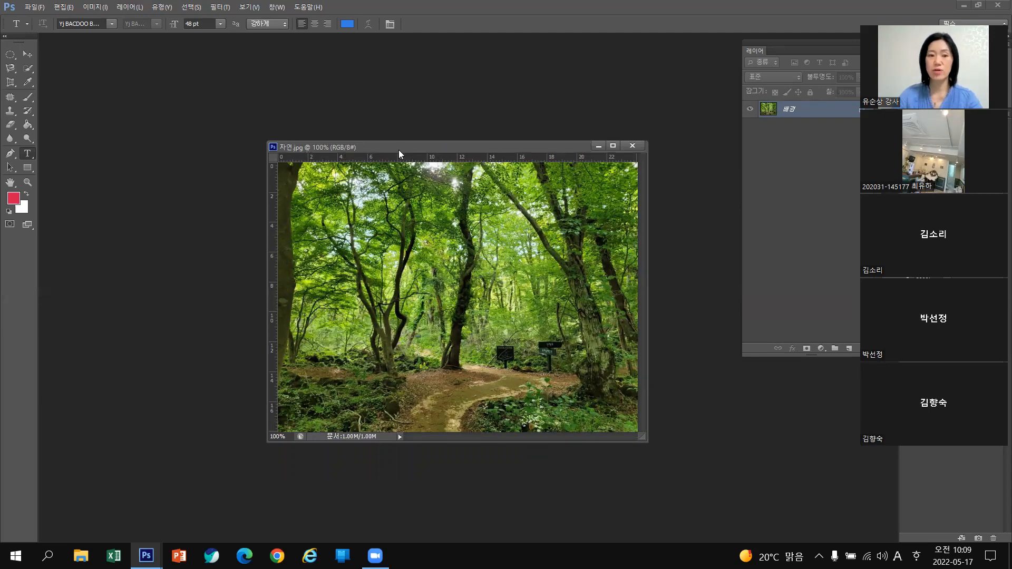
left_click_drag(398, 149, 315, 110)
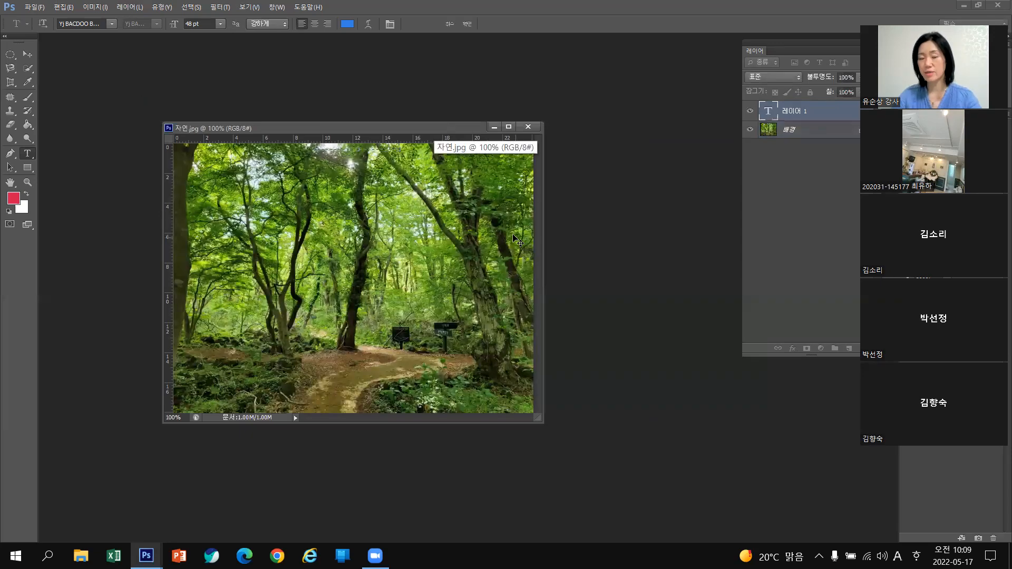
left_click_drag(402, 131, 371, 126)
left_click_drag(471, 122, 382, 67)
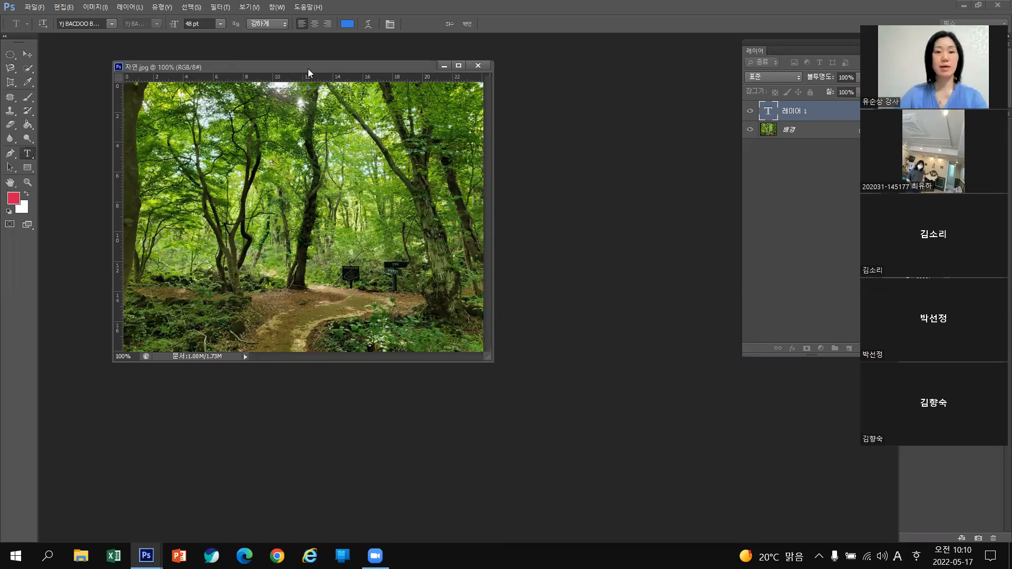
left_click_drag(307, 68, 295, 64)
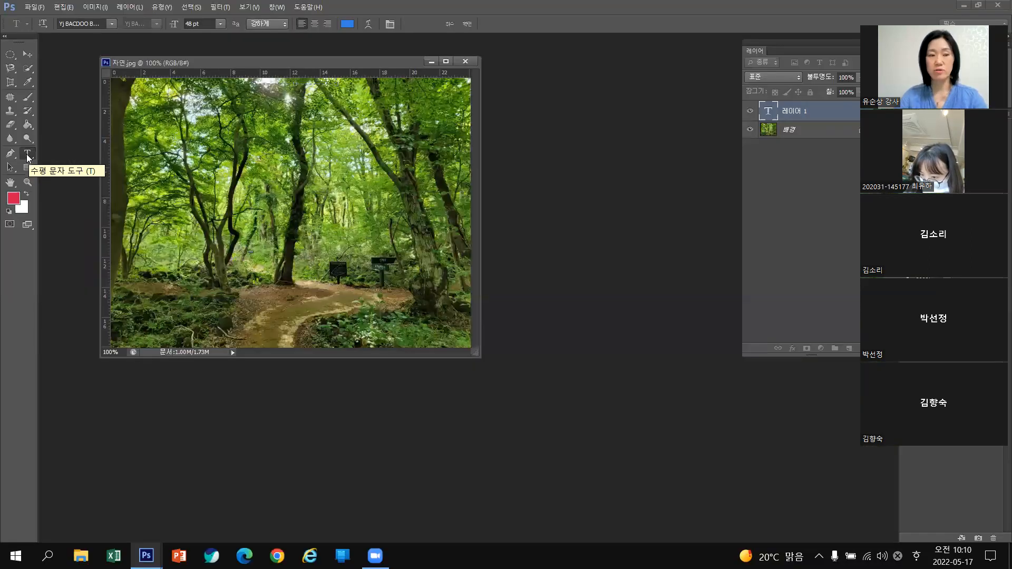
Choose the Horizontal Type tool and set its font to YJ CHMSOOT Bold
right_click(27, 155)
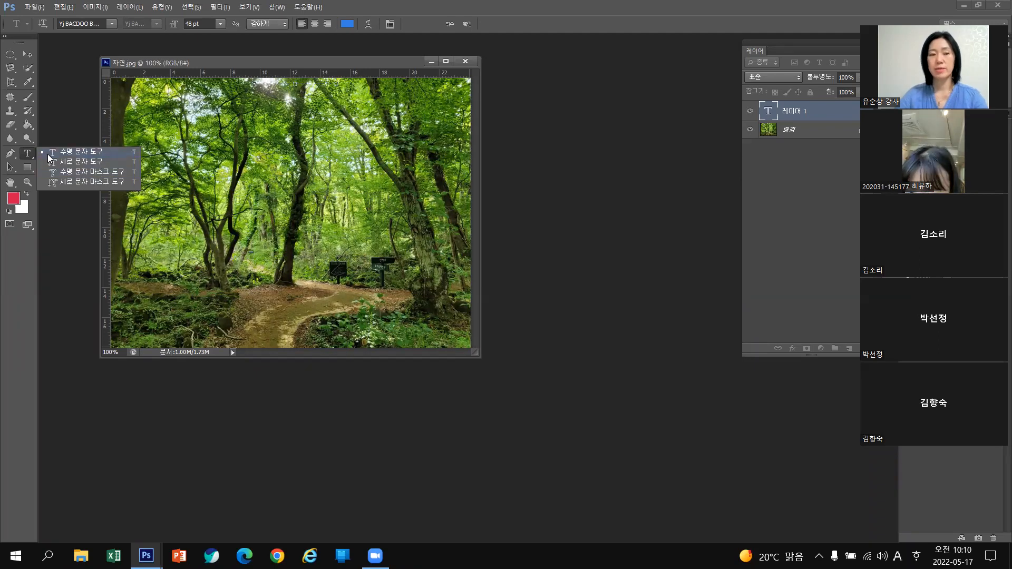
left_click(79, 156)
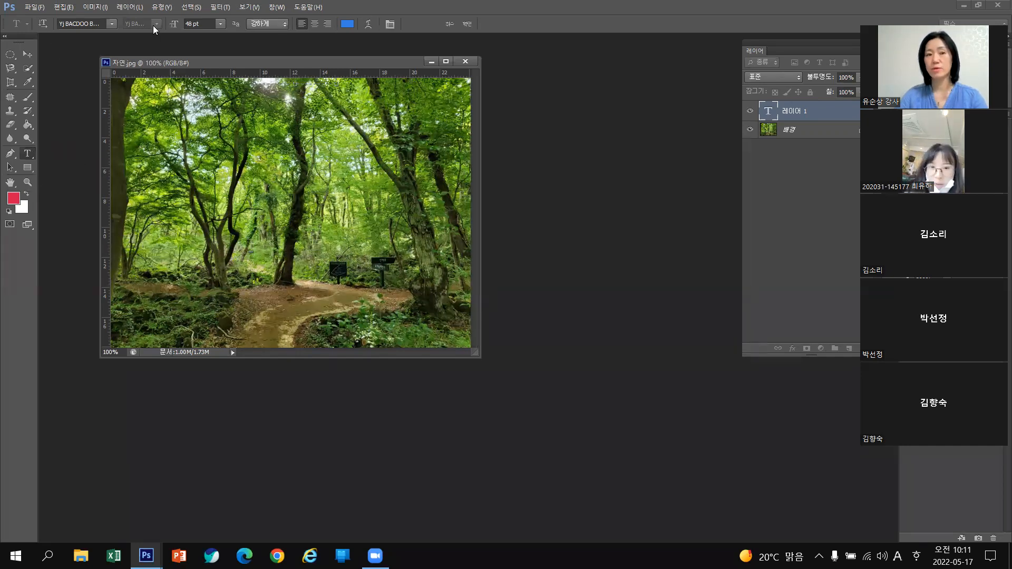
left_click(112, 24)
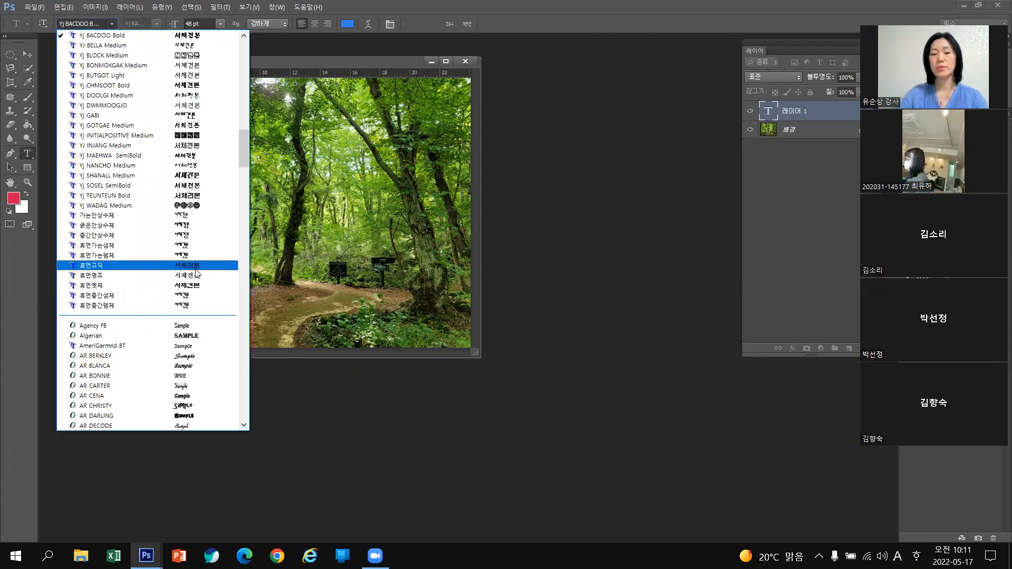
scroll(197, 273, "up", 1)
scroll(197, 273, "up", 1)
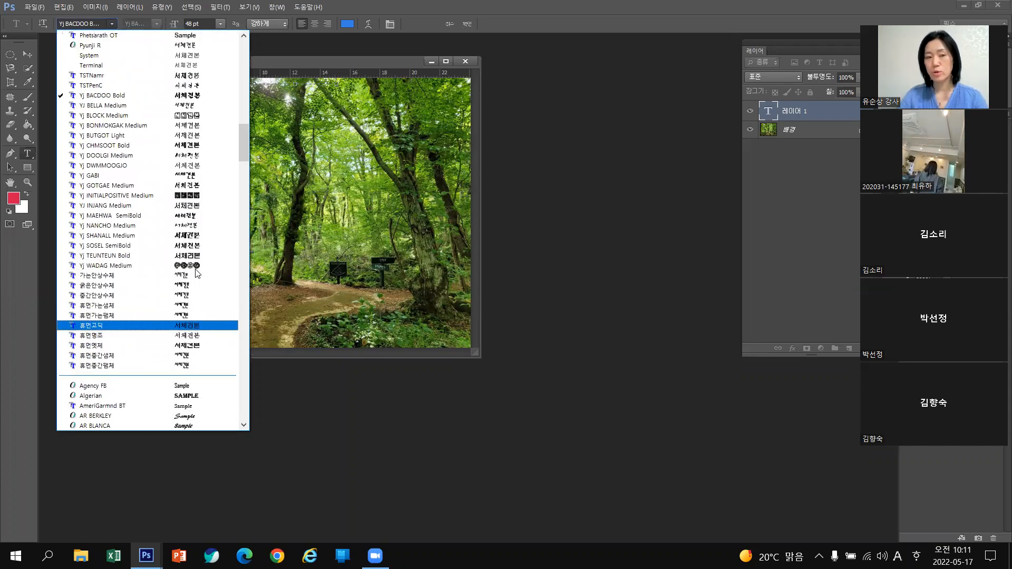
left_click(200, 148)
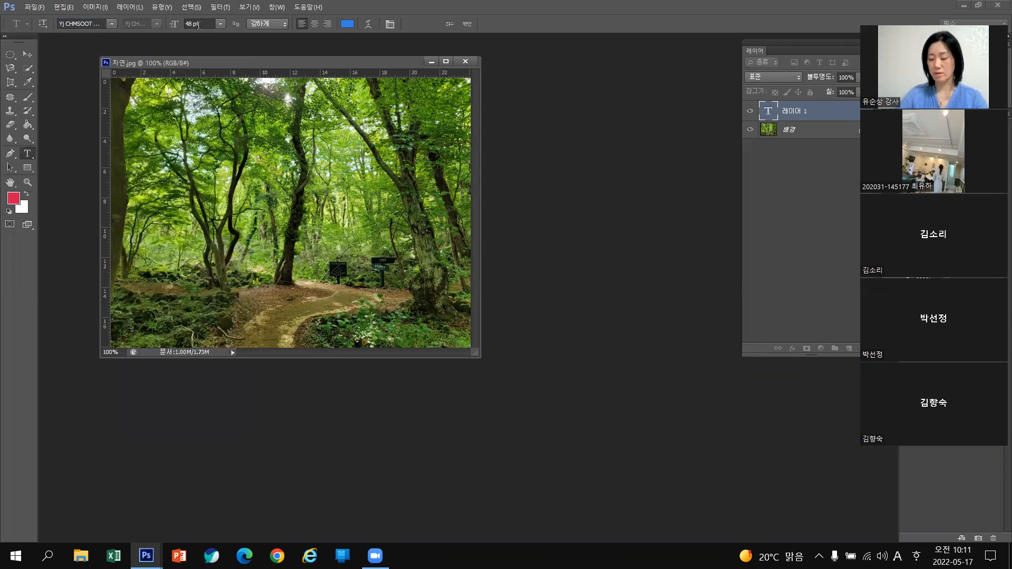
Set the text's font size to 15 pt
left_click(199, 24)
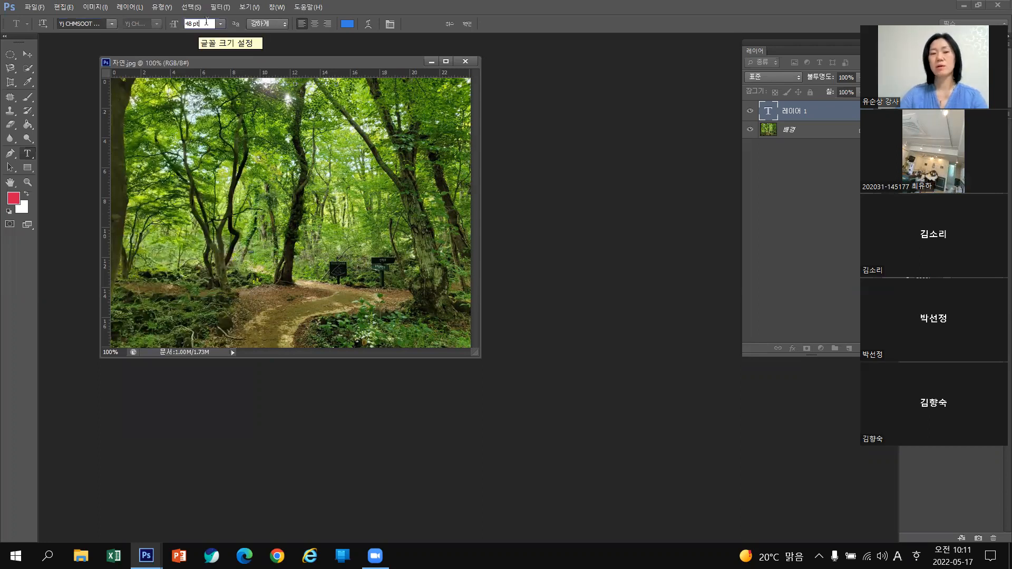
left_click_drag(143, 30, 141, 34)
type("15")
key("Return")
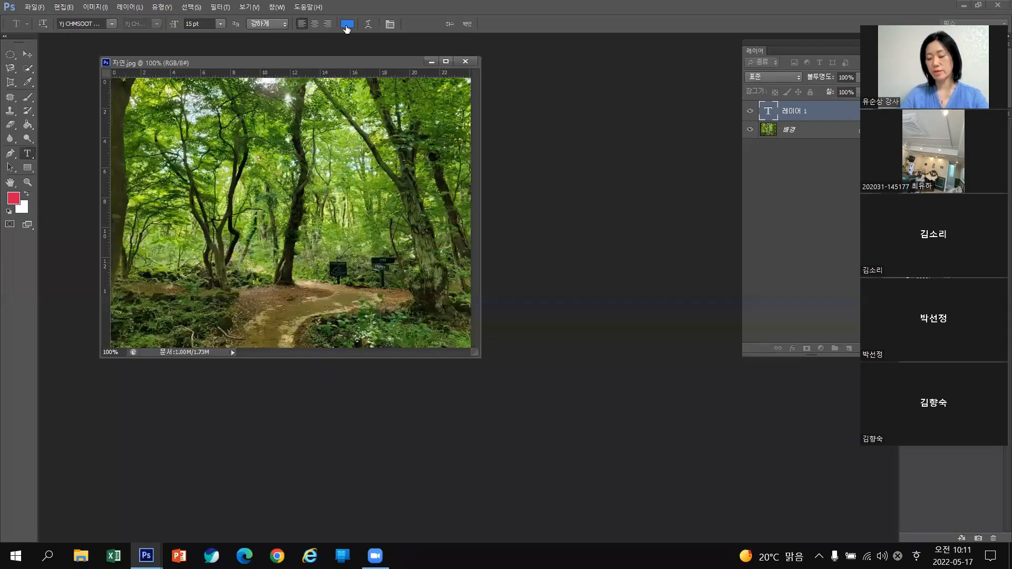
Change the text color to yellow, dee435
left_click(347, 25)
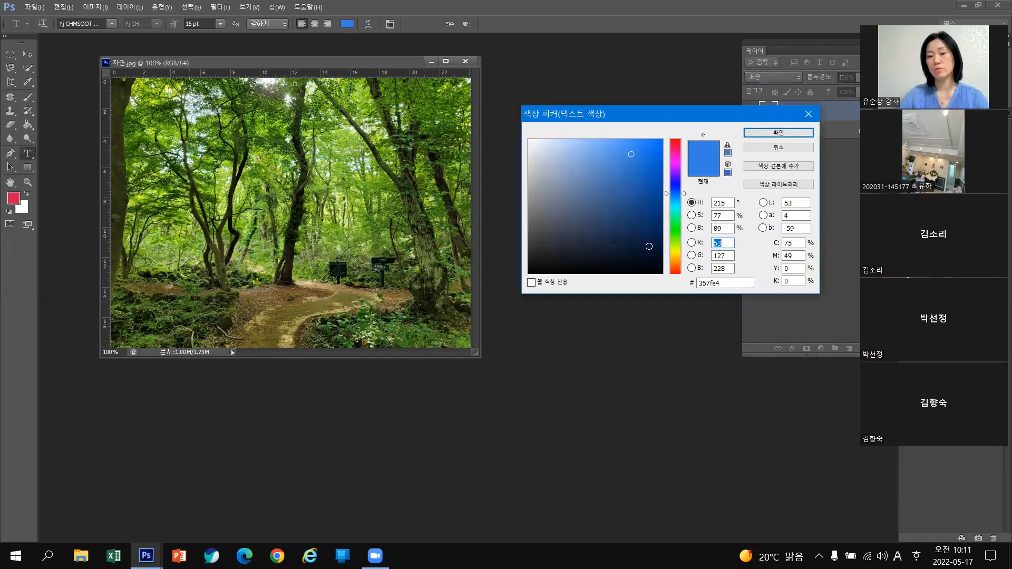
left_click(678, 254)
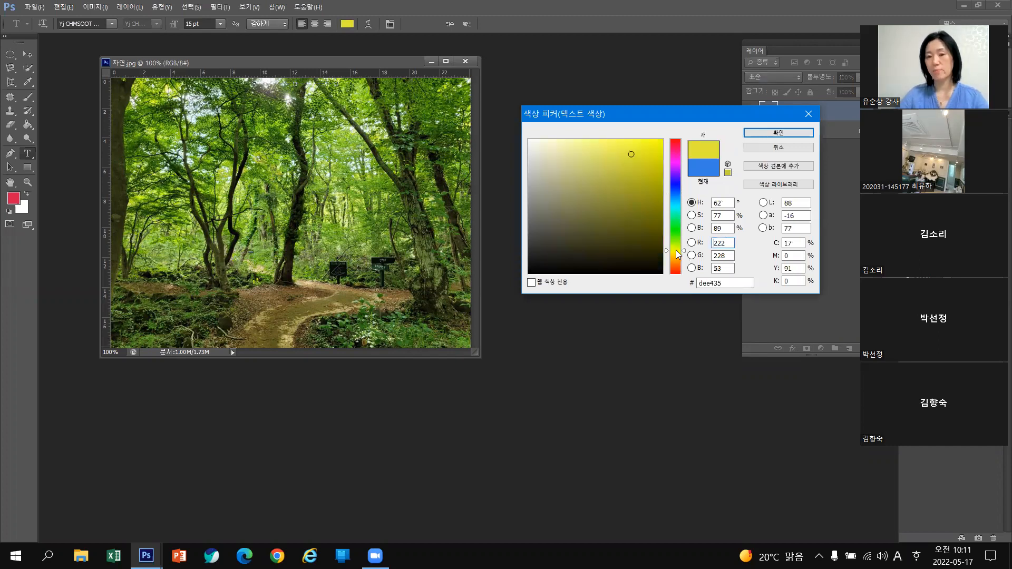
left_click(782, 134)
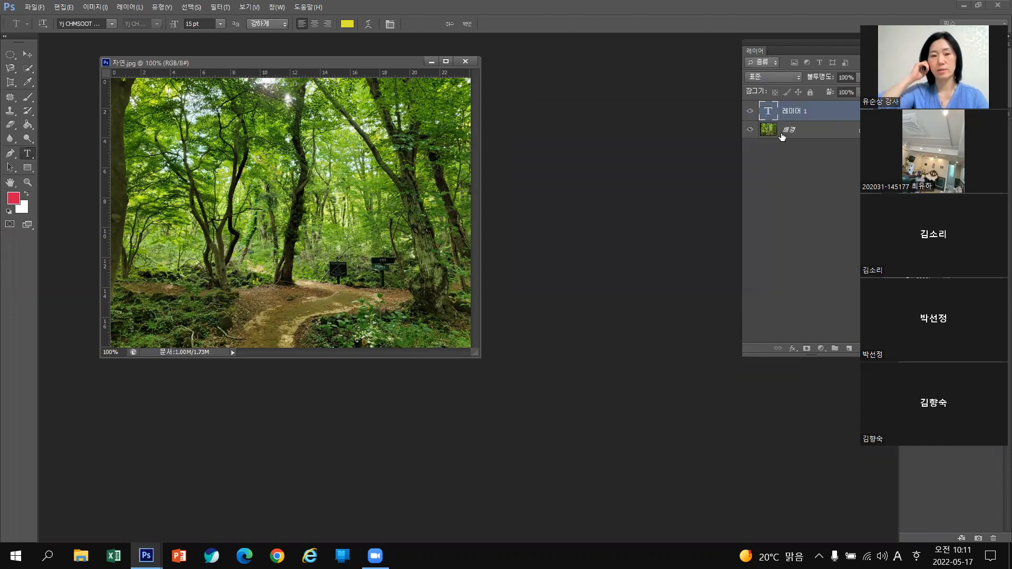
Commit the empty text entry, then delete the empty text layer 레이어 1 above the background
right_click(31, 152)
left_click(71, 153)
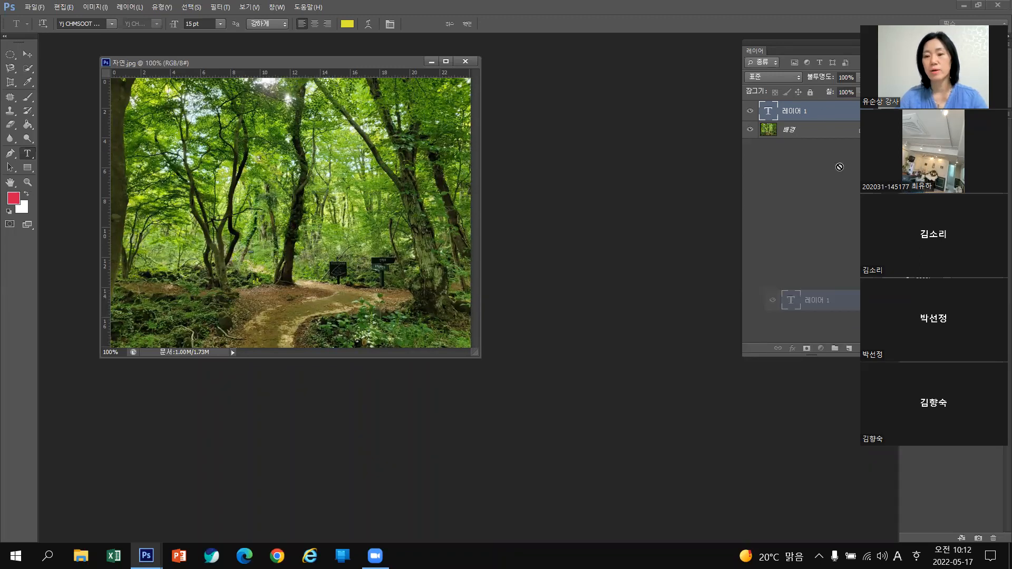
key("ctrl+Return")
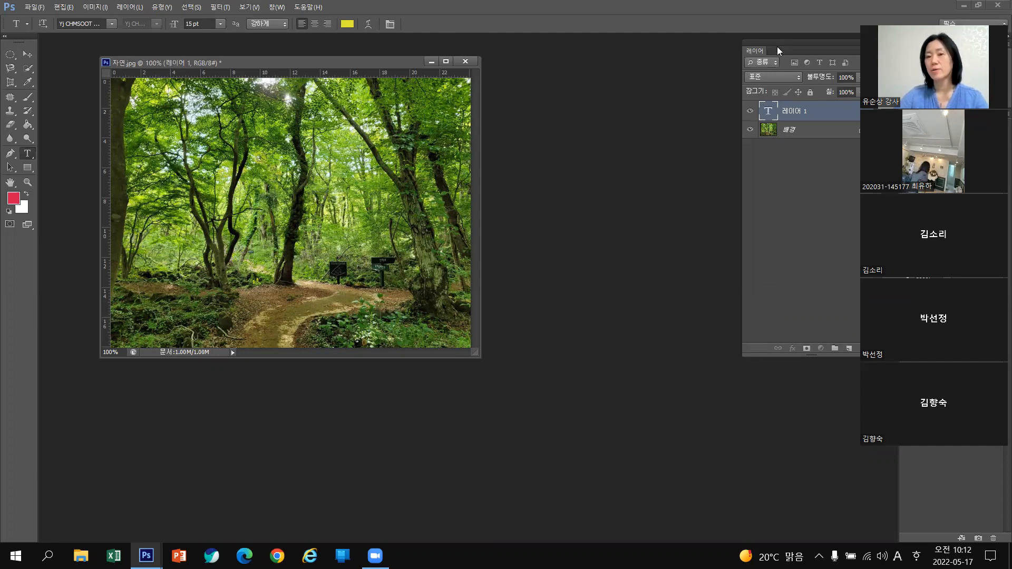
left_click_drag(795, 47, 788, 78)
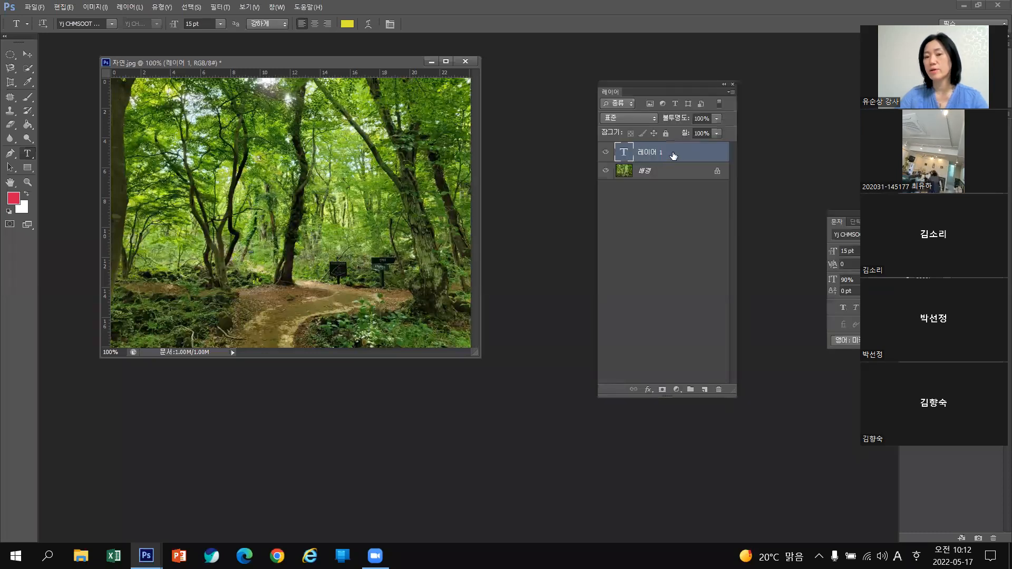
left_click_drag(665, 157, 723, 396)
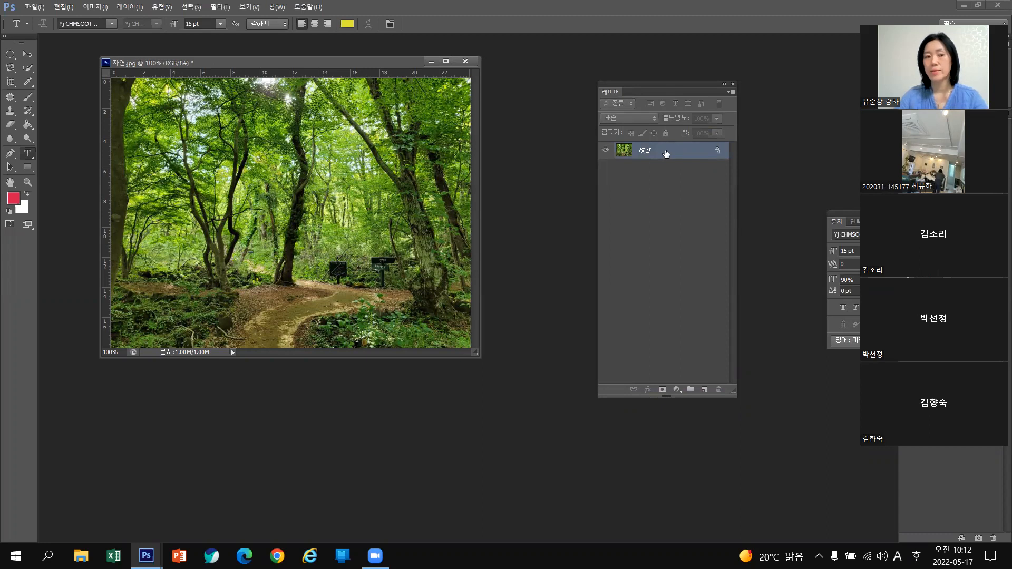
Add a horizontal text reading 자연은 사람과 to the forest image with the Horizontal Type tool
left_click(28, 153)
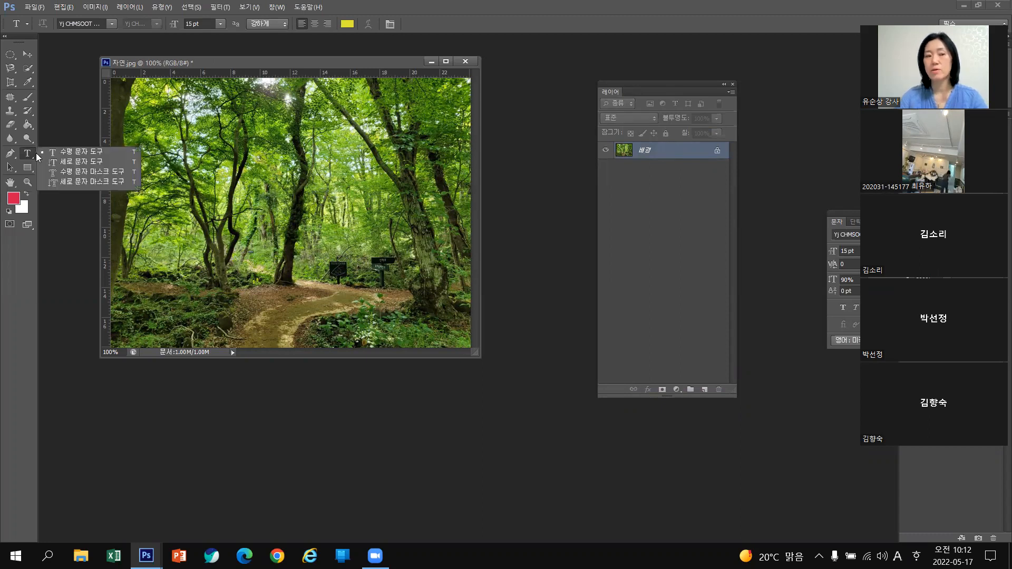
left_click(84, 152)
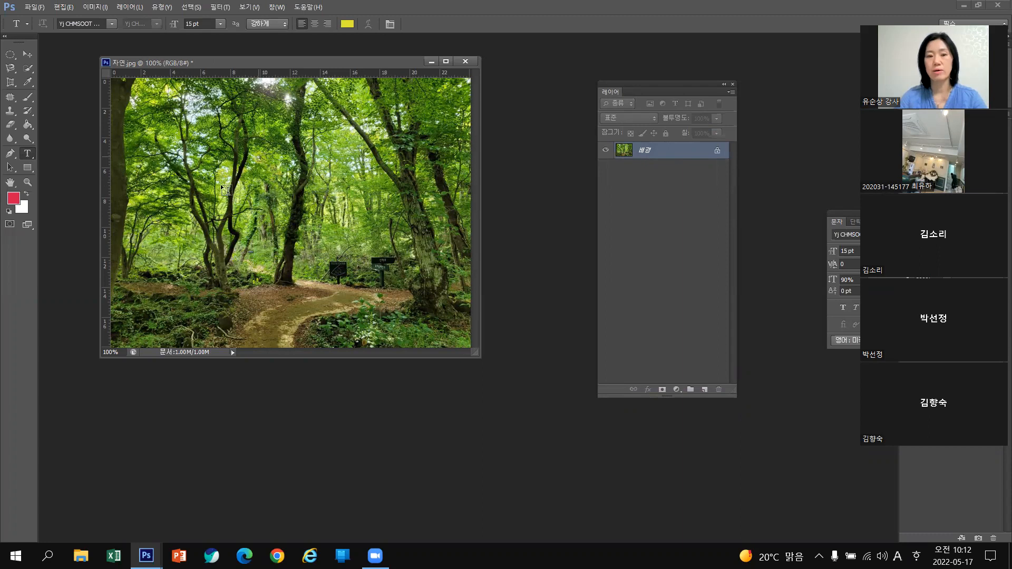
left_click(180, 234)
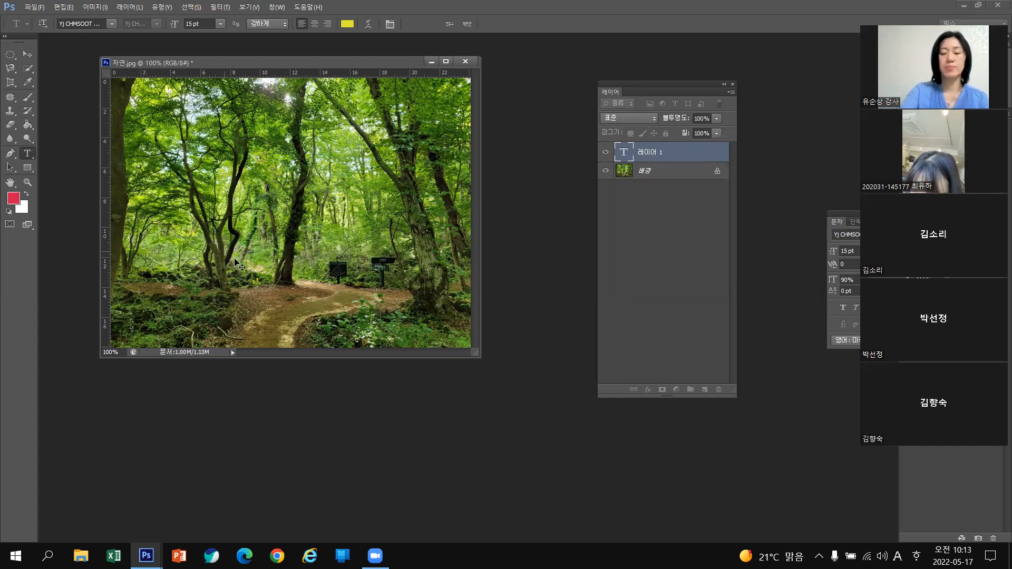
key("BackSpace")
key("BackSpace")
key("BackSpace")
key("BackSpace")
key("BackSpace")
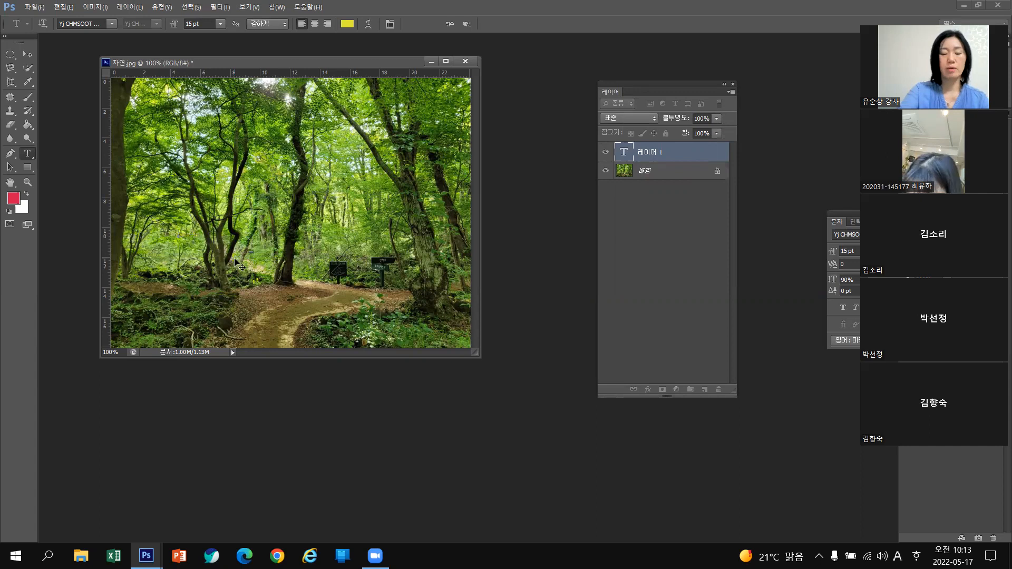
key("Hangul")
type("자연을")
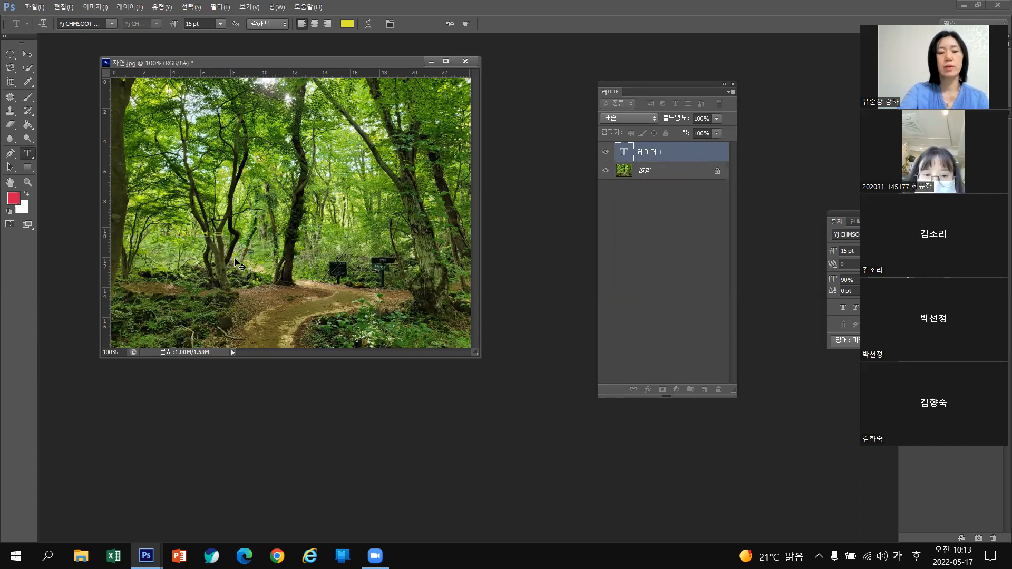
type("은 사람과")
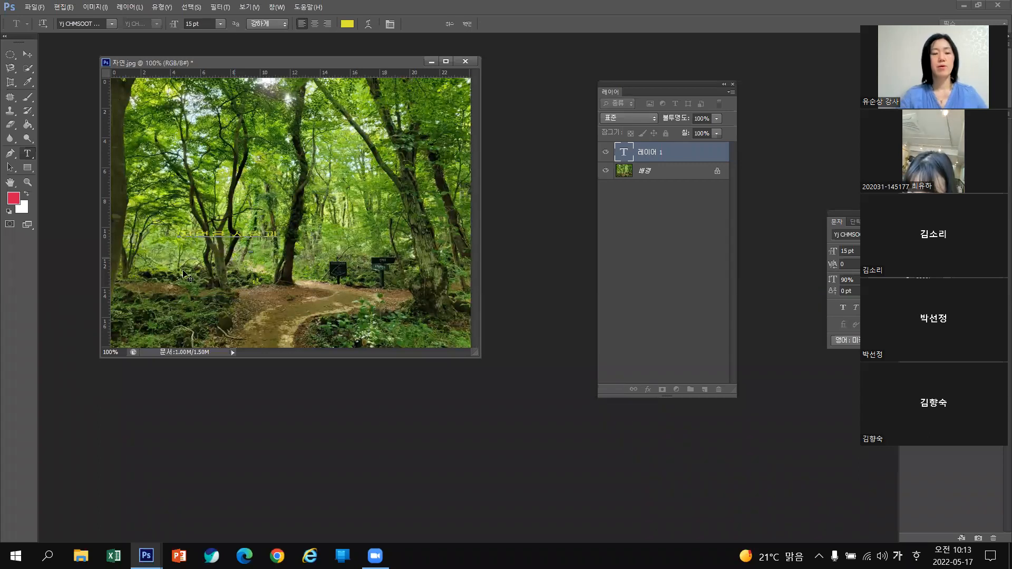
Reposition the text near the image's upper edge while it is still being edited, and commit the entry
left_click_drag(240, 248, 255, 333)
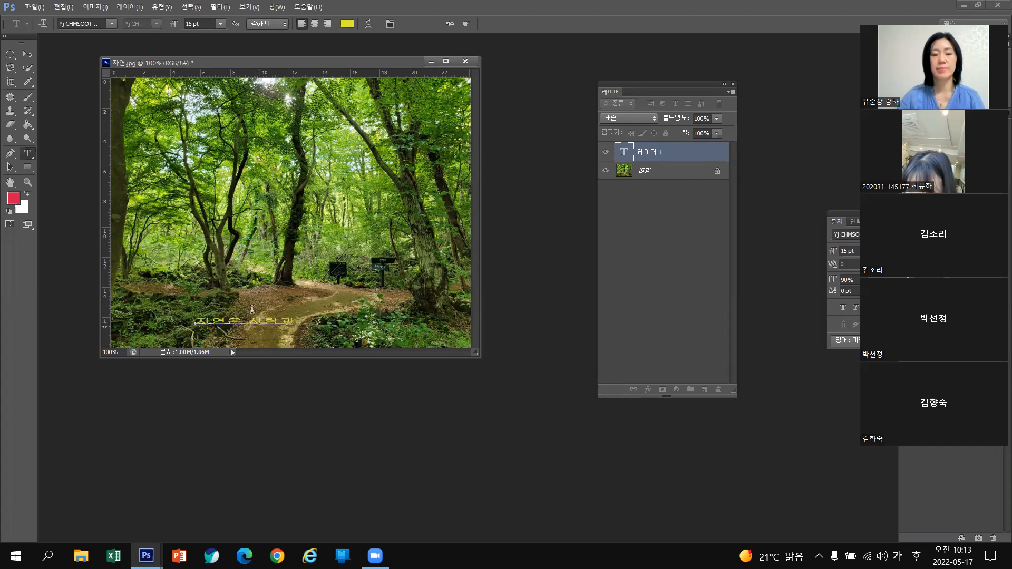
left_click_drag(247, 321, 261, 321)
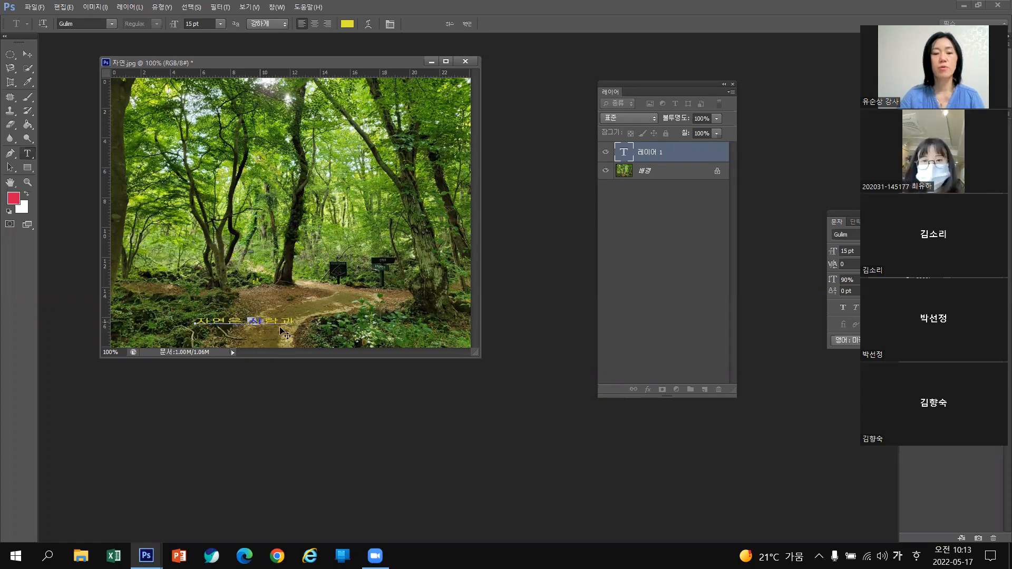
left_click_drag(234, 326, 287, 124)
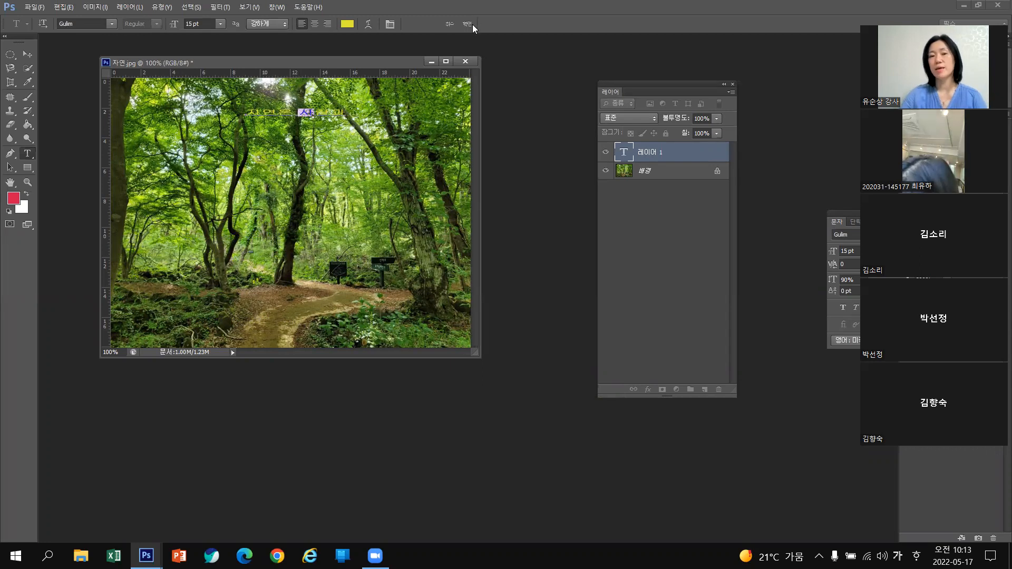
key("ctrl")
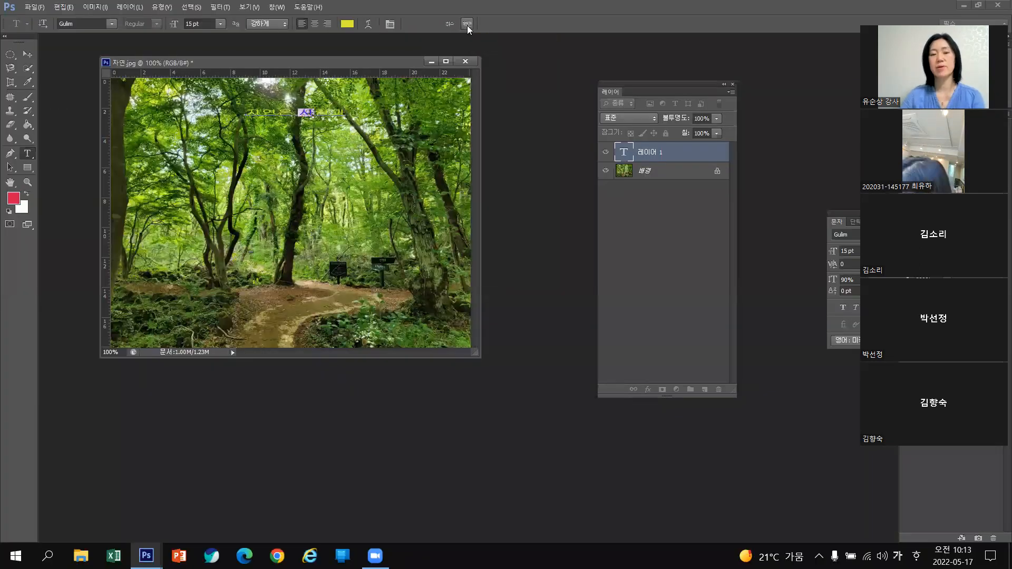
left_click(467, 25)
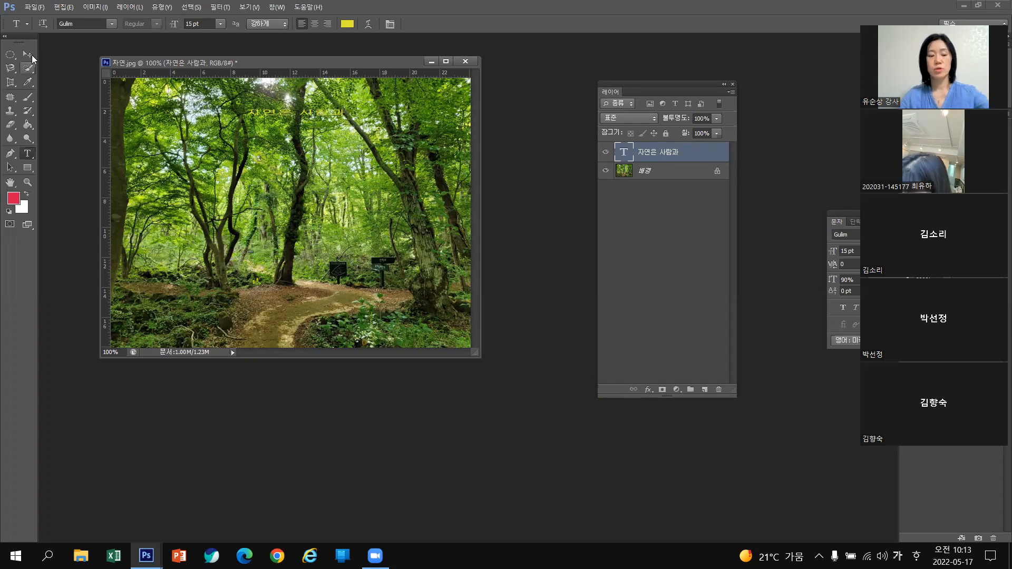
Use the Move tool to place the text in the upper middle of the image, about level with vertical ruler mark 4
key("ctrl+1")
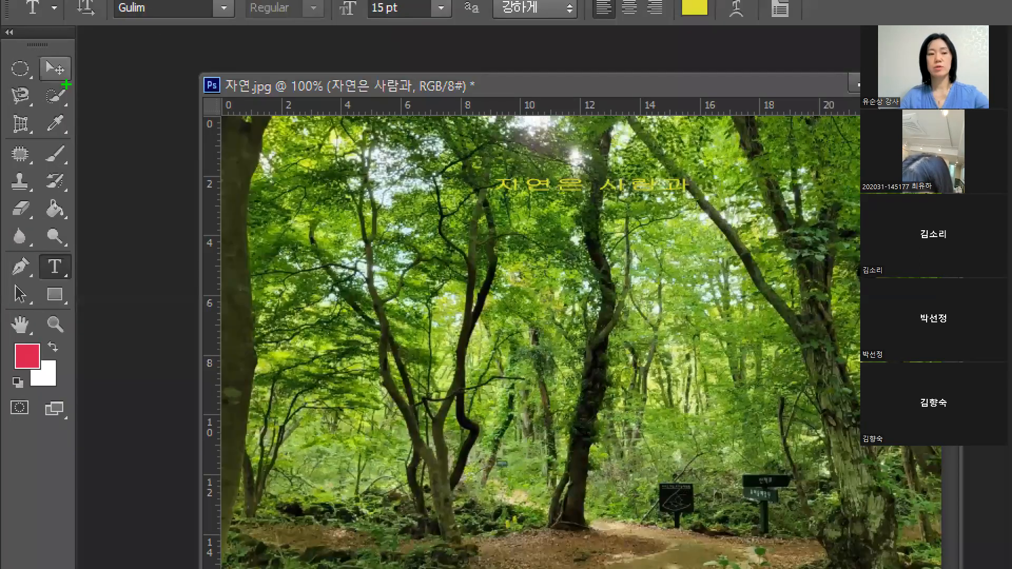
left_click_drag(28, 57, 31, 62)
key("Escape")
left_click_drag(266, 115, 318, 114)
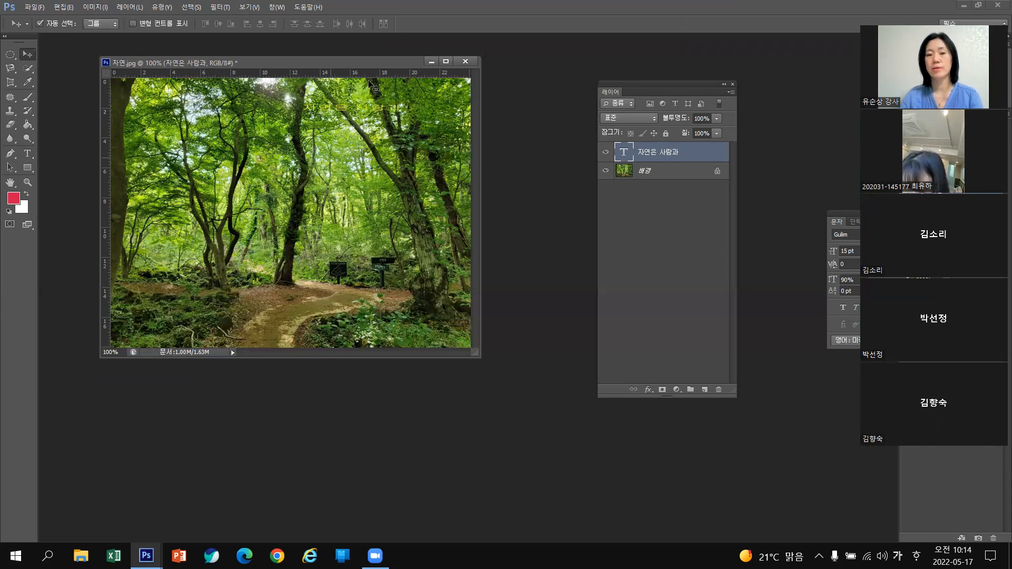
left_click_drag(266, 206, 213, 172)
left_click_drag(253, 145, 257, 150)
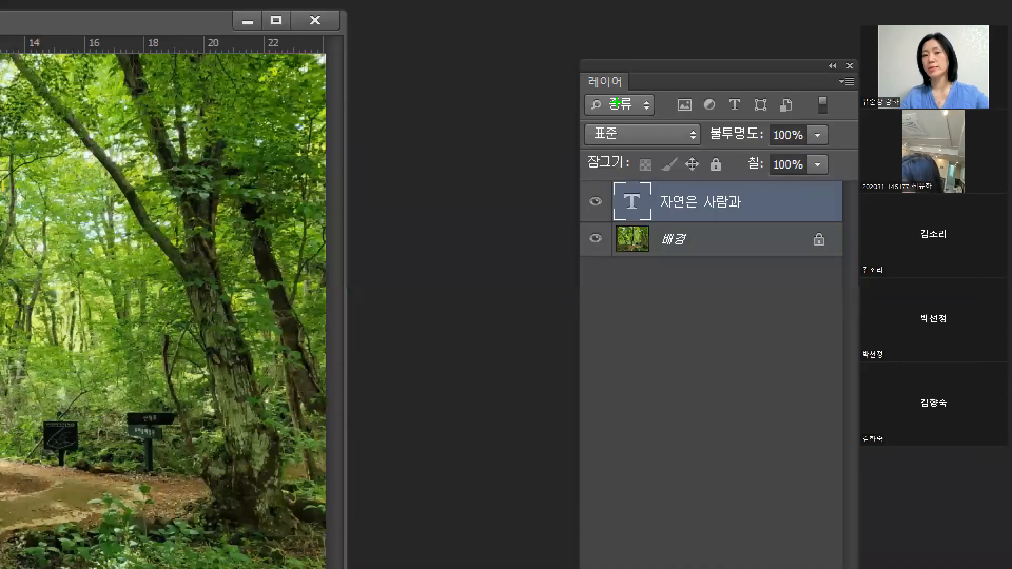
left_click_drag(599, 47, 665, 22)
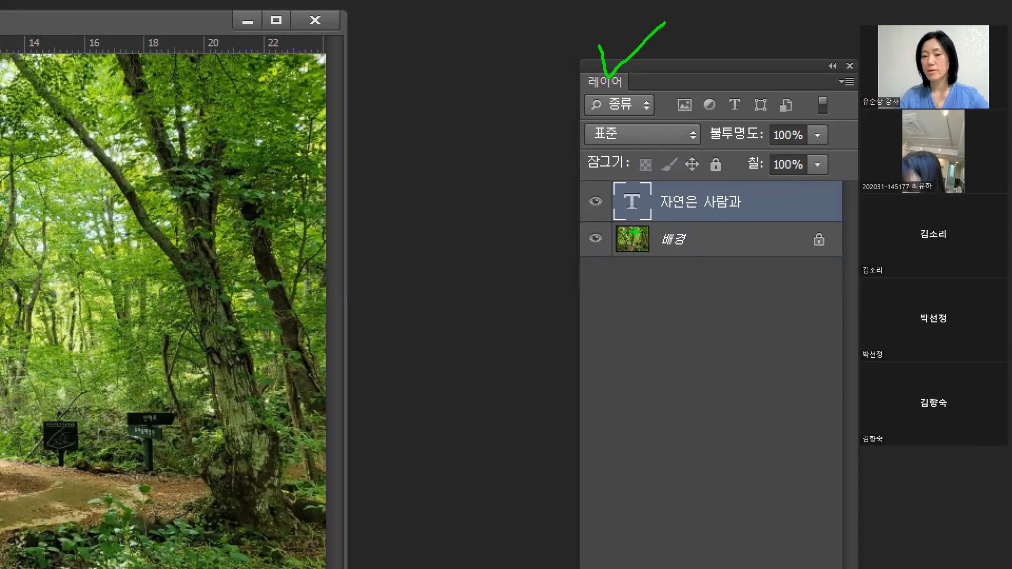
mouse_move(642, 219)
left_mouse_down()
mouse_move(621, 164)
mouse_move(642, 235)
left_mouse_up()
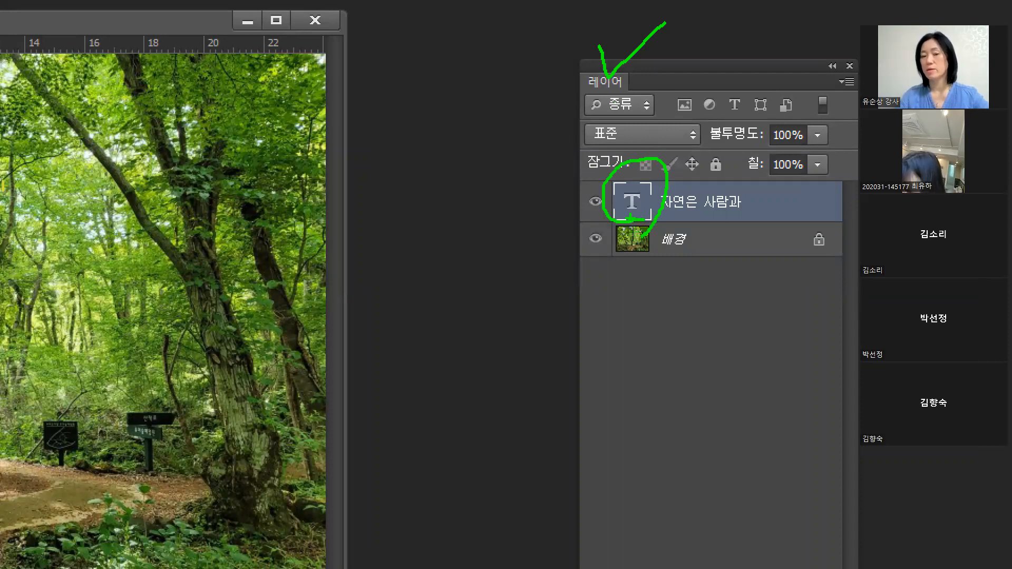
key("Escape")
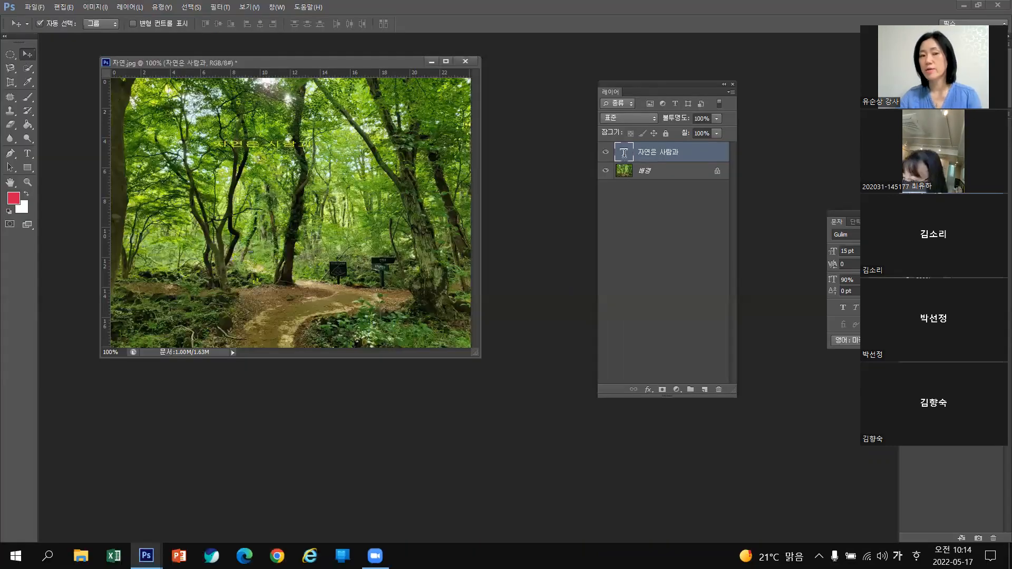
Select all the text in the 자연은 사람과 layer and change its font to Headline R and its color to blue, 3552e4
double_click(624, 157)
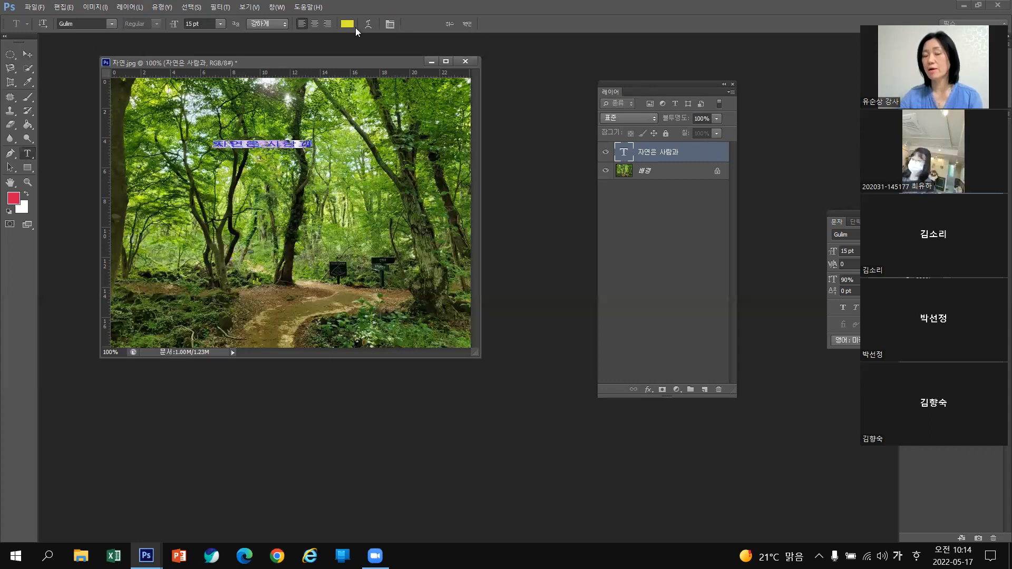
left_click(112, 23)
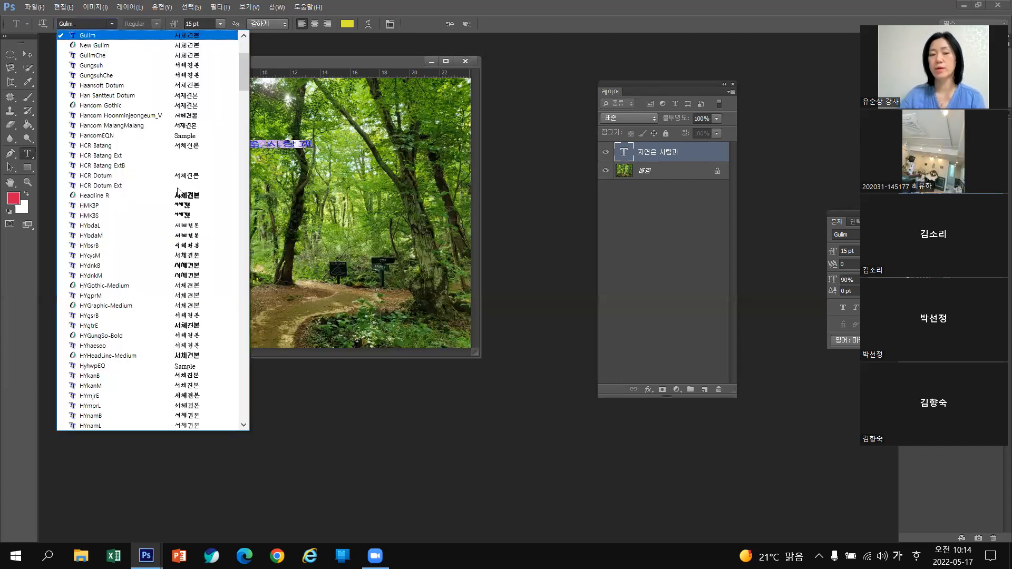
left_click(195, 196)
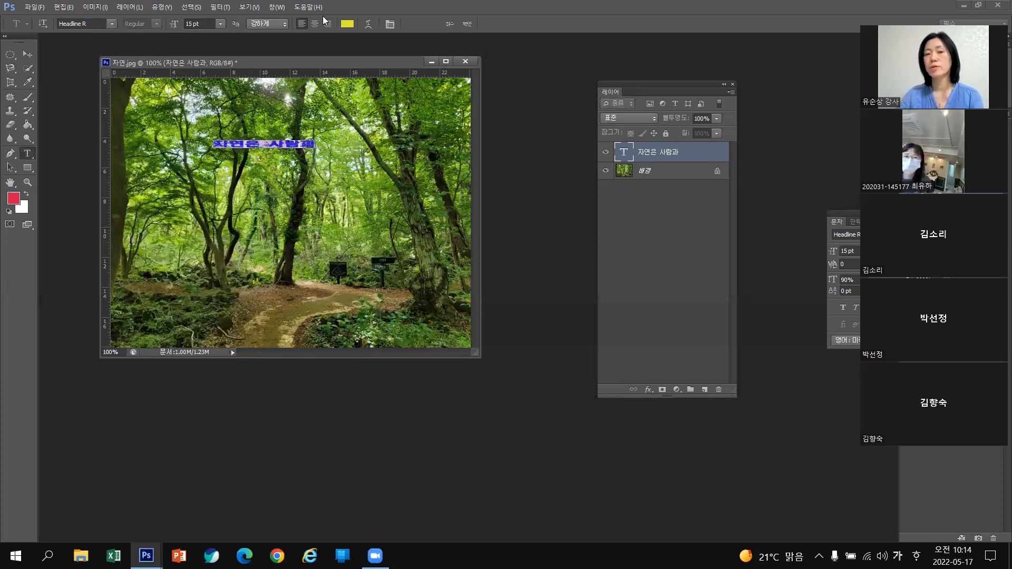
left_click(347, 24)
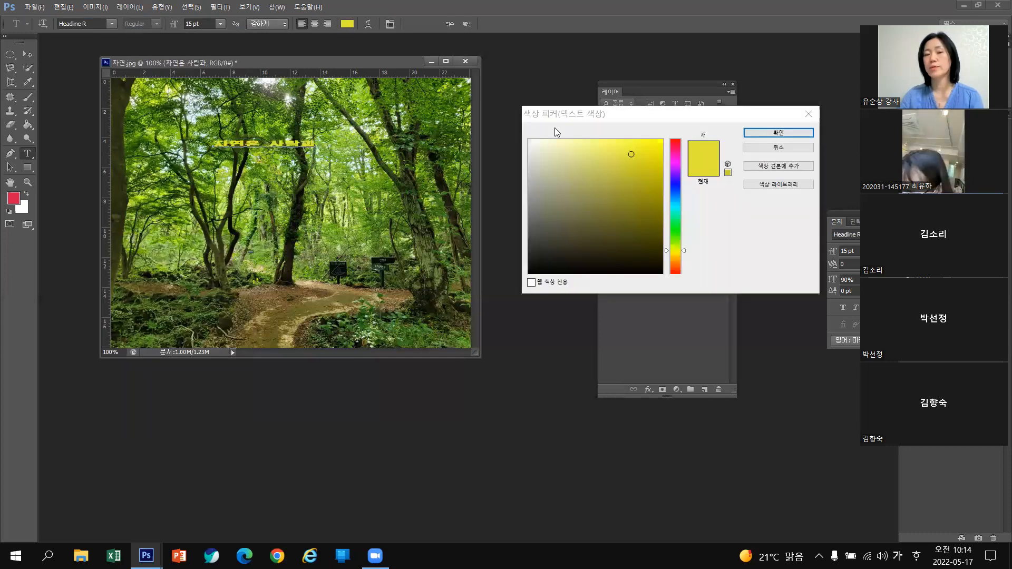
left_click(673, 188)
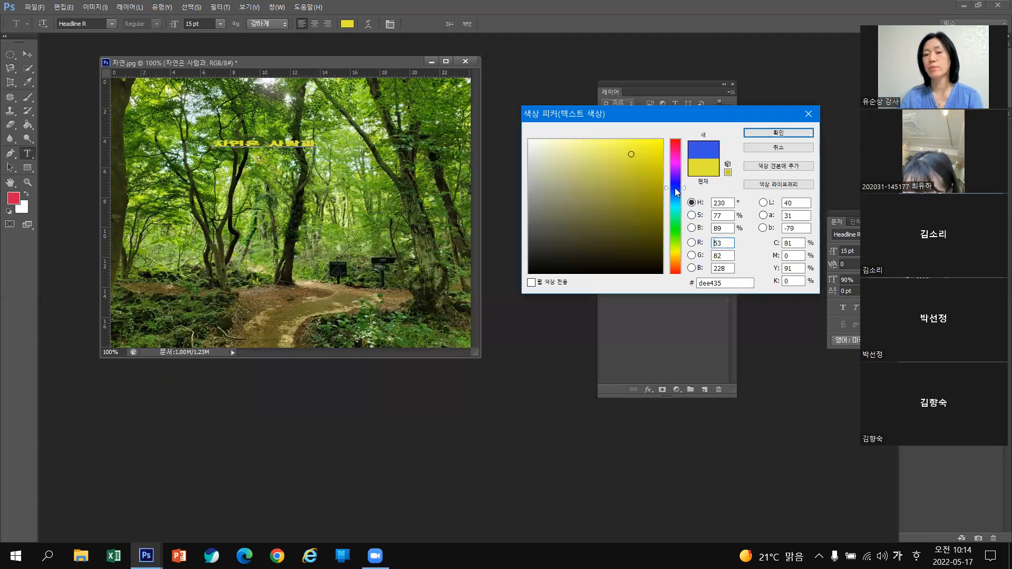
left_click(787, 133)
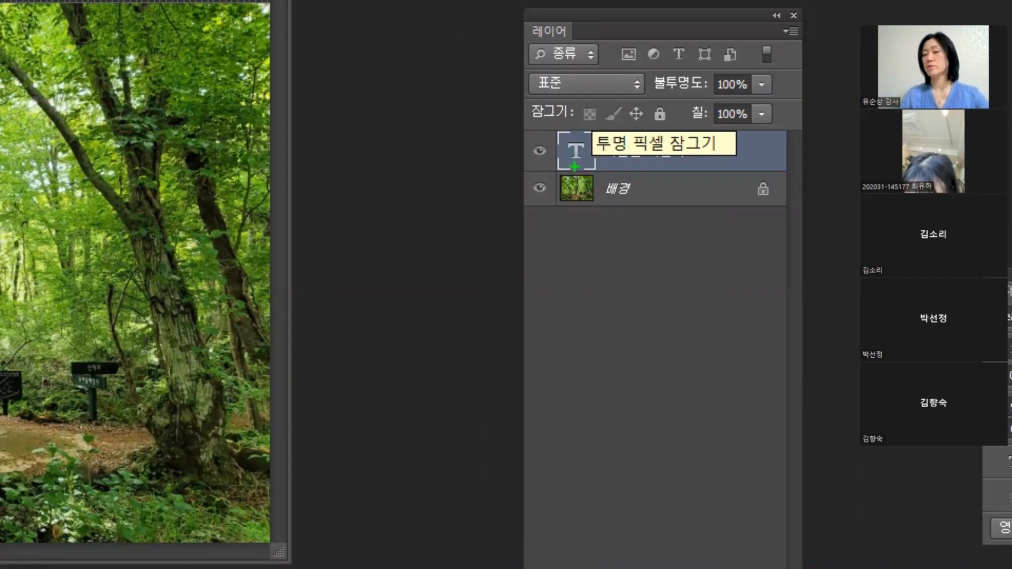
left_click_drag(762, 140, 791, 124)
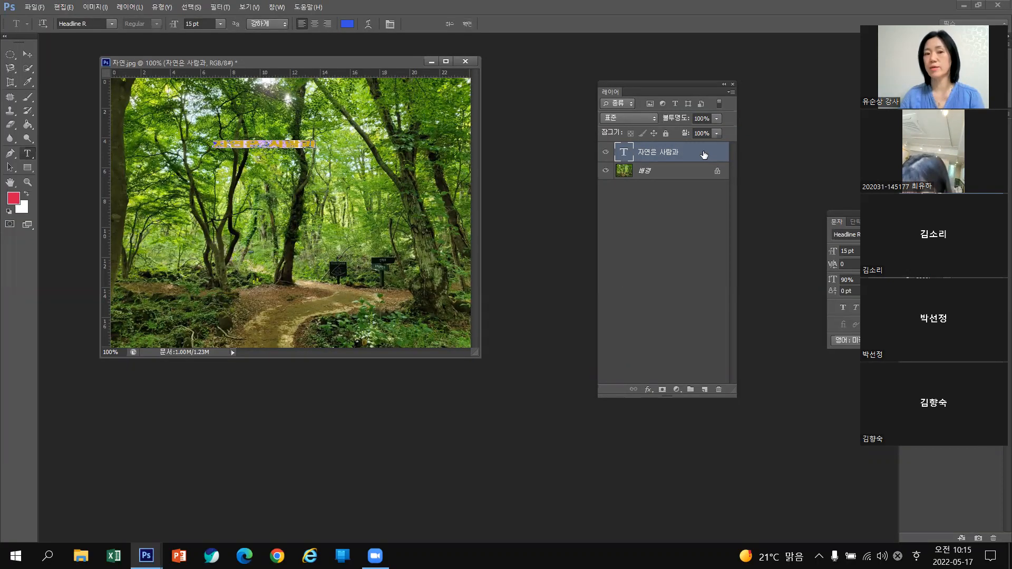
left_click(704, 154)
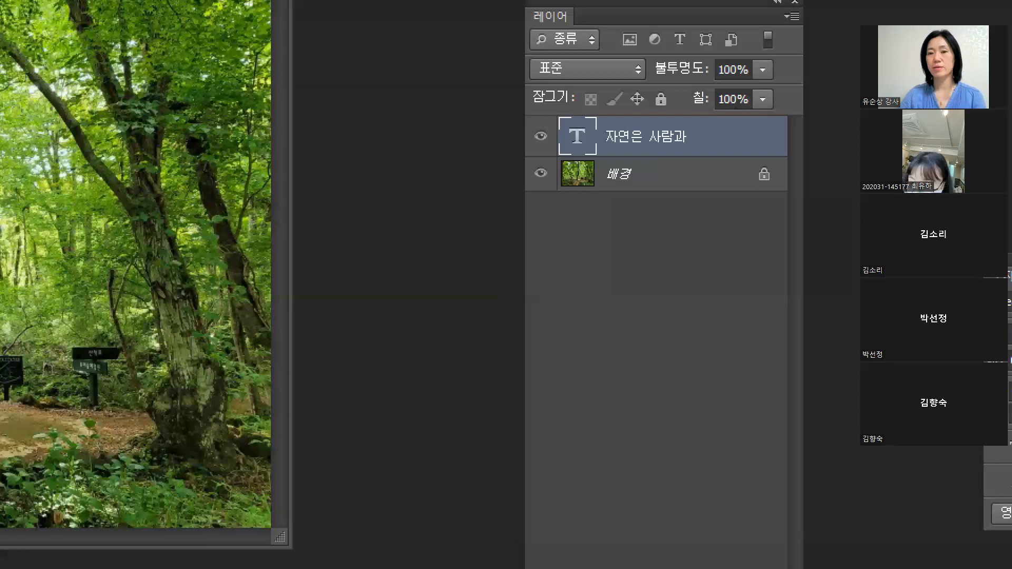
left_click_drag(553, 39, 558, 47)
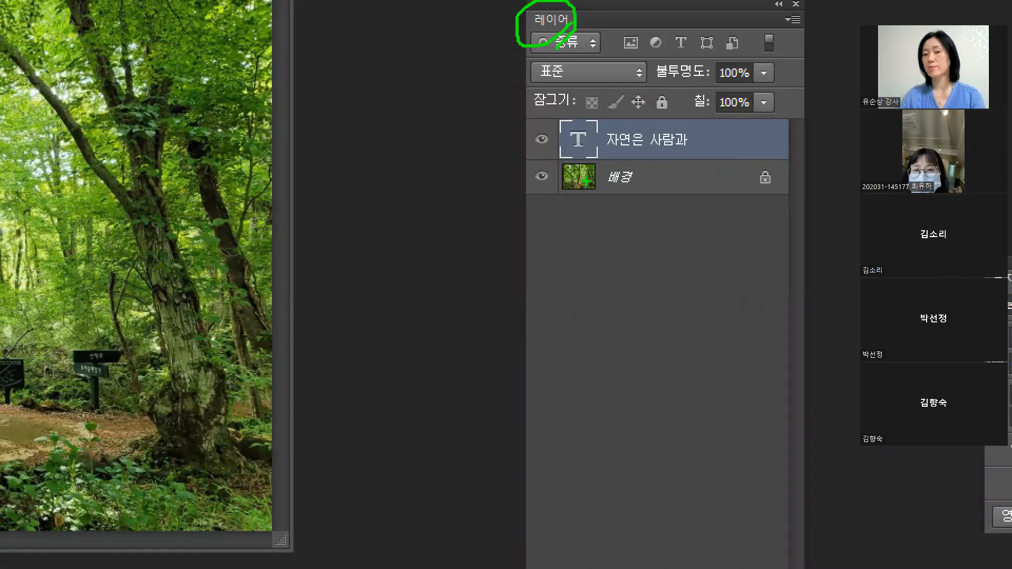
mouse_move(533, 162)
left_mouse_down()
mouse_move(783, 143)
mouse_move(561, 112)
mouse_move(533, 166)
left_mouse_up()
key("Escape")
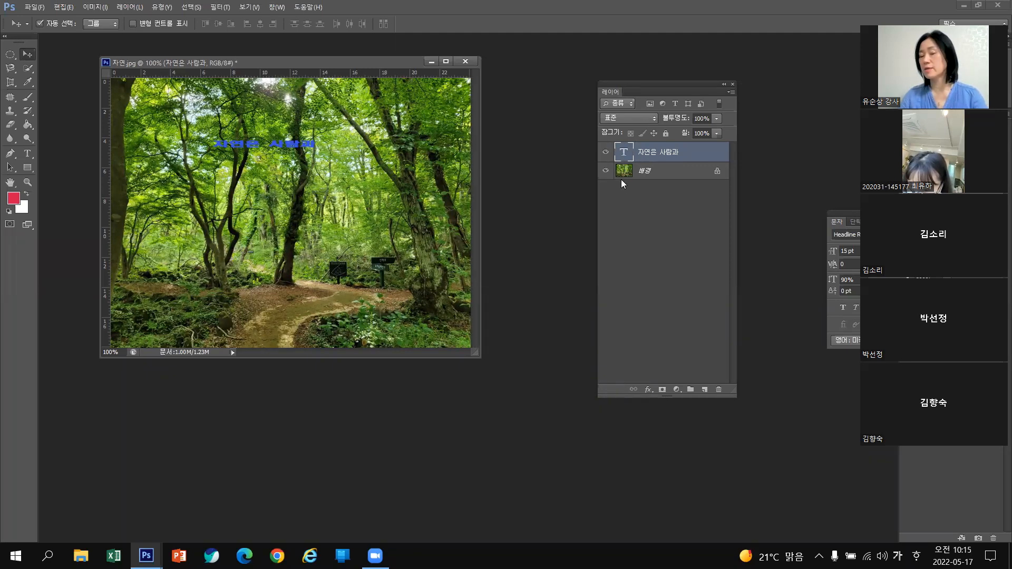
Reselect the whole text of the 자연은 사람과 layer and set its font to HYsanB
double_click(626, 153)
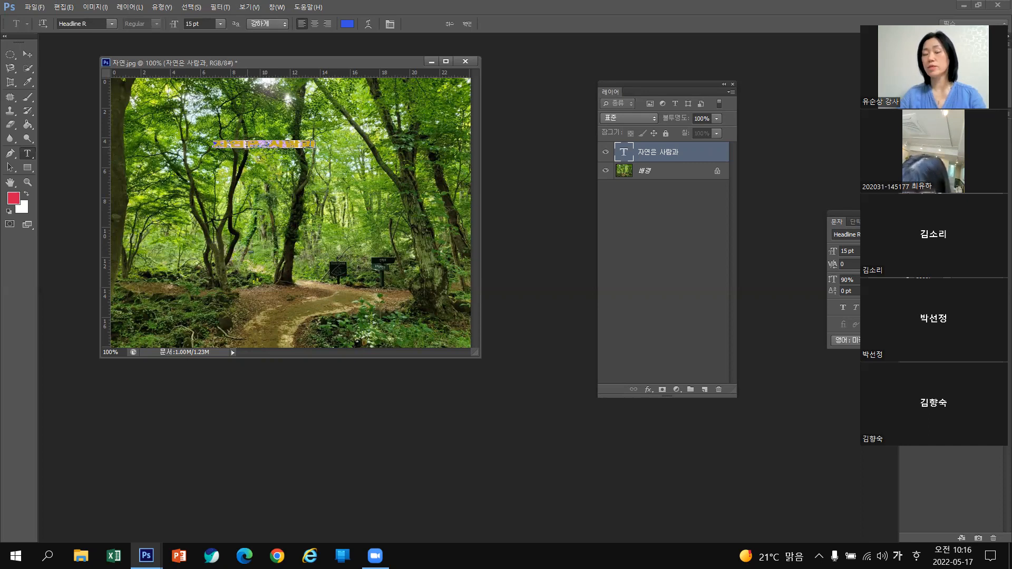
key("ctrl+h")
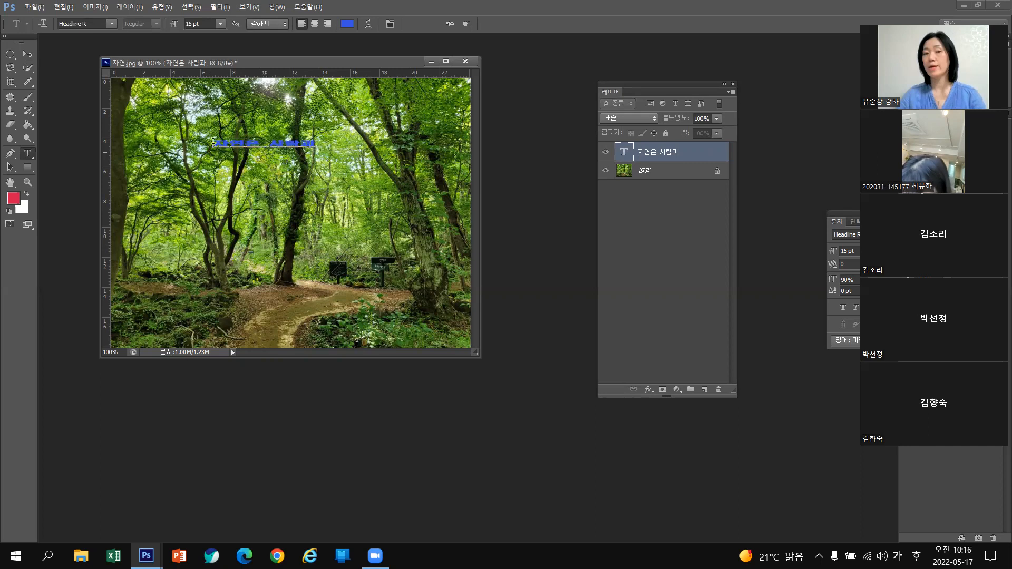
left_click_drag(214, 141, 329, 140)
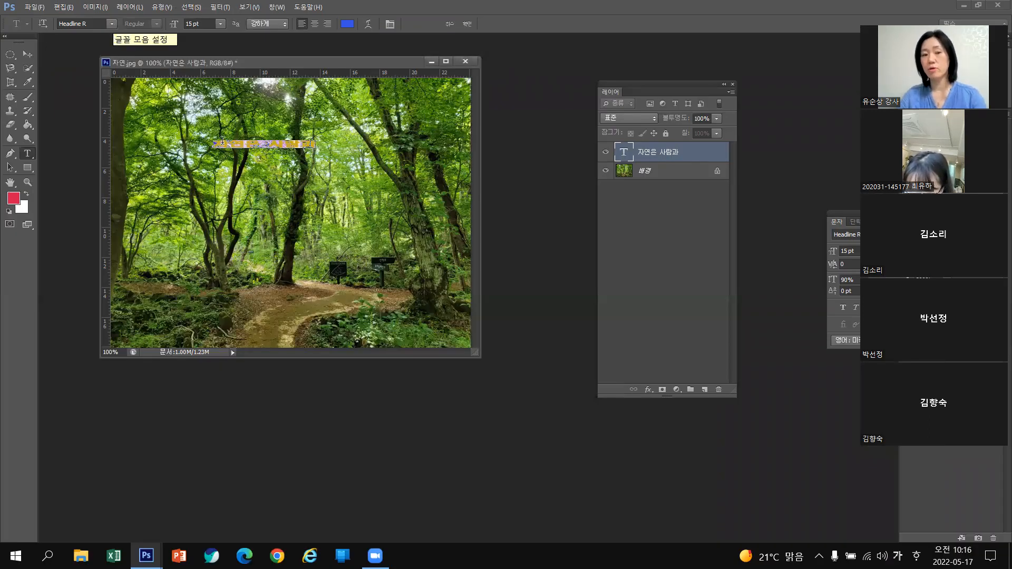
left_click(112, 23)
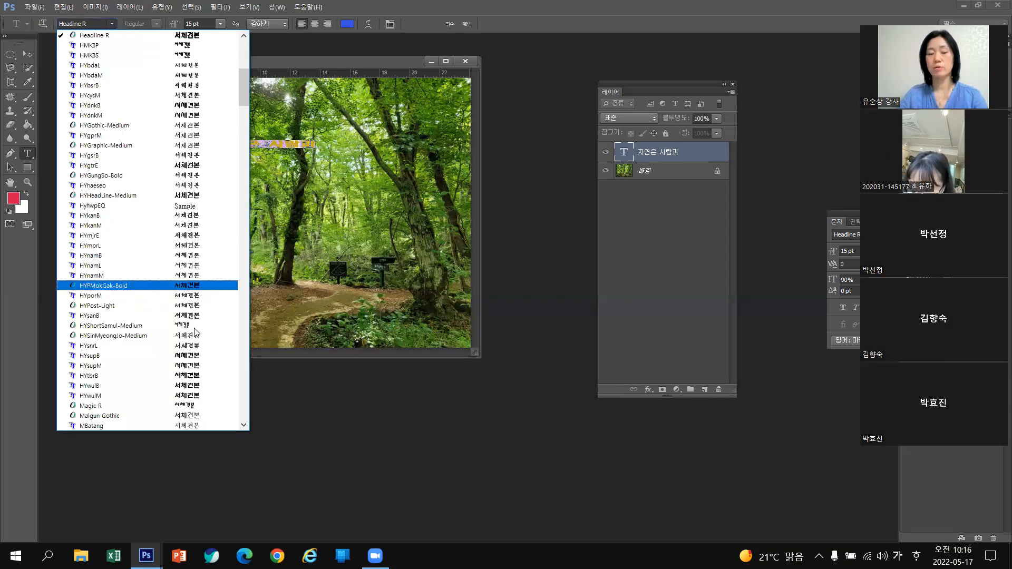
left_click(194, 316)
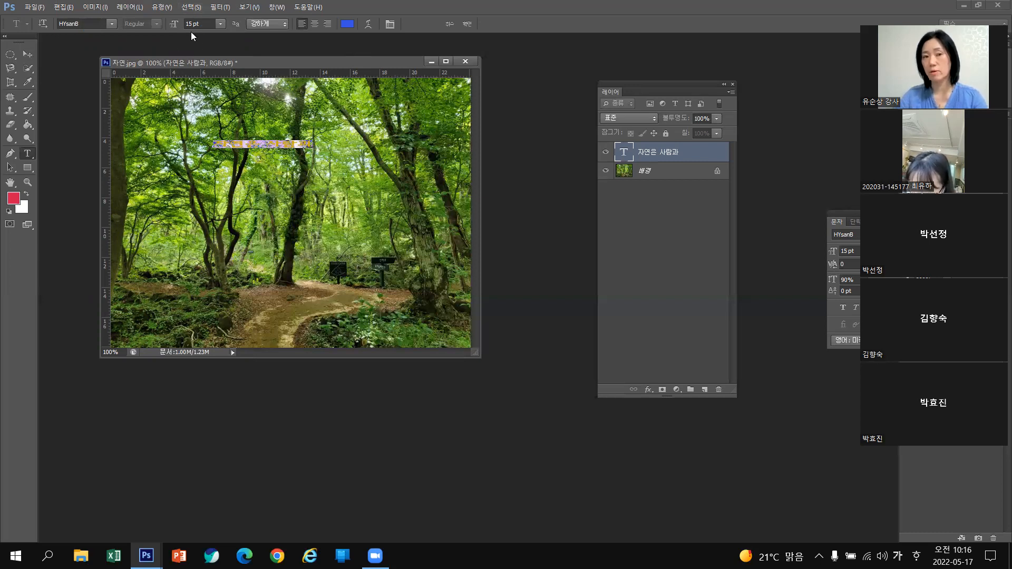
Change the selected text's color to orange, e47b35
left_click(352, 25)
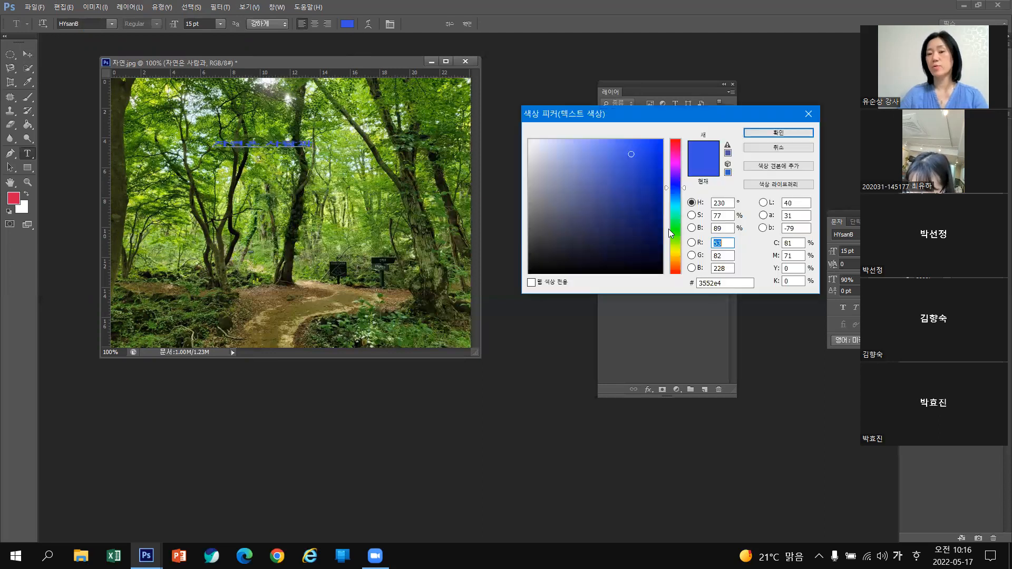
left_click(676, 265)
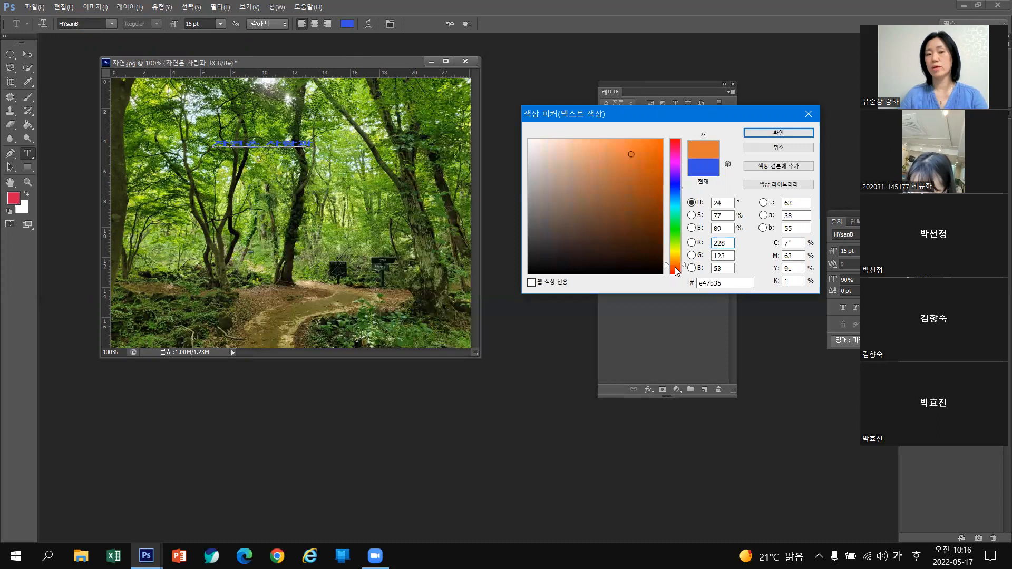
left_click(797, 138)
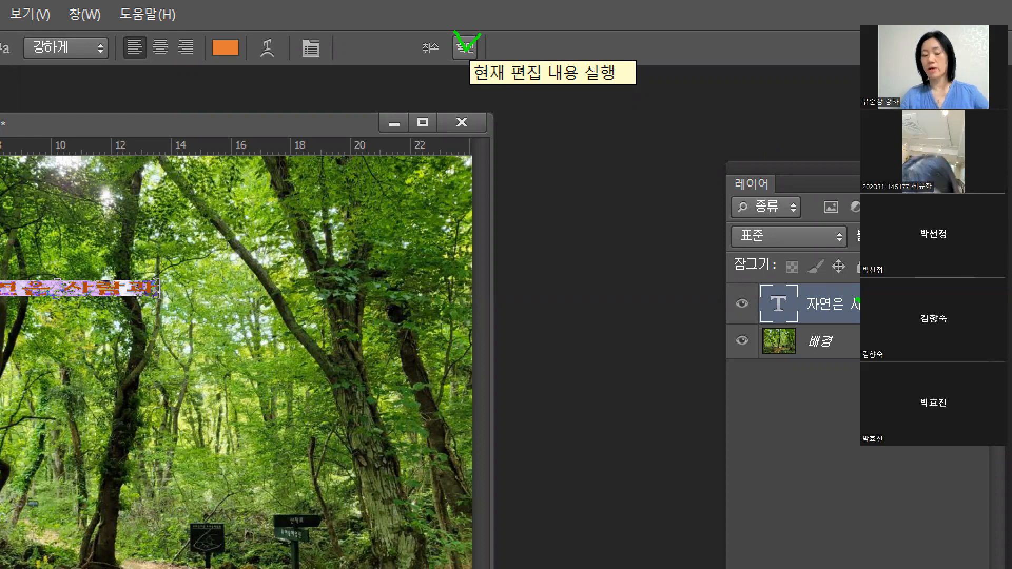
Commit the text edit and move the text slightly up and to the right within the image
key("Escape")
key("ctrl+Return")
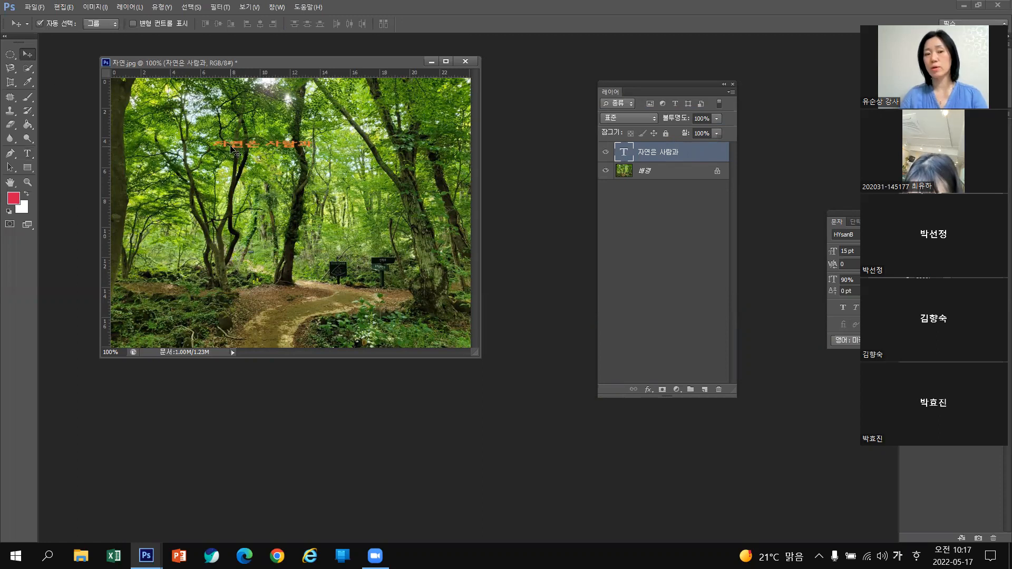
left_click_drag(247, 144, 276, 133)
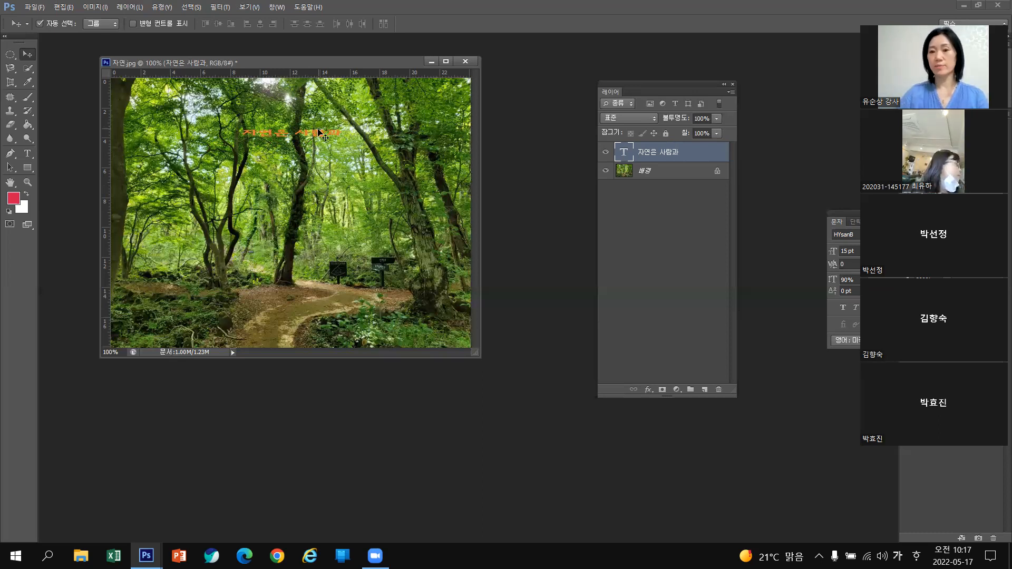
Free-transform the text to about 157% width and 279% height, apply it, and place it just below vertical ruler mark 2
left_click(63, 7)
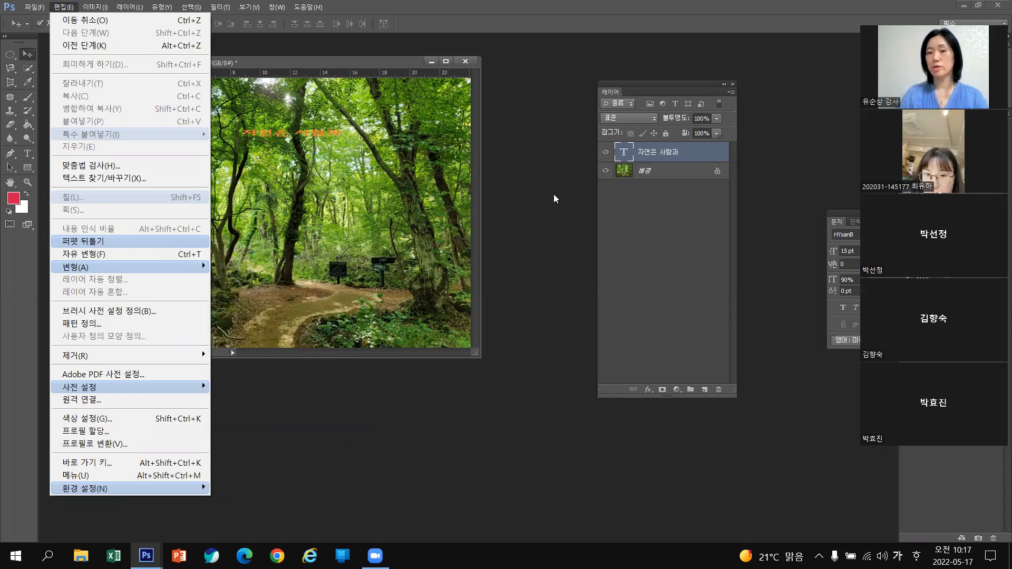
left_click(556, 173)
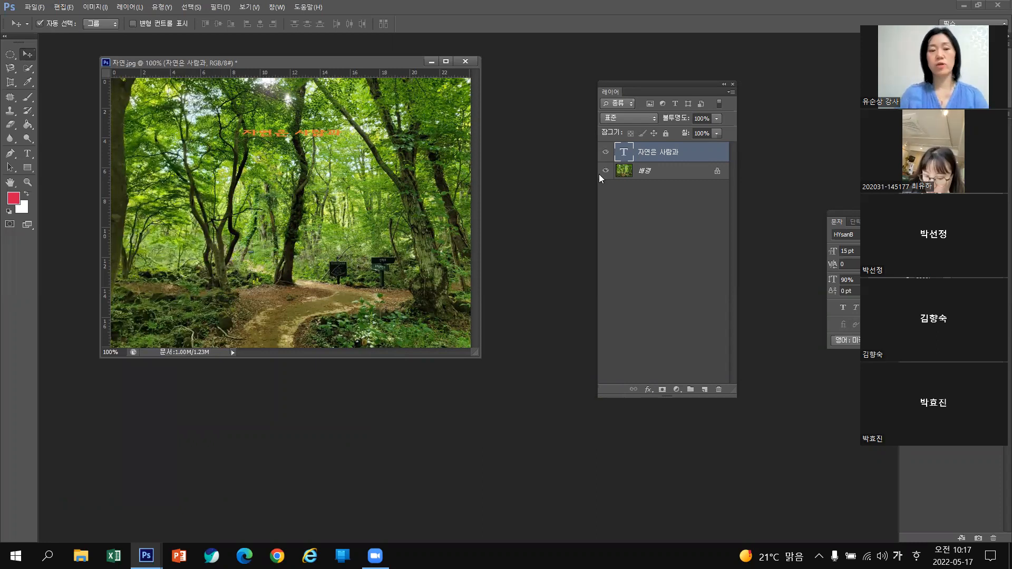
key("ctrl+t")
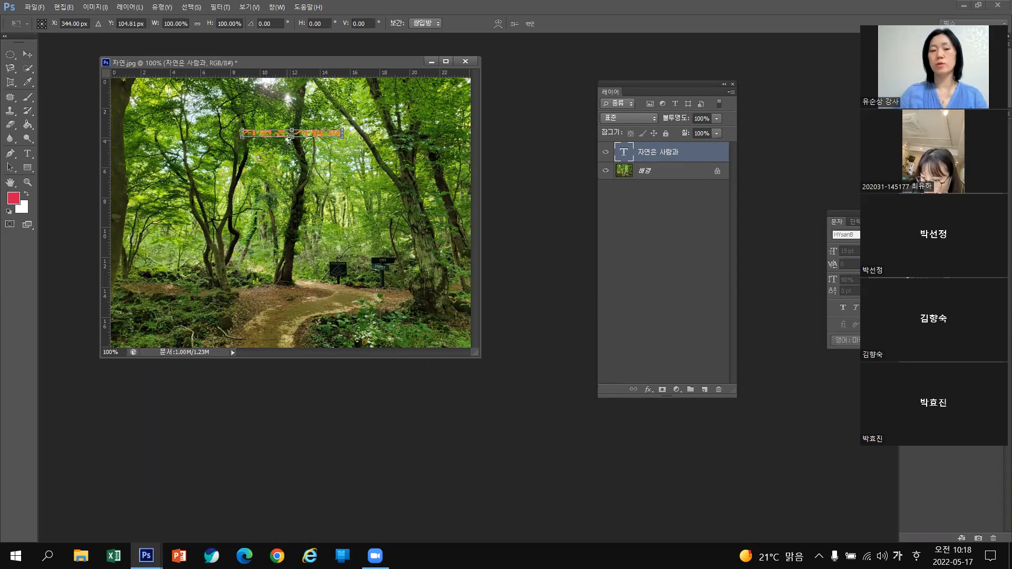
left_click_drag(292, 137, 410, 153)
left_click_drag(304, 173, 221, 120)
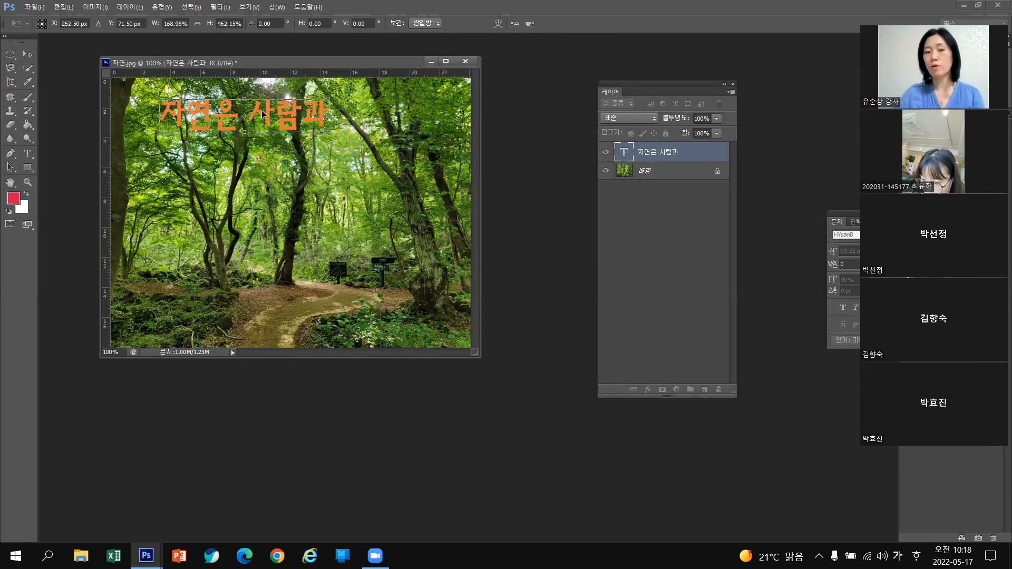
mouse_move(261, 110)
left_mouse_down()
mouse_move(315, 202)
mouse_move(261, 127)
left_mouse_up()
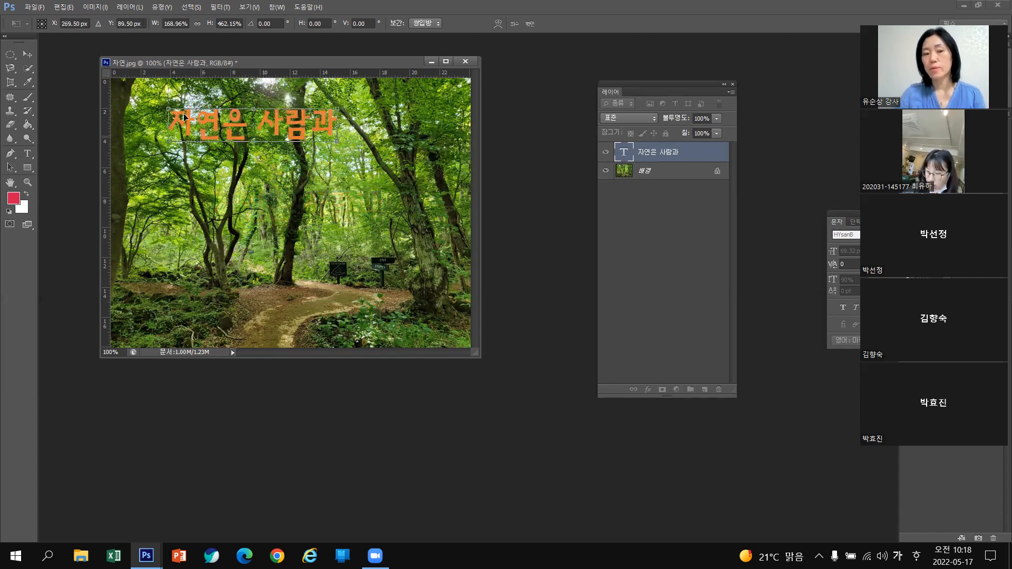
left_click_drag(167, 110, 160, 108)
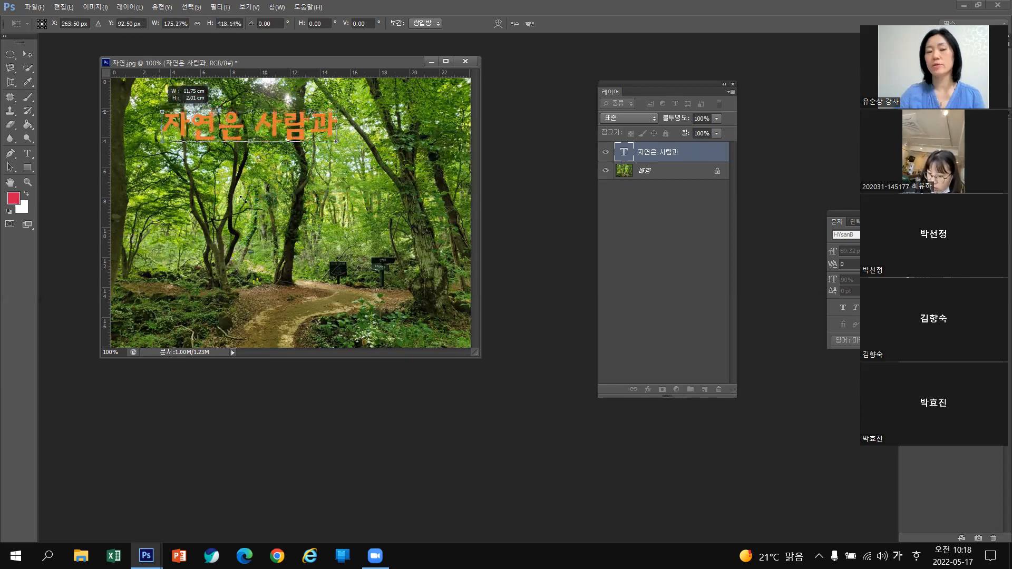
left_click_drag(294, 120, 321, 114)
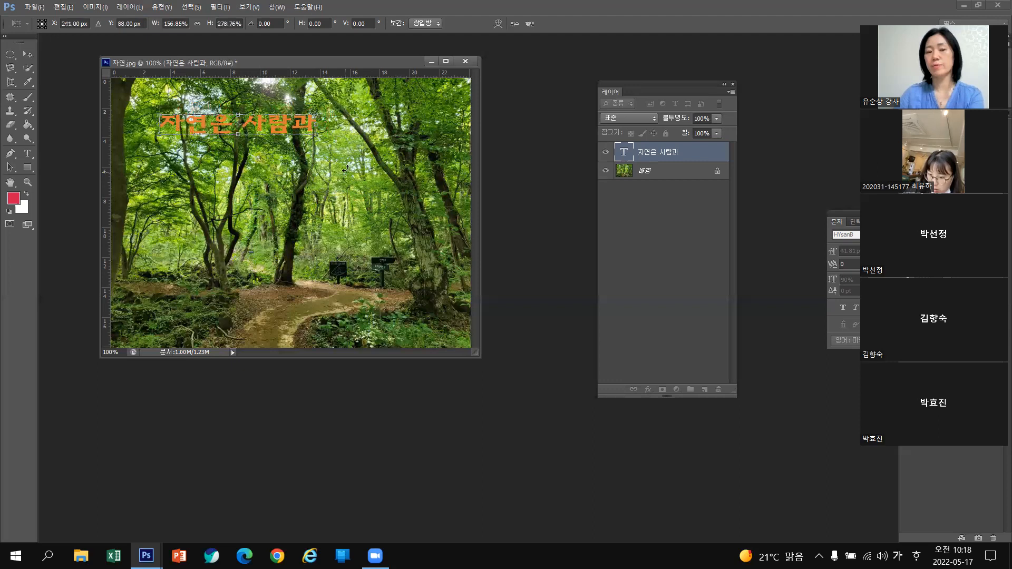
key("Return")
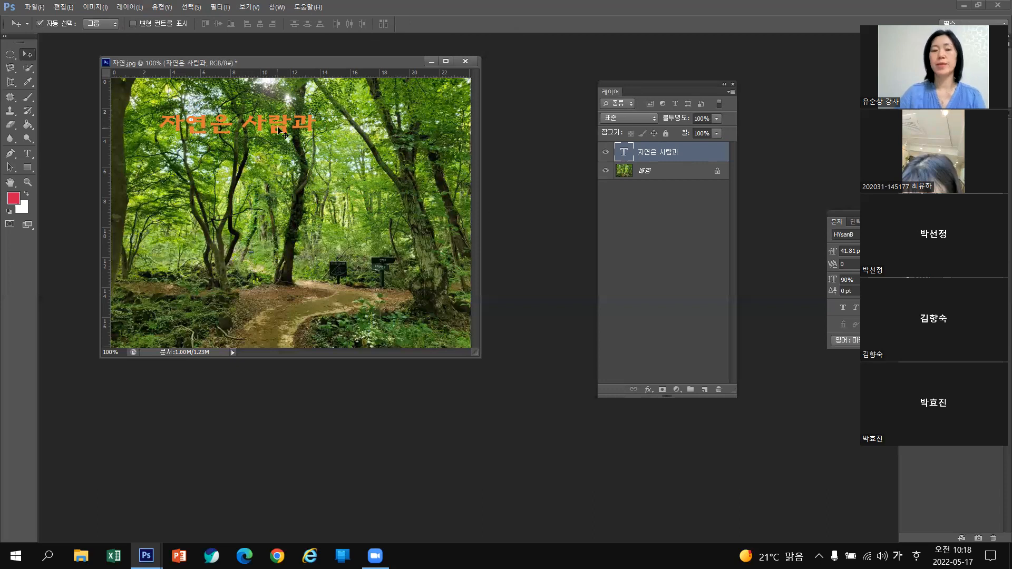
left_click_drag(282, 132, 283, 95)
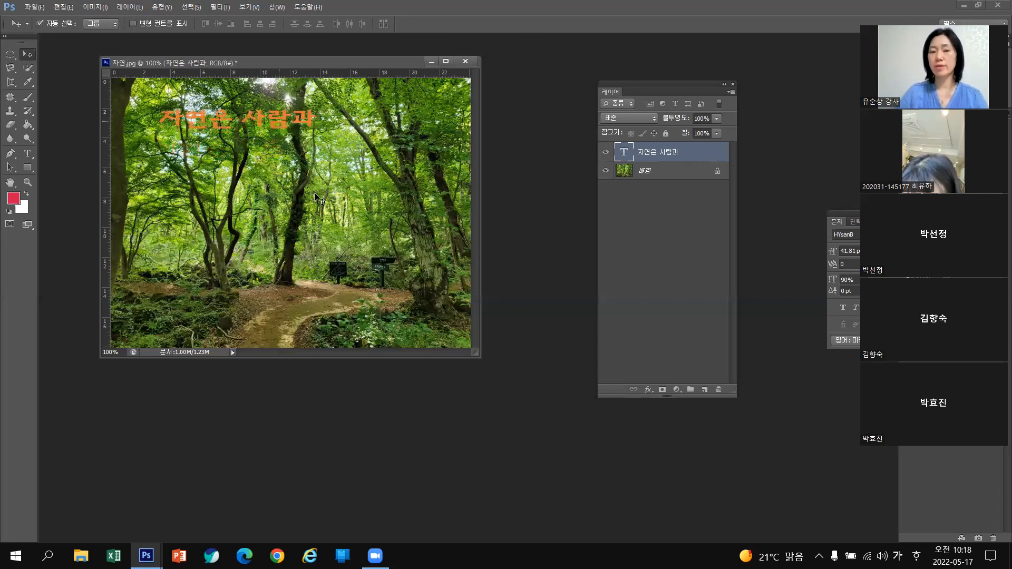
Move the Layers panel slightly up and closer to the image window
left_click_drag(653, 85, 616, 67)
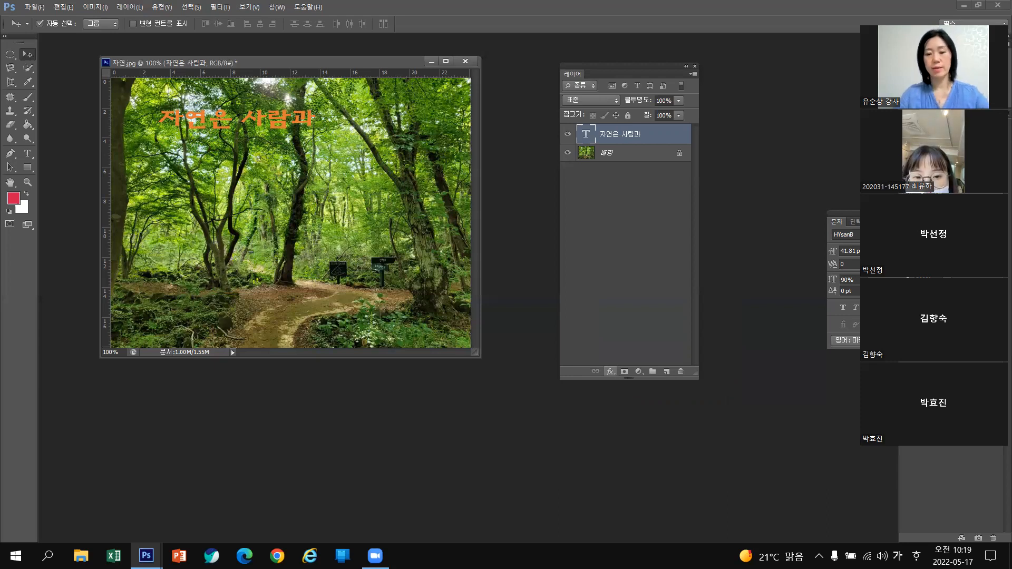
key("ctrl+1")
mouse_move(624, 400)
left_mouse_down()
mouse_move(595, 366)
mouse_move(615, 401)
left_mouse_up()
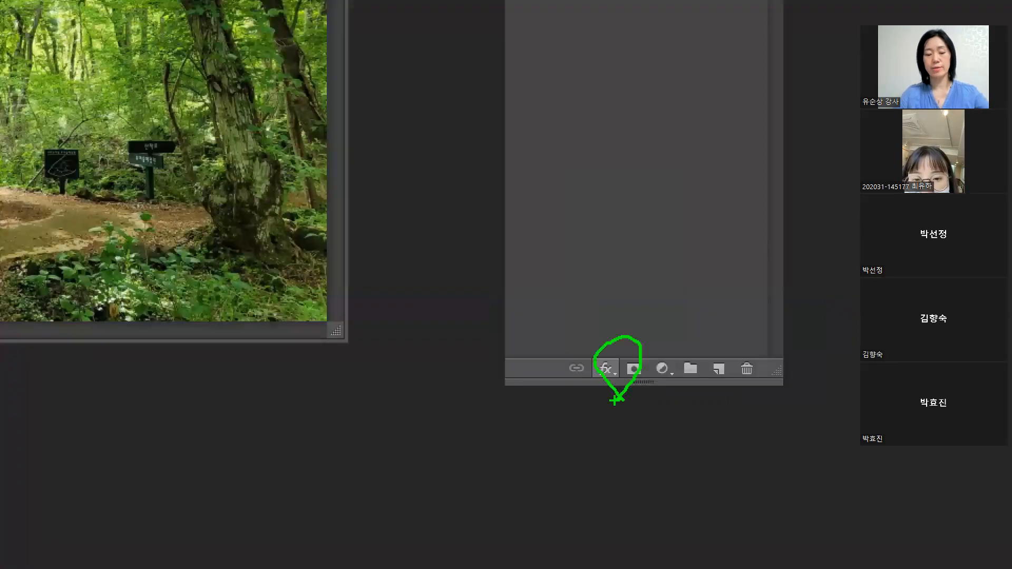
key("Escape")
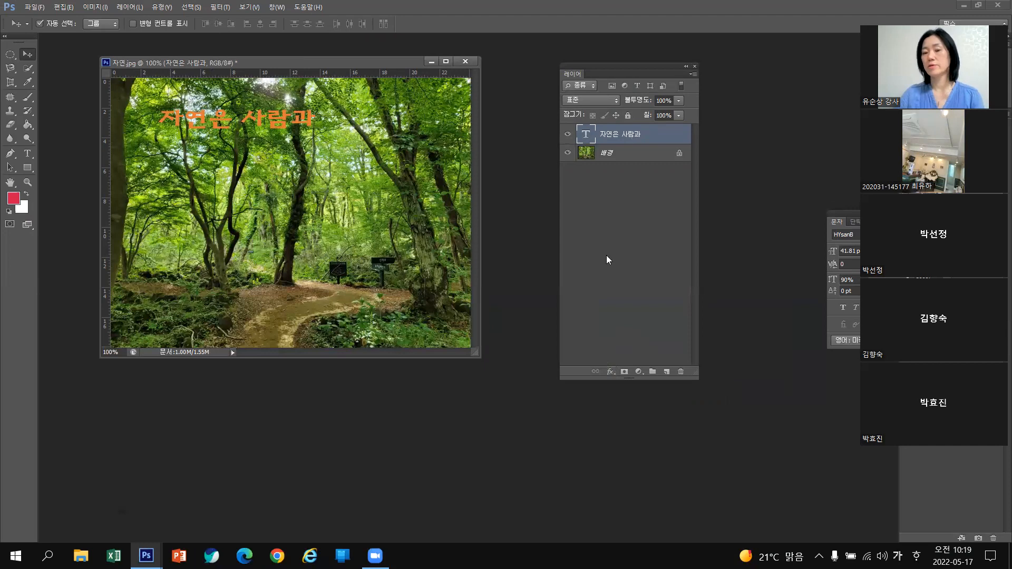
left_click(612, 372)
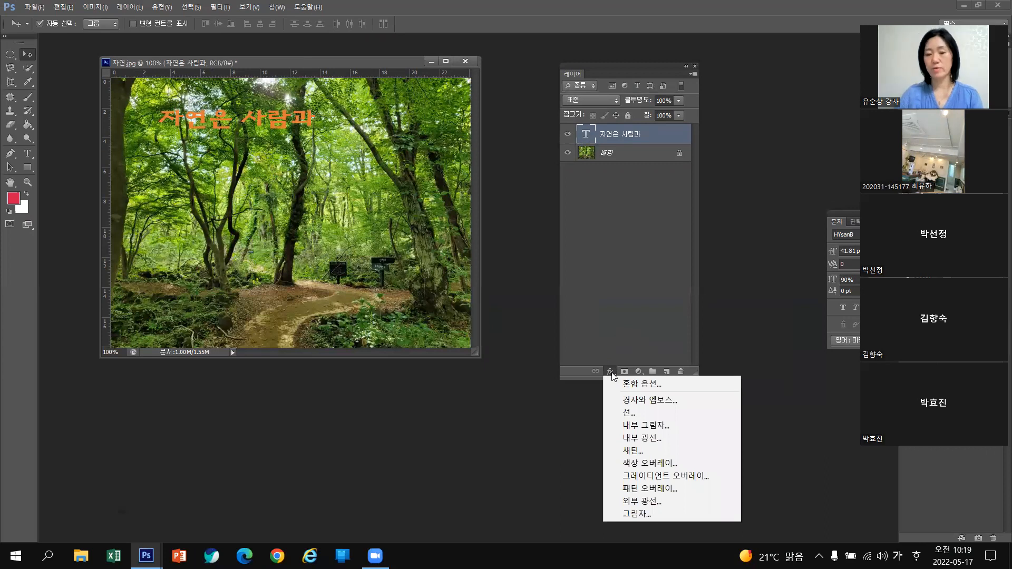
left_click(638, 517)
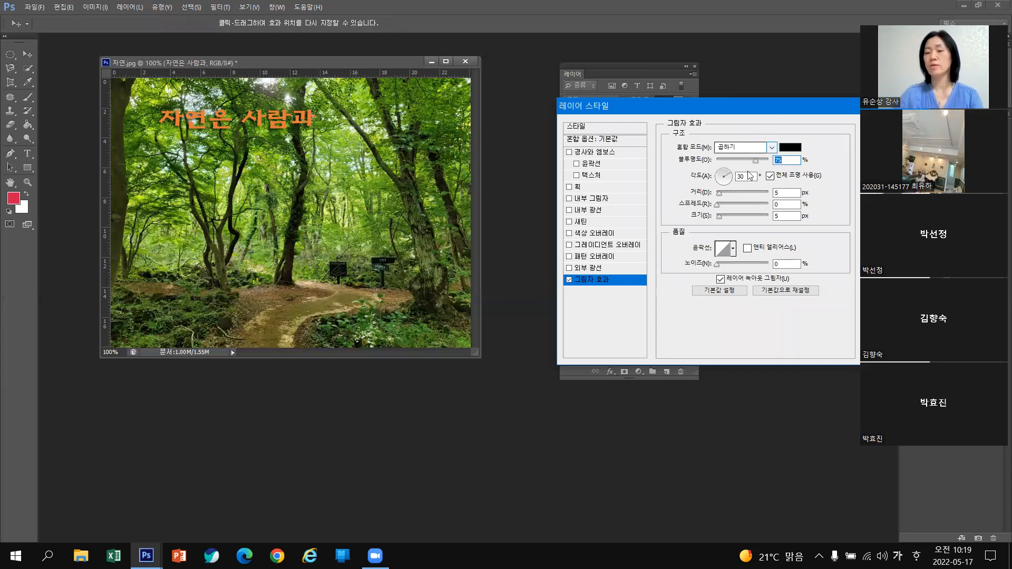
left_click(772, 148)
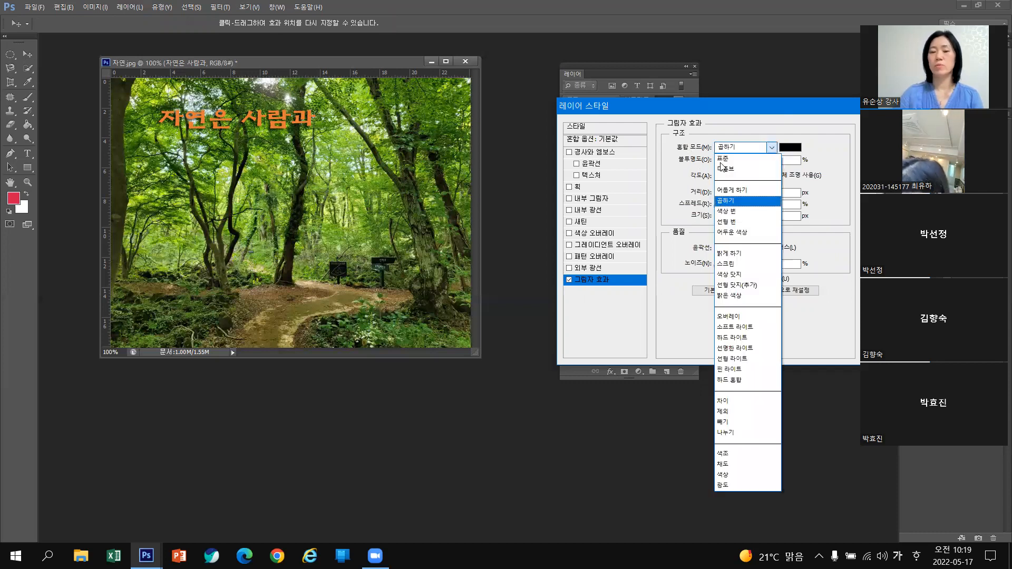
left_click(733, 160)
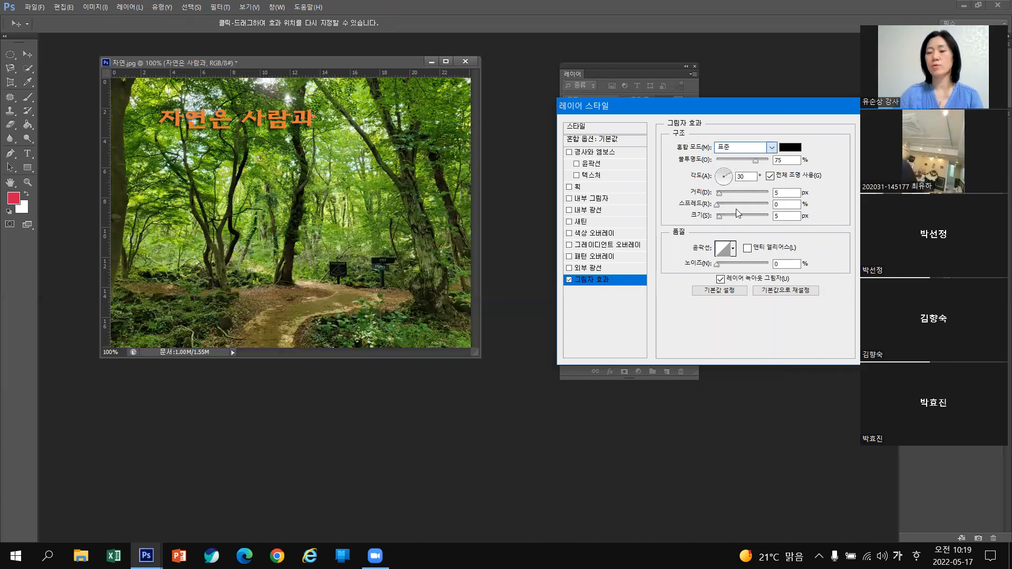
left_click(771, 147)
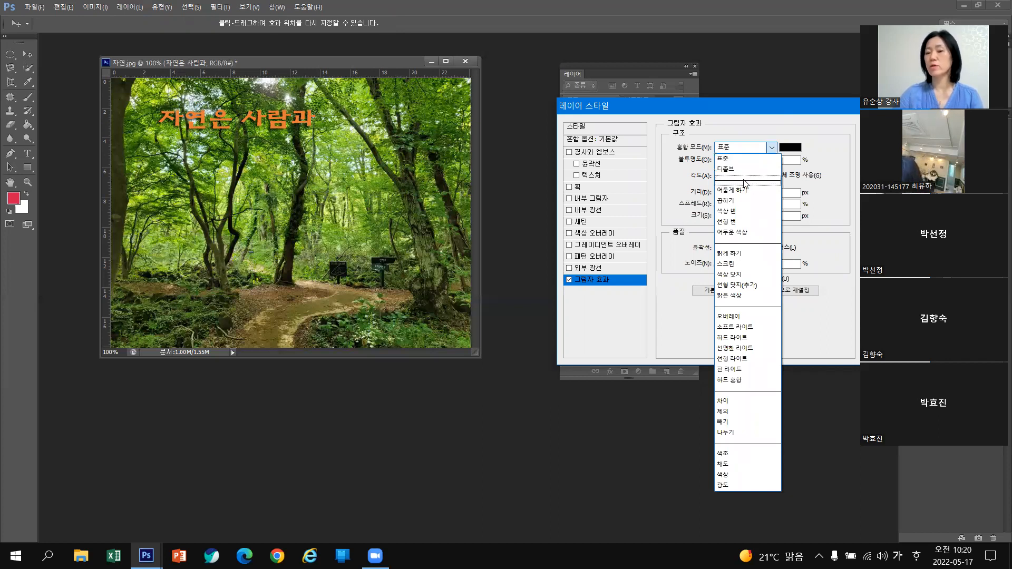
left_click(723, 158)
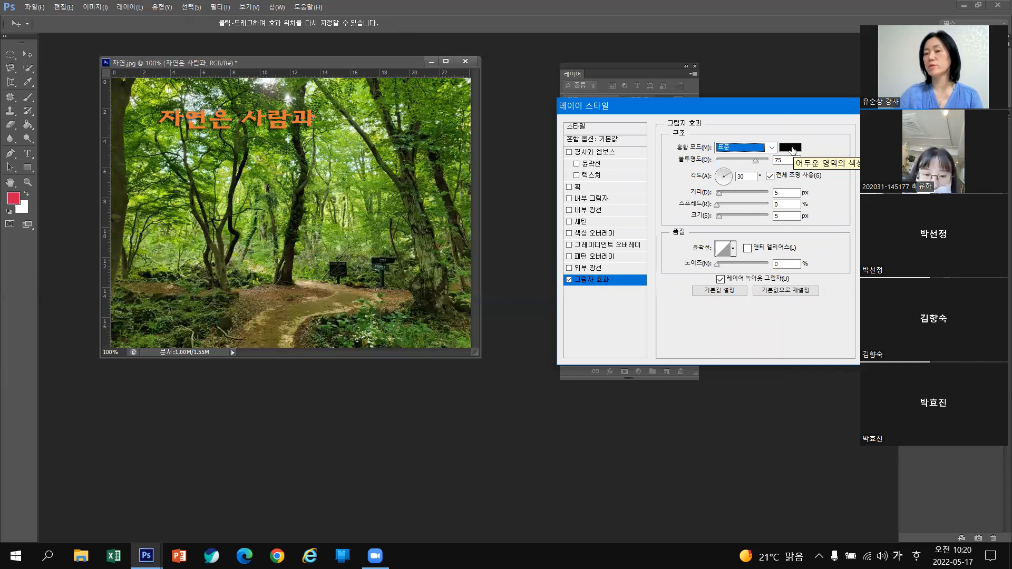
left_click(790, 147)
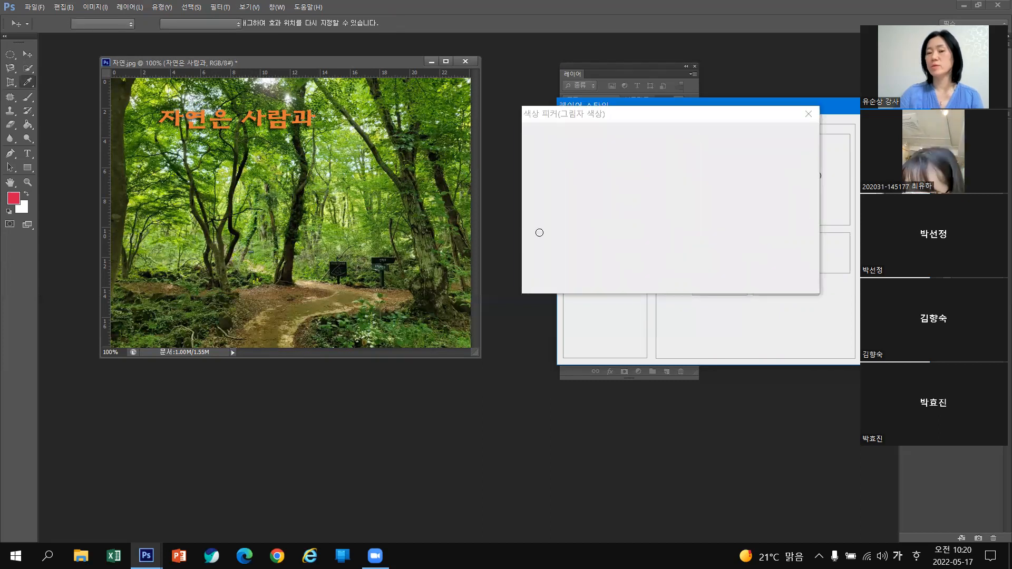
left_click(536, 233)
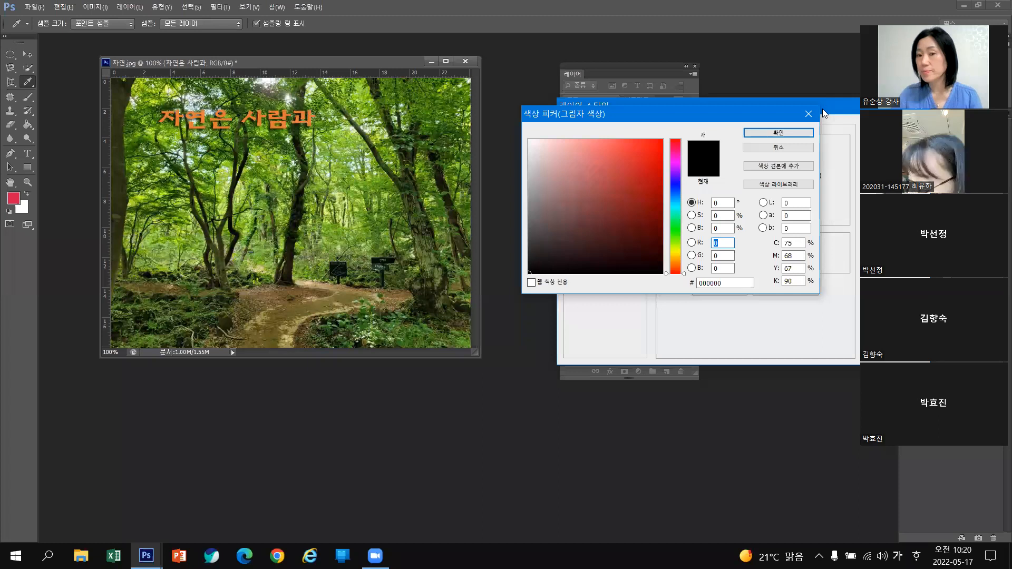
left_click(808, 113)
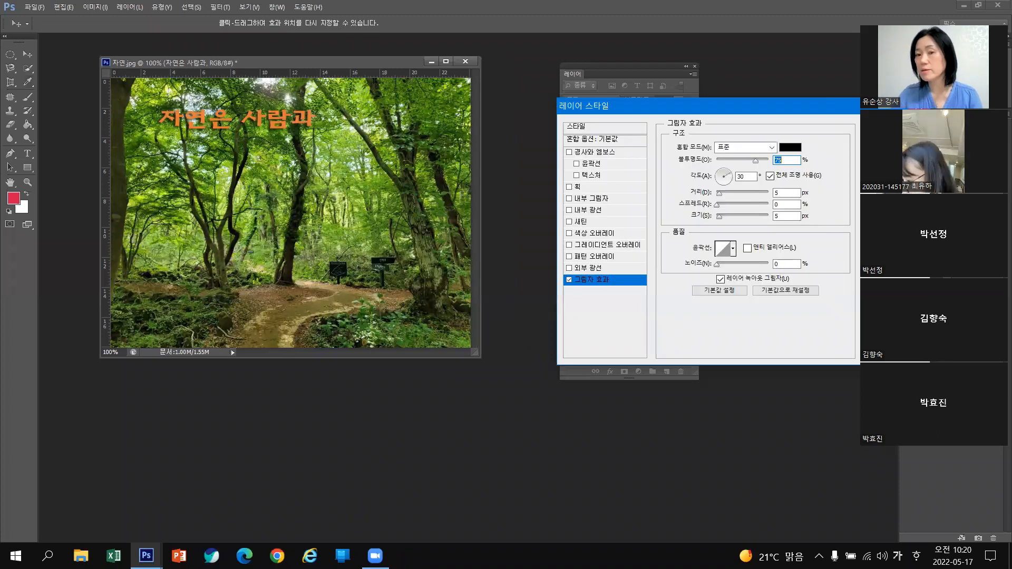
key("Escape")
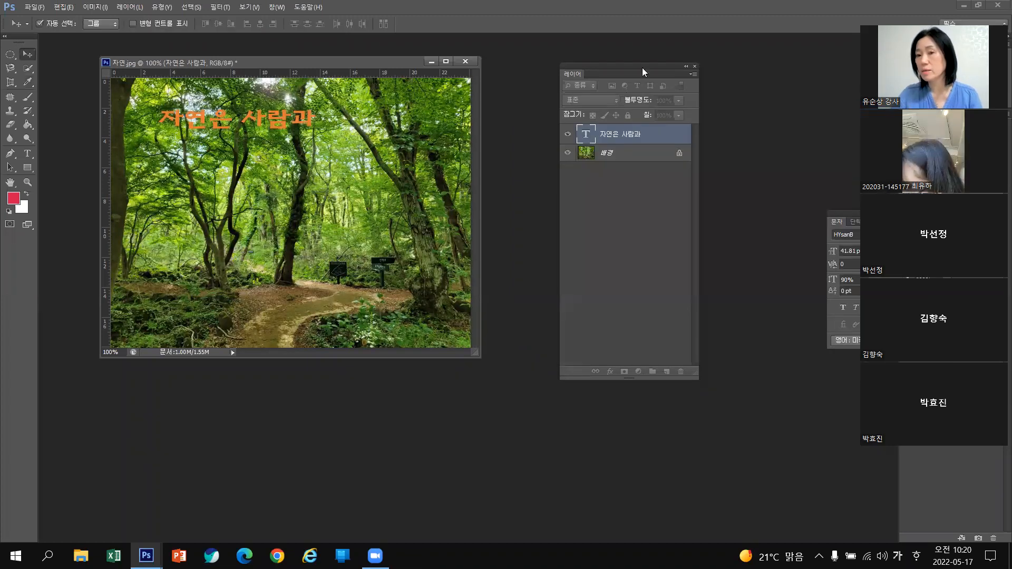
Move the Layers panel nearer to the image window and make the panel wider
left_click_drag(636, 74, 614, 80)
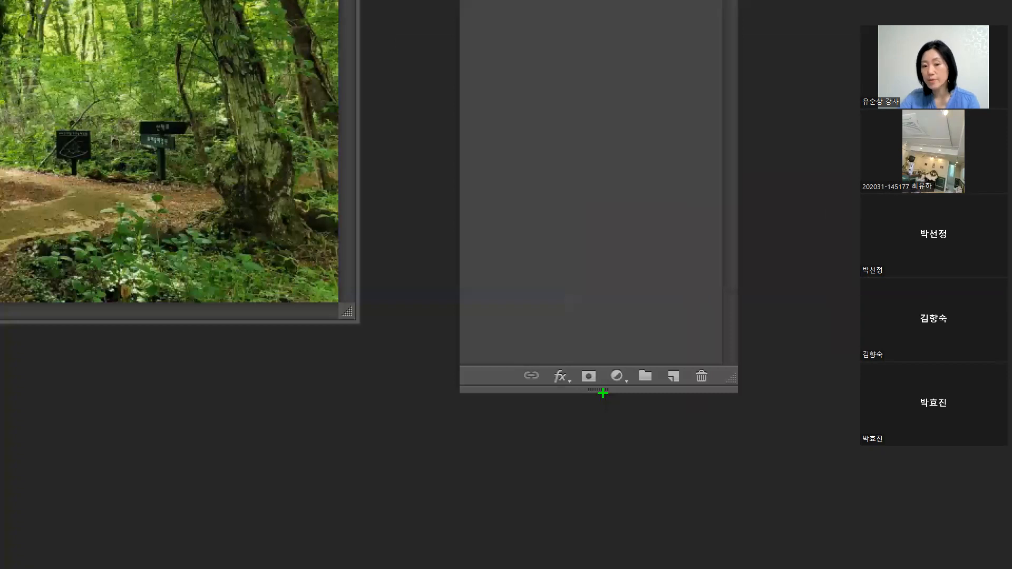
left_click_drag(604, 363, 560, 399)
left_click_drag(604, 364, 553, 405)
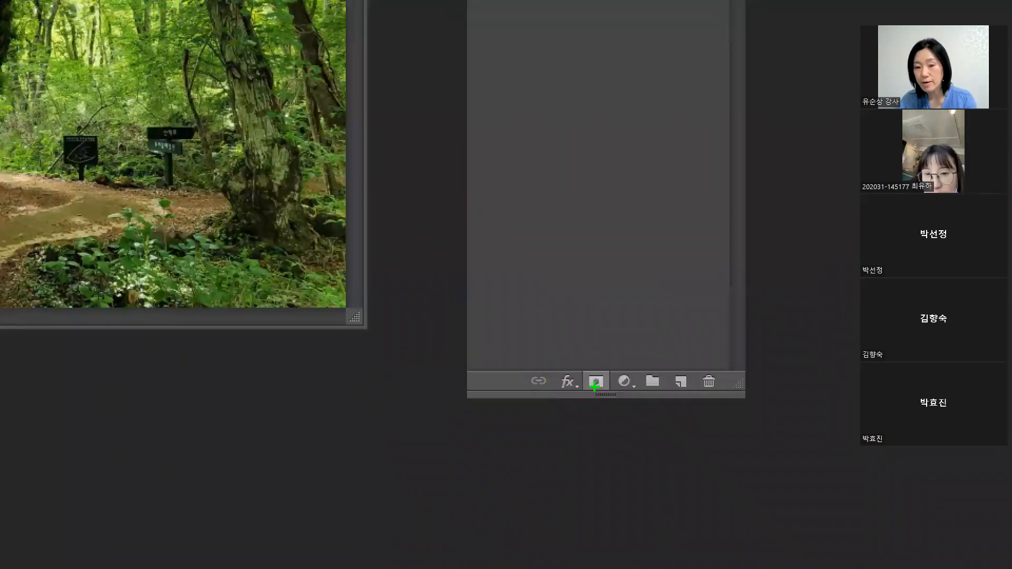
mouse_move(574, 363)
left_mouse_down()
mouse_move(697, 399)
mouse_move(575, 362)
left_mouse_up()
left_click_drag(679, 400, 670, 401)
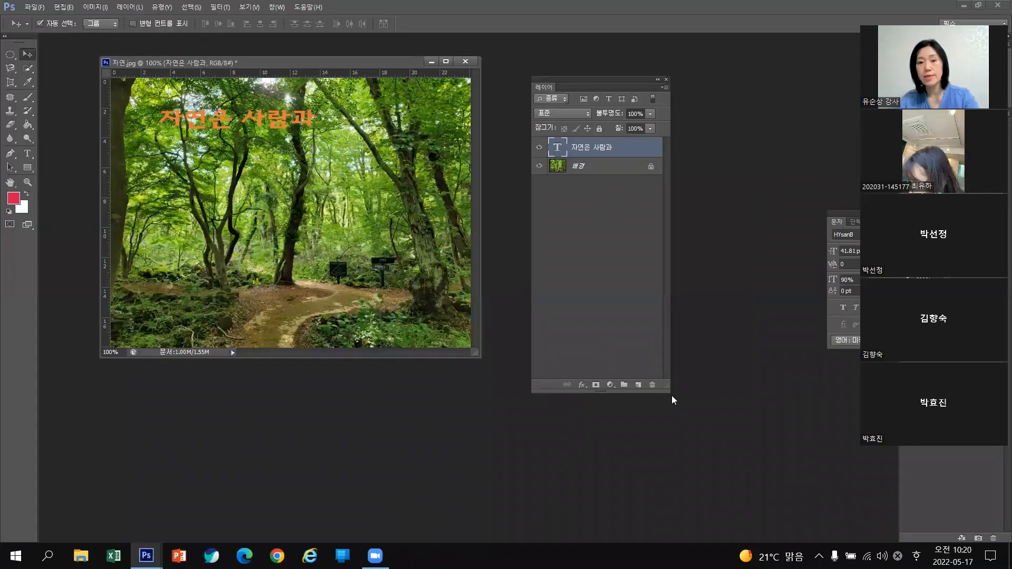
left_click_drag(658, 340, 724, 384)
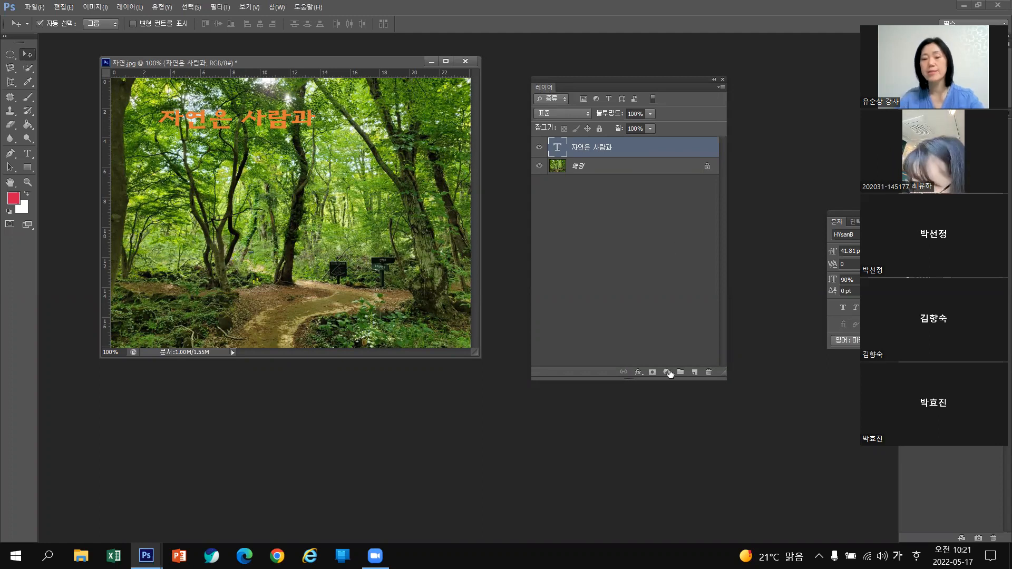
Add a drop shadow to the 자연은 사람과 text layer and set its lighting angle to 0°
left_click(634, 374)
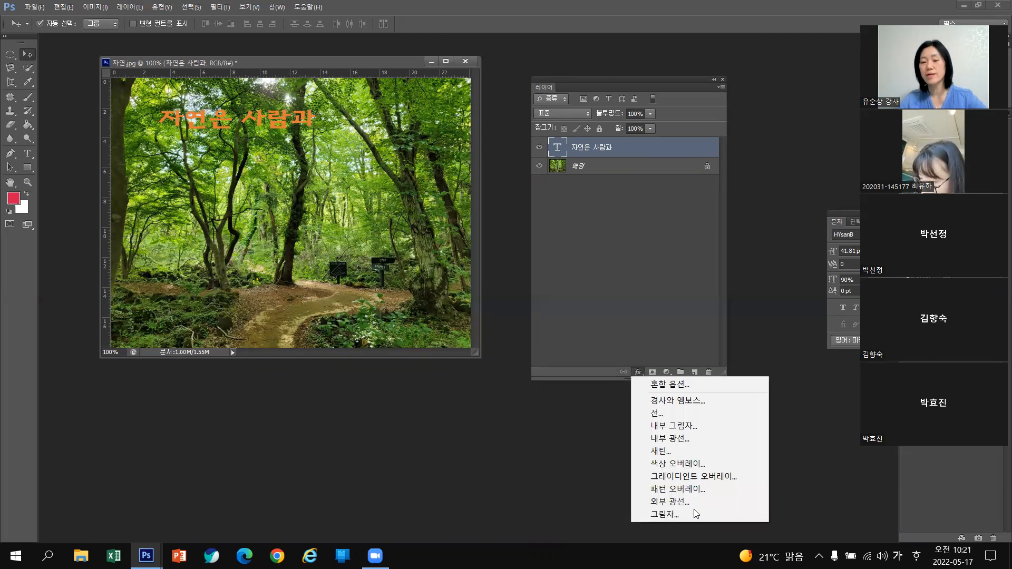
left_click(668, 517)
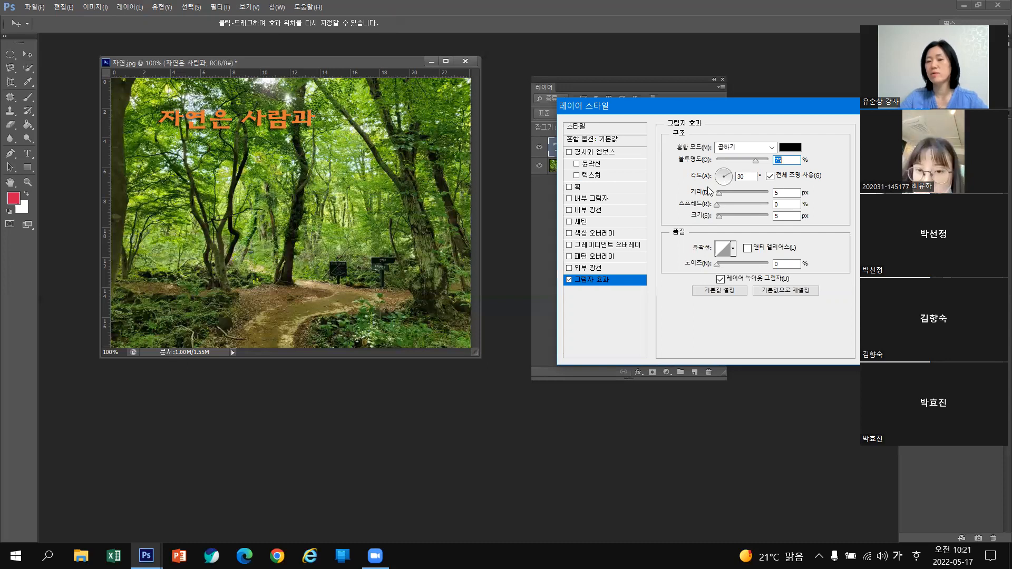
left_click(724, 174)
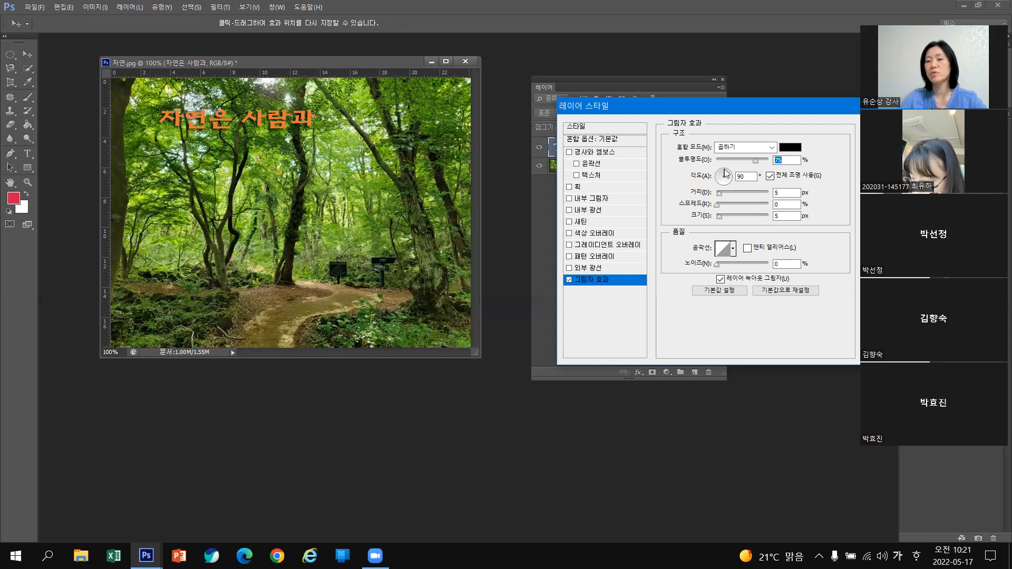
left_click(725, 172)
left_click(714, 180)
type("0")
left_click(734, 186)
left_click(734, 185)
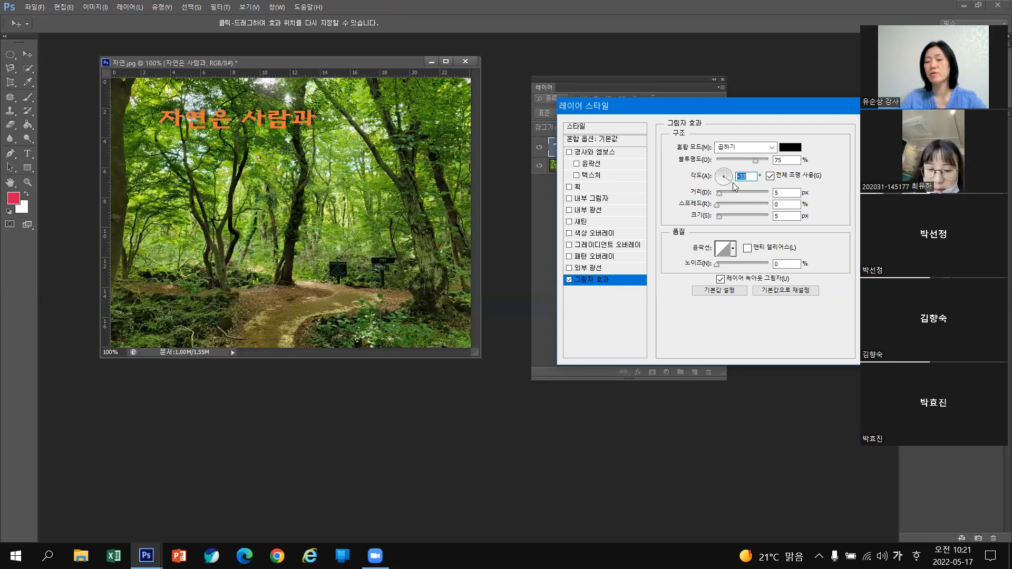
type("0")
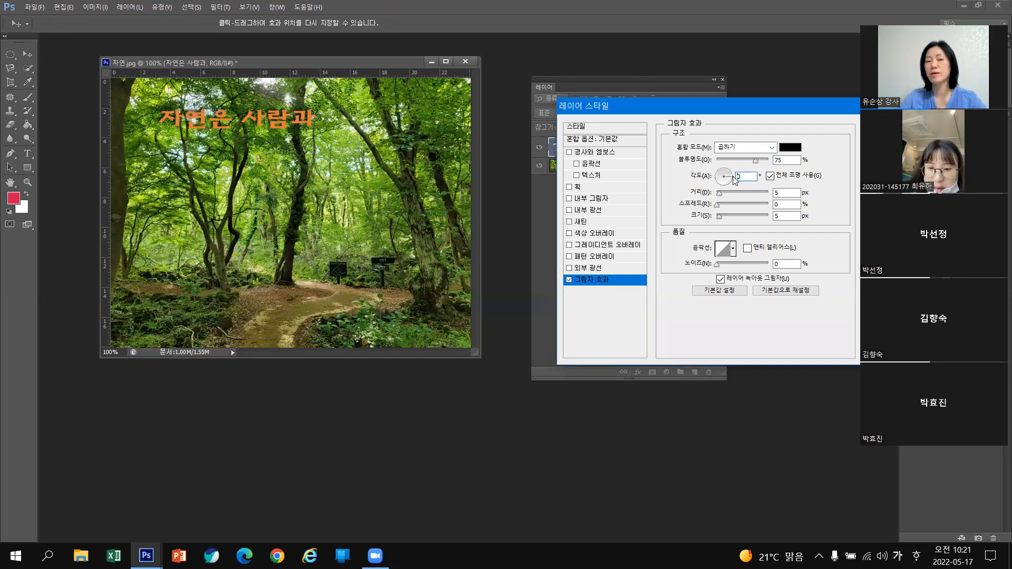
Set the drop shadow's distance to 10 px and raise its spread to about 69%
mouse_move(720, 196)
left_mouse_down()
mouse_move(766, 187)
mouse_move(712, 199)
mouse_move(713, 213)
mouse_move(722, 193)
mouse_move(712, 211)
left_mouse_up()
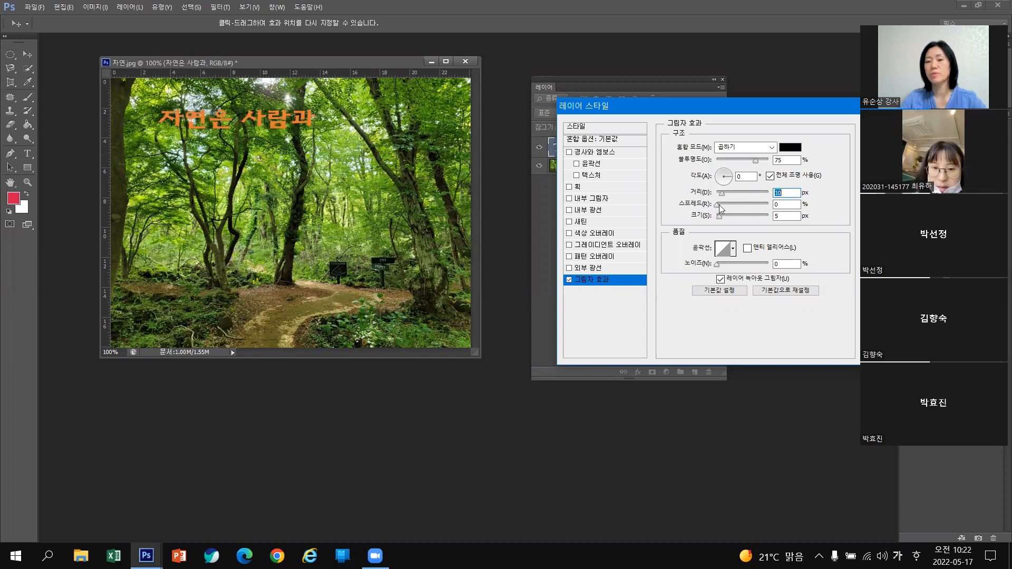
left_click_drag(755, 203, 725, 207)
left_click(751, 204)
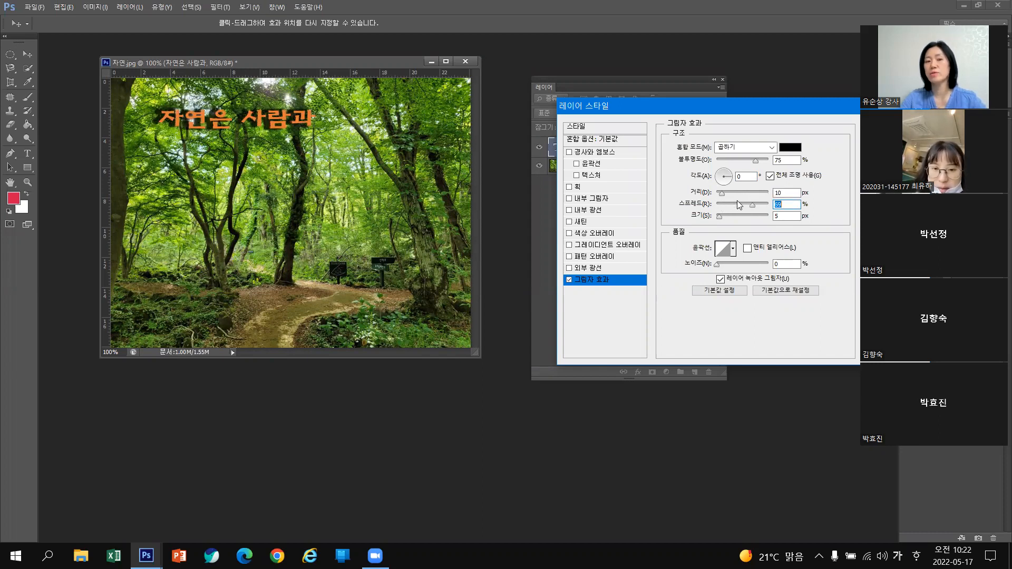
Set the drop shadow's spread to 60% and its size to 7 px
left_click(747, 198)
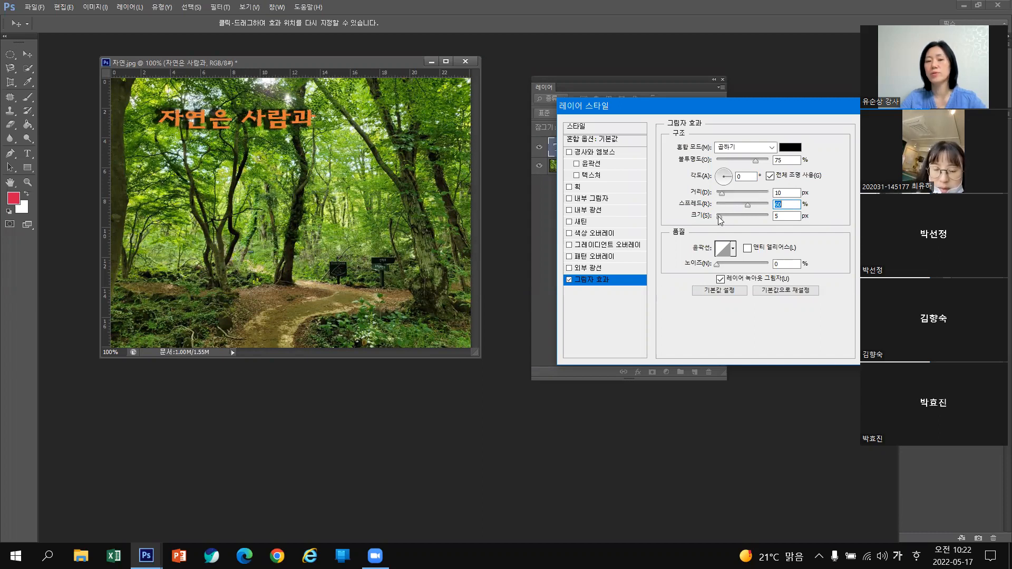
left_click_drag(731, 215, 745, 213)
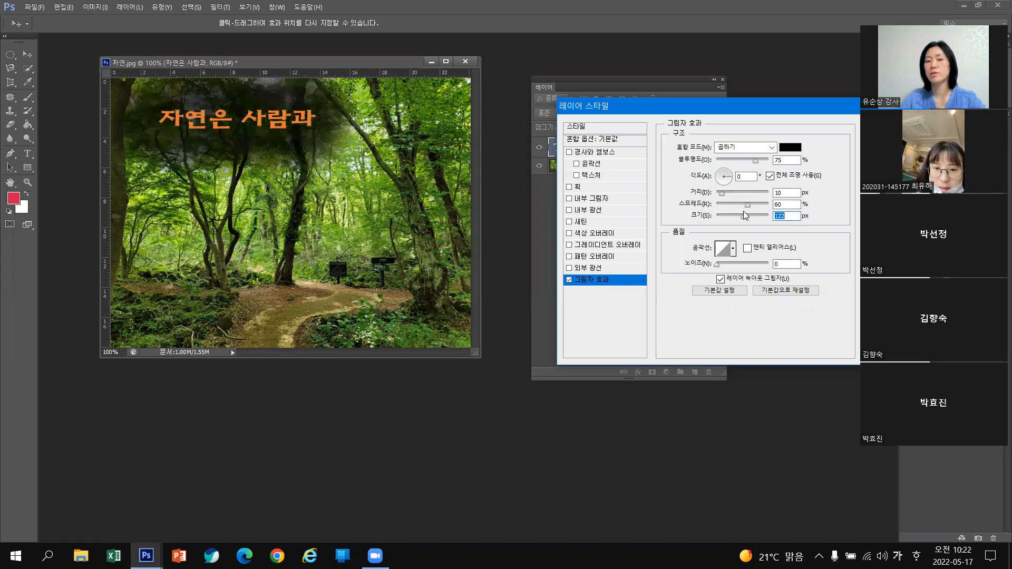
left_click(726, 213)
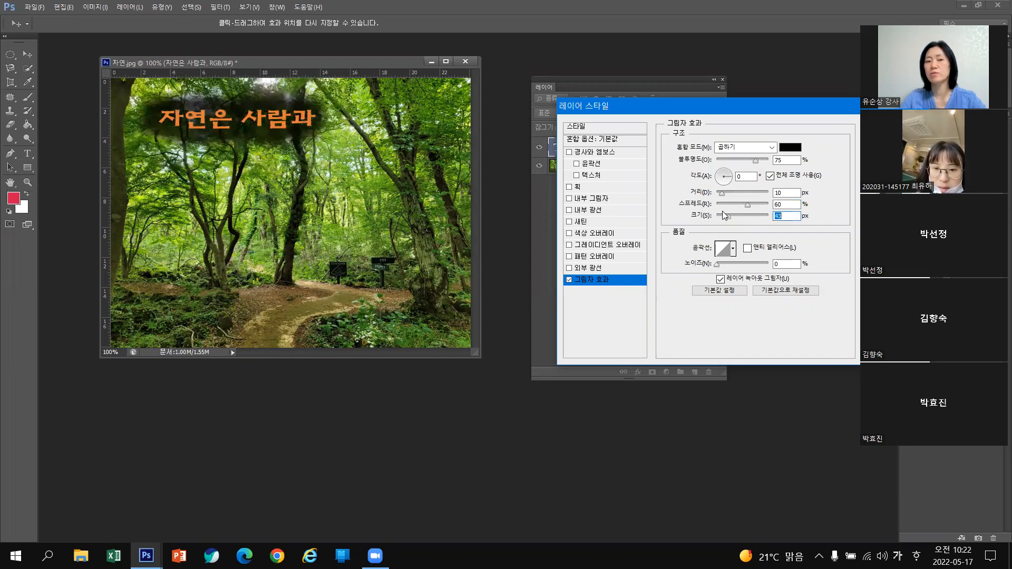
left_click(718, 213)
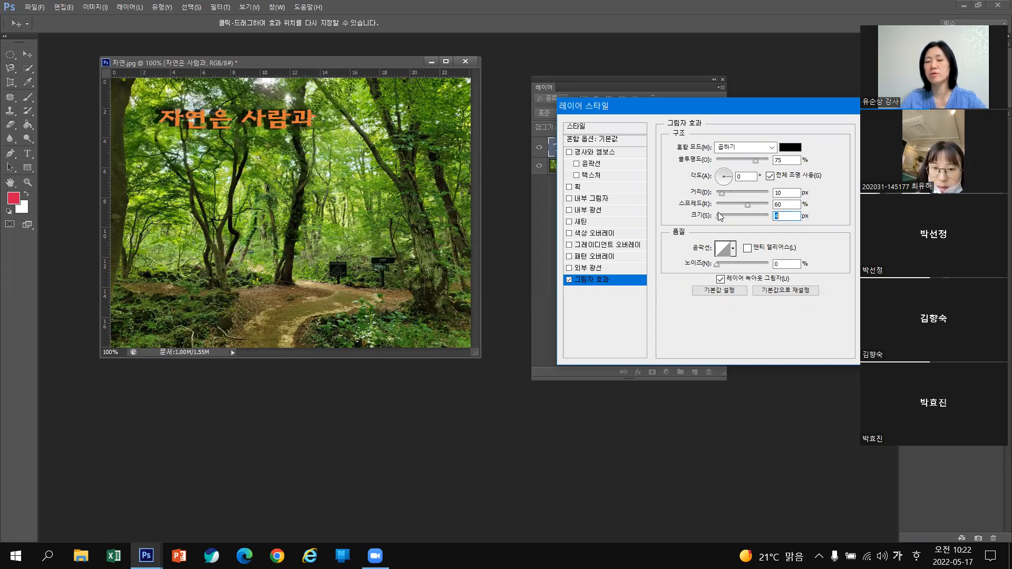
left_click(722, 212)
left_click(720, 212)
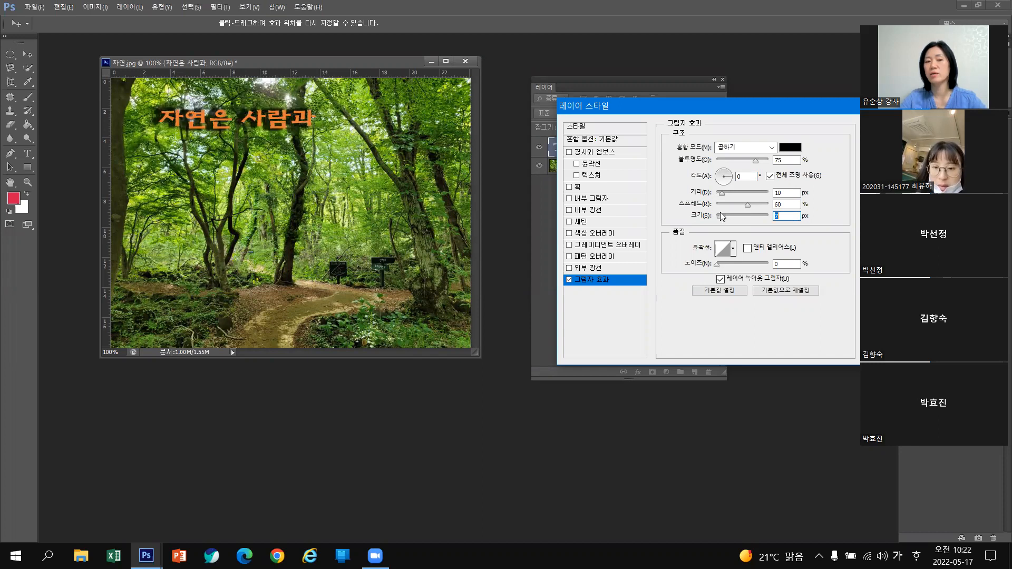
left_click(719, 212)
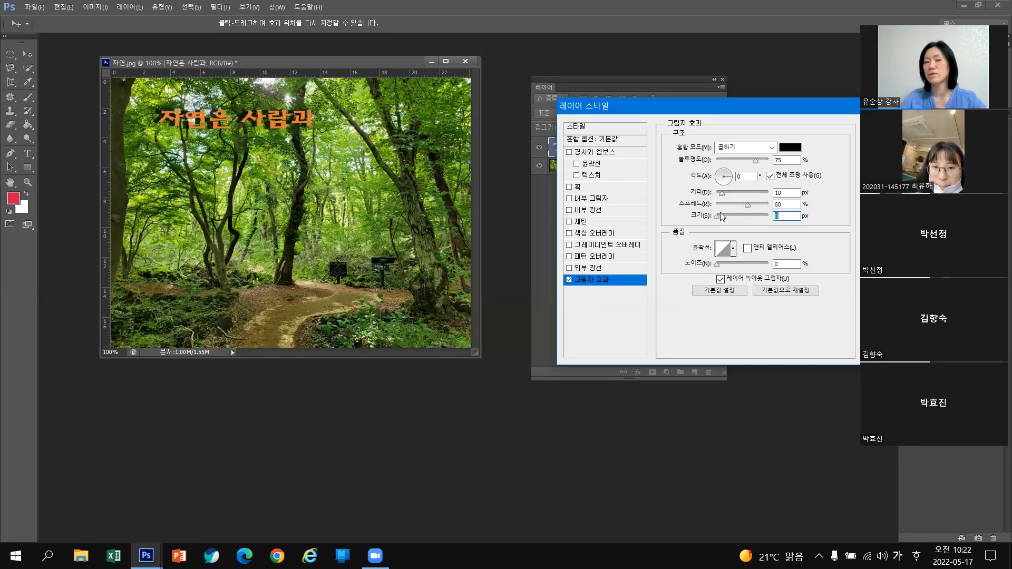
Change the drop shadow color to the dark grey #403939
left_click(795, 151)
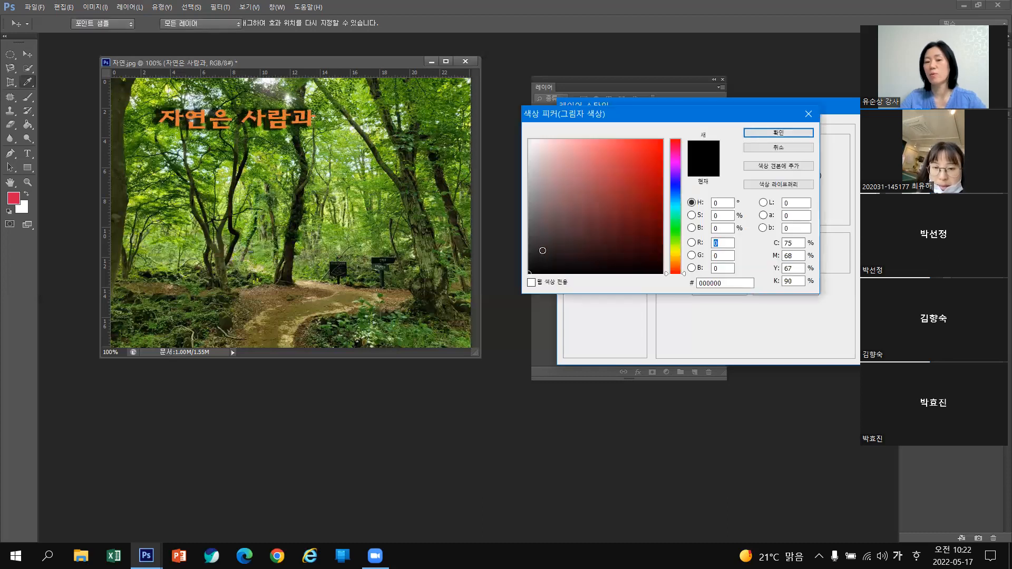
left_click(543, 240)
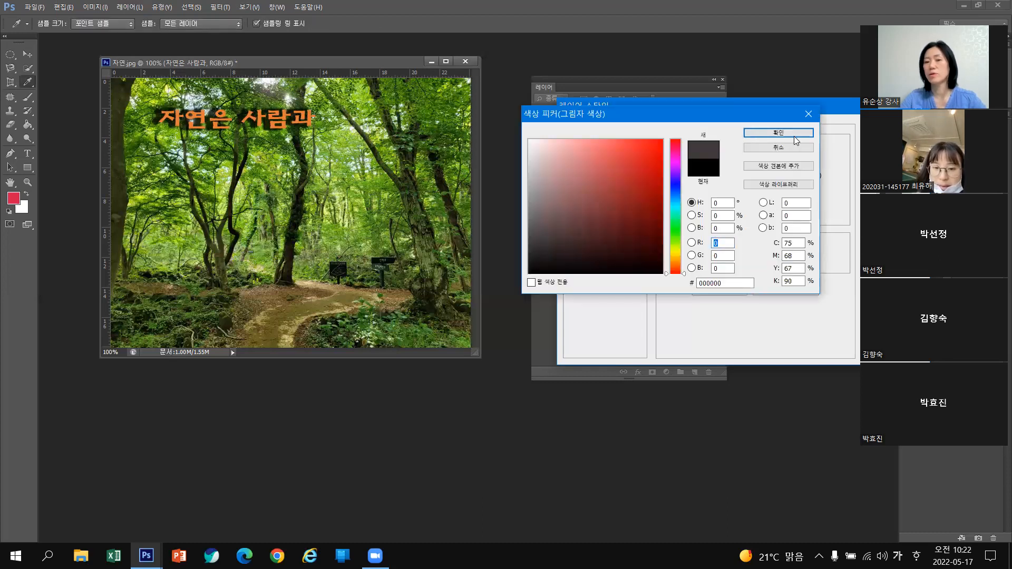
left_click(794, 135)
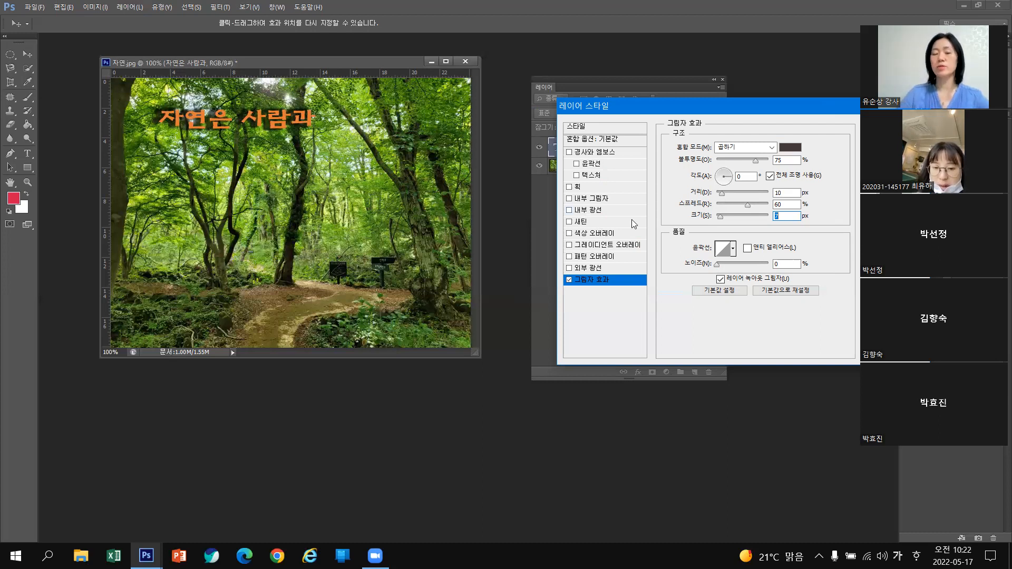
Try an inner shadow, a contoured bevel and emboss, and a stroke on the 자연은 사람과 text layer
left_click(570, 198)
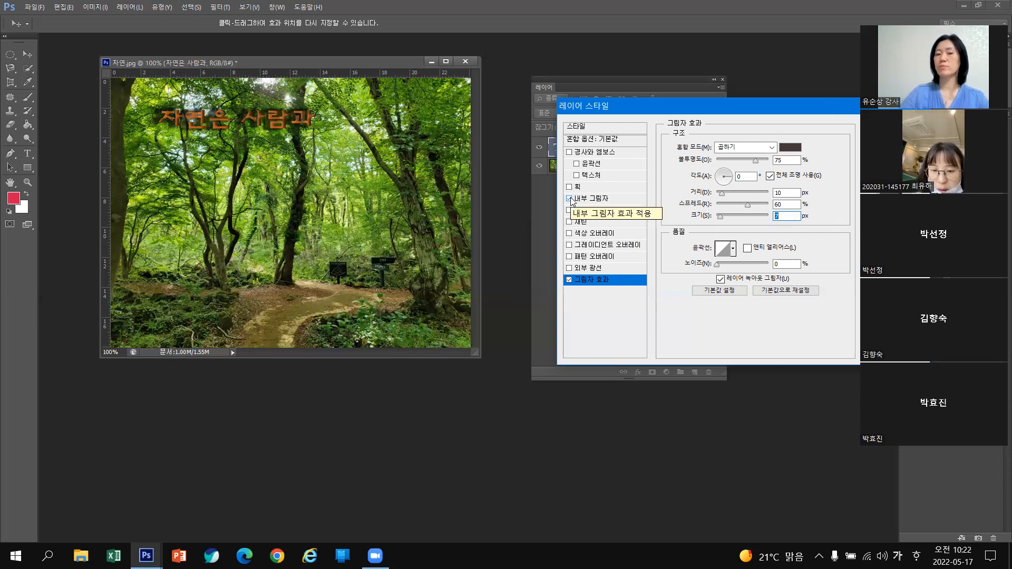
left_click(571, 199)
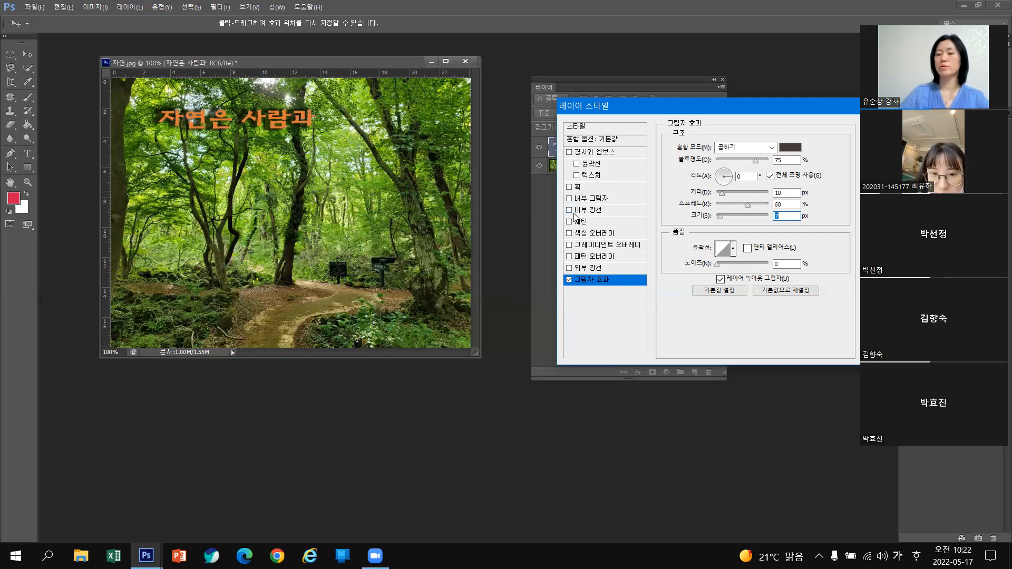
left_click(569, 210)
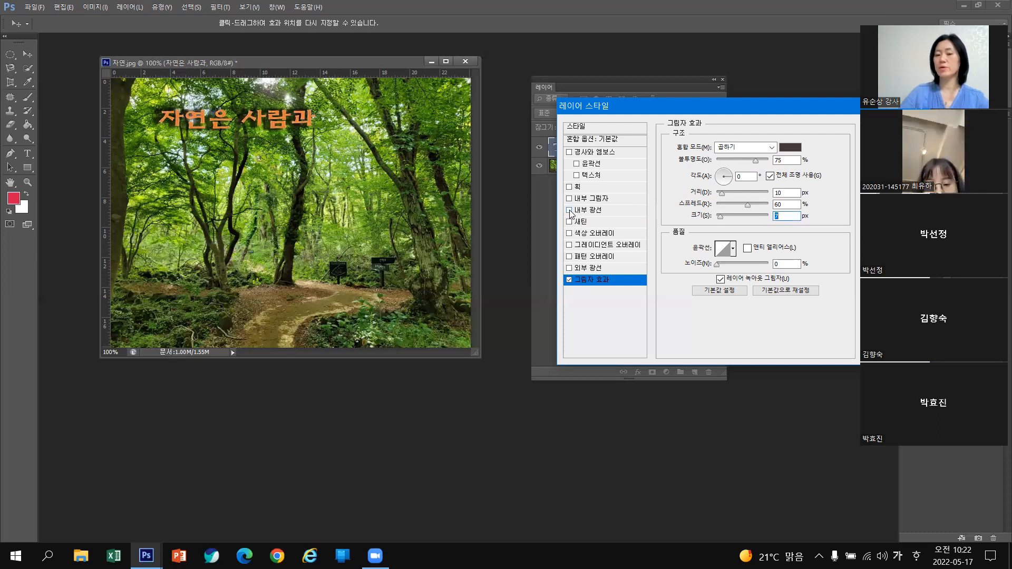
left_click(576, 164)
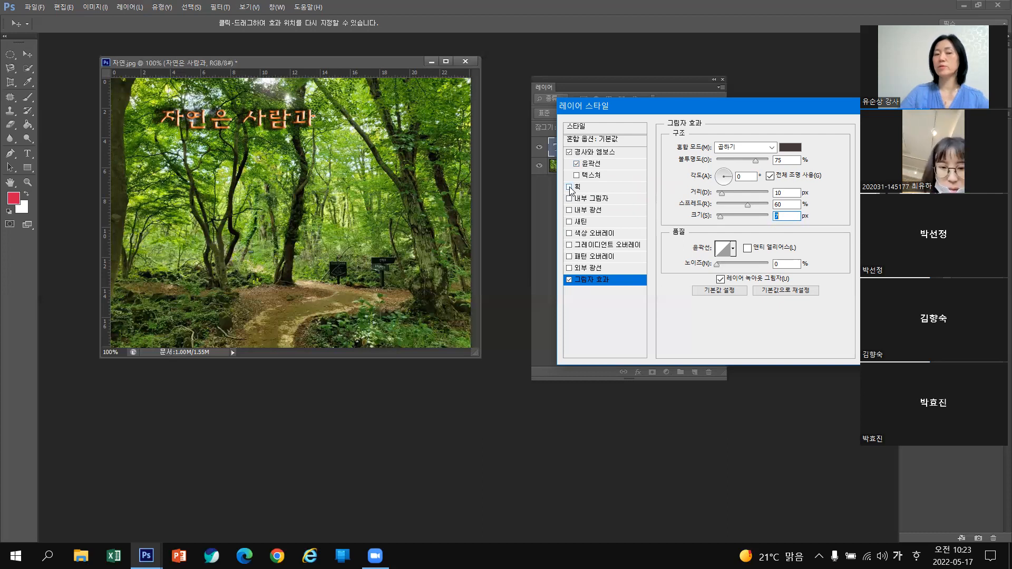
left_click(570, 188)
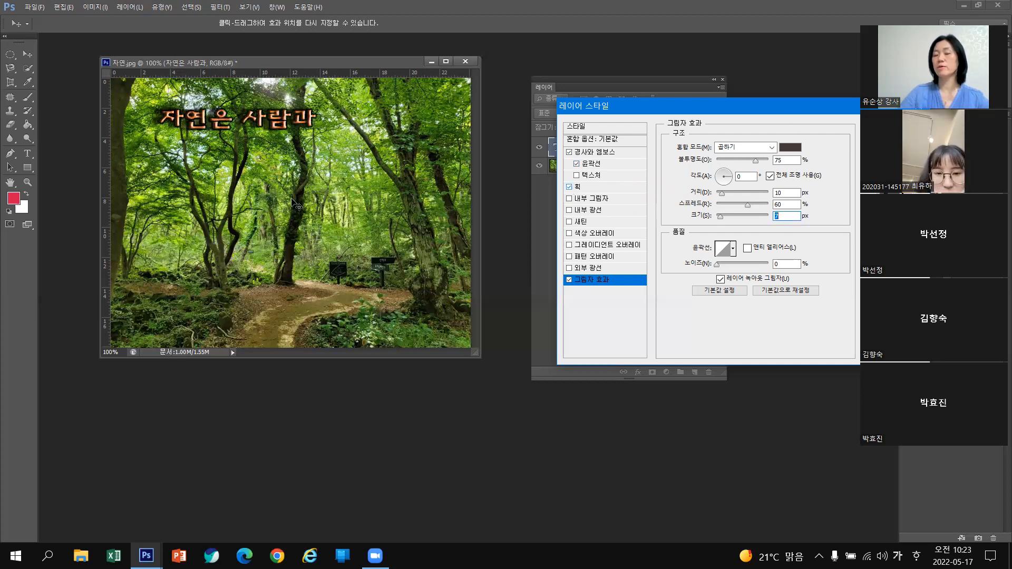
Change the drop shadow color to the blue #2411da
left_click(788, 149)
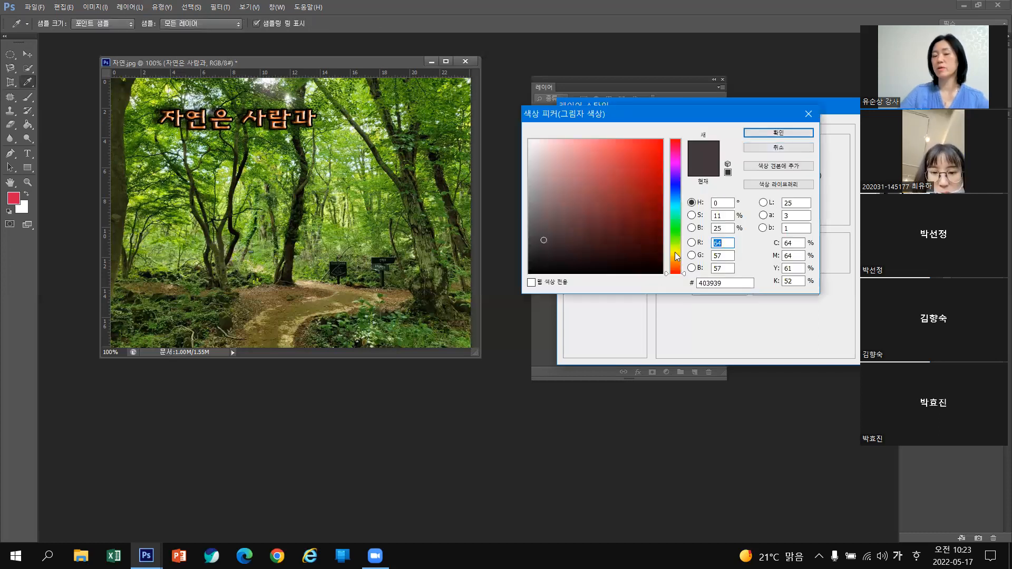
left_click(675, 253)
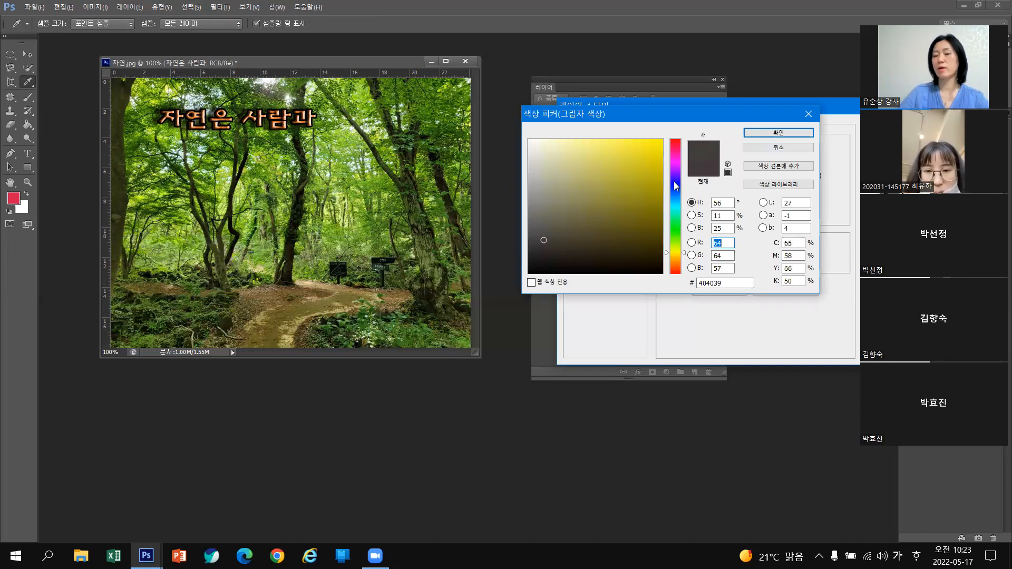
left_click(652, 159)
left_click(674, 181)
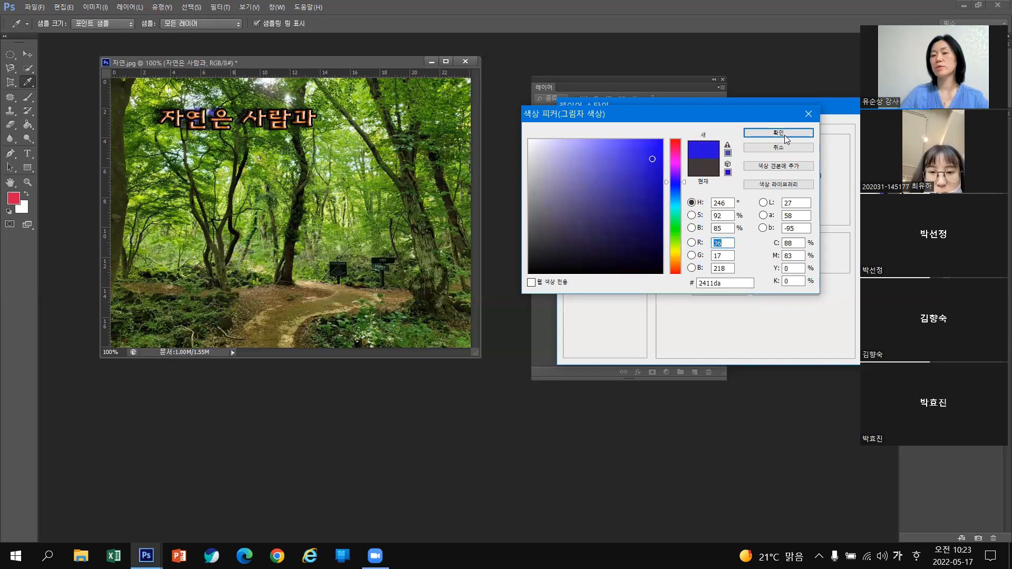
key("Return")
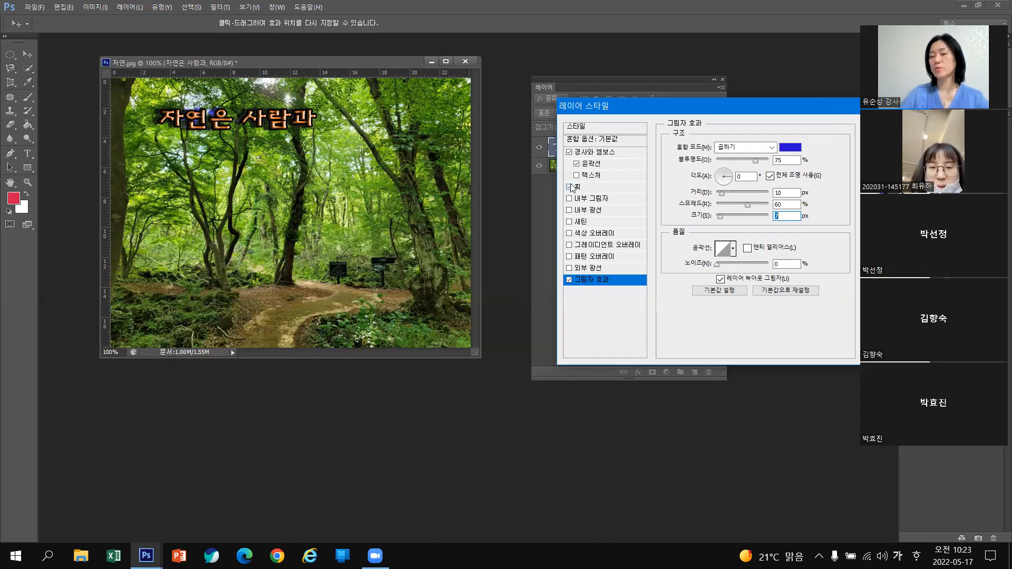
Turn off the bevel and stroke effects, set the drop shadow color to grey #504f53, and apply the layer style
left_click(569, 152)
left_click(569, 152)
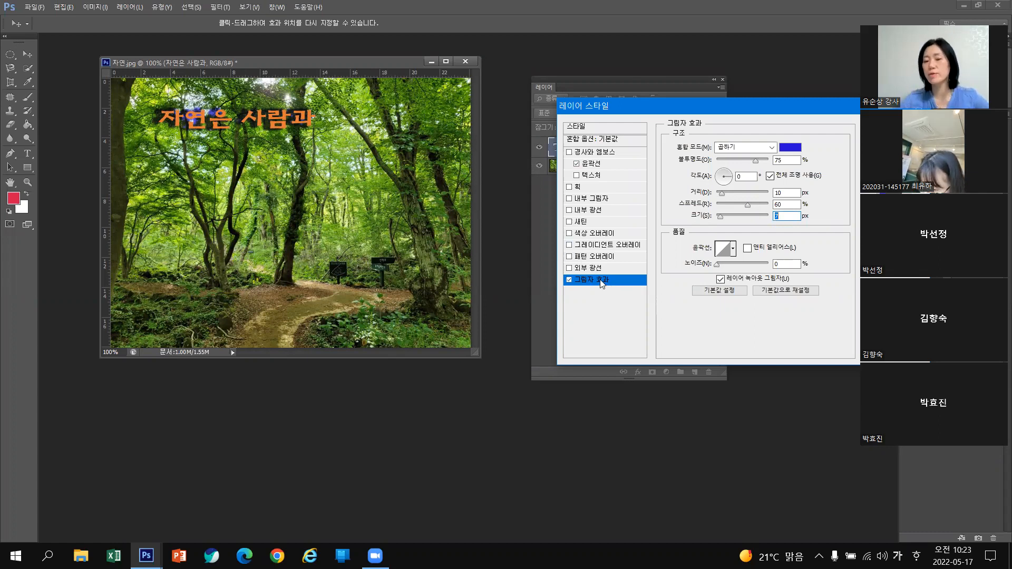
left_click(791, 148)
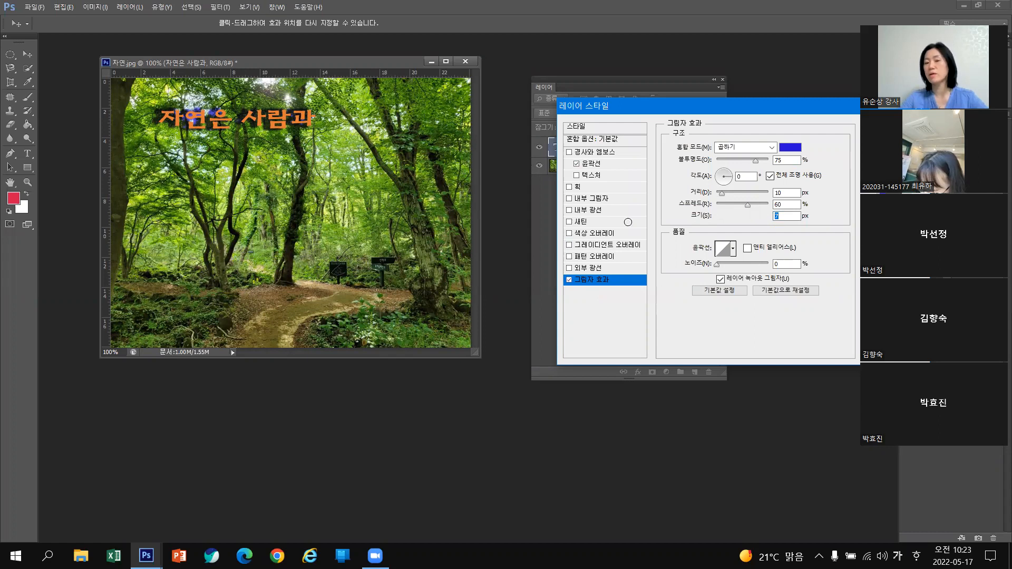
left_click(534, 230)
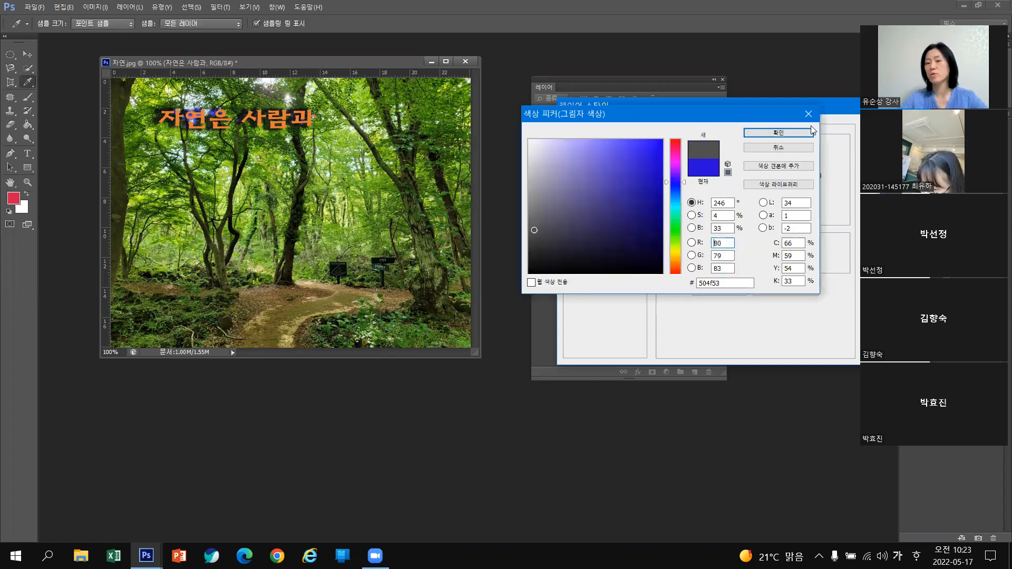
left_click(800, 134)
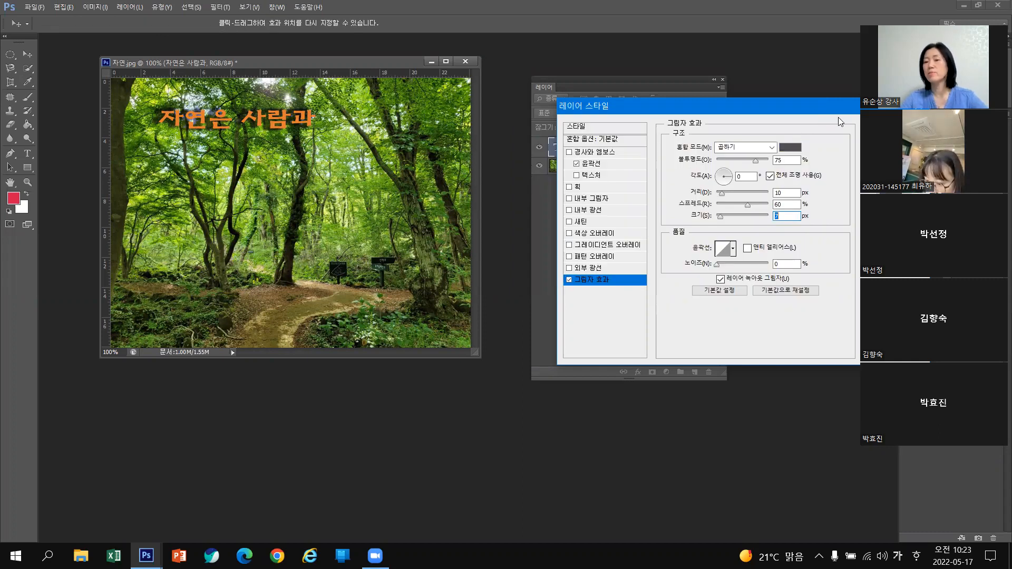
left_click(789, 147)
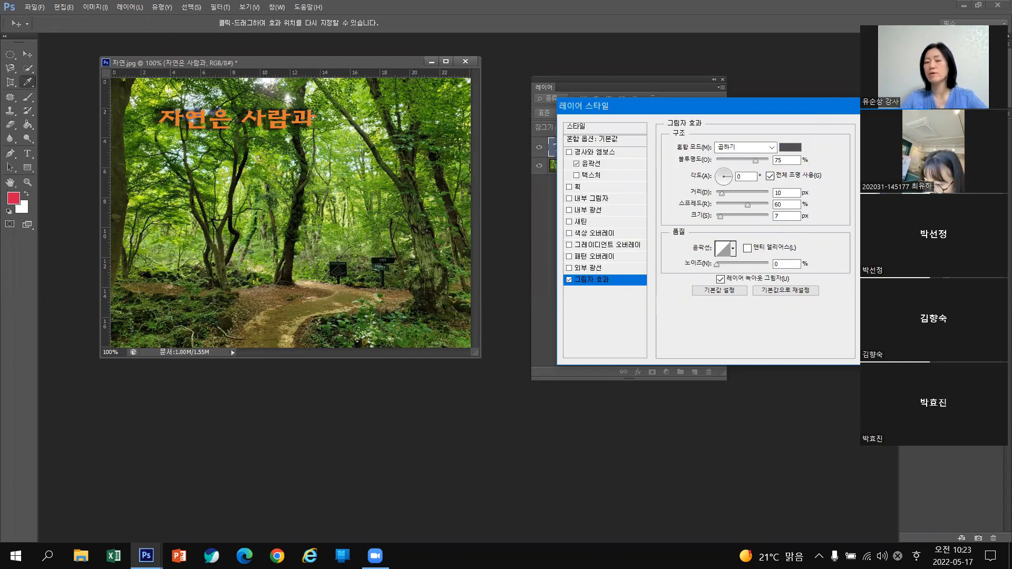
key("Return")
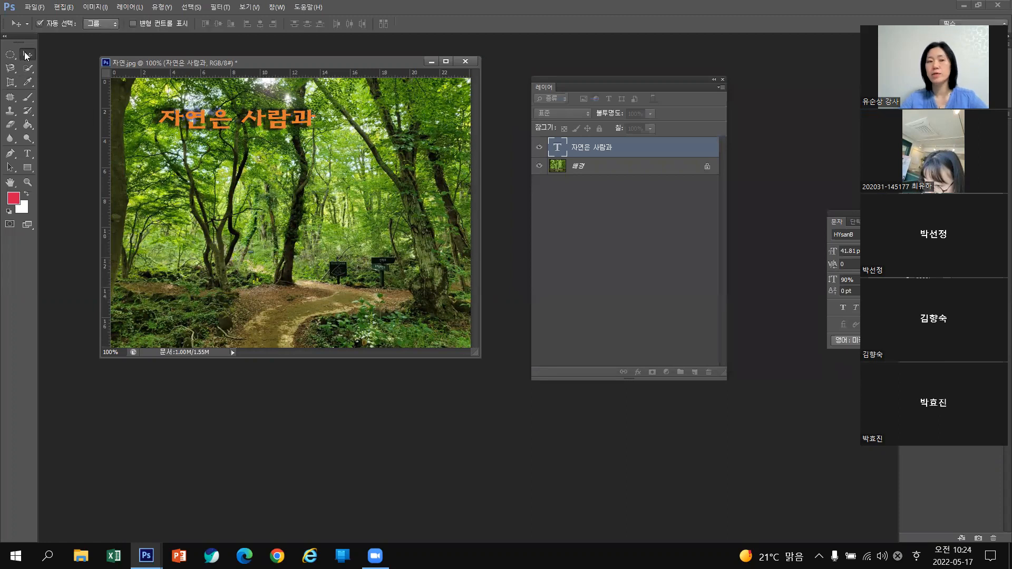
Move the 자연은 사람과 text to the upper right of the photo and place a duplicate slightly below and left of it
left_click_drag(254, 123, 396, 108)
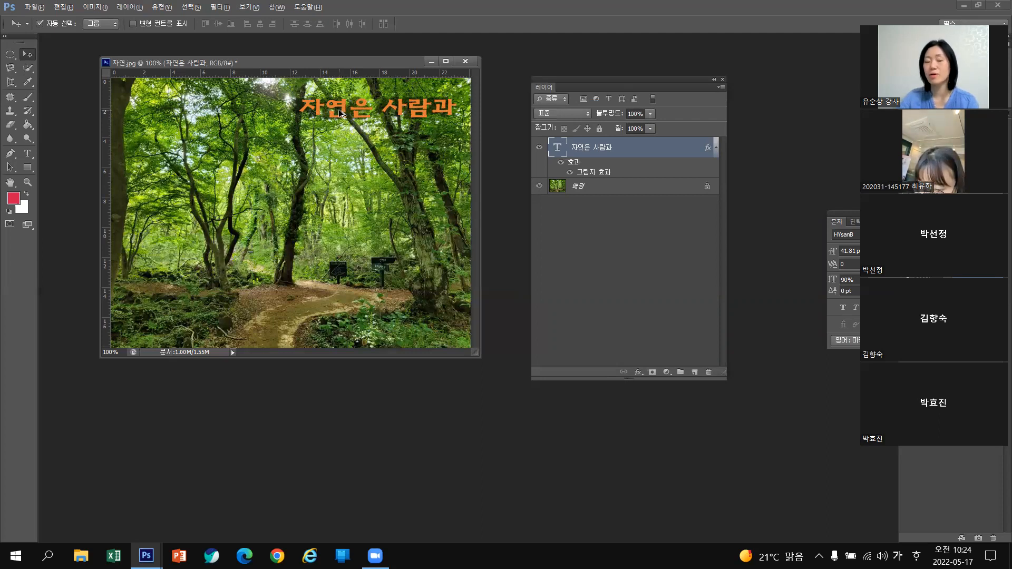
left_click_drag(315, 95, 288, 157)
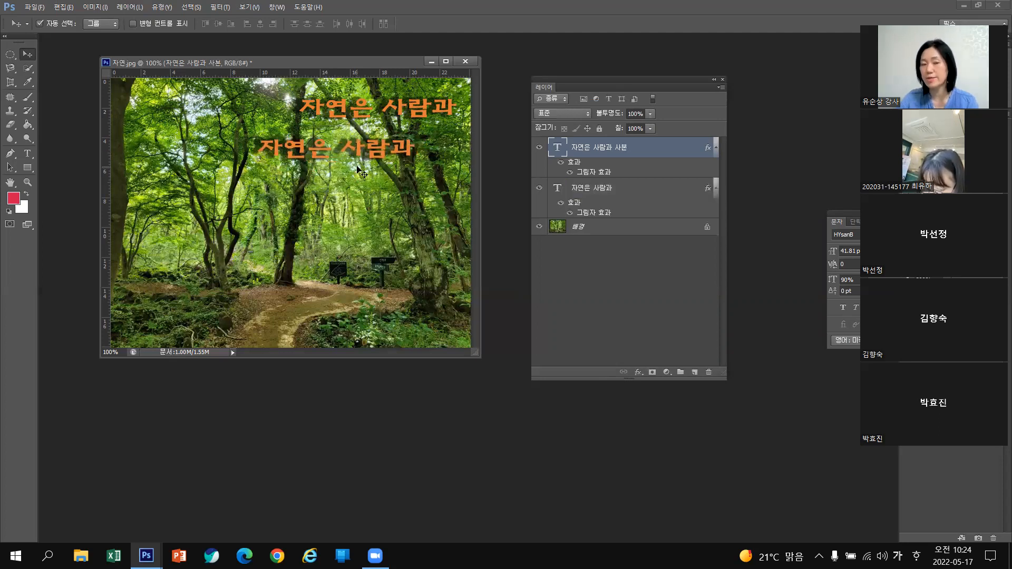
Delete the original 자연은 사람과 text layer, keeping the duplicate
left_click_drag(349, 123, 348, 114)
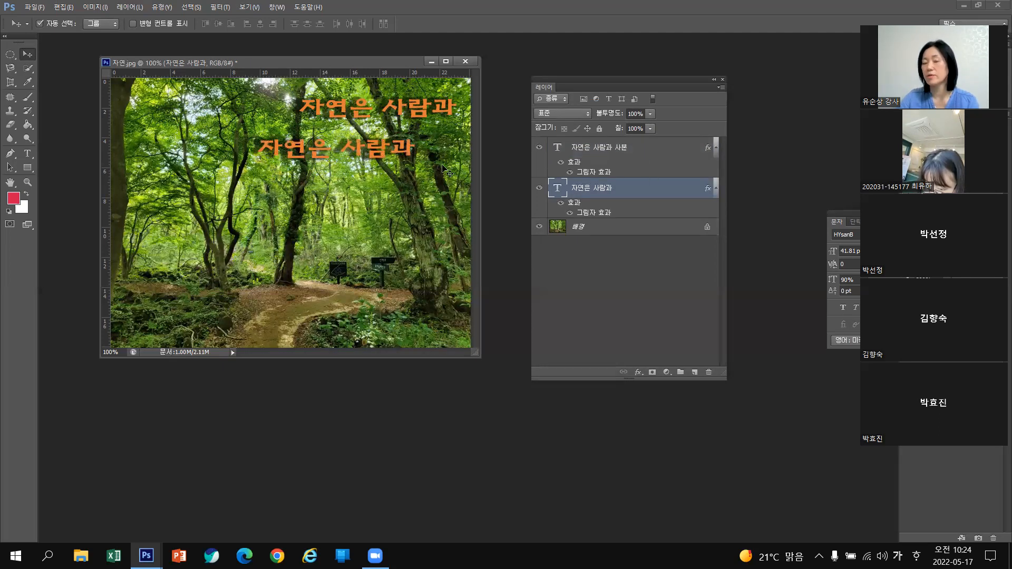
left_click(616, 153)
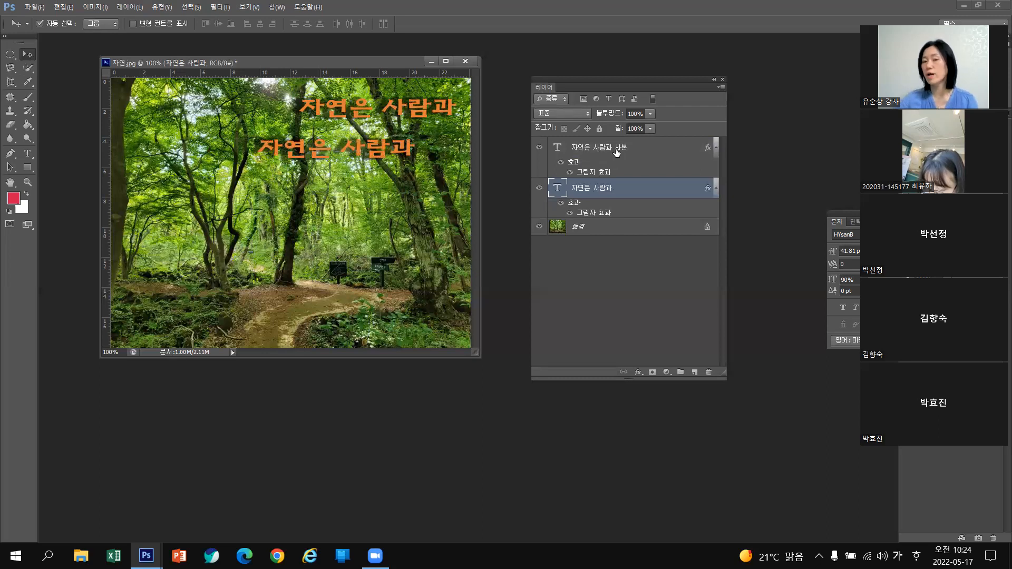
left_click(607, 193)
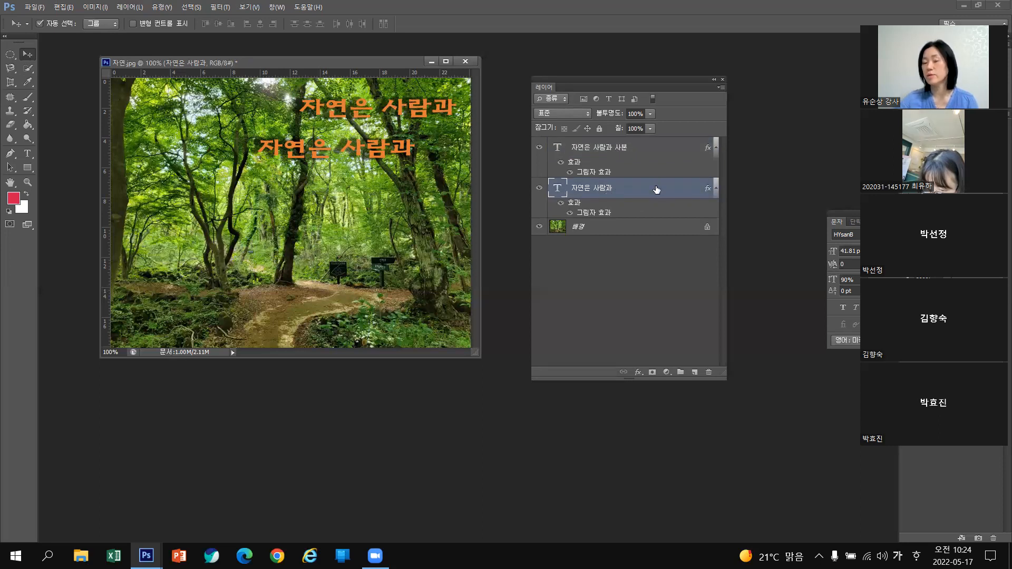
left_click_drag(656, 189, 707, 377)
left_click_drag(630, 192, 710, 375)
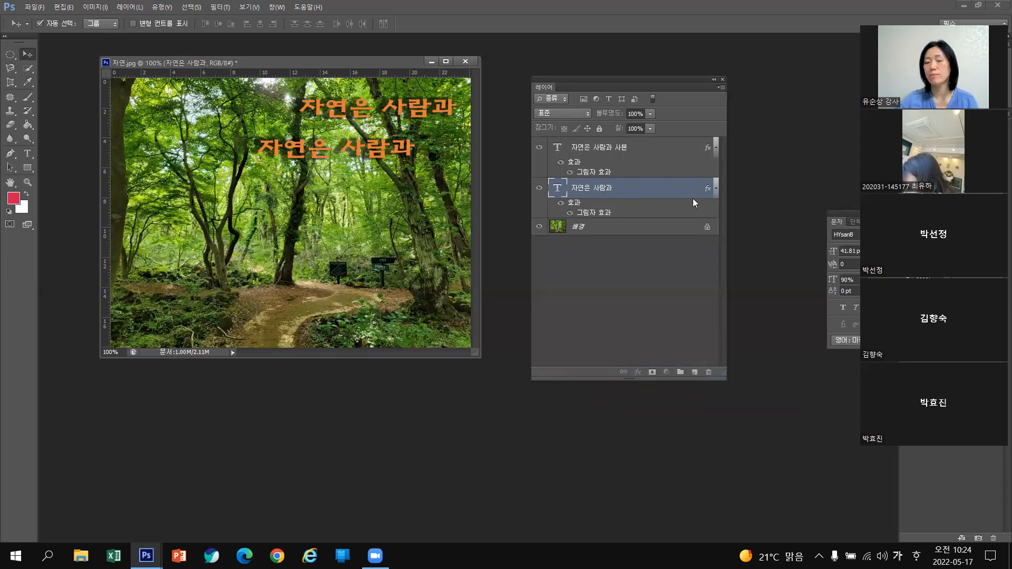
left_click(649, 203)
left_click(677, 194)
left_click_drag(687, 192, 711, 376)
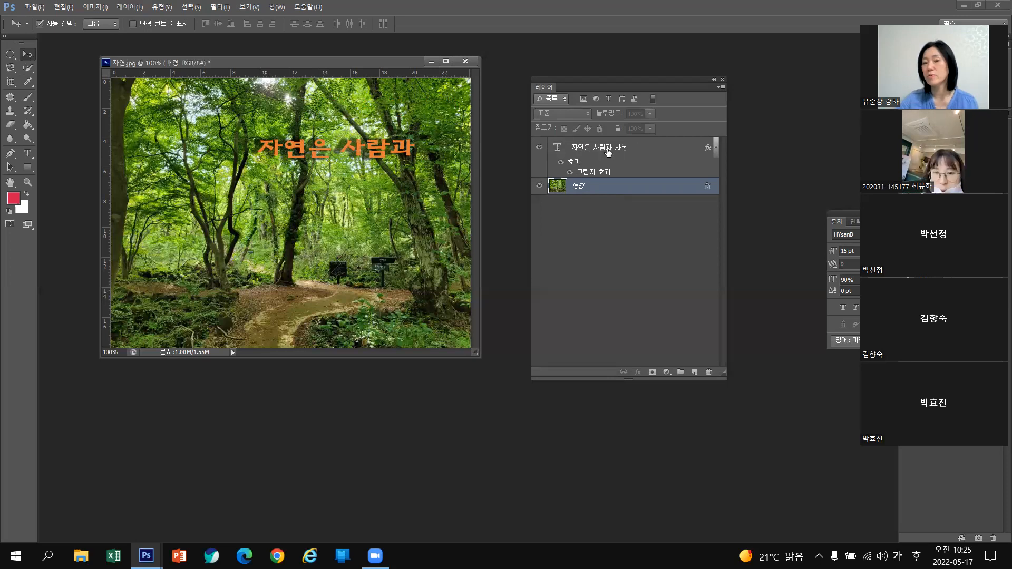
Put the 자연은 사람과 사본 text layer into a new layer group and select the text layer inside it
left_click(636, 148)
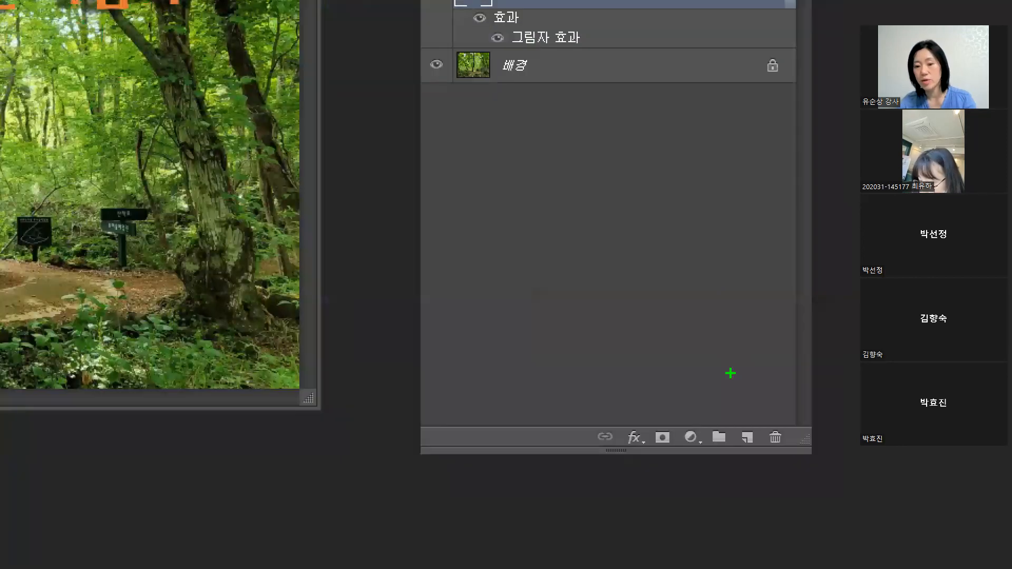
left_click_drag(753, 410, 755, 457)
left_click_drag(752, 407, 753, 456)
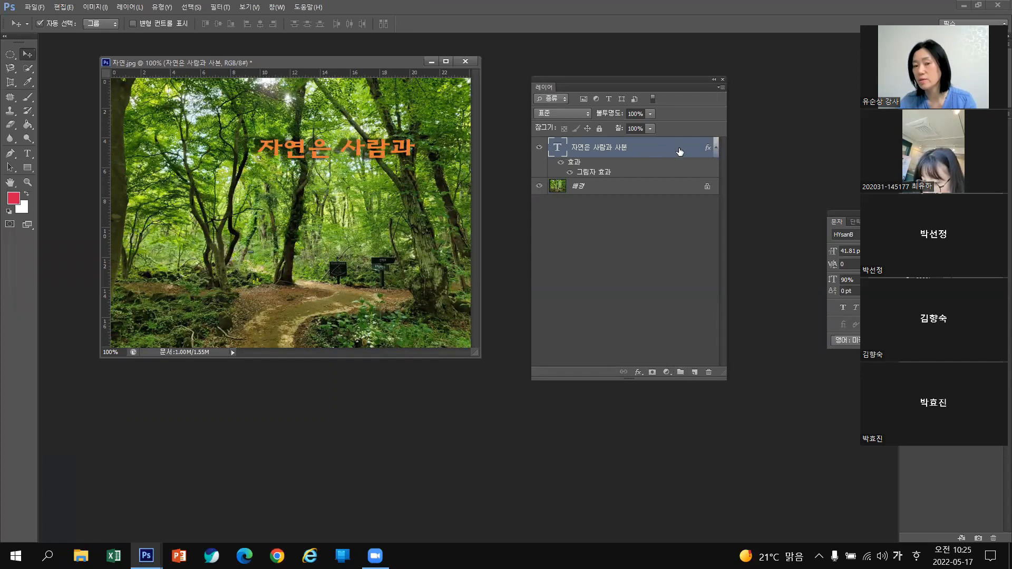
left_click_drag(683, 174, 680, 374)
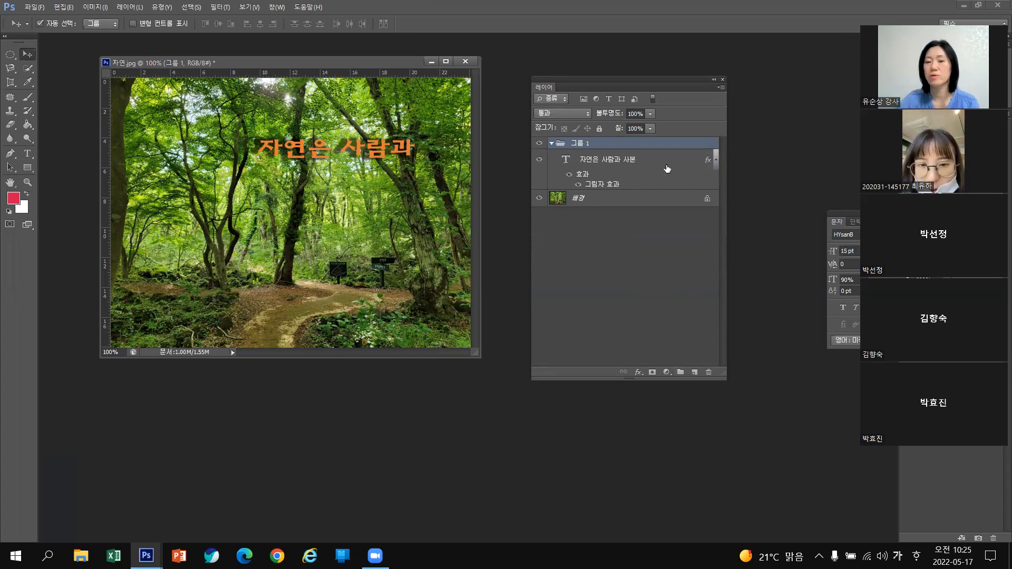
left_click(603, 155)
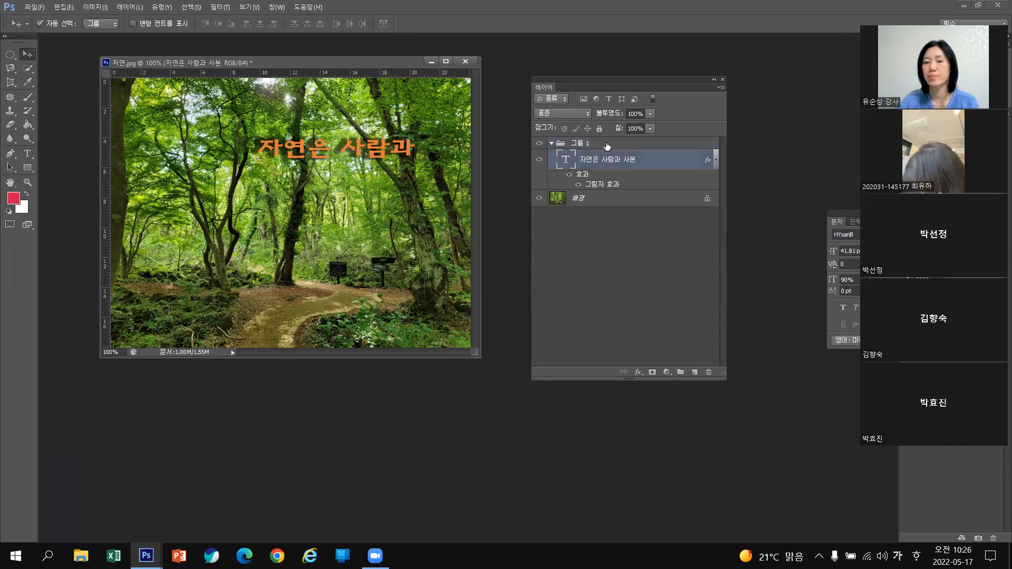
Try to delete the 그룹 1 layer group with the text layer inside it, and undo the deletion
left_click_drag(655, 144, 708, 374)
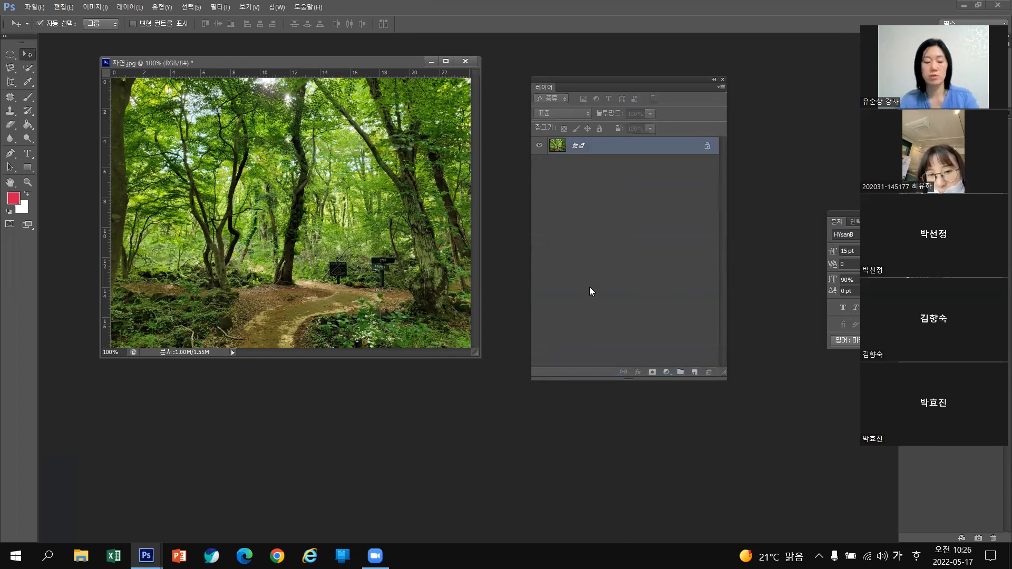
key("ctrl+z")
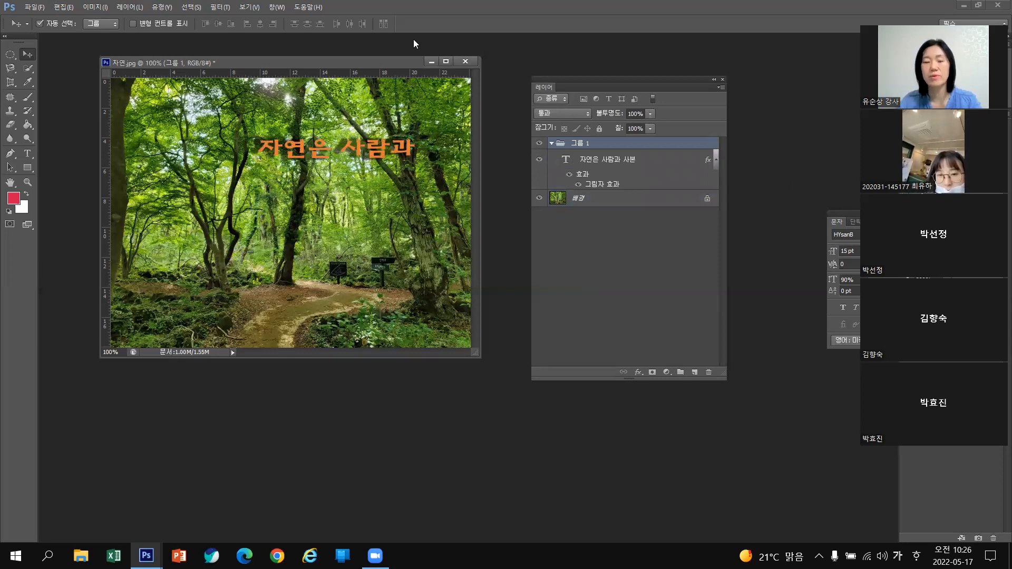
left_click(255, 7)
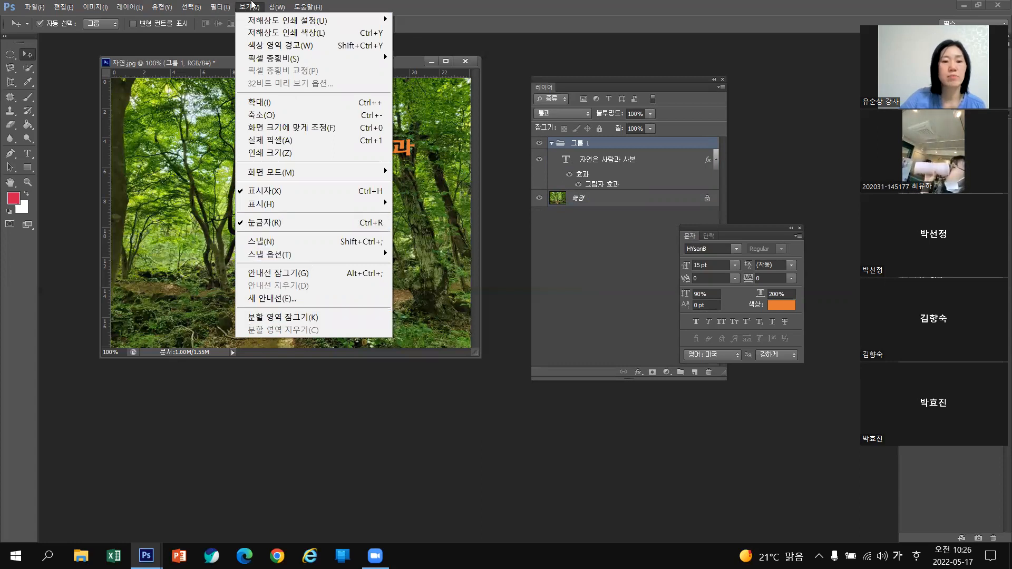
key("Right")
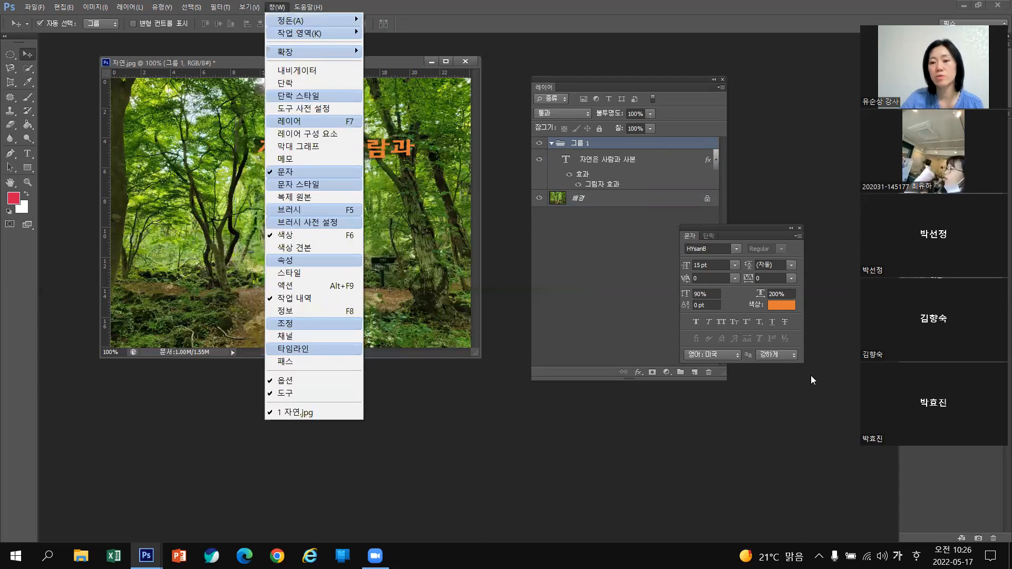
key("Escape")
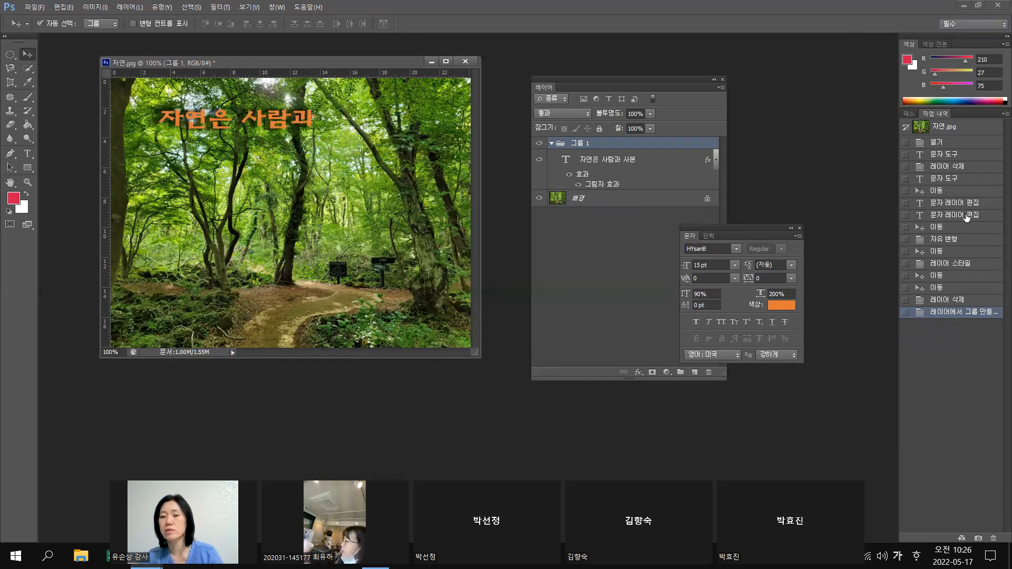
Step back through the document history to the 이동 state directly following 레이어 스타일, before the text was duplicated
key("ctrl+alt+z")
key("ctrl+alt+z")
key("ctrl+alt+z")
key("ctrl+alt+z")
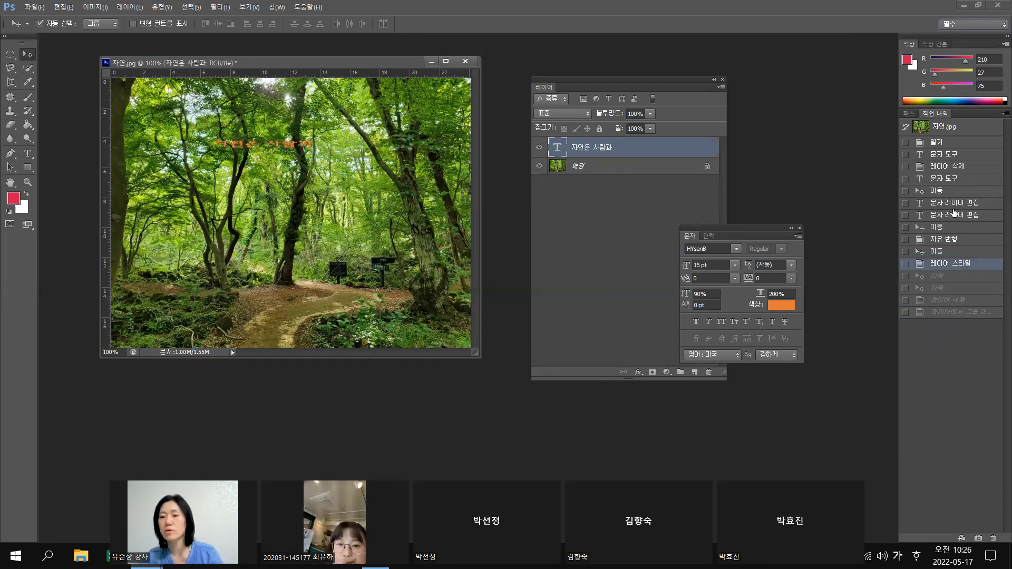
left_click(954, 214)
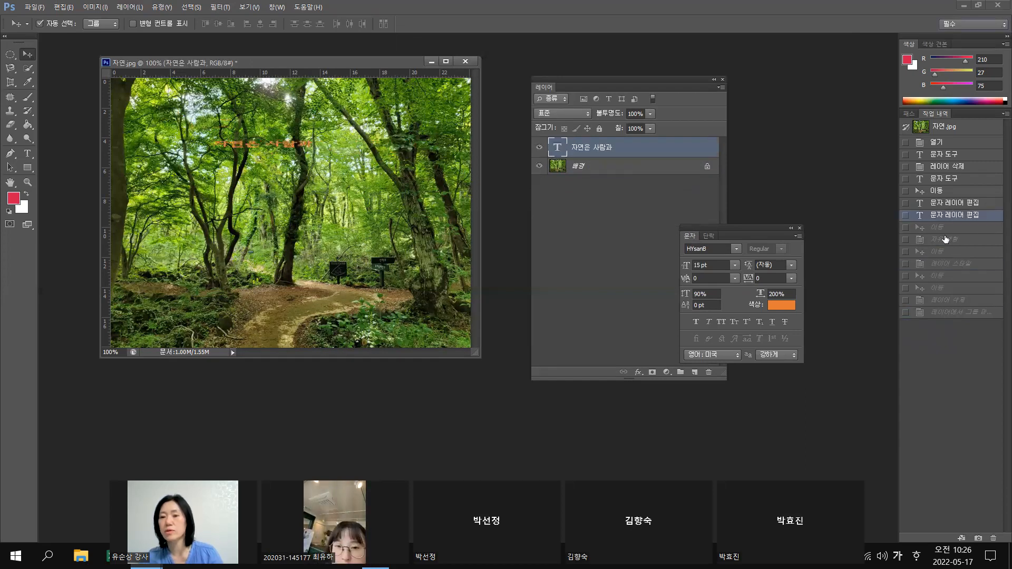
left_click(933, 276)
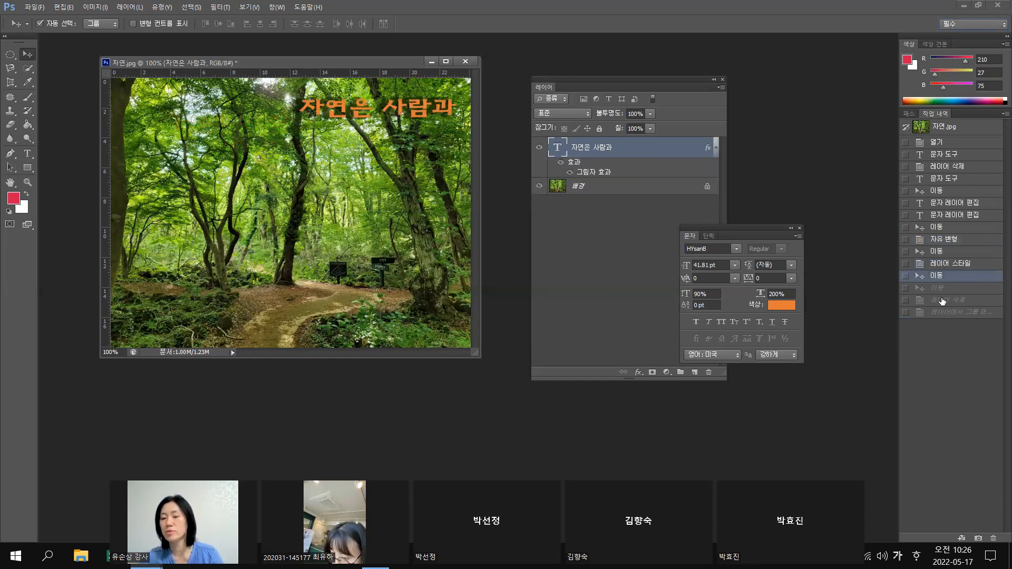
Duplicate the 자연은 사람과 text layer within 자연.jpg under the name 자연은 사람과 사본
left_click_drag(756, 235, 847, 229)
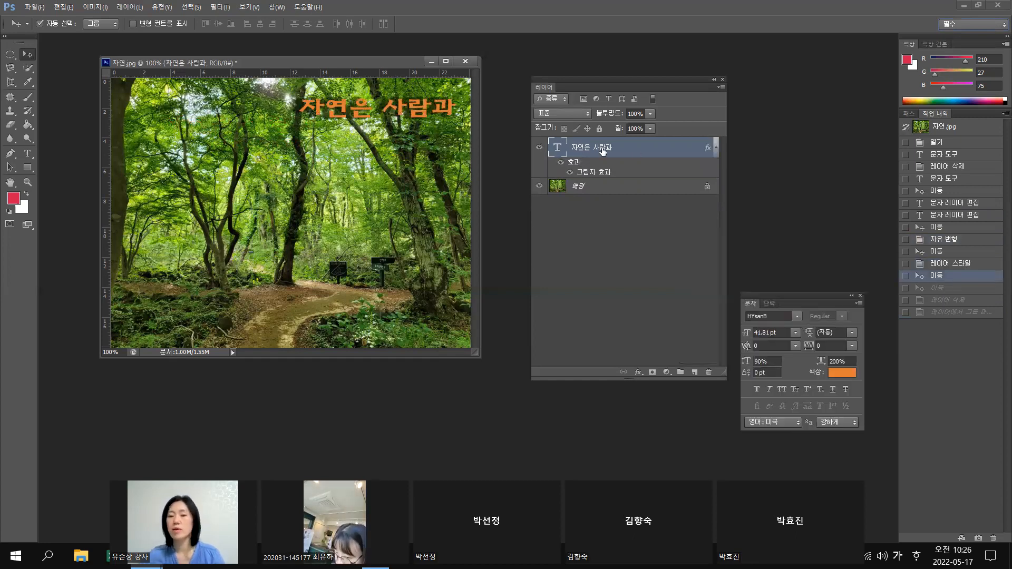
right_click(649, 148)
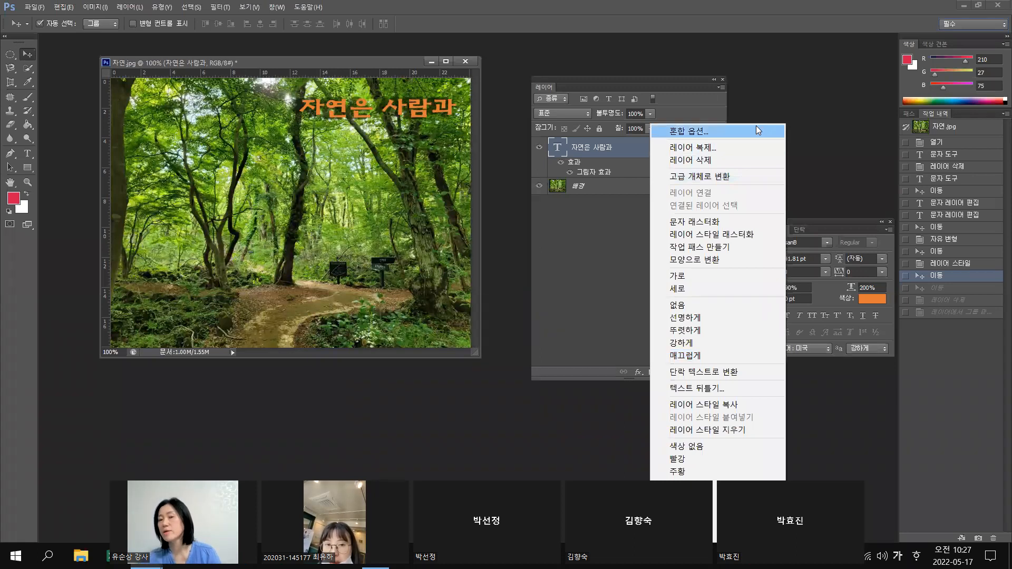
left_click(707, 153)
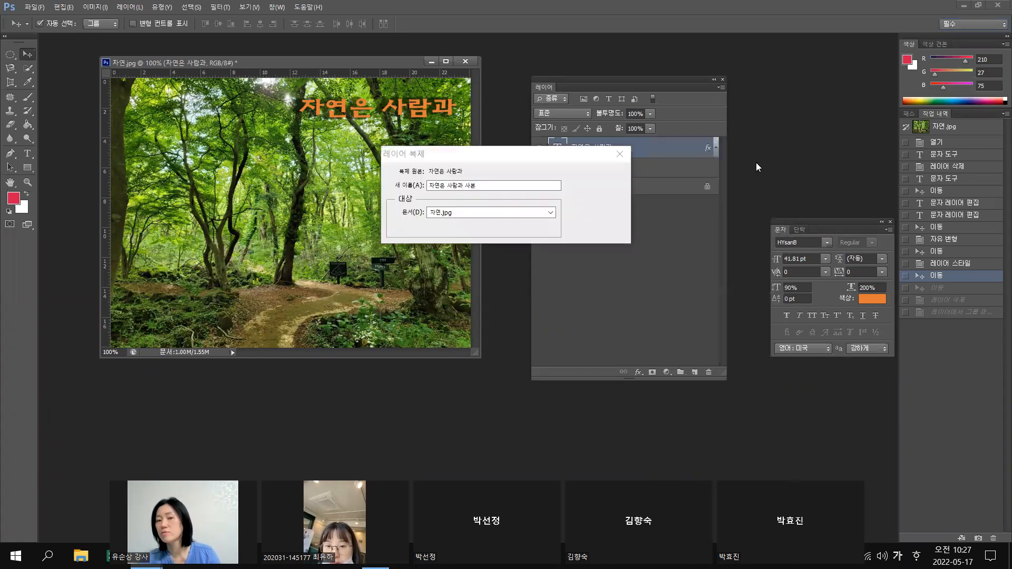
left_click(608, 171)
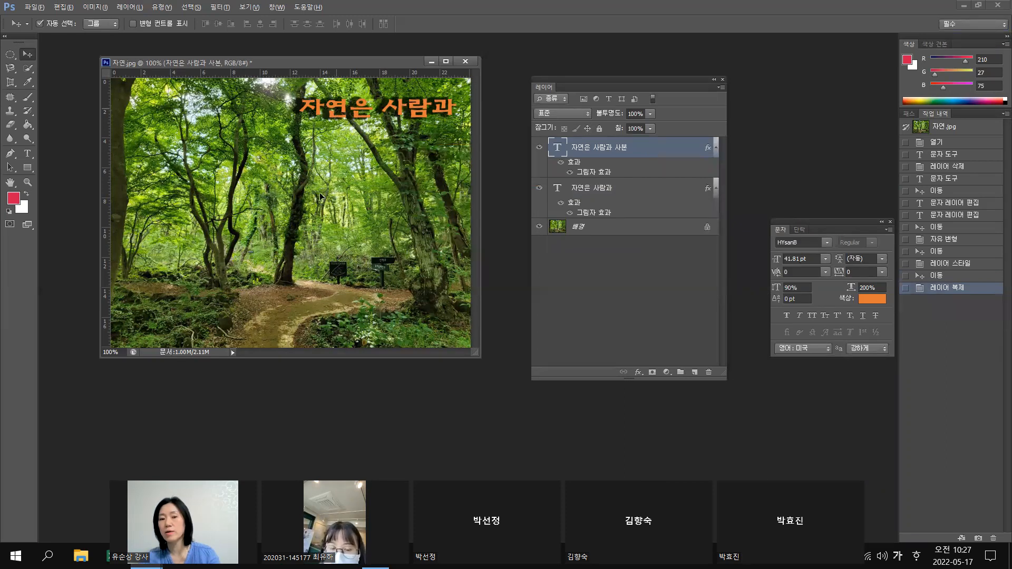
Place another copy of the text about 5.6 cm lower and move the 자연은 사람과 사본 text below and left of the original
left_click_drag(320, 196, 435, 223)
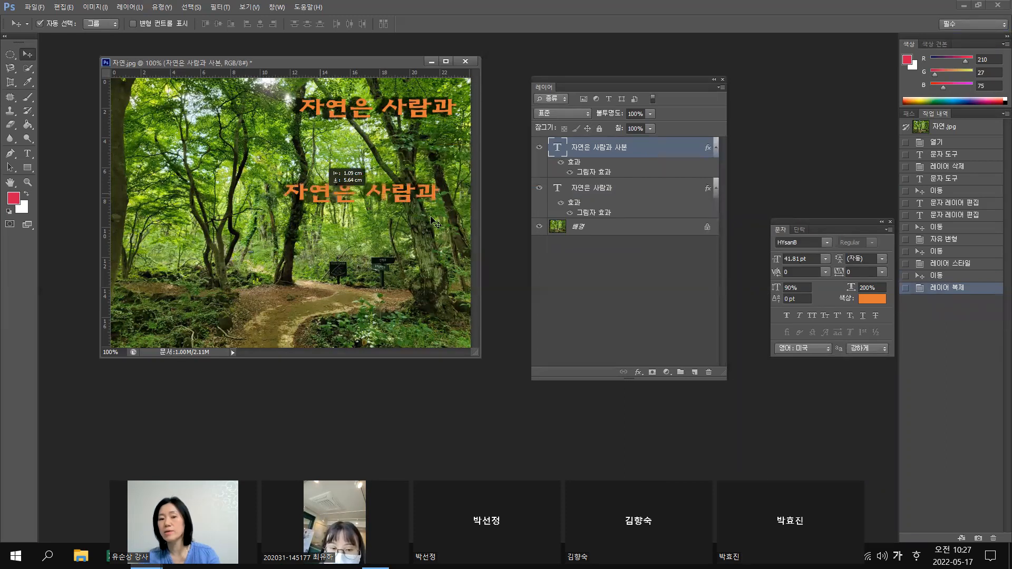
left_click(344, 112)
left_click_drag(344, 112, 264, 154)
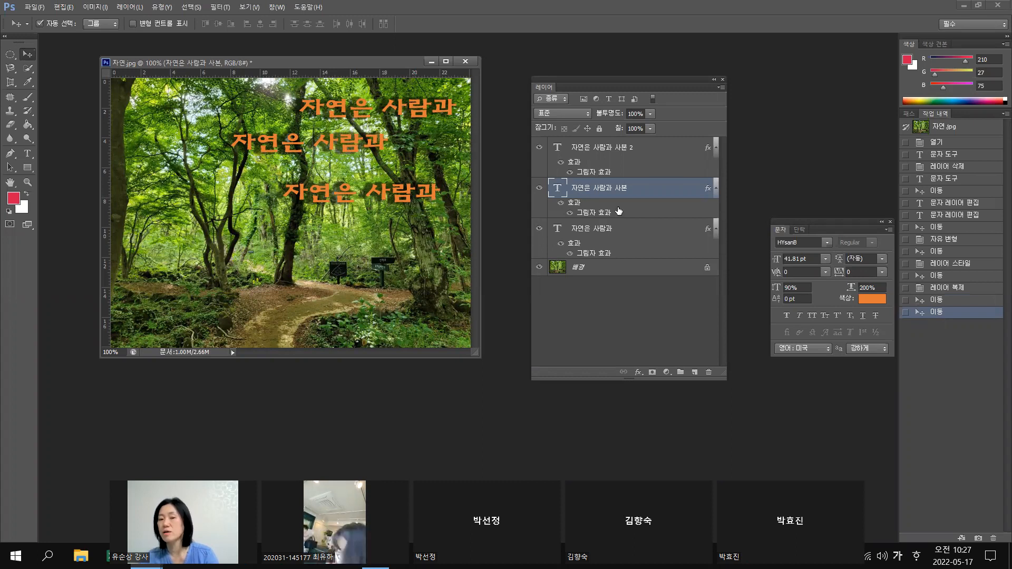
Delete the 자연은 사람과 사본 2 text layer
left_click(662, 154)
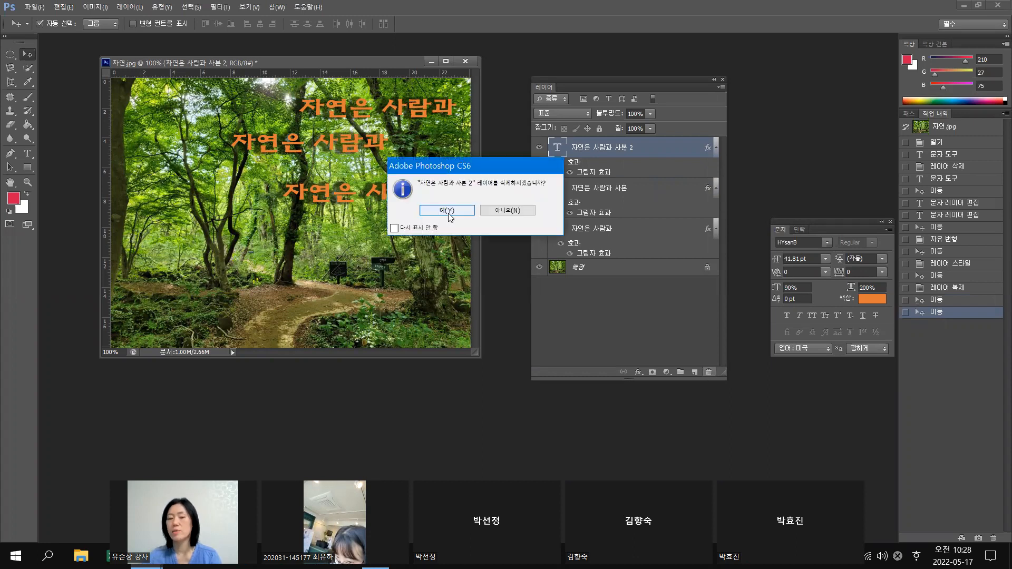
left_click(447, 211)
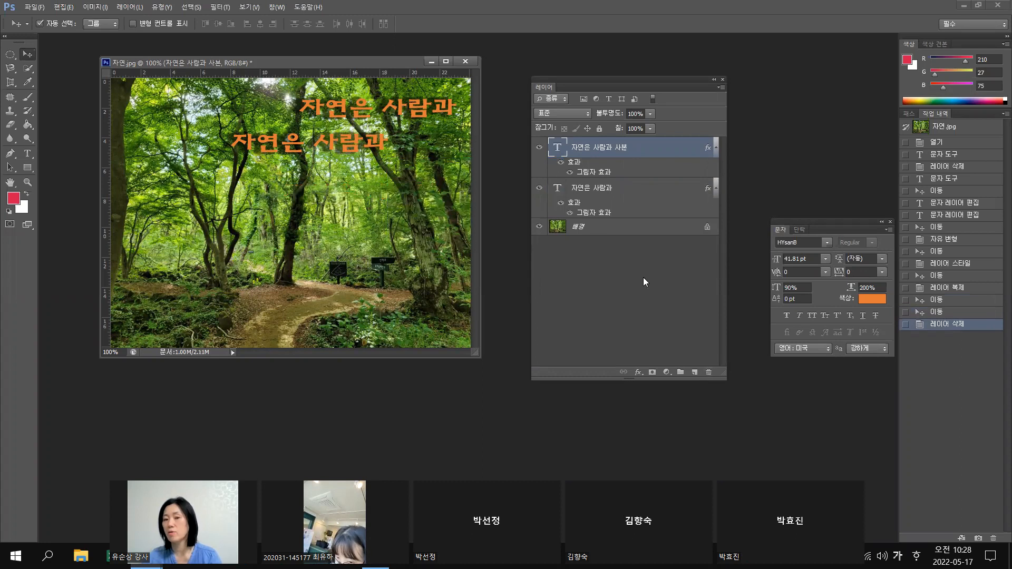
right_click(648, 144)
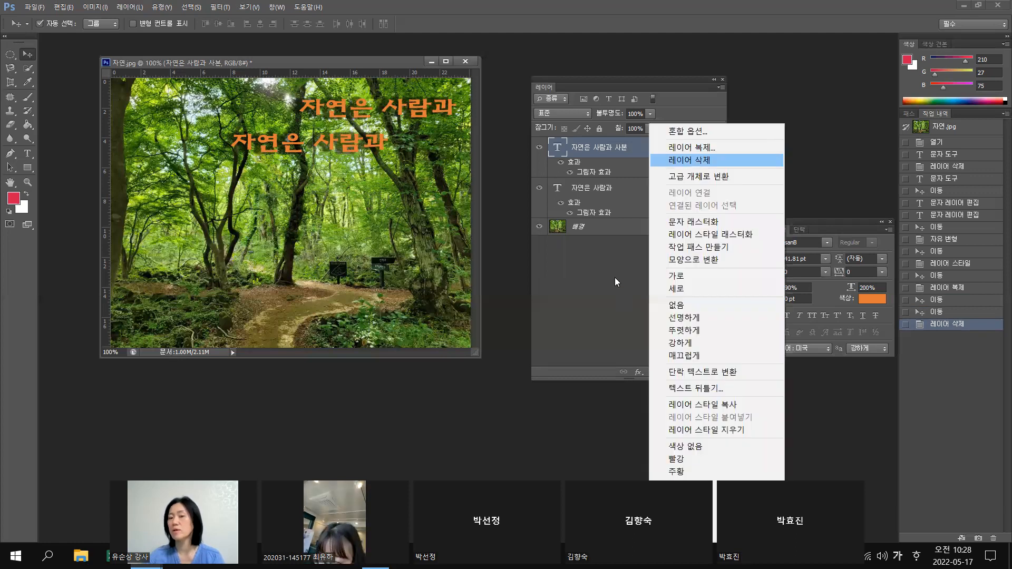
left_click(632, 216)
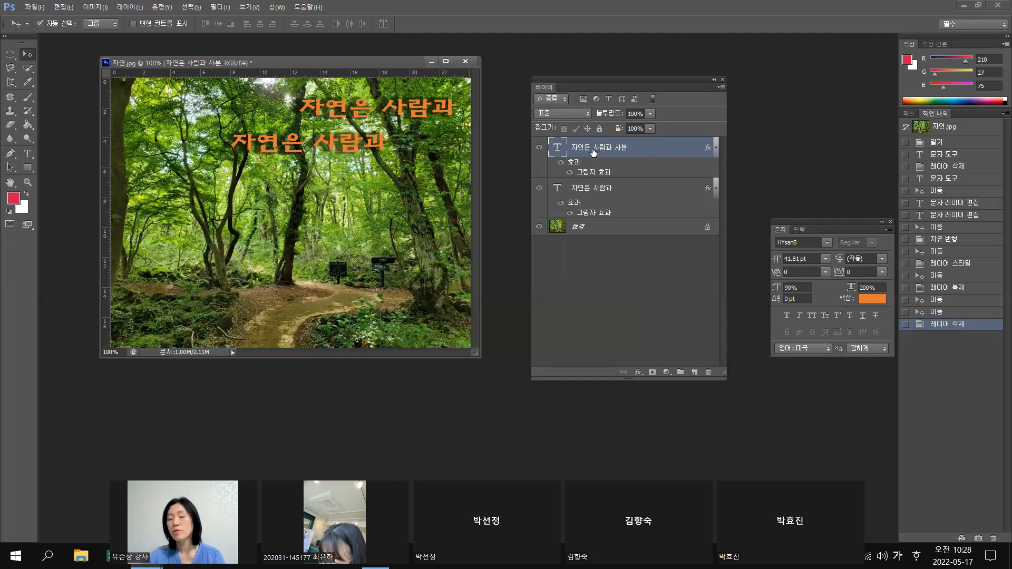
Move the 자연은 사람과 text down above the signposts and shift the 자연은 사람과 사본 text slightly right
left_click_drag(353, 113, 333, 205)
left_click_drag(223, 208, 303, 238)
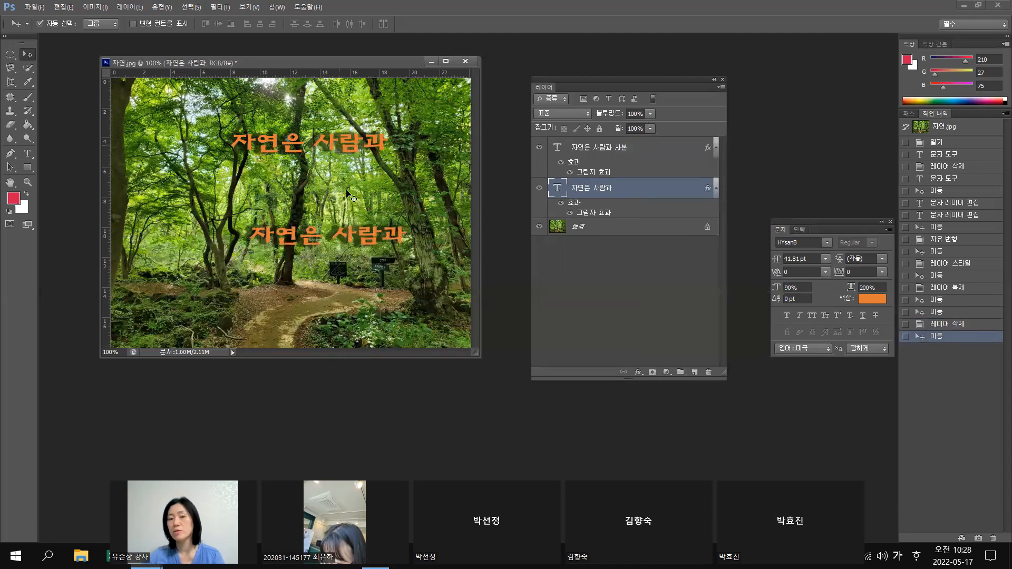
left_click(294, 145)
left_click_drag(294, 145, 323, 152)
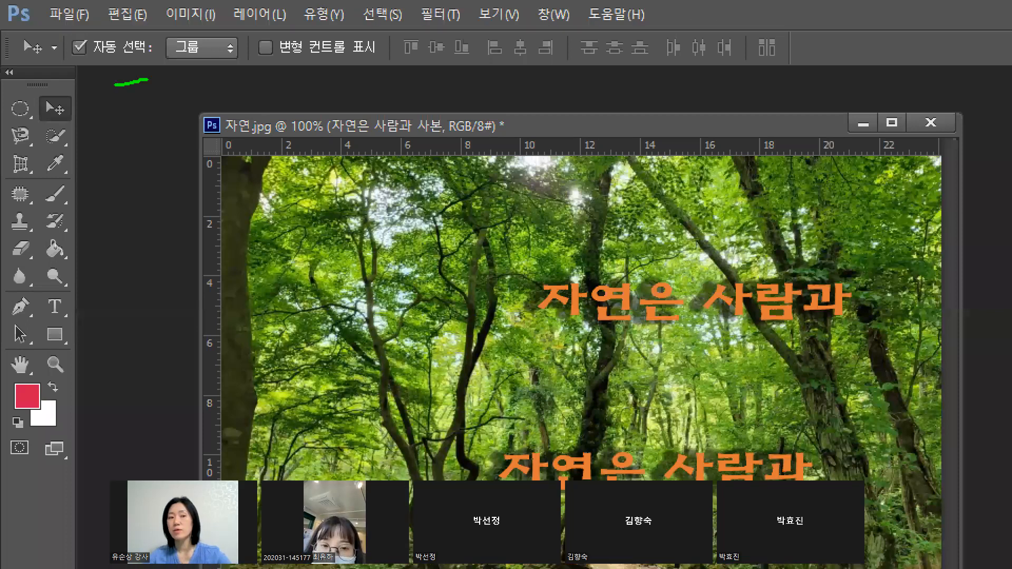
Turn off Auto-Select for the Move tool and reposition the 자연은 사람과 사본 text in the upper part of the photo
left_click_drag(114, 84, 120, 89)
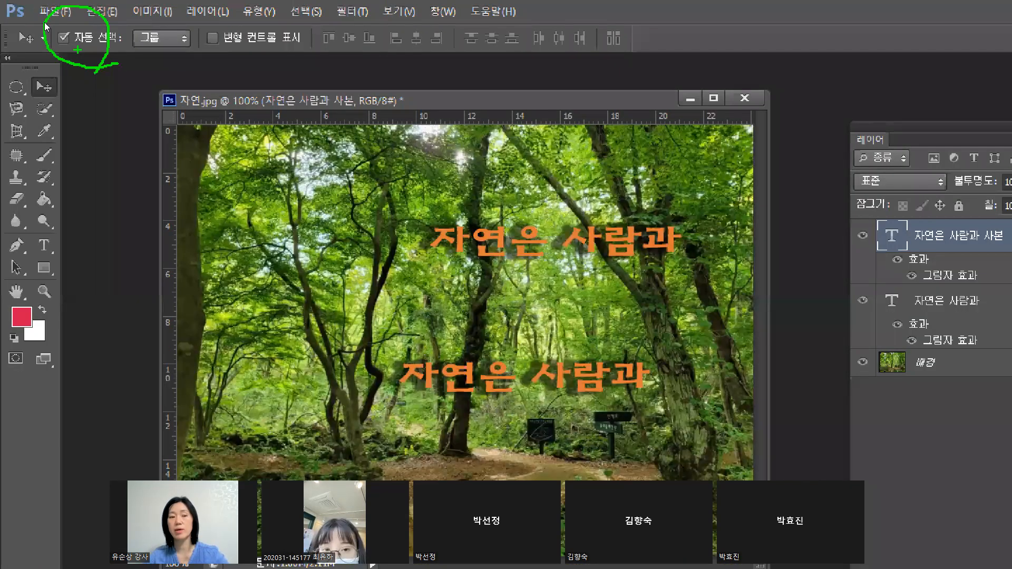
left_click(64, 38)
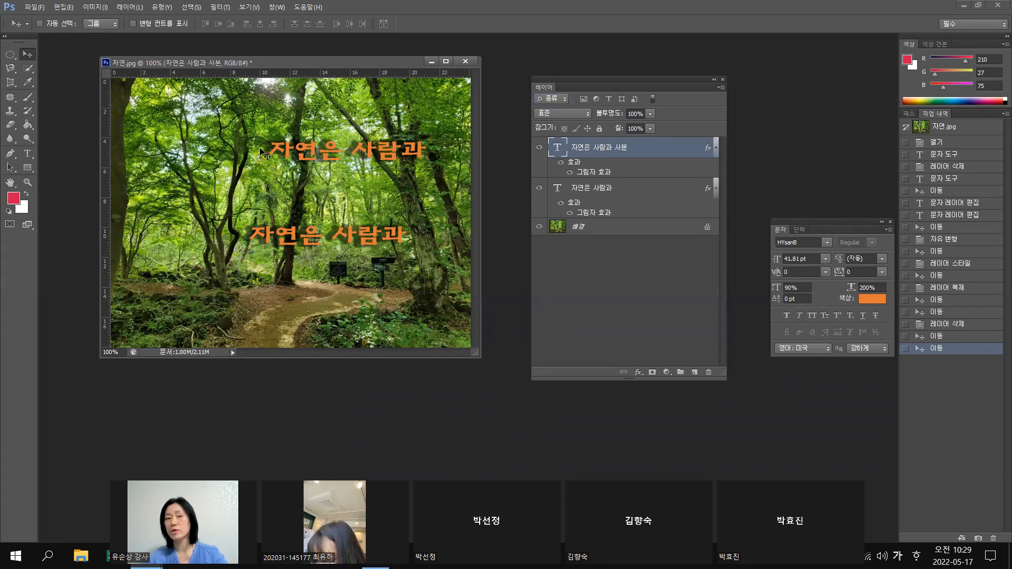
left_click_drag(308, 153, 277, 171)
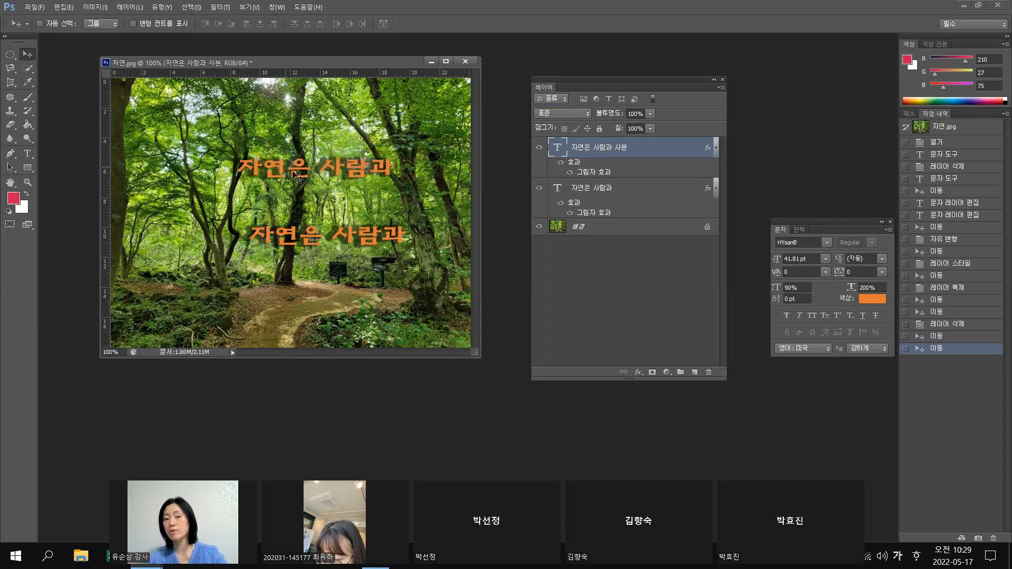
left_click_drag(310, 142, 327, 115)
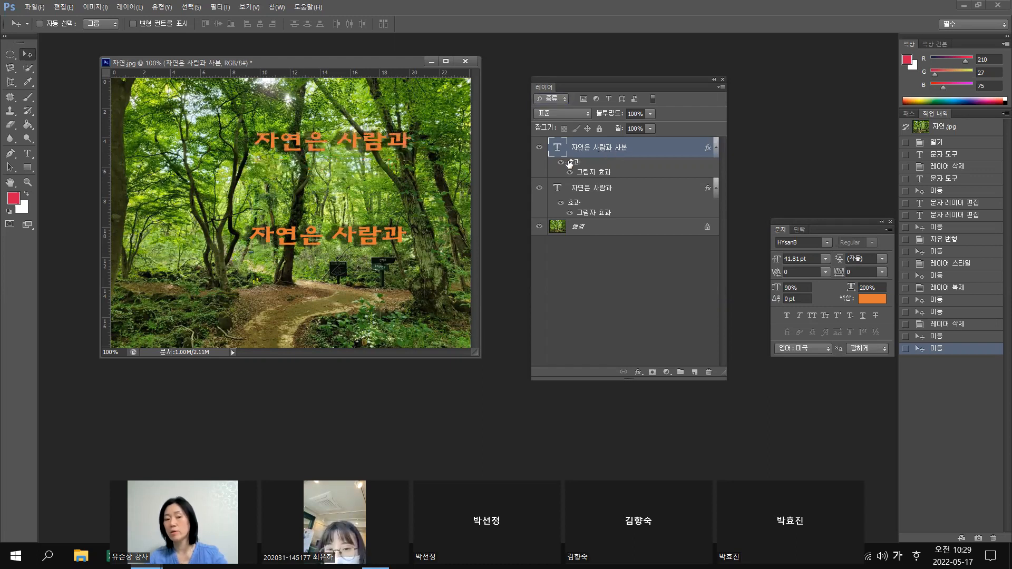
left_click_drag(312, 243, 368, 260)
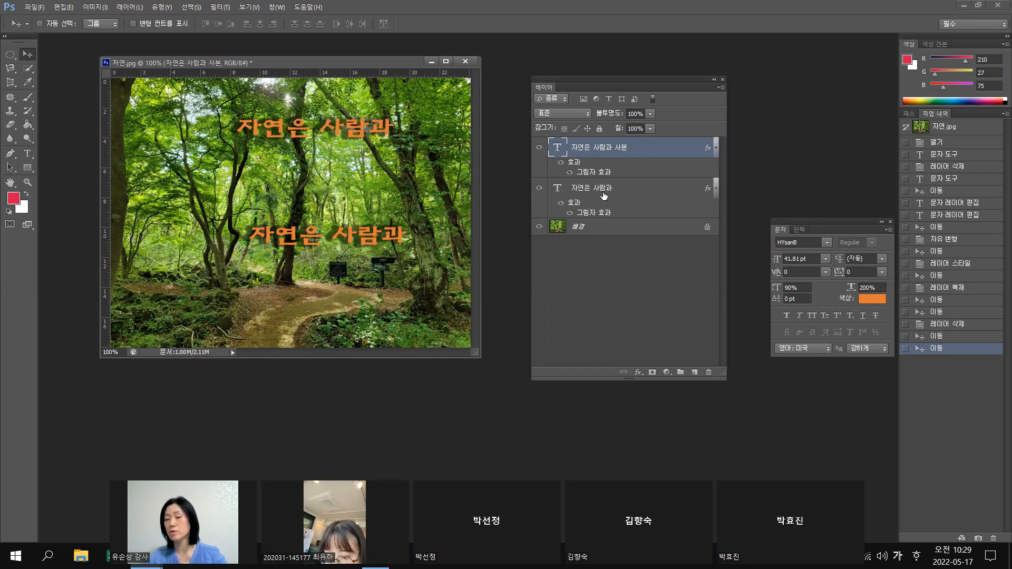
Select the 자연은 사람과 layer and move its text slightly up and to the left in the photo
left_click(565, 192)
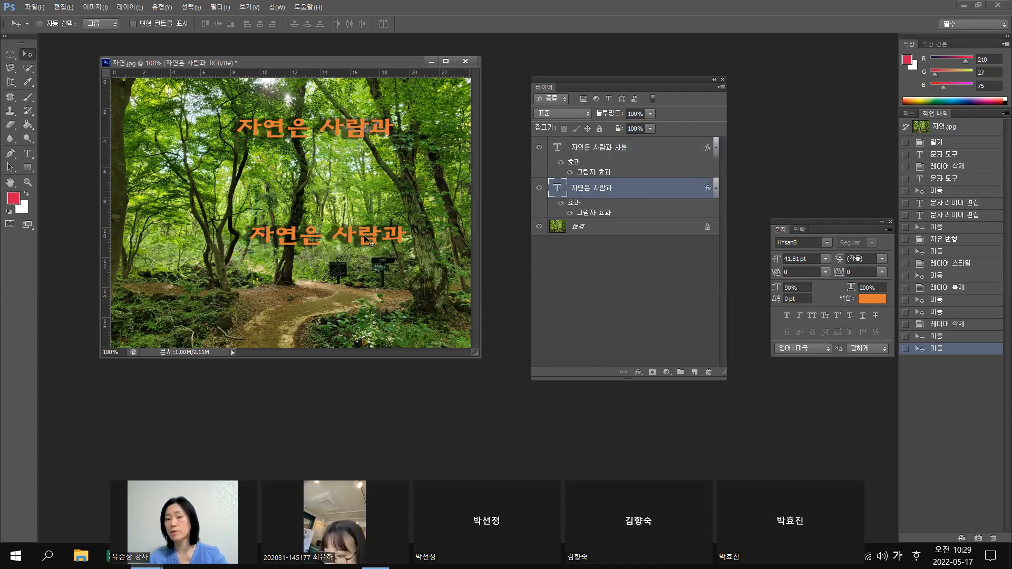
left_click_drag(399, 178, 356, 161)
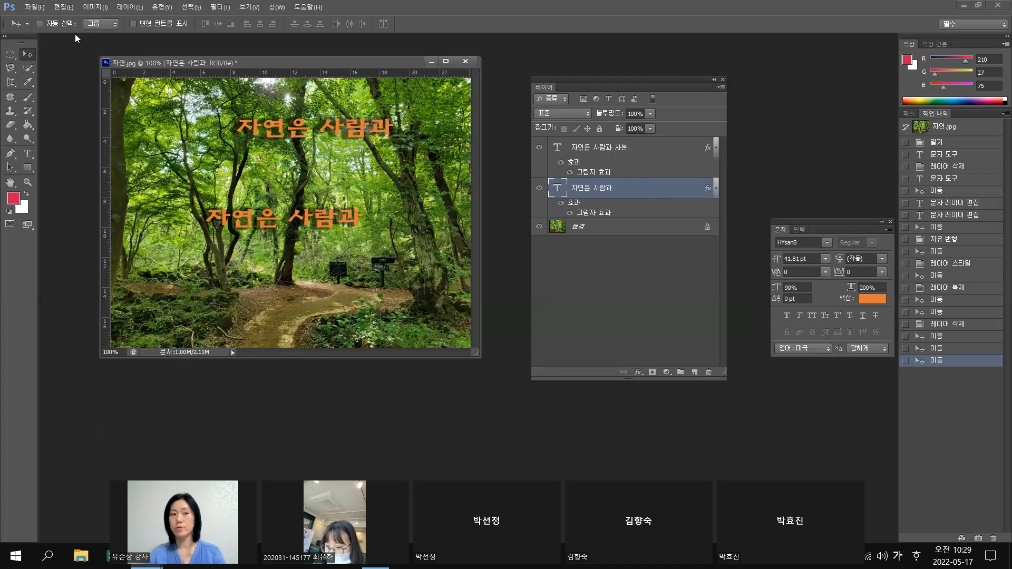
Turn Auto-Select back on and reposition both texts directly in the photo, 자연은 사람과 사본 near the top and 자연은 사람과 below it
left_click(39, 23)
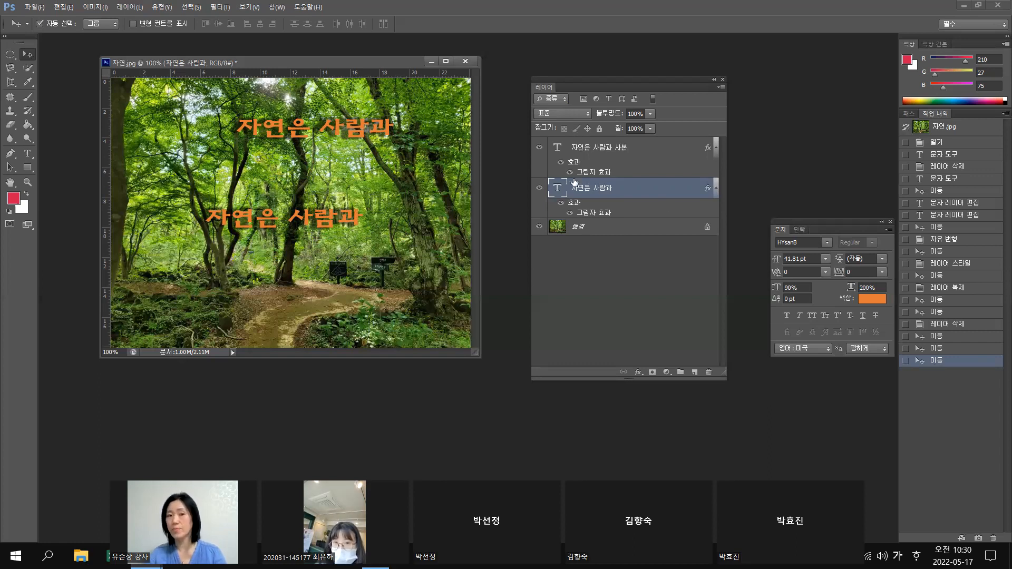
left_click(299, 134)
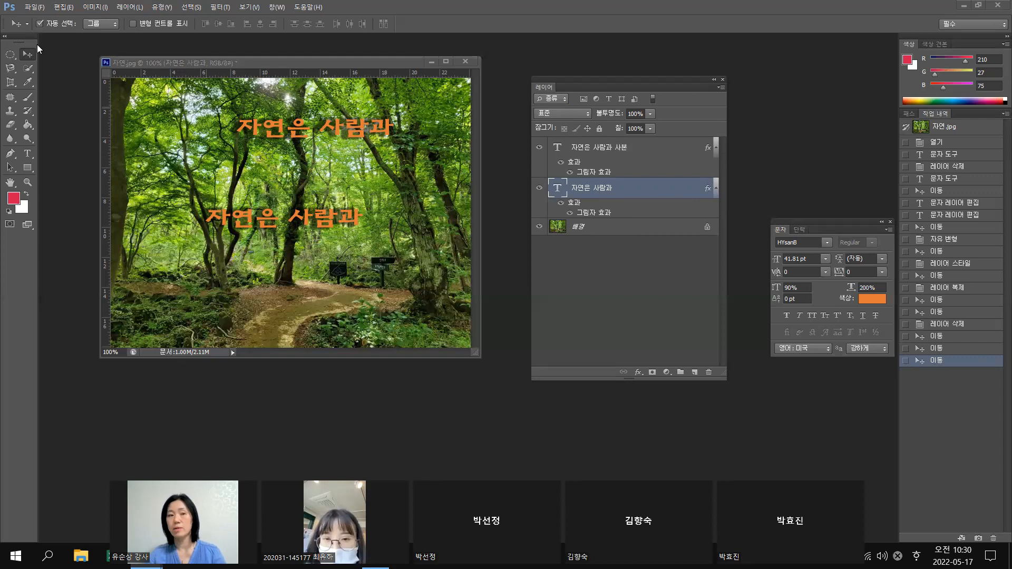
left_click(24, 55)
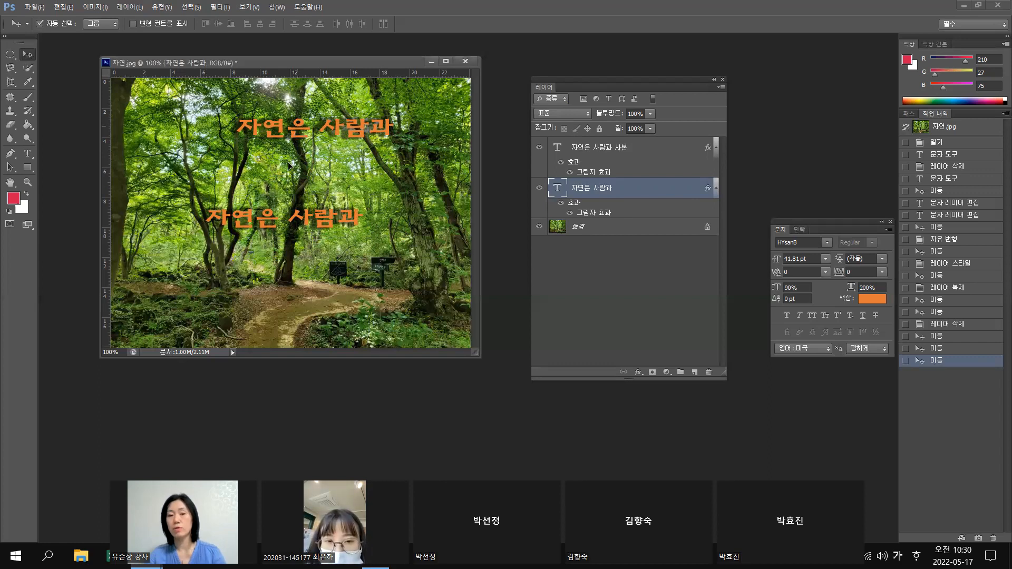
left_click_drag(312, 131, 308, 157)
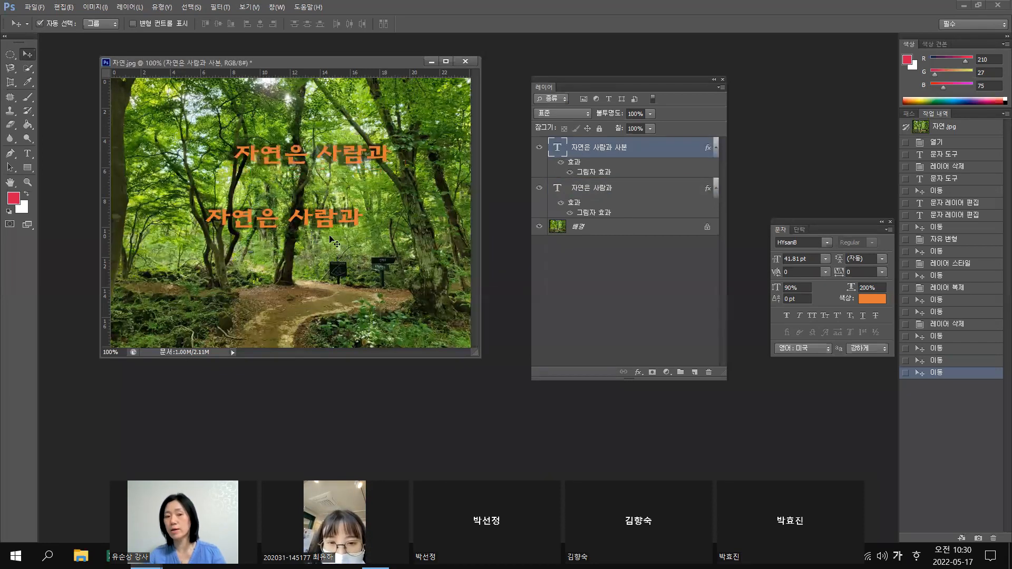
left_click_drag(341, 218, 356, 224)
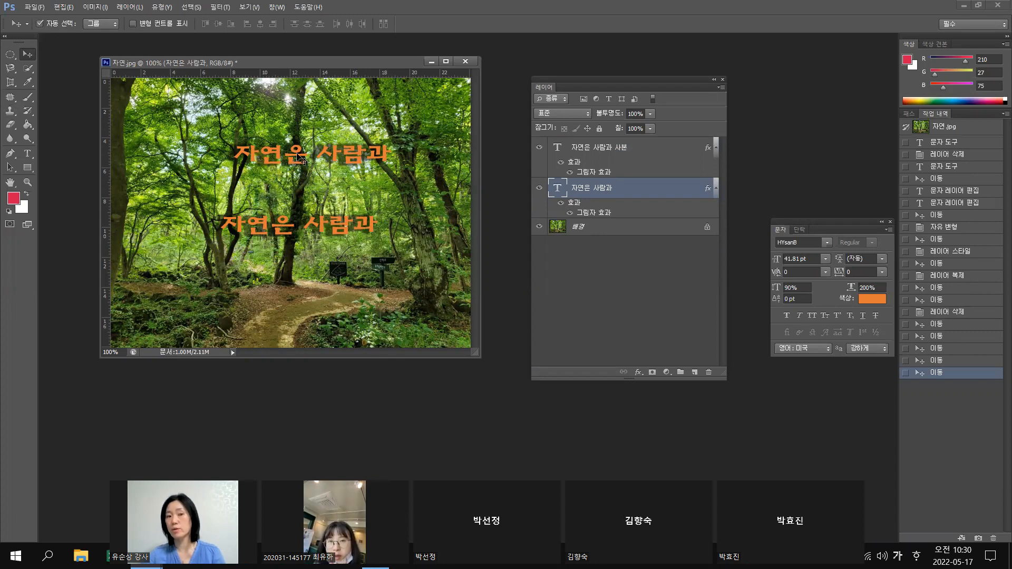
left_click_drag(312, 153, 307, 127)
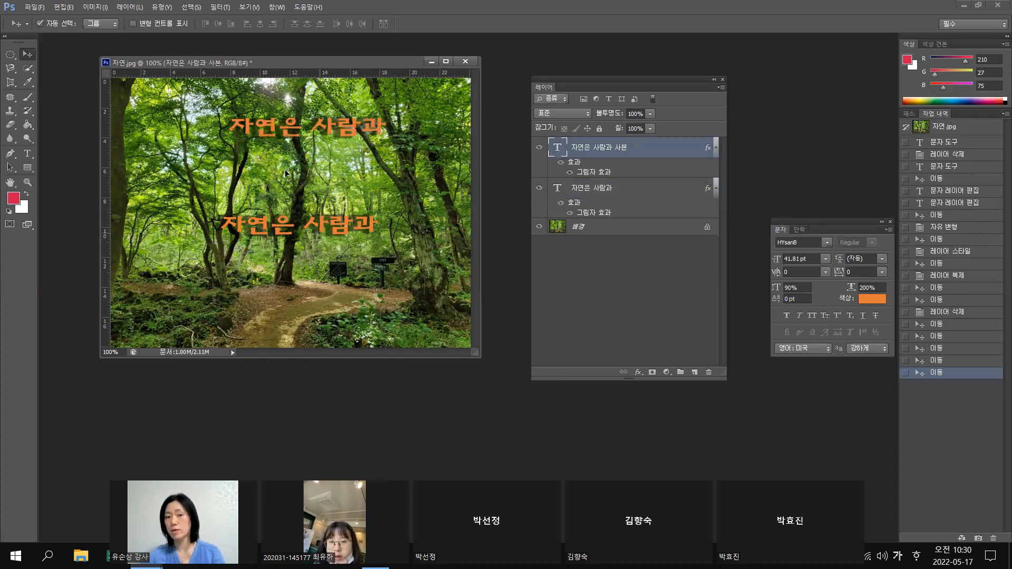
left_click_drag(322, 229, 345, 186)
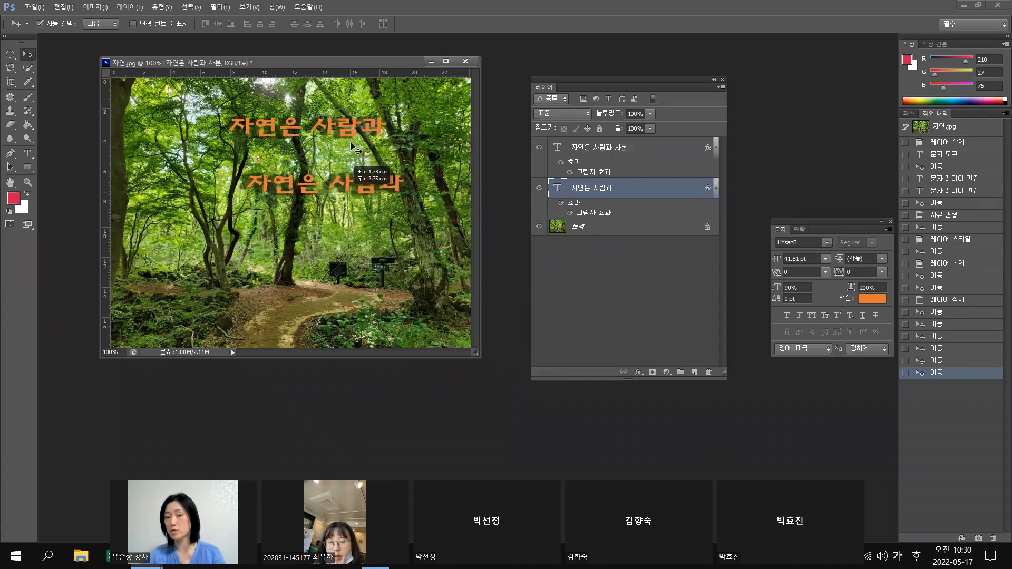
left_click_drag(402, 117, 375, 119)
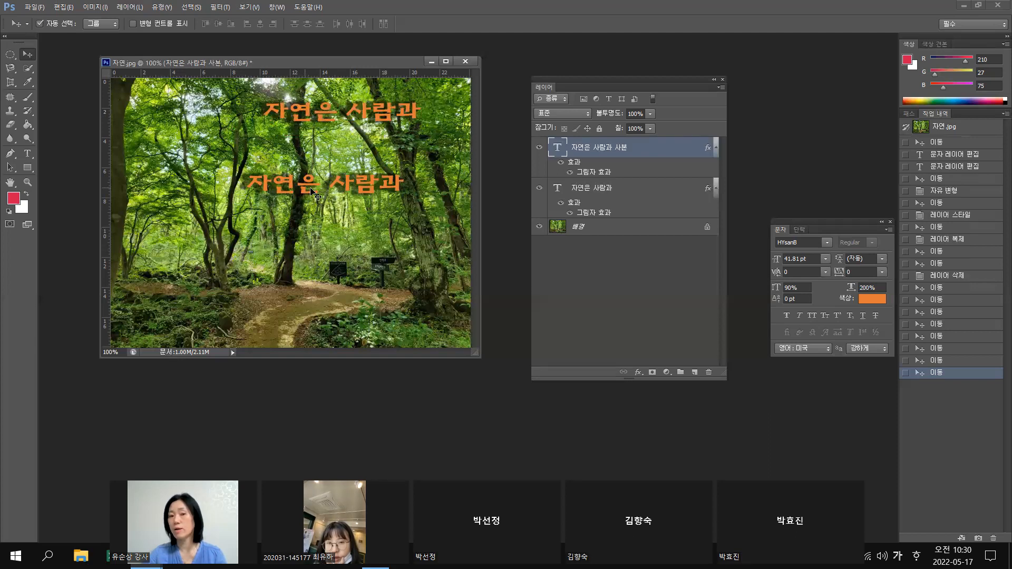
Shift the lower 자연은 사람과 text slightly right and replace its wording with 함께 공존한다
left_click(606, 201)
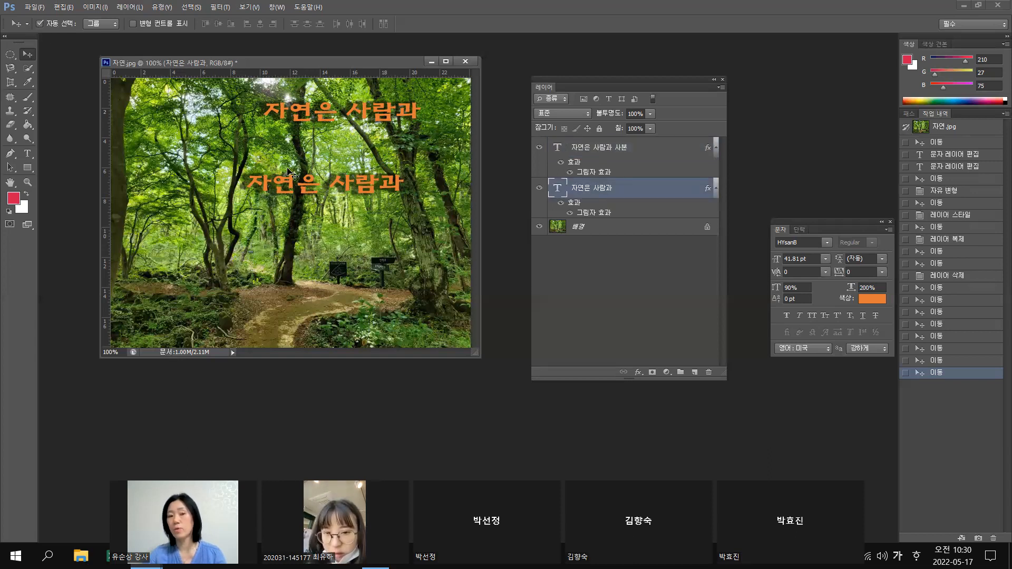
left_click_drag(315, 190, 327, 190)
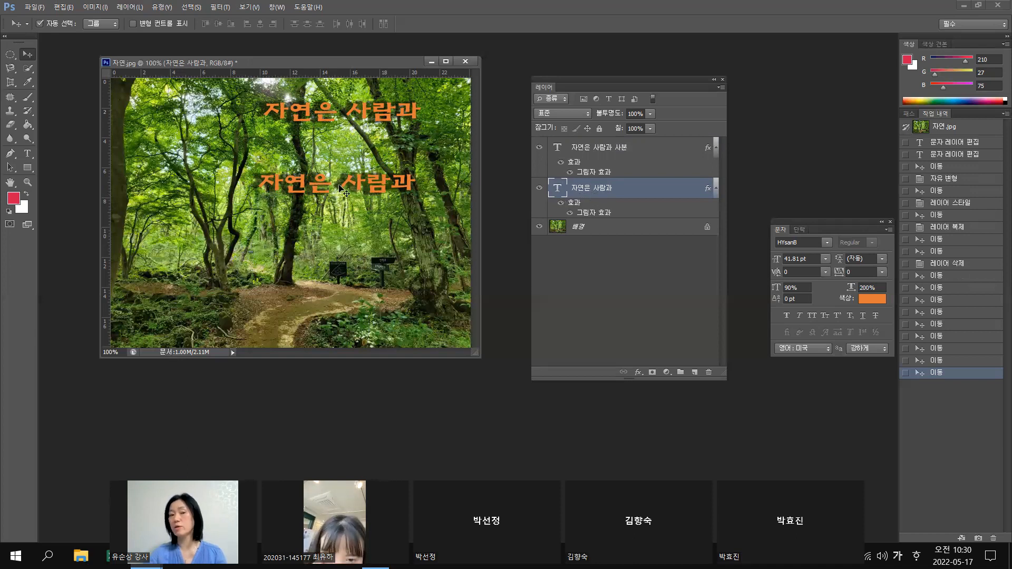
double_click(557, 189)
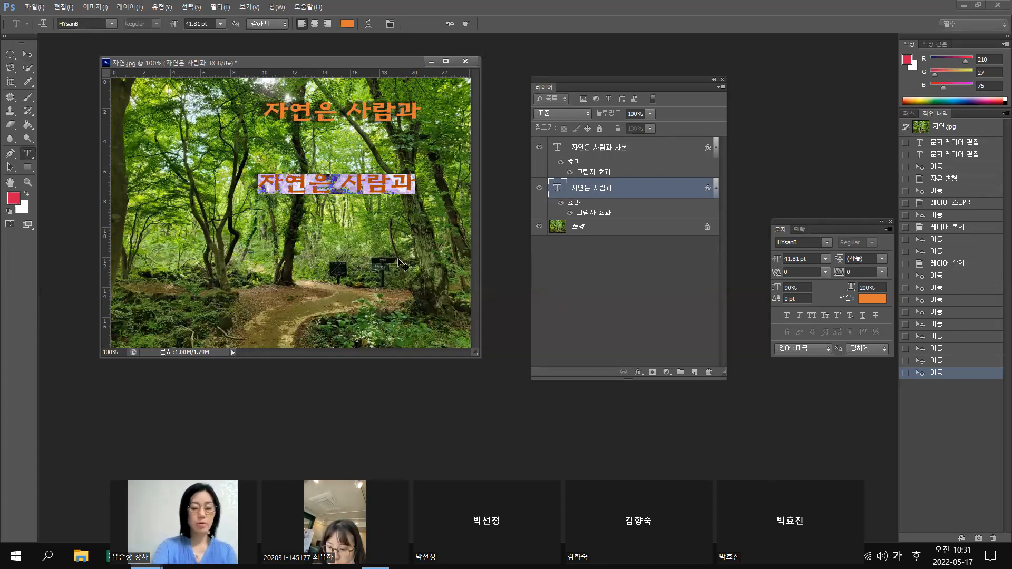
type("함")
type("ㄲ")
type("ㅔ ㄱ")
type("ㄱ")
key("BackSpace")
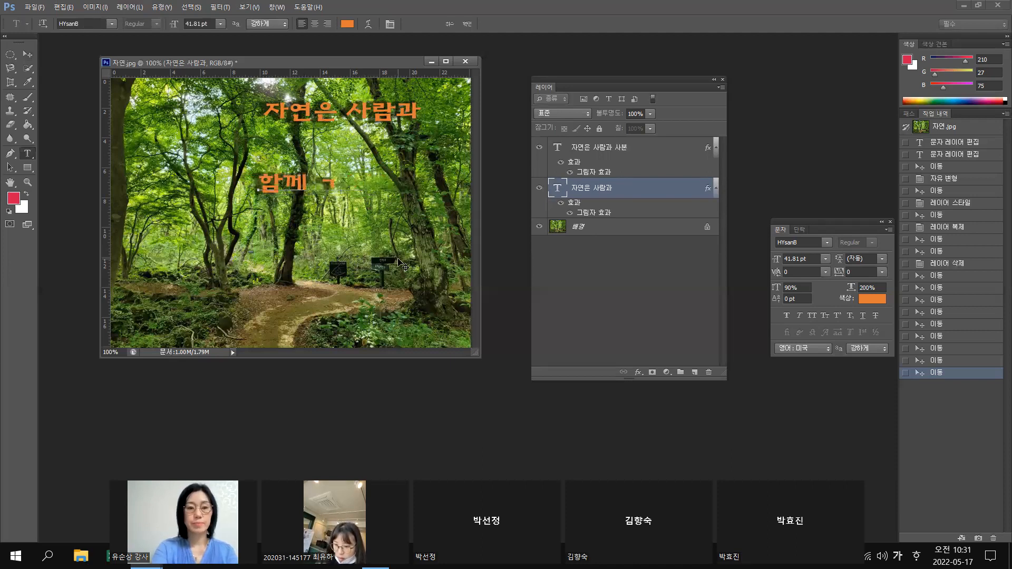
type("ㅗㅇㅈㅗㄴㅎㅏㄴㄷㅏ")
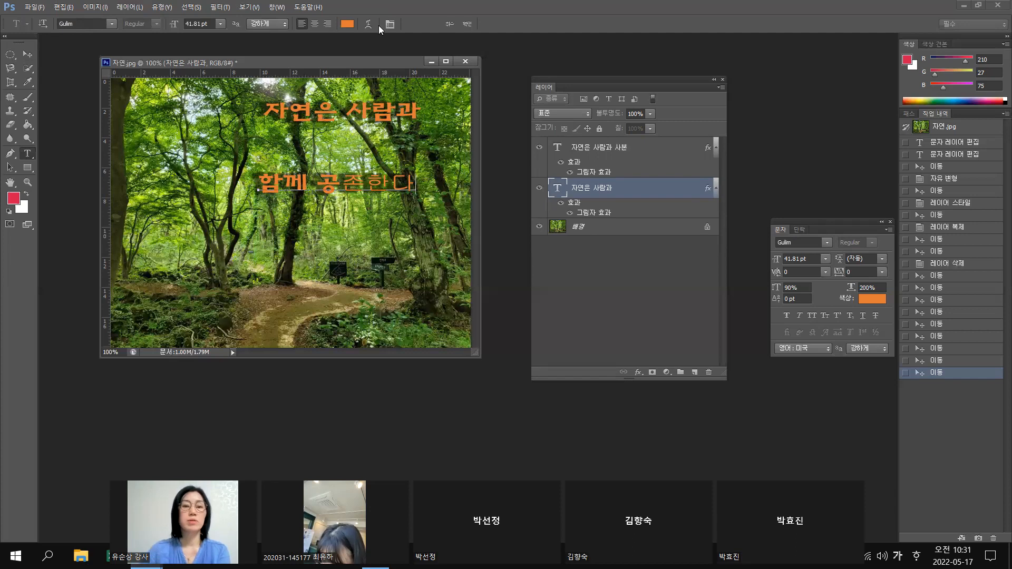
left_click(647, 197)
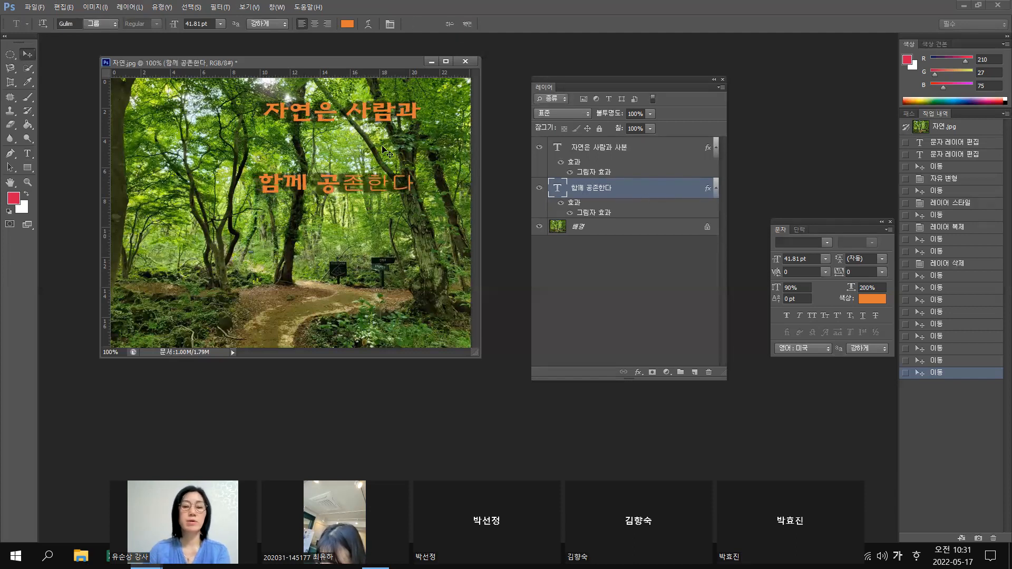
key("v")
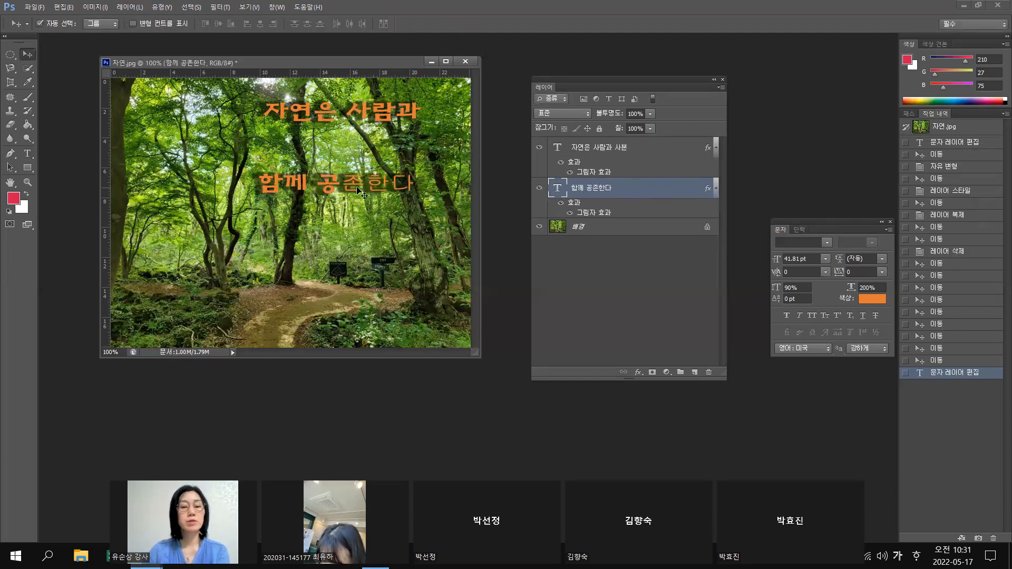
Change the whole 함께 공존한다 text to the Headline R font and settle on HYHeadLine-Medium
double_click(565, 182)
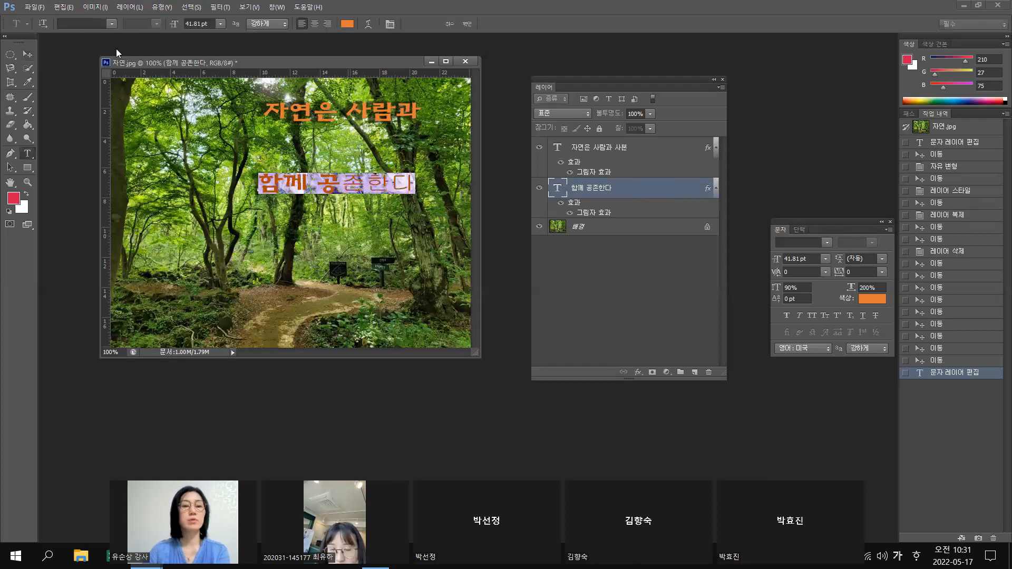
left_click(112, 24)
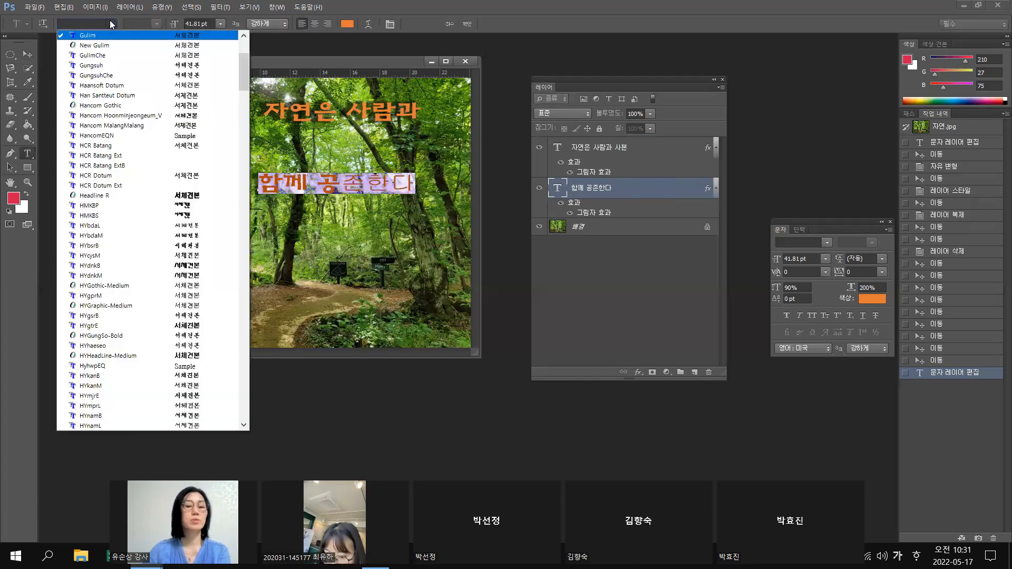
left_click(199, 196)
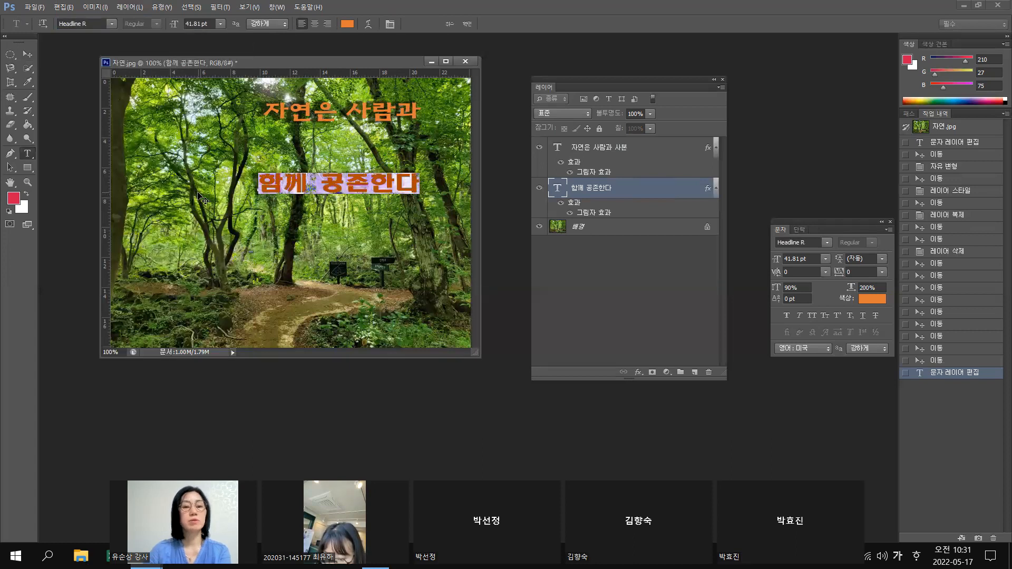
left_click(112, 23)
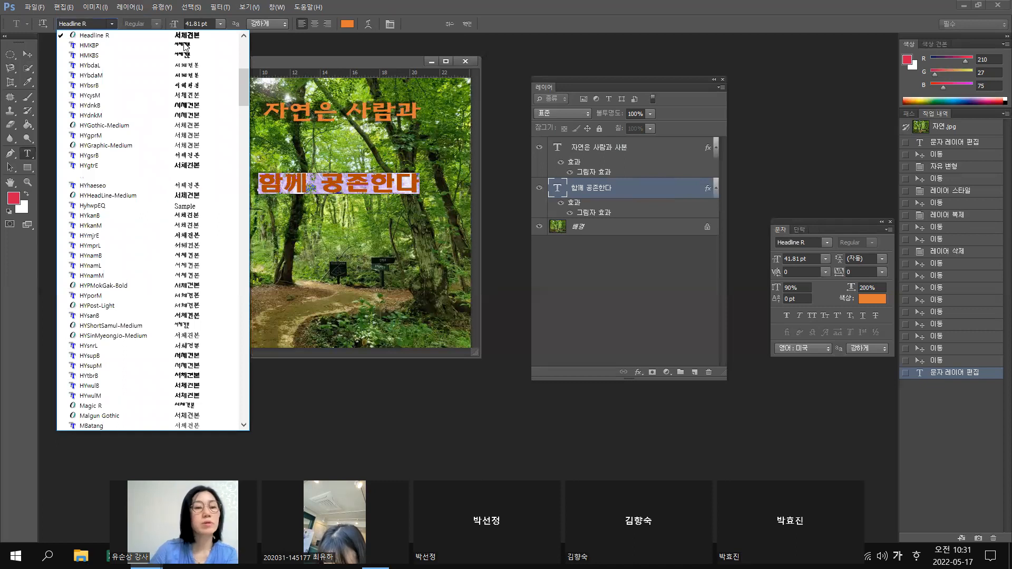
left_click(192, 196)
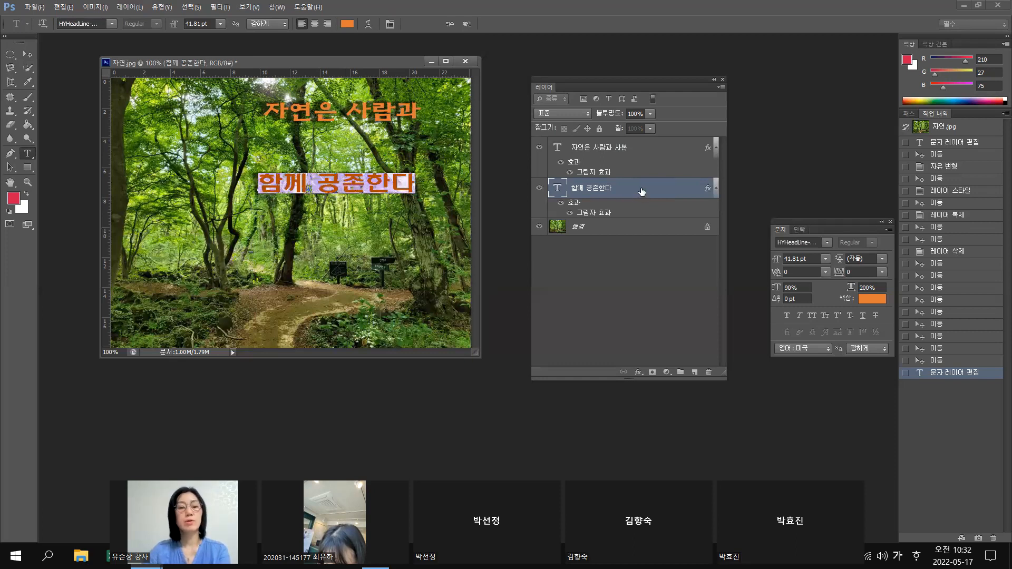
key("ctrl+Return")
Move the upper 자연은 사람과 text about 1.45 cm left and set its font to MHunmin
left_click_drag(306, 114, 283, 115)
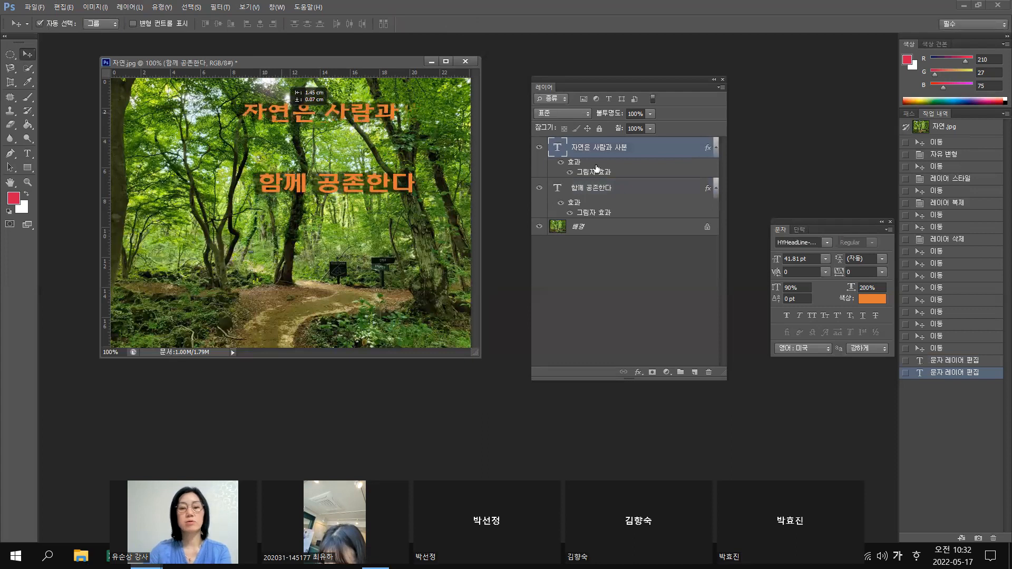
double_click(556, 149)
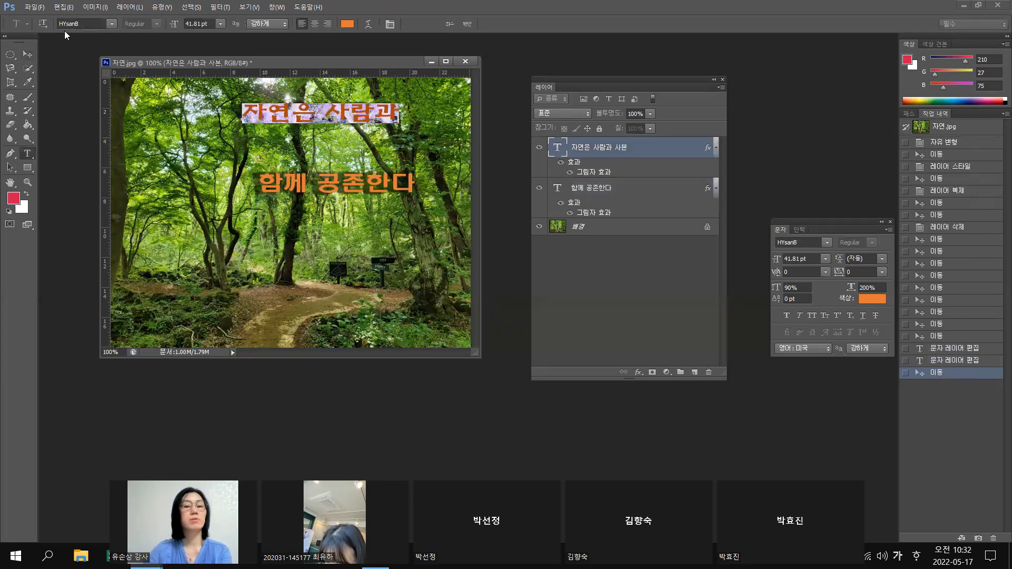
left_click(111, 23)
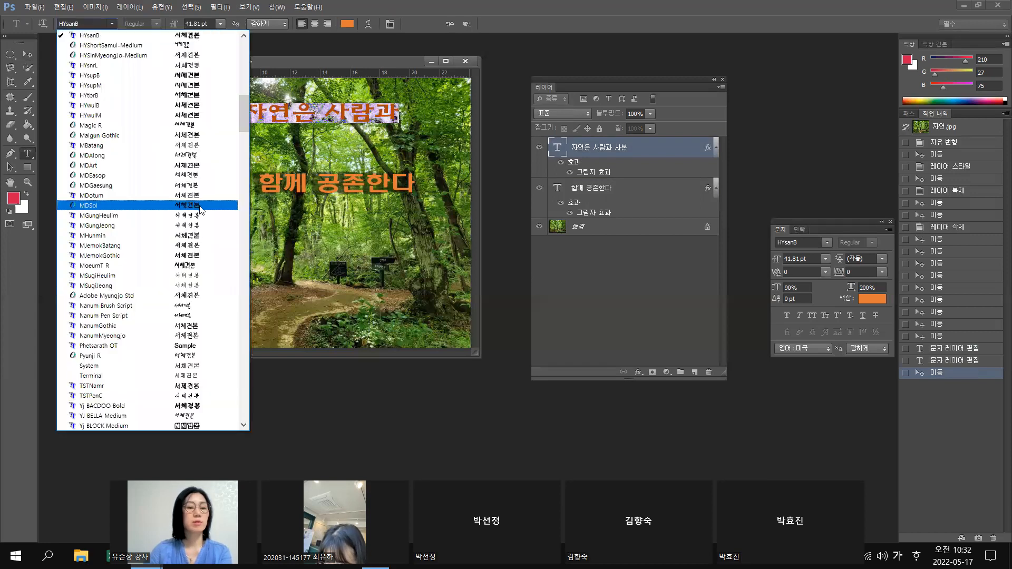
left_click(195, 235)
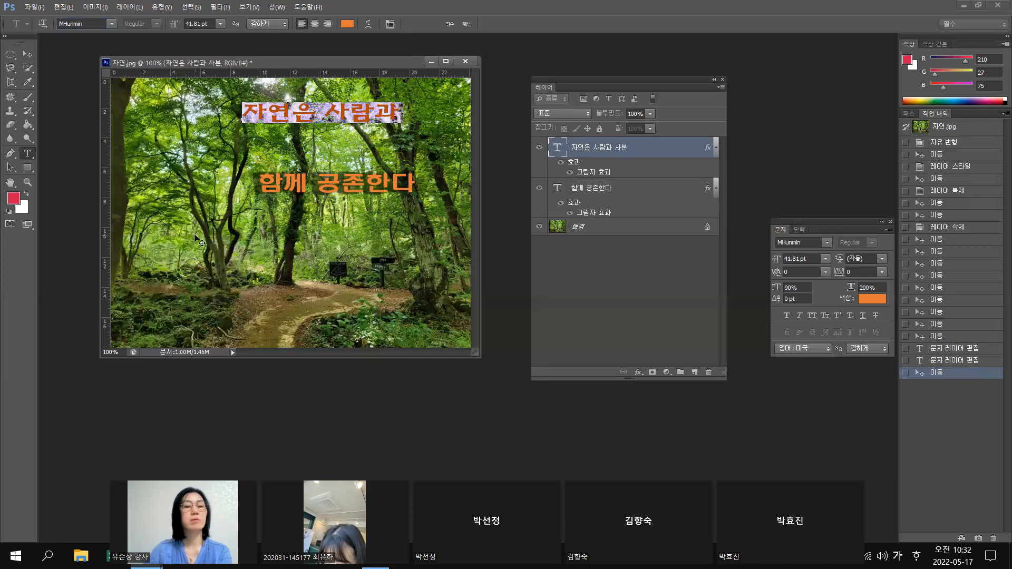
double_click(577, 191)
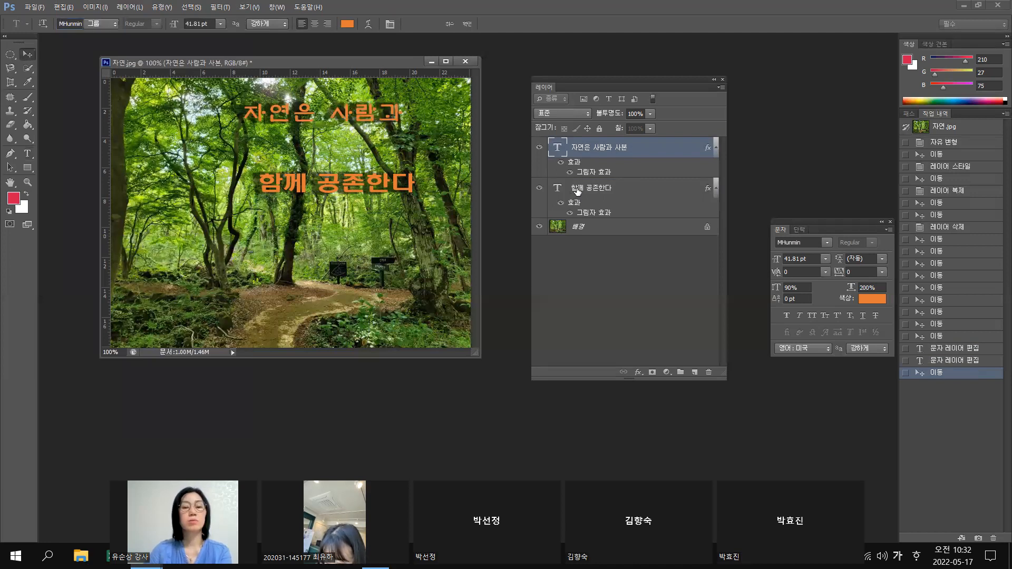
Try the HYtbrB font on the 함께 공존한다 text and settle on MDSol
double_click(557, 190)
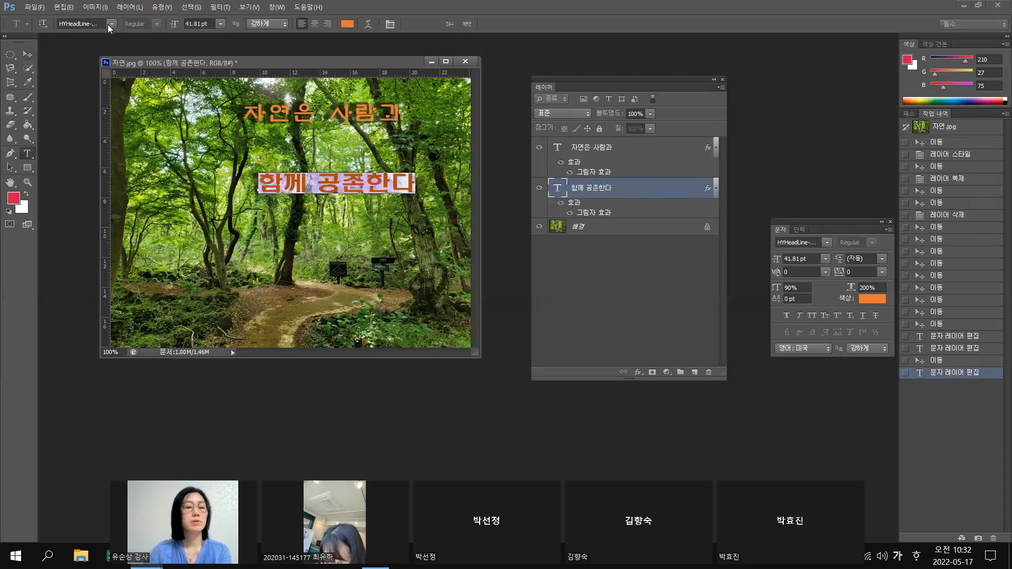
left_click(108, 23)
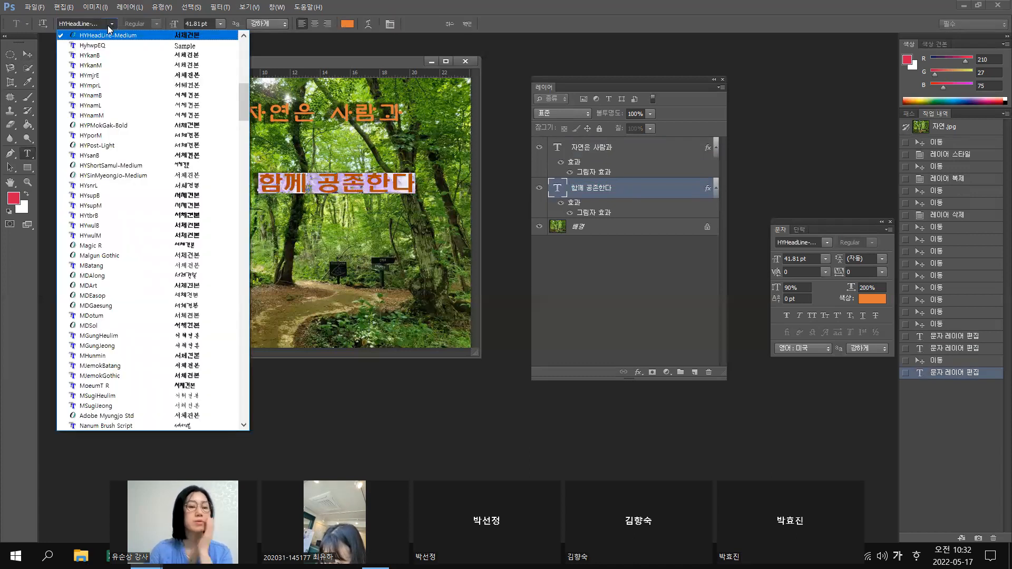
left_click(98, 215)
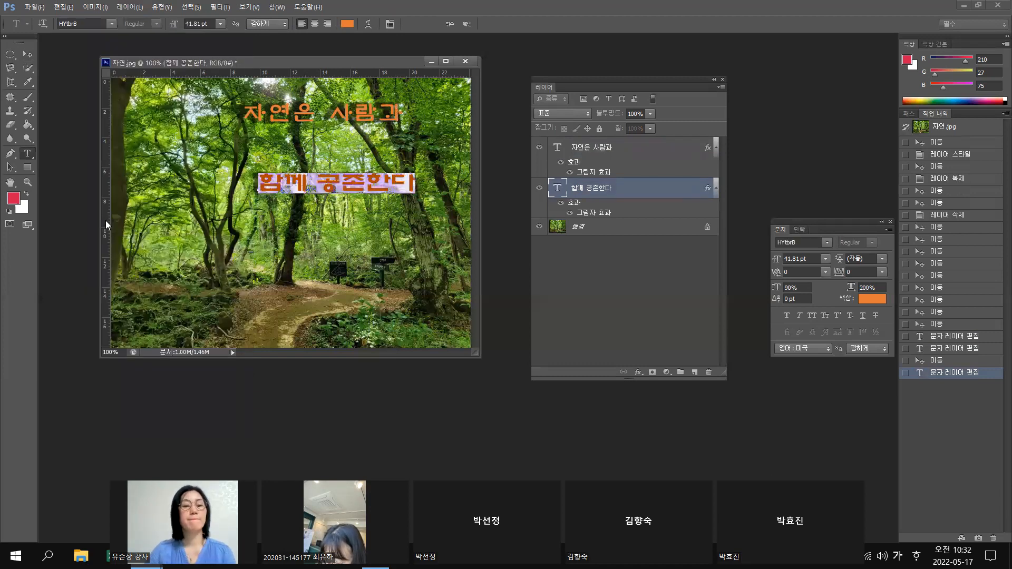
left_click(111, 23)
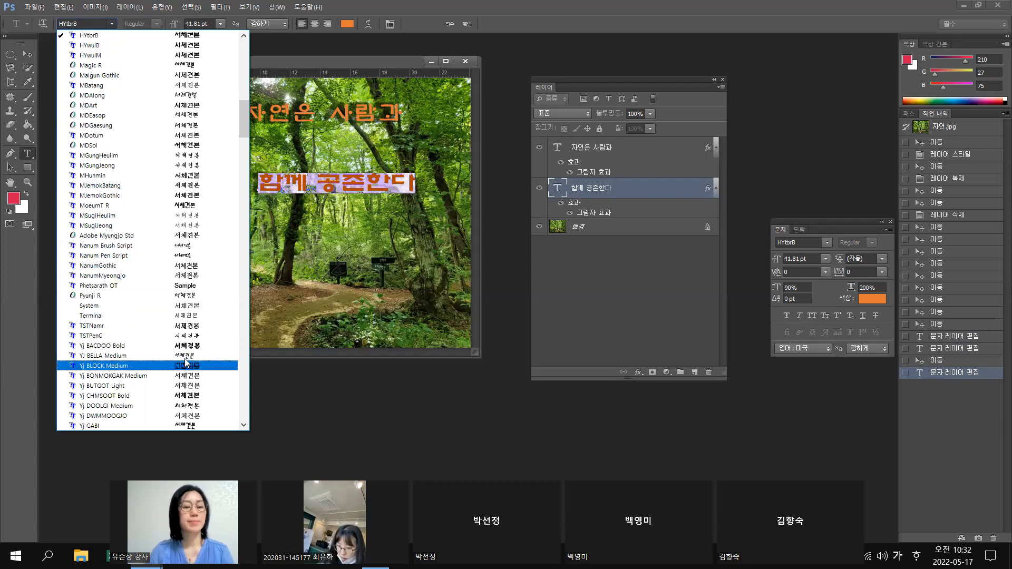
left_click(192, 150)
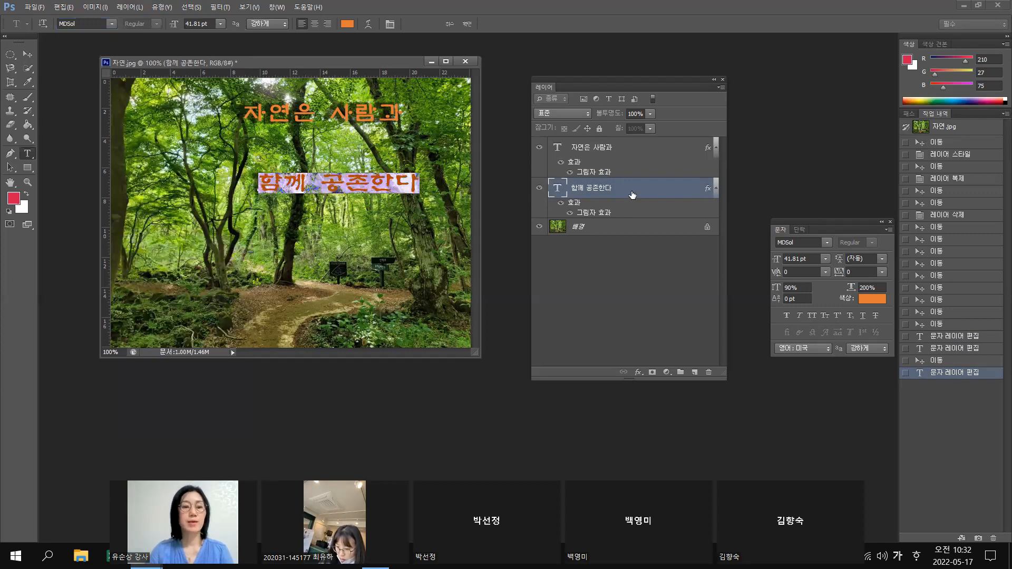
left_click(26, 54)
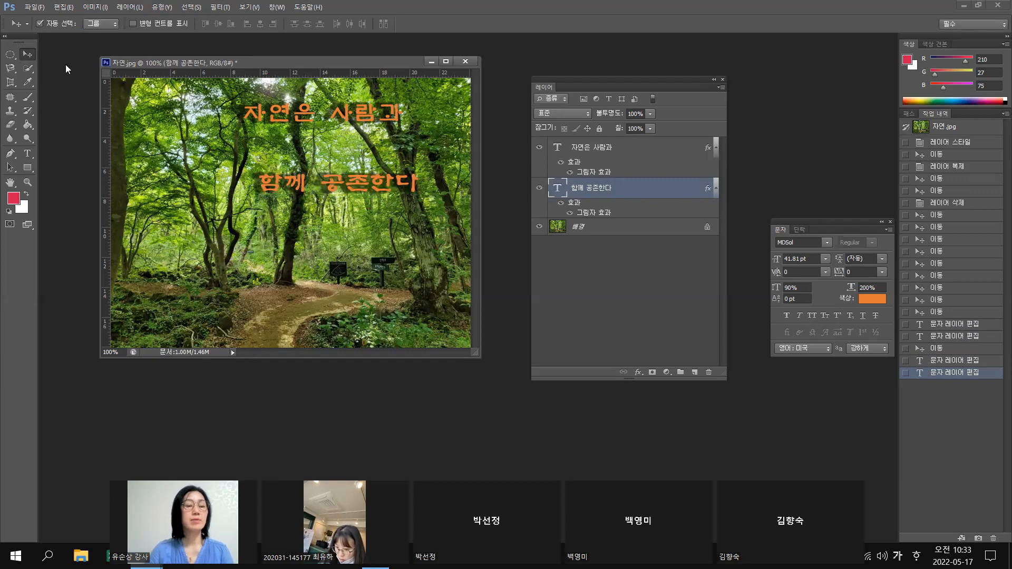
Move the 자연은 사람과 text about 3.56 cm left and 1.09 cm down, and select the 함께 공존한다 text in the photo
left_click(306, 117)
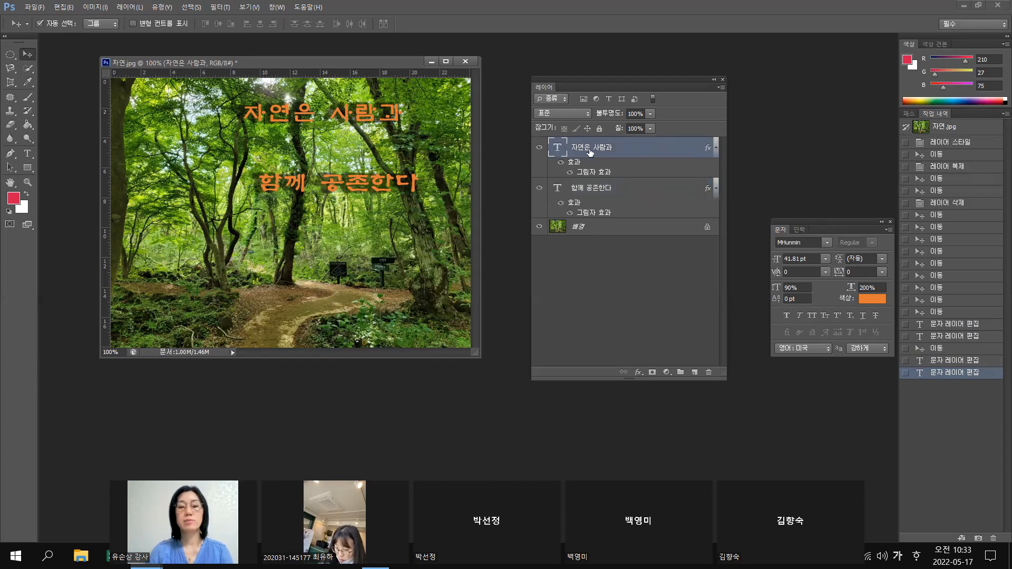
left_click_drag(319, 129, 270, 146)
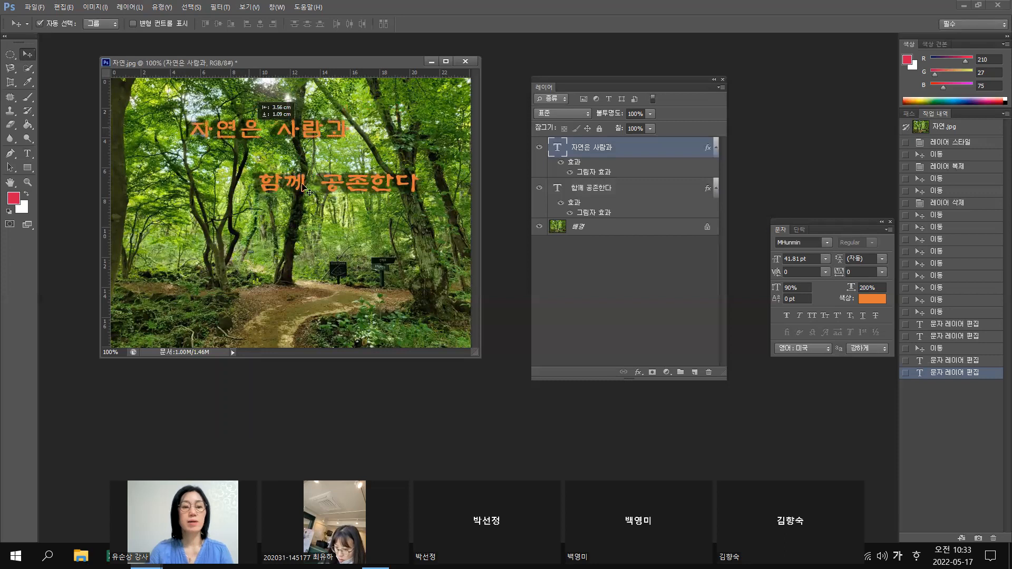
left_click(303, 189)
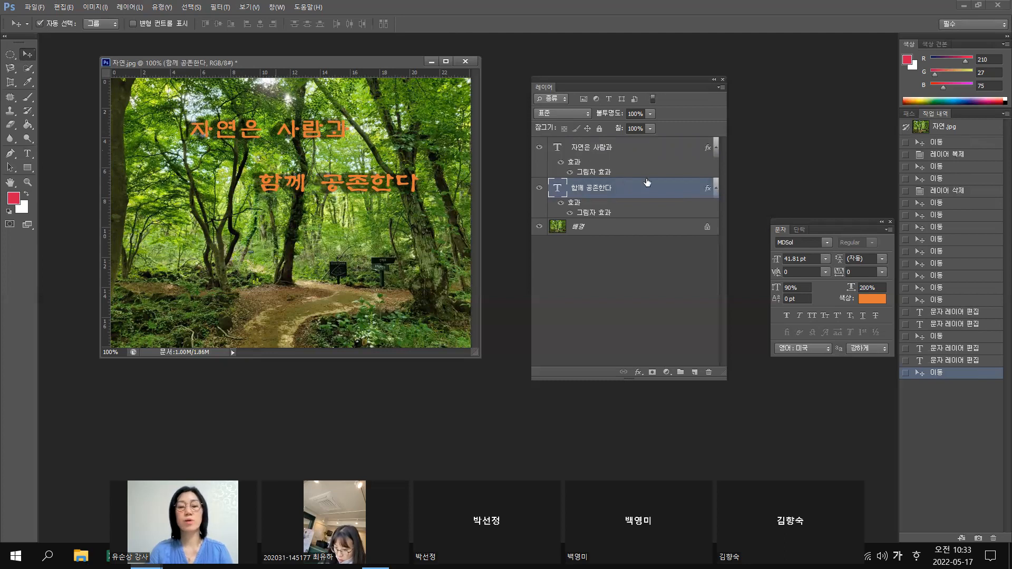
Delete the 함께 공존한다 text layer
left_click(599, 150)
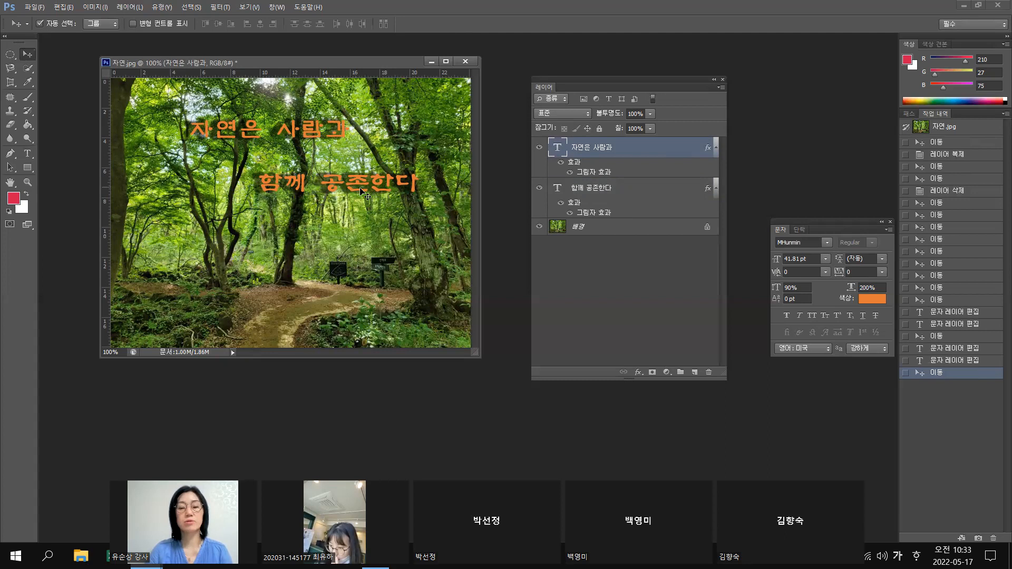
left_click(573, 189)
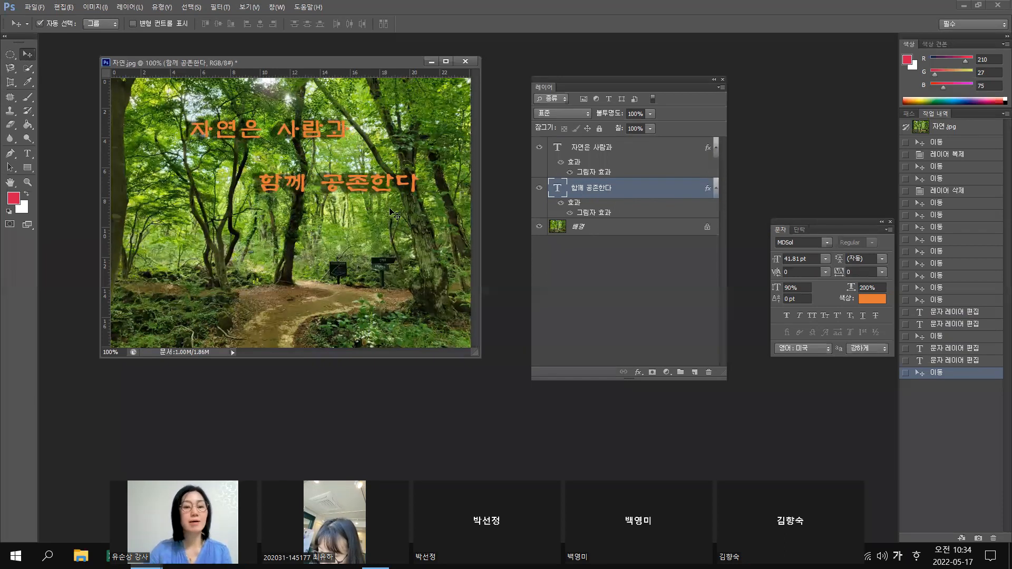
left_click_drag(642, 187, 709, 372)
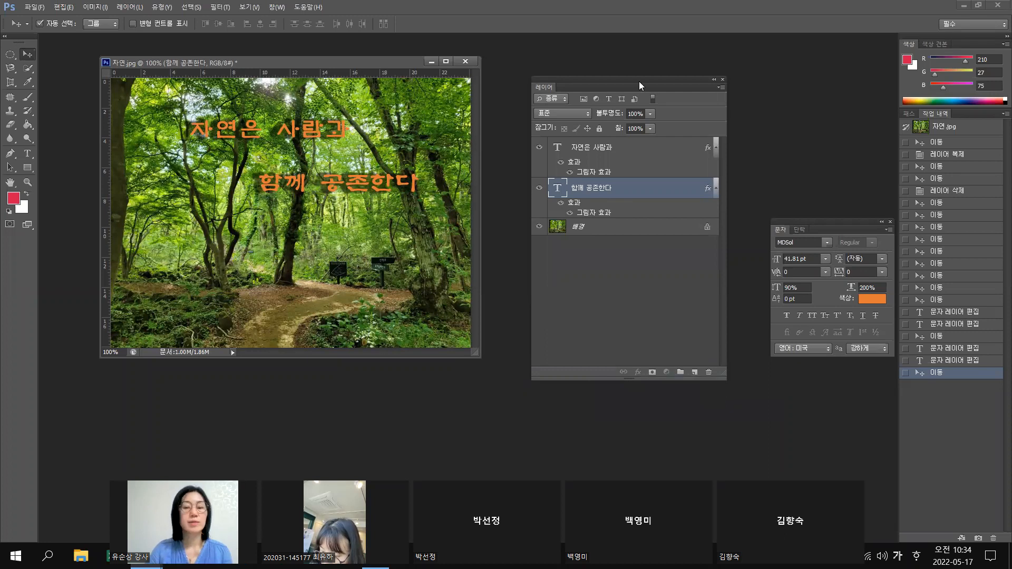
Move the 자연은 사람과 text right toward the middle of the photo and place a duplicate of it just below
left_click(599, 152)
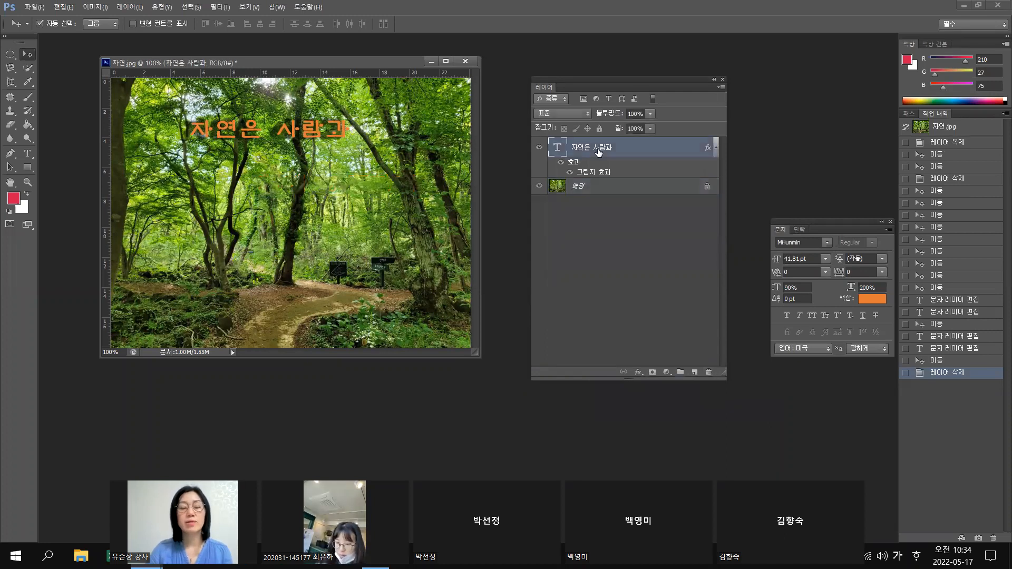
left_click_drag(349, 117, 360, 138)
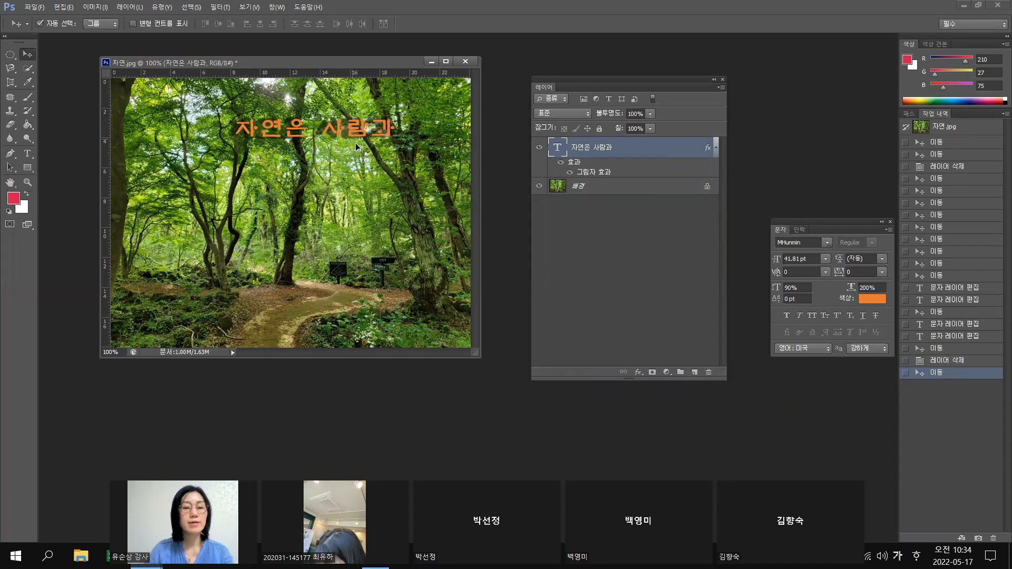
left_click_drag(352, 130, 365, 193, "alt")
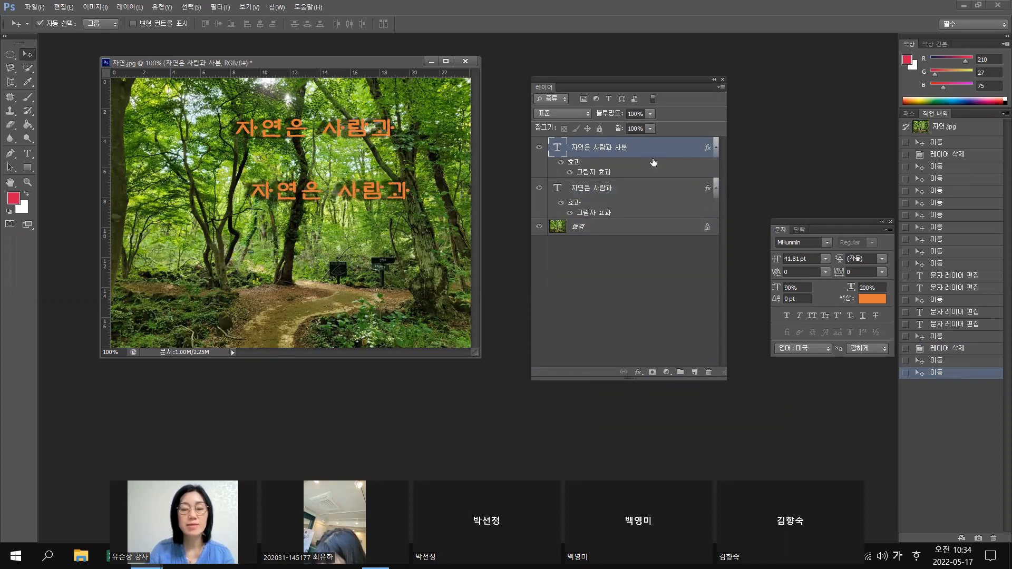
Reword the lower duplicate text as 함께 공존한다 and commit the edit
double_click(557, 146)
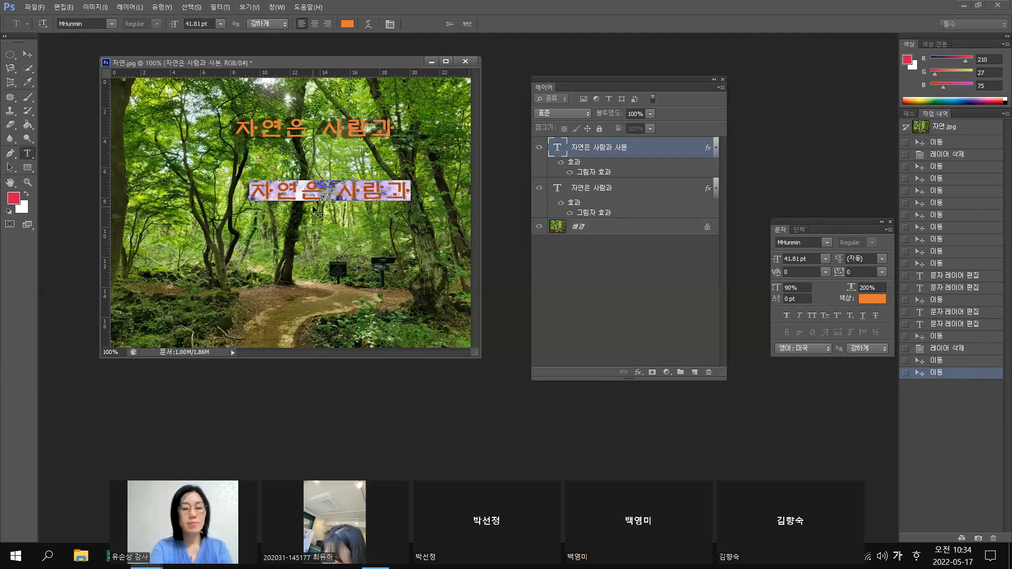
type("함께")
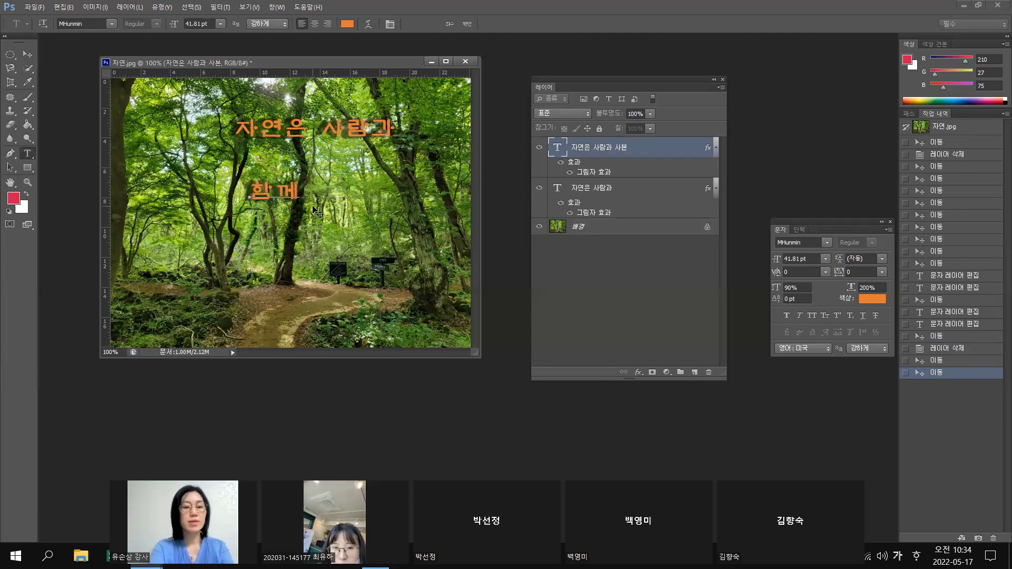
type(" 공존한다")
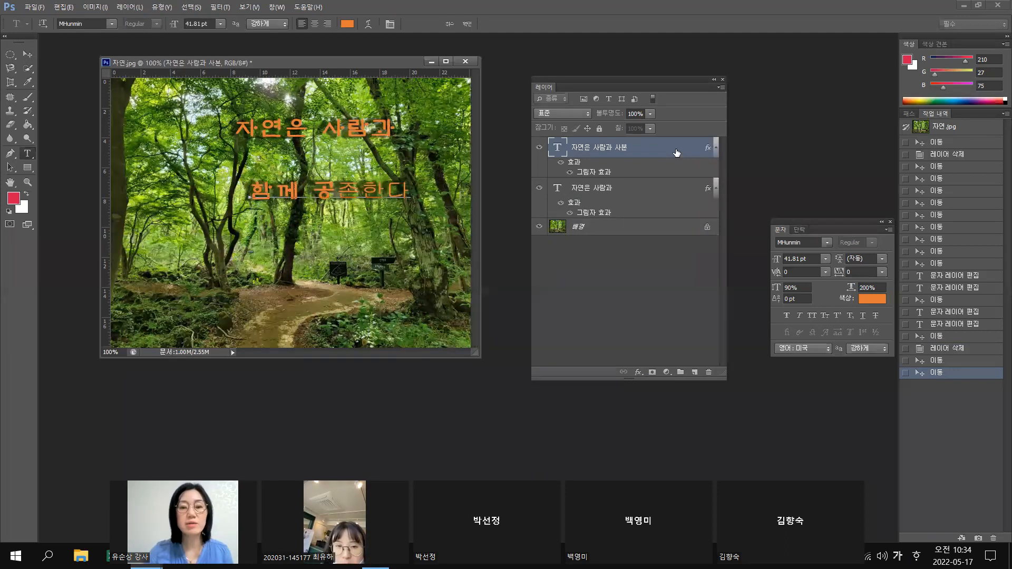
left_click(676, 151)
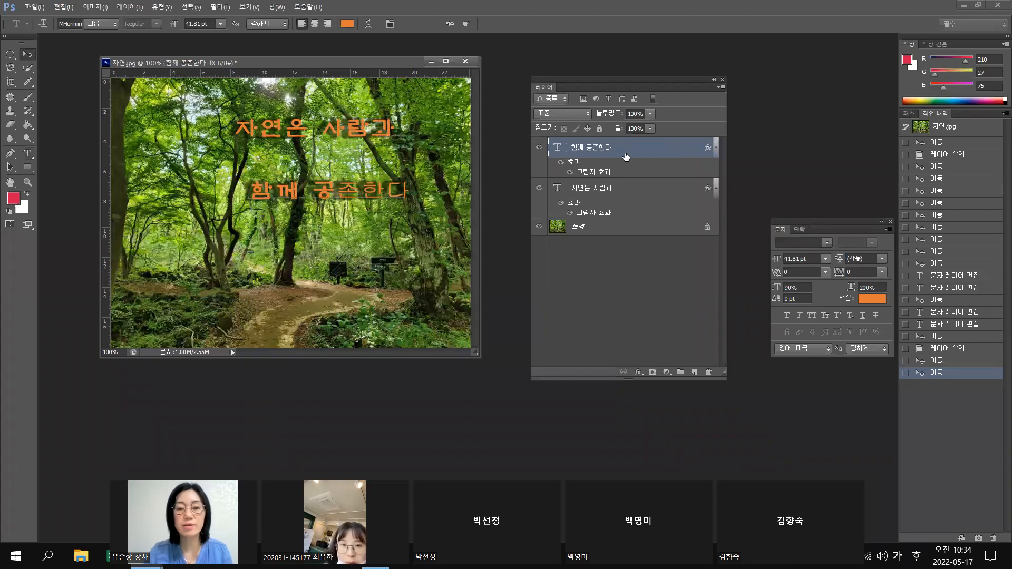
Move the 함께 공존한다 text down onto the forest path in the lower part of the photo
key("v")
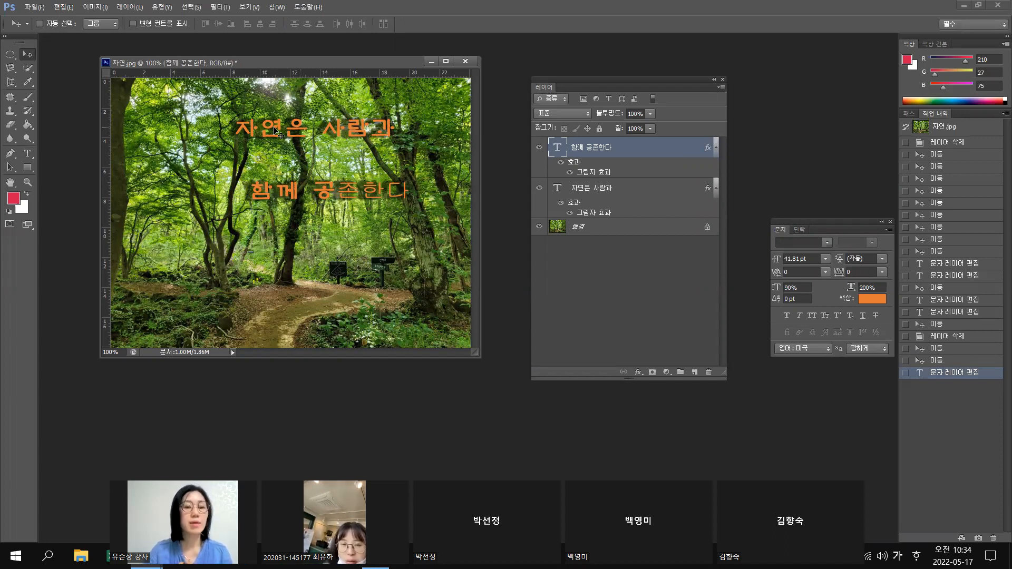
left_click_drag(243, 169, 258, 211)
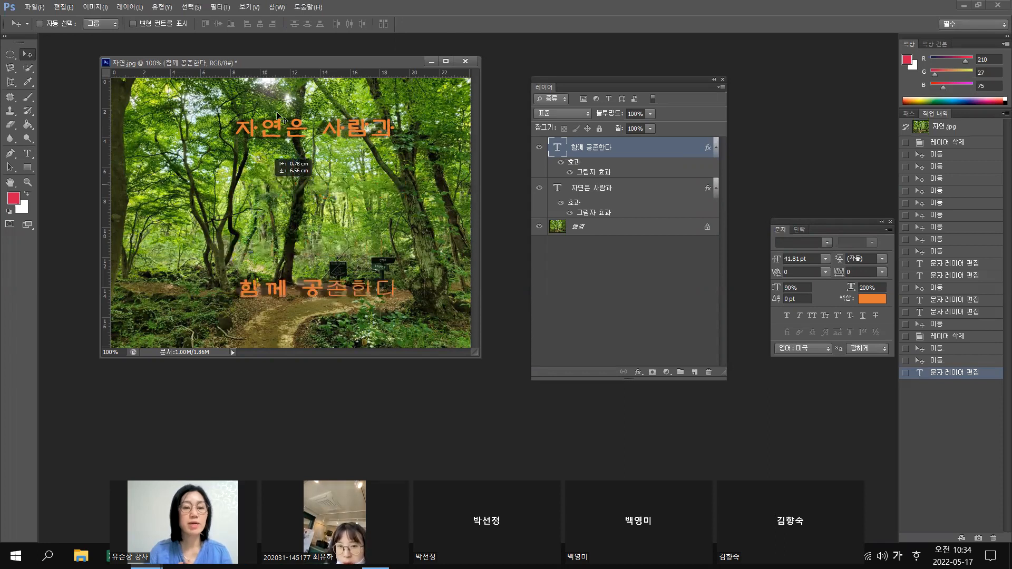
mouse_move(274, 120)
left_mouse_down()
mouse_move(272, 106)
mouse_move(267, 123)
left_mouse_up()
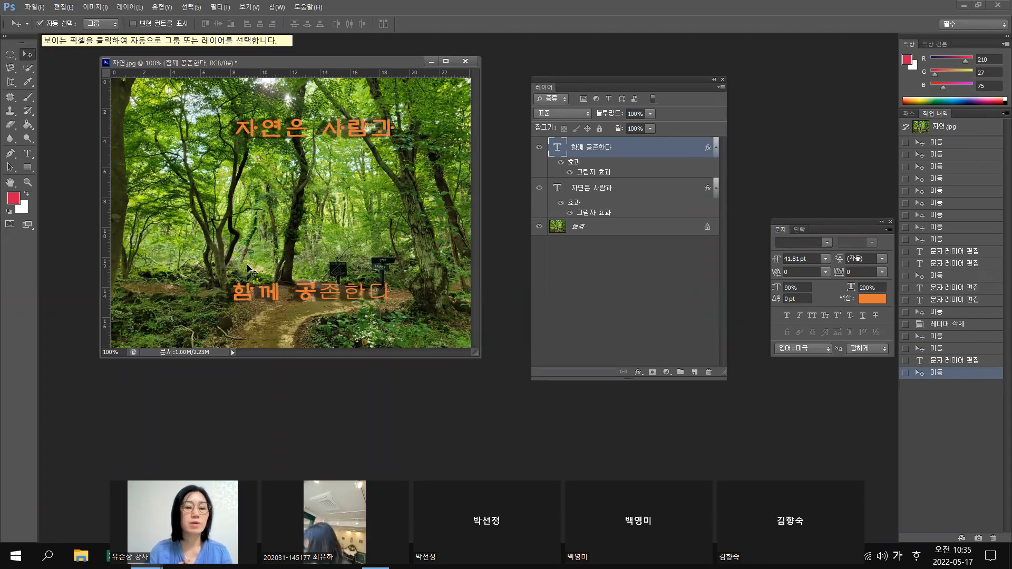
With auto-select on, move the 자연은 사람과 text down and left, and bring the 함께 공존한다 text up beneath it
left_click_drag(278, 127, 253, 163)
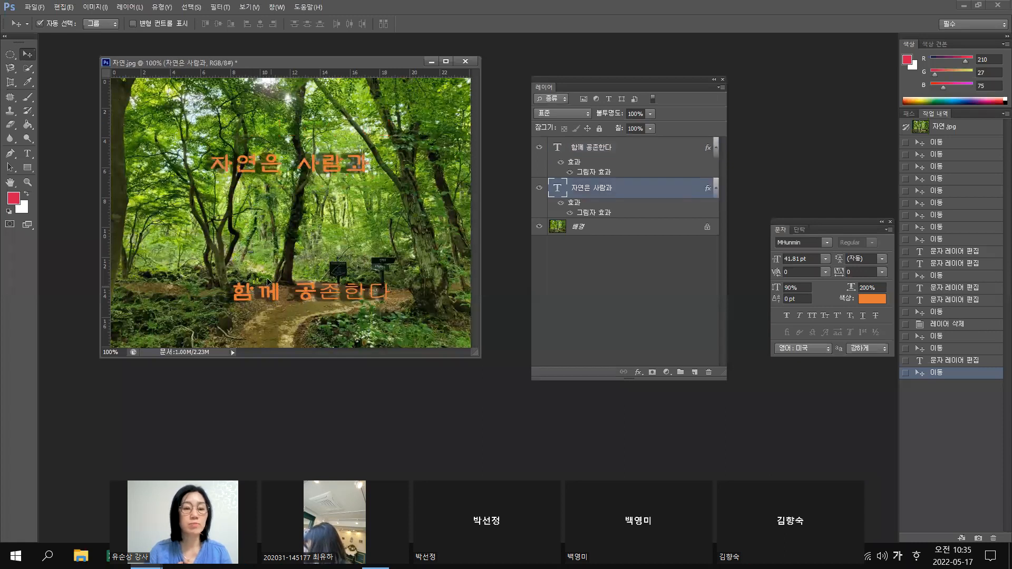
left_click_drag(272, 289, 269, 236)
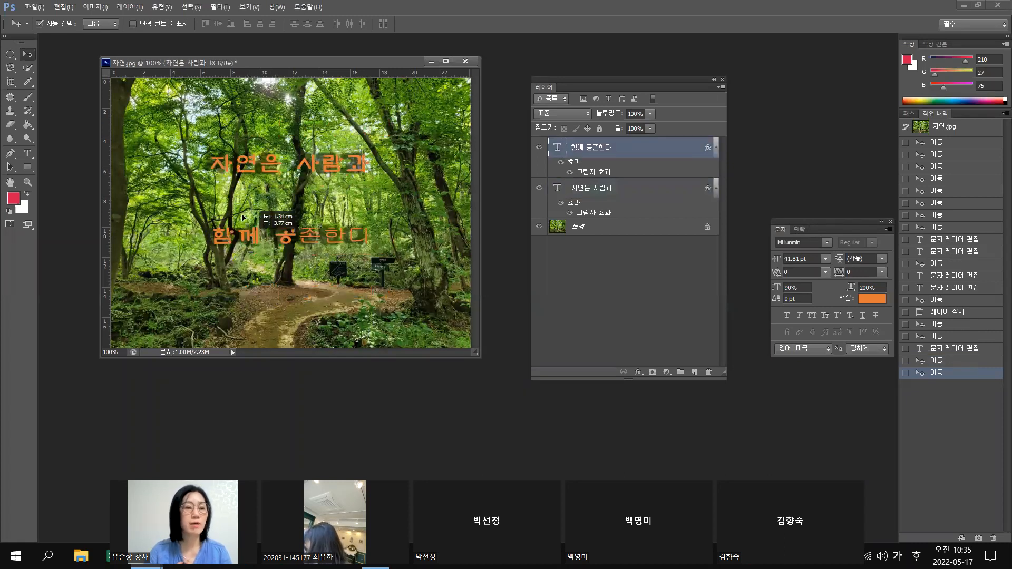
Turn off auto-select, nudge the 함께 공존한다 text left and down, and move the 자연은 사람과 layer slightly higher
left_click(40, 23)
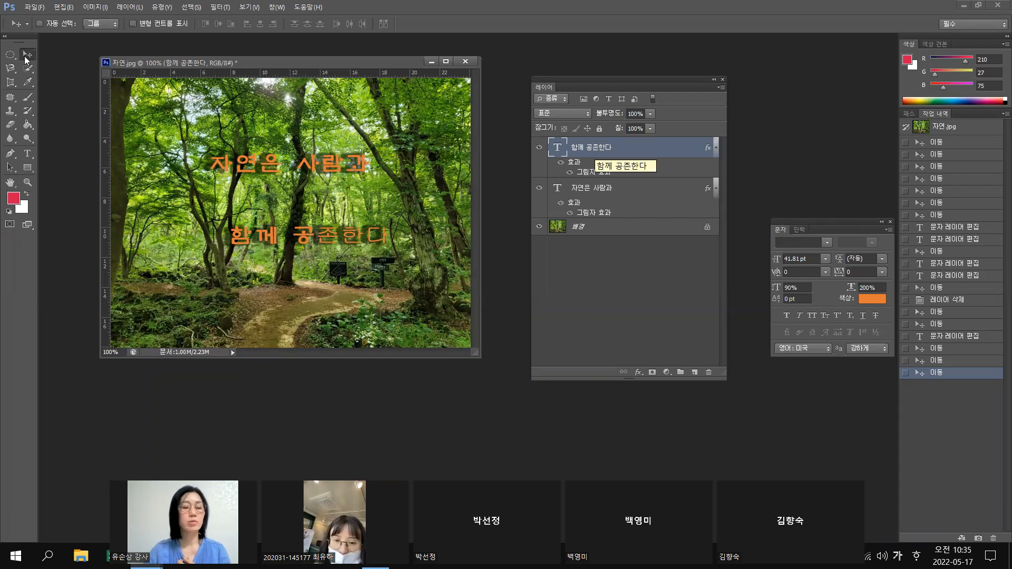
mouse_move(272, 240)
left_mouse_down()
mouse_move(239, 260)
mouse_move(256, 245)
left_mouse_up()
left_click_drag(310, 170, 318, 169)
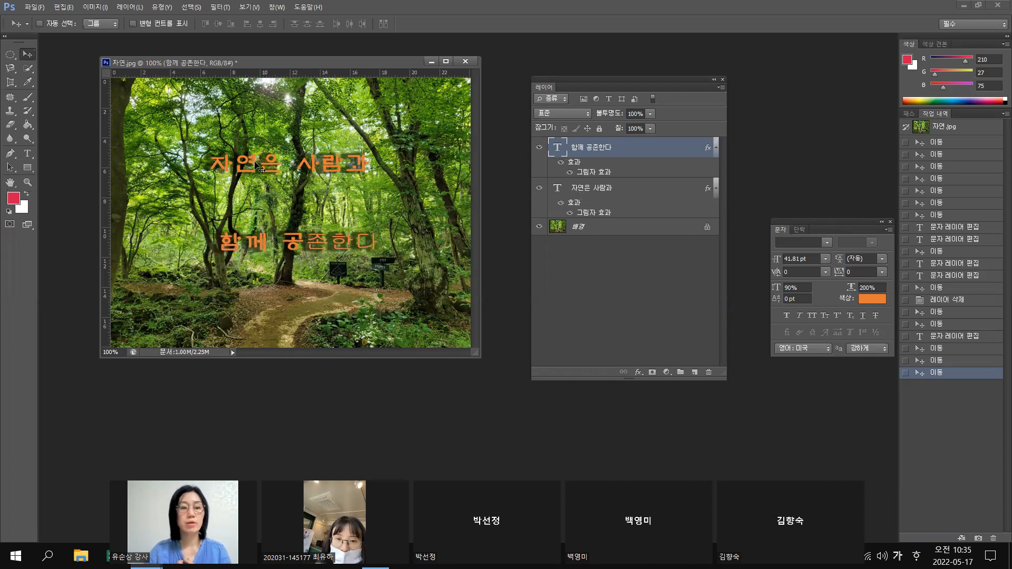
left_click(597, 194)
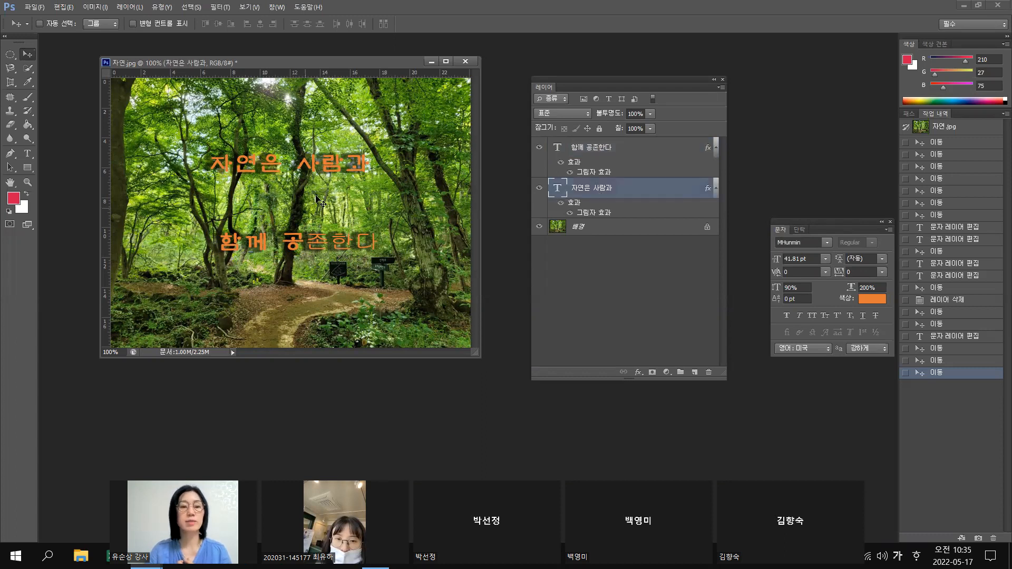
left_click_drag(379, 145, 355, 180)
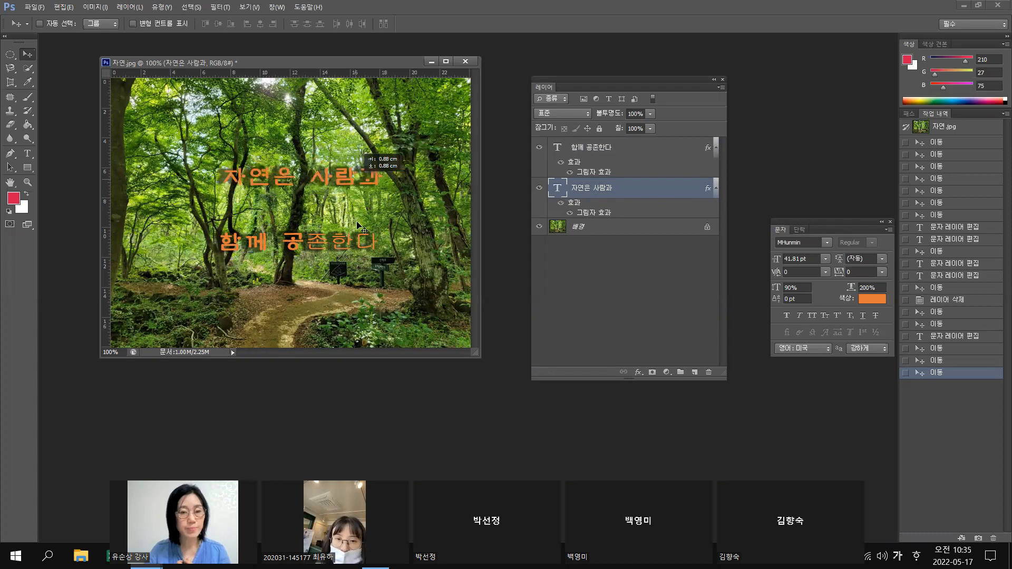
left_click_drag(337, 249, 323, 220)
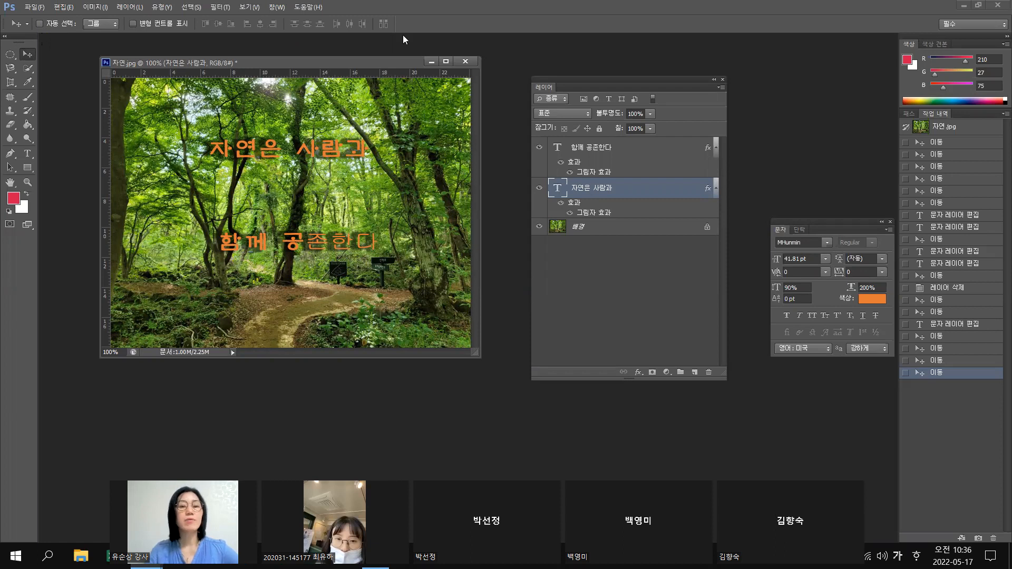
Enlarge the 함께 공존한다 text with Free Transform to about 100.37% width and 136.58% height
double_click(557, 147)
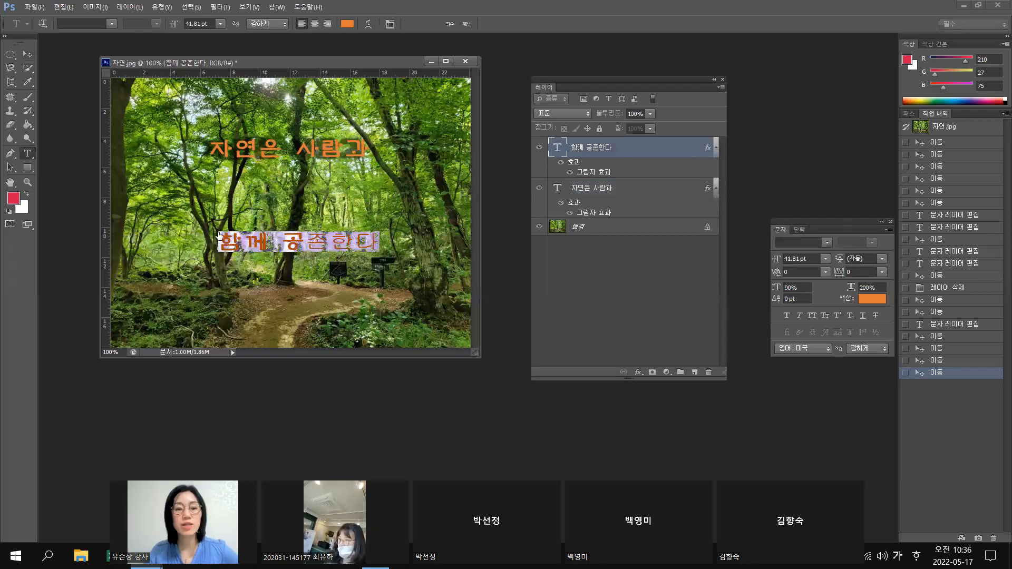
key("ctrl+Return")
key("ctrl+t")
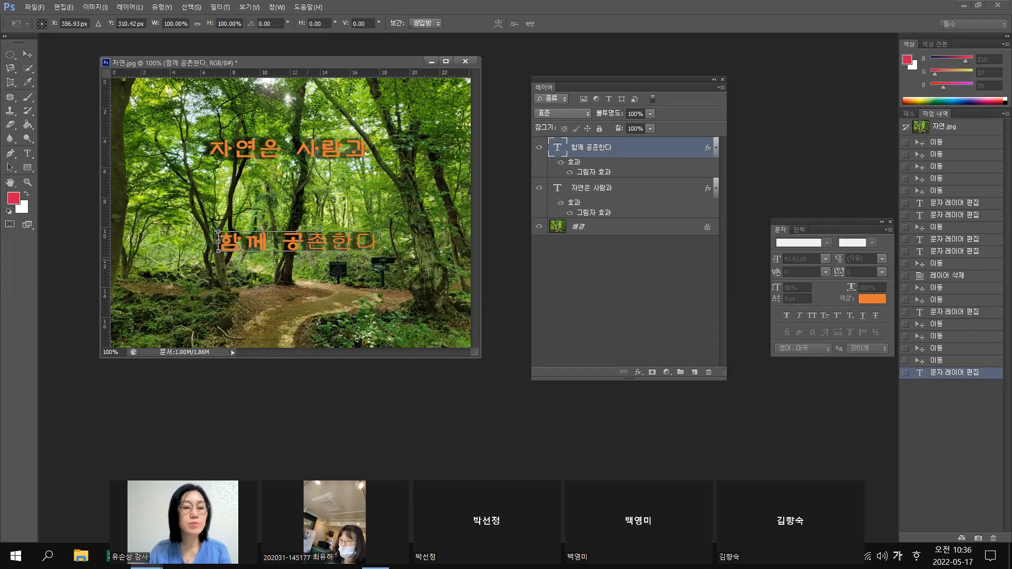
left_click_drag(218, 230, 193, 205)
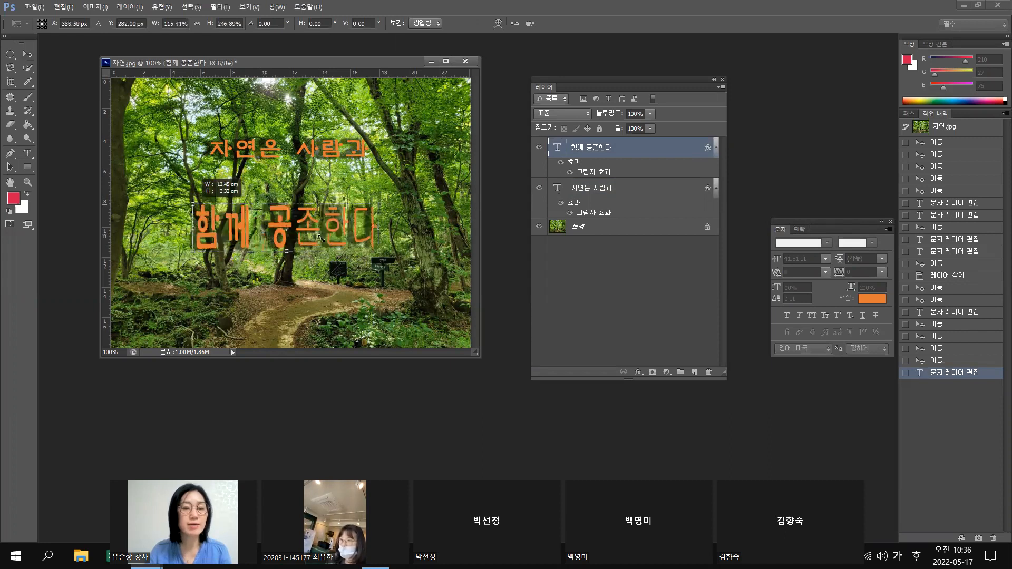
key("ctrl+z")
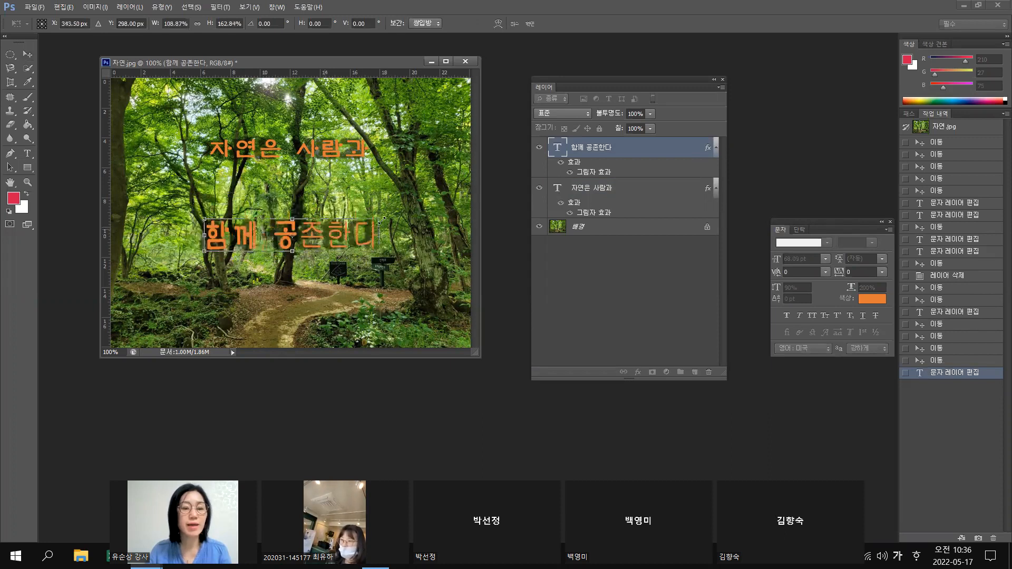
mouse_move(379, 220)
left_mouse_down()
mouse_move(353, 233)
mouse_move(371, 223)
left_mouse_up()
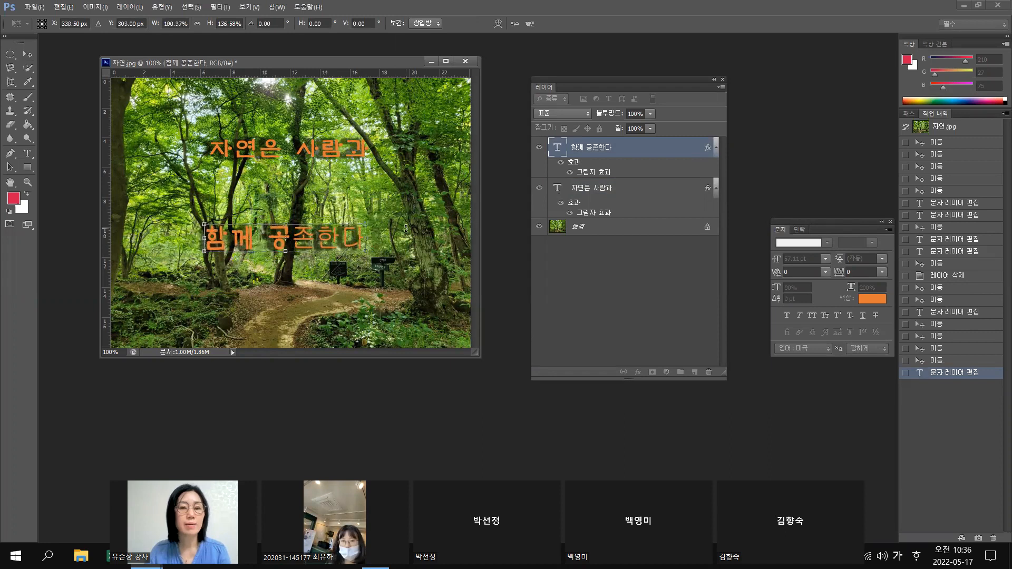
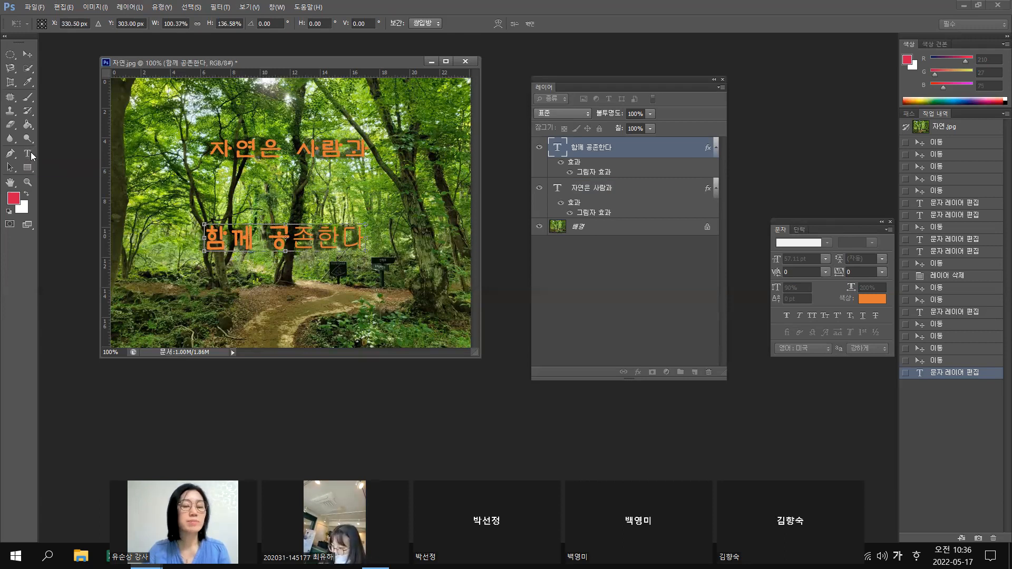
left_click(29, 153)
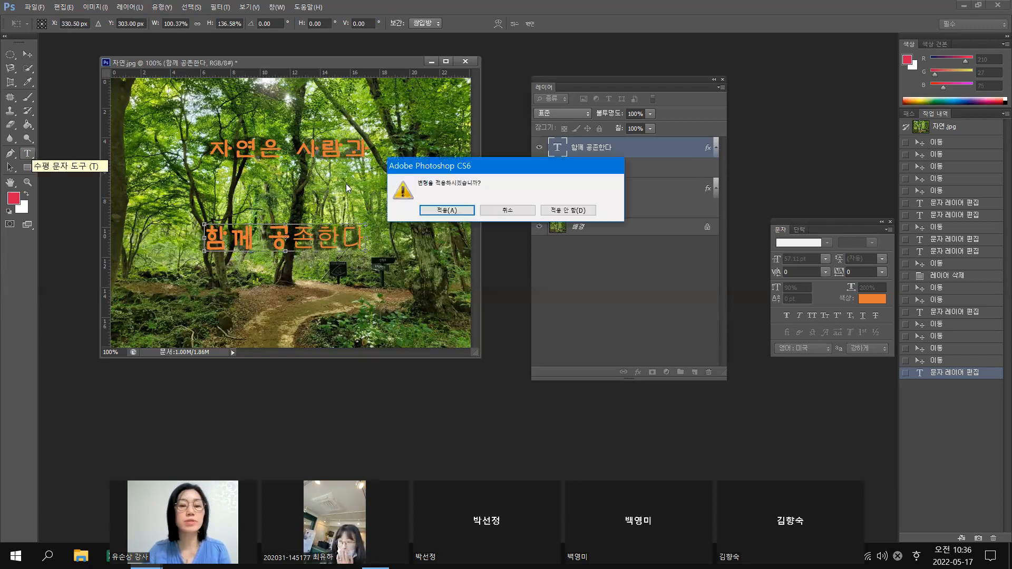
left_click(520, 208)
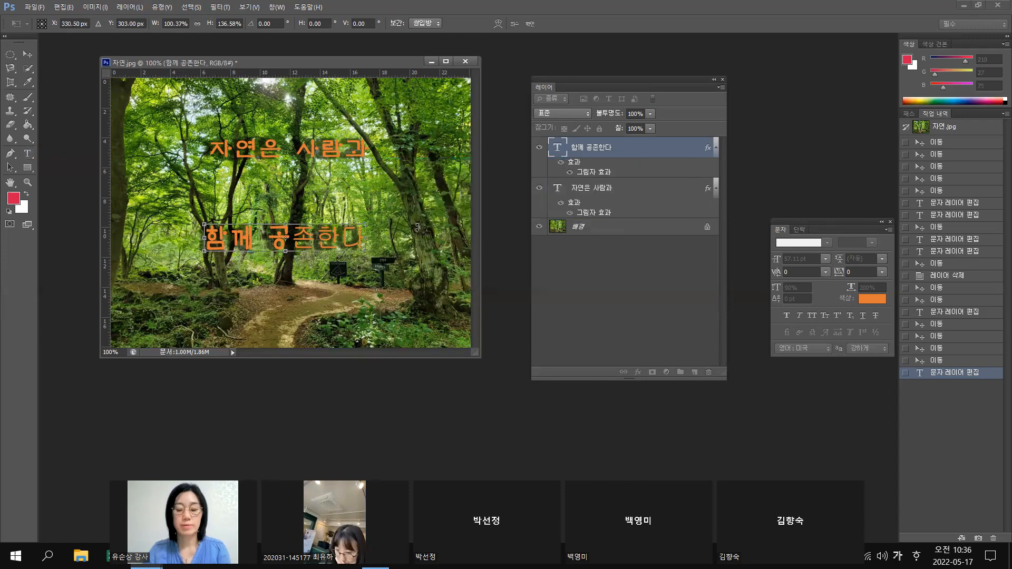
Show the Type tool variants, deselect all layers and switch to the Move tool
left_click(26, 155)
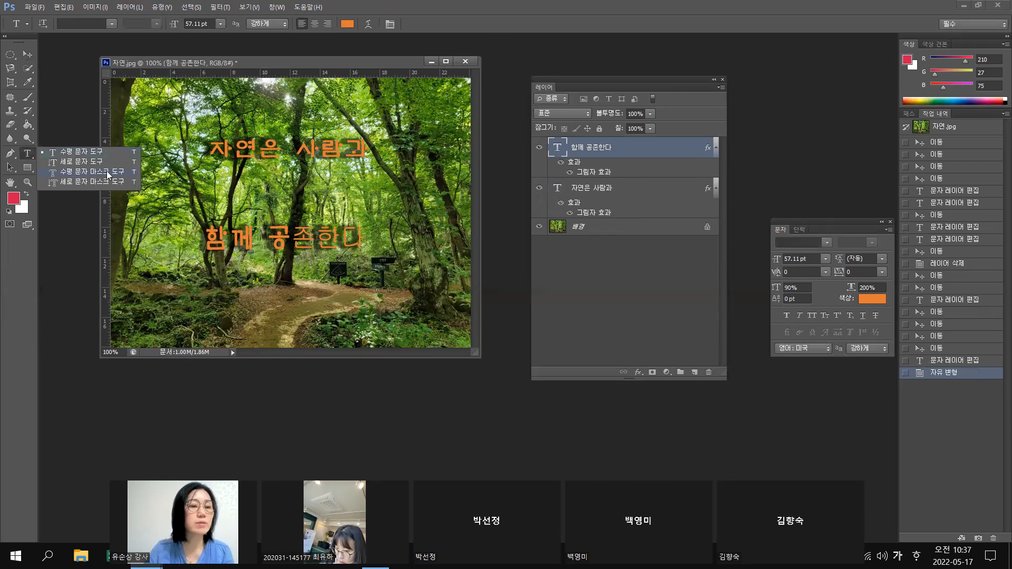
left_click(636, 270)
left_click(644, 261)
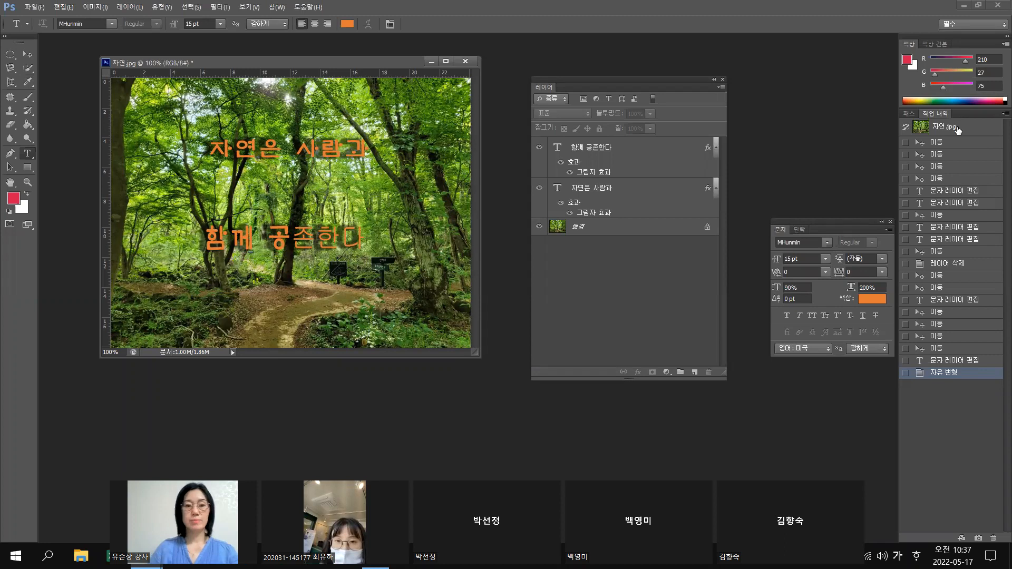
left_click(28, 54)
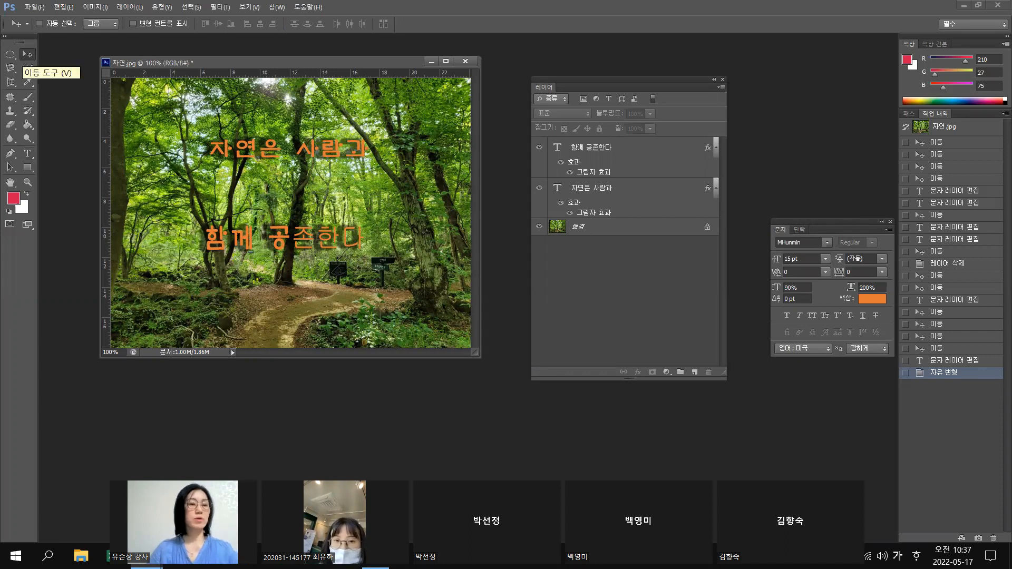
key("ctrl+1")
left_click(56, 57)
left_click_drag(45, 53, 78, 47)
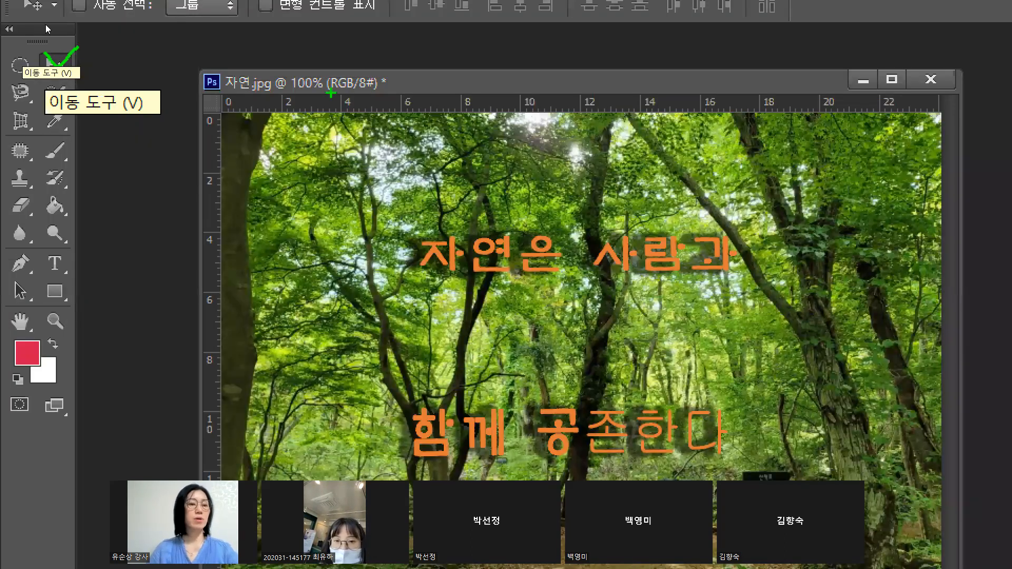
key("Escape")
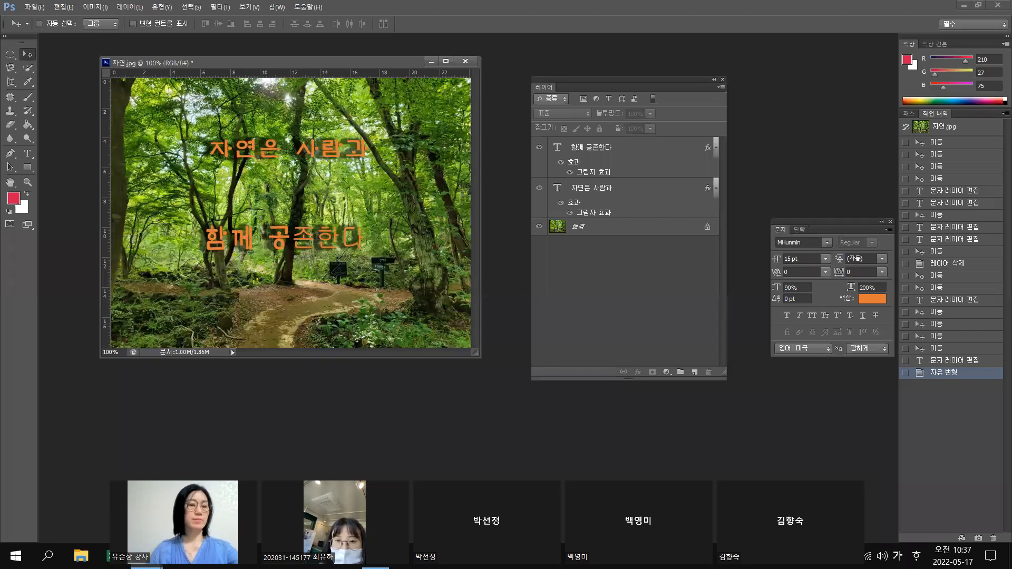
key("ctrl+1")
left_click(41, 157)
mouse_move(71, 128)
left_mouse_down()
mouse_move(80, 132)
mouse_move(48, 138)
left_mouse_up()
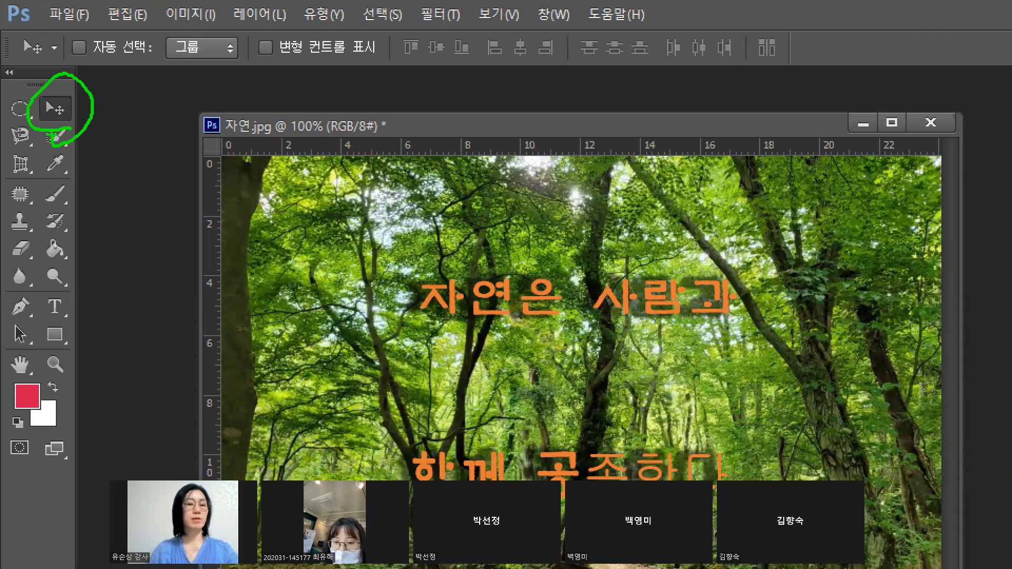
left_click_drag(67, 33, 102, 21)
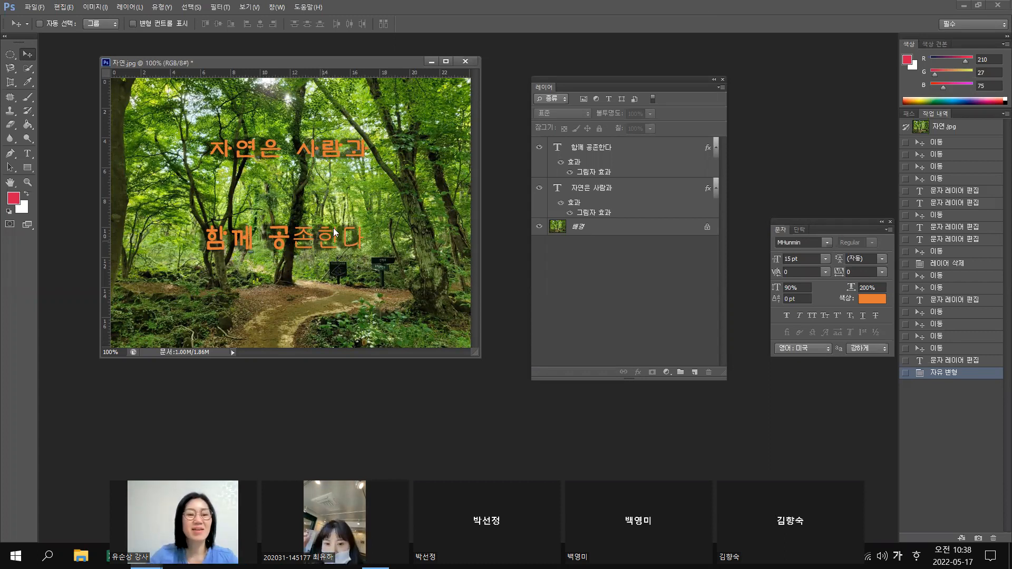
left_click(292, 240)
left_click(473, 211)
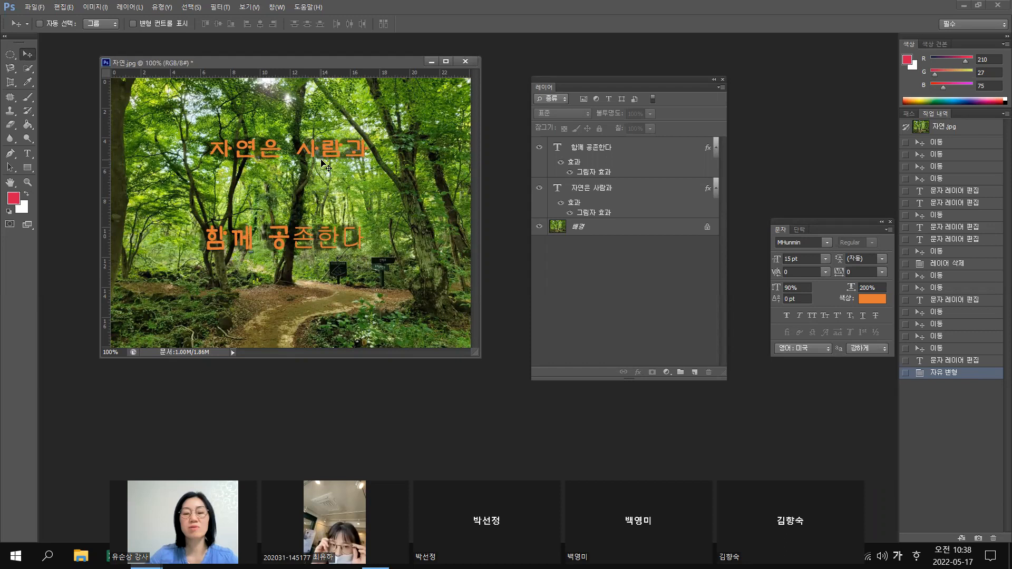
Delete the enlarged 함께 공존한다 text layer and confirm the deletion
left_click(642, 154)
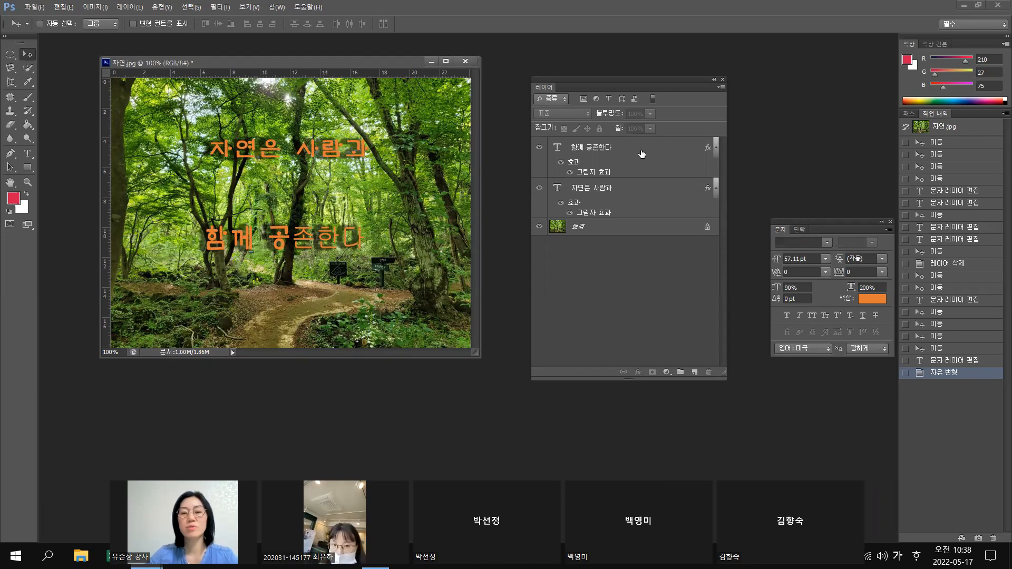
left_click(709, 371)
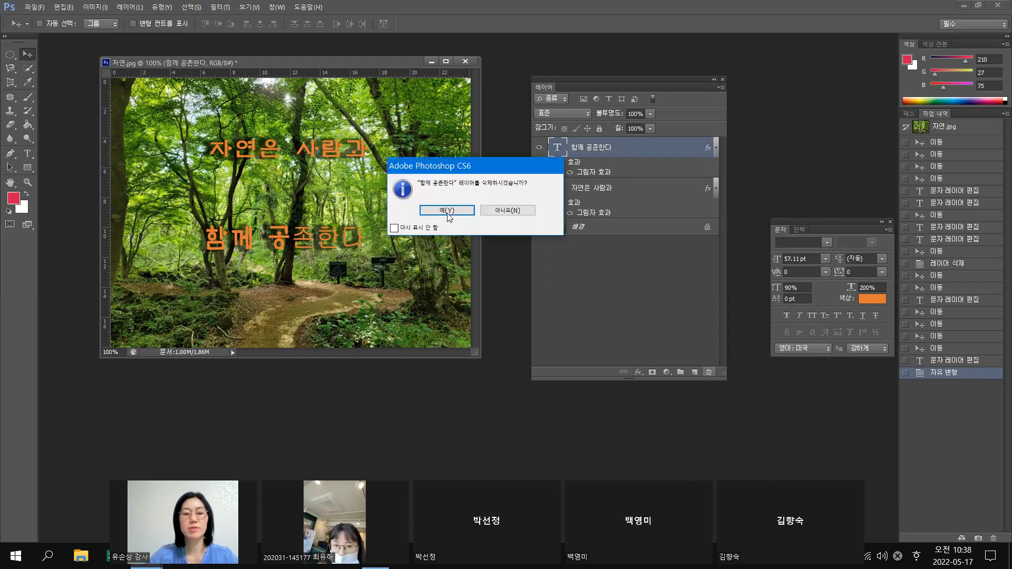
left_click(447, 211)
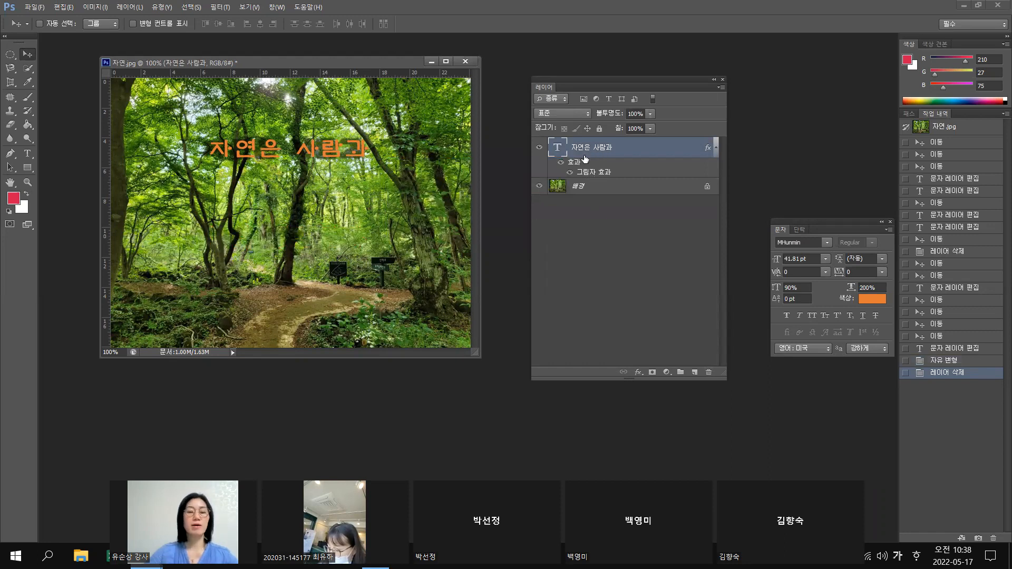
Hide the 배경 layer and move the 자연은 사람과 text slightly right and down
left_click(538, 186)
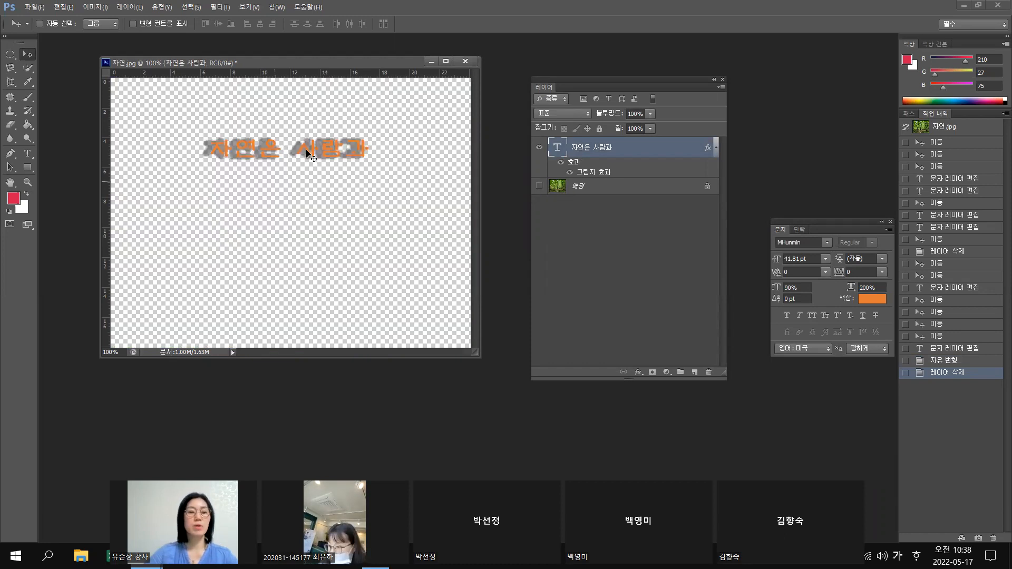
mouse_move(314, 163)
left_mouse_down()
mouse_move(344, 175)
mouse_move(323, 172)
left_mouse_up()
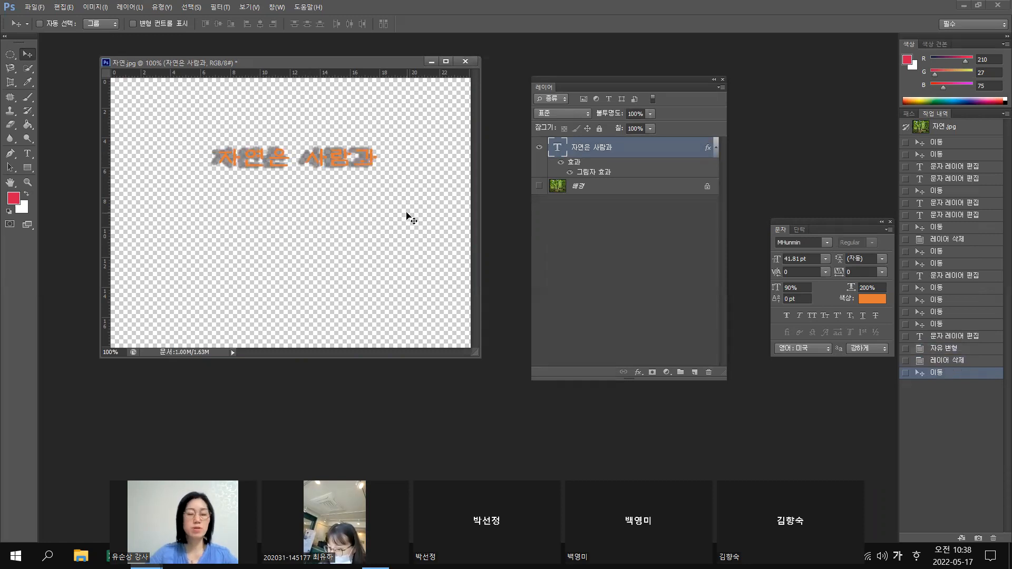
Show the 배경 layer again and move the 자연은 사람과 text slightly right and down
left_click(539, 187)
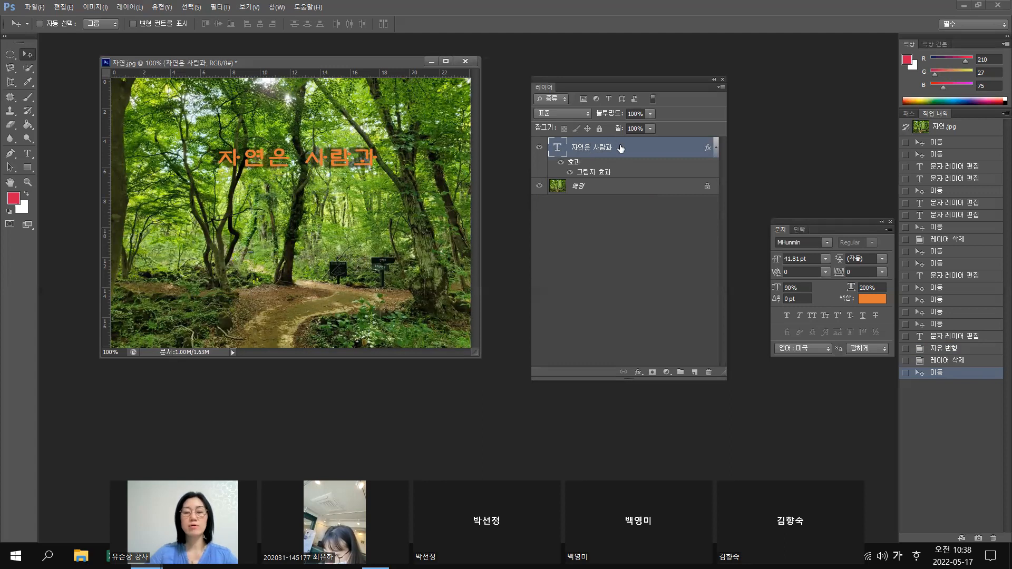
left_click_drag(272, 157, 278, 159)
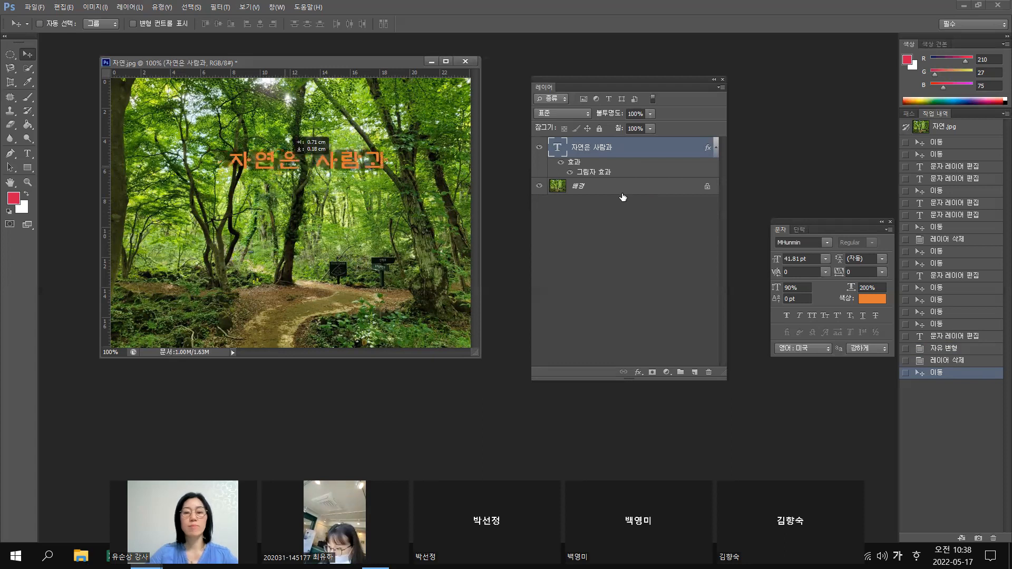
Try to move the image content with the locked 배경 layer active and dismiss the alert
left_click(590, 187)
left_click_drag(293, 165, 321, 160)
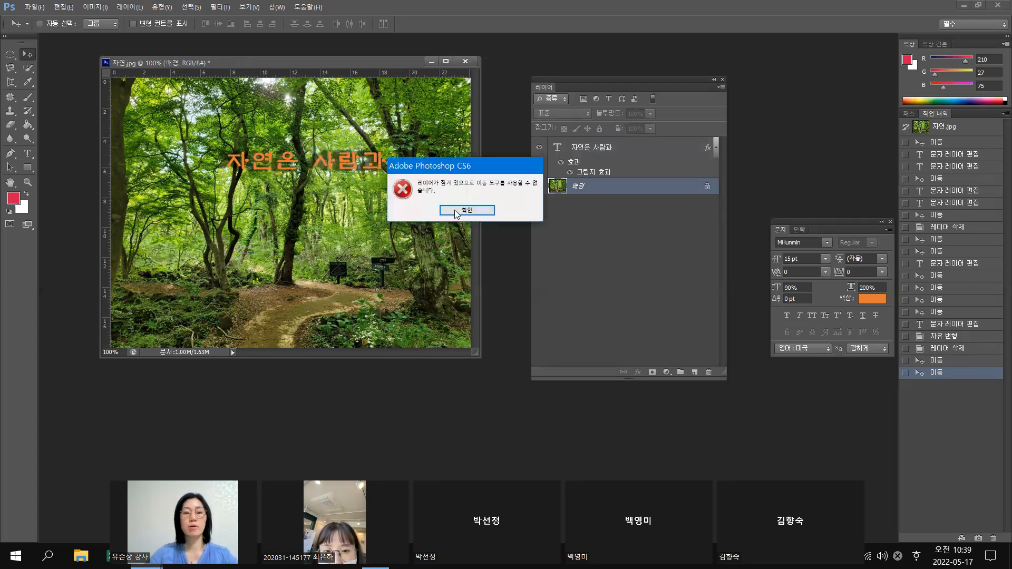
left_click(452, 212)
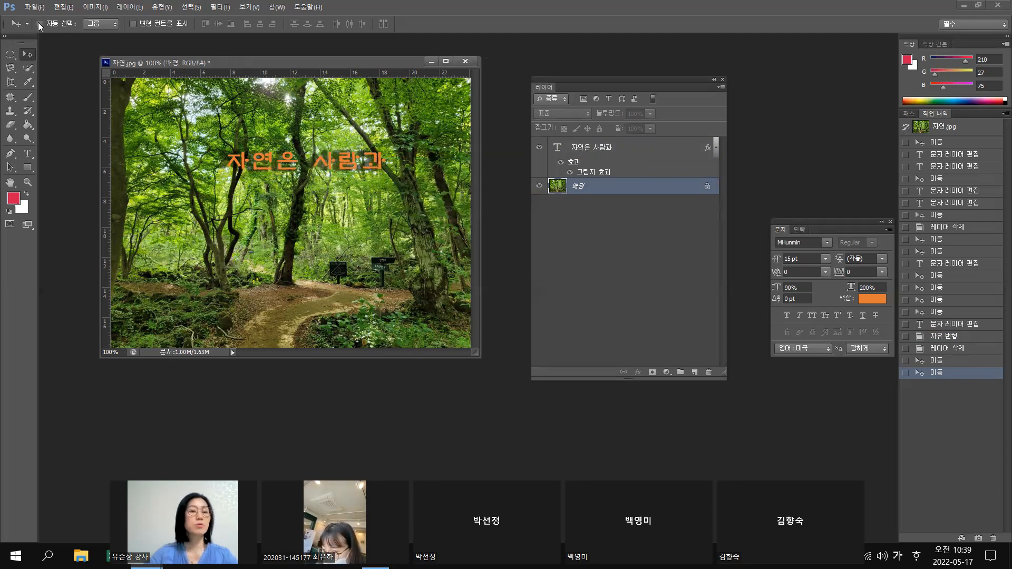
Turn on auto-select for the Move tool and reposition the 자연은 사람과 text directly, including while the 배경 layer is active
left_click_drag(255, 169, 254, 125)
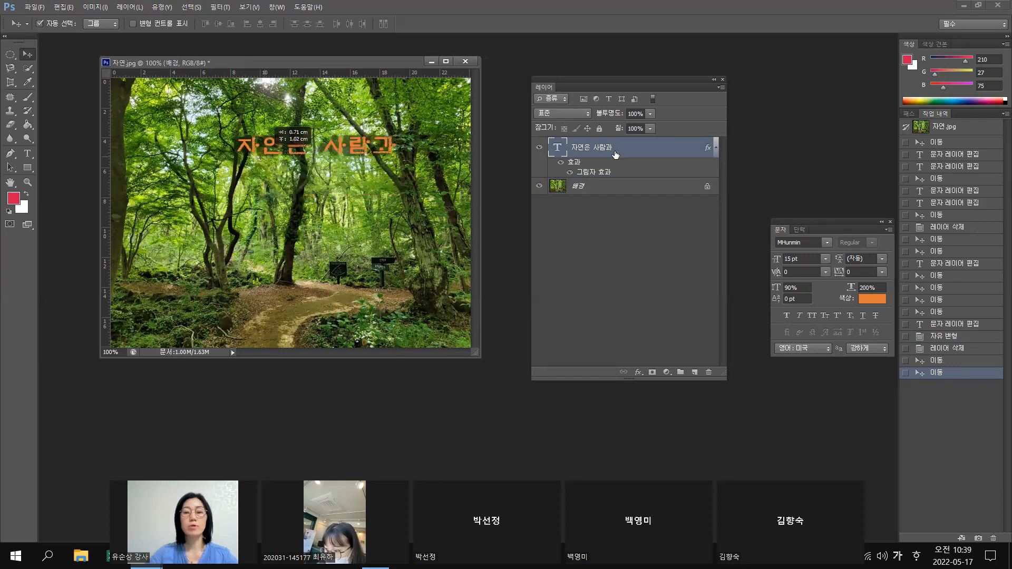
left_click(617, 192)
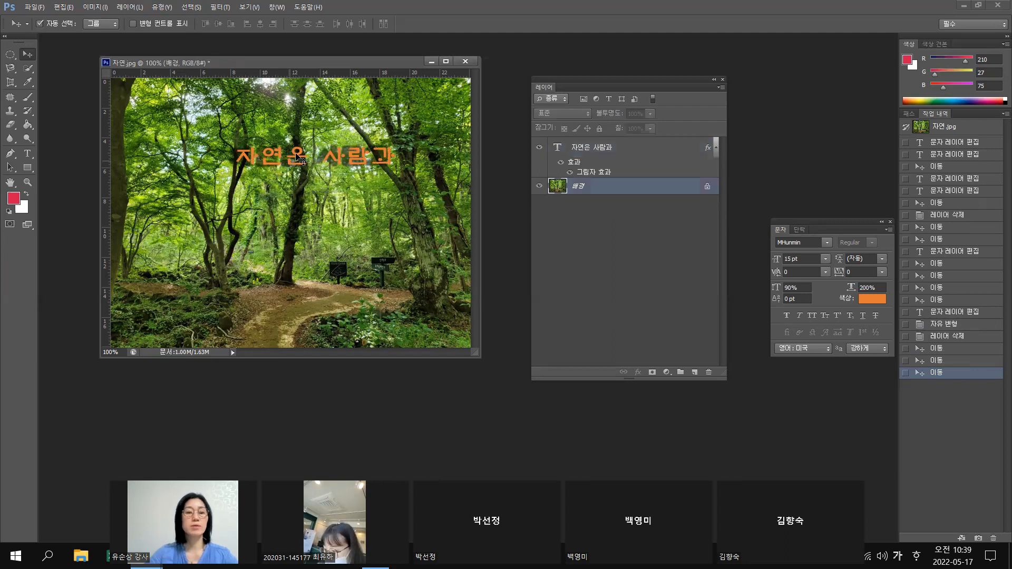
mouse_move(293, 157)
left_mouse_down()
mouse_move(299, 174)
mouse_move(289, 157)
left_mouse_up()
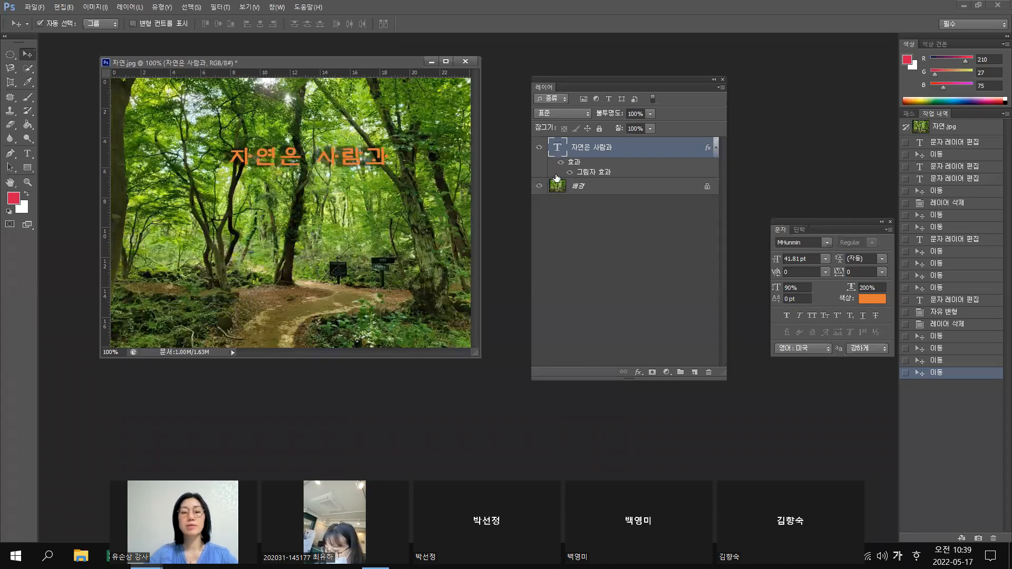
left_click_drag(310, 160, 295, 162)
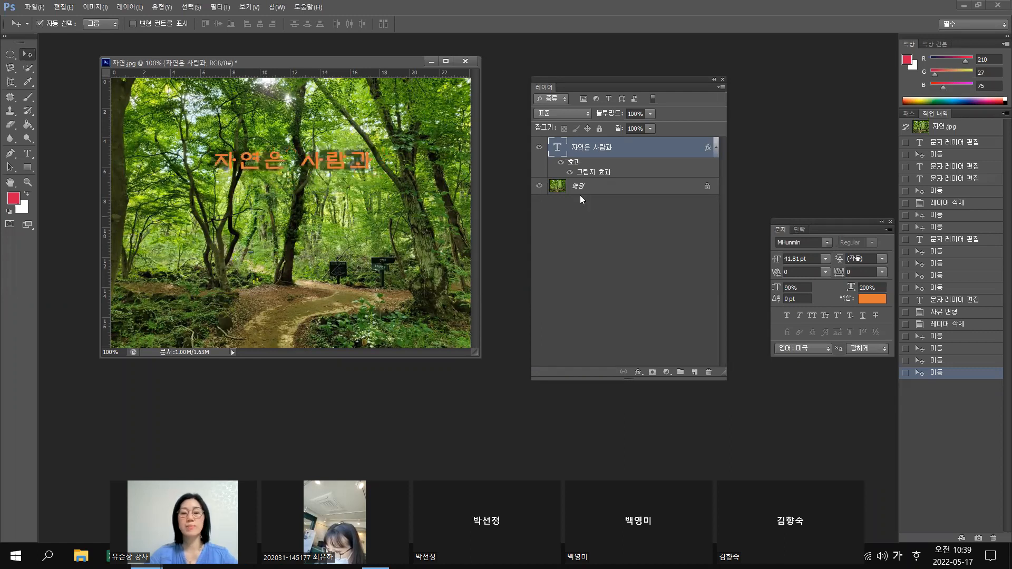
Duplicate the 자연은 사람과 text below the original and reword the copy as 함께 공존한다!
left_click(603, 184)
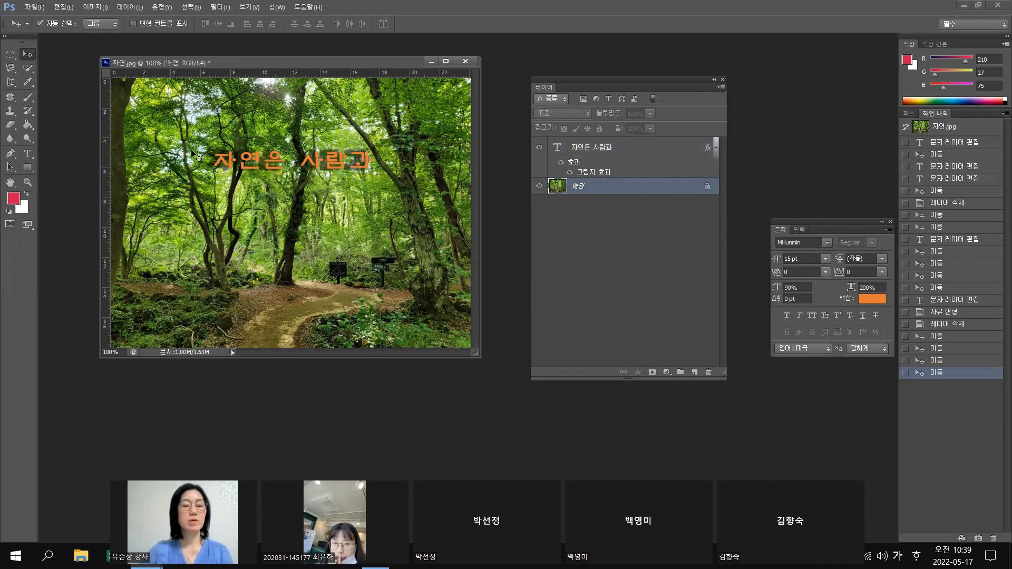
mouse_move(344, 160)
left_mouse_down()
mouse_move(376, 114)
mouse_move(356, 172)
left_mouse_up()
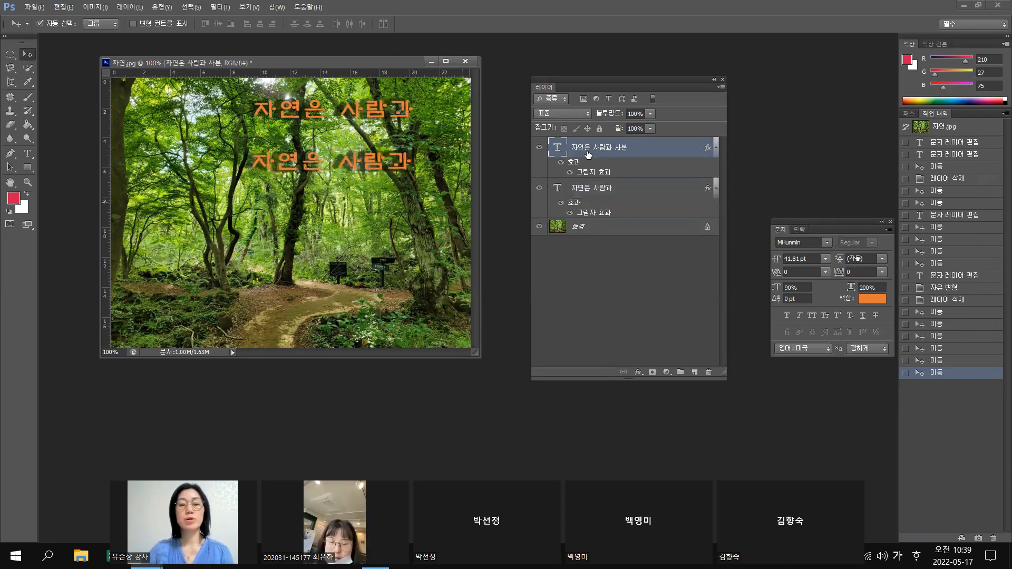
key("t")
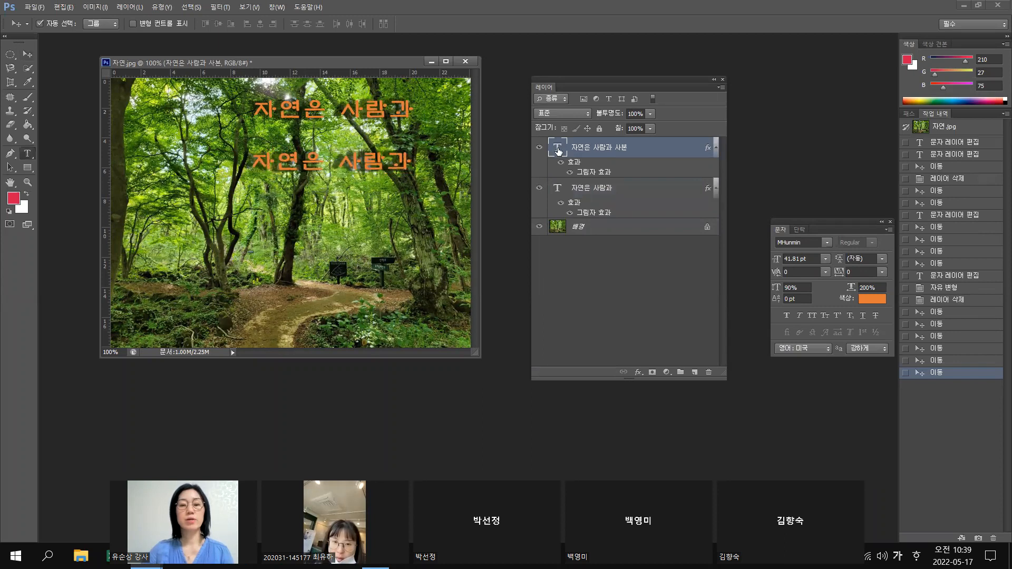
double_click(557, 147)
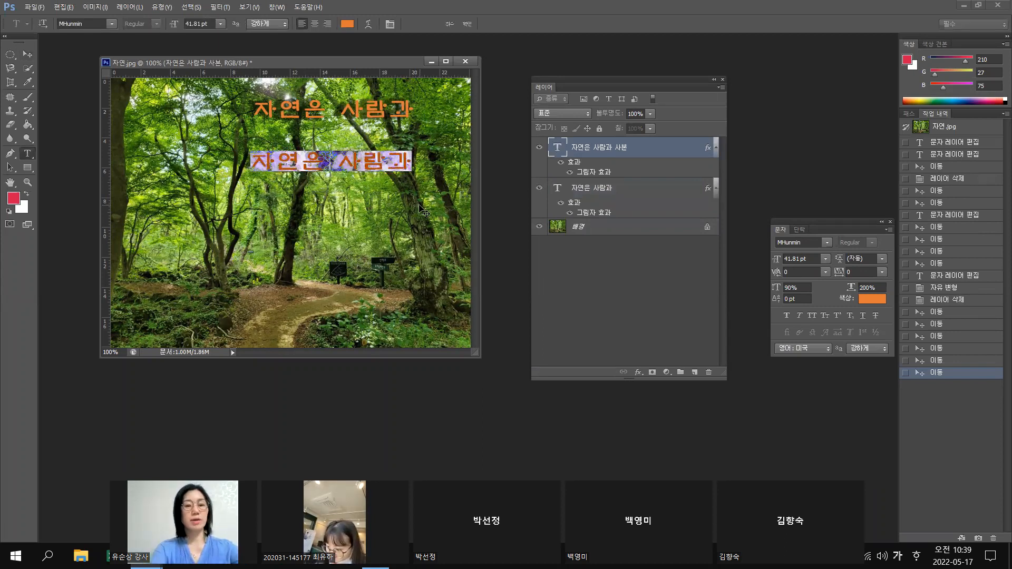
type("함께 공")
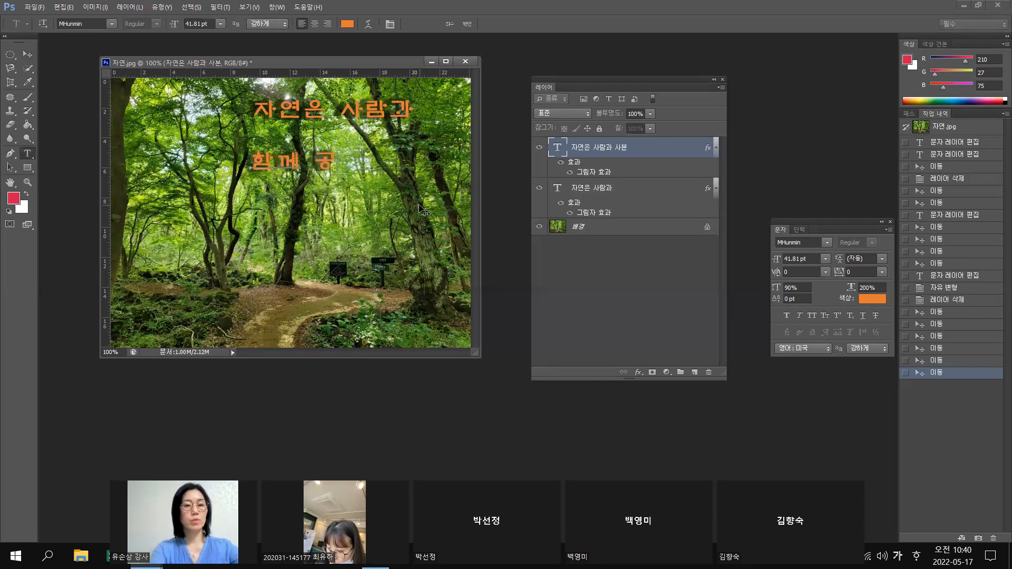
type("존한다!")
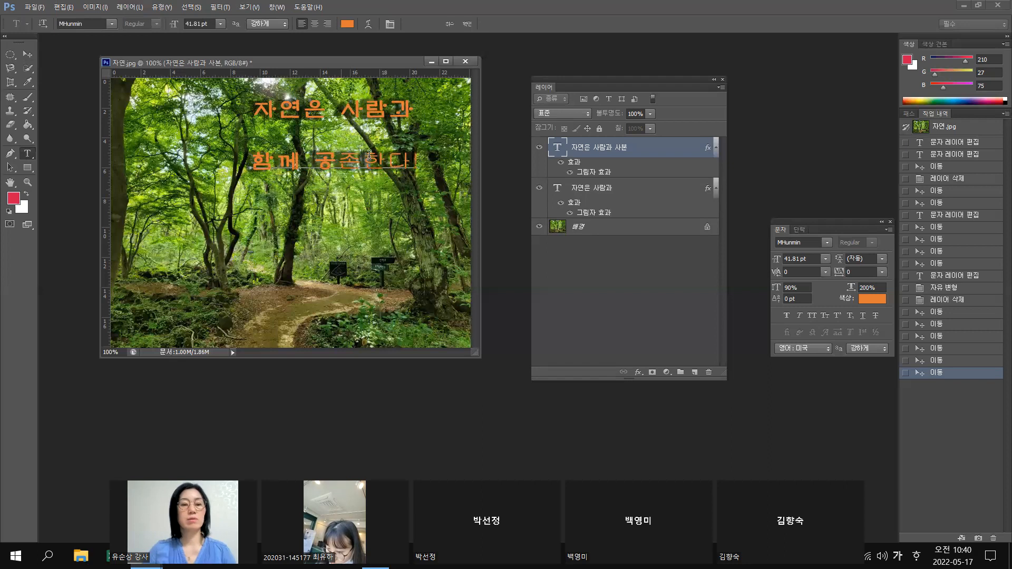
left_click(325, 164)
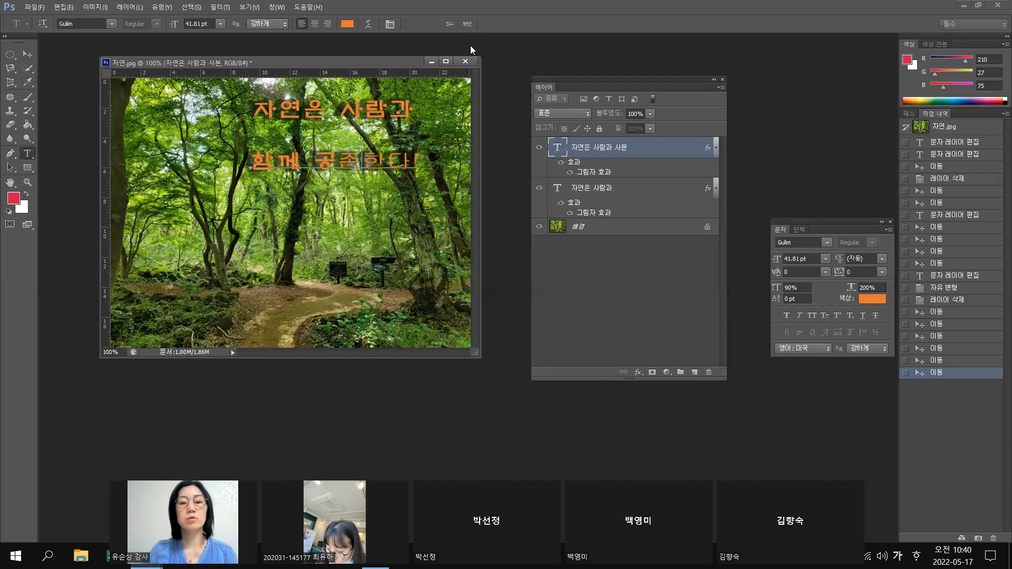
left_click(468, 24)
Move the 함께 공존한다! text up close beneath the 자연은 사람과 line and deselect all layers
key("v")
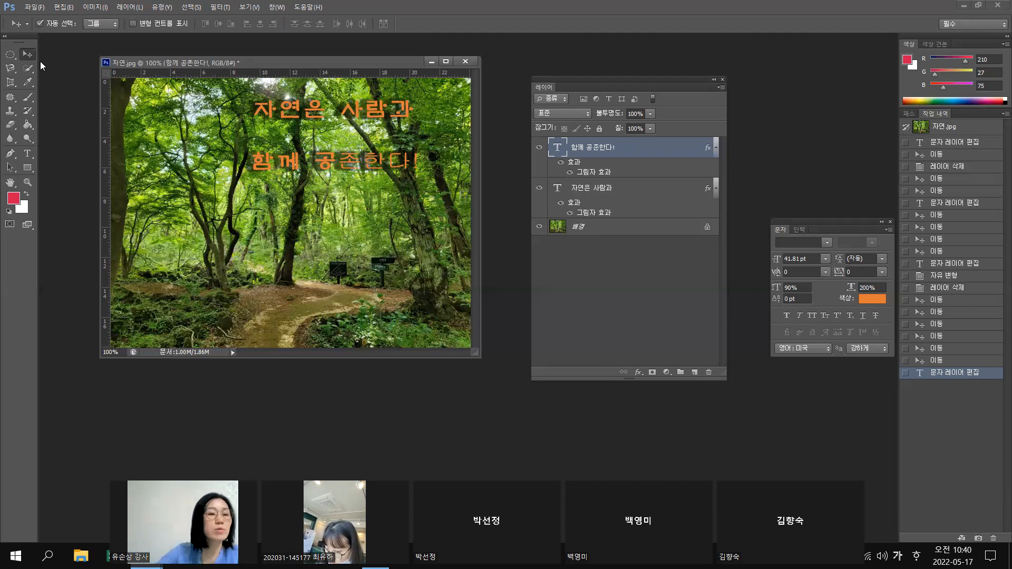
left_click_drag(290, 160, 267, 141)
left_click(325, 211)
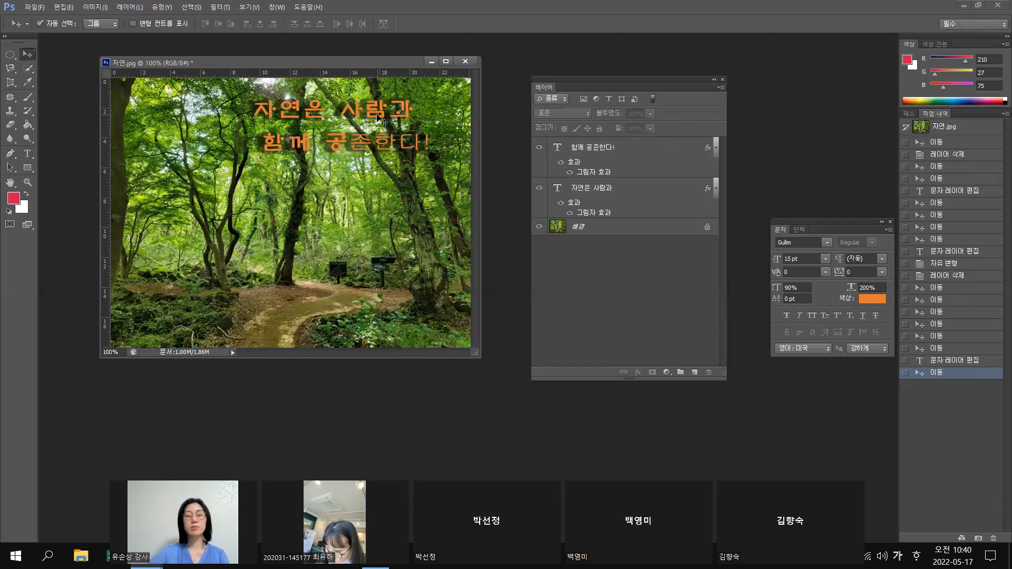
Select the whole 자연은 사람과 text for editing, leave it unedited and return to the Move tool
left_click(600, 196)
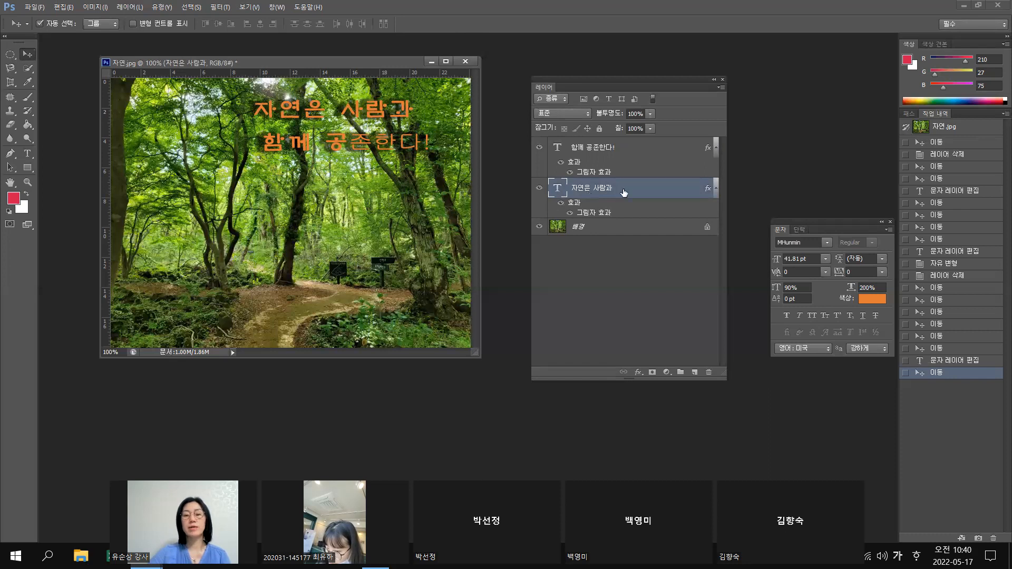
double_click(560, 188)
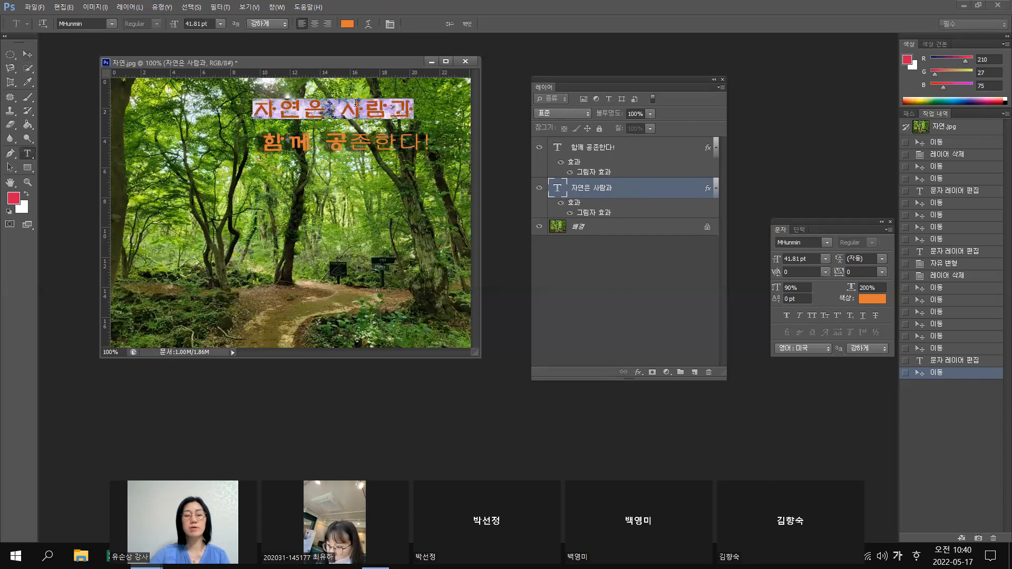
left_click(658, 188)
key("v")
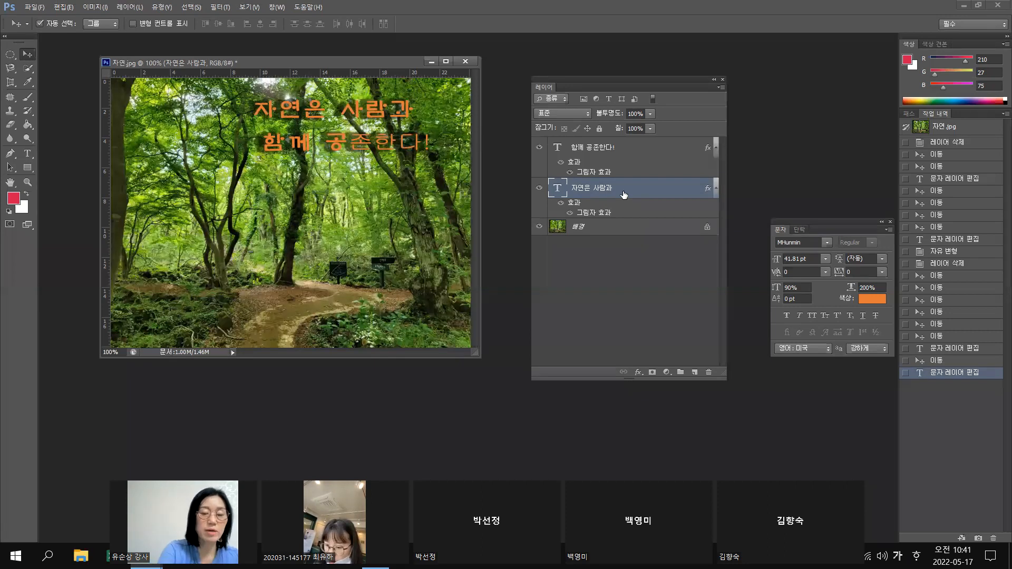
Free Transform the 자연은 사람과 text to about 95.80% width and 244.26% height, placing it in the photo's upper-left area
key("ctrl+t")
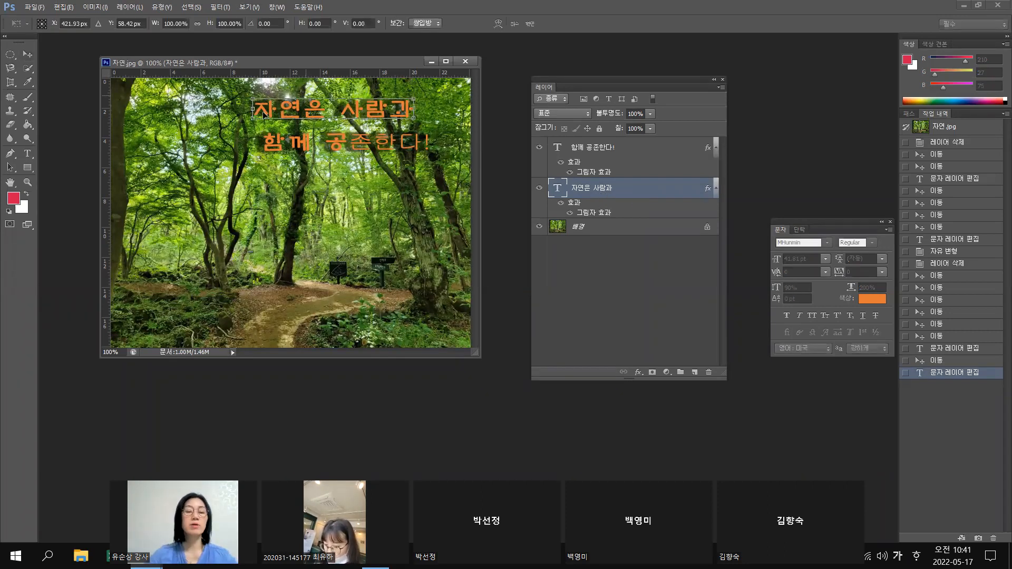
left_click_drag(261, 151, 186, 113)
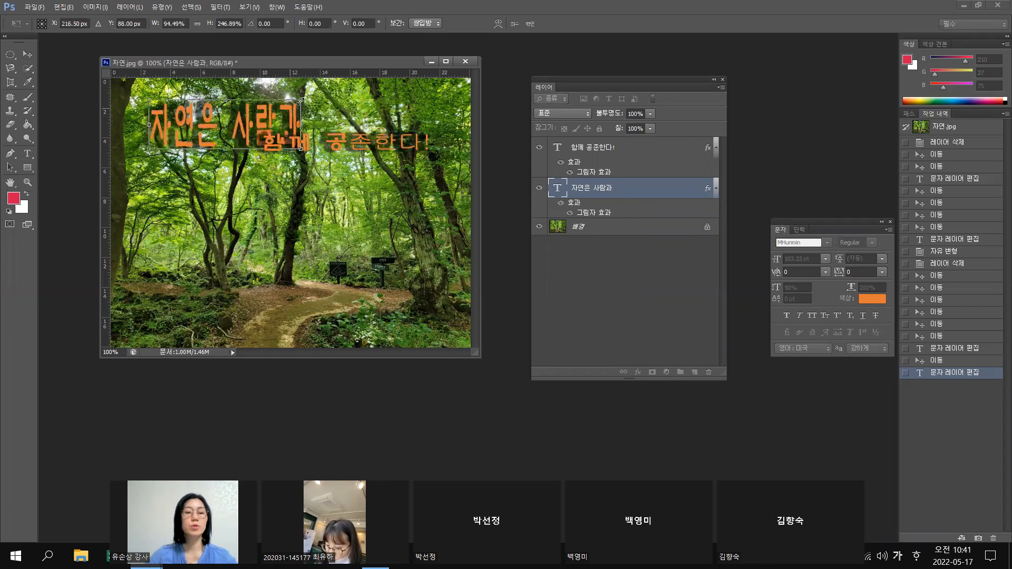
left_click_drag(295, 111, 296, 109)
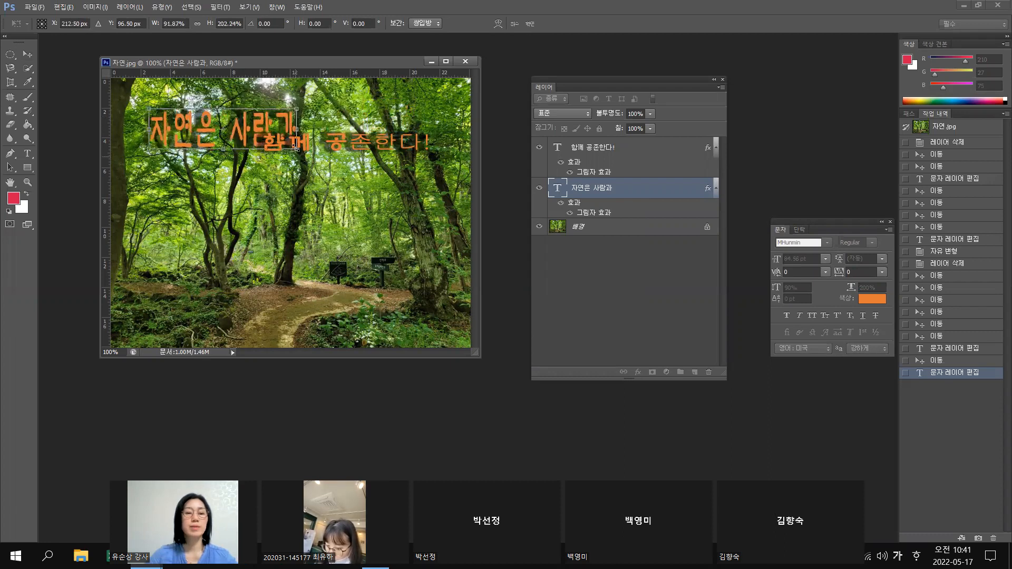
left_click_drag(297, 154, 303, 158)
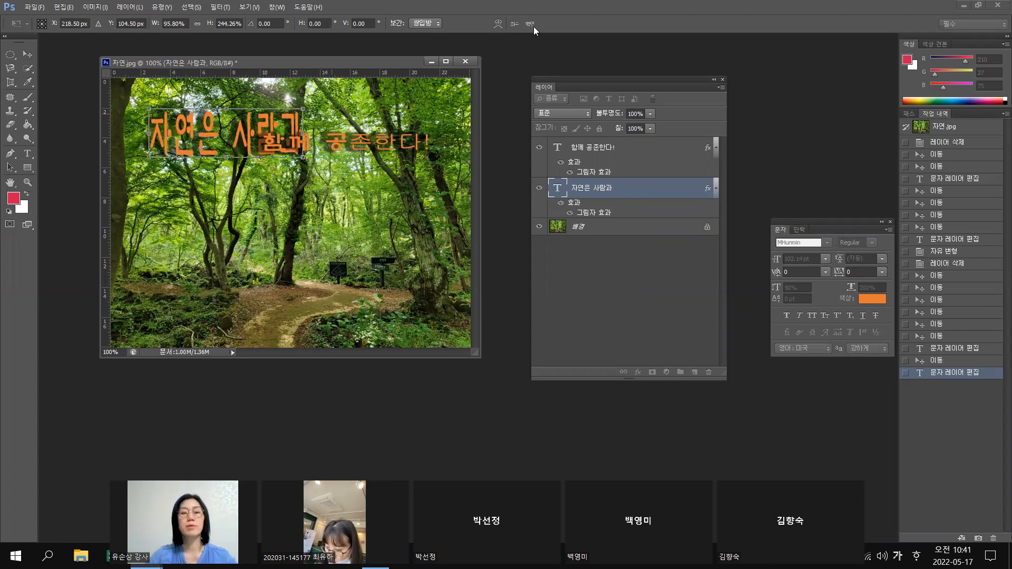
key("Return")
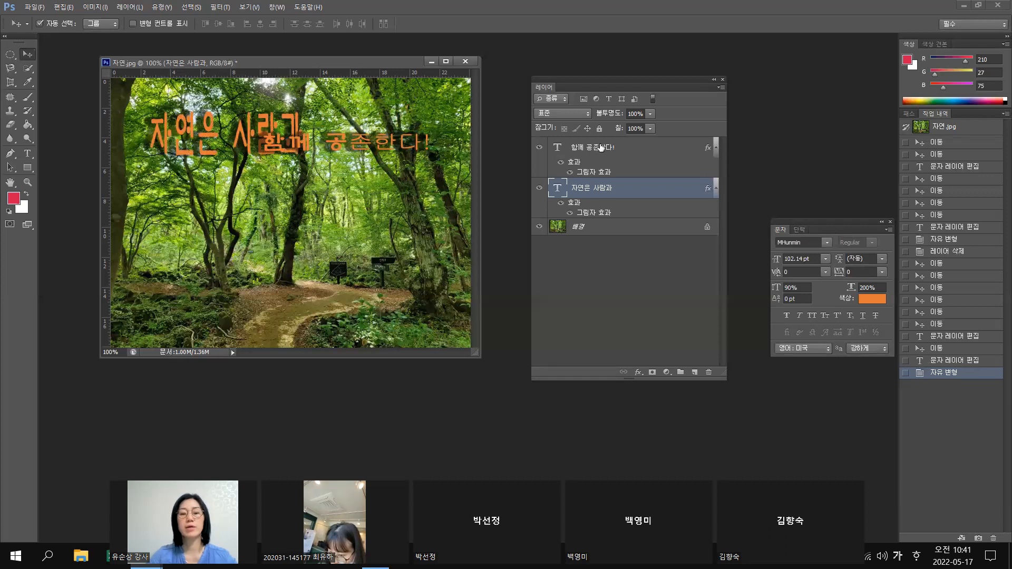
Move the 함께 공존한다! text below and to the right of the enlarged 자연은 사람과 text
left_click(580, 160)
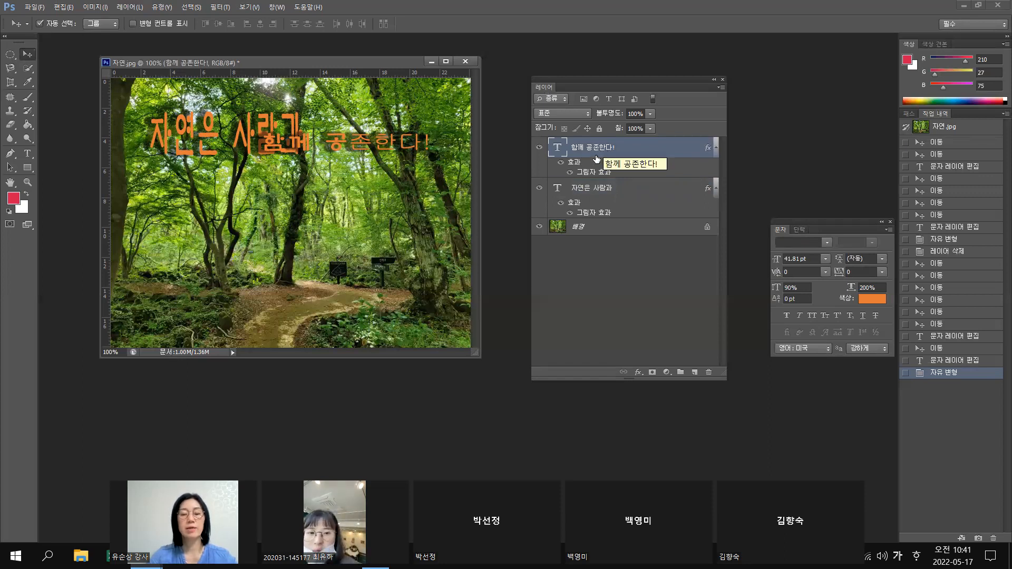
left_click_drag(322, 157, 325, 198)
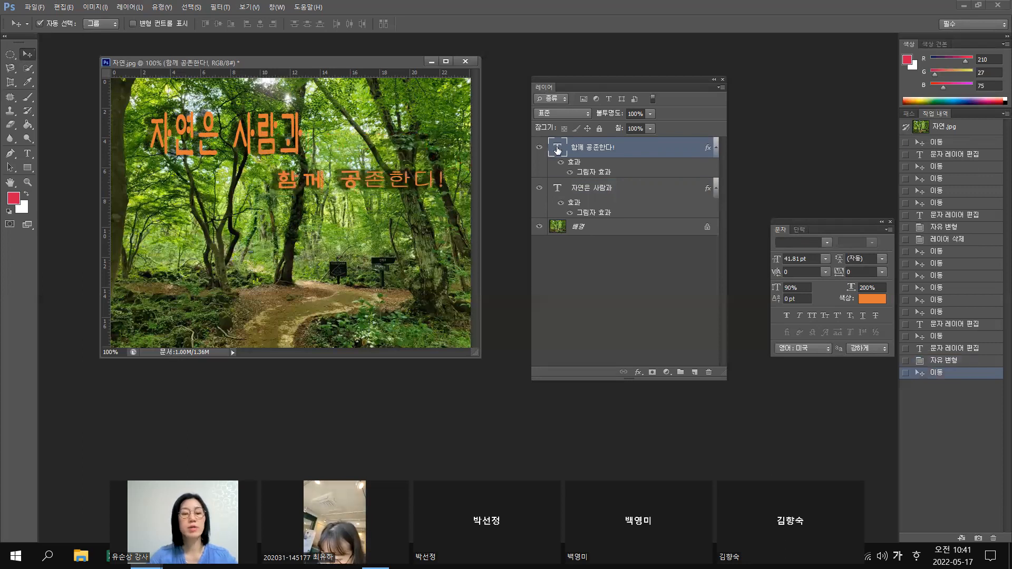
Recolor the whole 함께 공존한다! text to 9ce435 and set its font to Yj SHANALL Medium
double_click(557, 149)
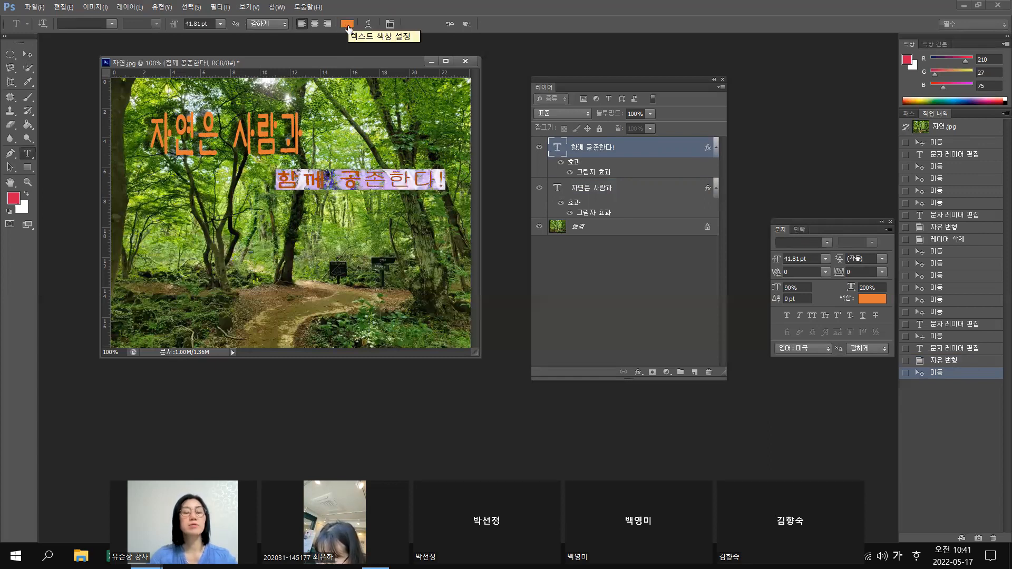
left_click(347, 24)
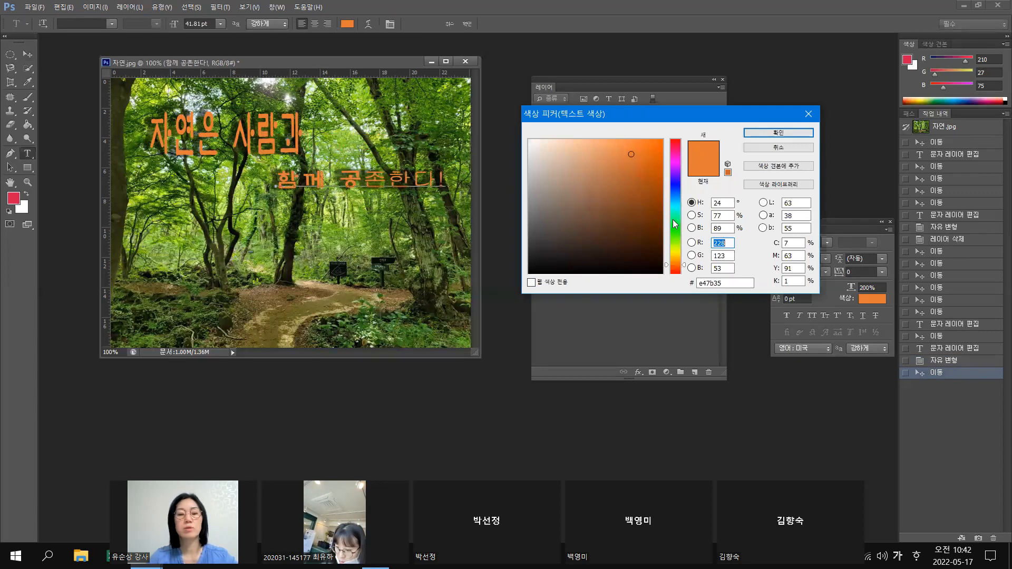
left_click(673, 184)
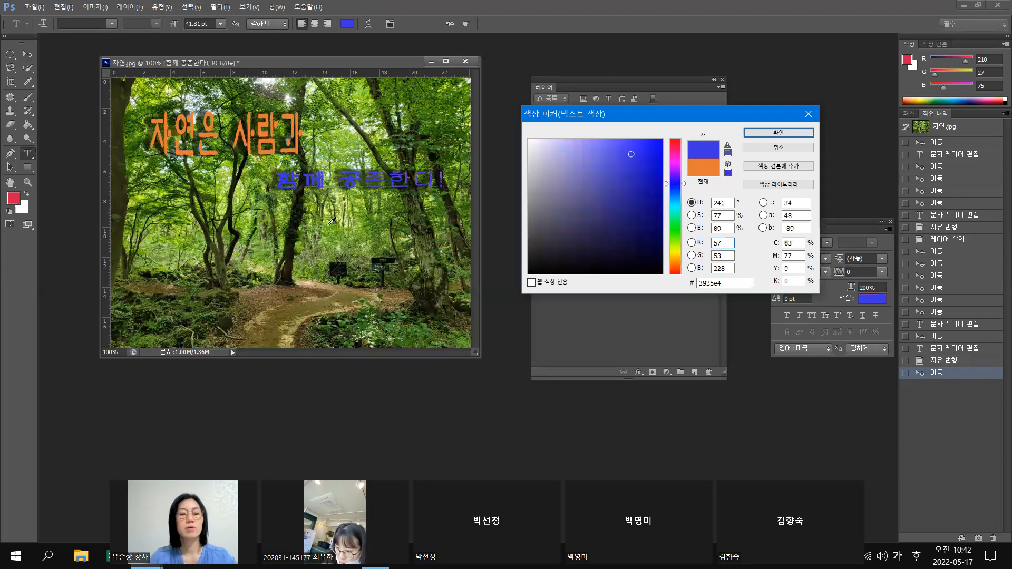
left_click(674, 235)
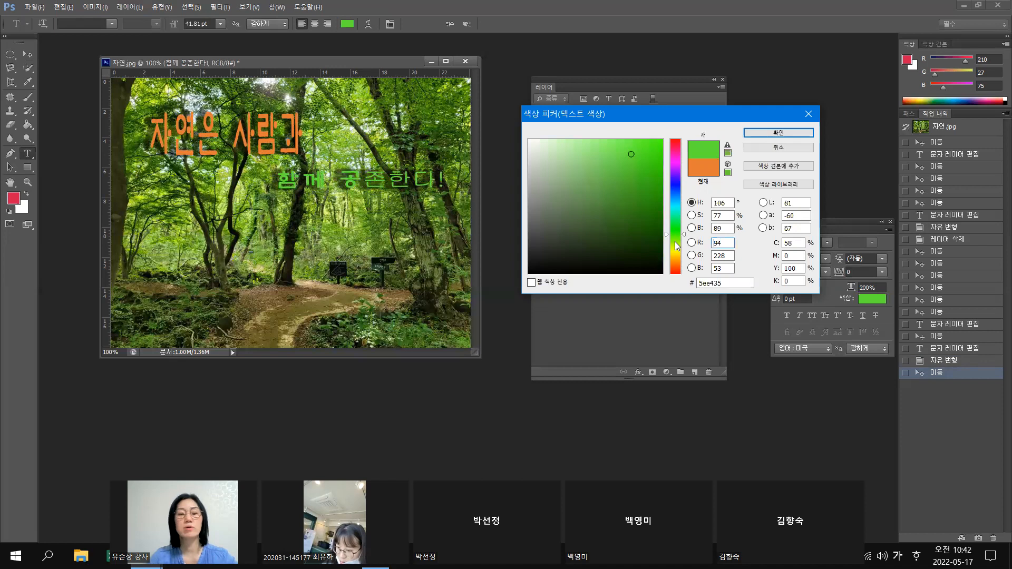
left_click(675, 242)
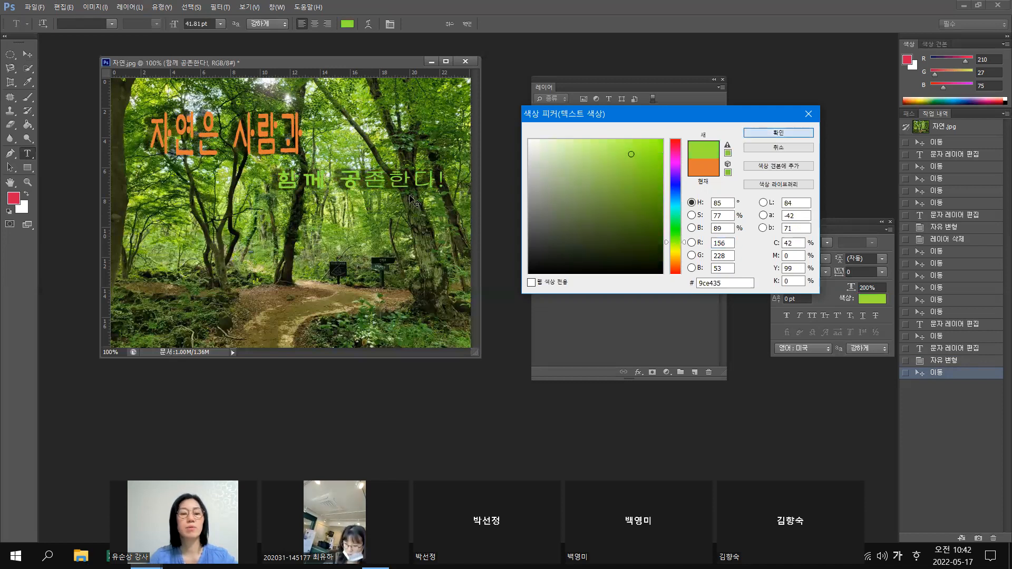
key("Return")
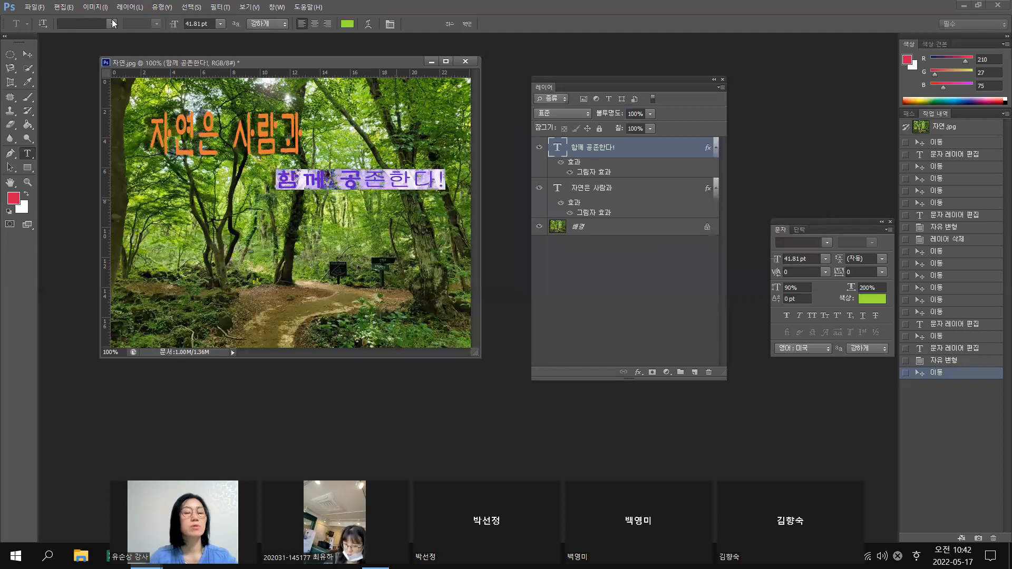
left_click(112, 23)
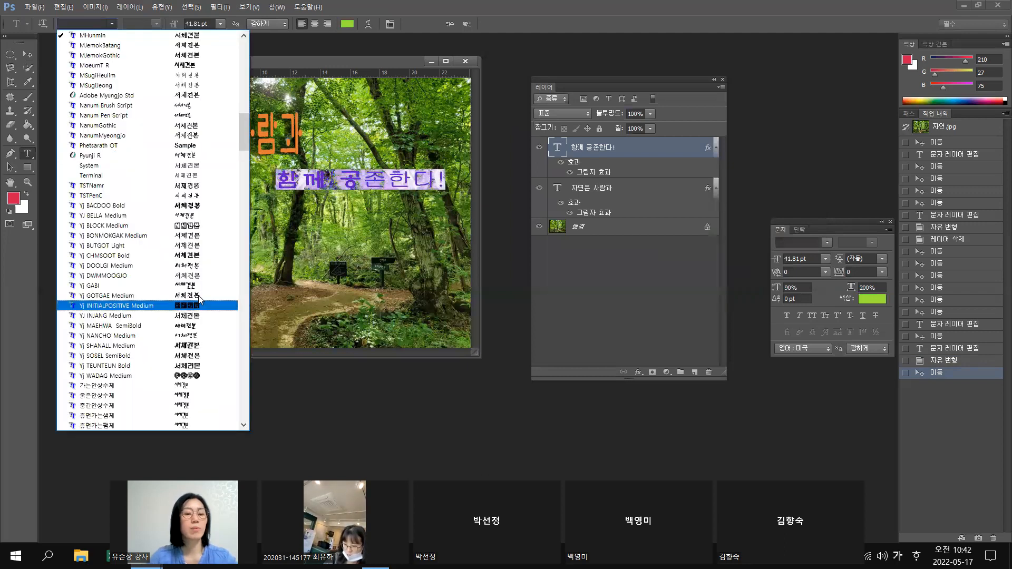
left_click(199, 346)
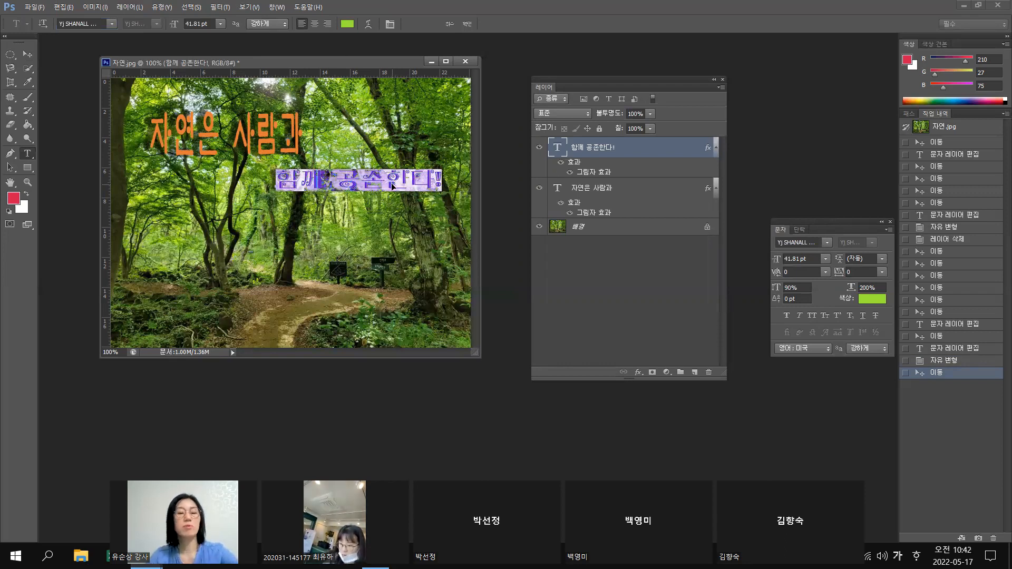
Finish editing 함께 공존한다! and Free Transform it to about 71.76% width and 107.17% height, placing it right of the 자연은 사람과 text
key("ctrl+t")
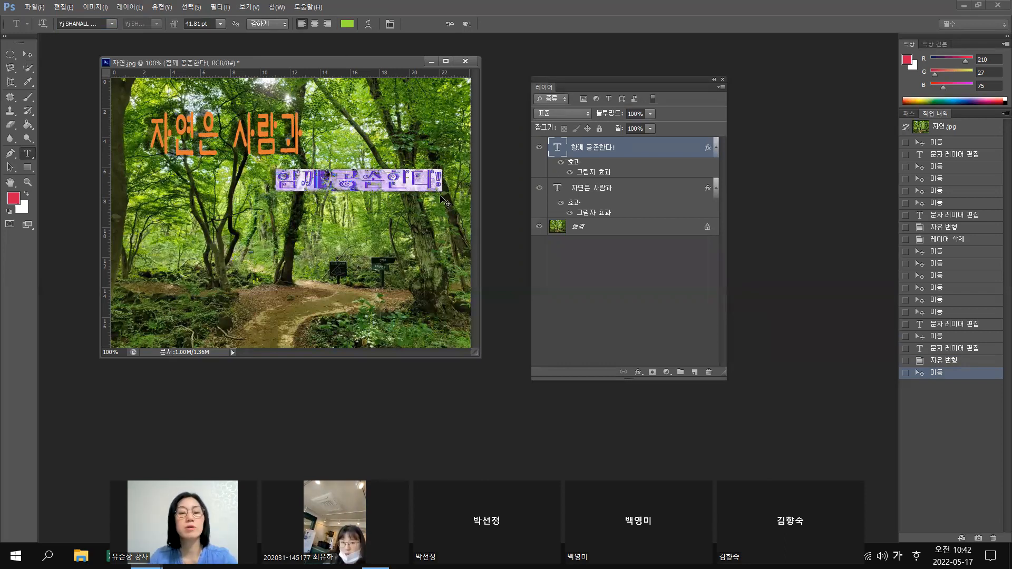
key("ctrl+Return")
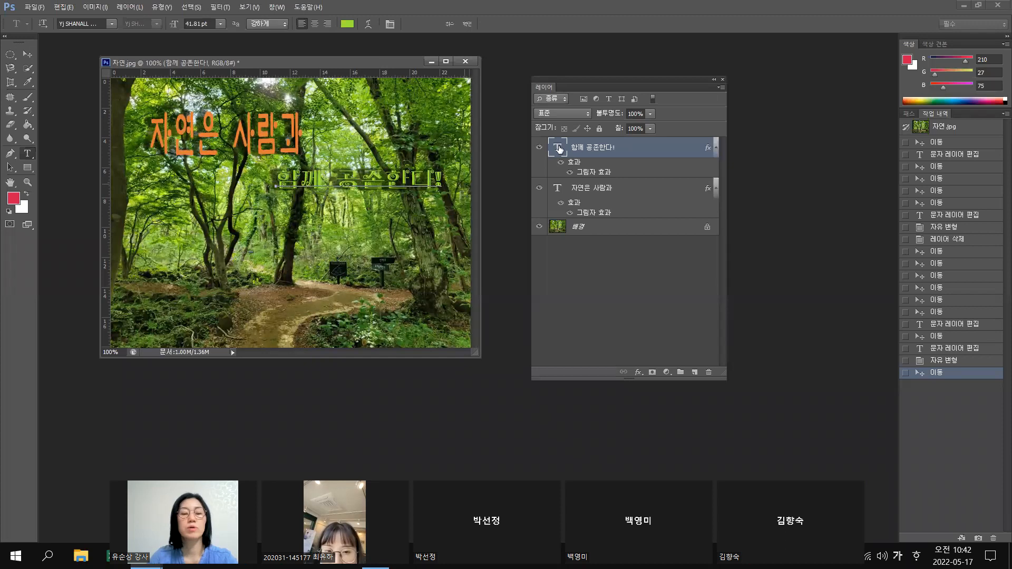
key("ctrl+Return")
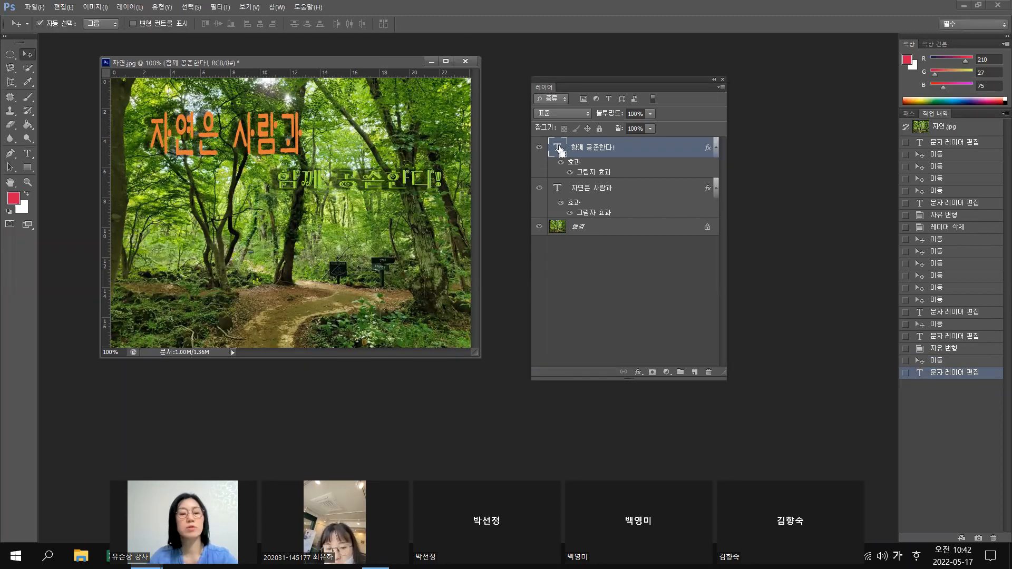
key("ctrl+t")
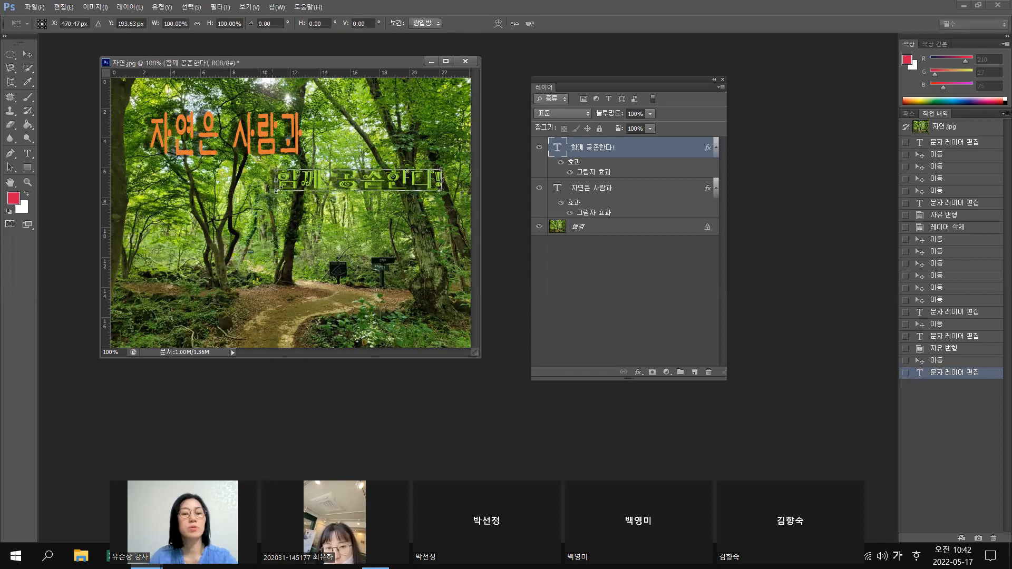
left_click_drag(324, 190, 322, 191)
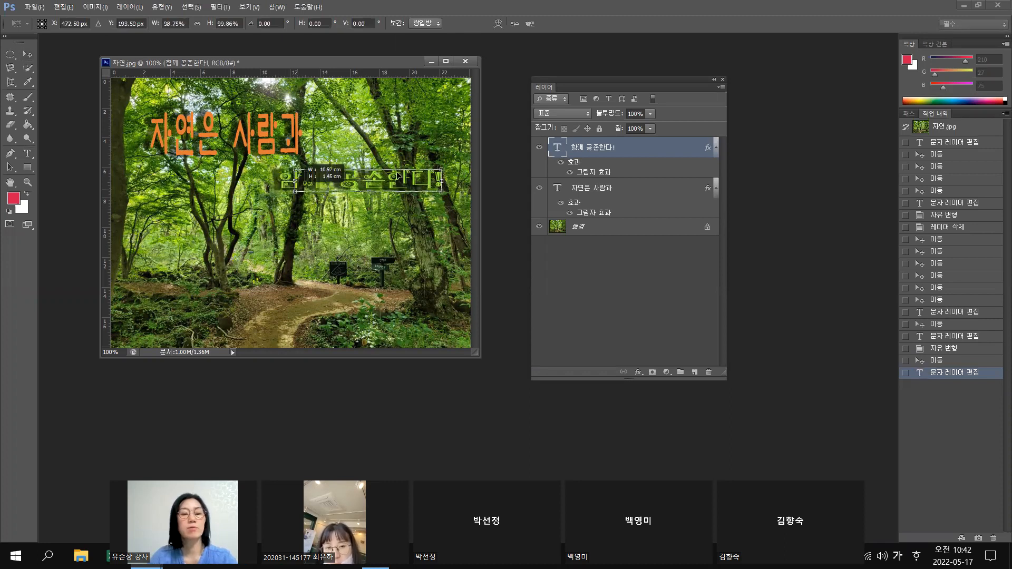
left_click_drag(381, 180, 367, 143)
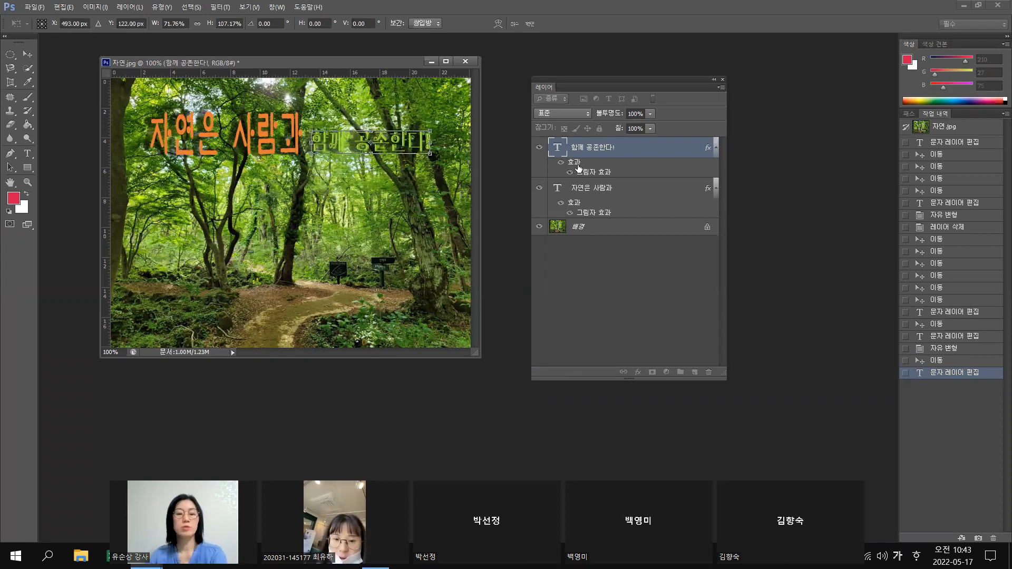
key("Return")
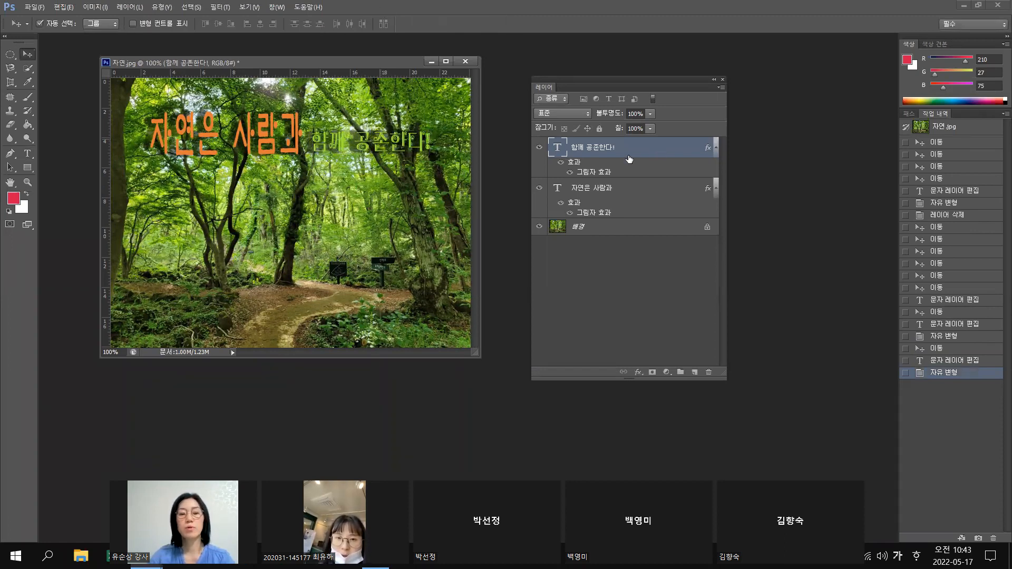
Add a Stroke effect to the 함께 공존한다! text and set the stroke size to 5 px
left_click(637, 373)
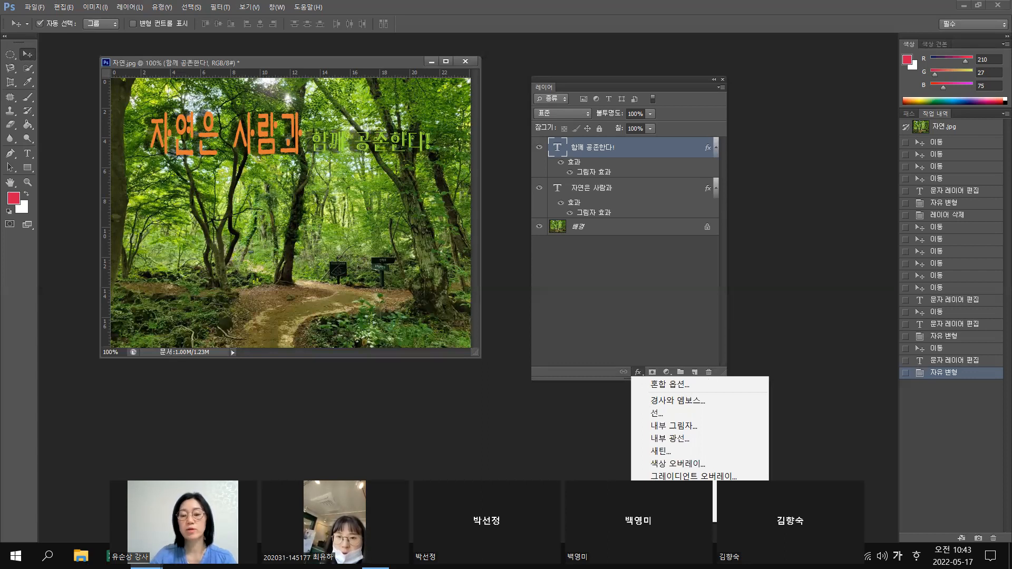
left_click(657, 413)
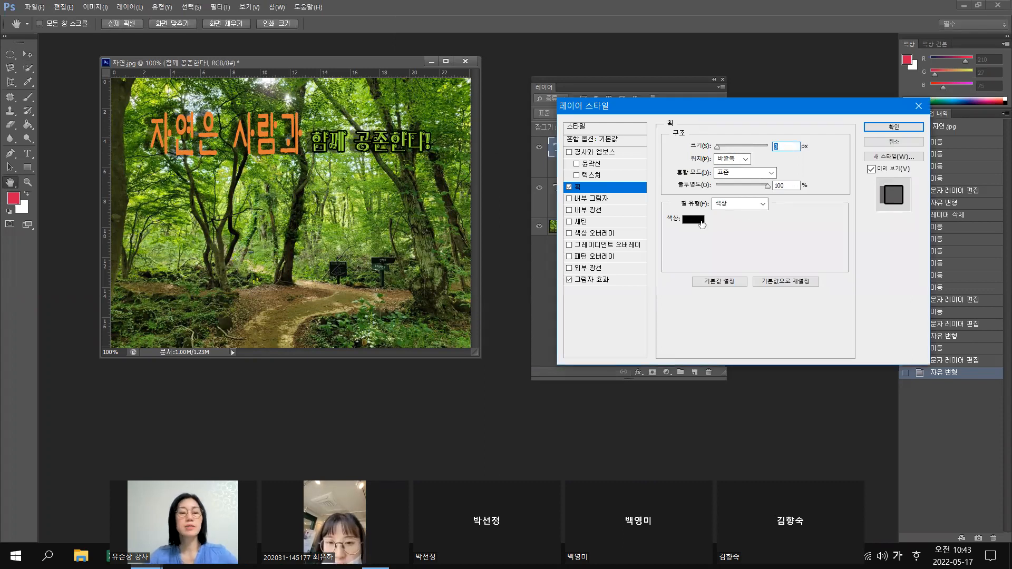
key("ctrl+1")
left_click_drag(680, 207, 705, 212)
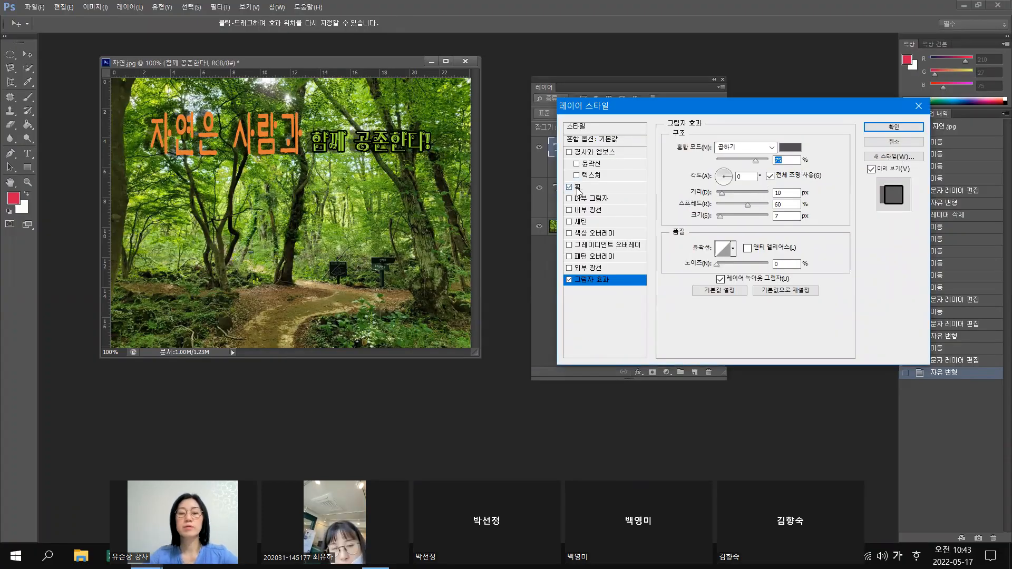
left_click(586, 187)
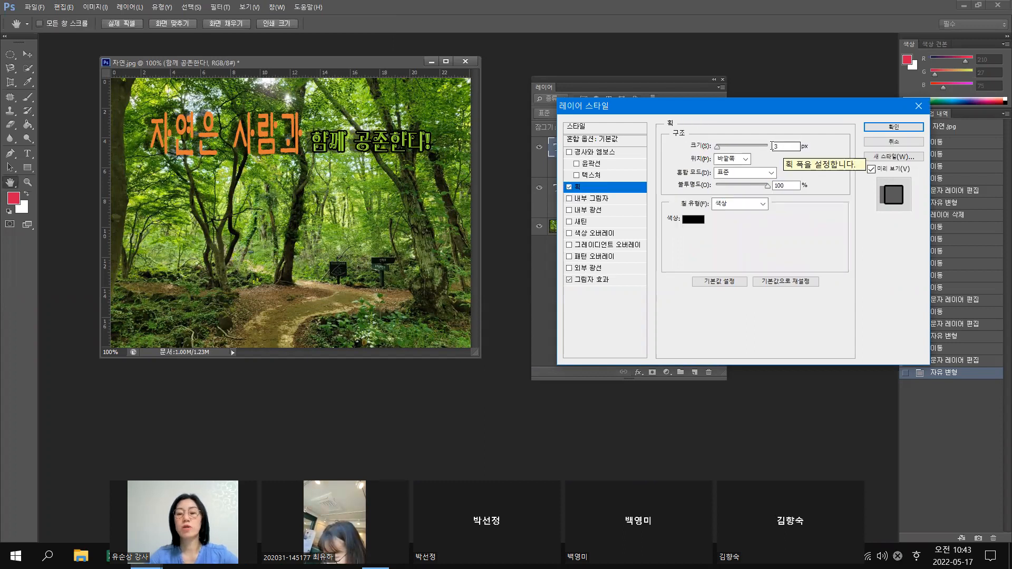
left_click(773, 147)
type("5")
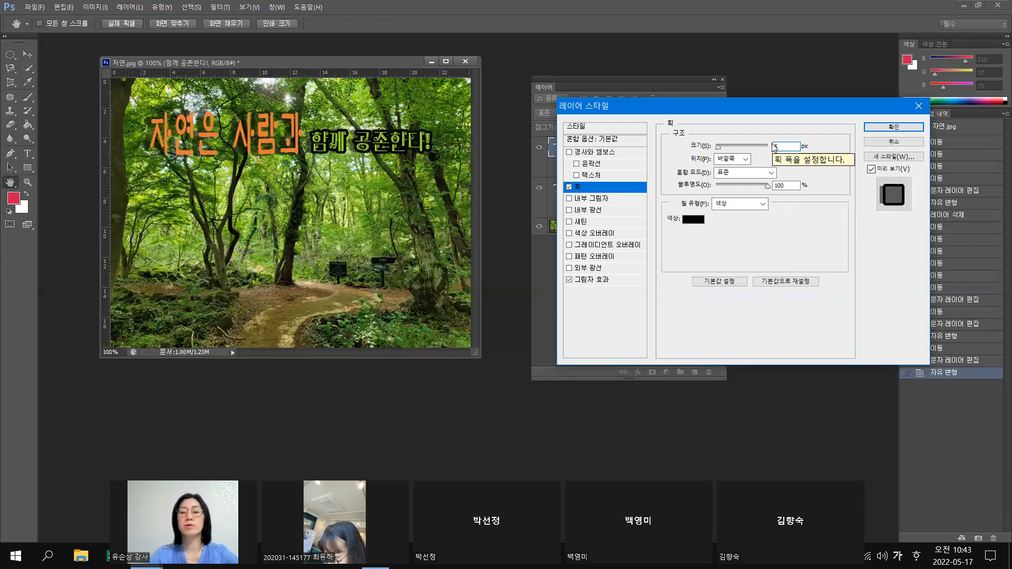
Try the inside (안쪽) stroke position on the 함께 공존한다! text and return it to outside (바깥쪽)
left_click(745, 159)
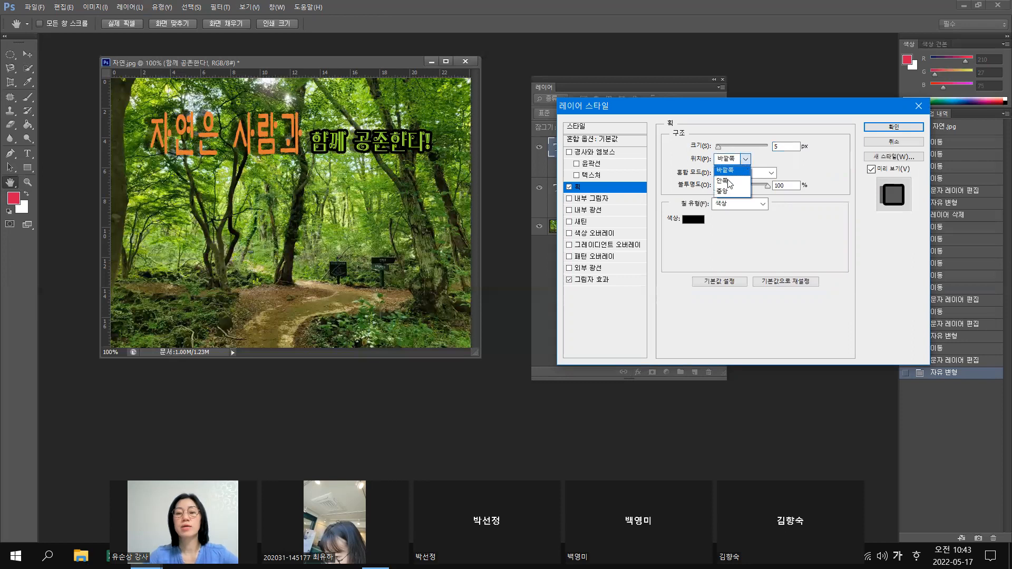
left_click(727, 181)
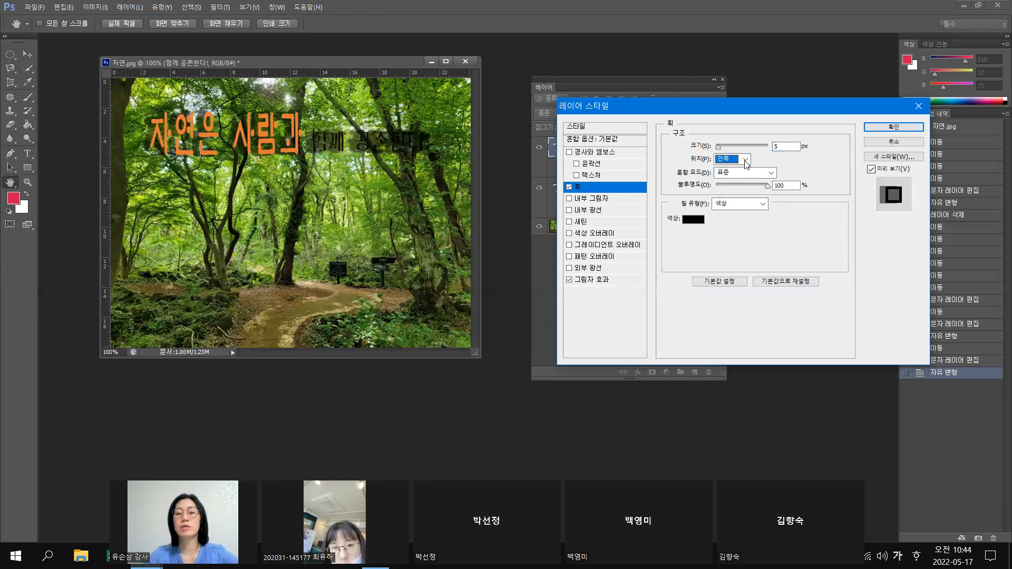
left_click(745, 159)
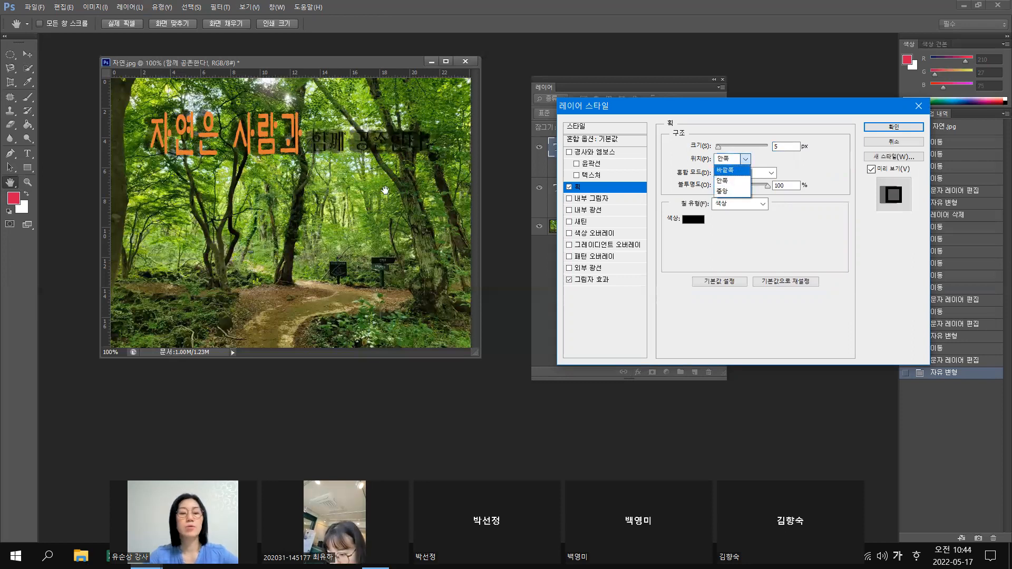
left_click(729, 169)
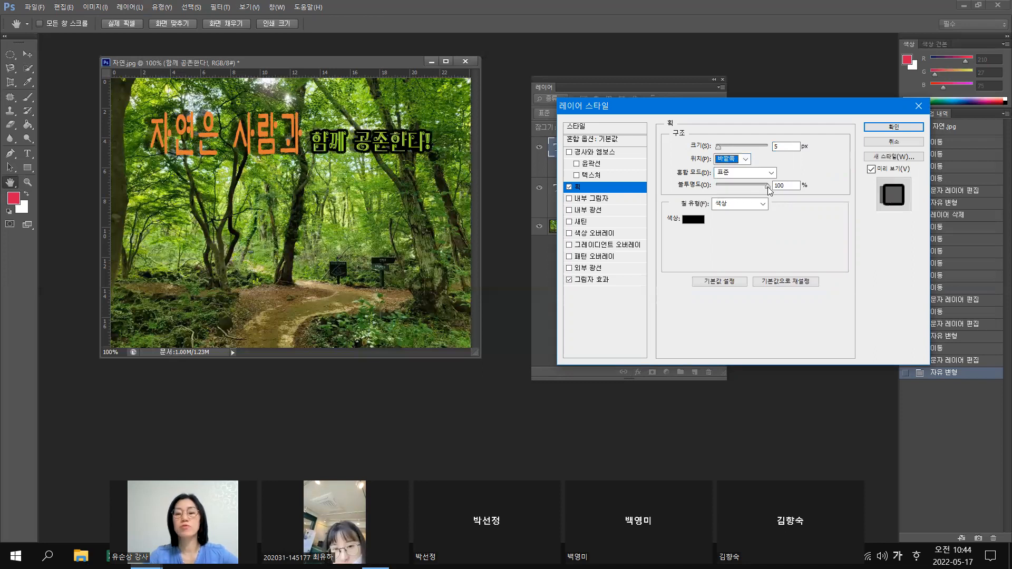
Lower the stroke's opacity to about 87% and pick the blue 3532a4 as its color
mouse_move(767, 186)
left_mouse_down()
mouse_move(730, 180)
mouse_move(762, 184)
left_mouse_up()
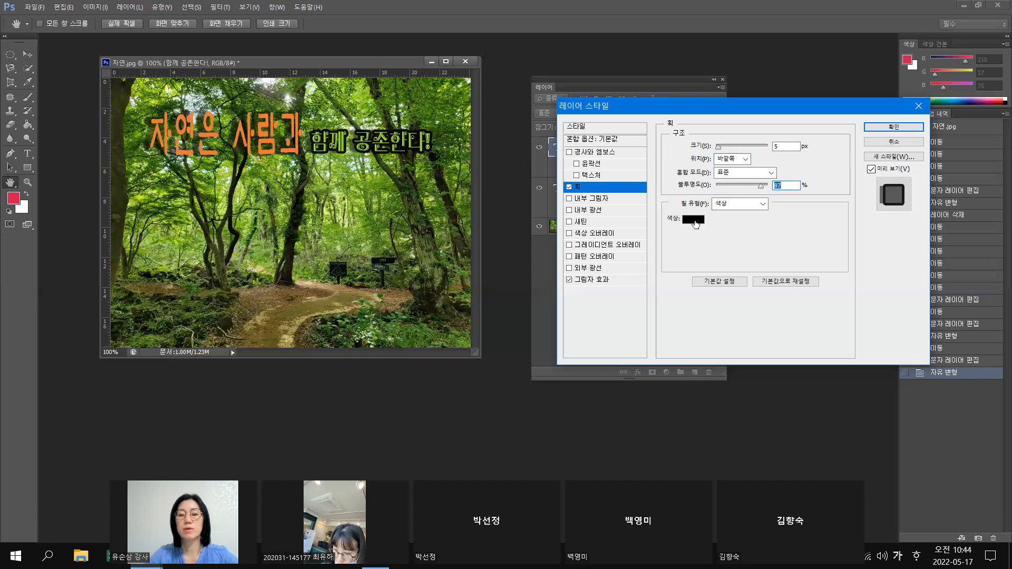
left_click(693, 220)
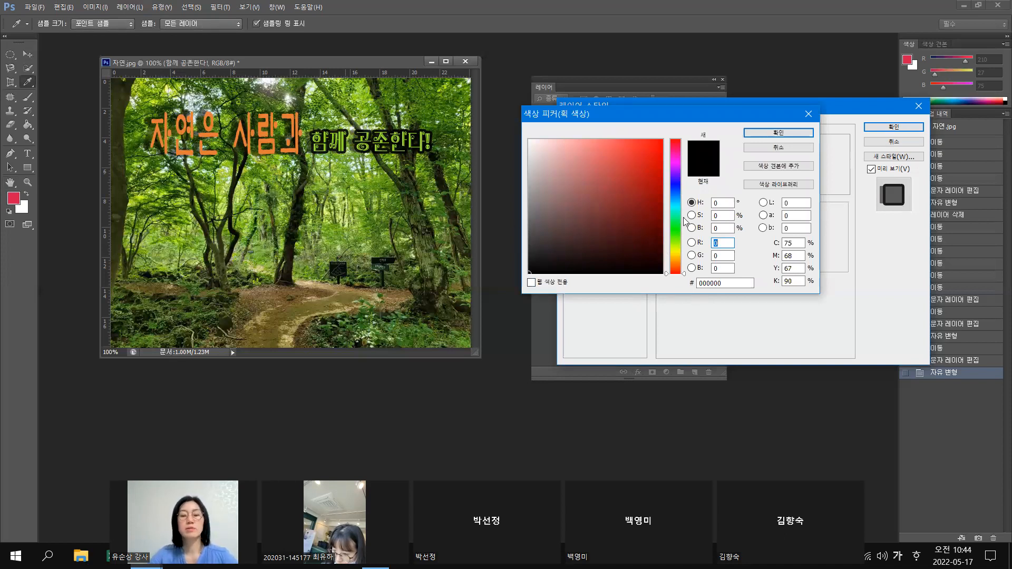
left_click(673, 184)
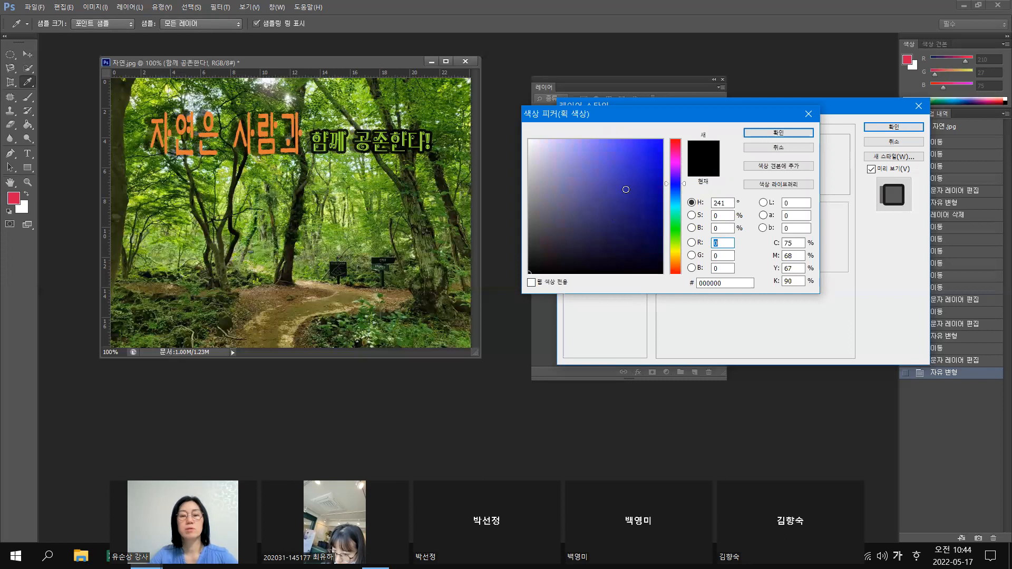
left_click(621, 188)
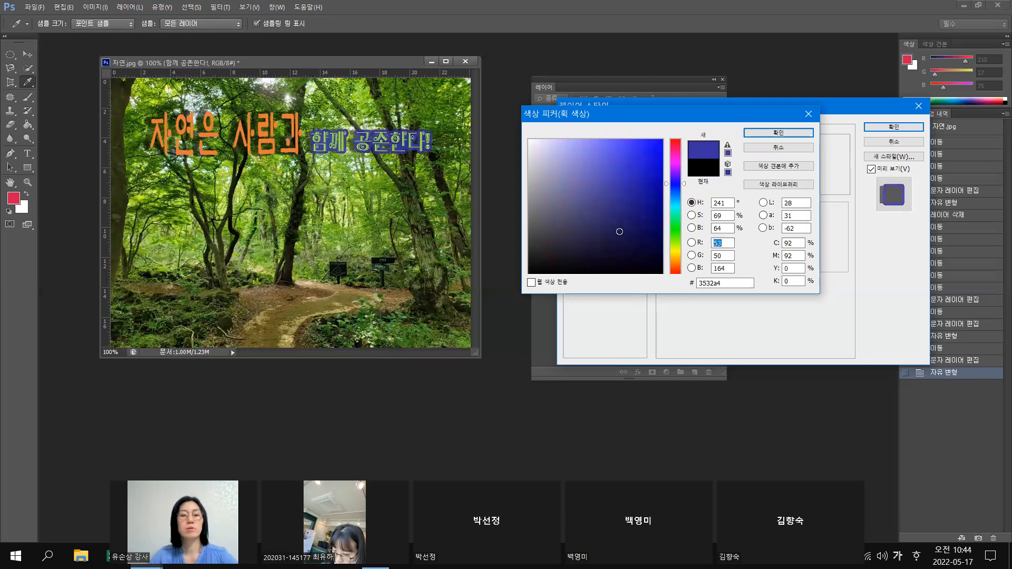
Set the stroke colour of the "함께 공존한다!" text layer to dark navy 1b194f and apply the layer style
left_click(619, 231)
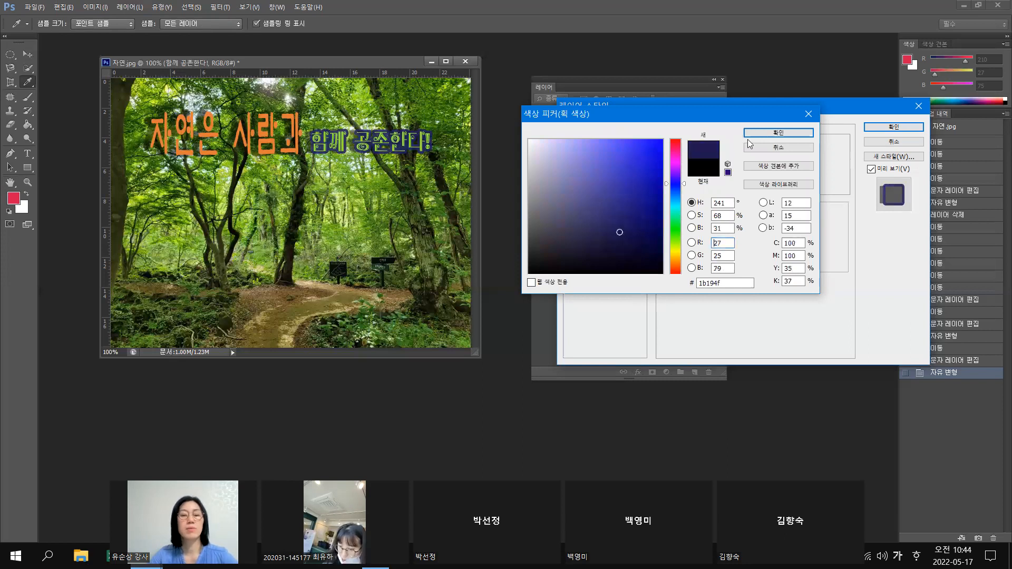
left_click(791, 132)
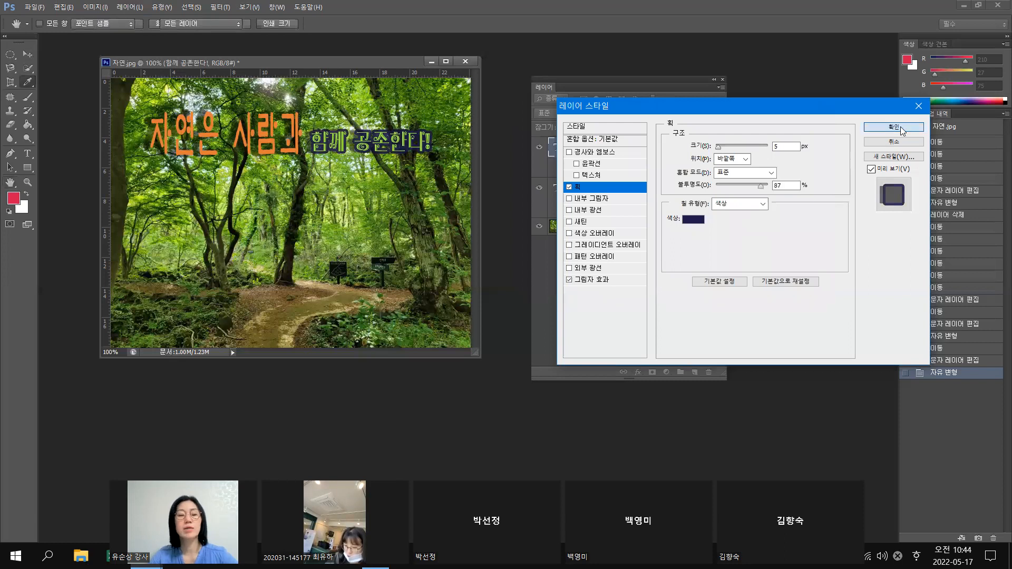
key("Return")
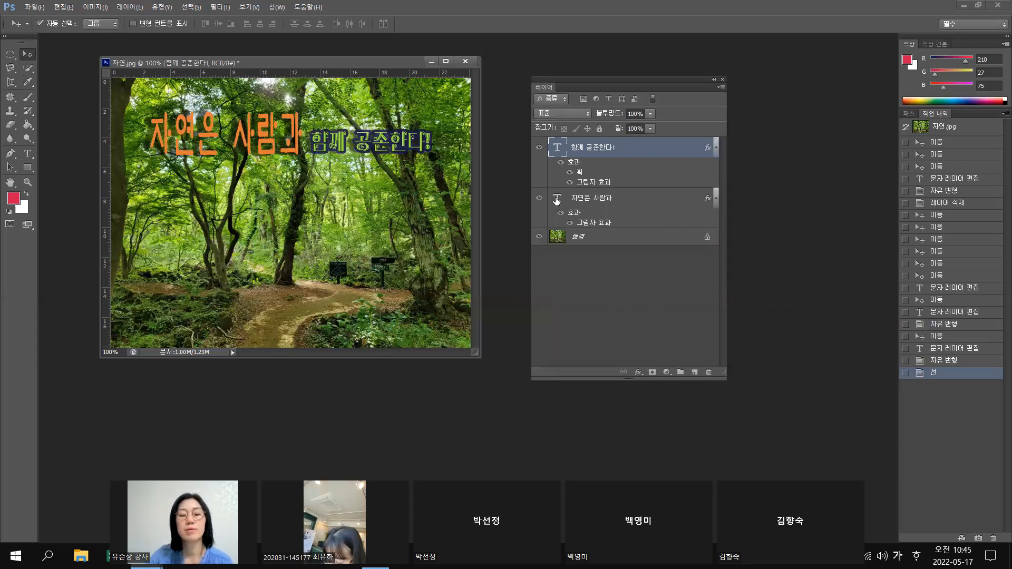
Add a black 3 px outside stroke and a gradient overlay to the "자연은 사람과" text layer
left_click(597, 199)
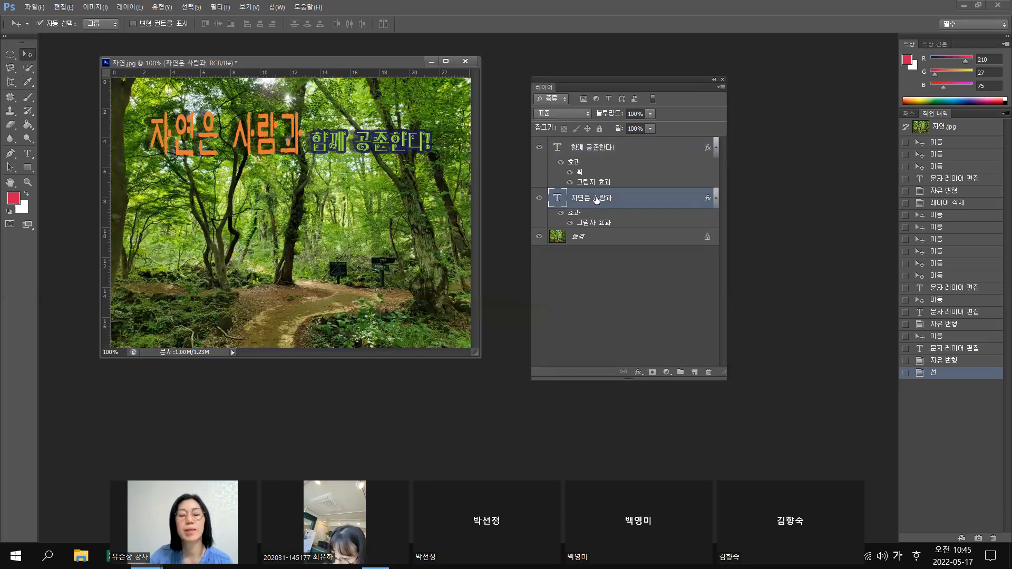
left_click(637, 372)
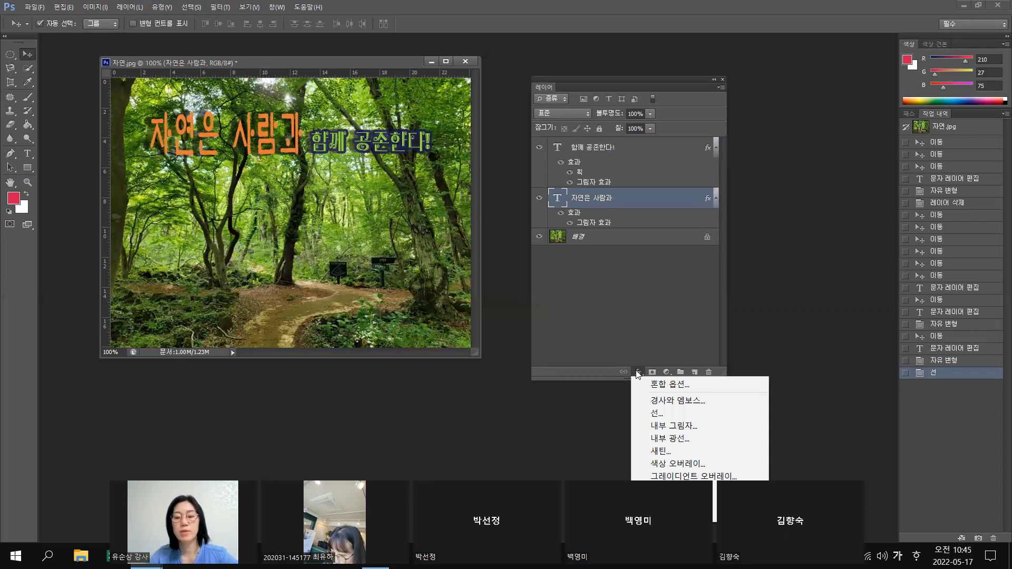
left_click(662, 417)
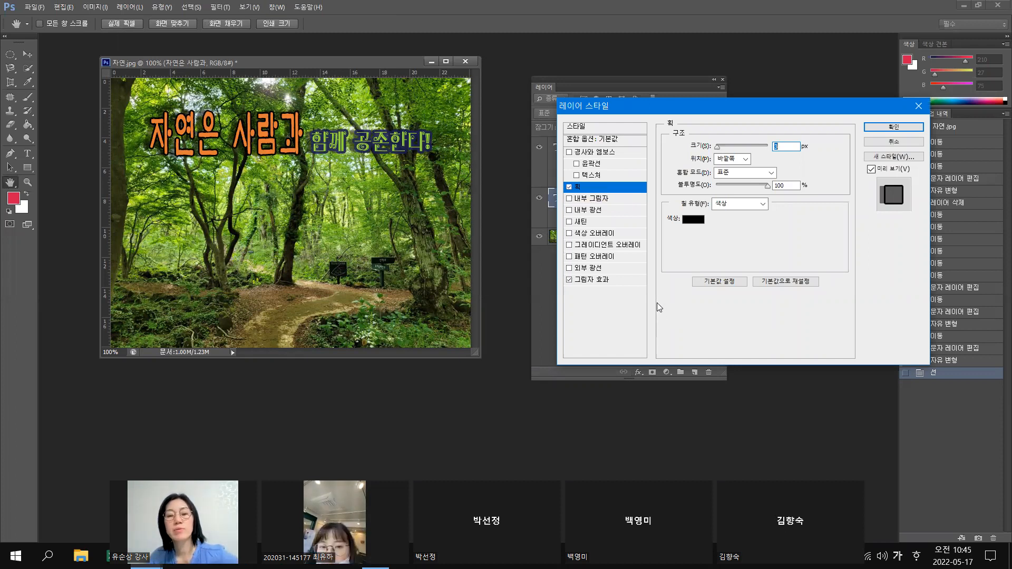
left_click(569, 188)
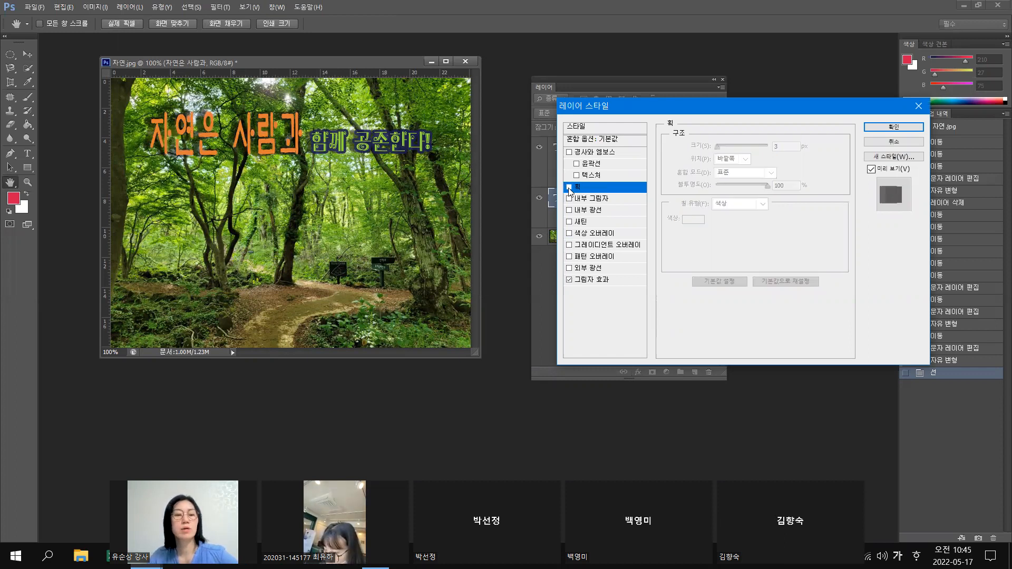
left_click(569, 188)
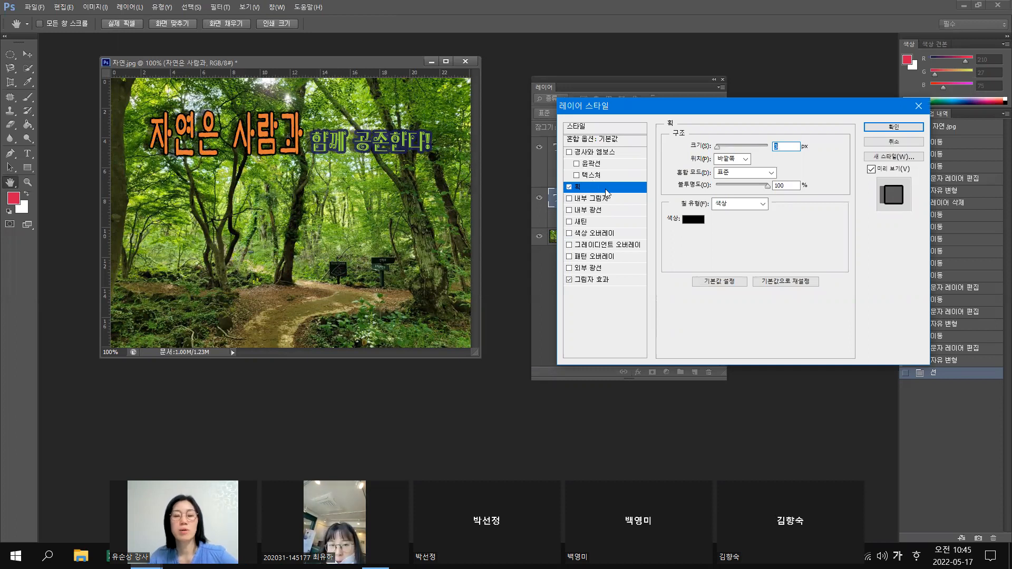
left_click(627, 248)
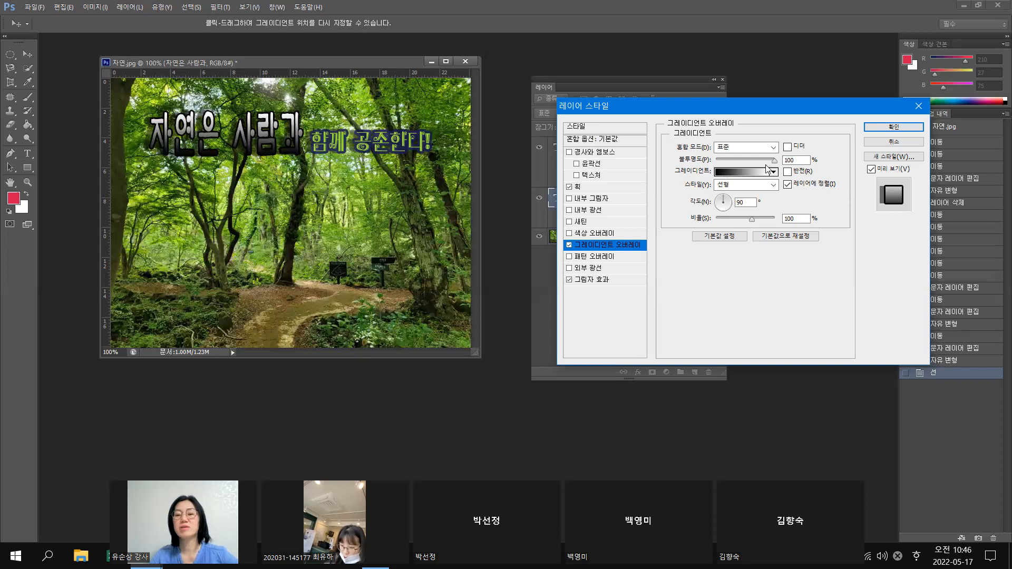
Try several gradient presets on the overlay of "자연은 사람과" and accept the "빨강, 녹색" preset
left_click(772, 172)
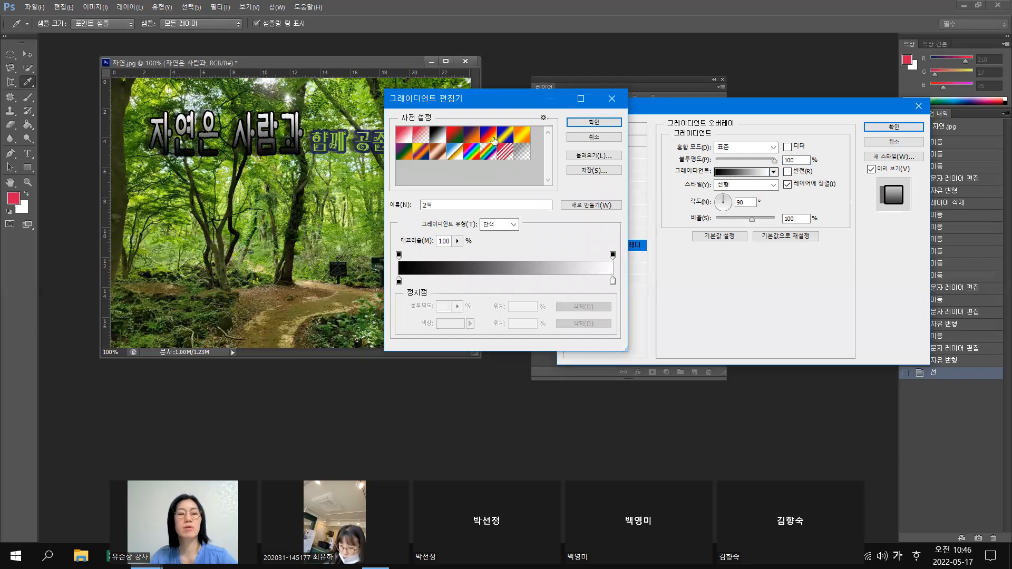
left_click(492, 140)
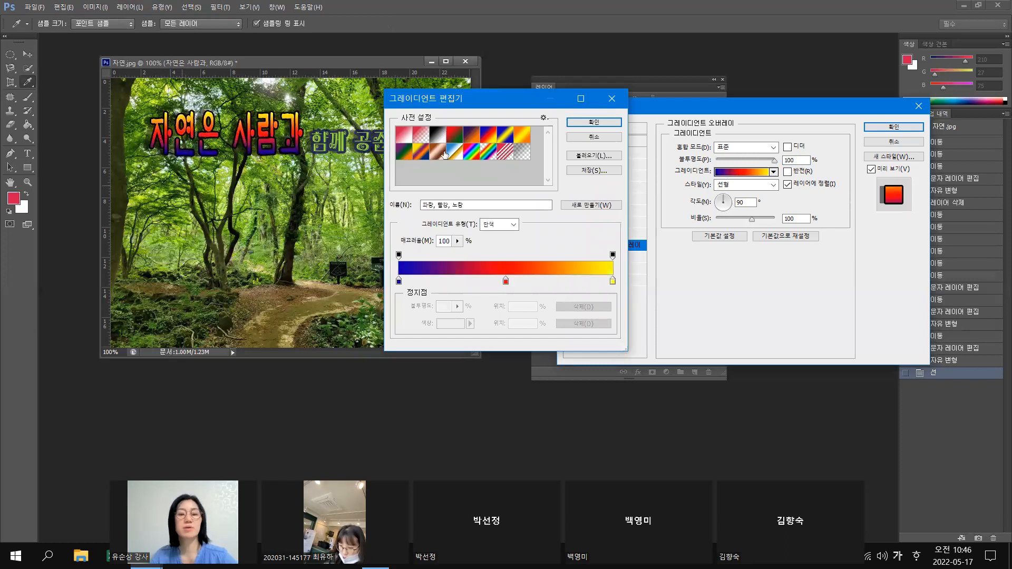
left_click(421, 161)
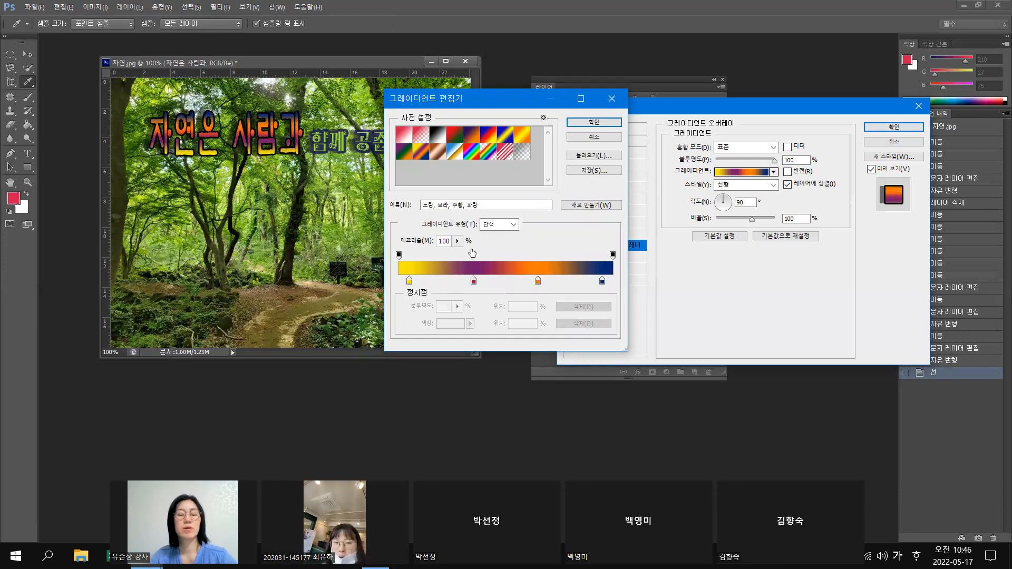
left_click(509, 139)
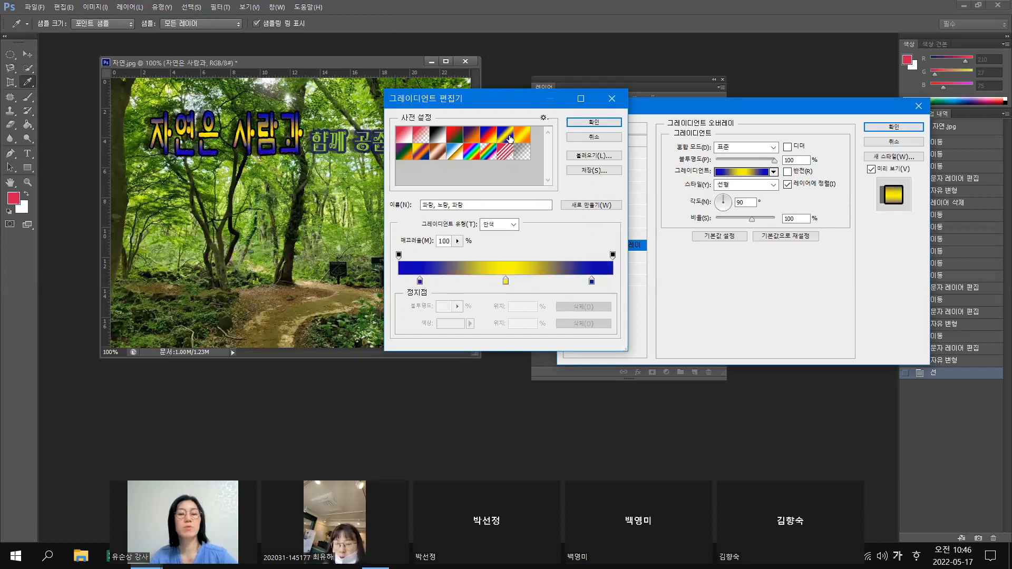
left_click(526, 137)
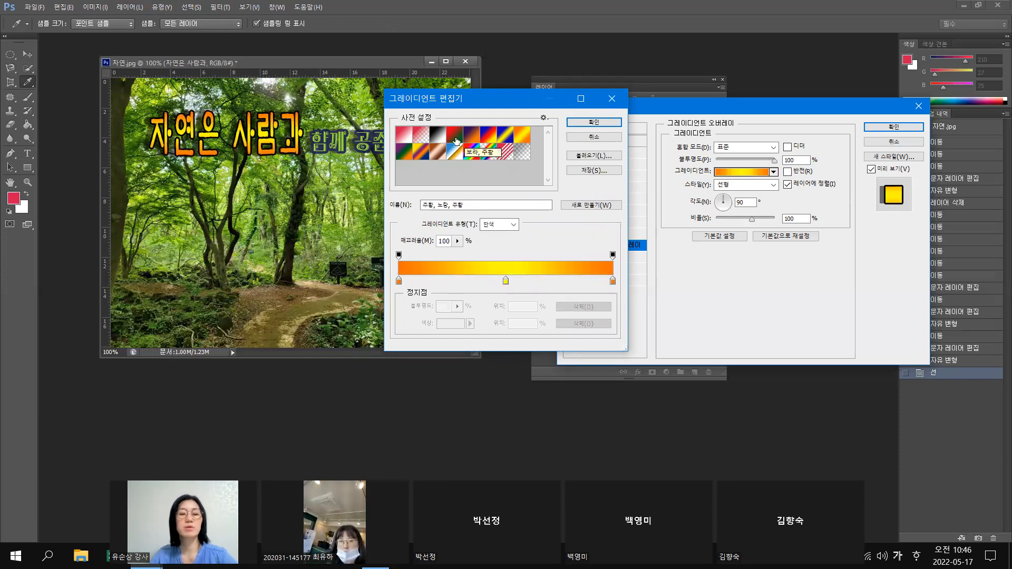
left_click(456, 141)
left_click(471, 137)
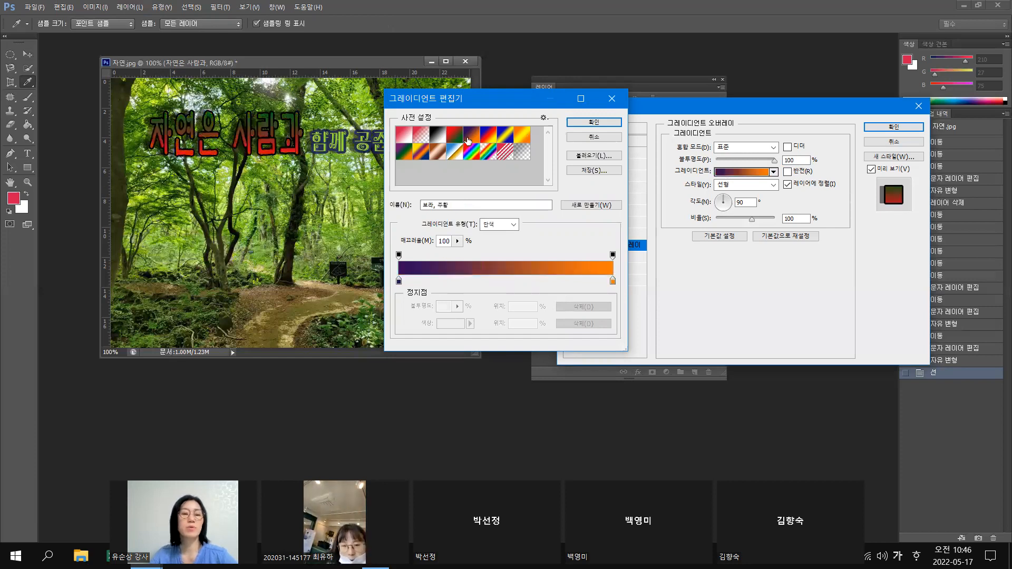
left_click(488, 142)
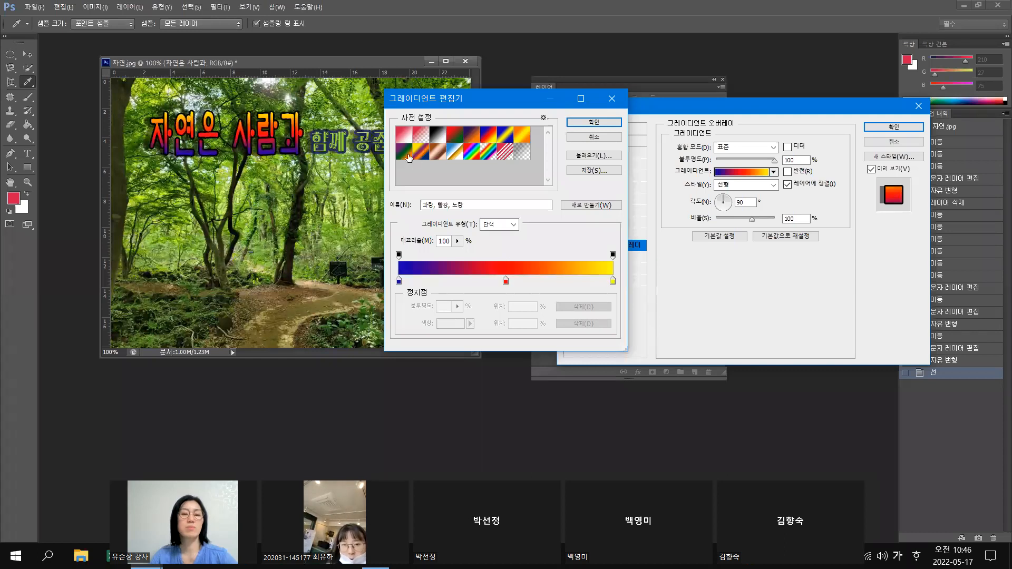
left_click(409, 156)
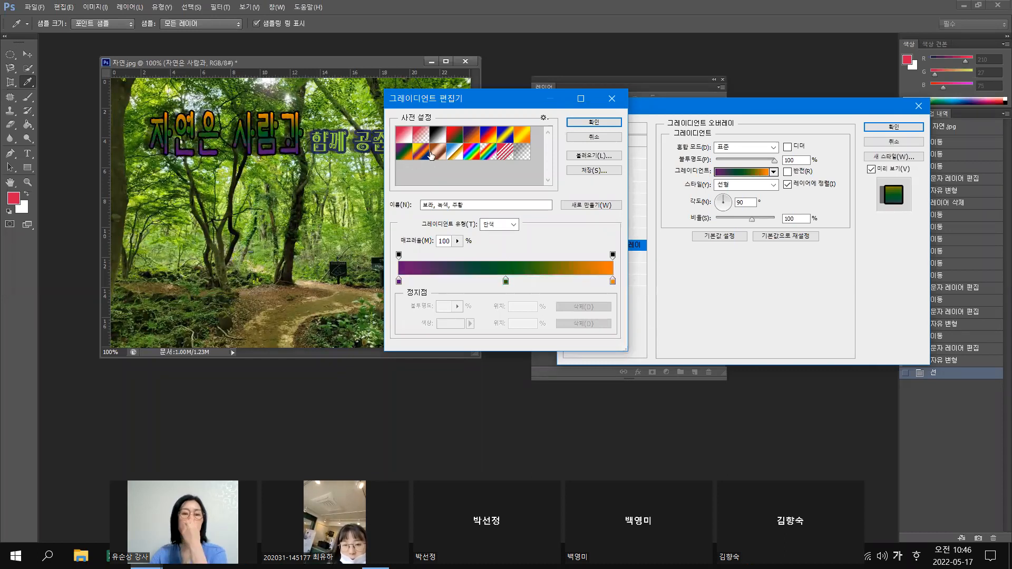
left_click(430, 154)
left_click(451, 137)
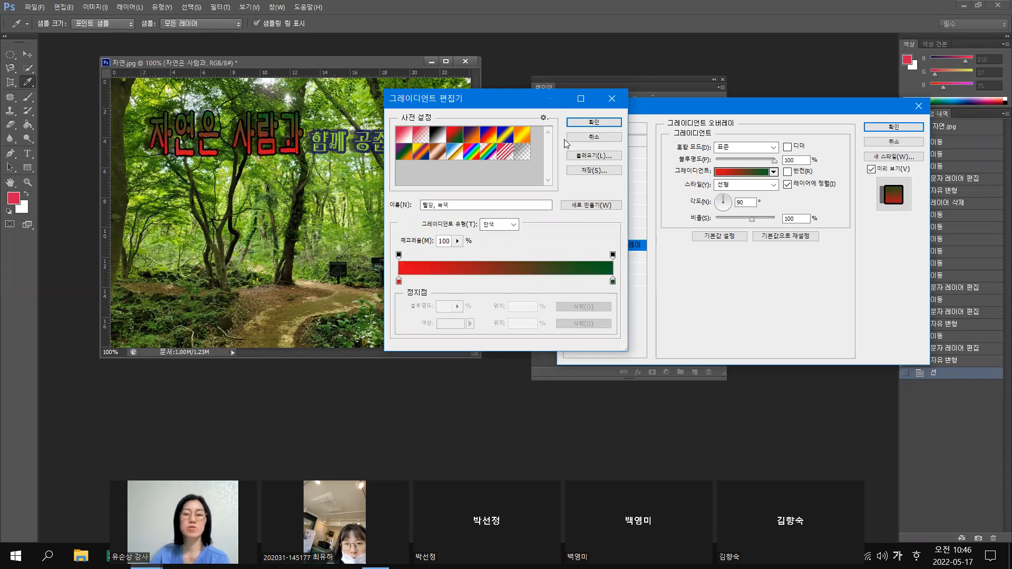
left_click(593, 124)
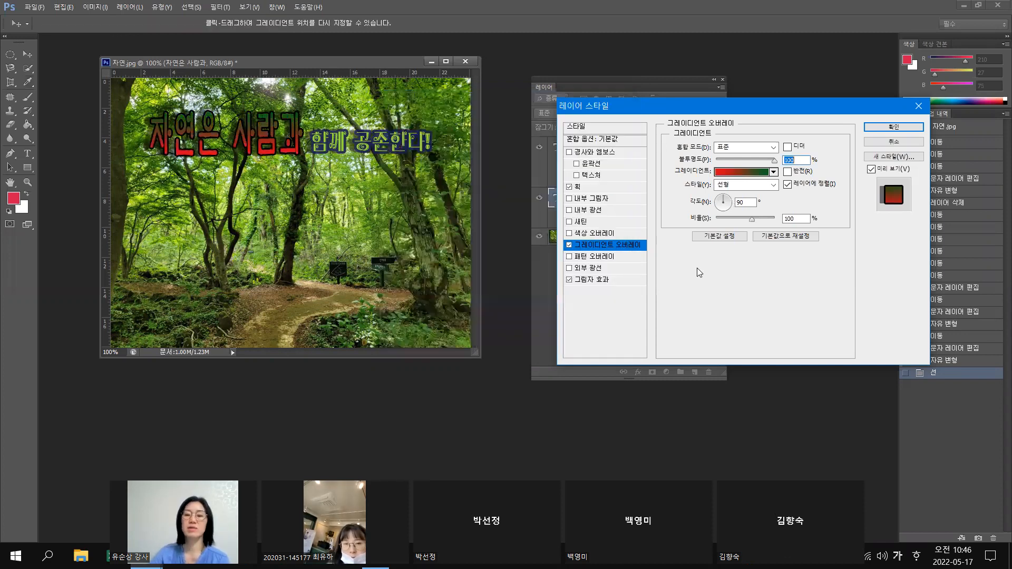
Try the radial (방사형) gradient style with an angle of -30°, followed by the reflected (반사) style
left_click(774, 185)
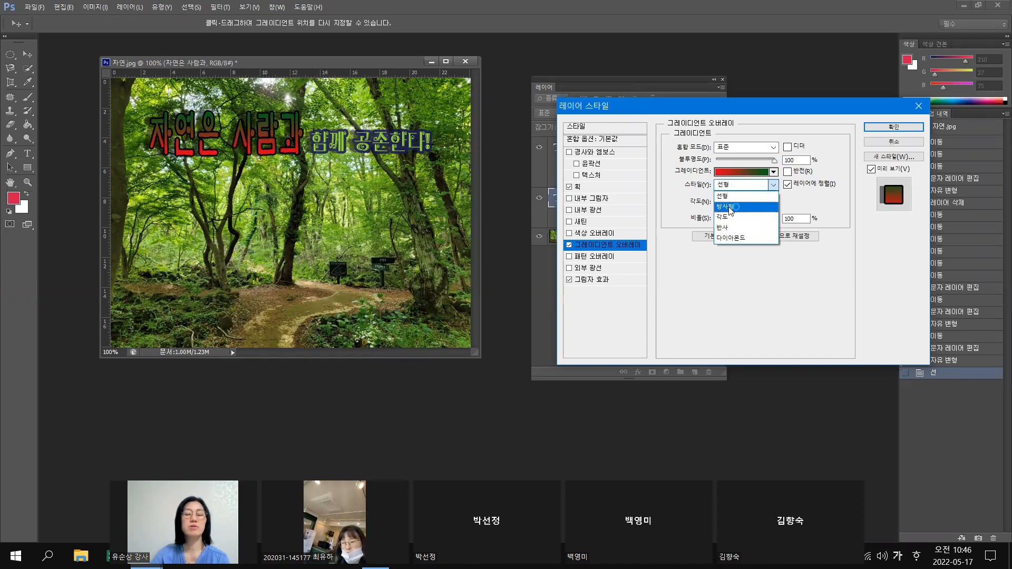
left_click(730, 209)
left_click(729, 204)
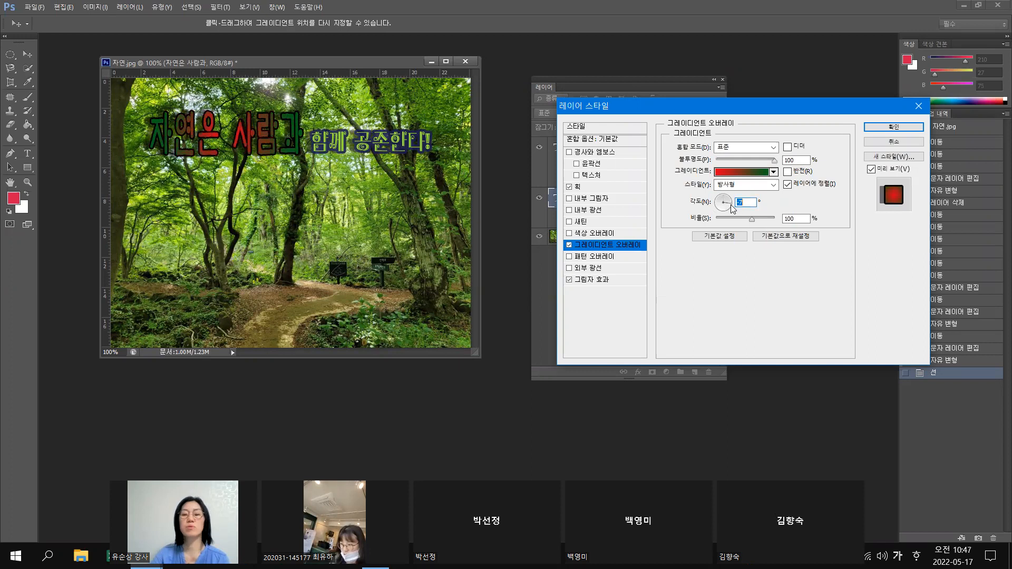
mouse_move(730, 206)
left_mouse_down()
mouse_move(714, 210)
mouse_move(729, 206)
left_mouse_up()
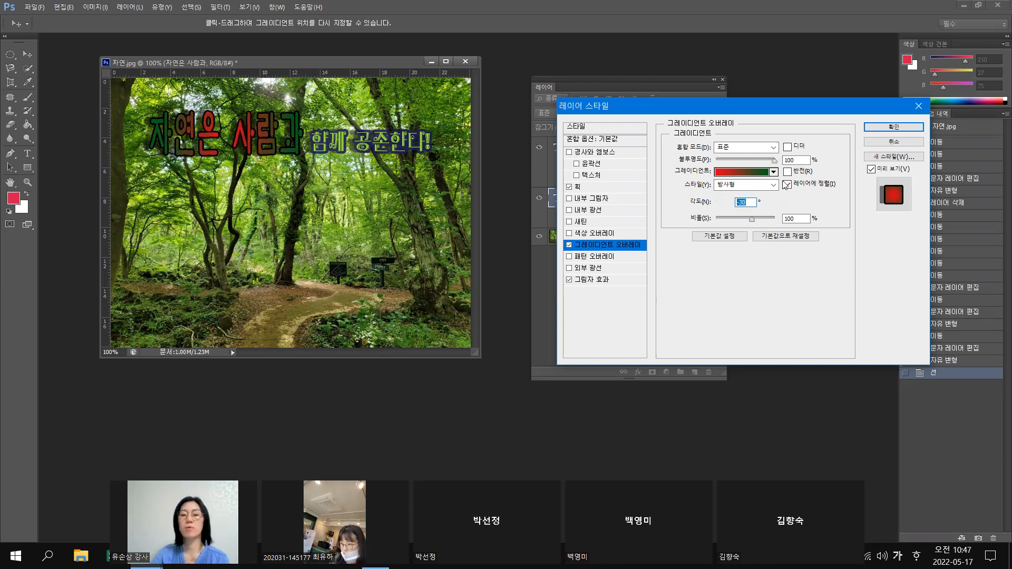
left_click(772, 185)
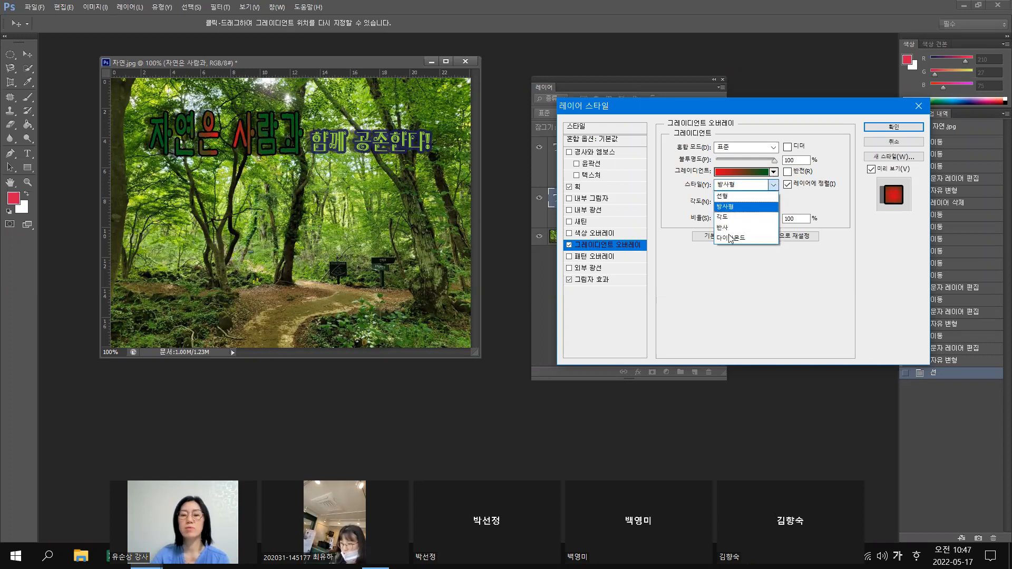
left_click(725, 232)
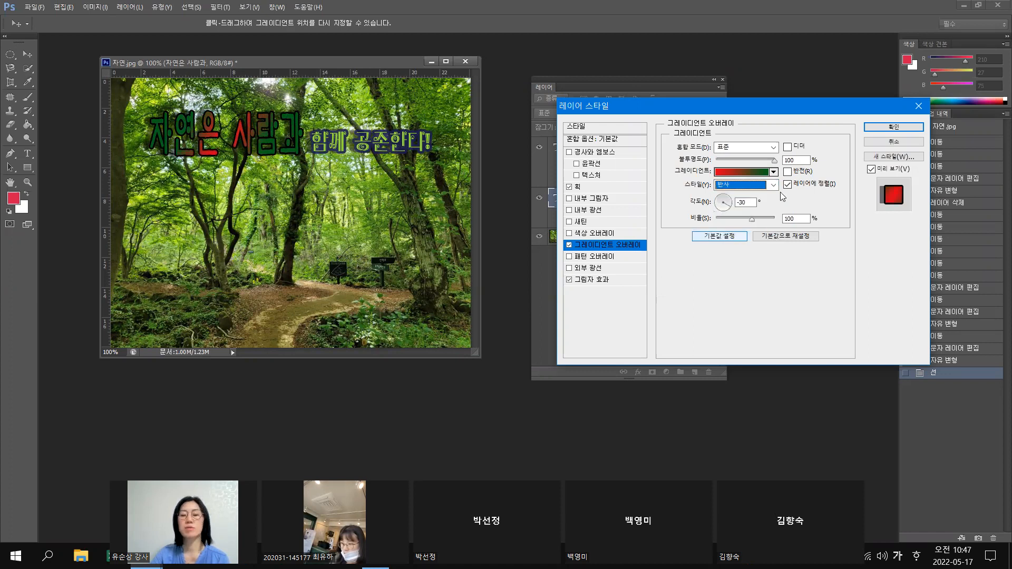
Set the gradient overlay to the linear (선형) style with an angle of 69° and a scale of 53%
left_click(758, 187)
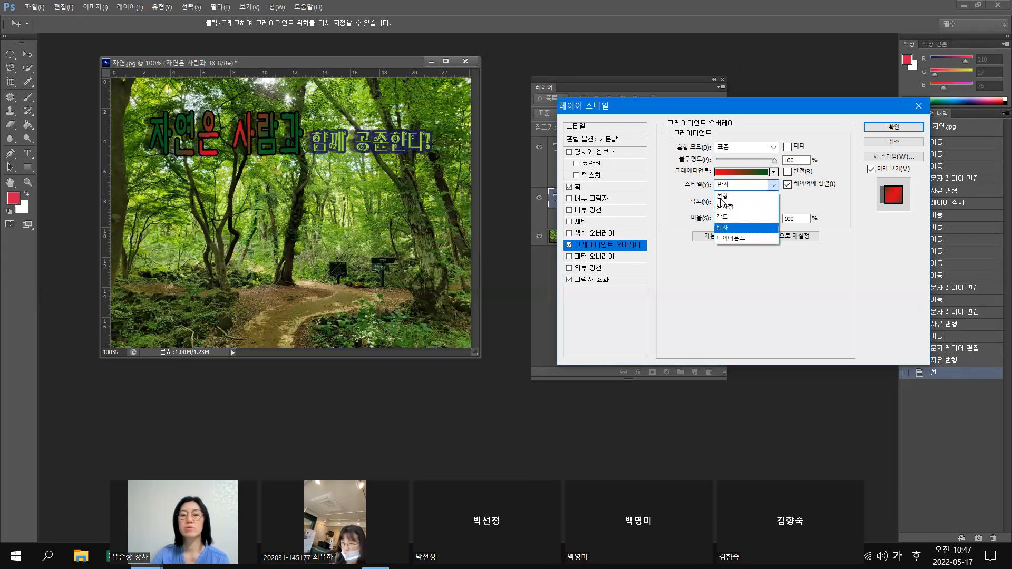
left_click(721, 199)
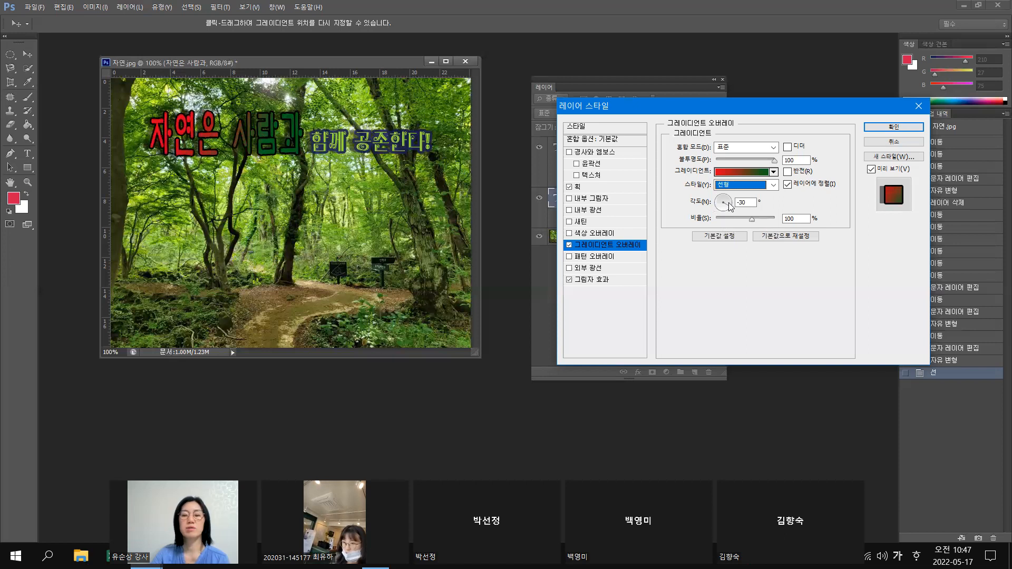
left_click(726, 195)
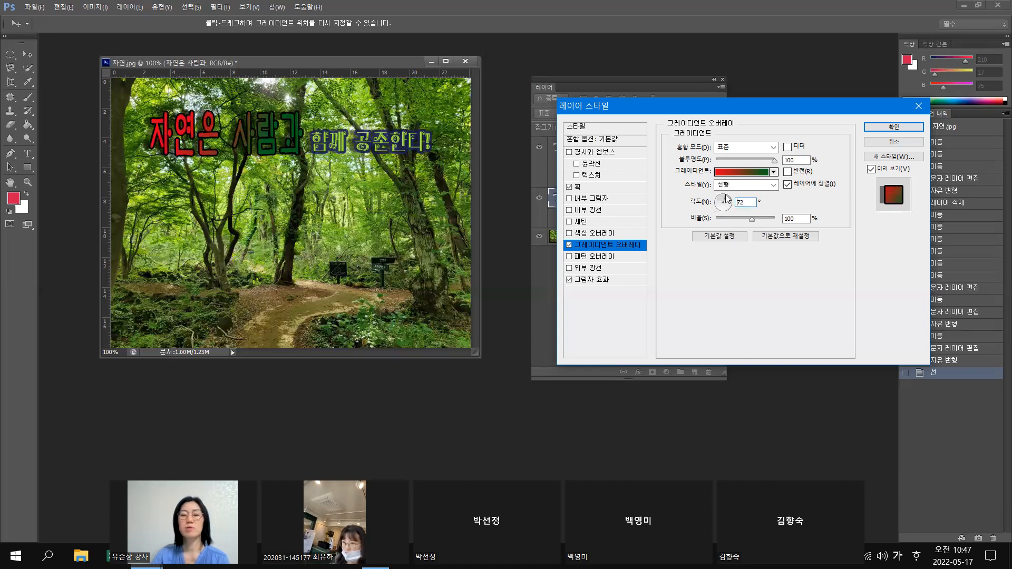
left_click_drag(742, 220, 730, 218)
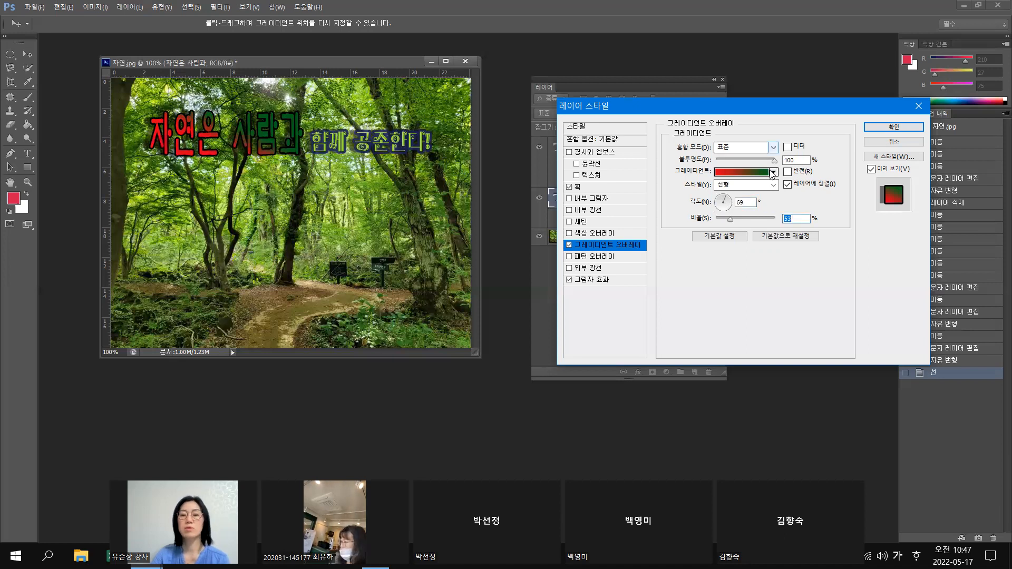
Compare gradient presets, choose "노랑, 보라, 주황, 파랑" for the overlay and apply the layer style to "자연은 사람과"
left_click(748, 172)
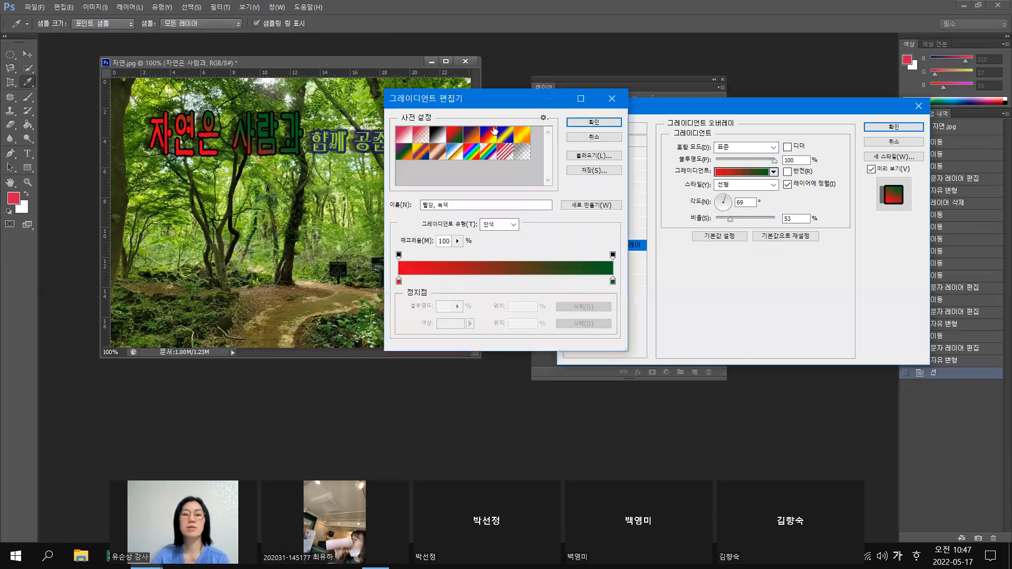
left_click(494, 131)
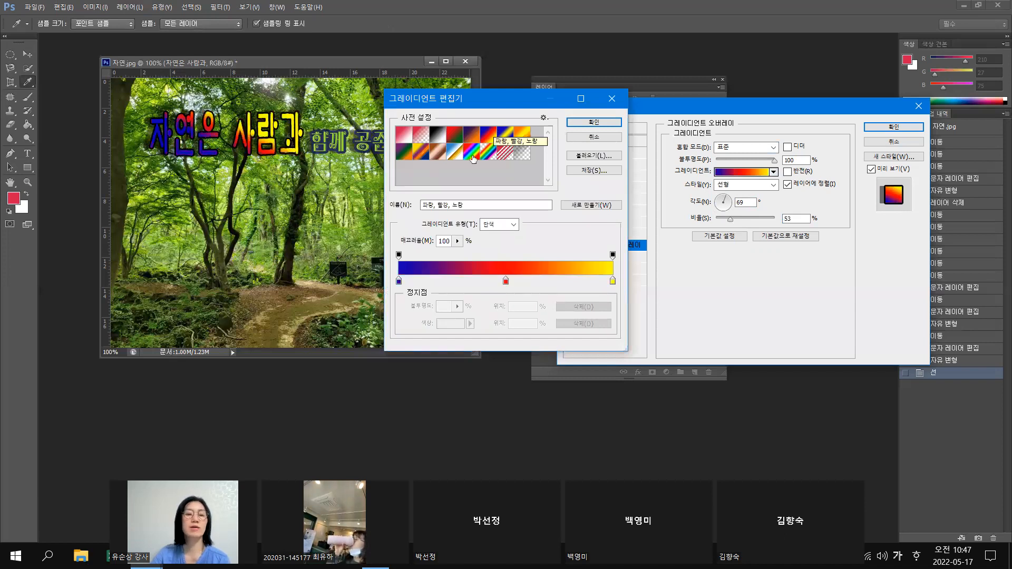
left_click(472, 154)
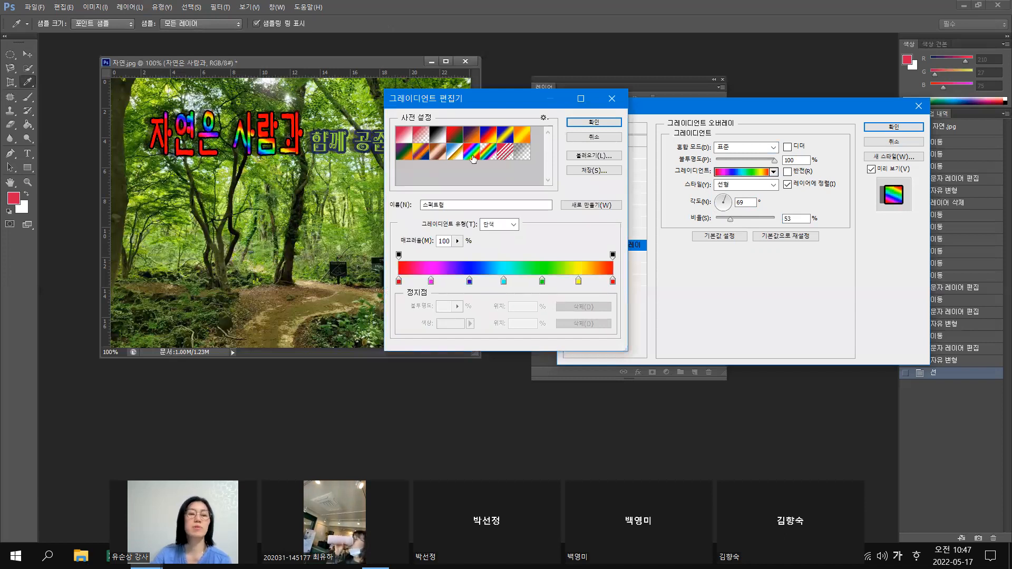
left_click(506, 133)
left_click(522, 133)
left_click(421, 154)
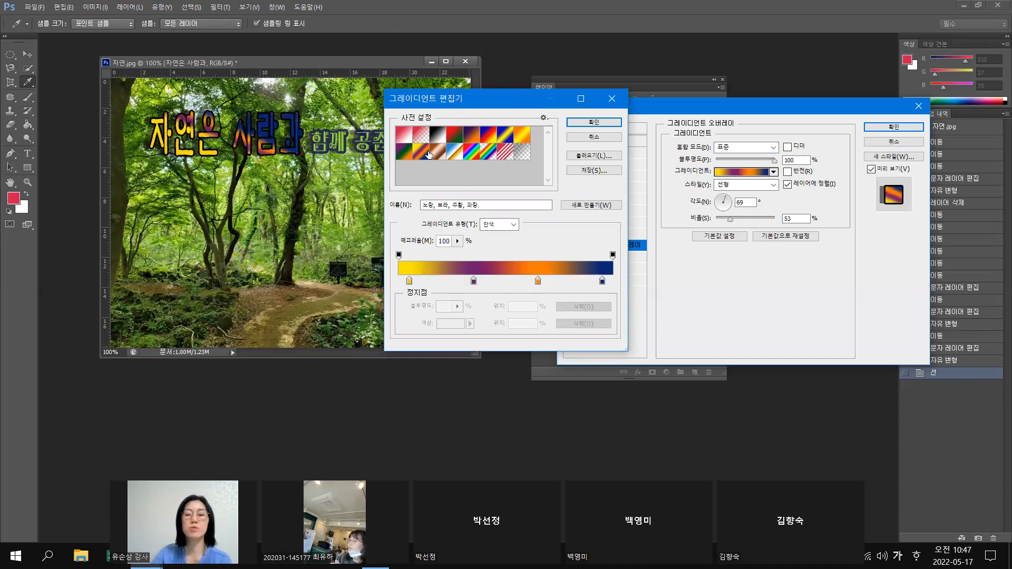
left_click(605, 125)
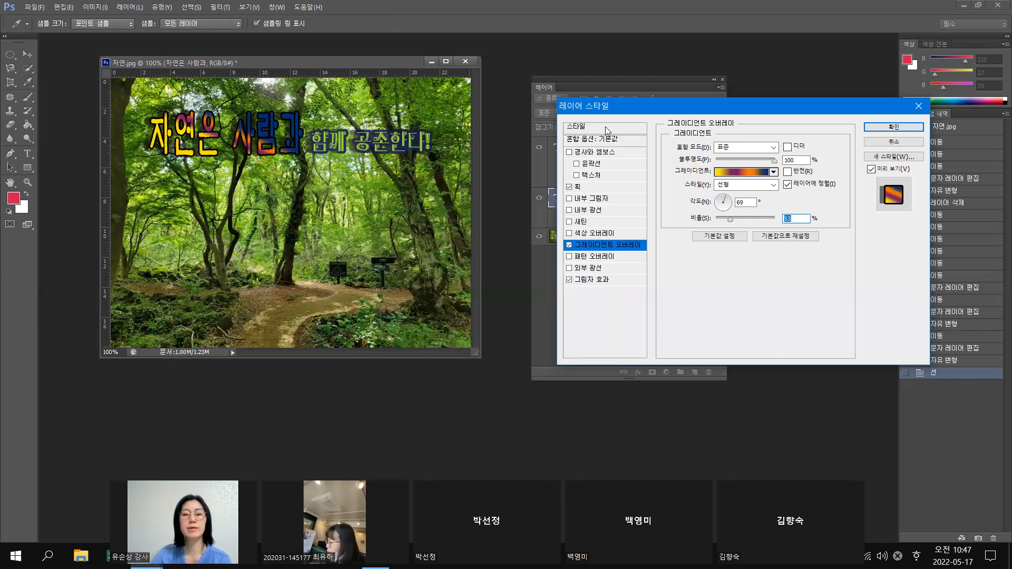
left_click(905, 129)
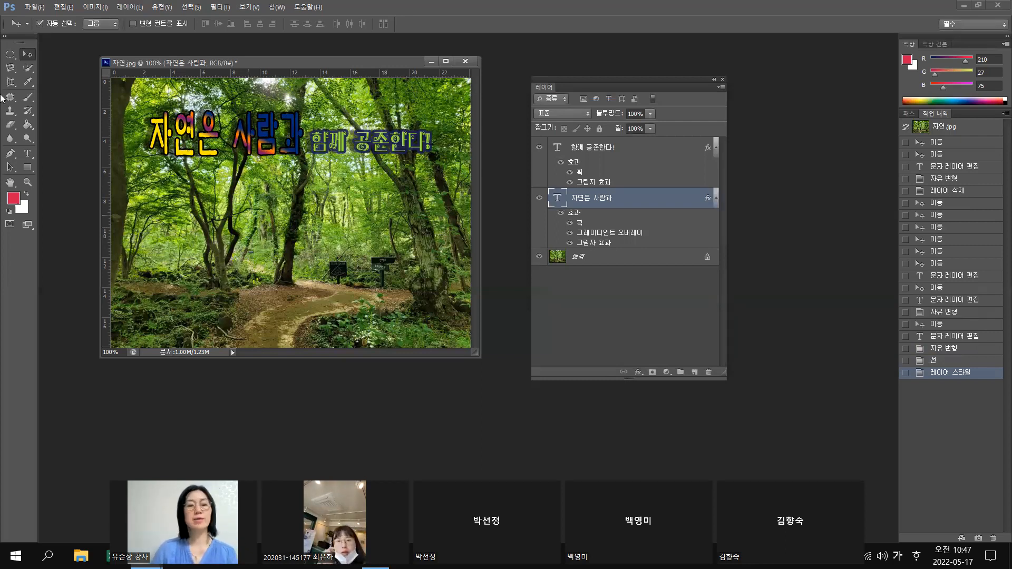
Save the forest document to the desktop (바탕 화면) as 자연.psd in Photoshop format with maximum compatibility, and close it
left_click(33, 7)
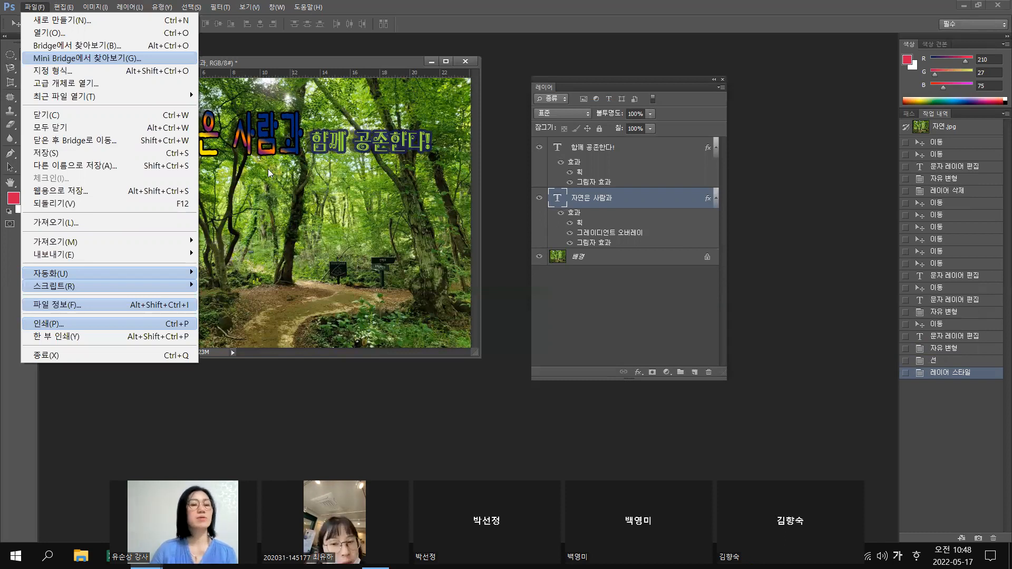
left_click(106, 167)
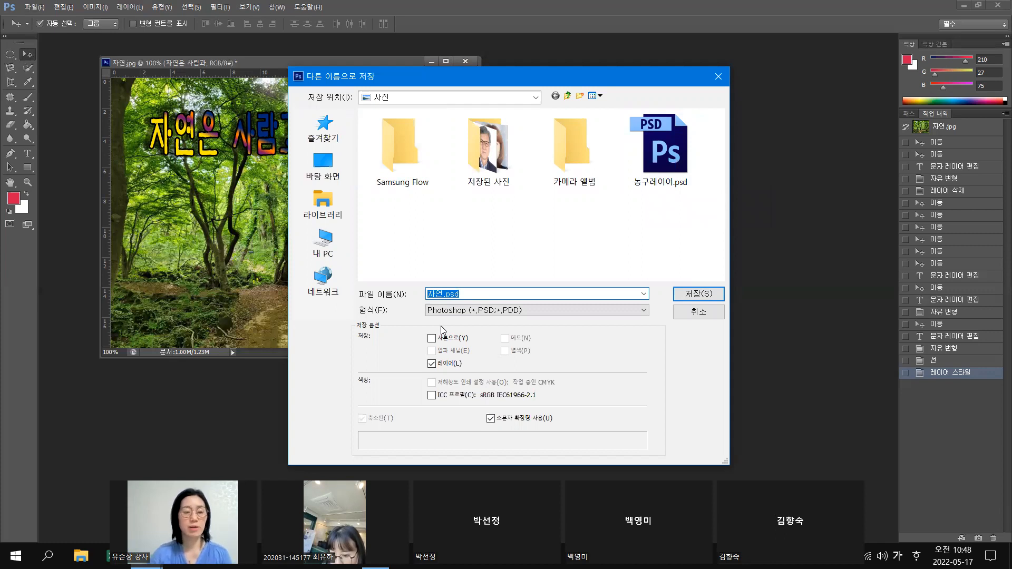
left_click(644, 313)
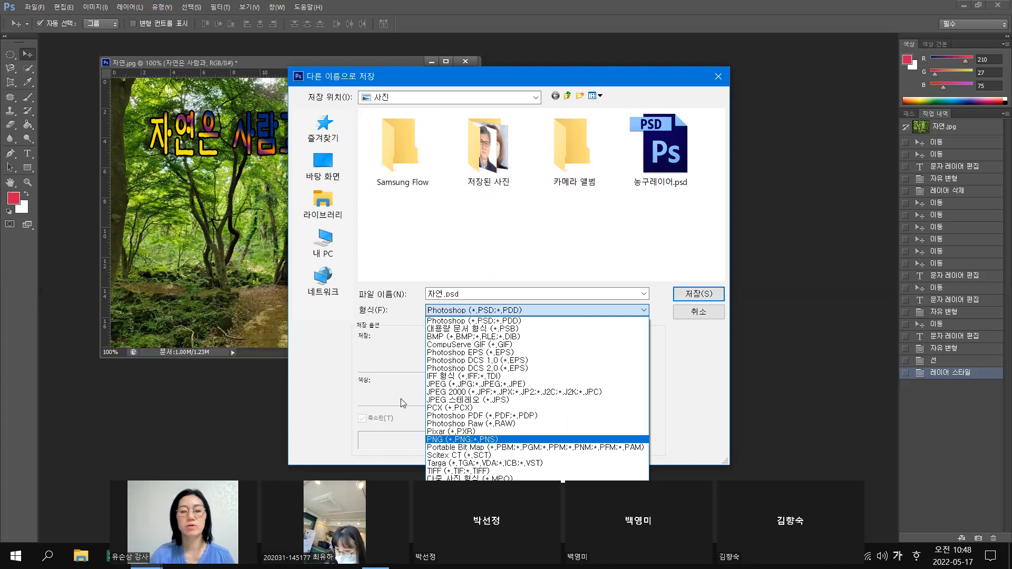
left_click(430, 315)
left_click(447, 295)
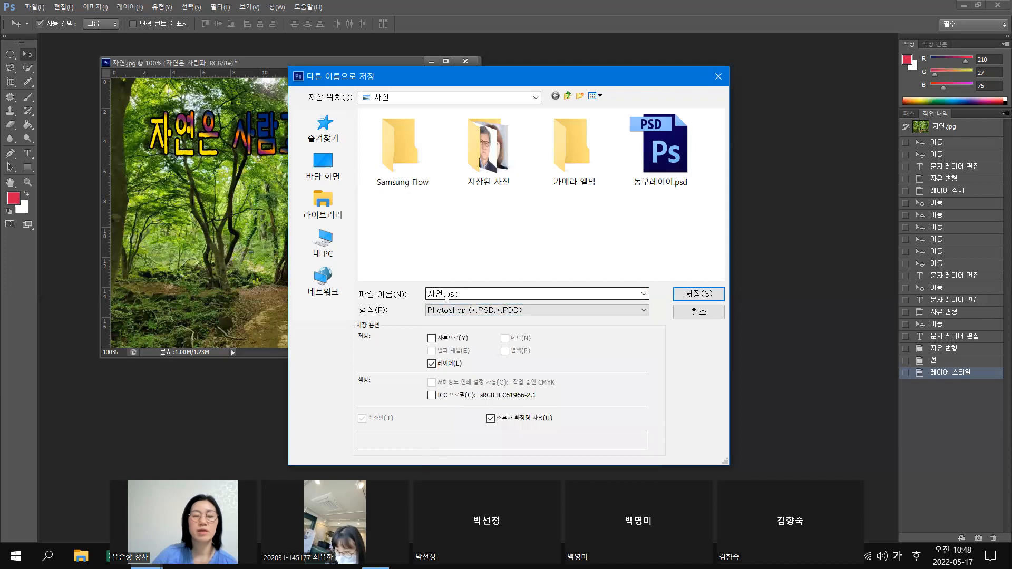
left_click(324, 165)
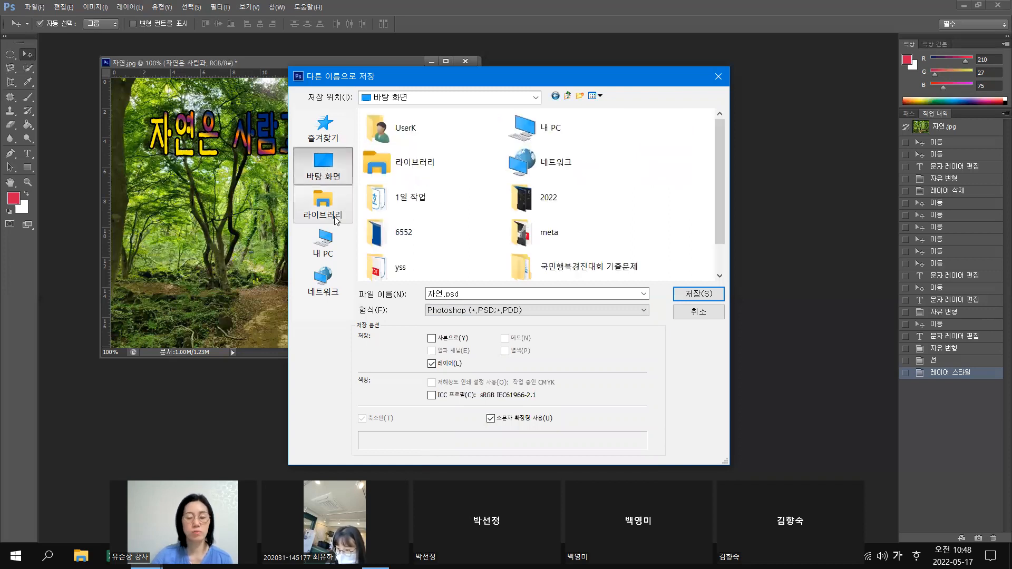
left_click(697, 298)
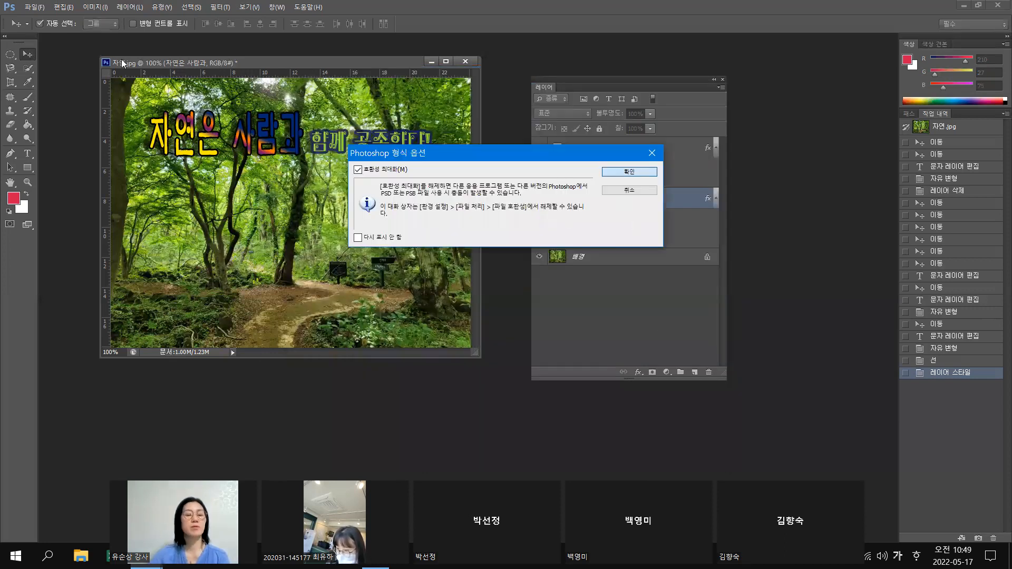
key("Return")
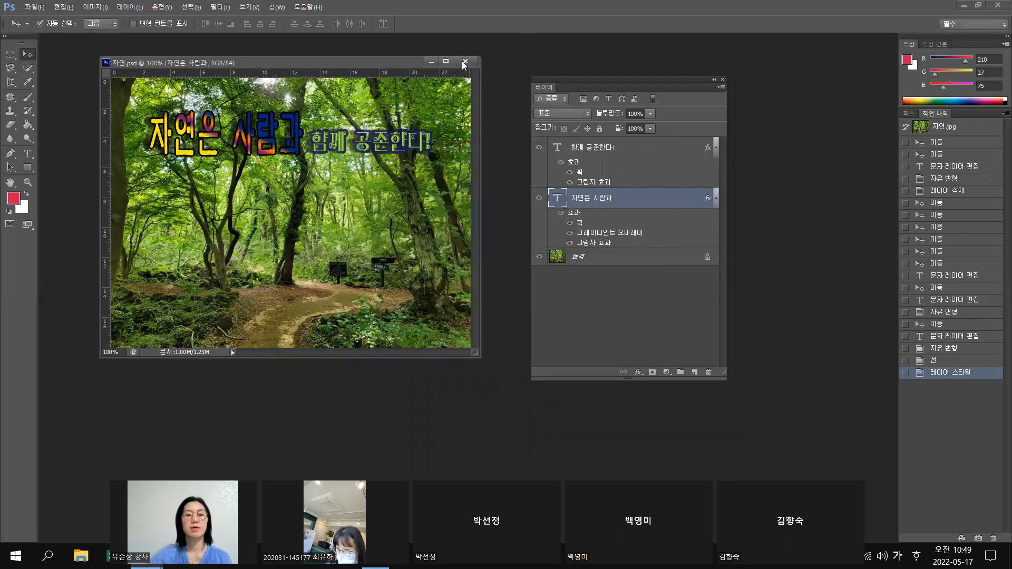
left_click(475, 56)
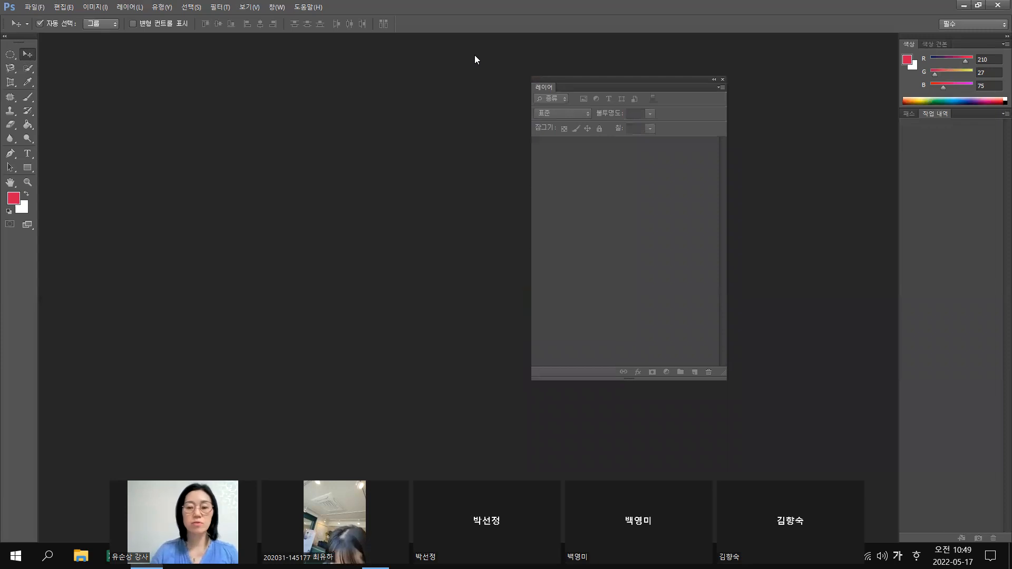
Bring up the file-opening dialog and browse the images in the 사진 library
left_click(39, 5)
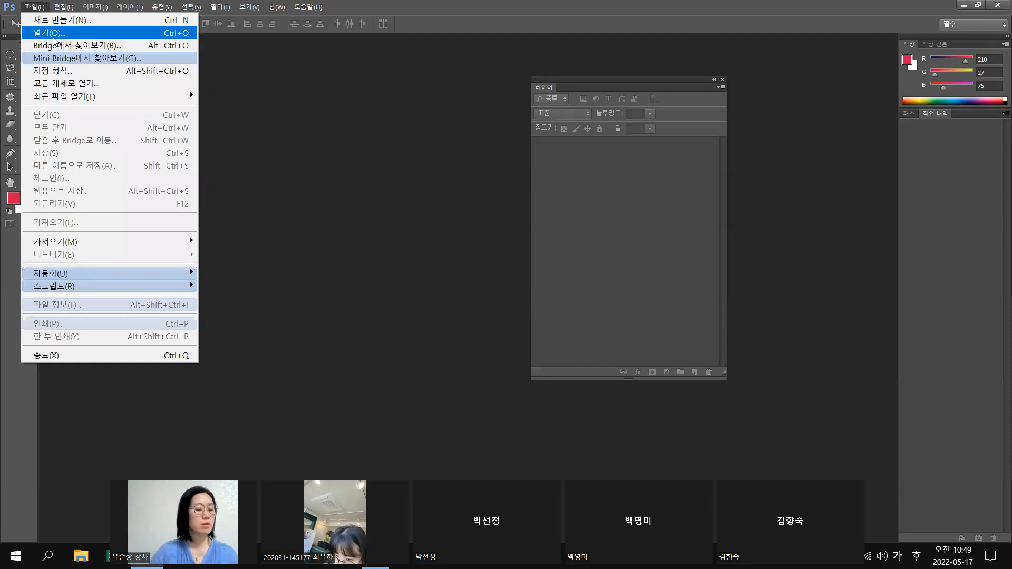
left_click(51, 35)
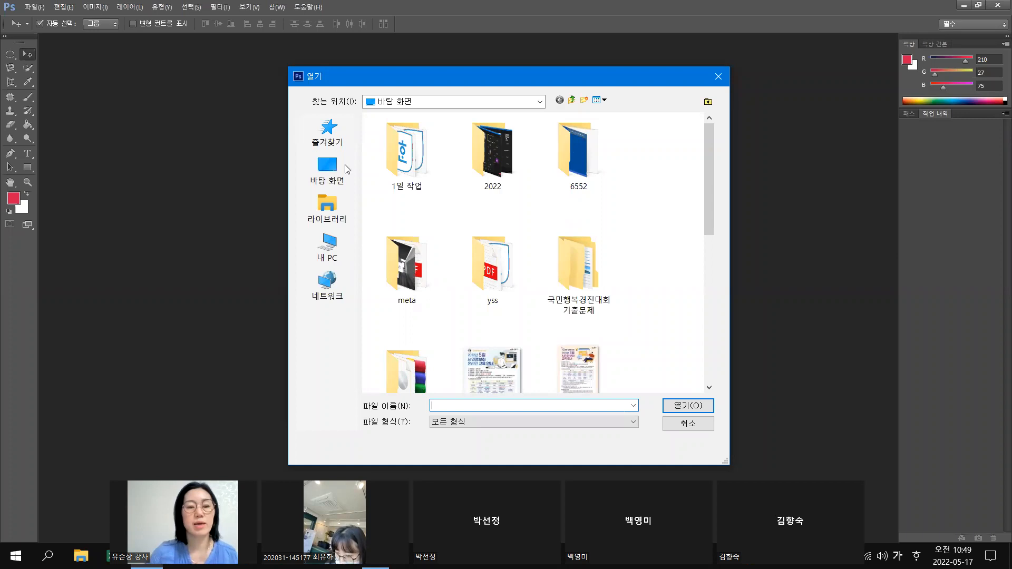
left_click(331, 208)
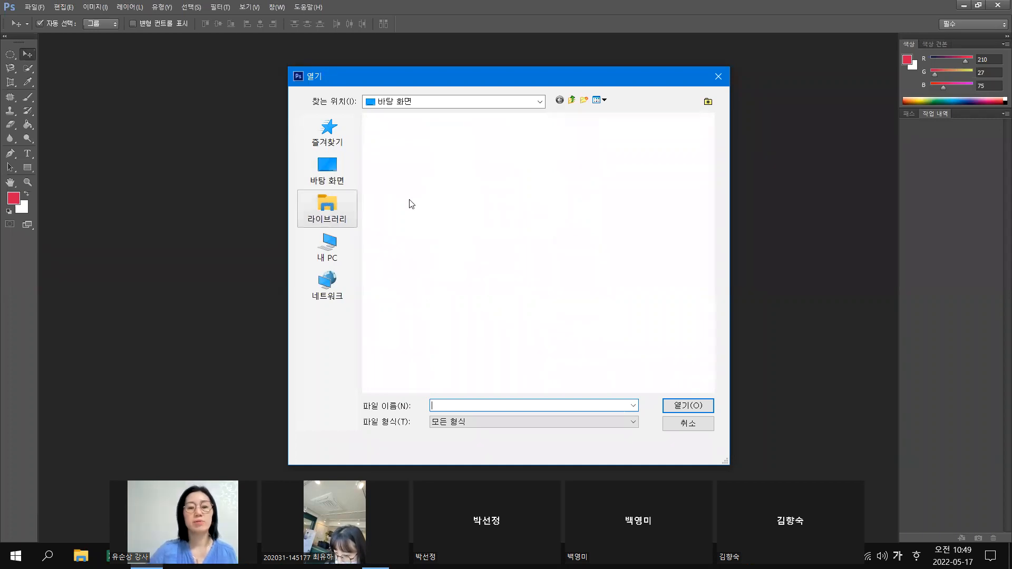
double_click(413, 163)
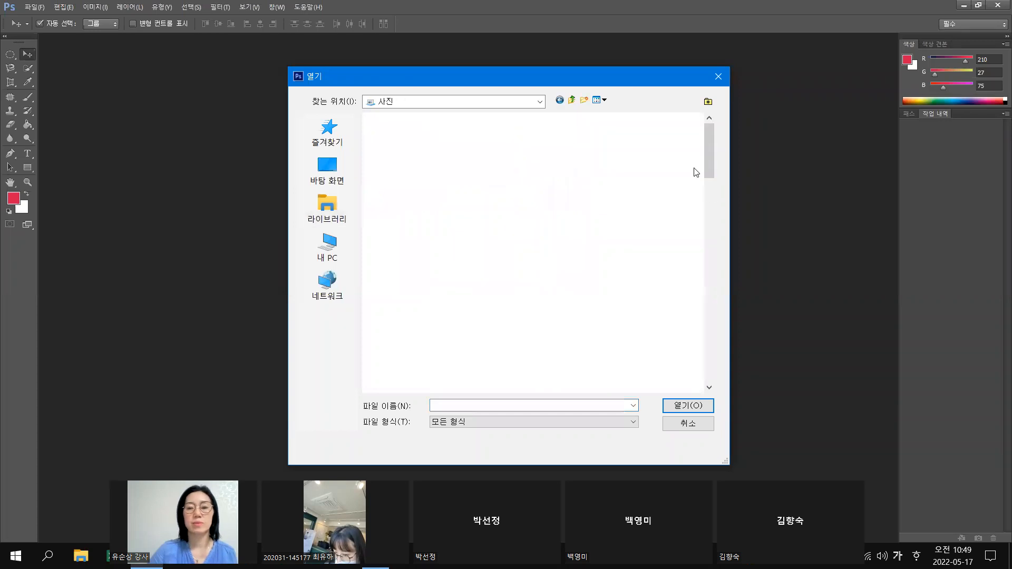
scroll(705, 219, "down", 3)
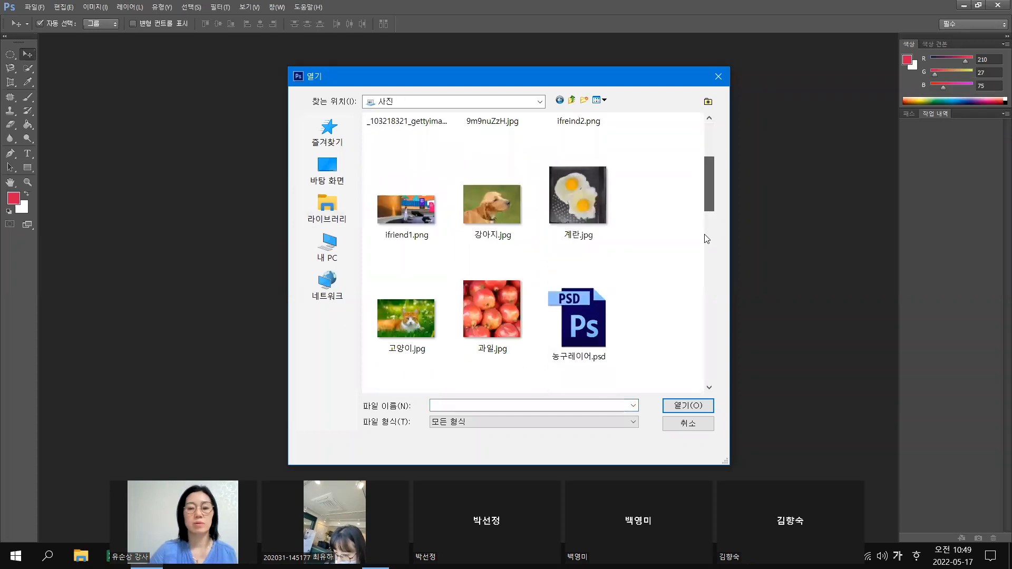
scroll(706, 238, "down", 7)
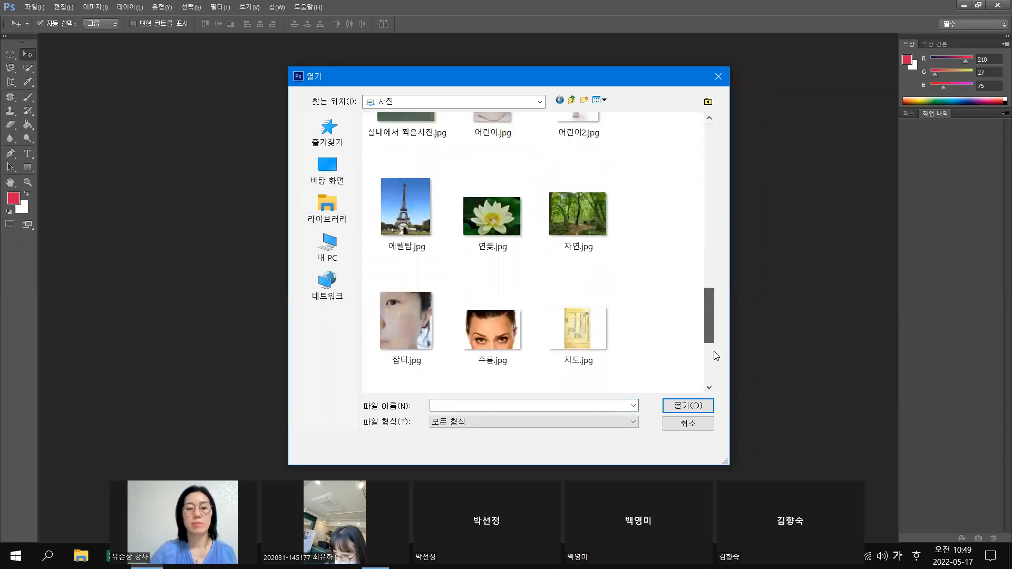
scroll(715, 369, "down", 4)
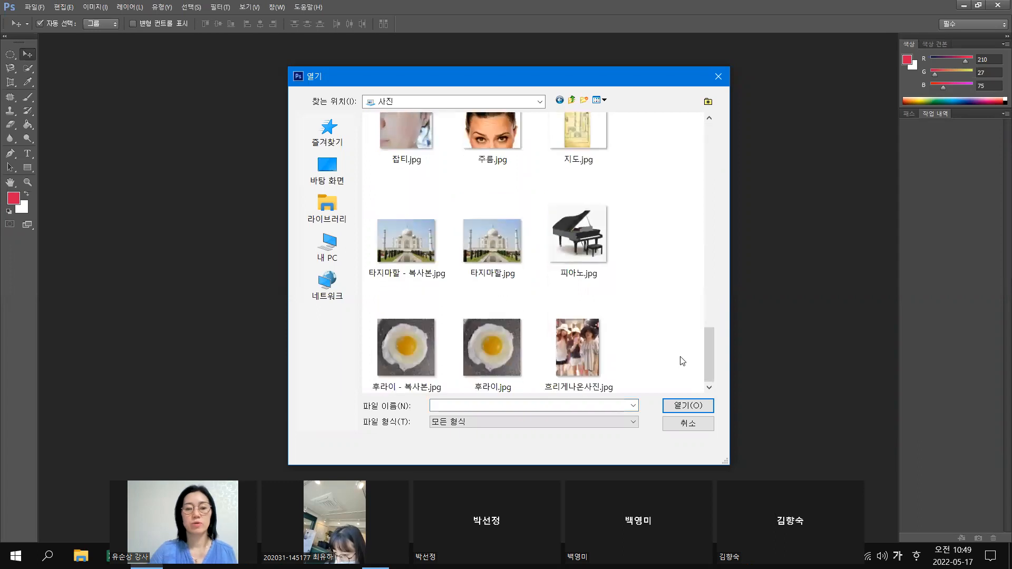
Keep the file type at all formats (모든 형식) and open the cat photo _103218321_gettyimages-134815902.jpg
left_click(633, 423)
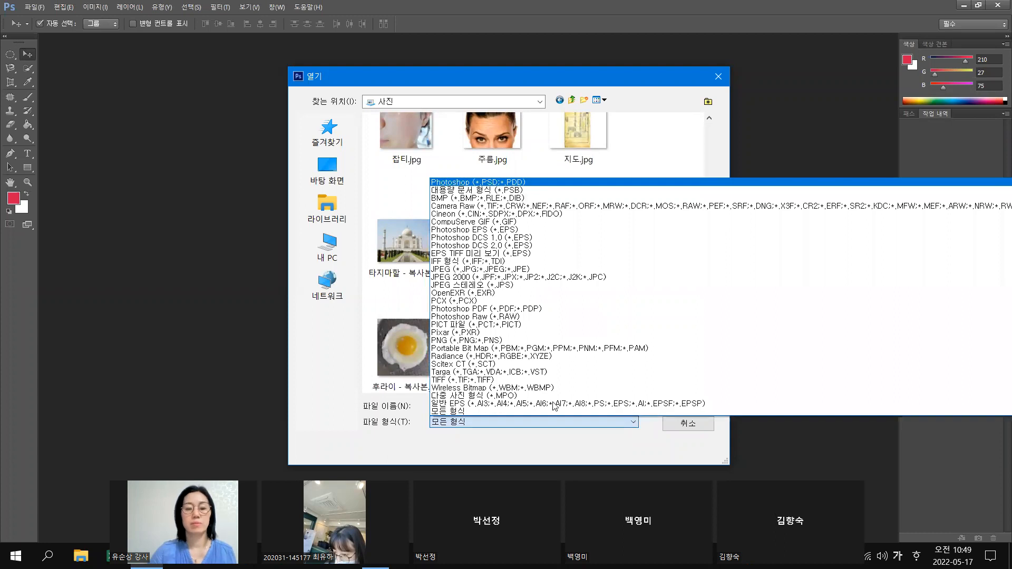
left_click(460, 412)
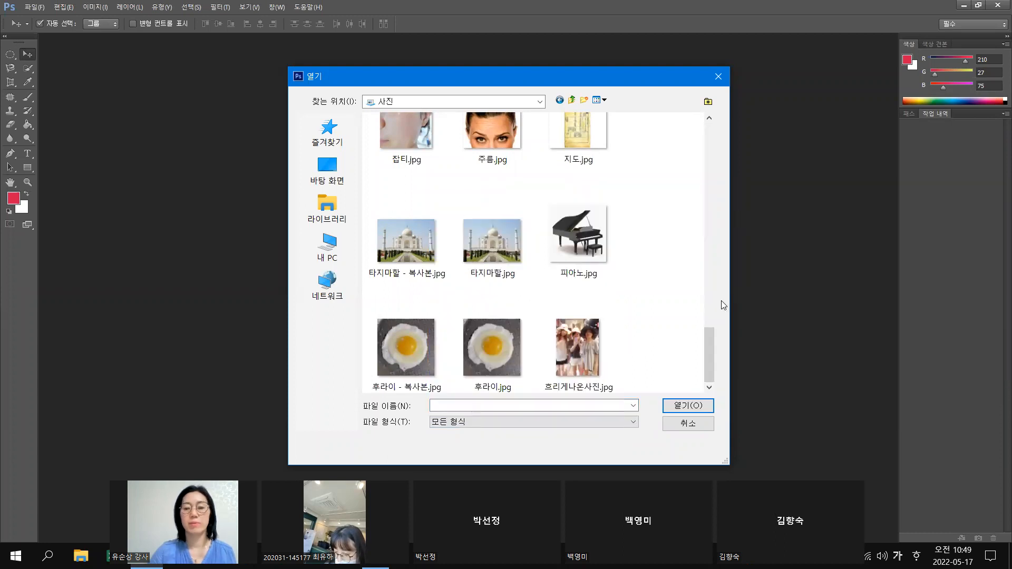
left_click(708, 312)
left_click_drag(734, 152, 735, 125)
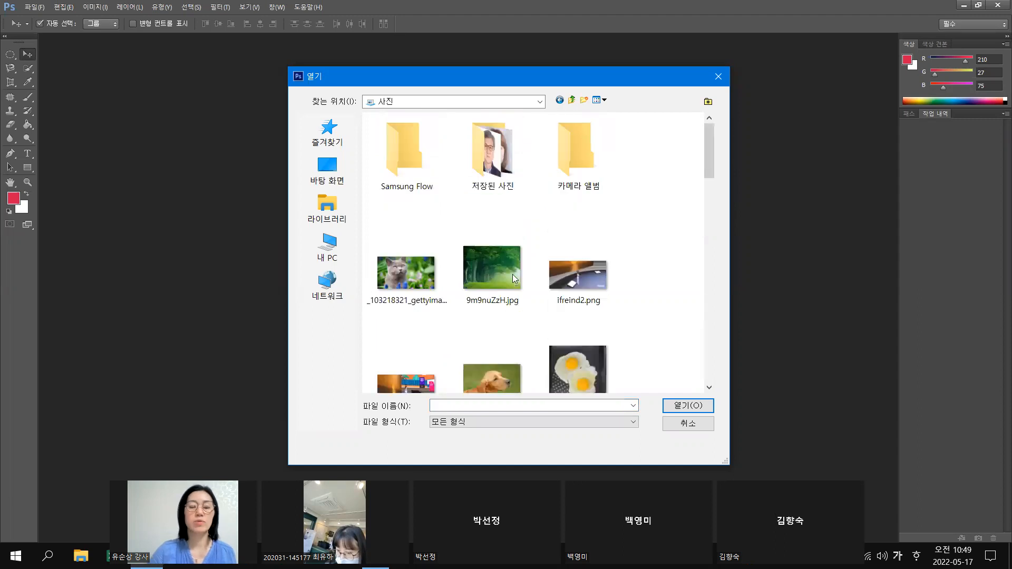
left_click(420, 266)
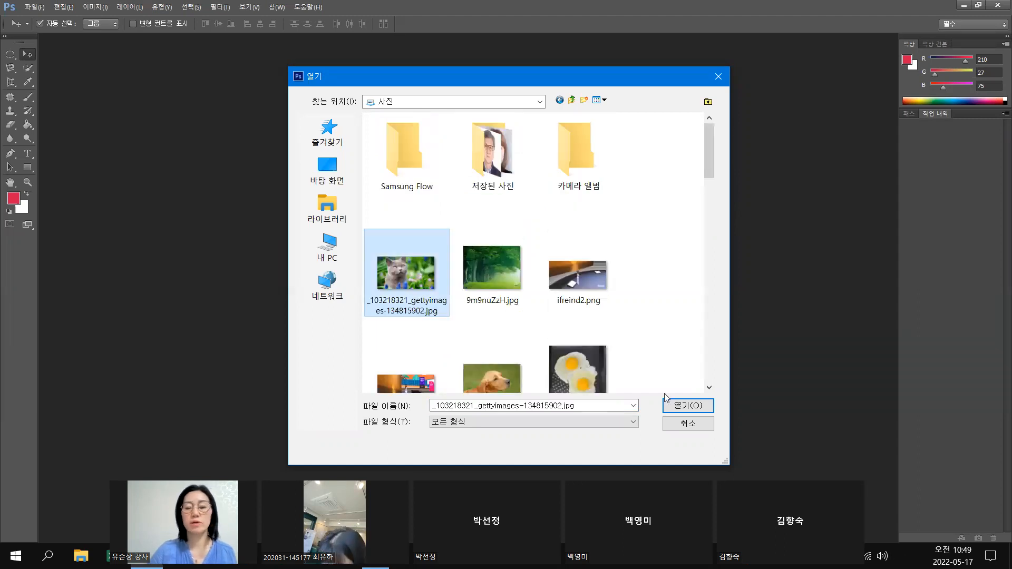
left_click(688, 406)
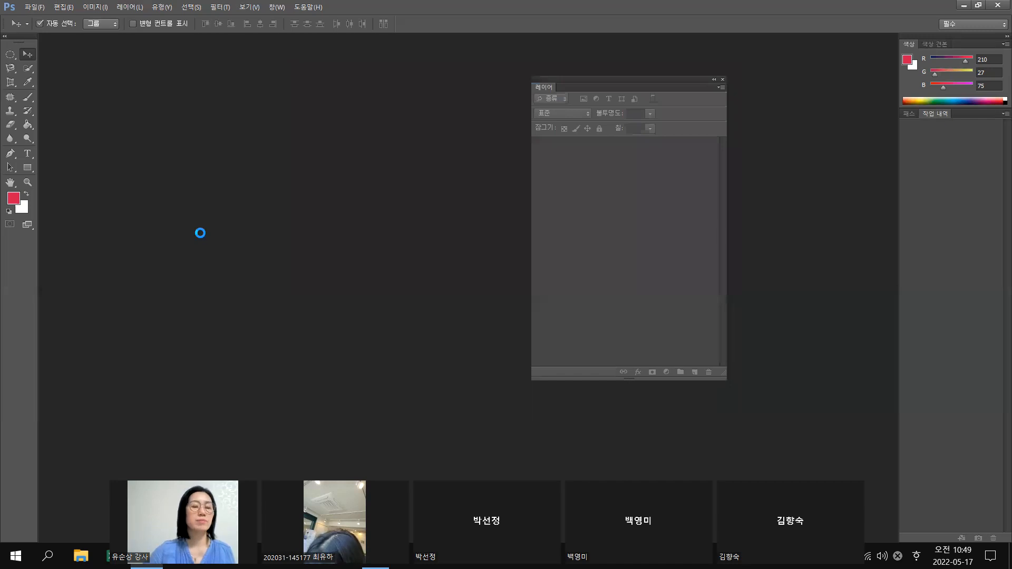
Float the cat photo in its own window and reposition it to leave space for a second image
left_click_drag(189, 38, 228, 139)
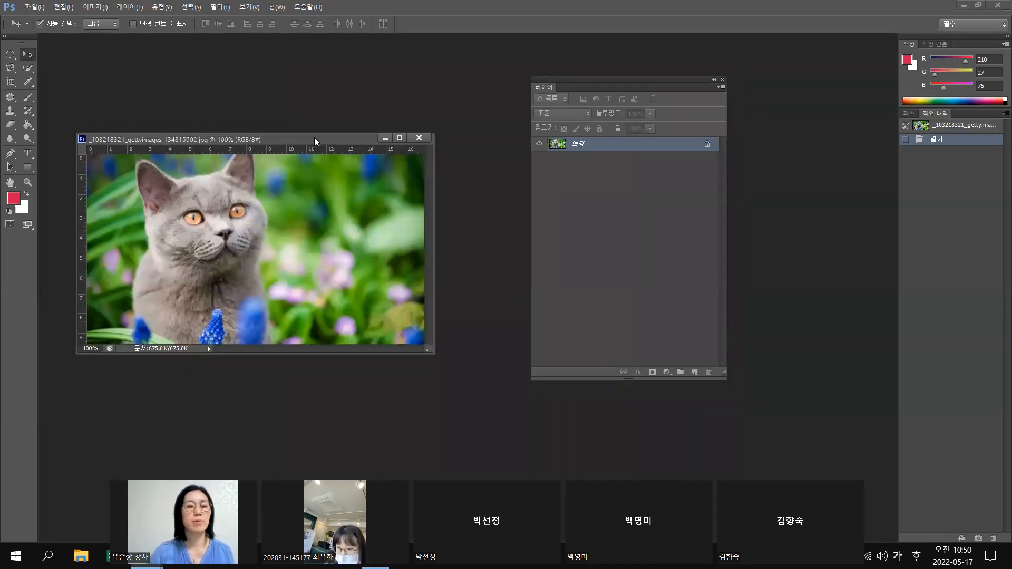
left_click_drag(315, 139, 348, 58)
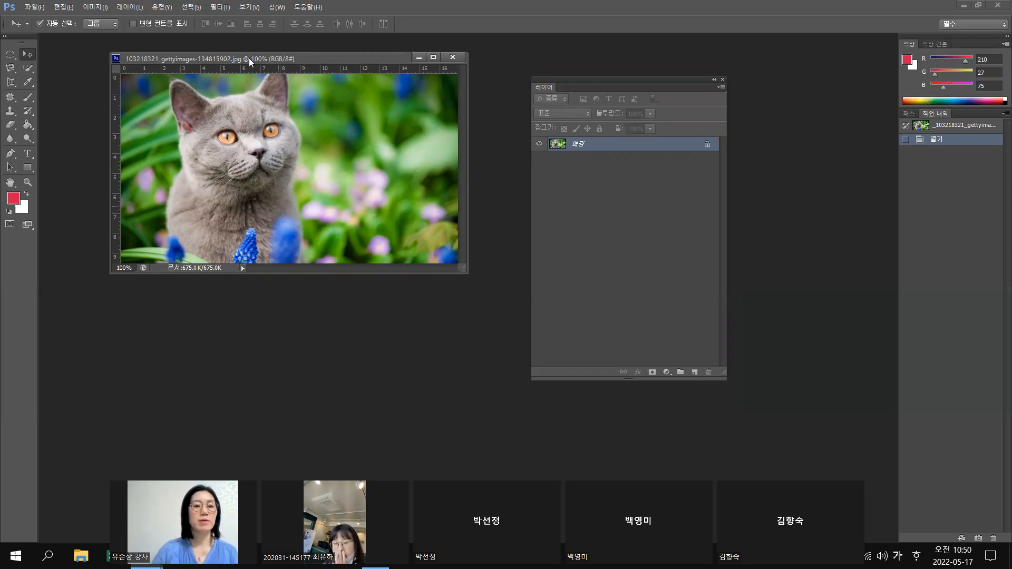
left_click_drag(210, 58, 182, 86)
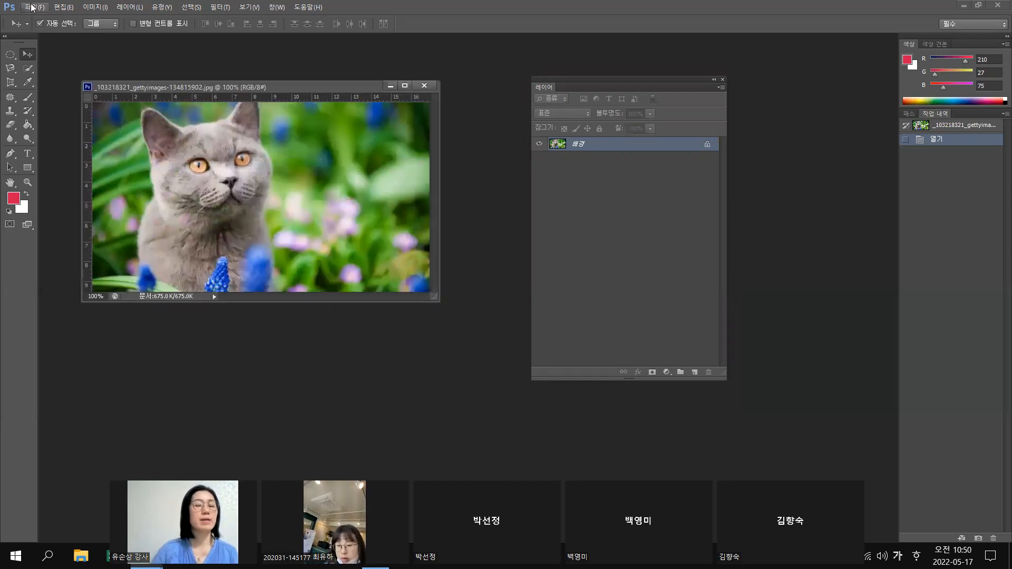
Open the fruit image 과일.jpg from the 사진 folder
left_click(33, 8)
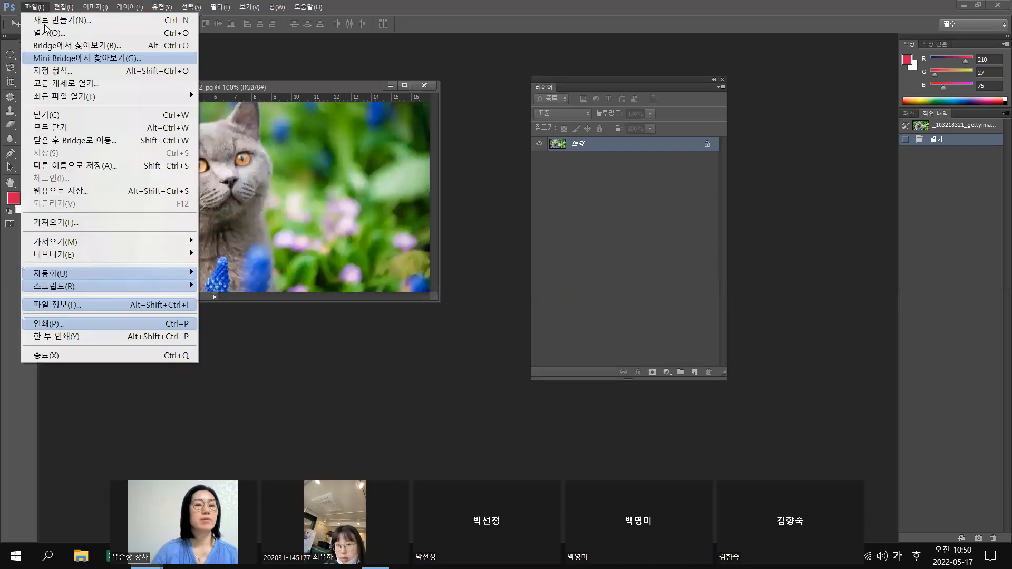
left_click(476, 24)
key("ctrl+o")
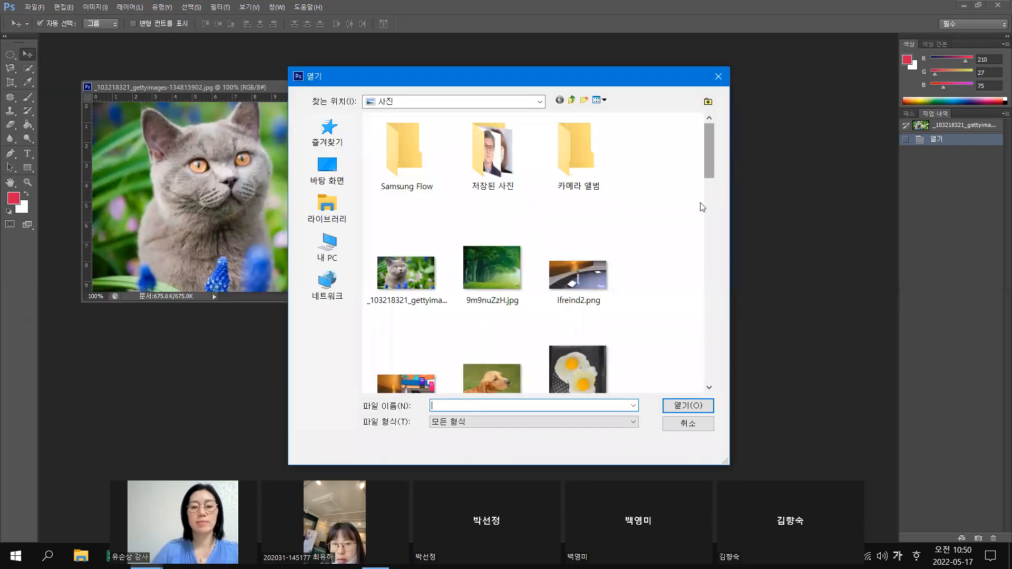
scroll(521, 266, "down", 5)
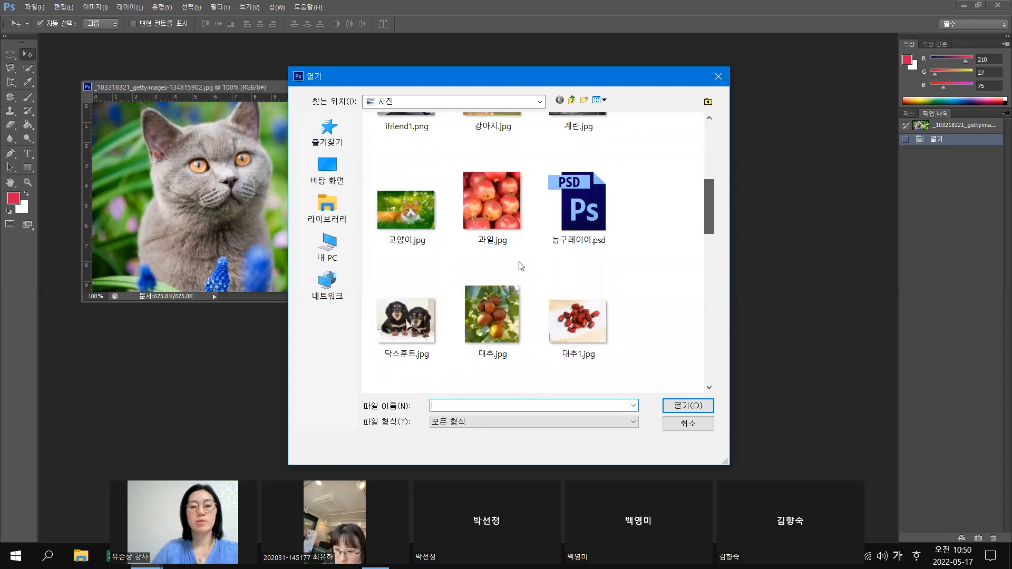
left_click(486, 209)
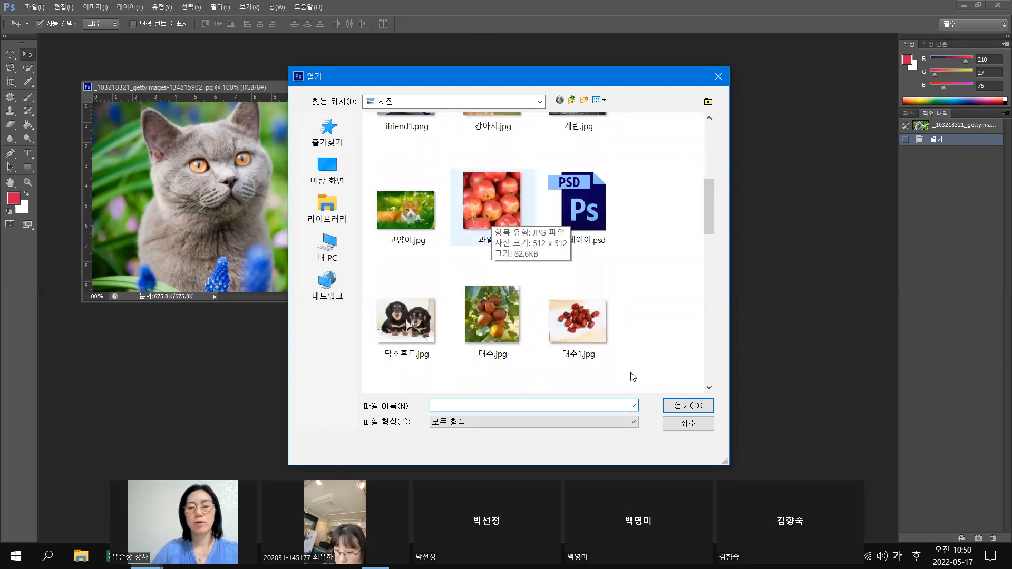
left_click(682, 406)
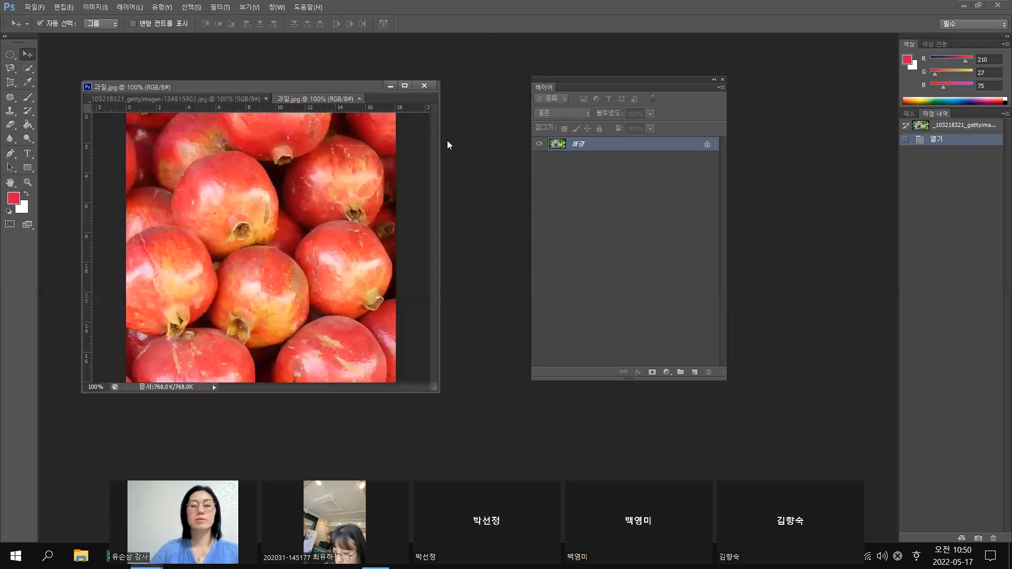
Separate 과일.jpg into its own window beside the cat photo, and dock the Layers panel clear of both images
left_click_drag(324, 100, 634, 83)
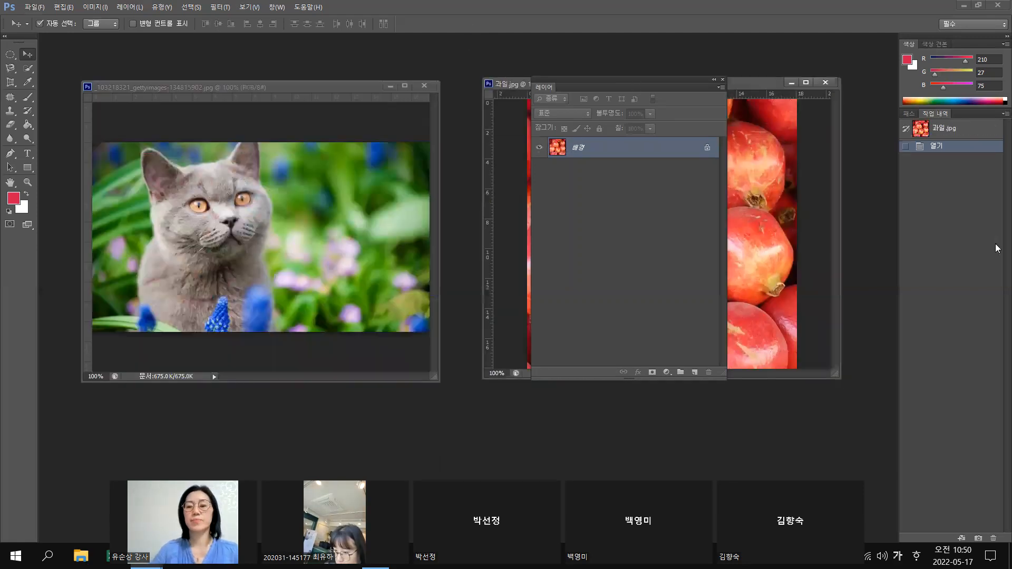
left_click_drag(995, 248, 995, 237)
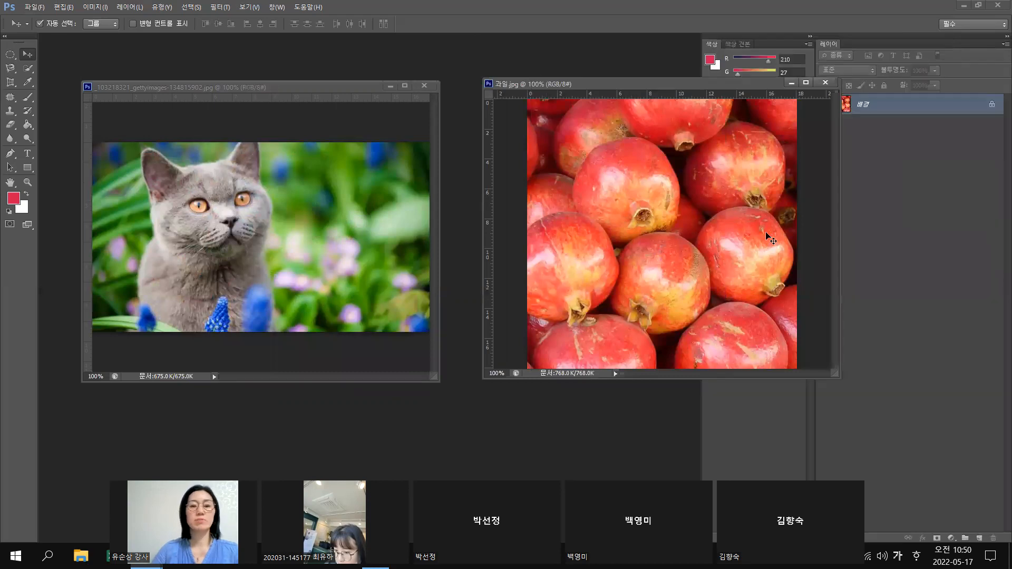
left_click_drag(629, 84, 609, 99)
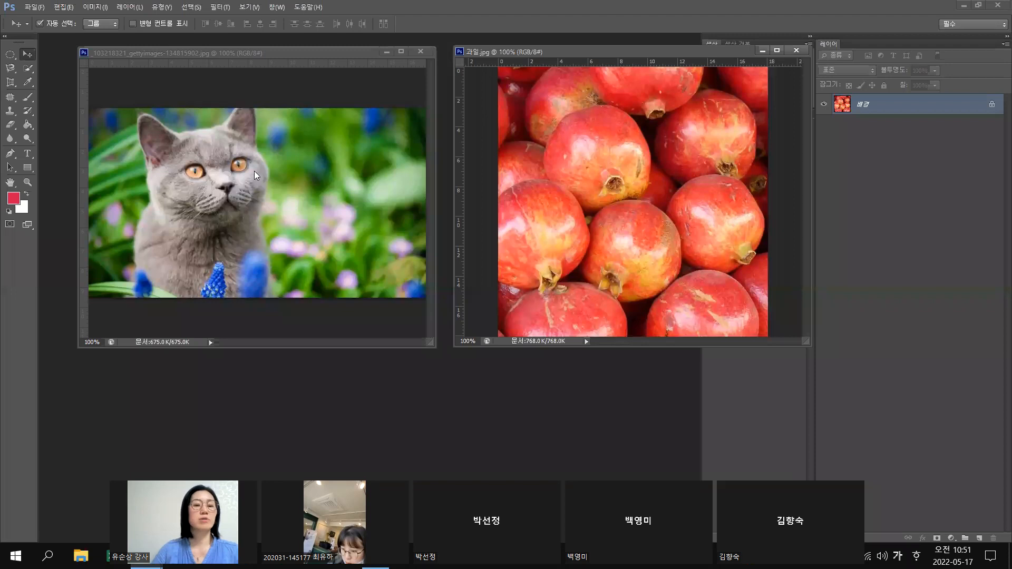
Undock the Layers panel and alternate between the cat photo and 과일.jpg to compare their layers, finishing on the cat photo
left_click(205, 53)
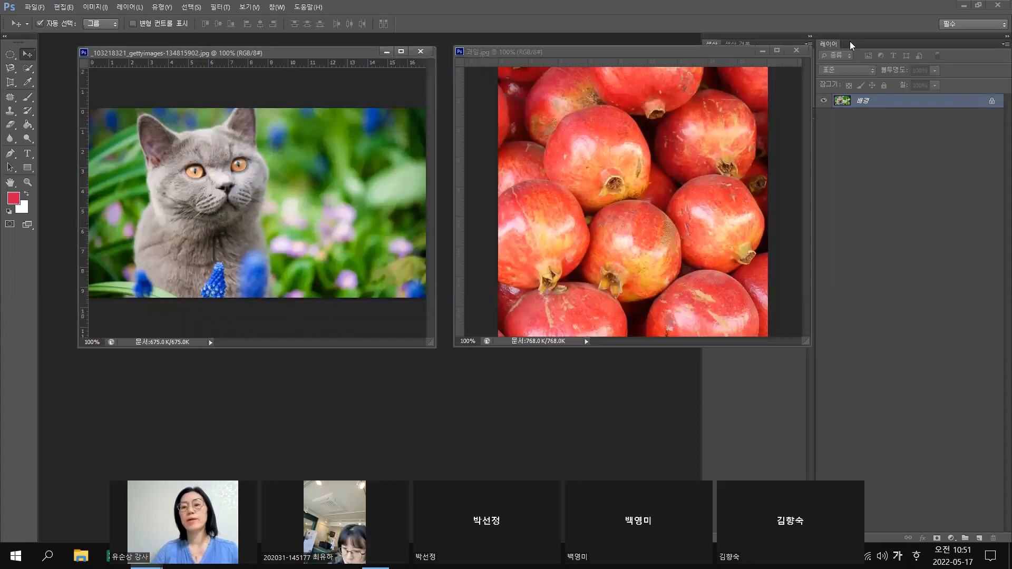
left_click_drag(847, 45, 653, 170)
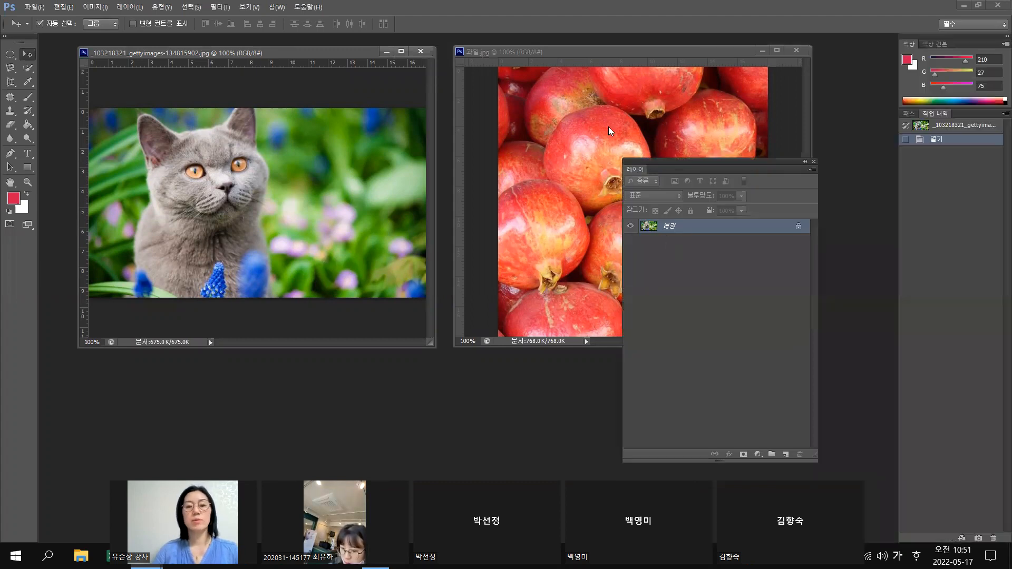
left_click(588, 97)
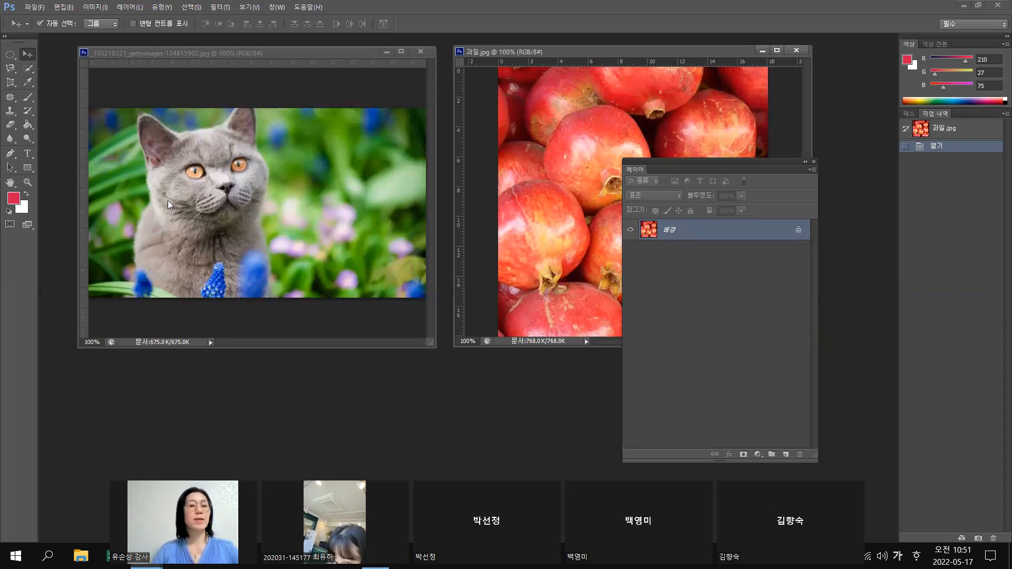
left_click(136, 51)
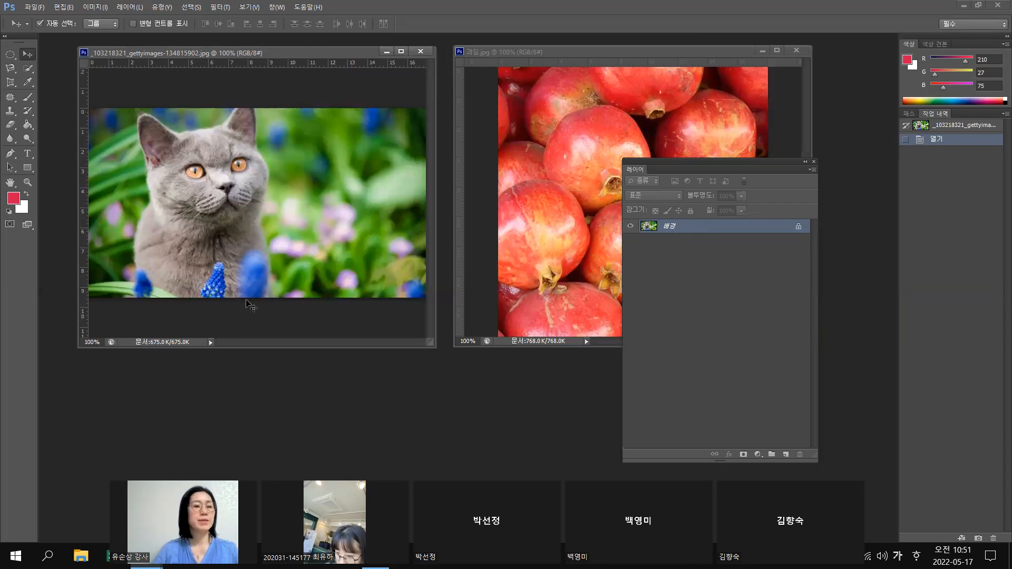
Try a two-line Horizontal Type Mask at 15 pt beside the cat's face, and clear the resulting text selection
left_click(30, 155)
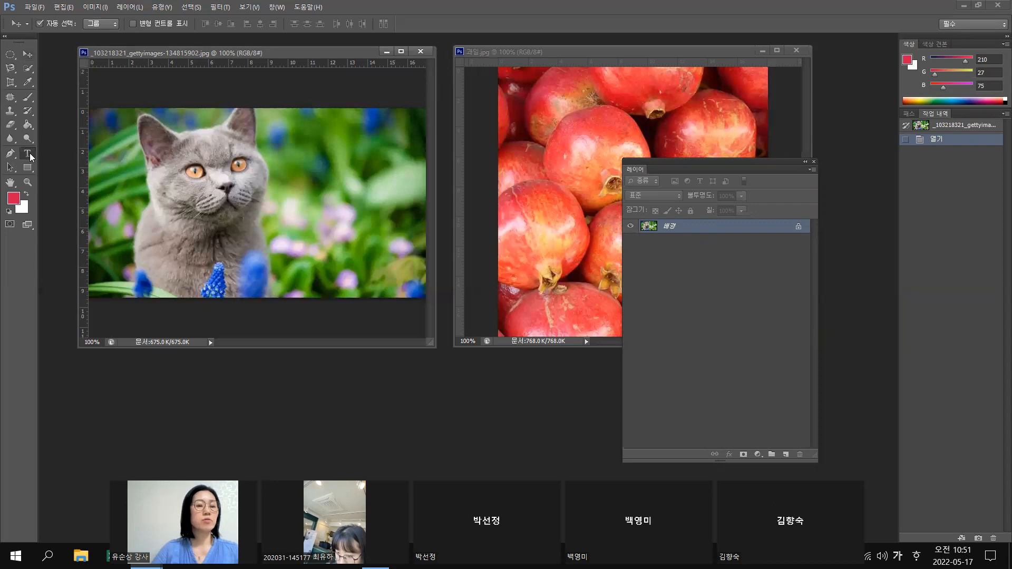
right_click(30, 156)
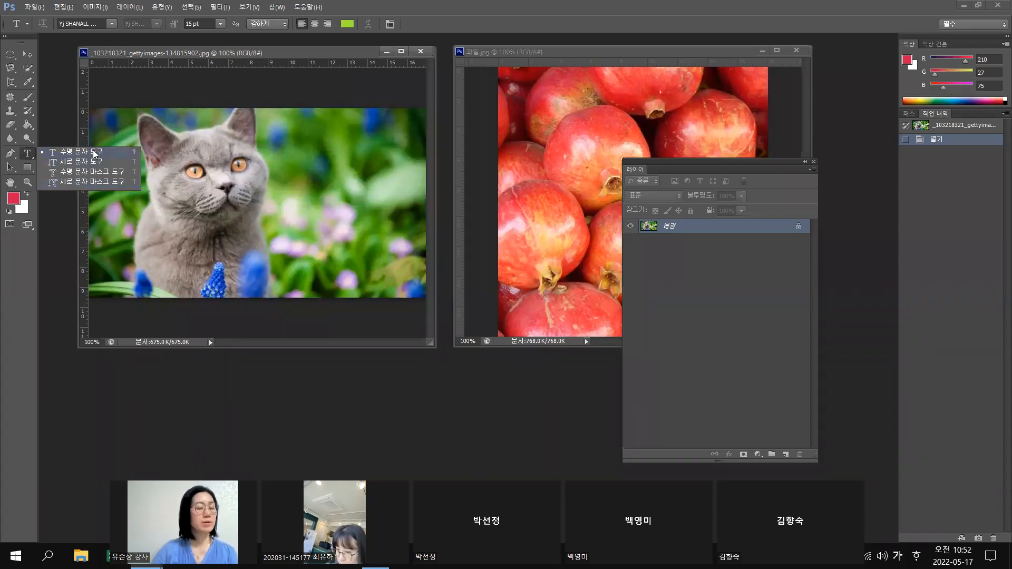
left_click(69, 173)
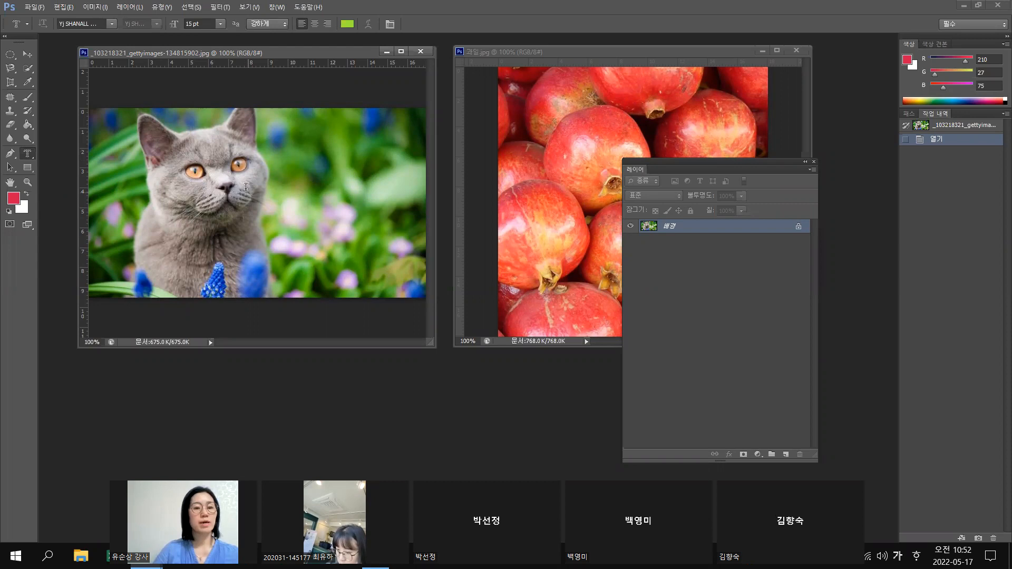
left_click(246, 186)
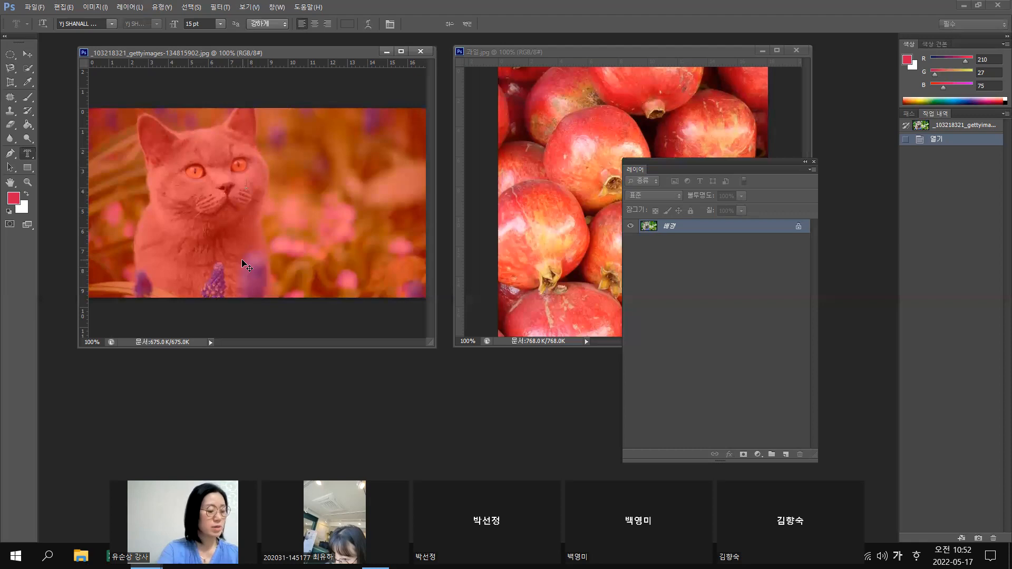
type("지")
type("문자")
type("을")
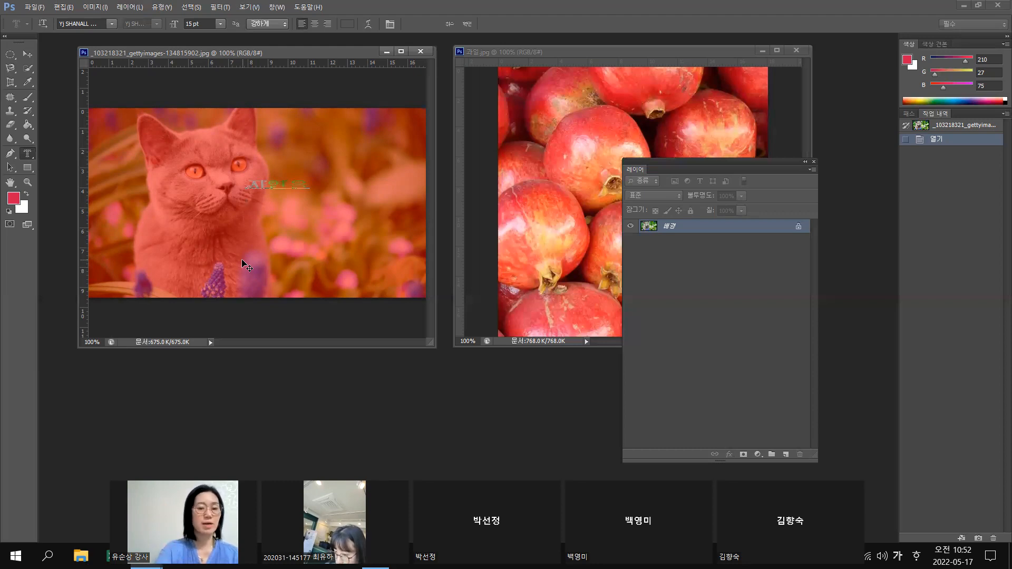
type("신")
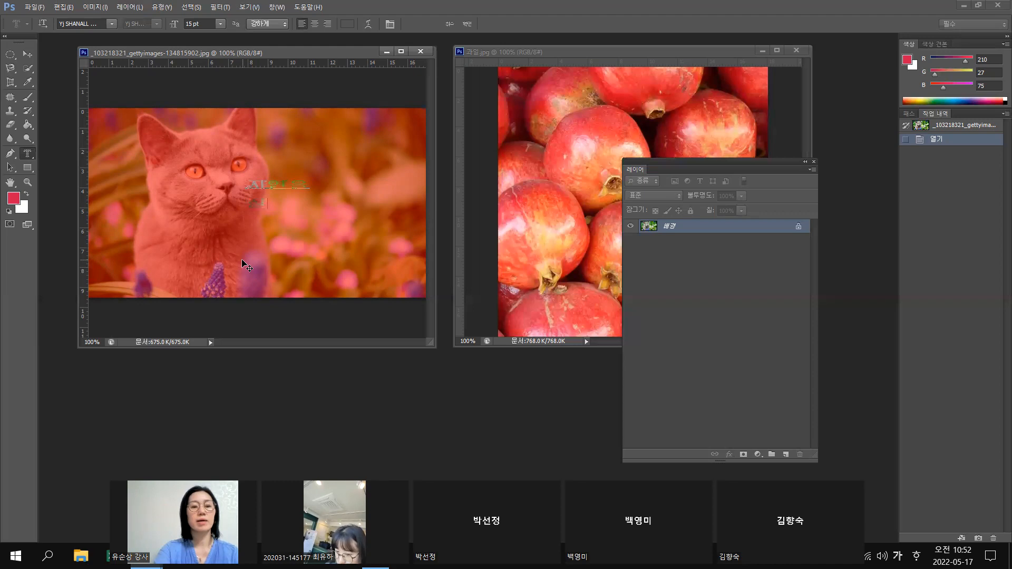
type("랑하는지")
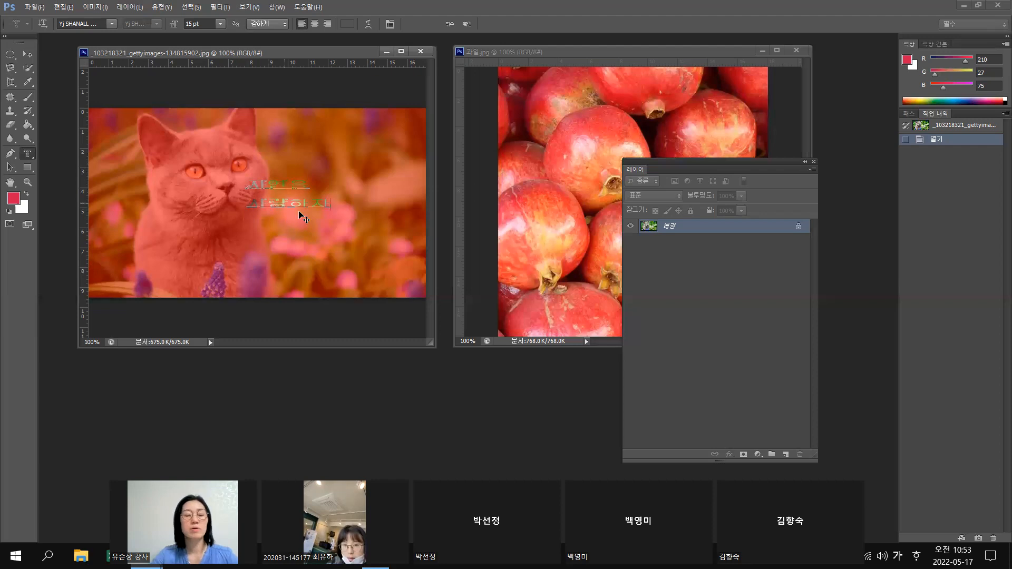
left_click(466, 24)
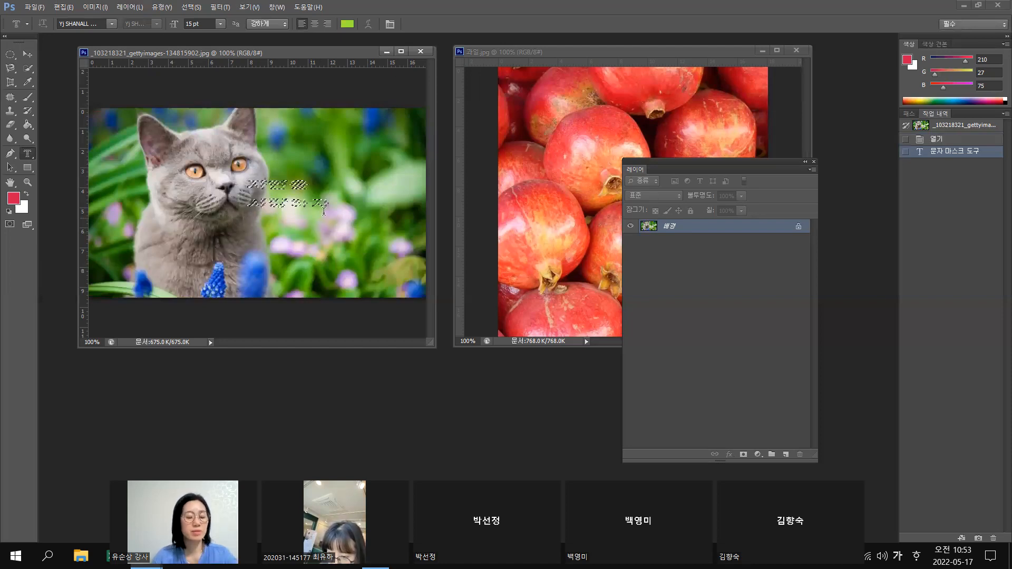
key("ctrl+h")
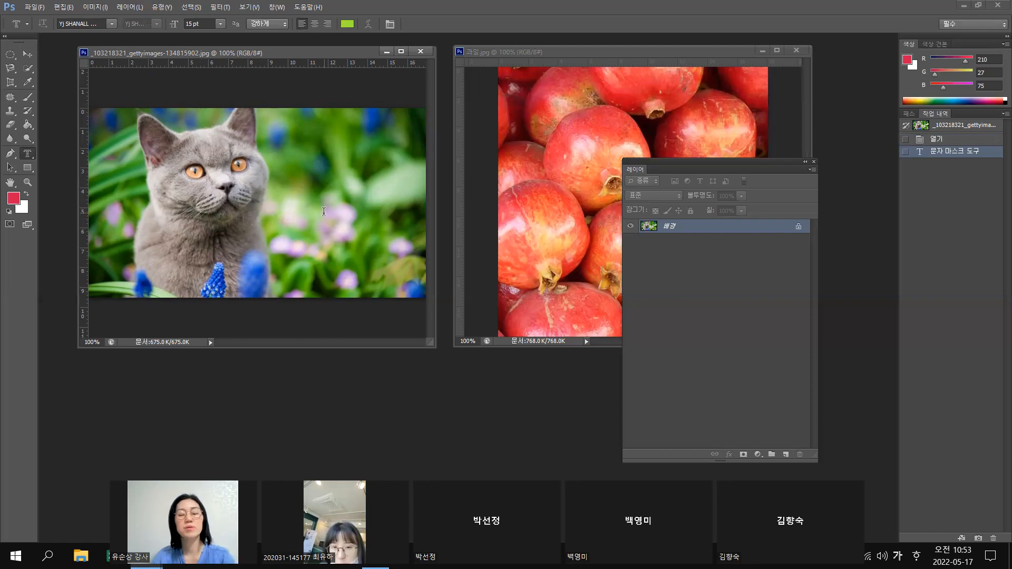
key("ctrl+d")
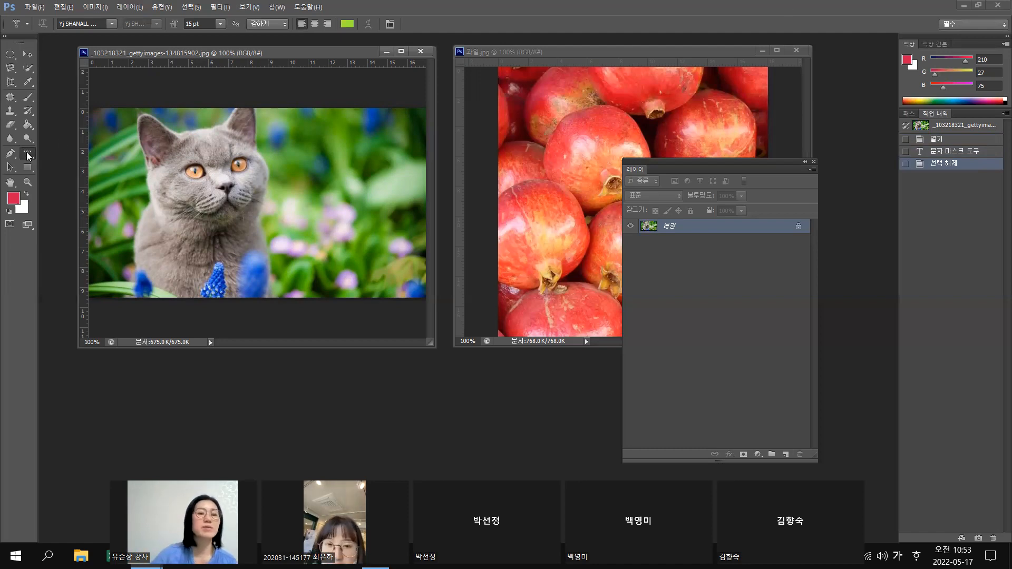
Set the Horizontal Type Mask tool's font to Goudy Stout and its size to 36 pt
left_click(112, 23)
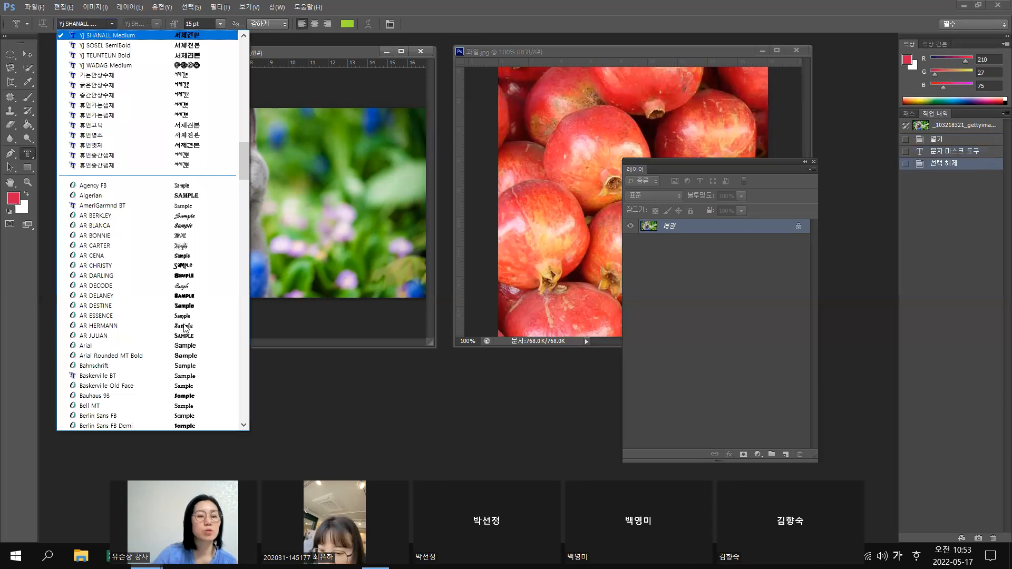
scroll(195, 305, "down", 8)
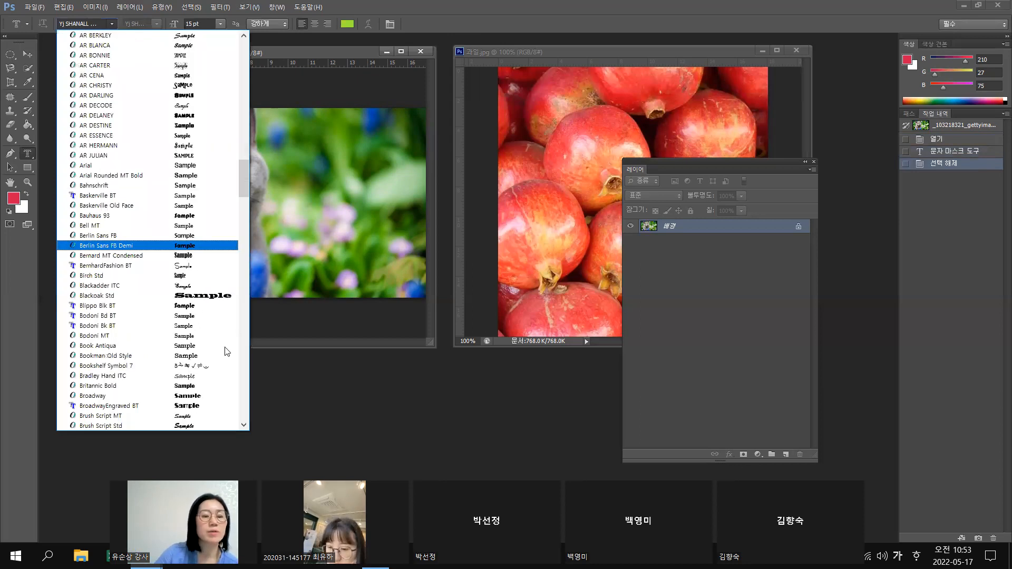
scroll(194, 183, "down", 2)
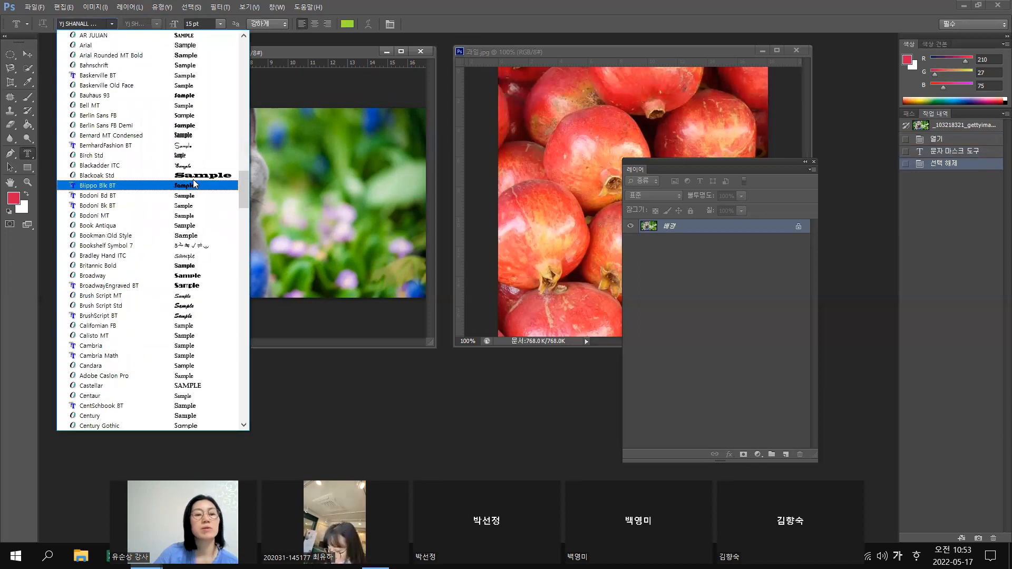
scroll(202, 199, "down", 12)
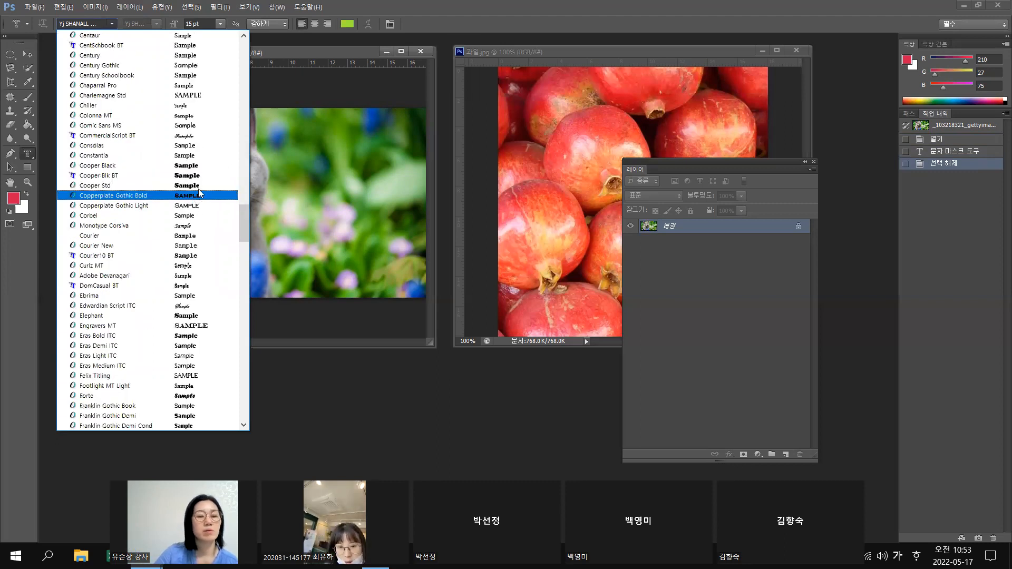
scroll(196, 196, "down", 9)
scroll(213, 298, "down", 2)
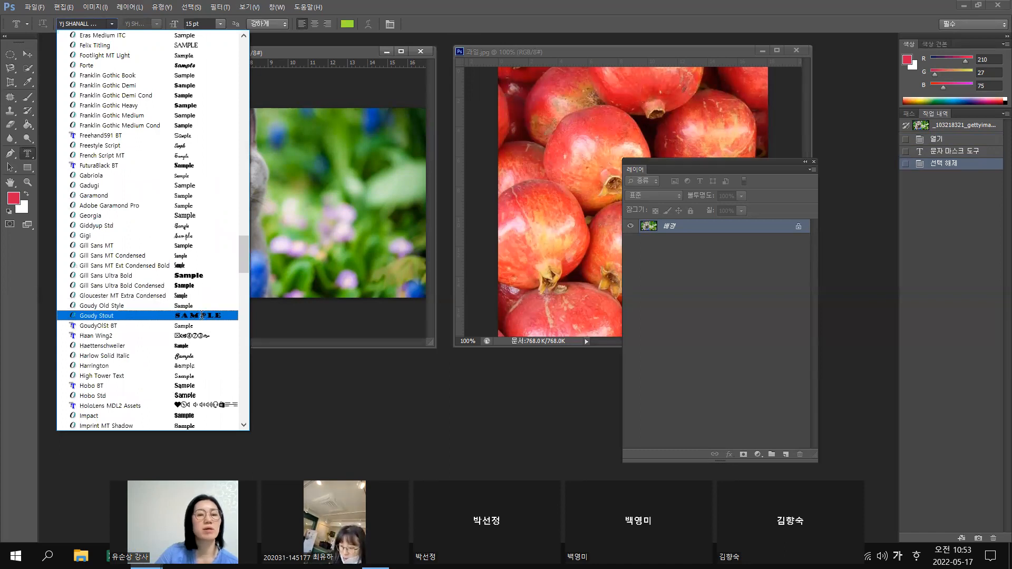
left_click(202, 318)
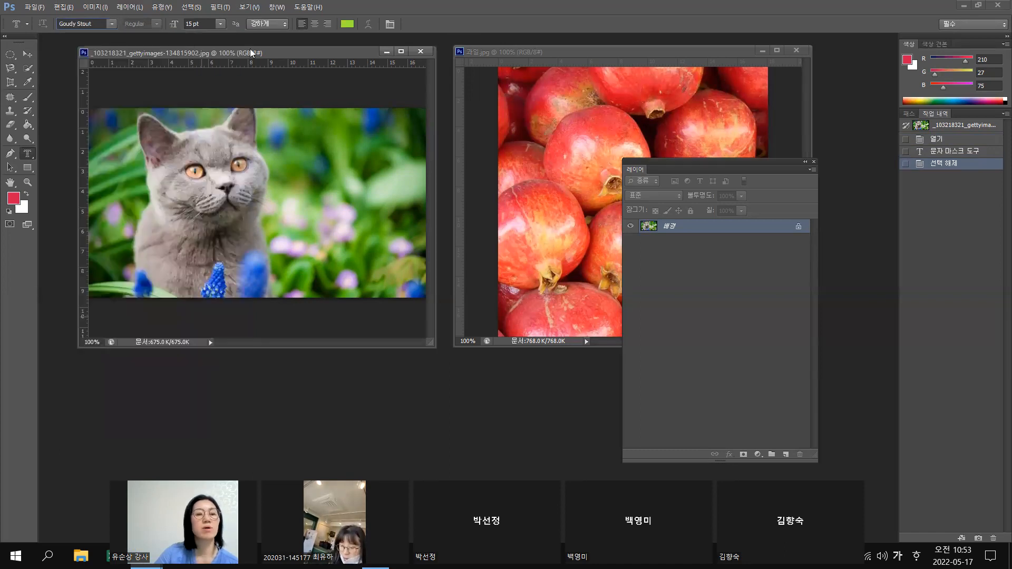
left_click(220, 24)
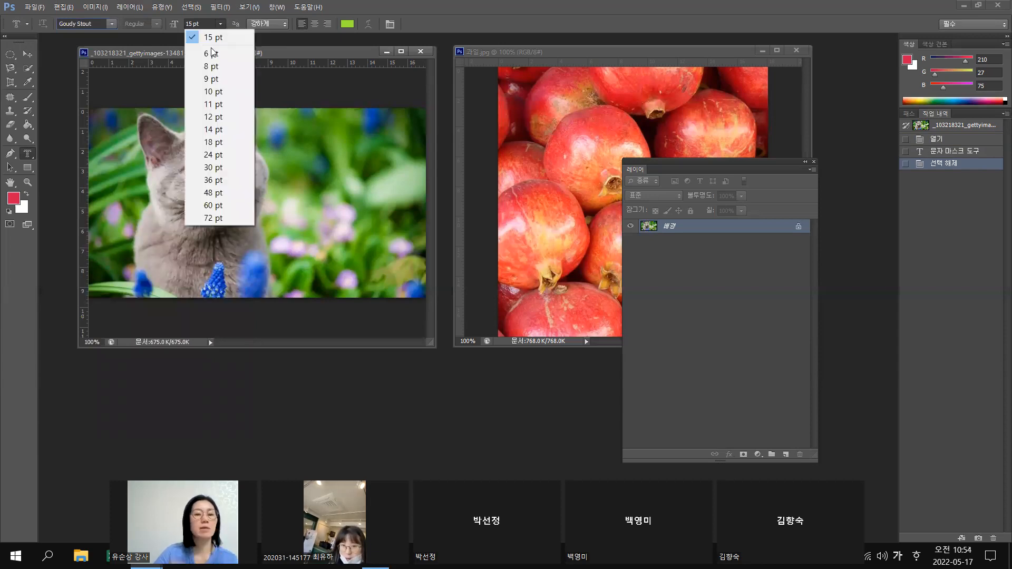
left_click(219, 180)
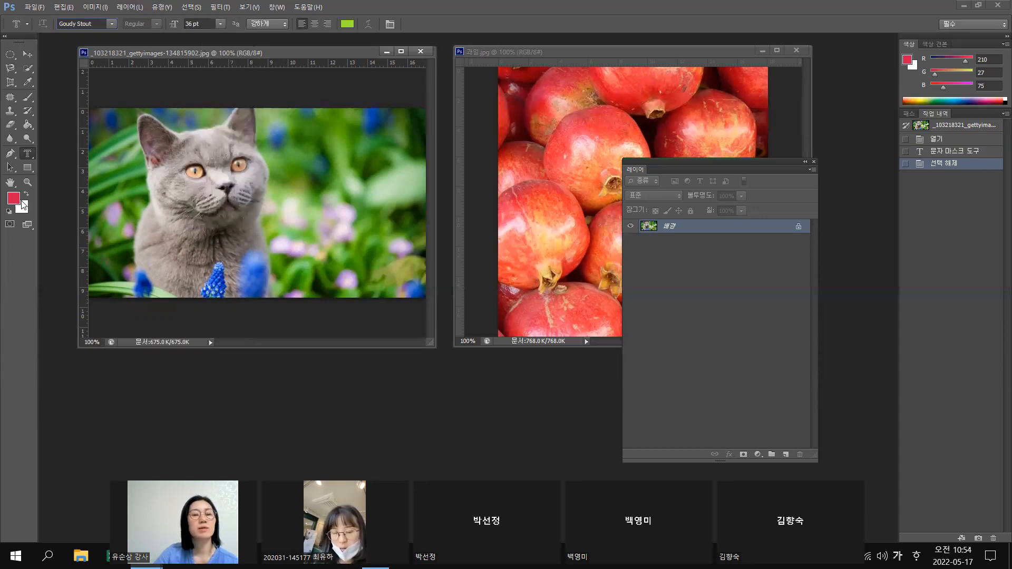
Enter the horizontal type mask text "자연을" and "사랑하자" on two lines across the cat photo
left_click(28, 153)
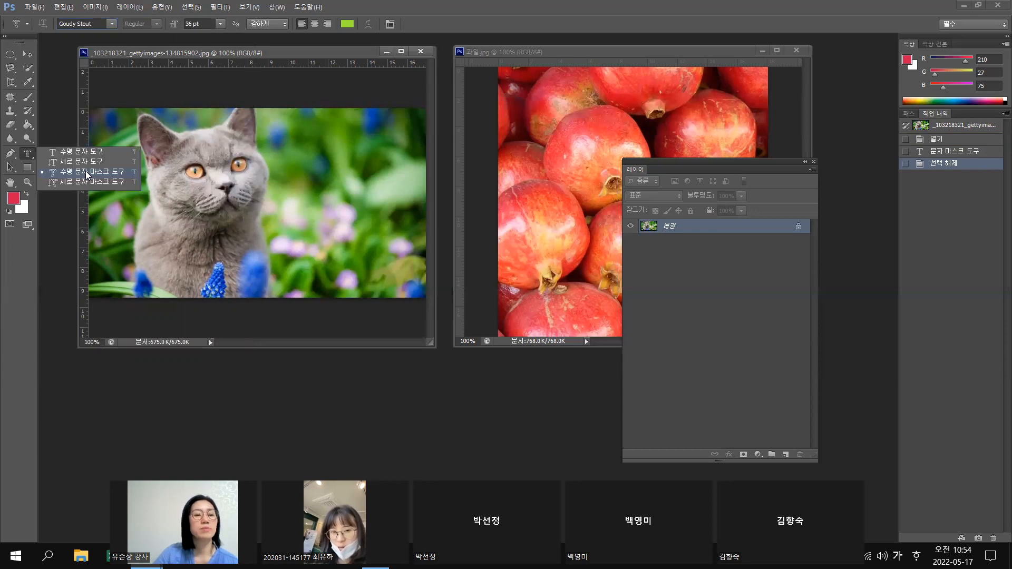
left_click(208, 170)
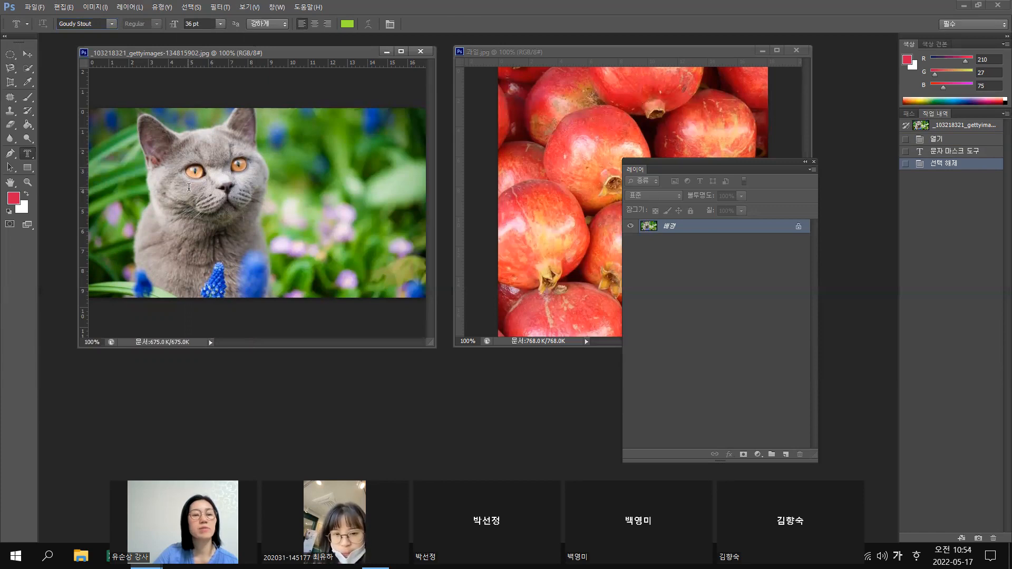
left_click(188, 186)
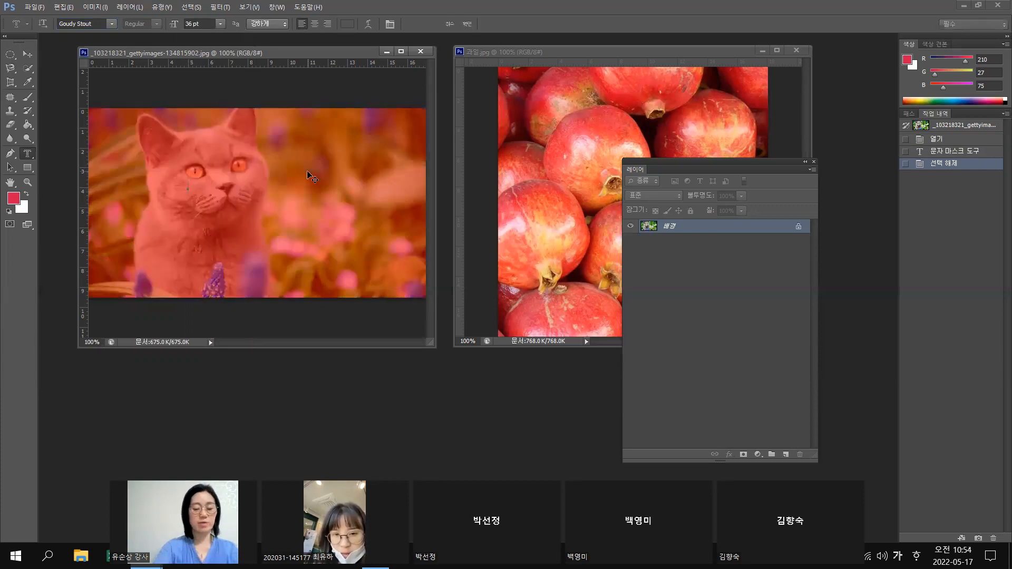
type("자연 을")
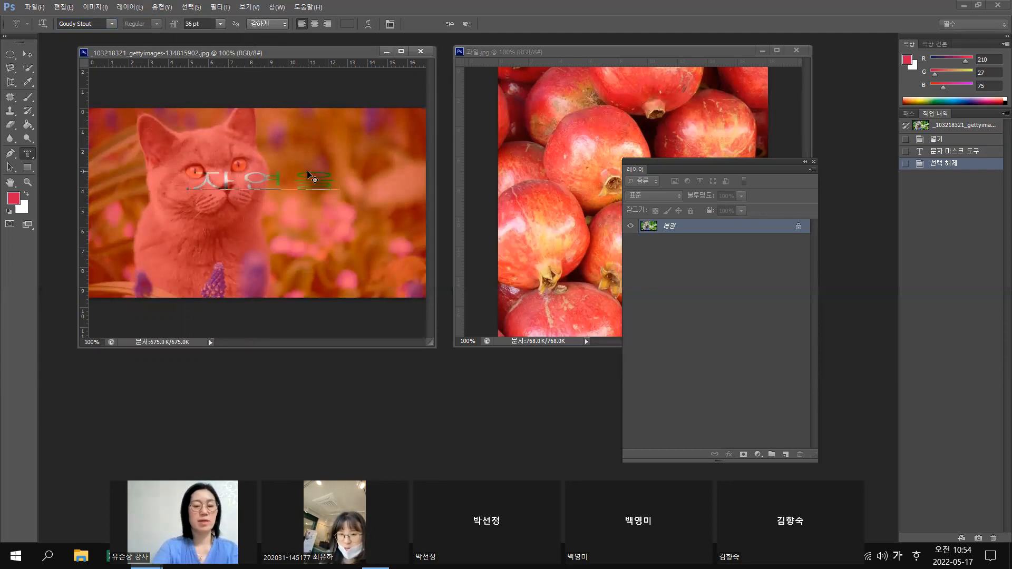
type("사랑하자")
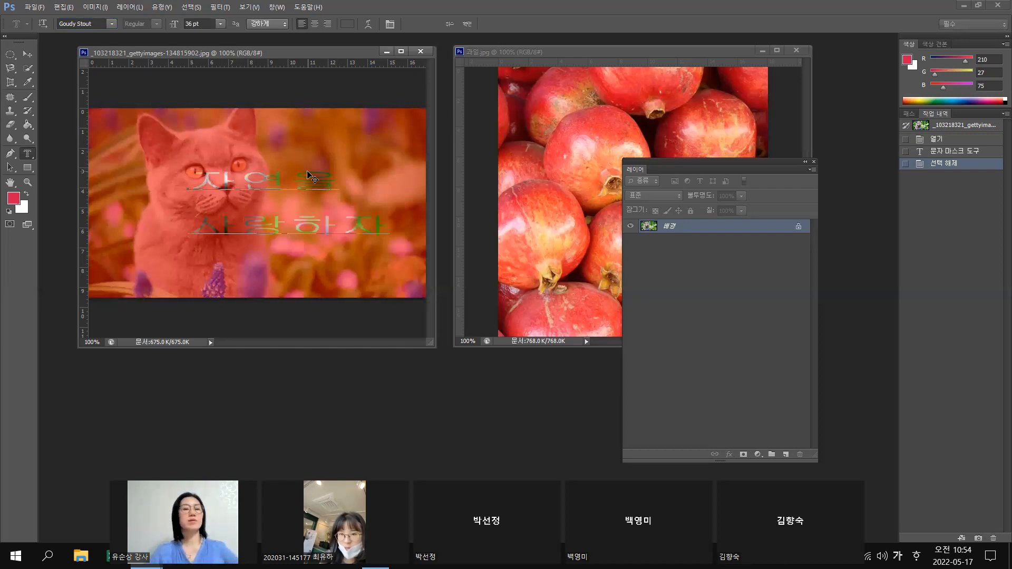
Change both lines of the mask text to the Headline R font and commit them as a selection
left_click_drag(204, 180, 389, 232)
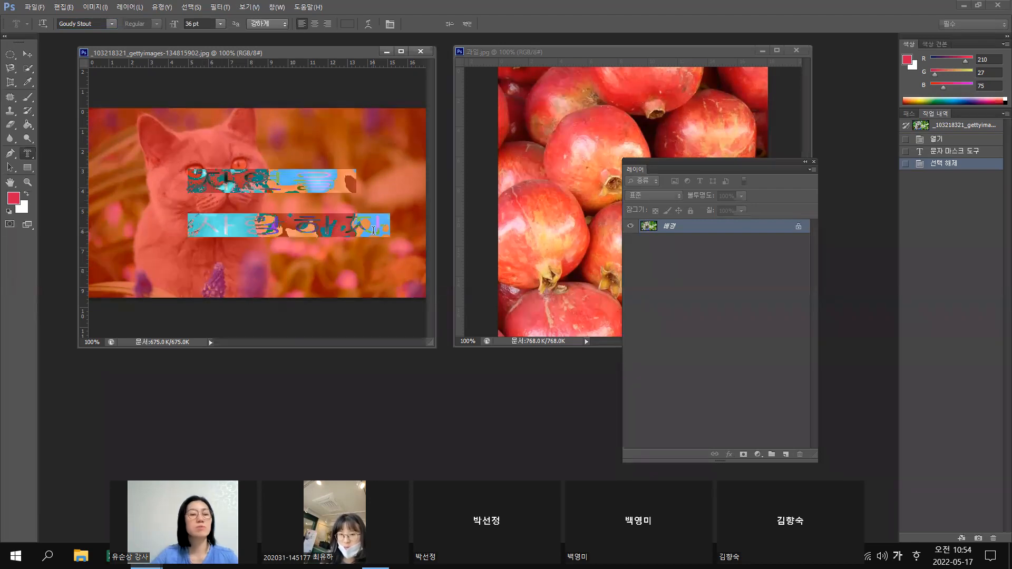
left_click(111, 24)
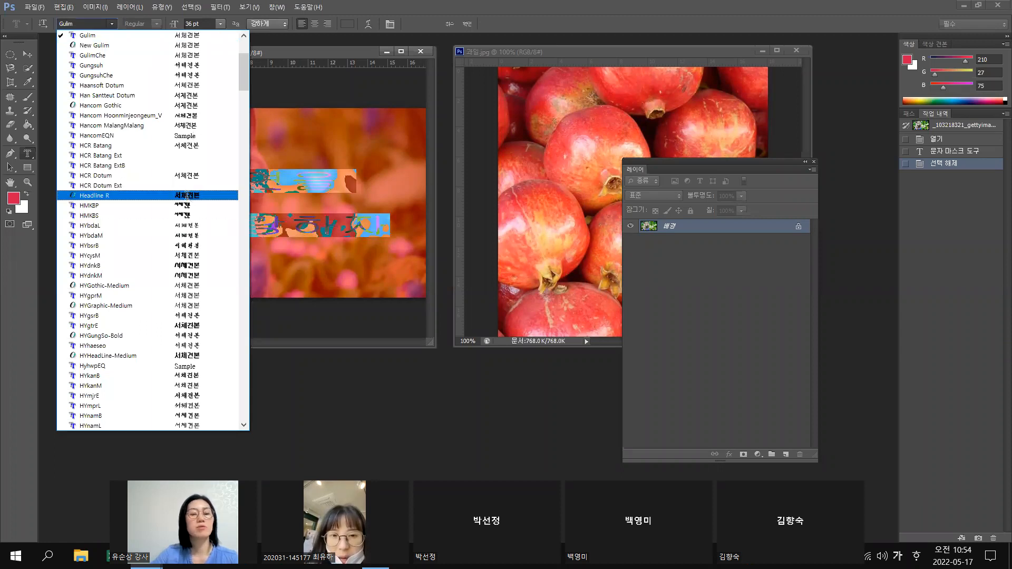
left_click(187, 196)
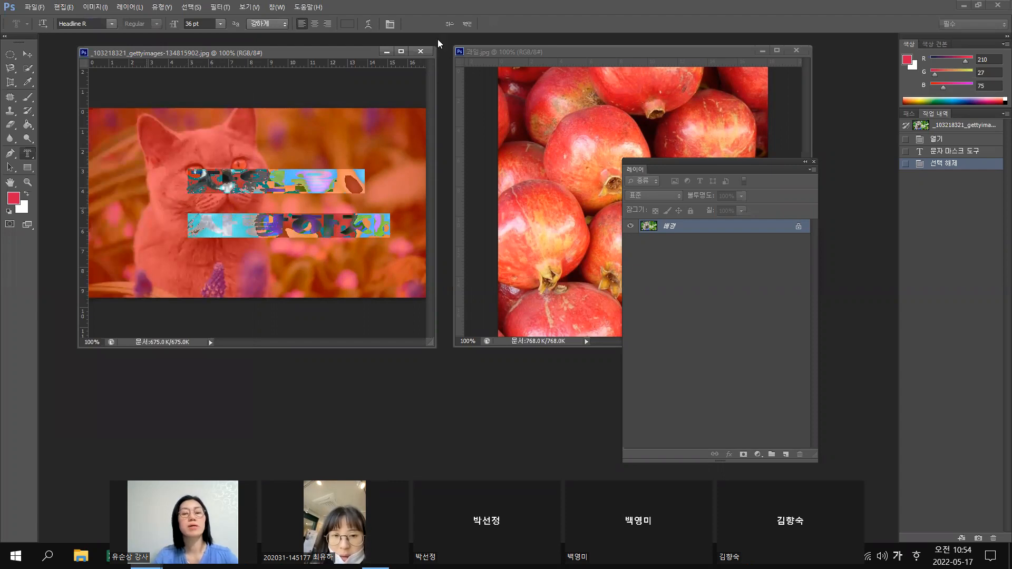
left_click(468, 24)
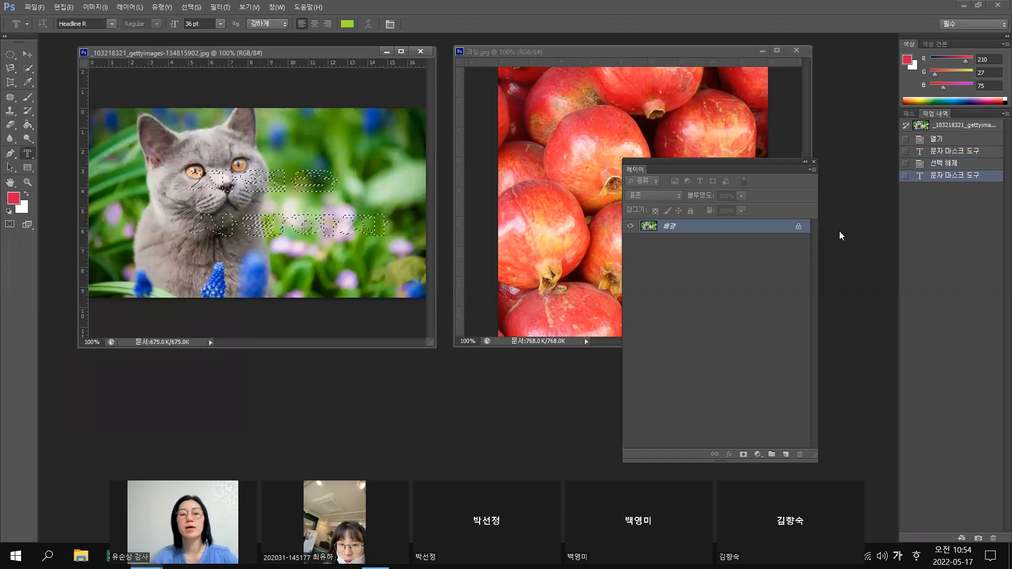
Move the Layers panel clear of both images, and select and copy the entire 과일.jpg canvas
left_click_drag(688, 162, 908, 176)
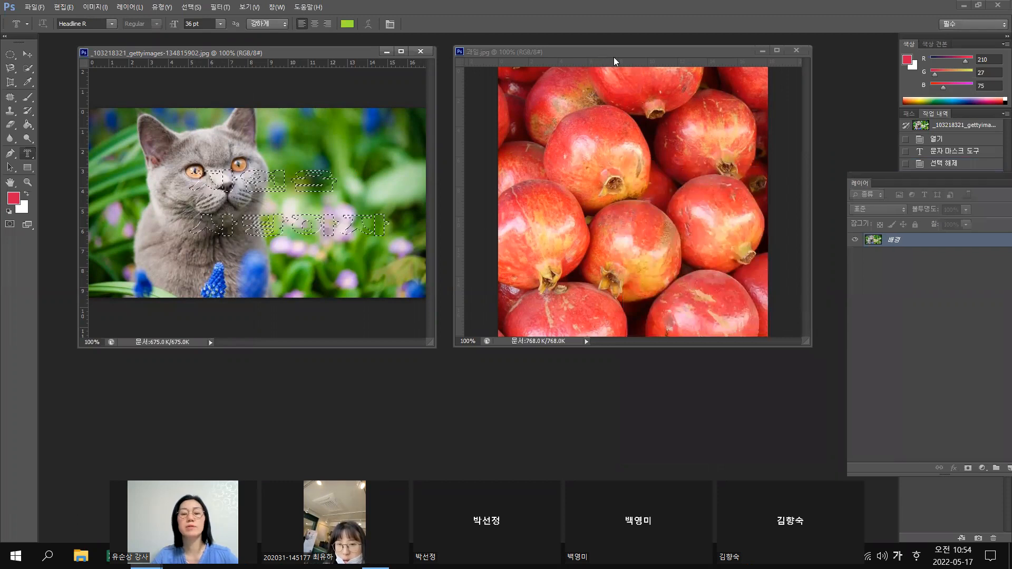
left_click(637, 49)
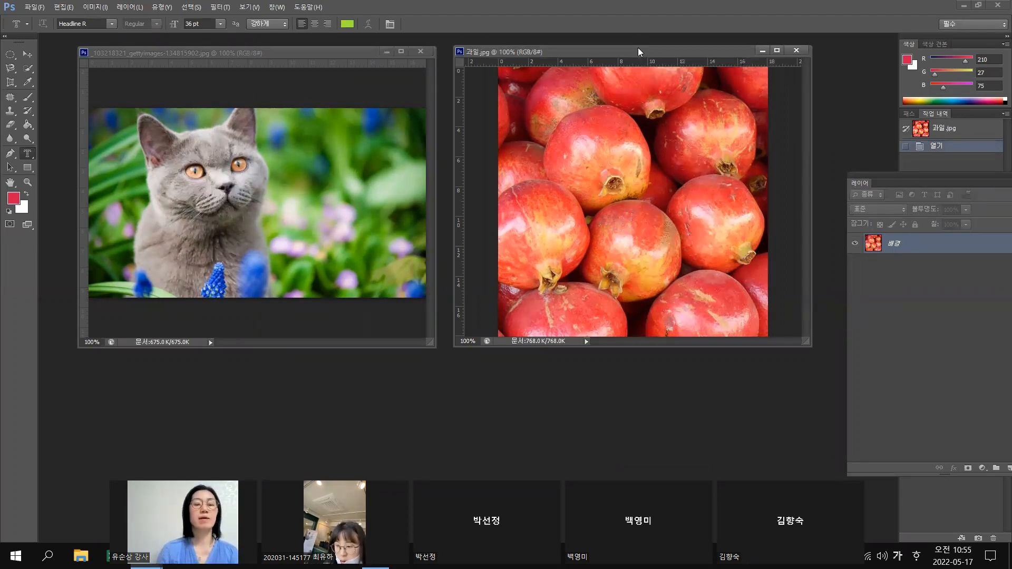
left_click(198, 8)
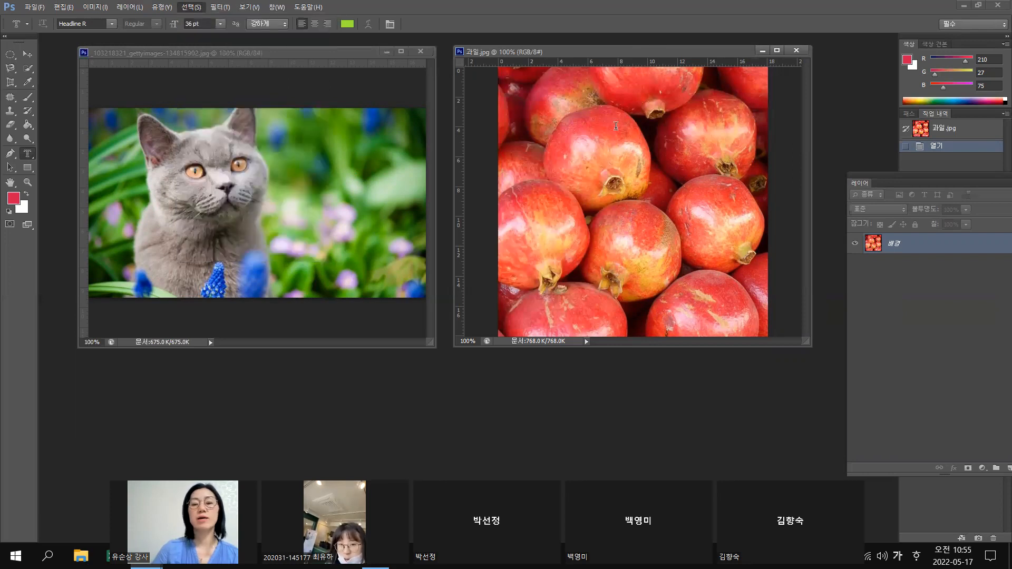
key("ctrl+a")
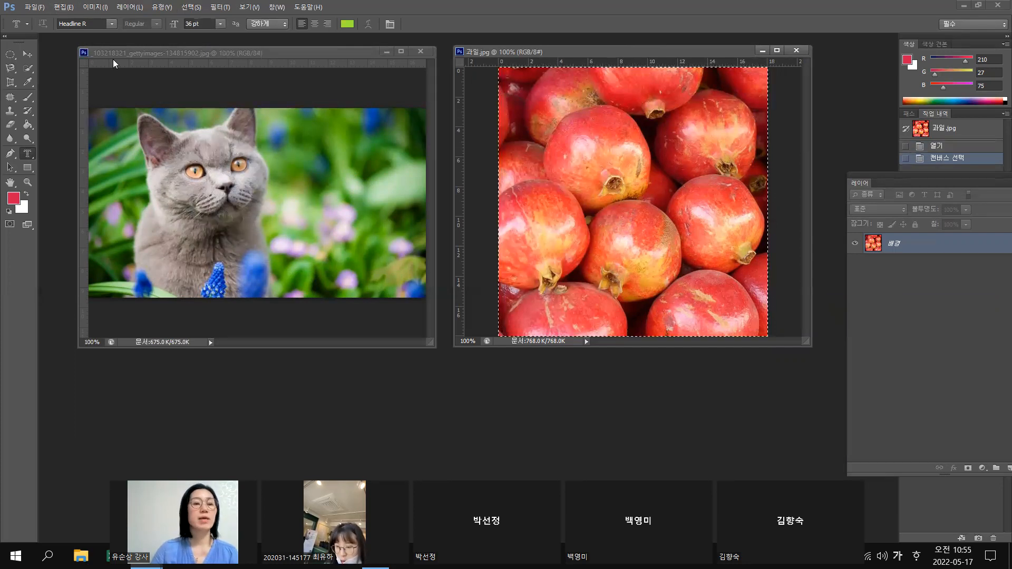
Paste the copied fruit image into the text-shaped selection on the cat photo with Paste Into
left_click(207, 48)
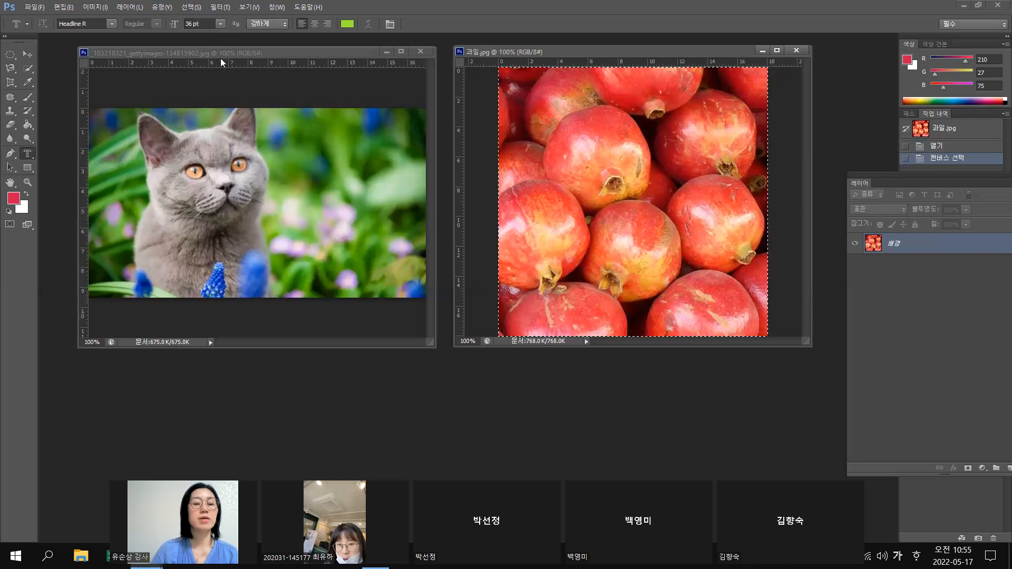
left_click(222, 54)
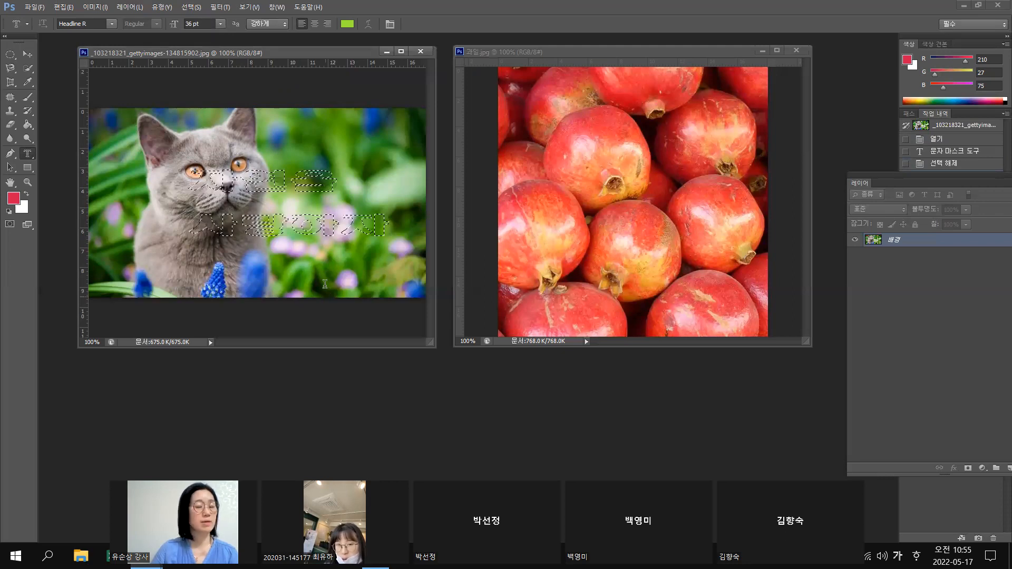
left_click(71, 9)
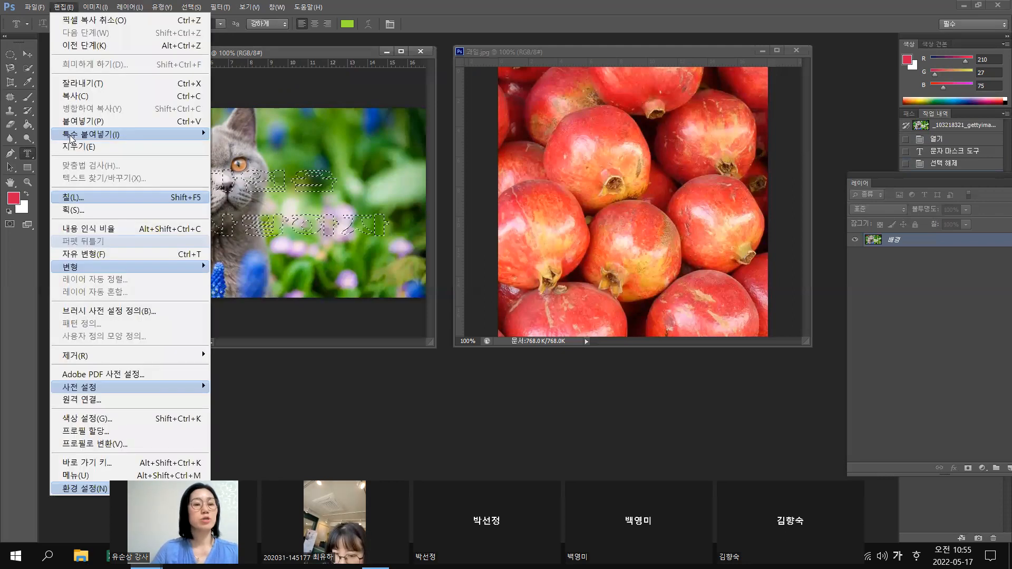
mouse_move(78, 138)
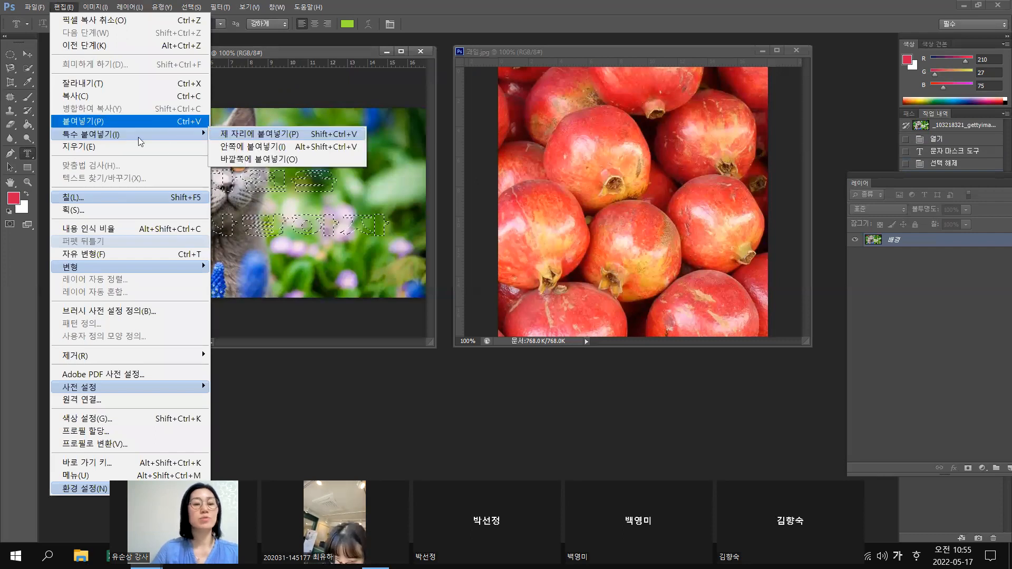
mouse_move(141, 134)
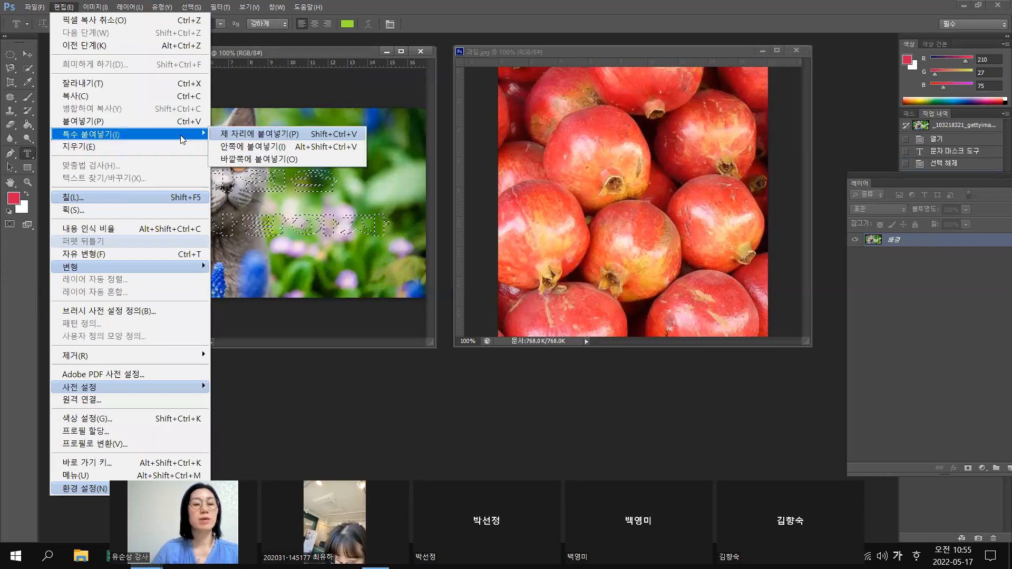
left_click(232, 151)
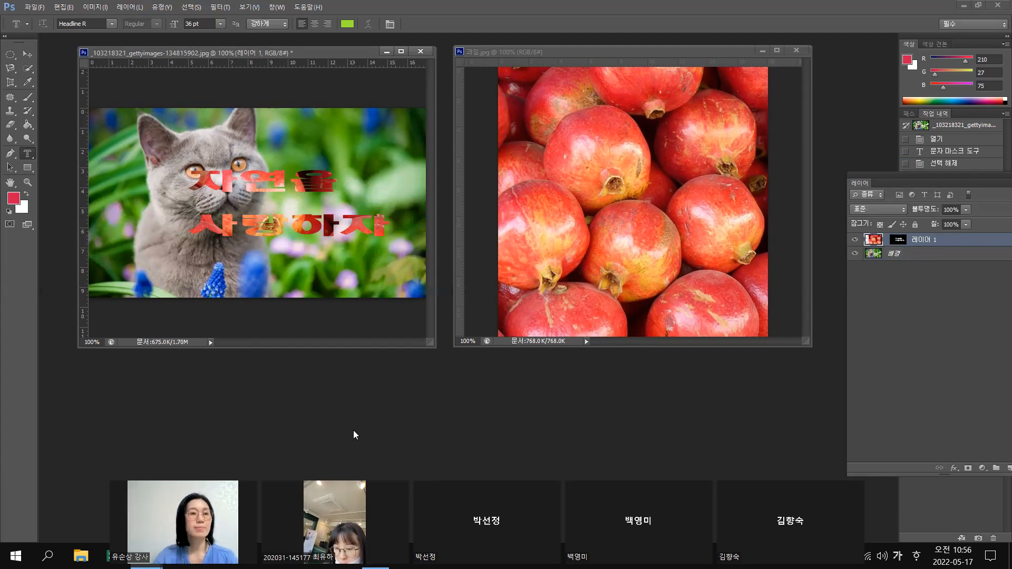
Review the type mask tool variants, the whole-canvas selection in 과일.jpg and the cat photo with its filled lettering
left_click(72, 9)
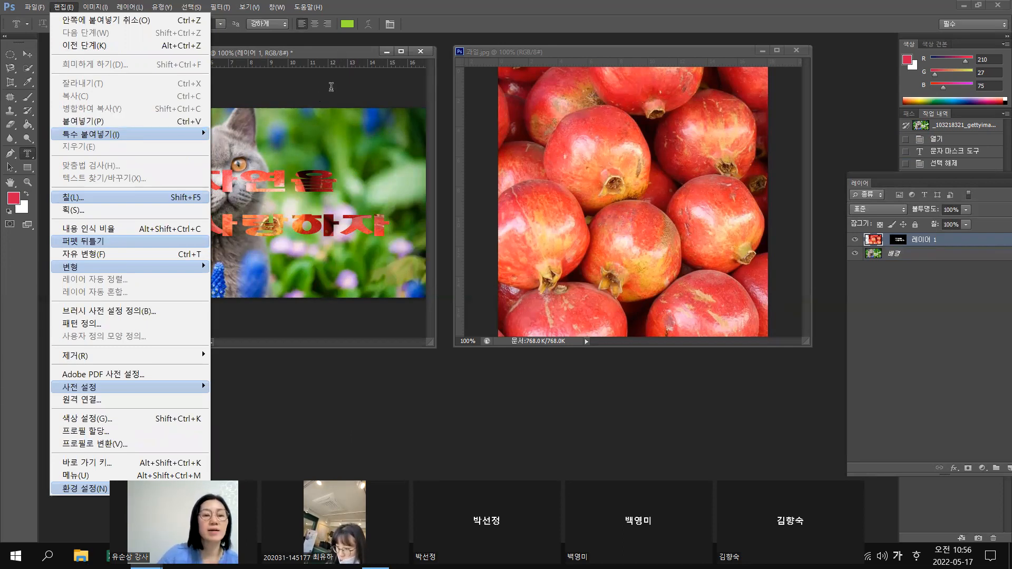
key("Escape")
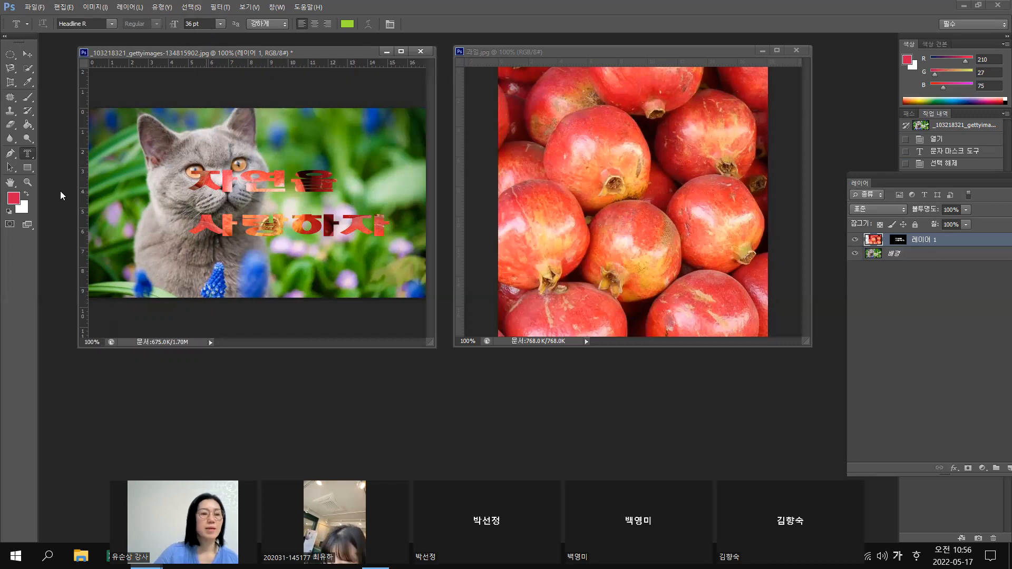
right_click(30, 158)
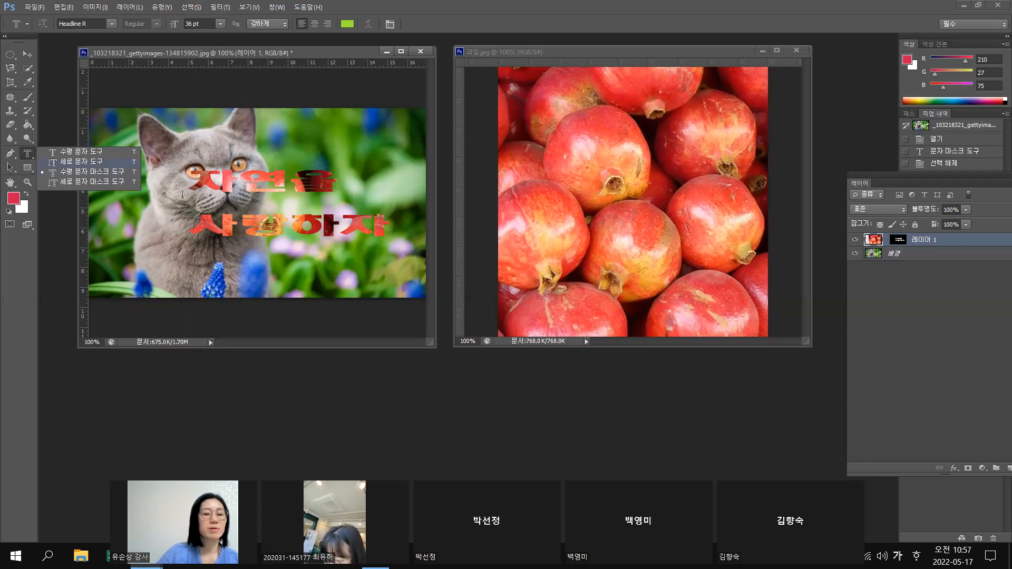
left_click(339, 51)
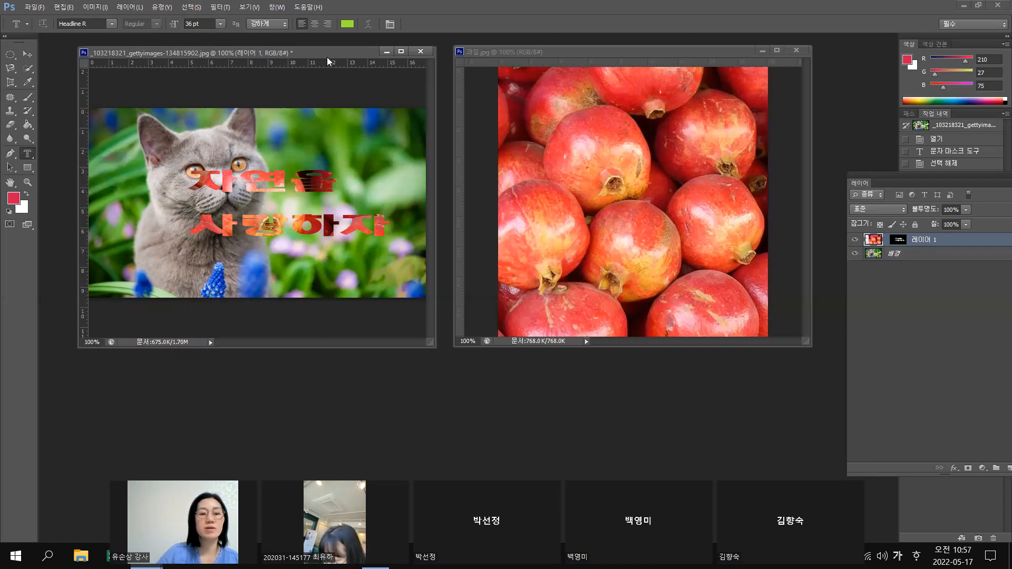
left_click(603, 51)
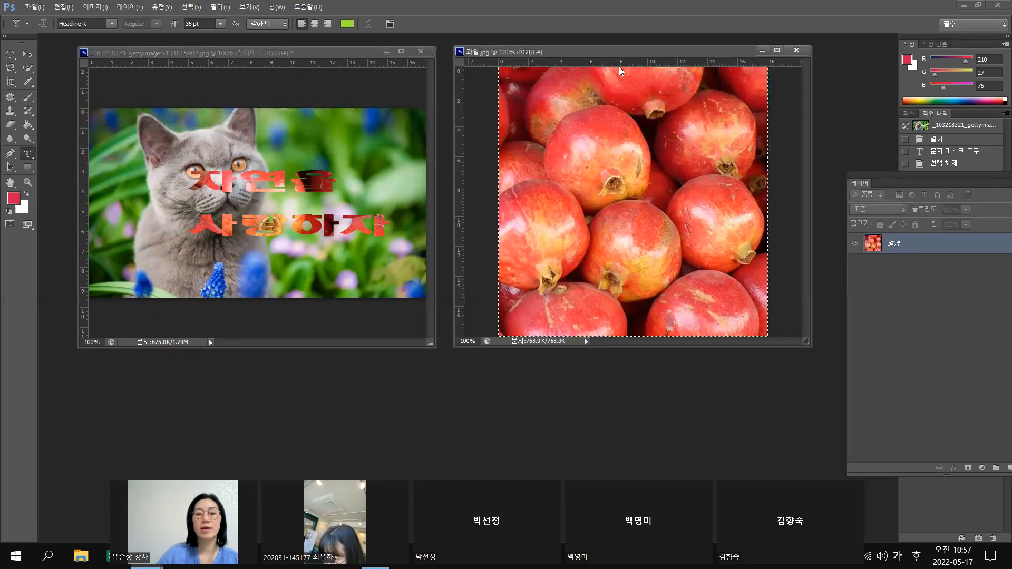
key("ctrl+a")
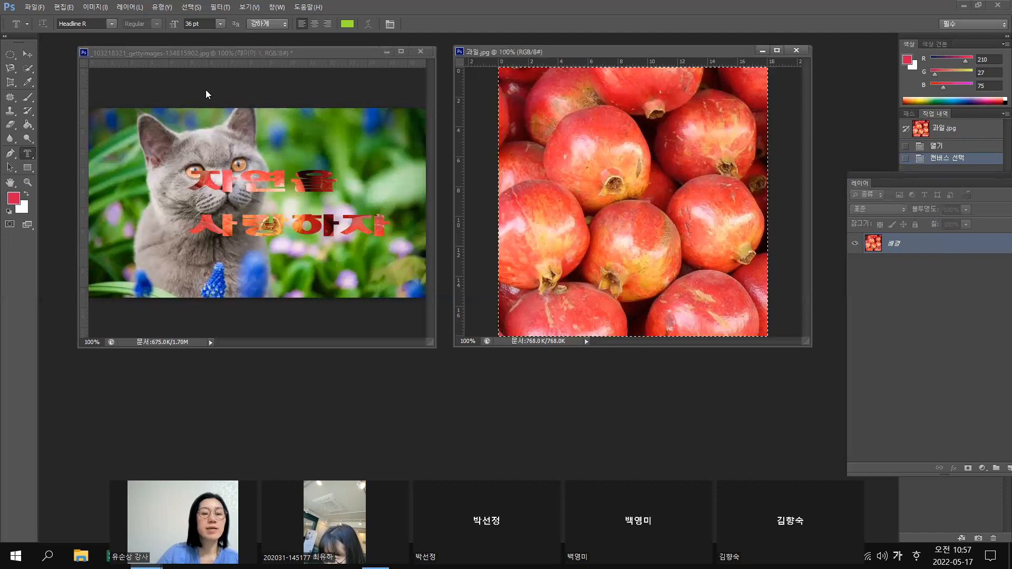
left_click(219, 52)
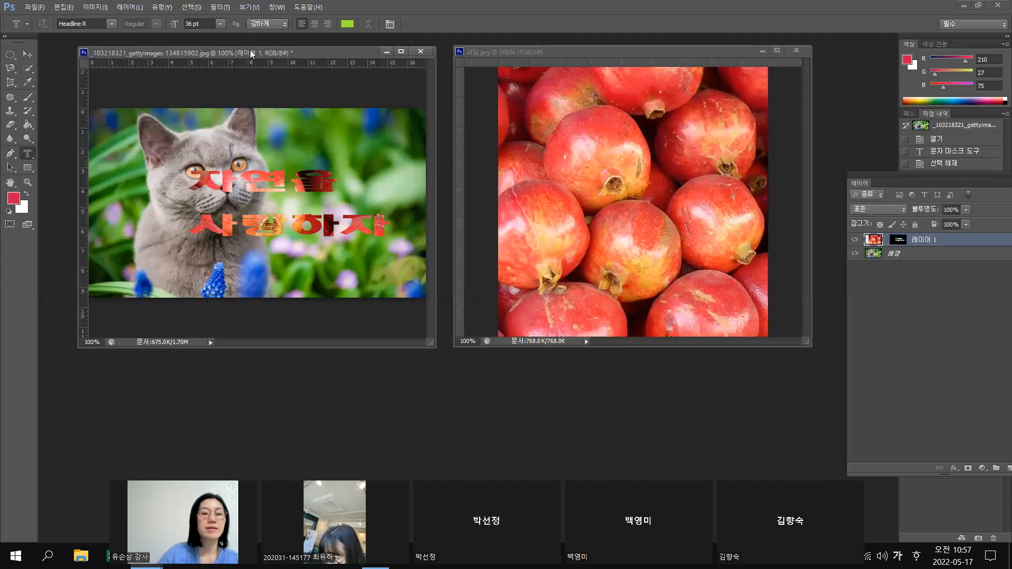
left_click_drag(250, 51, 246, 62)
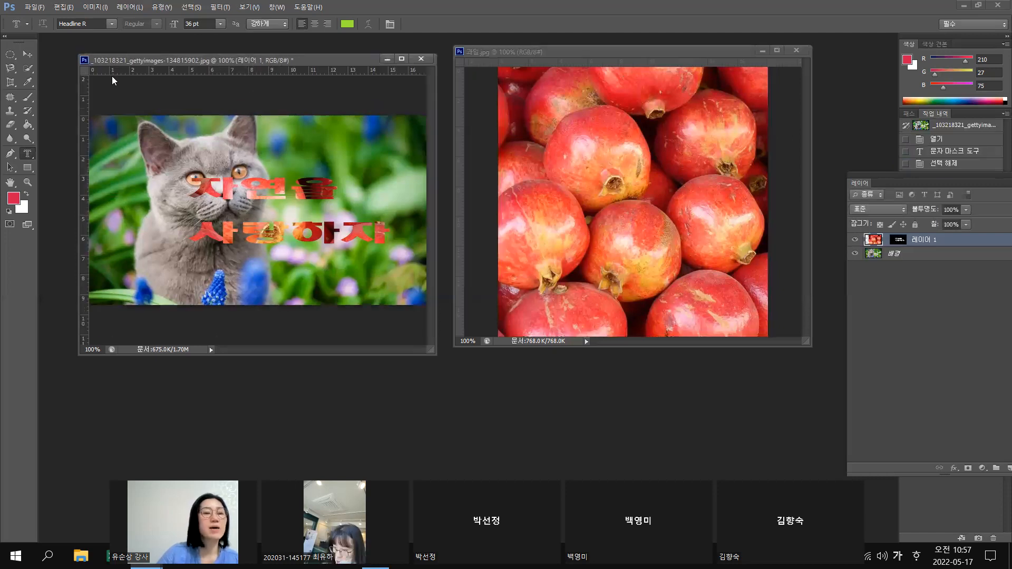
Examine the Paste and Paste Special commands for the cat photo, checking back on the selected 과일.jpg source image
left_click(63, 7)
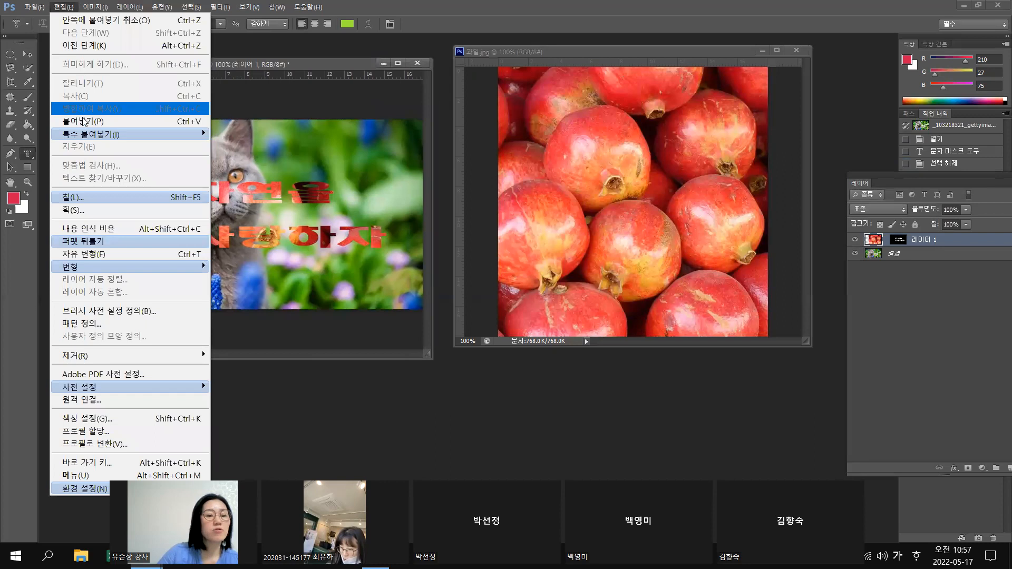
mouse_move(87, 136)
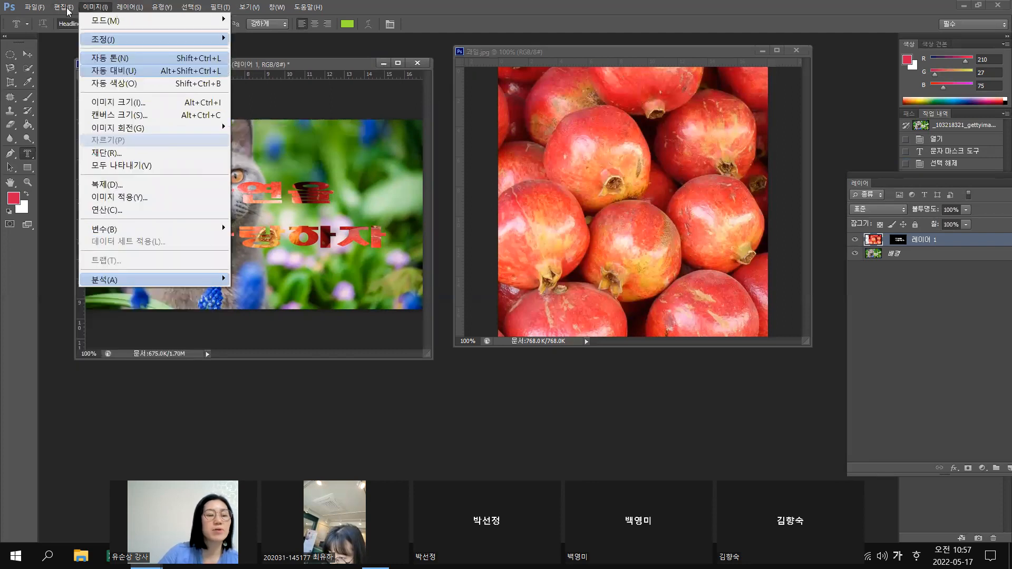
mouse_move(67, 9)
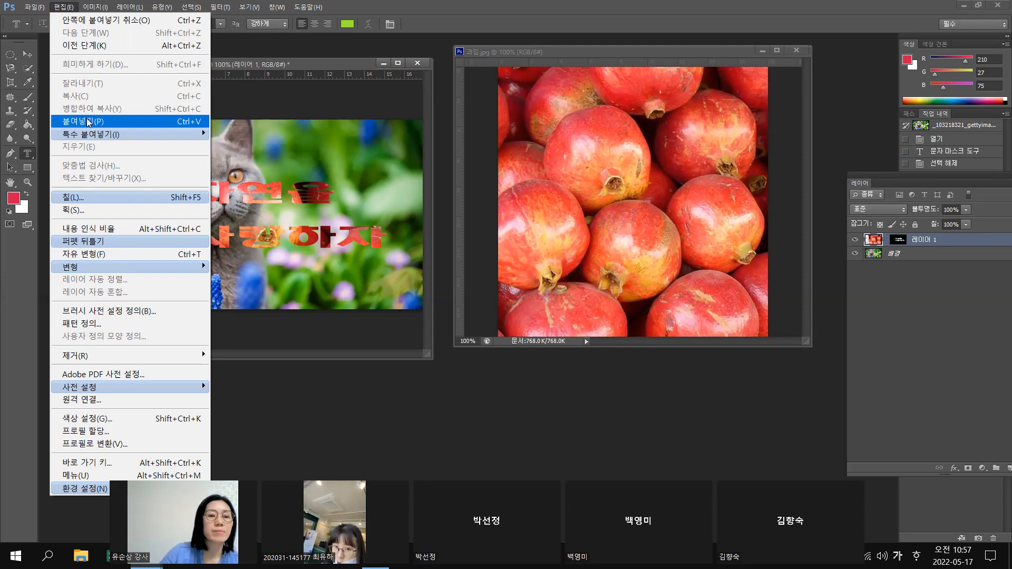
left_click(598, 53)
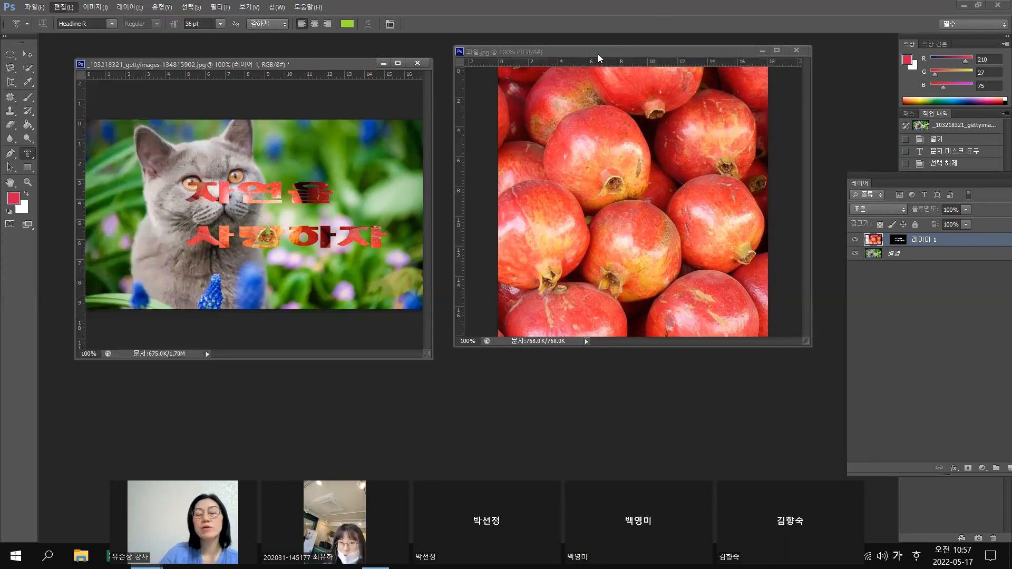
left_click(598, 53)
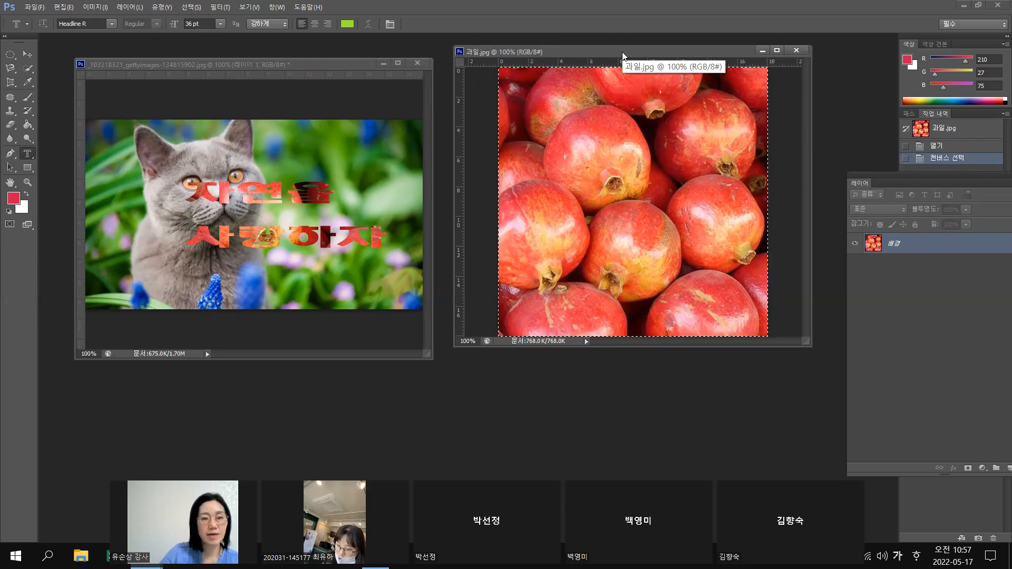
left_click(164, 62)
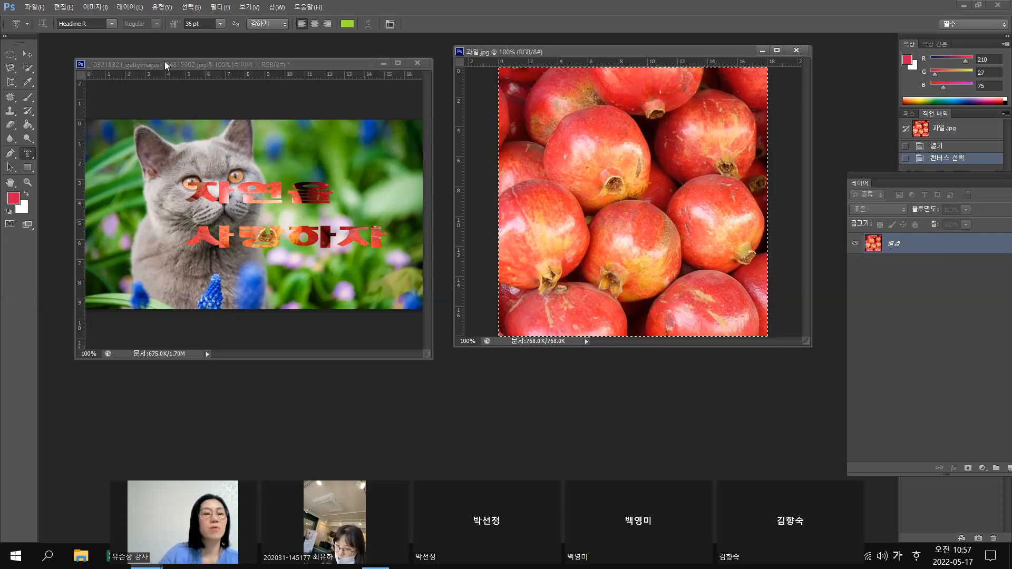
left_click(70, 7)
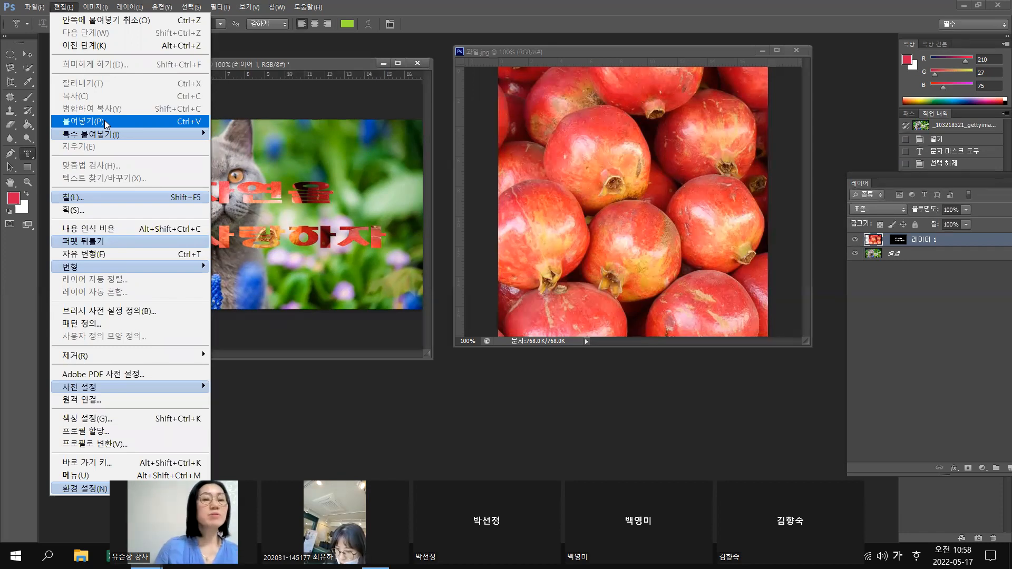
mouse_move(95, 7)
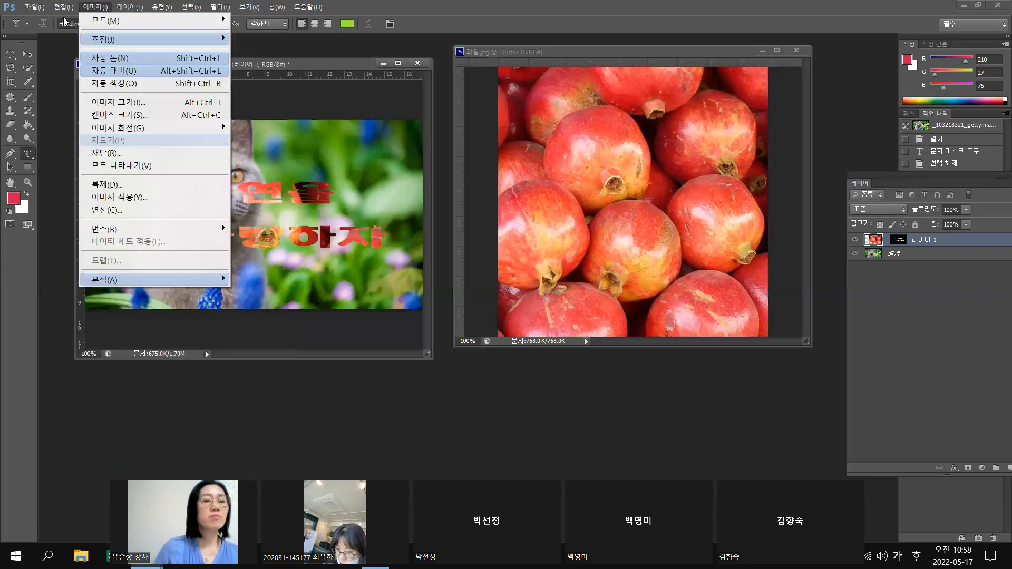
mouse_move(64, 7)
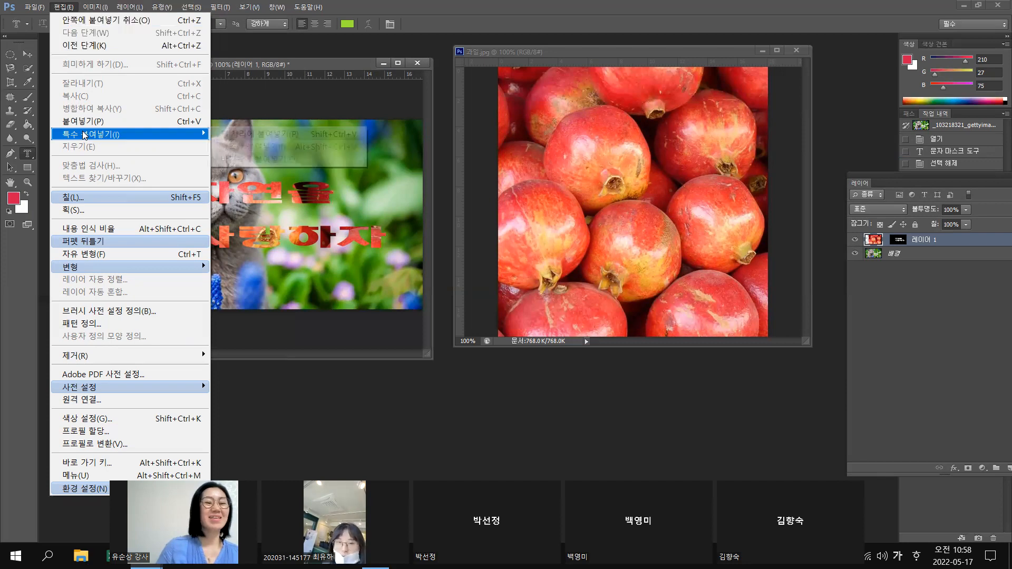
mouse_move(84, 135)
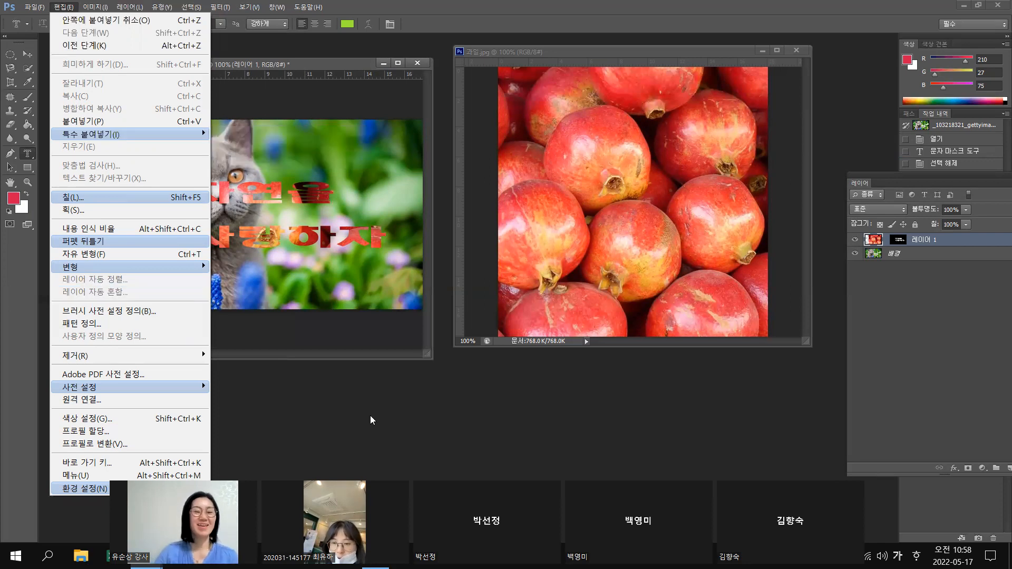
left_click(783, 31)
Close 과일.jpg and place the Layers panel beside the cat photo
left_click_drag(734, 48, 749, 64)
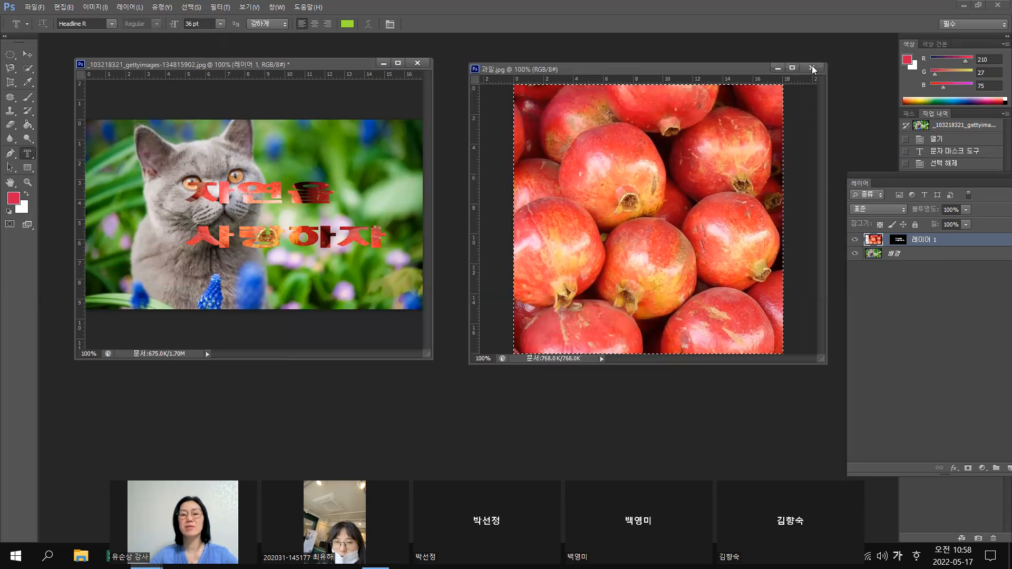
left_click(811, 68)
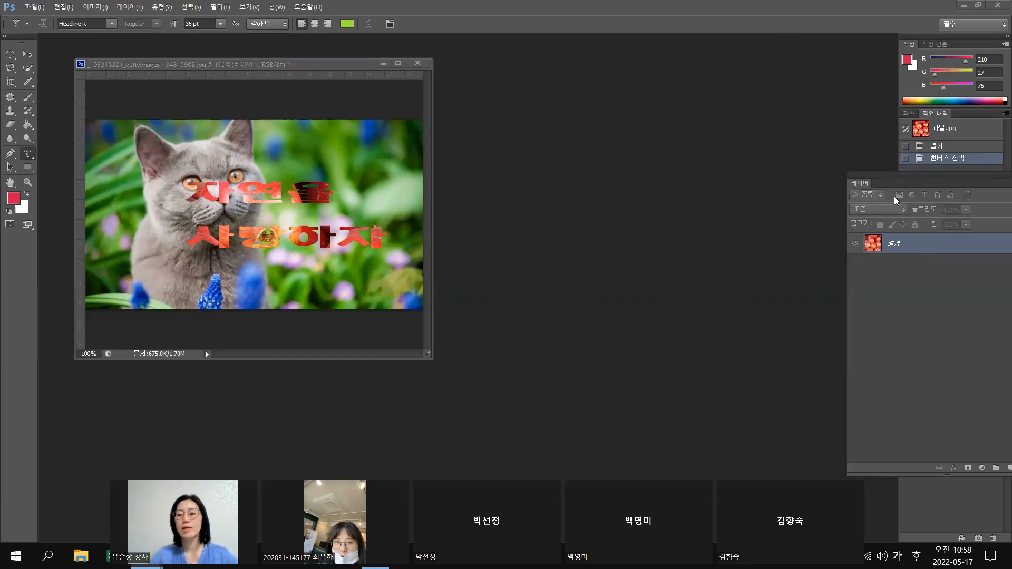
left_click_drag(894, 185, 564, 49)
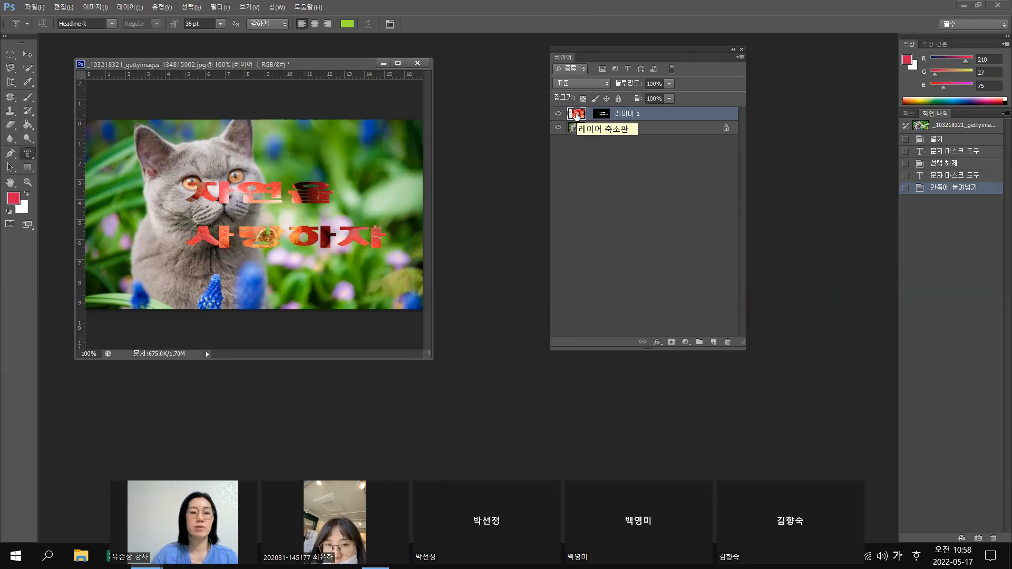
Free-transform the text-shaped layer mask of 레이어 1 to 116.14% width and 130.67% height, rotated -6.86°, and commit it
left_click(604, 117)
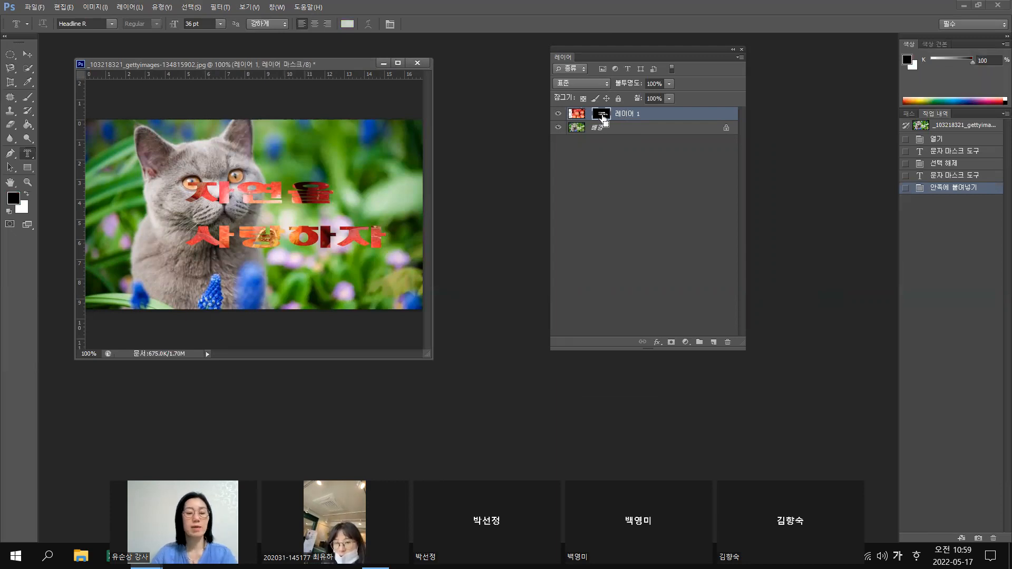
left_click(604, 118, "ctrl")
key("ctrl+t")
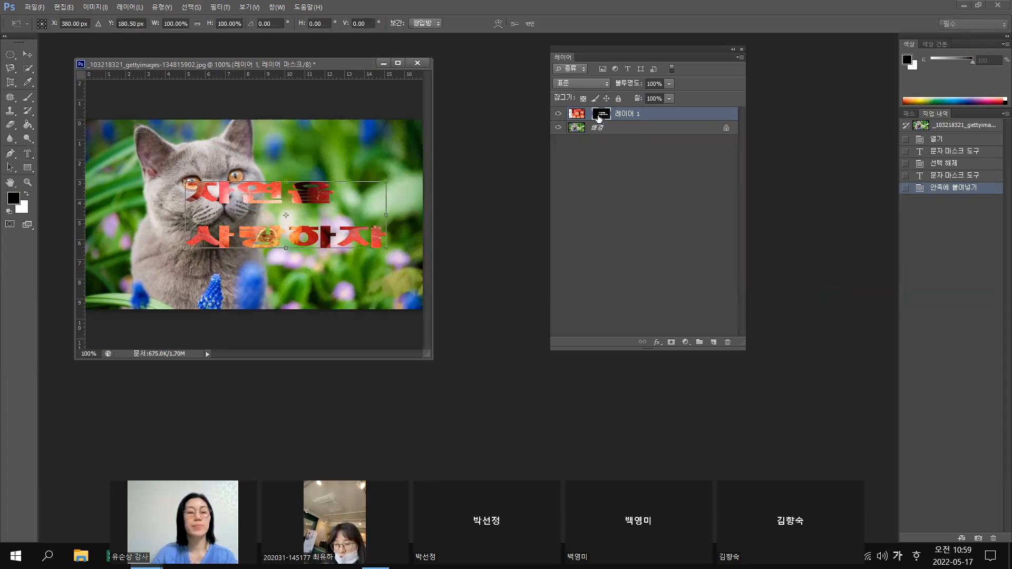
left_click_drag(380, 251, 379, 280)
left_click_drag(330, 247, 386, 271)
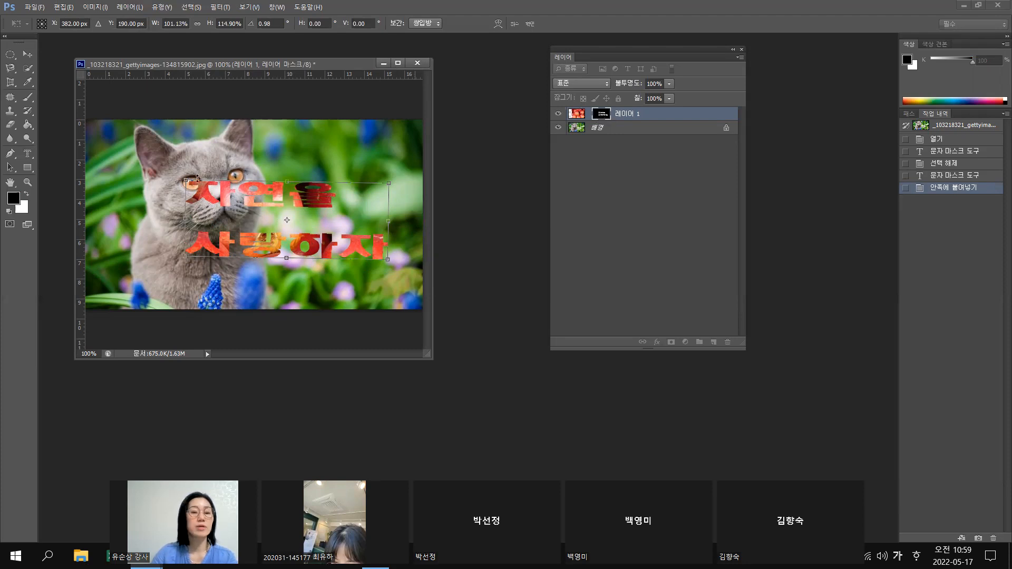
left_click_drag(150, 157, 156, 169)
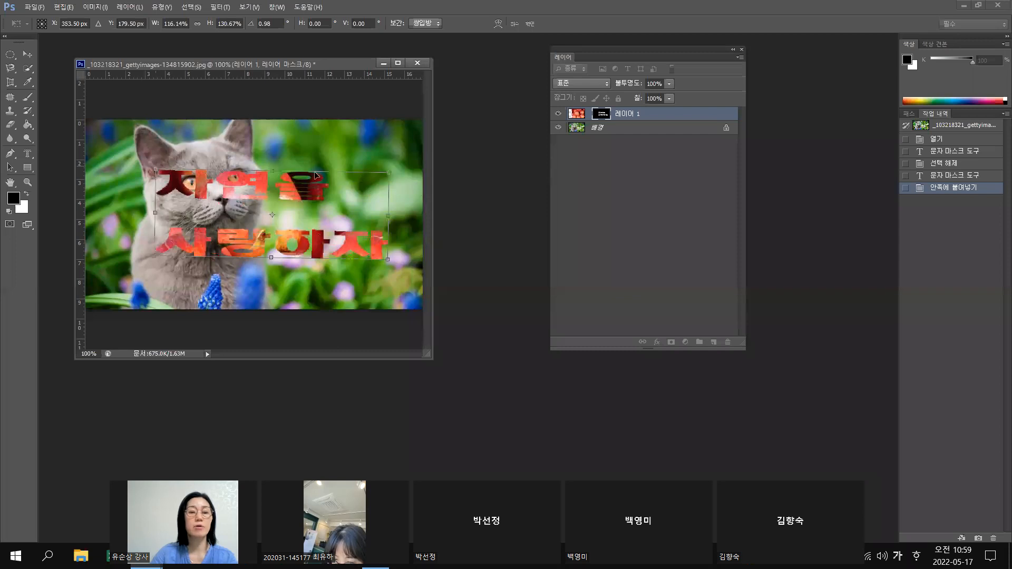
mouse_move(391, 163)
left_mouse_down()
mouse_move(370, 141)
mouse_move(378, 165)
left_mouse_up()
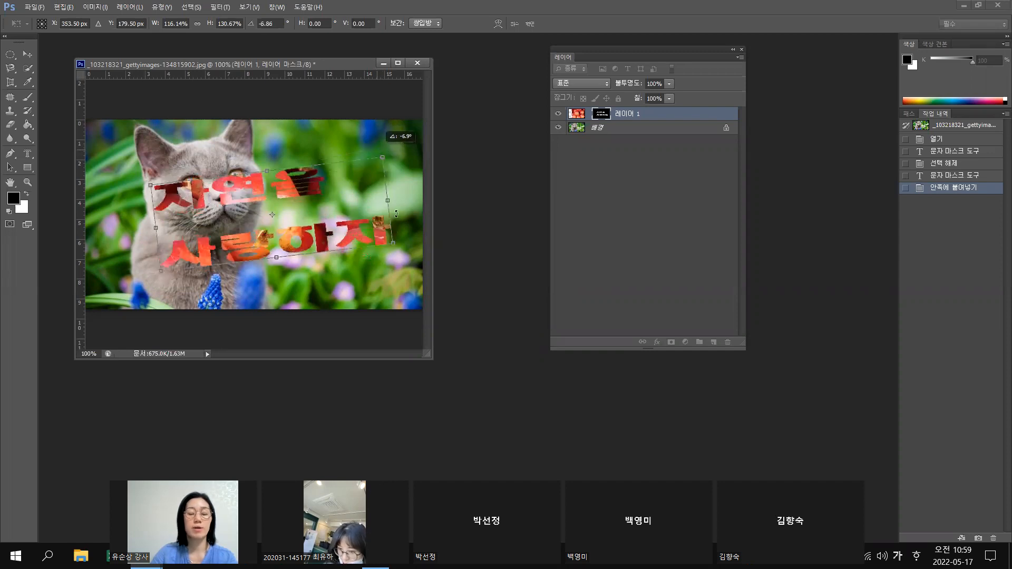
double_click(309, 208)
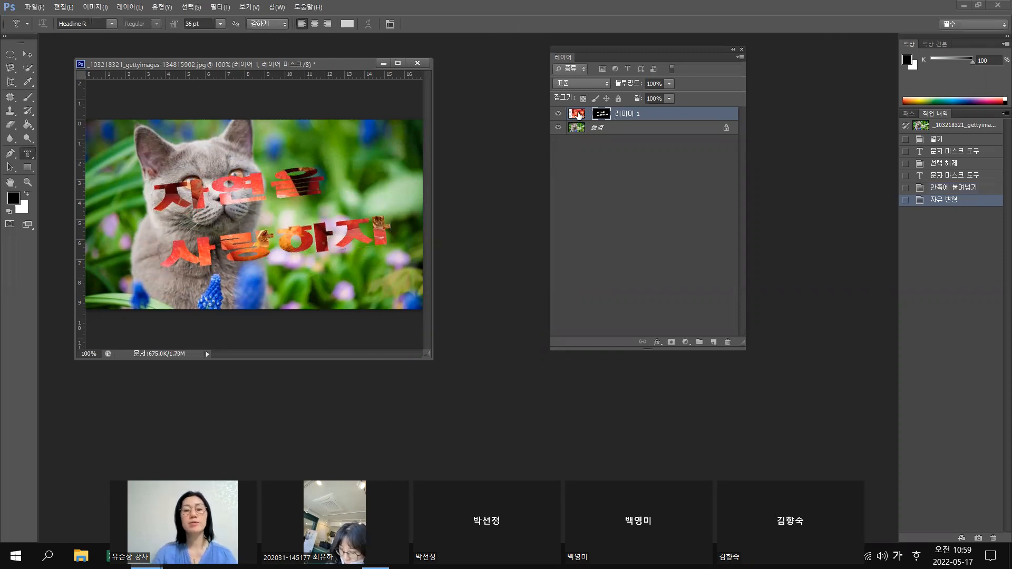
Move only the fruit image of 레이어 1 down and to the left within the text mask
left_click(578, 114)
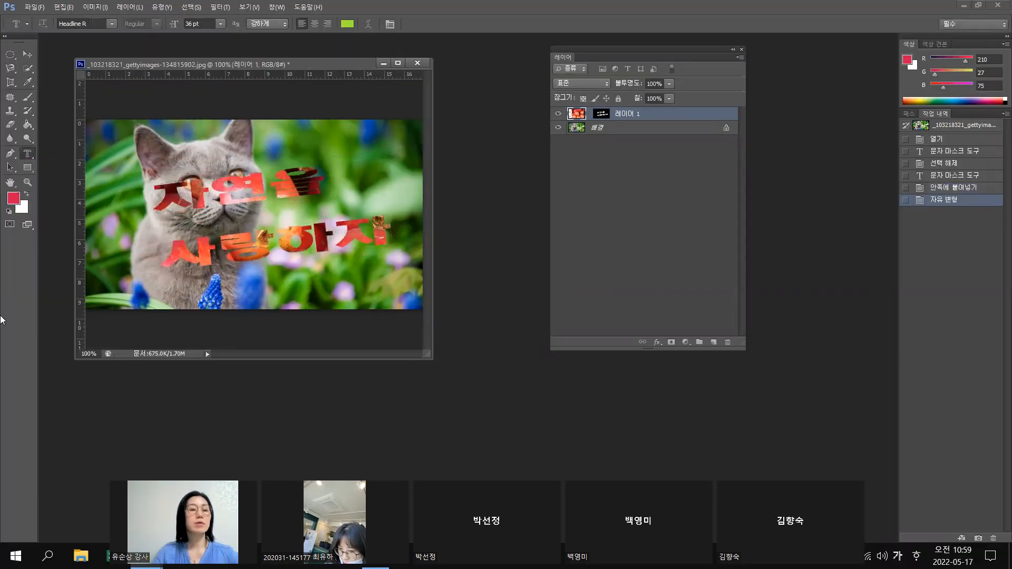
left_click(27, 56)
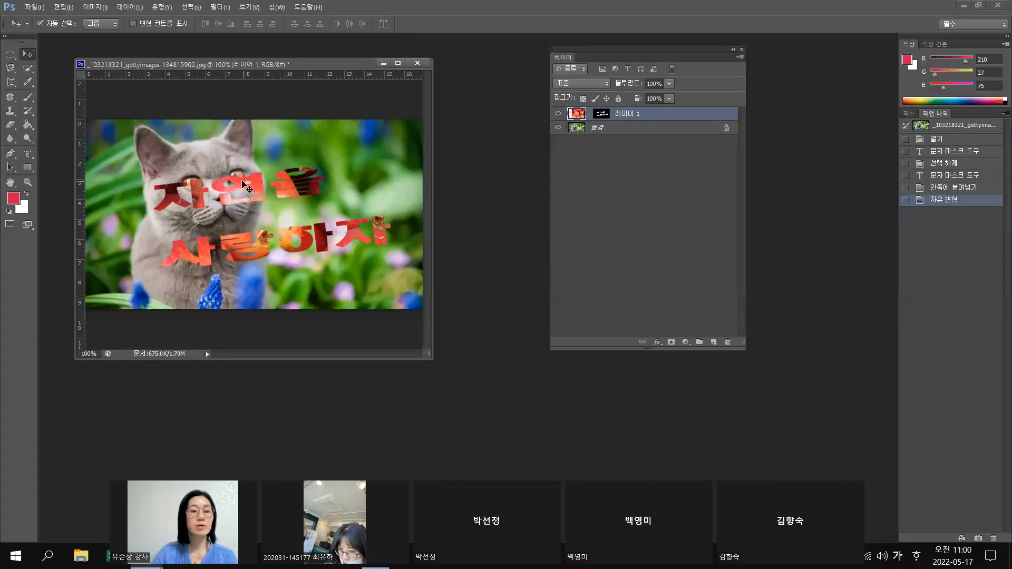
left_click_drag(242, 180, 136, 235)
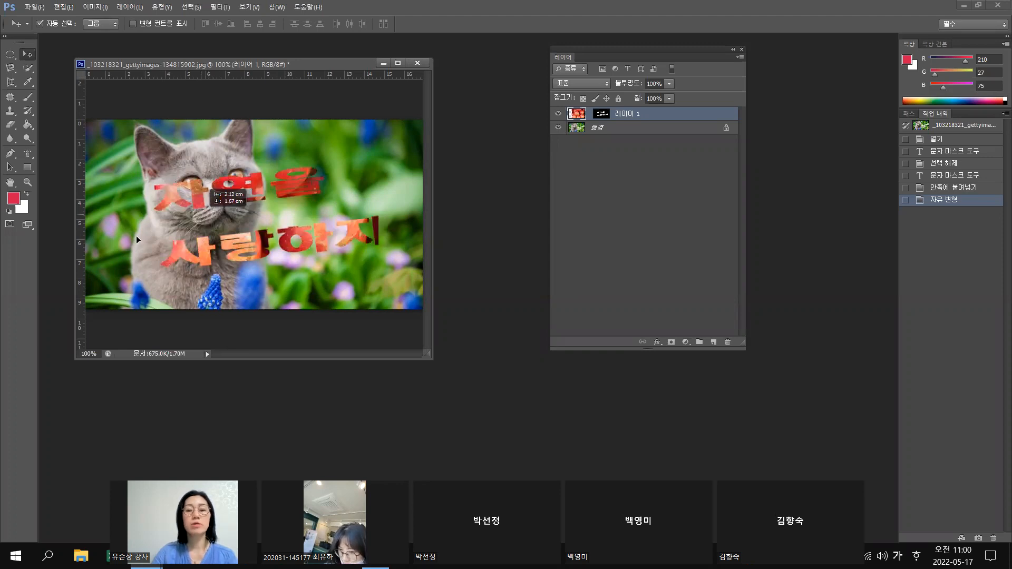
left_click_drag(186, 227, 187, 229)
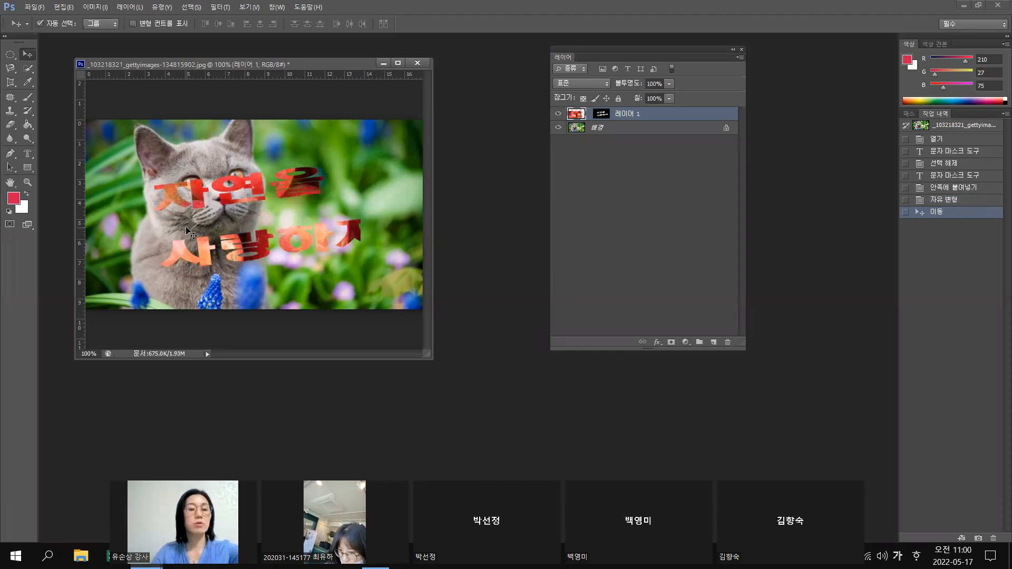
Free-transform the fruit image to 77.73% width and 58.01% height, commit it, and shift the image to the right inside the letters
key("ctrl+t")
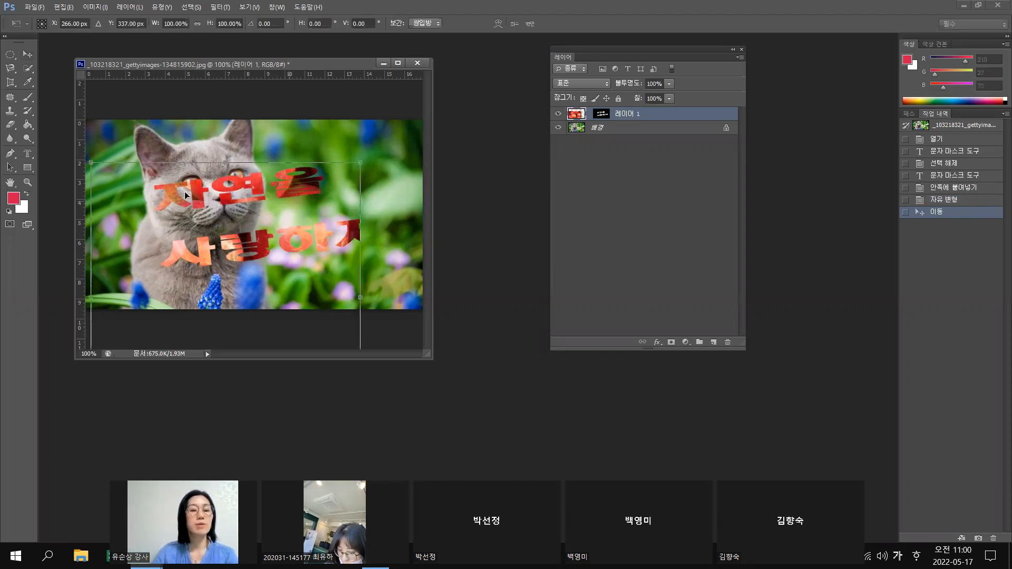
left_click_drag(90, 162, 171, 137)
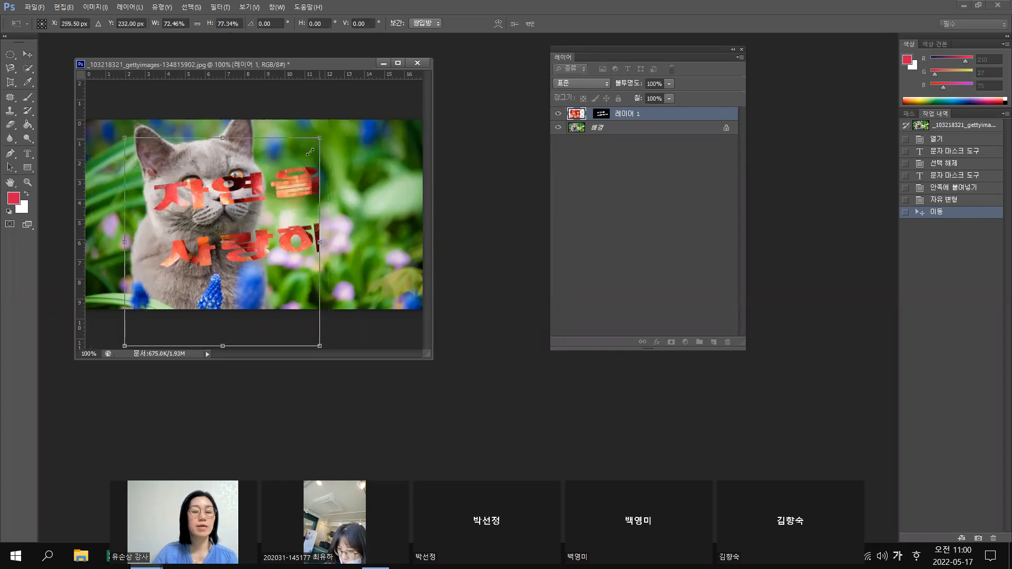
left_click_drag(319, 138, 275, 207)
left_click_drag(245, 238, 254, 182)
left_click_drag(283, 232, 289, 235)
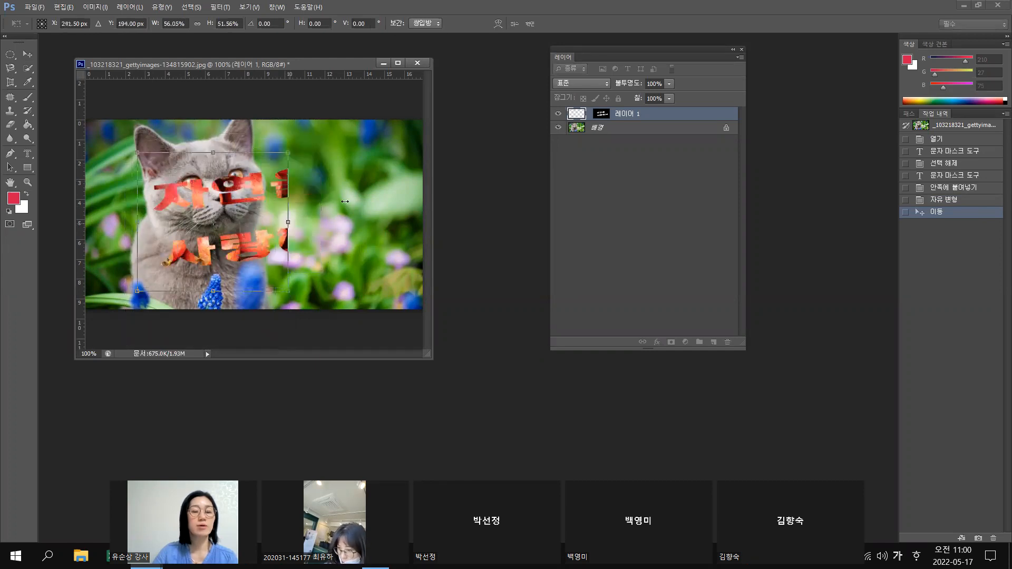
left_click_drag(352, 200, 338, 221)
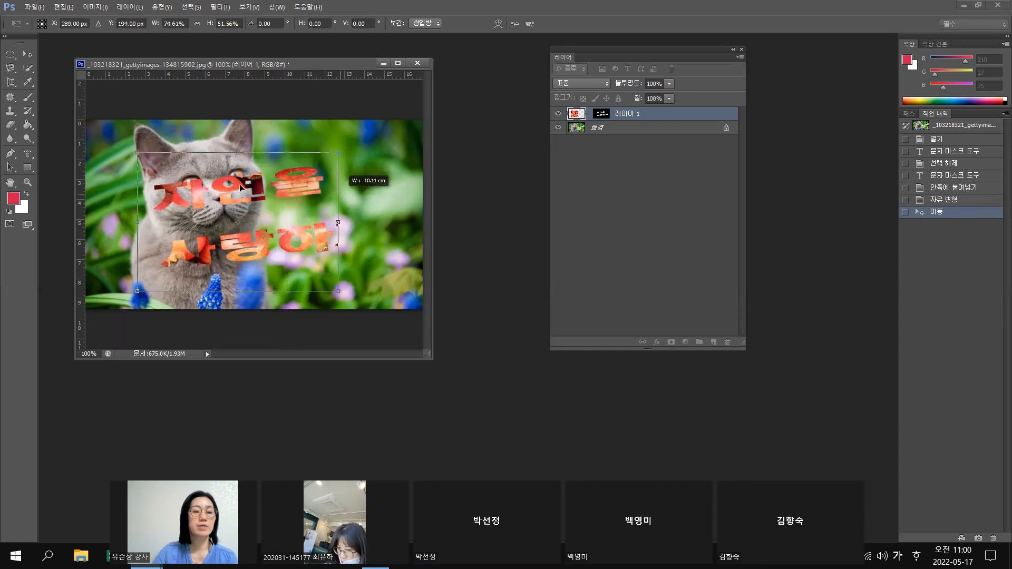
left_click_drag(236, 187, 231, 197)
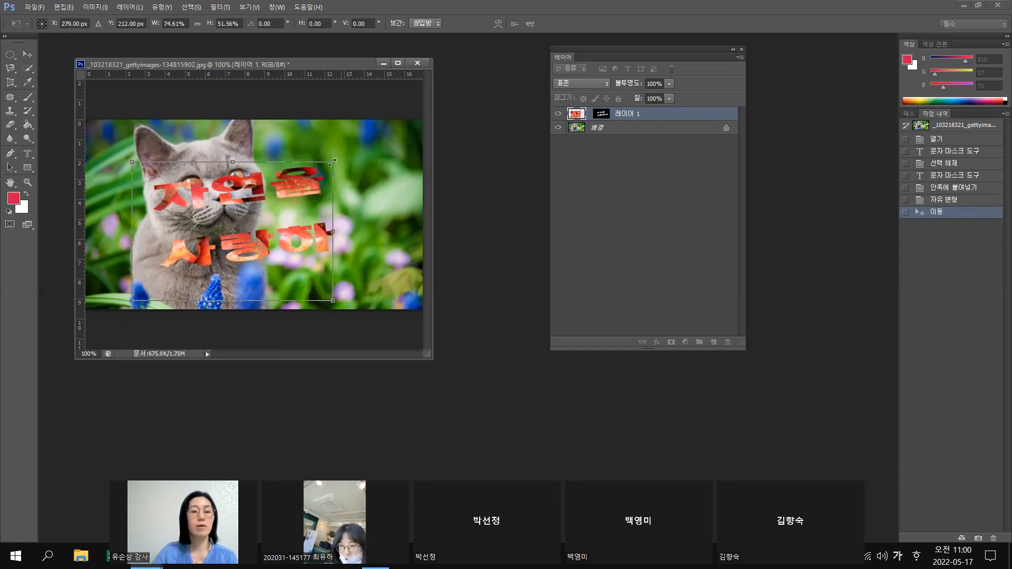
left_click_drag(340, 146, 348, 128)
mouse_move(219, 191)
left_mouse_down()
mouse_move(229, 195)
mouse_move(195, 223)
mouse_move(226, 192)
mouse_move(207, 166)
mouse_move(228, 183)
left_mouse_up()
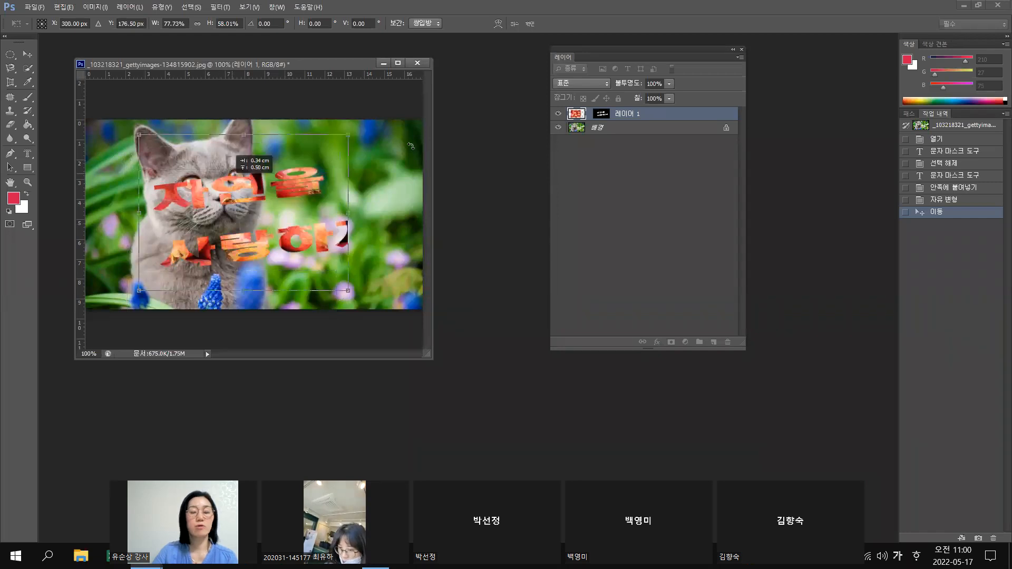
key("Down")
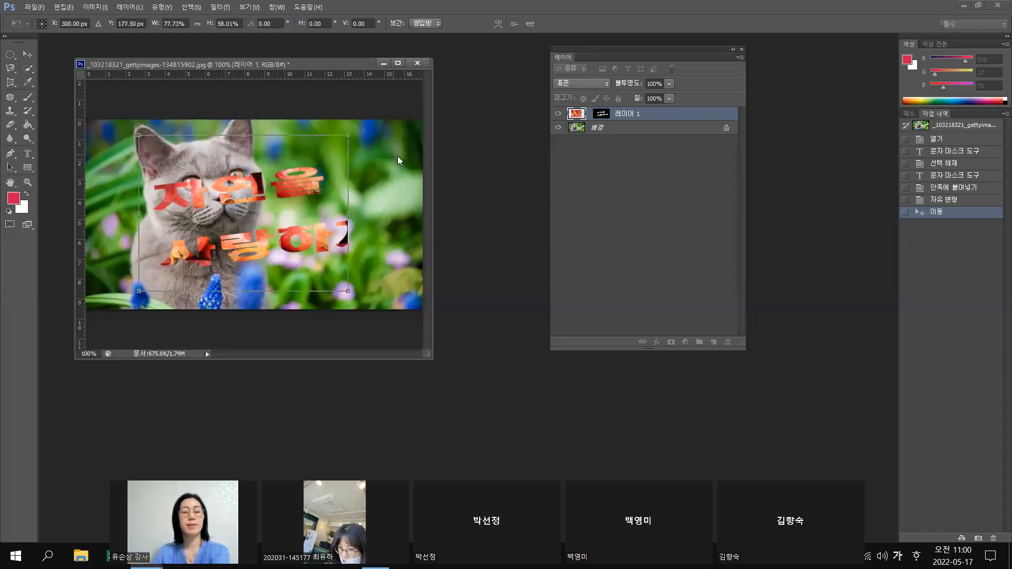
key("Return")
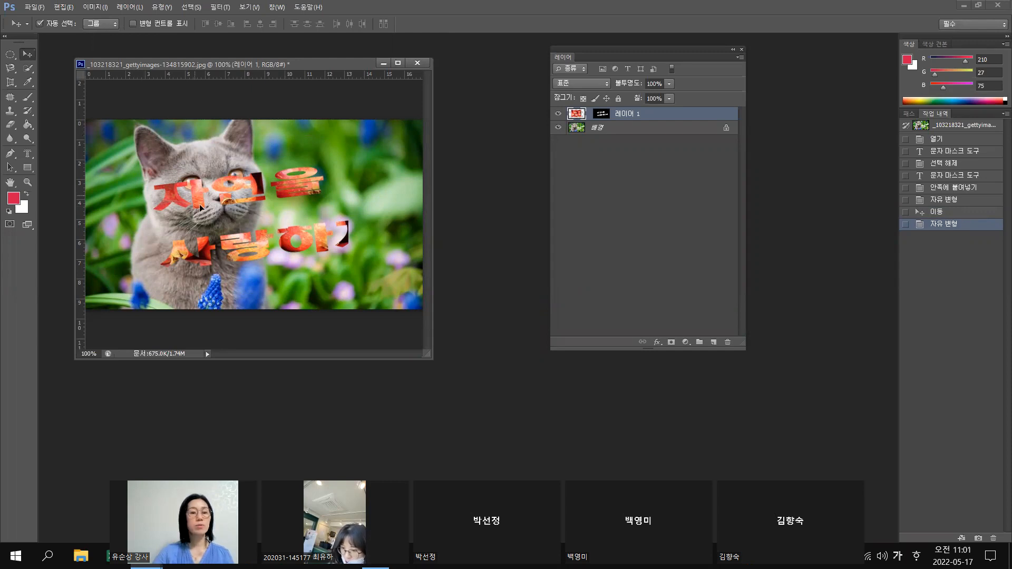
left_click_drag(180, 210, 209, 195)
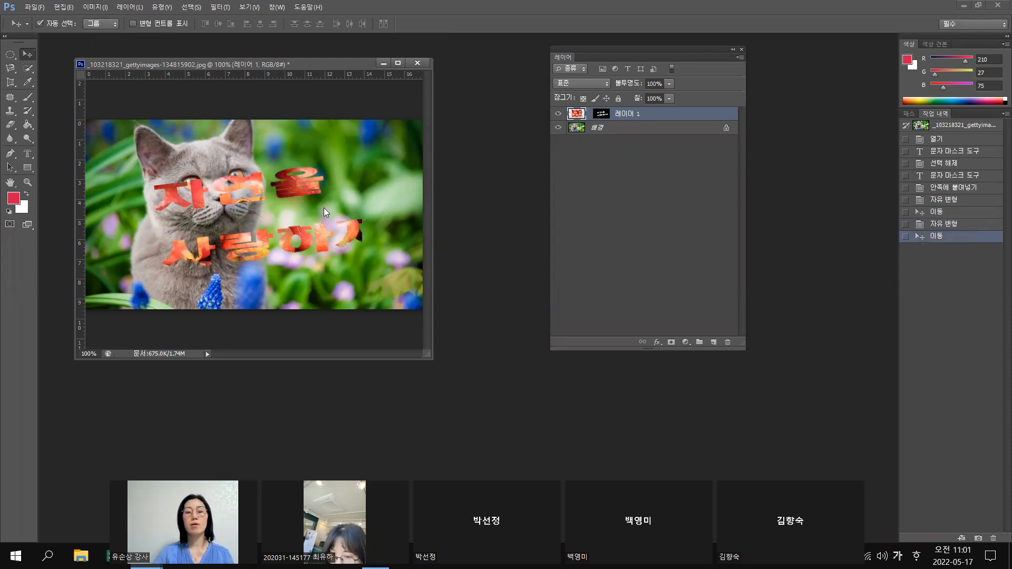
Free-transform the text mask to 67.04% width, 87.56% height and 5.58° rotation, and reposition the fruit image slightly inside the letters
left_click(602, 114)
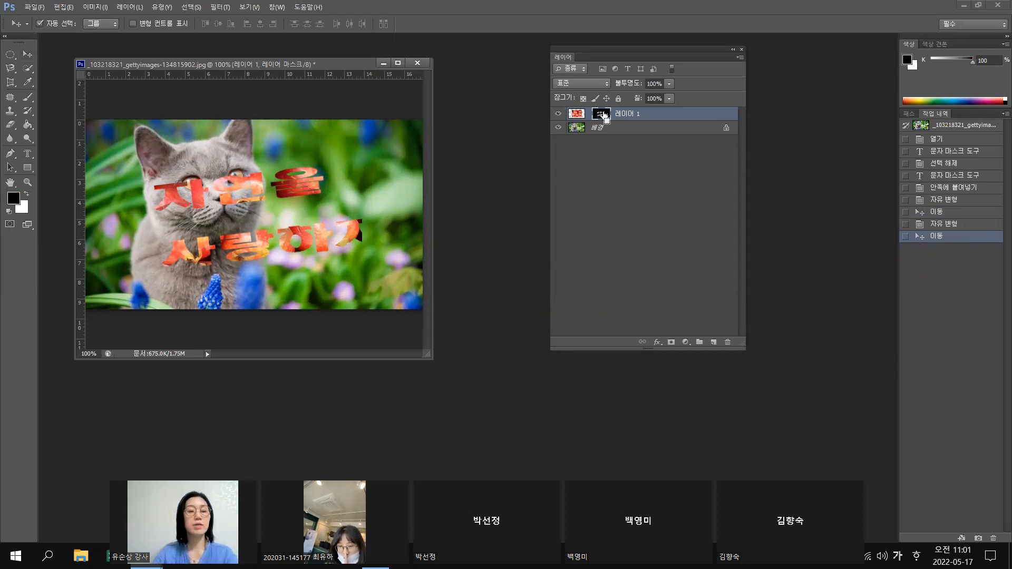
key("ctrl+t")
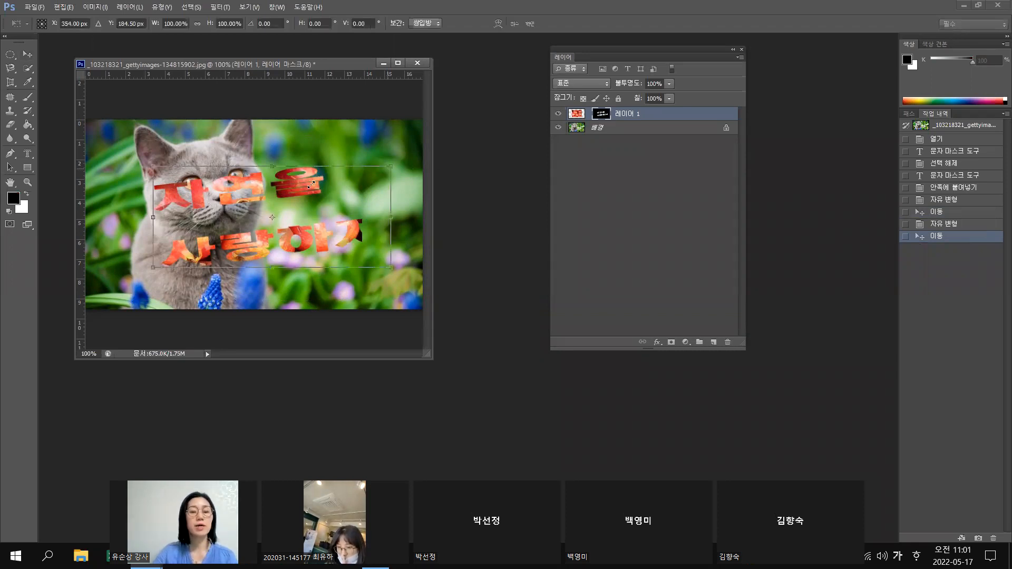
left_click_drag(391, 166, 405, 141)
left_click_drag(345, 153, 279, 178)
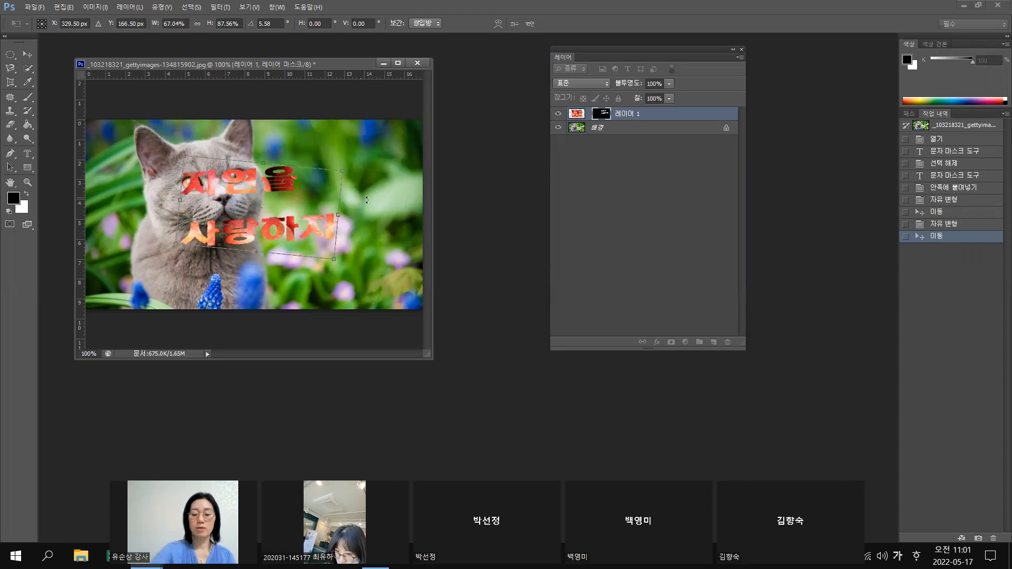
key("Return")
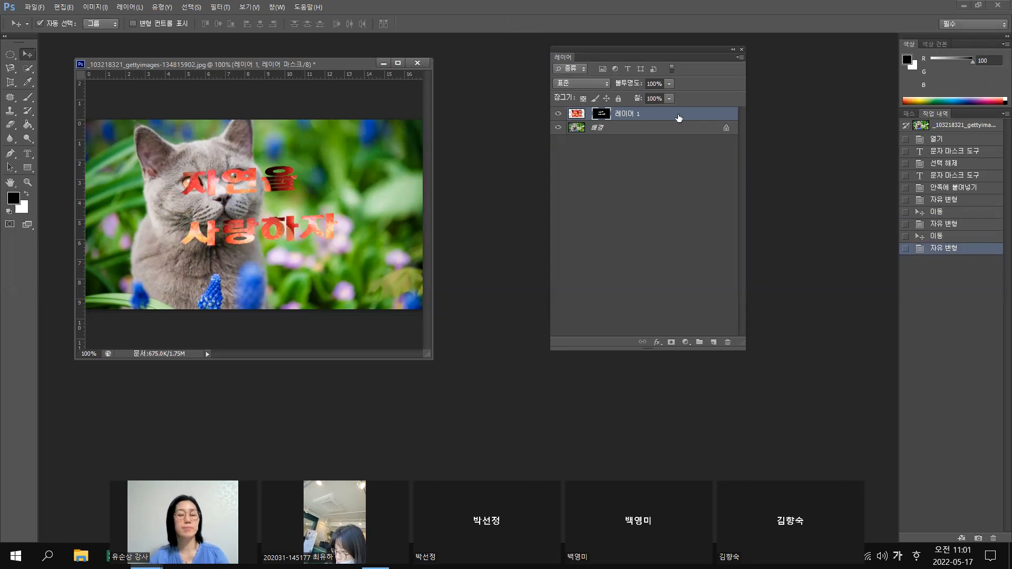
key("ctrl+2")
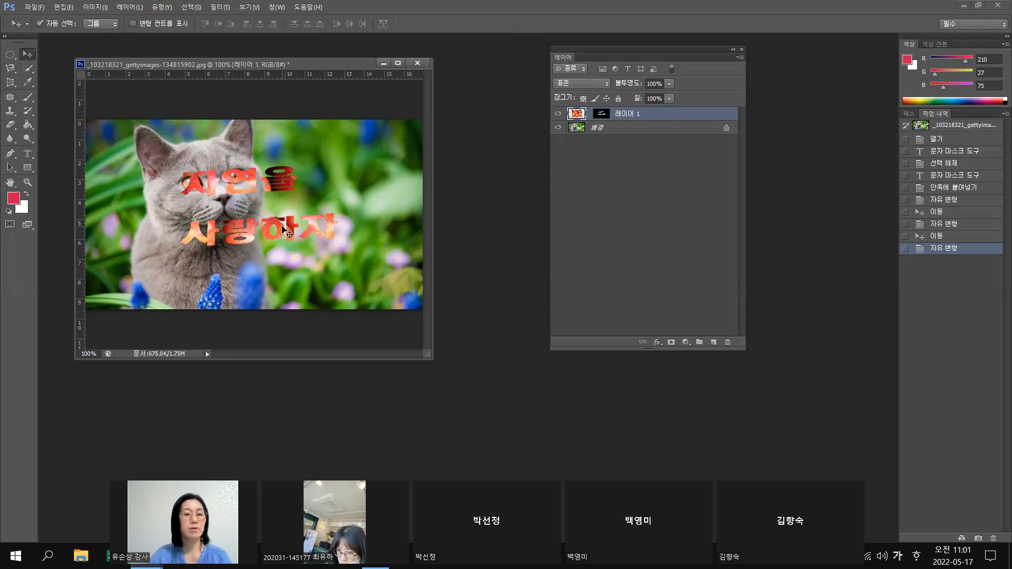
left_click_drag(290, 201, 284, 223)
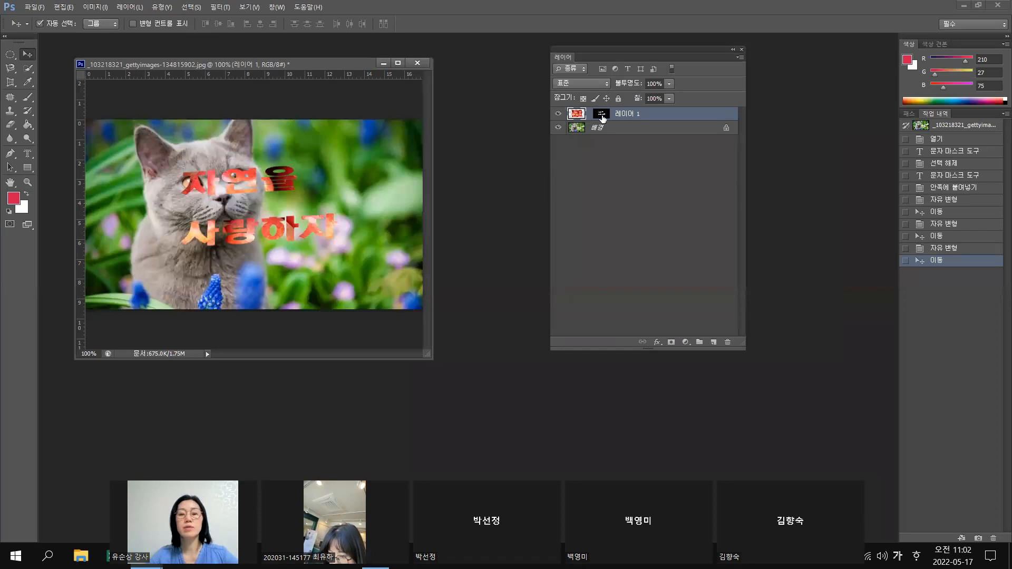
Add an Inner Glow (내부 광선) layer effect to the masked lettering of 레이어 1
left_click(601, 117)
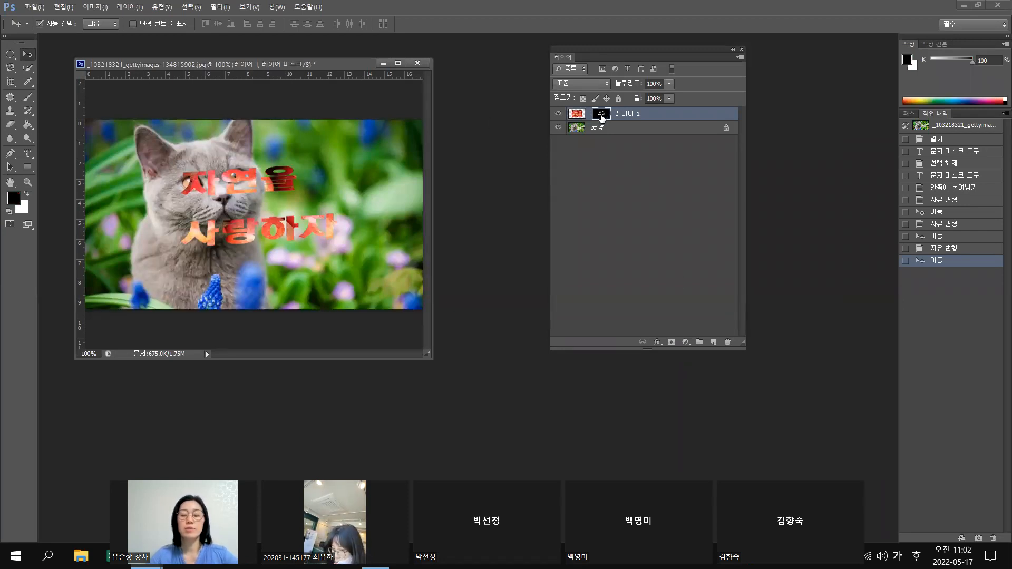
left_click(657, 342)
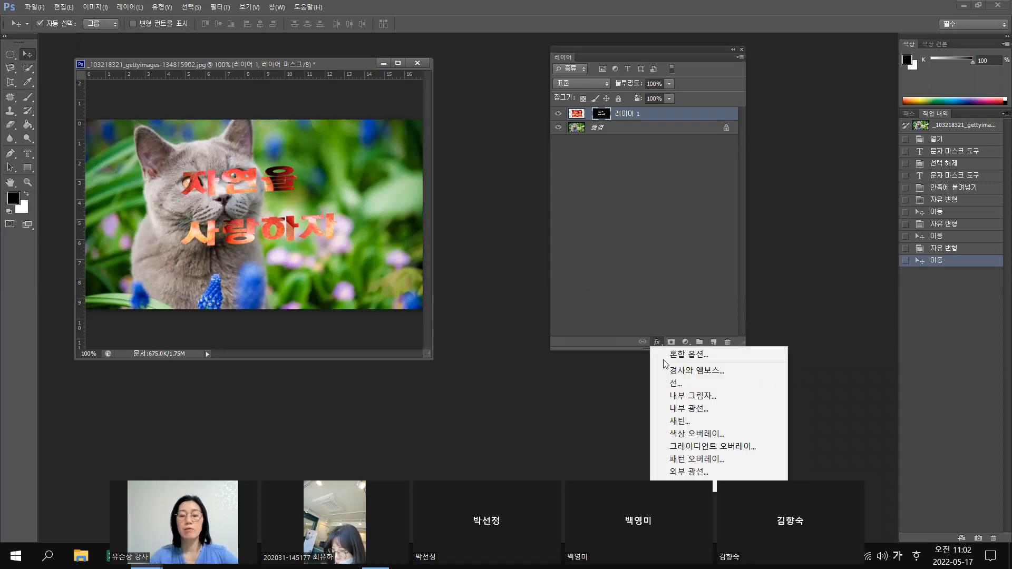
left_click(696, 409)
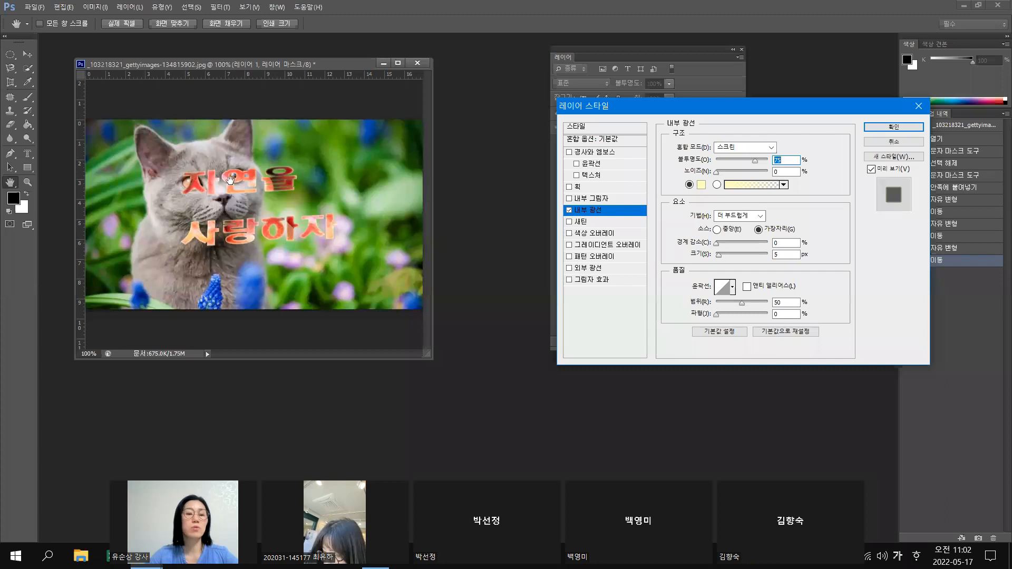
Turn off the inner glow, try an Inner Shadow (내부 그림자) on the lettering, and turn the shadow off again
left_click(570, 211)
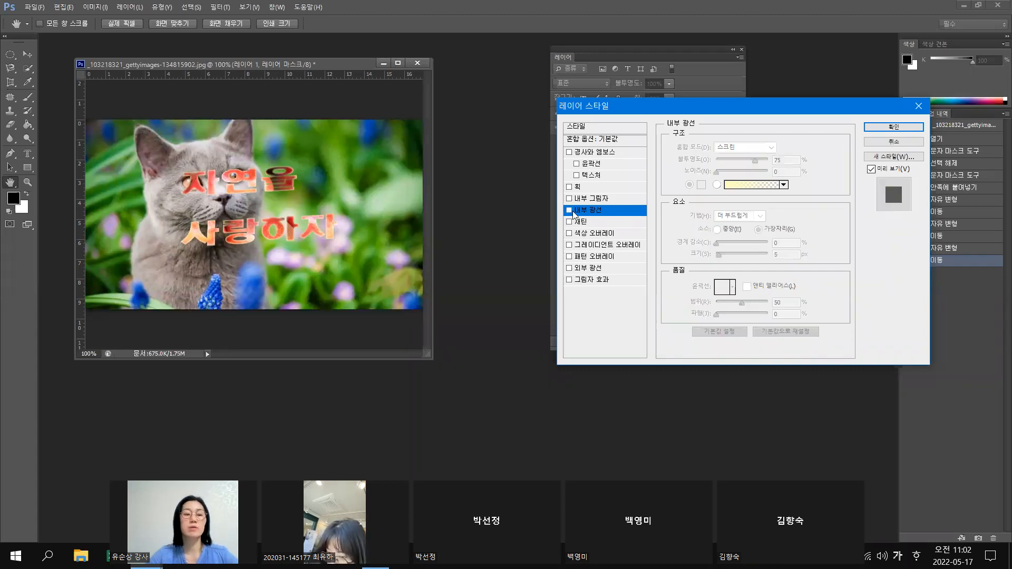
left_click(568, 199)
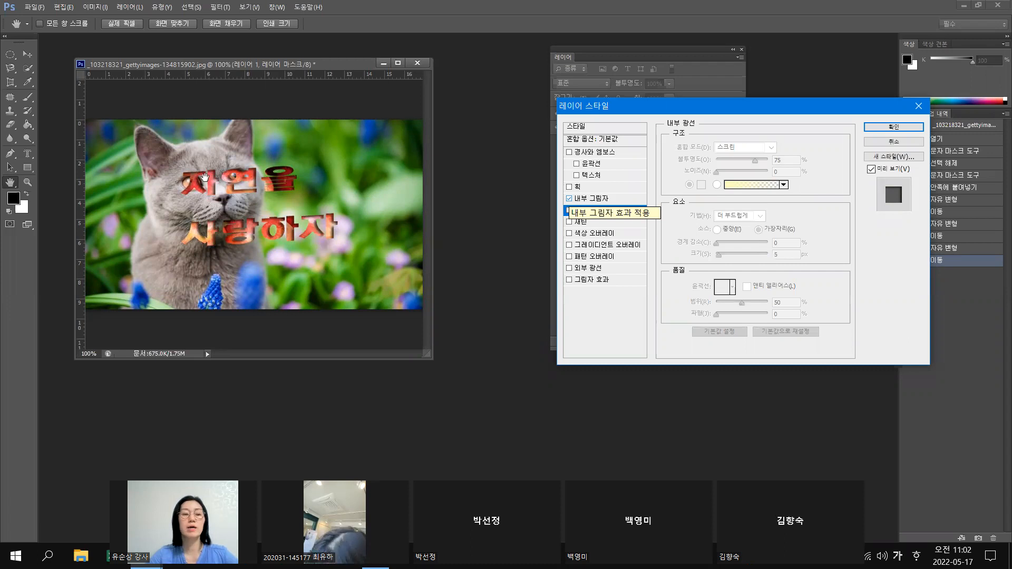
left_click(579, 211)
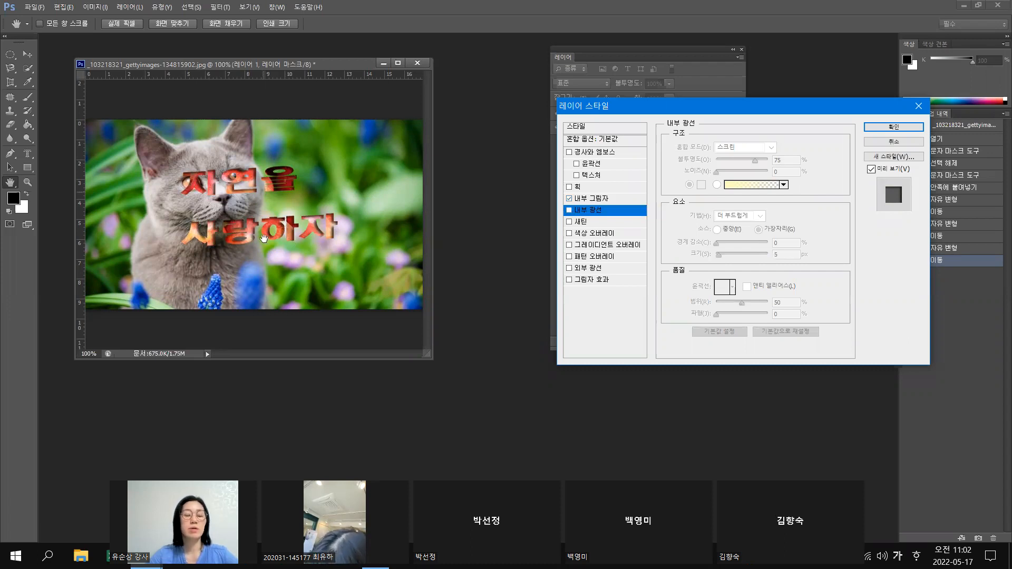
left_click(569, 198)
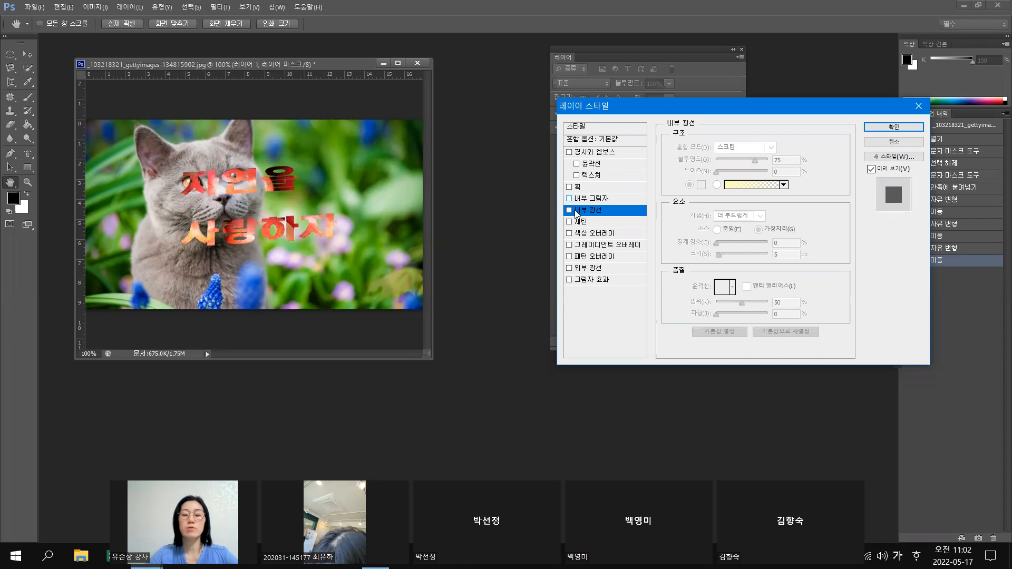
Enable Outer Glow (외부 광선) and Inner Glow (내부 광선), try 표준 and 디졸브, and set the inner glow's blend mode to 색상 번
left_click(569, 268)
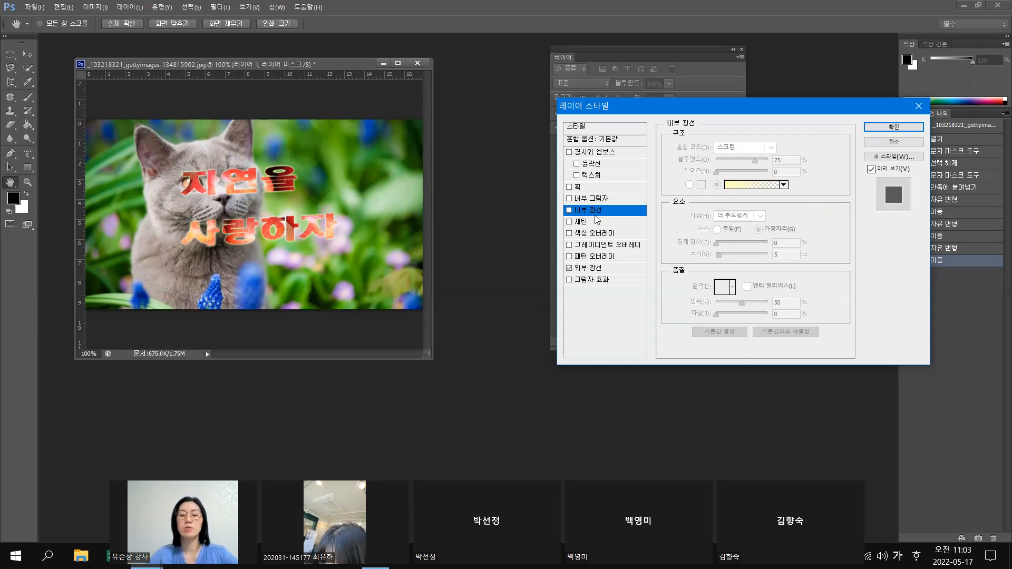
left_click(569, 209)
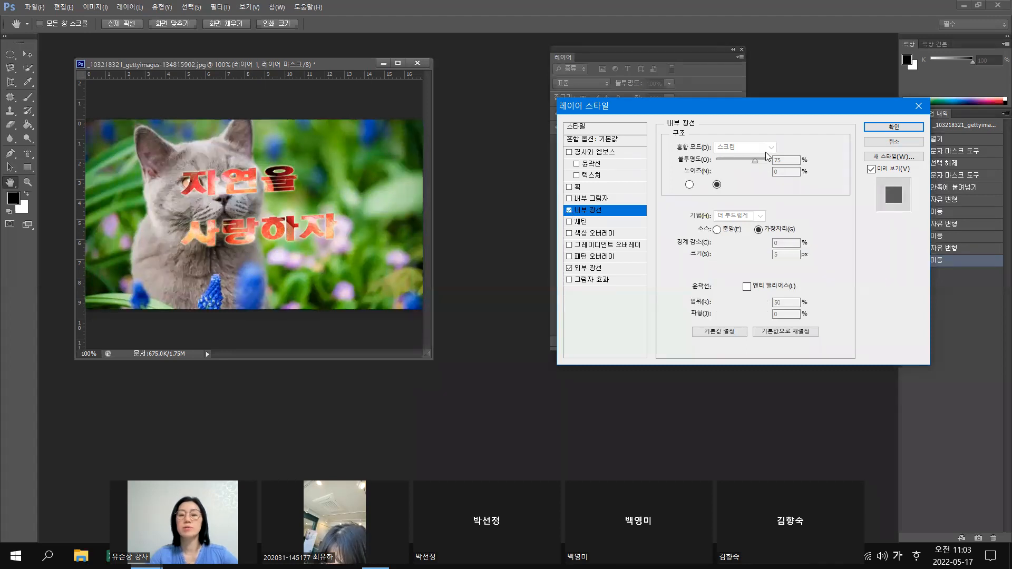
left_click(771, 148)
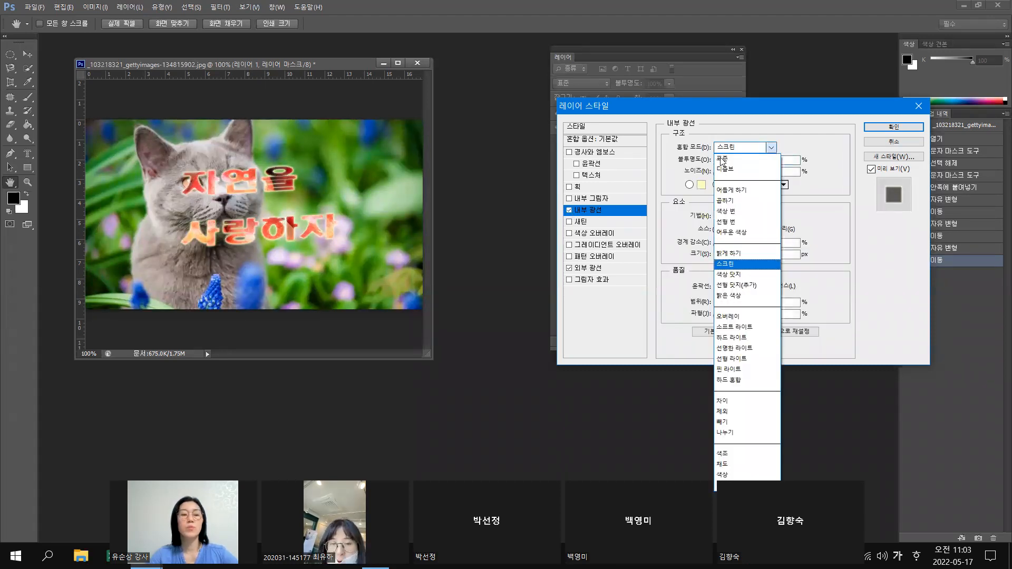
left_click(721, 159)
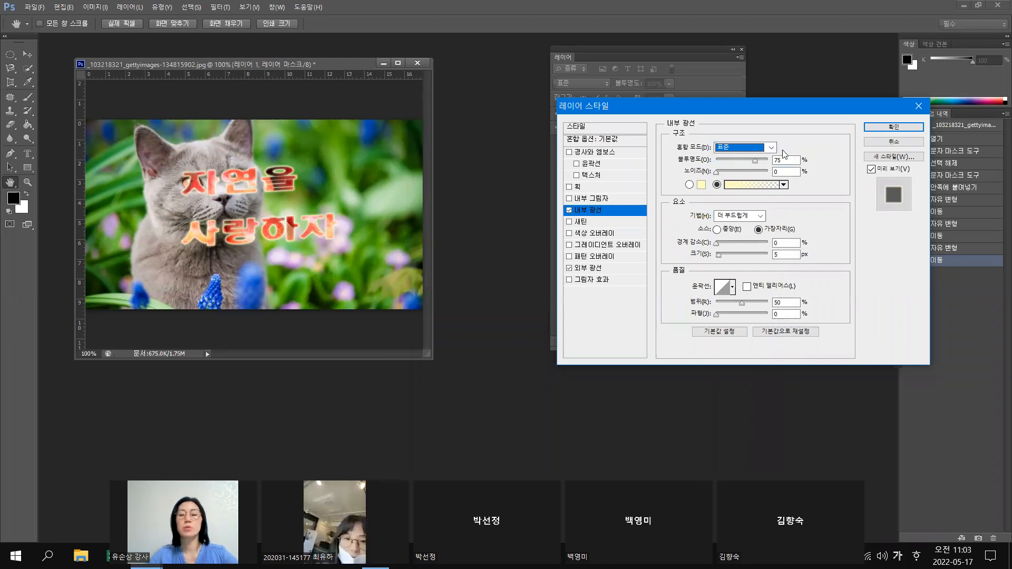
left_click(769, 149)
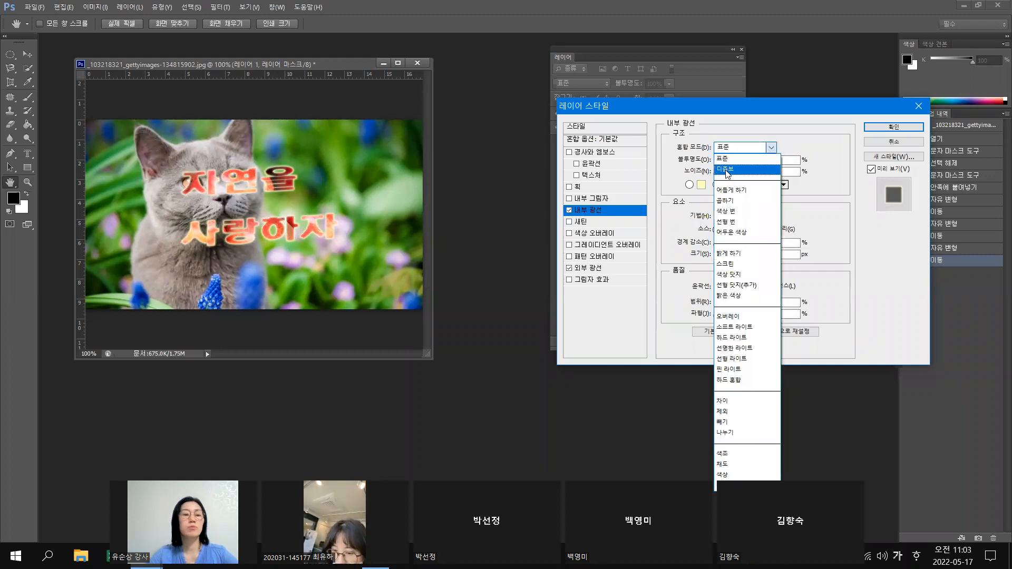
left_click(726, 171)
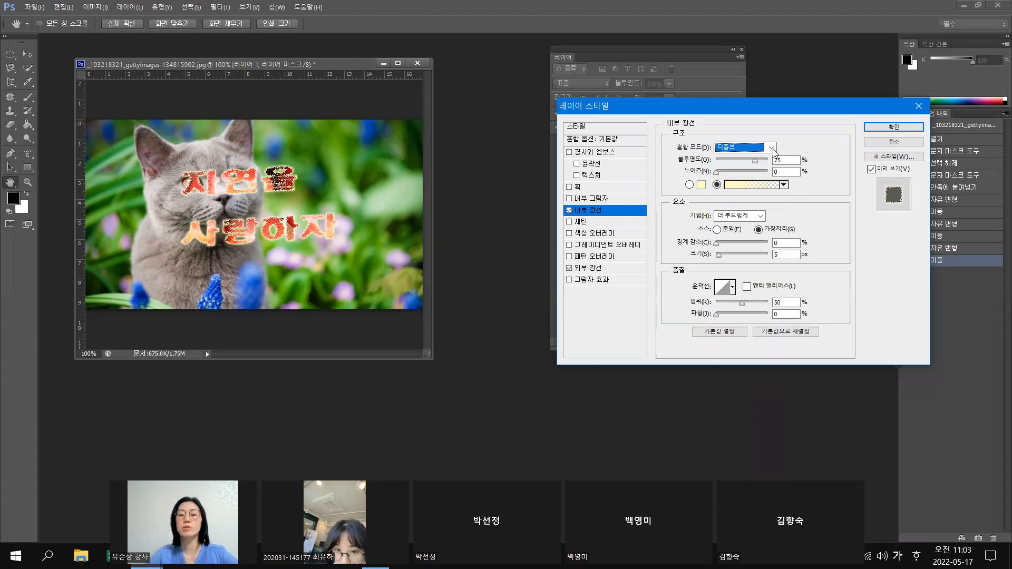
left_click(772, 149)
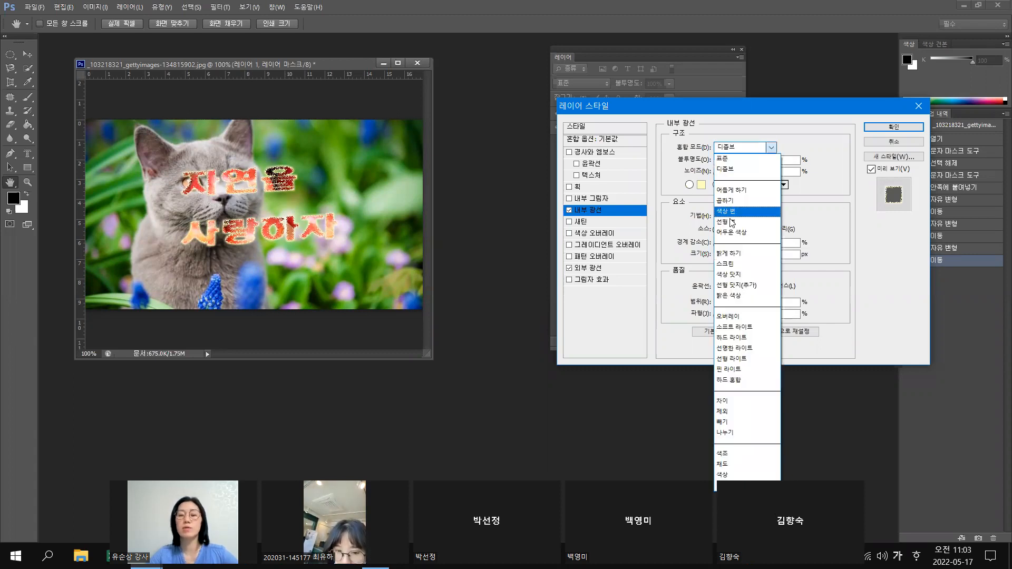
left_click(730, 212)
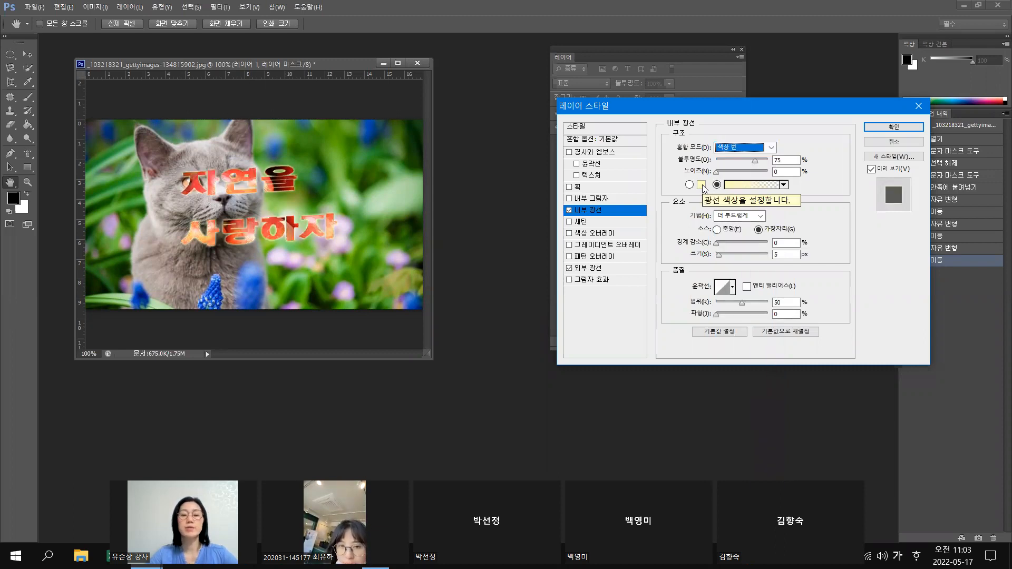
Set the inner glow colour to cyan 53e6eb and apply the layer style to 레이어 1
left_click(702, 186)
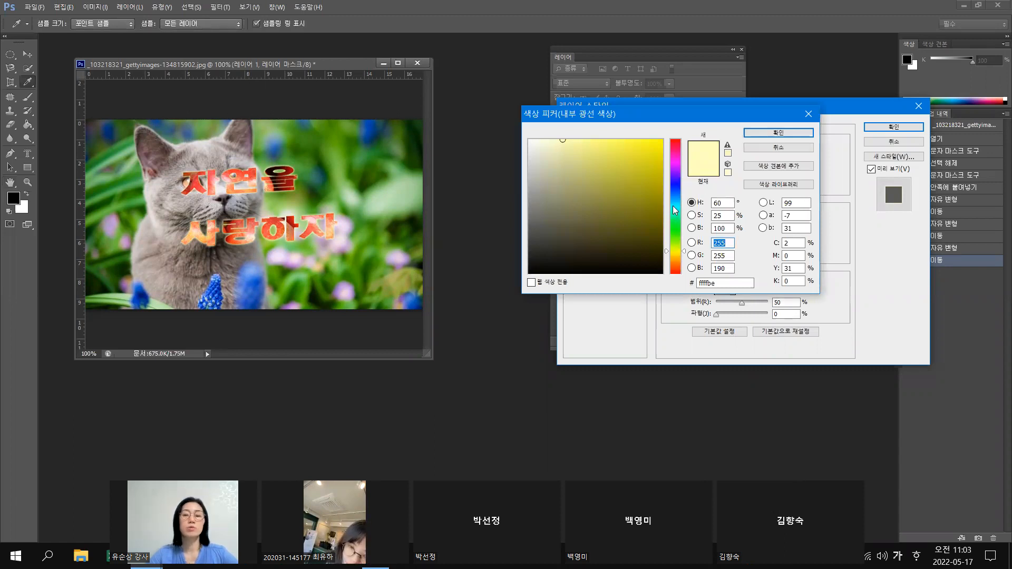
left_click(672, 205)
left_click(614, 150)
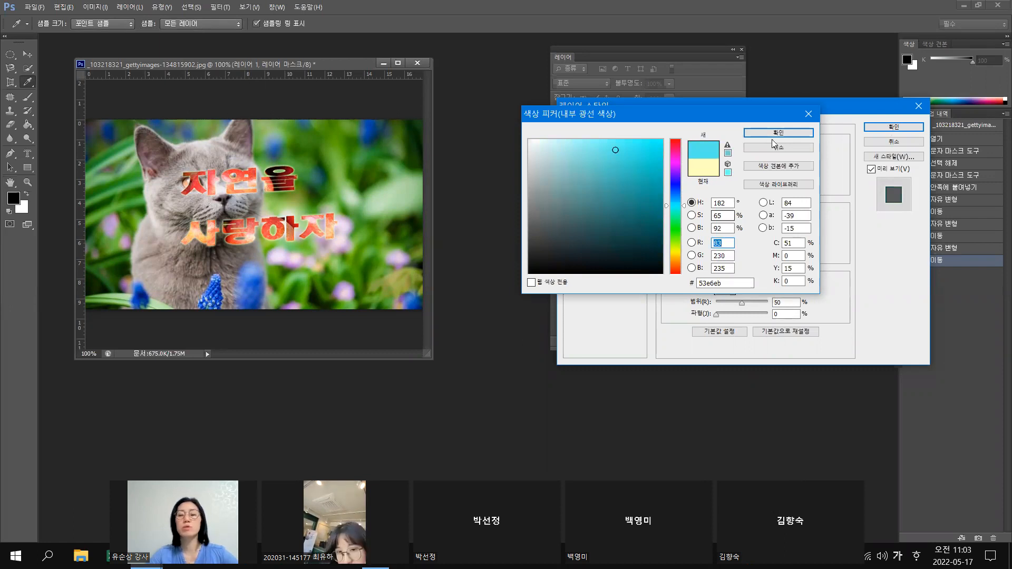
key("Return")
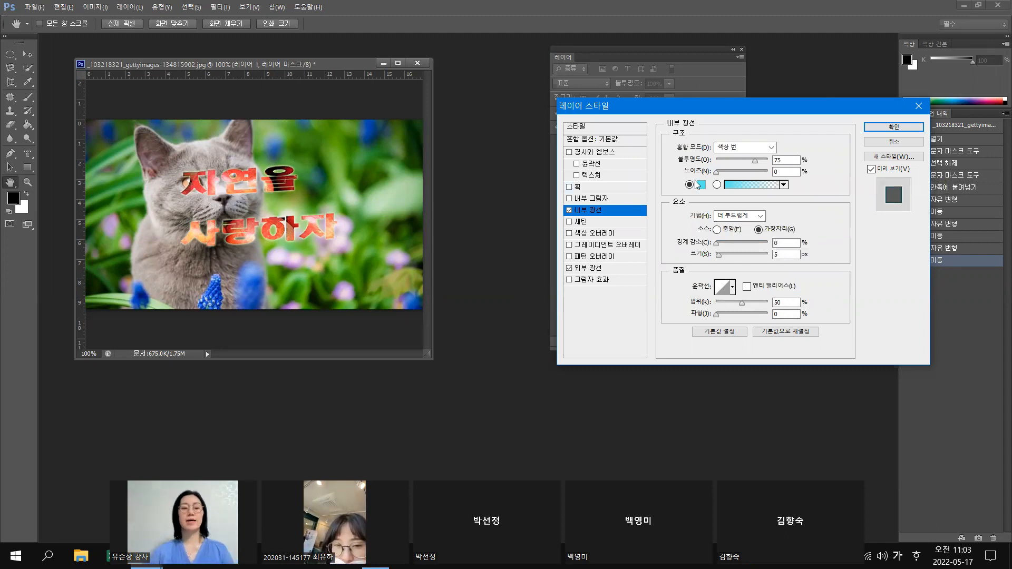
left_click(893, 127)
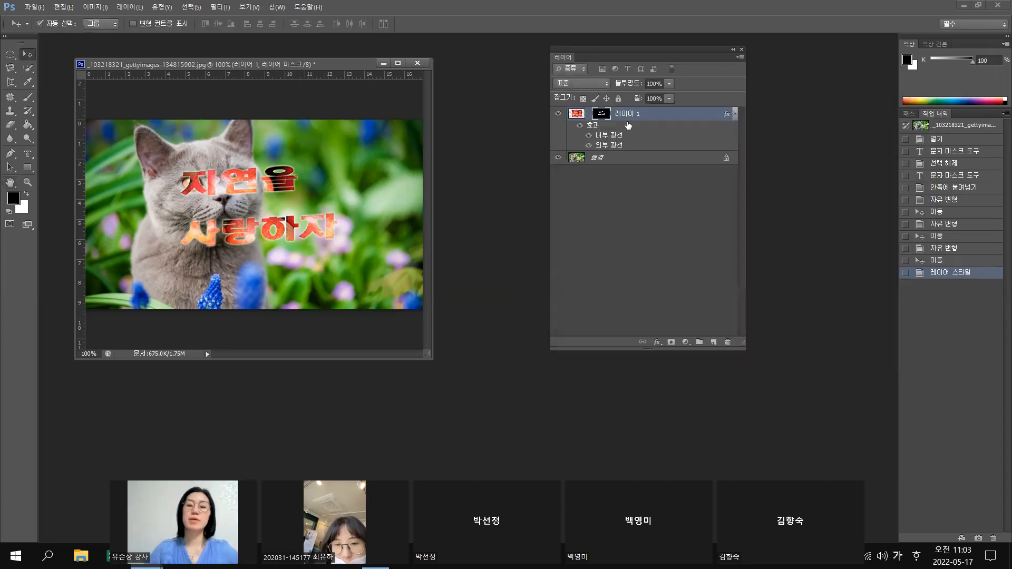
Delete 레이어 1 with its text mask and glow effects from the cat photo
left_click(668, 113)
left_click(727, 342)
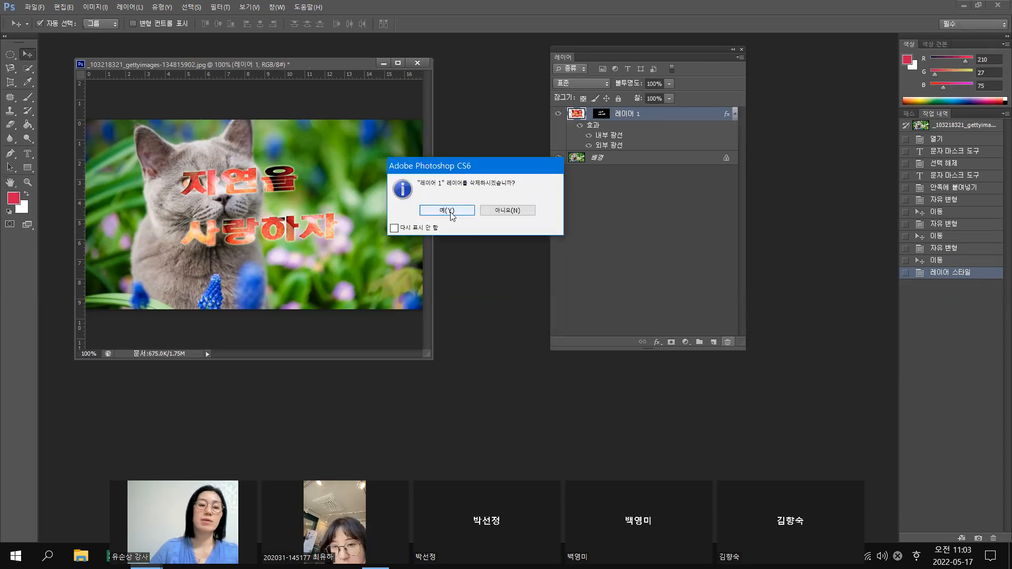
left_click(449, 210)
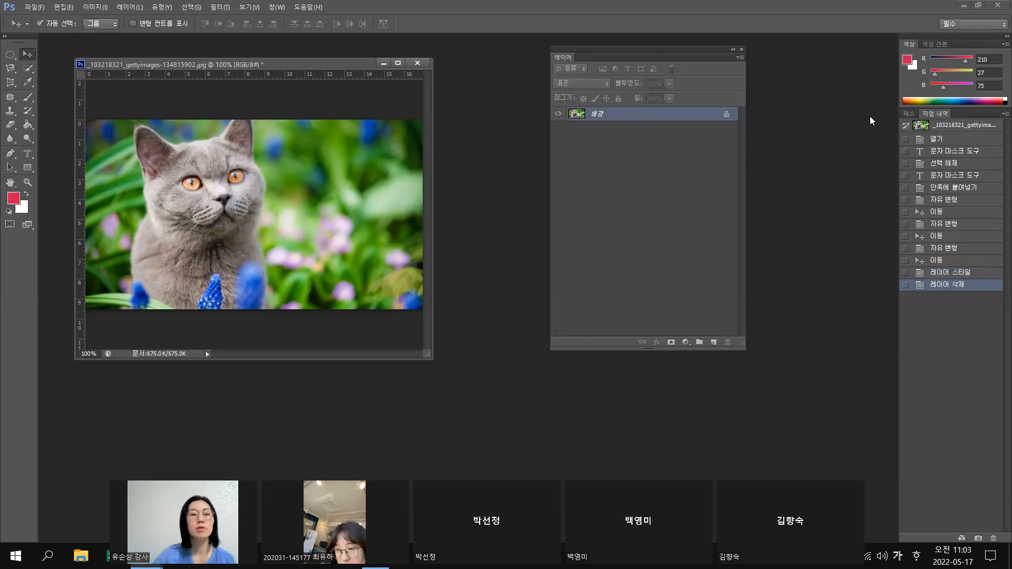
Open 계란.jpg and float it in its own window beside the cat photo
left_click(35, 7)
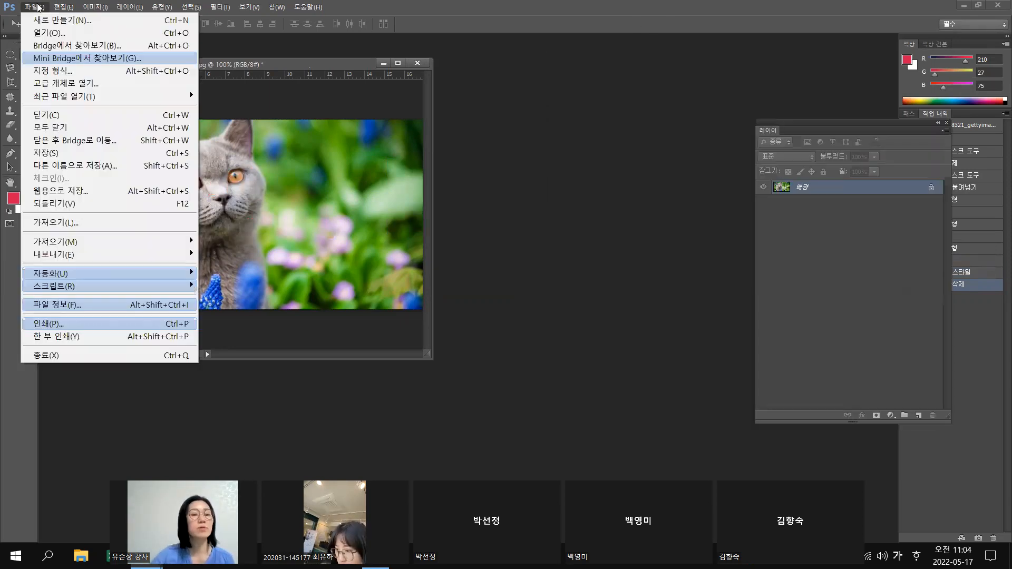
left_click(50, 34)
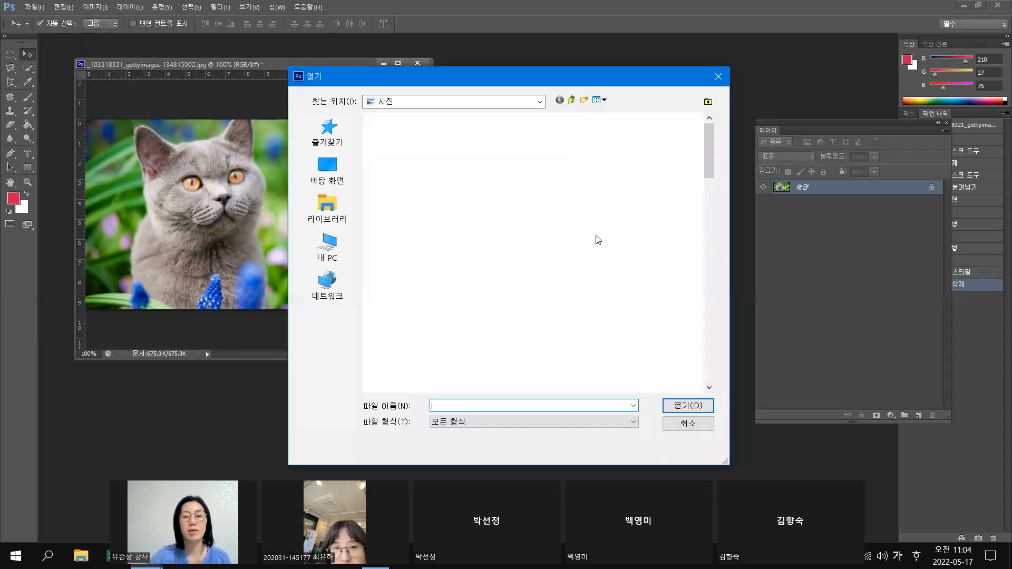
left_click(574, 370)
key("Return")
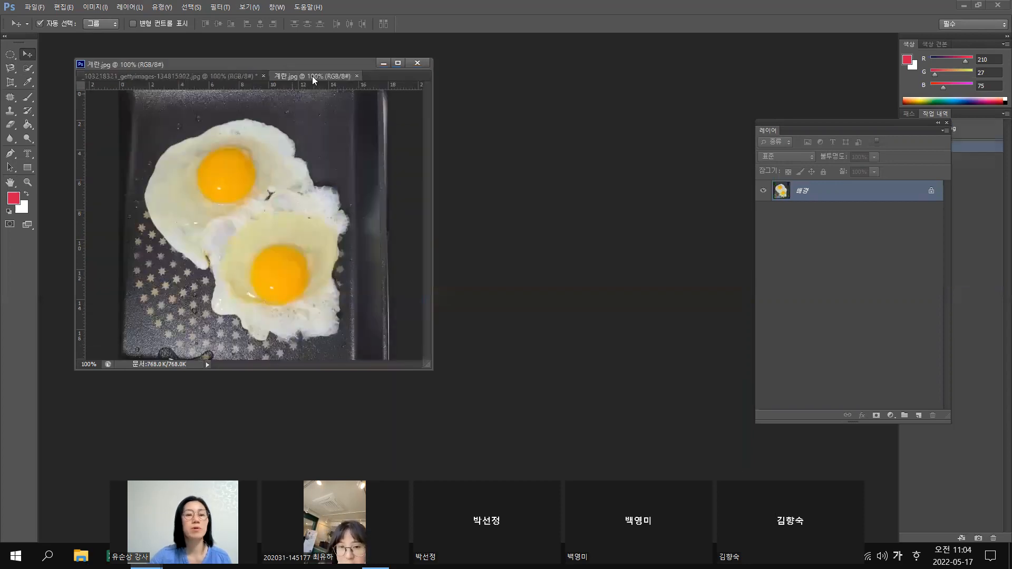
left_click_drag(332, 76, 570, 49)
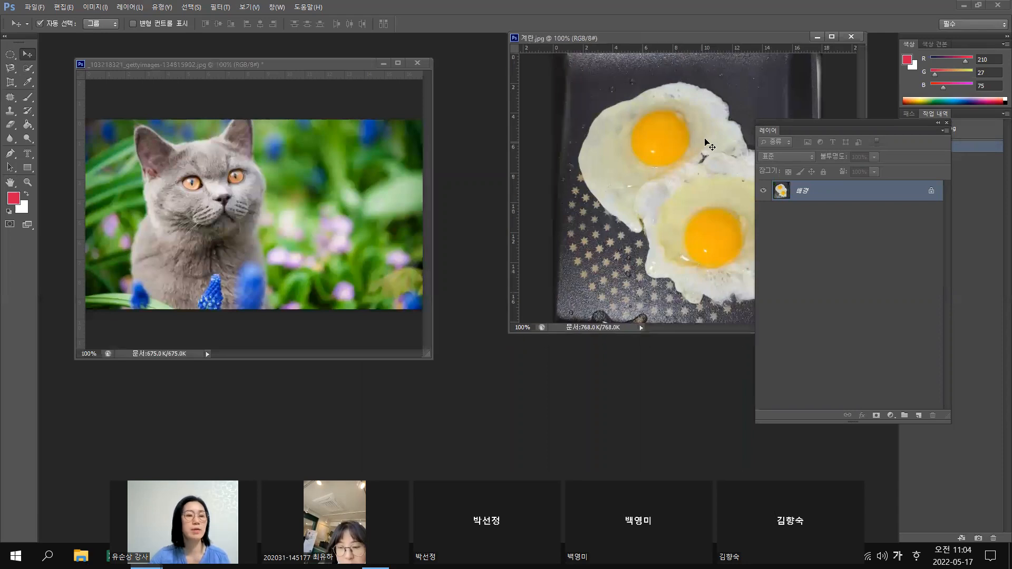
Close the cat photo without saving its changes
left_click(274, 63)
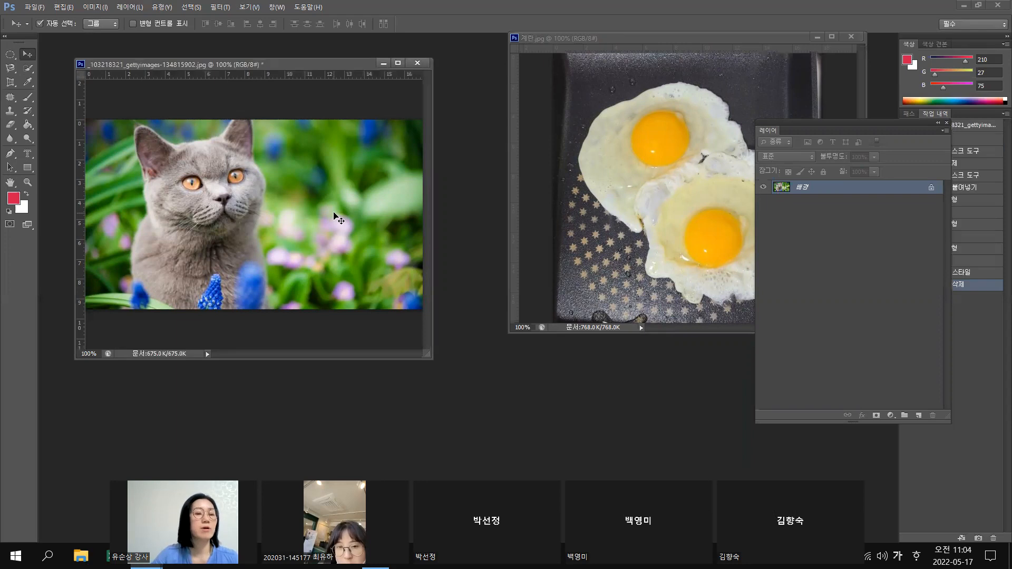
left_click(417, 63)
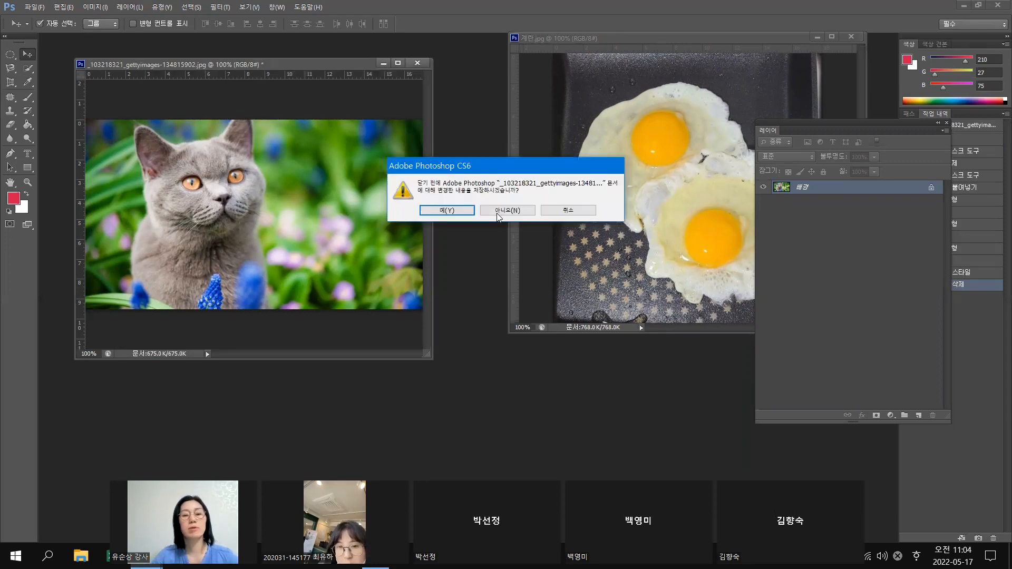
left_click(503, 212)
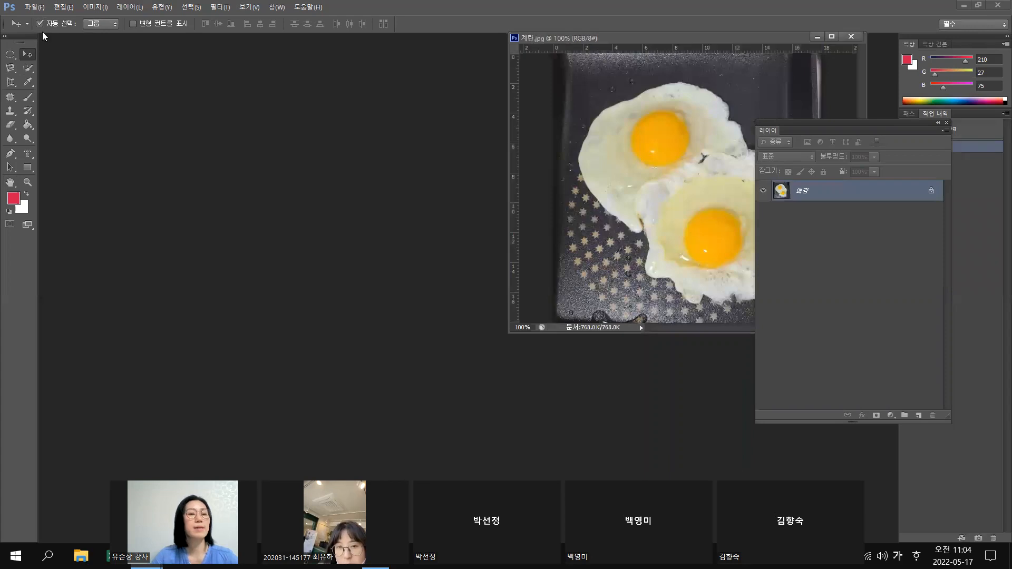
Open 과일.jpg and float it in a separate window beside the egg image
left_click(35, 7)
left_click(44, 34)
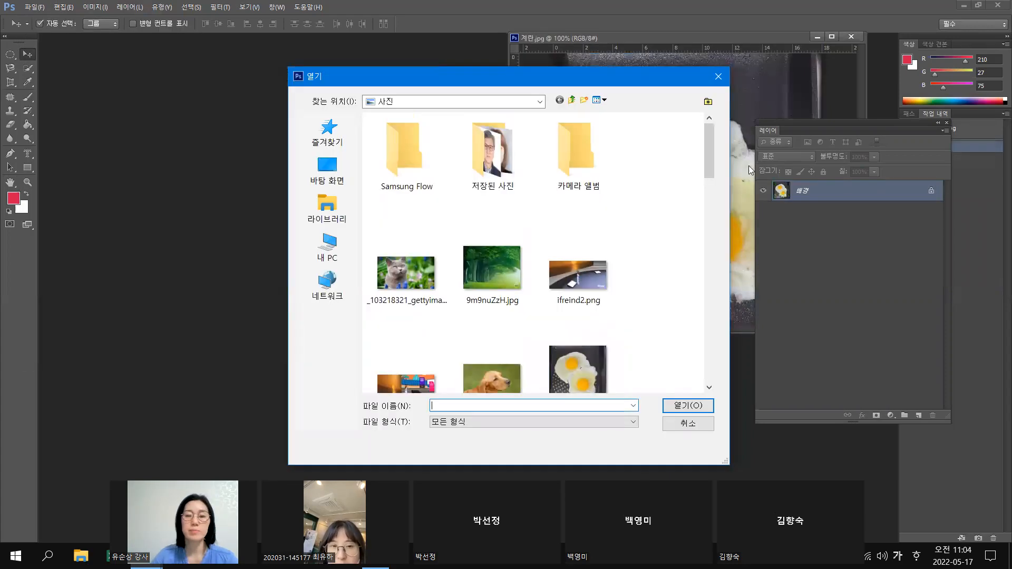
left_click_drag(712, 161, 470, 401)
left_click(488, 373)
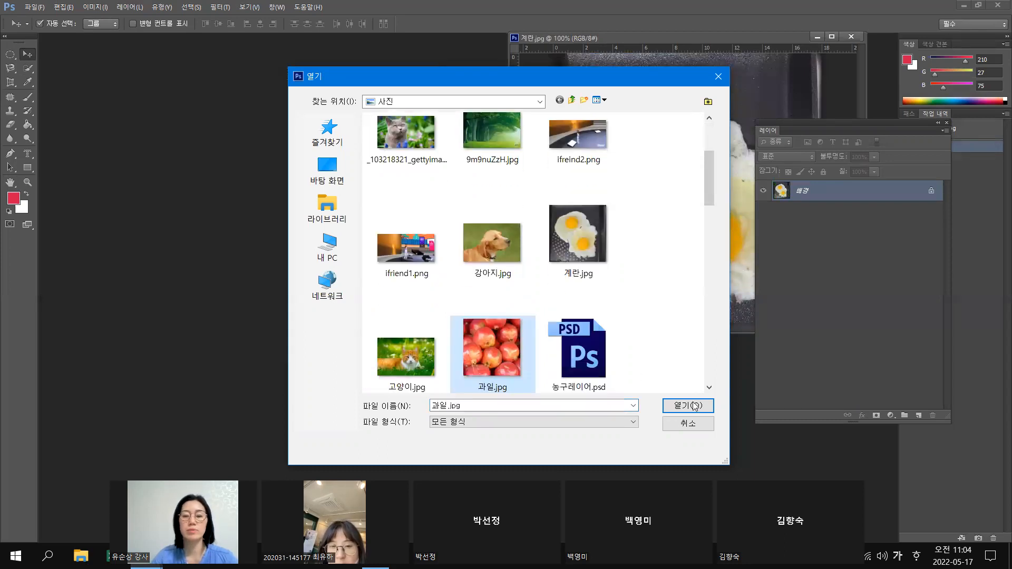
left_click(693, 406)
left_click_drag(673, 50, 171, 60)
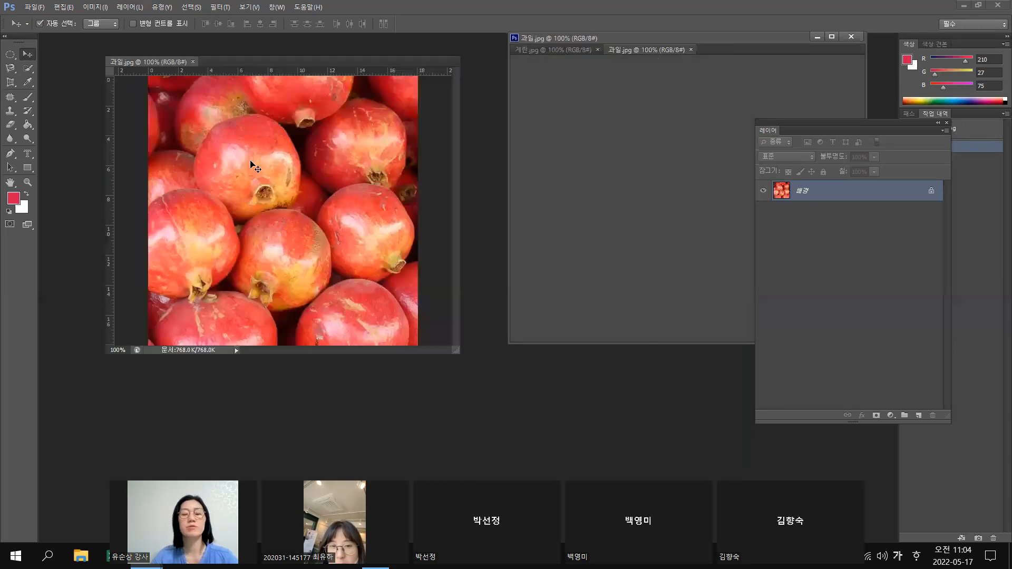
left_click_drag(255, 167, 246, 158)
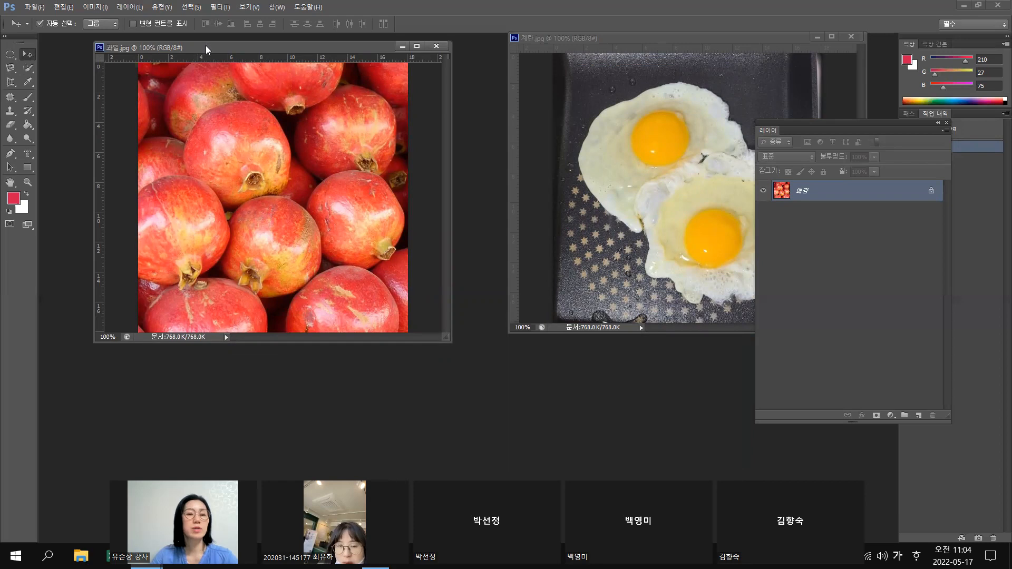
Start a horizontal type mask (수평 문자 마스크 도구) on the upper-middle pomegranate in 과일.jpg
left_click(28, 154)
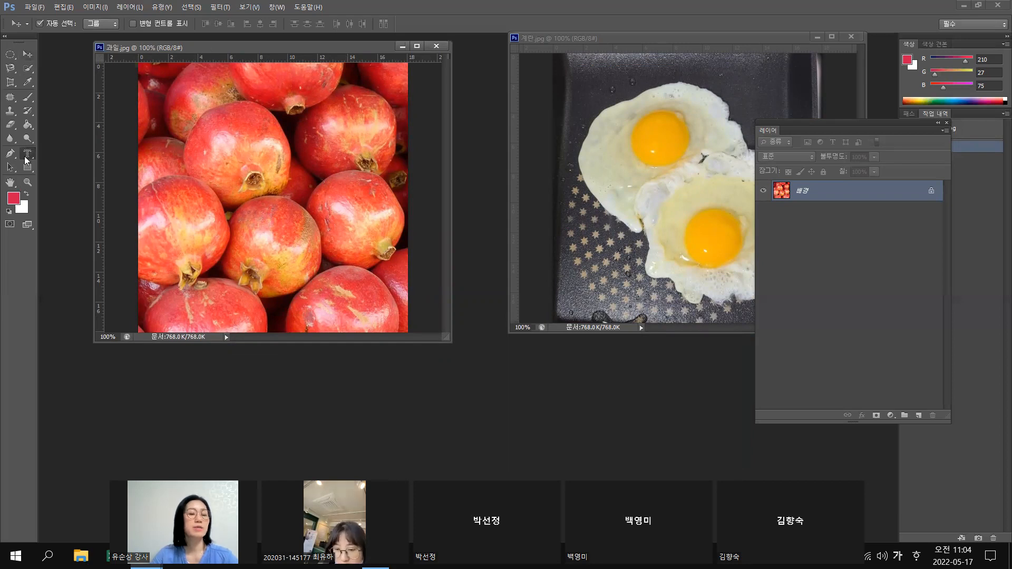
left_click(28, 156)
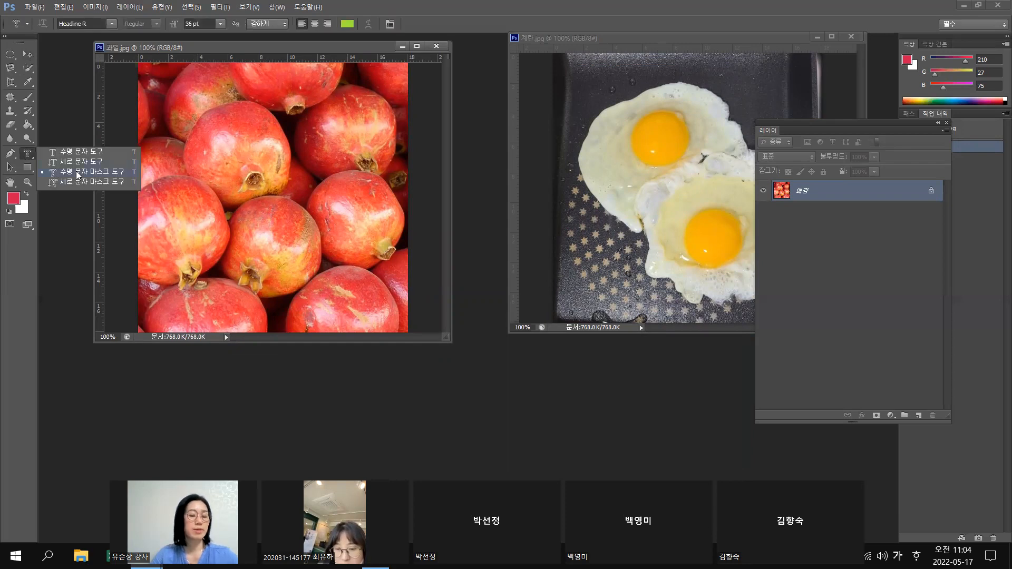
key("ctrl+1")
mouse_move(43, 187)
left_mouse_down()
mouse_move(192, 181)
mouse_move(161, 162)
mouse_move(109, 184)
left_mouse_up()
key("Escape")
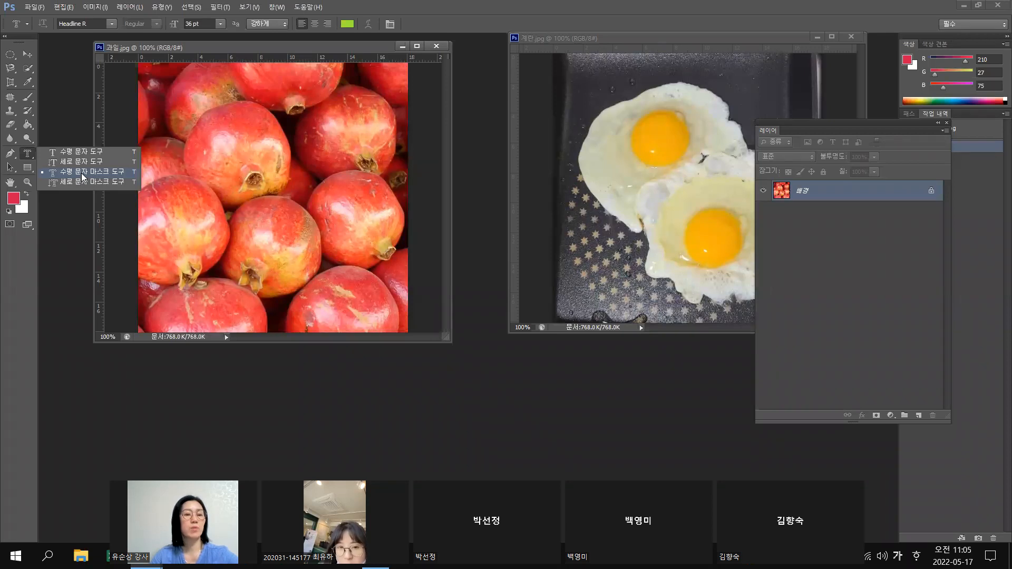
left_click(83, 176)
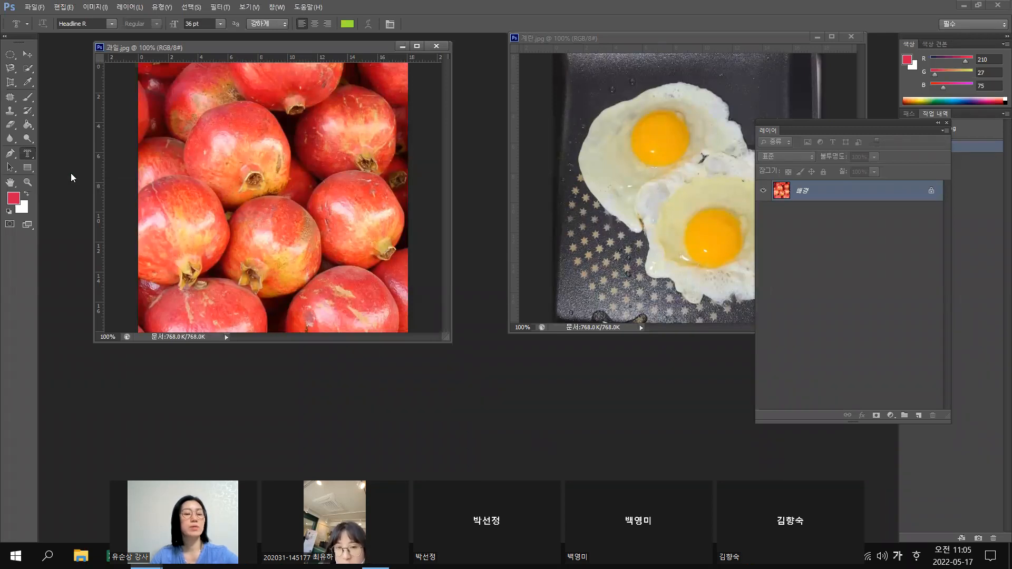
left_click(215, 176)
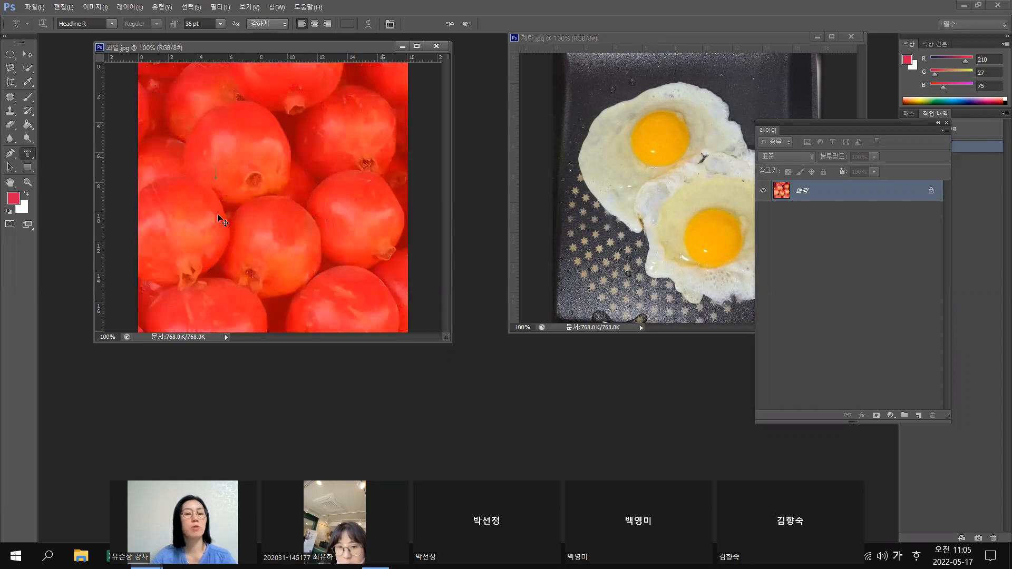
Set the type mask's font to MDSol and its size to 48 pt
left_click(112, 26)
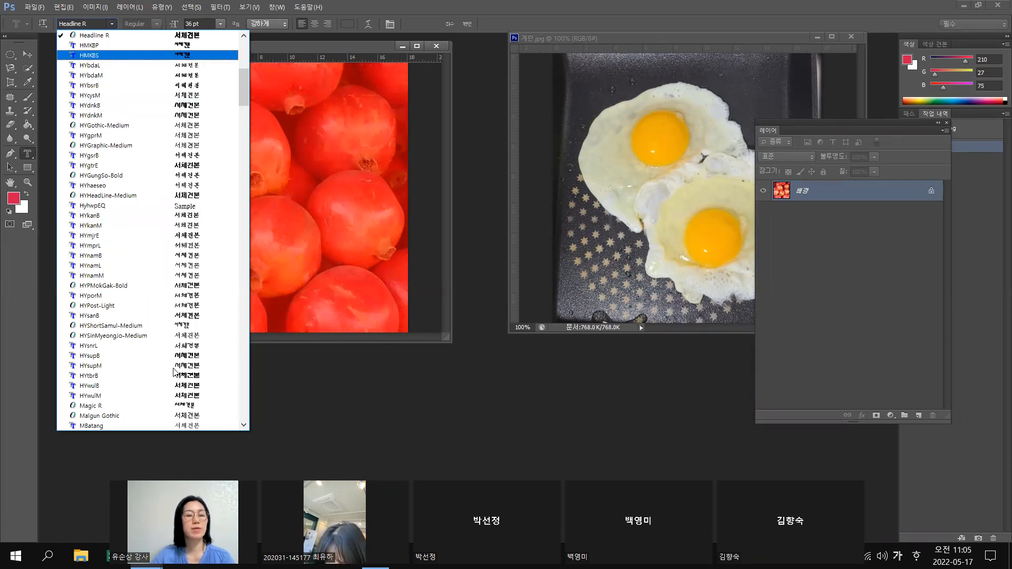
scroll(163, 352, "down", 4)
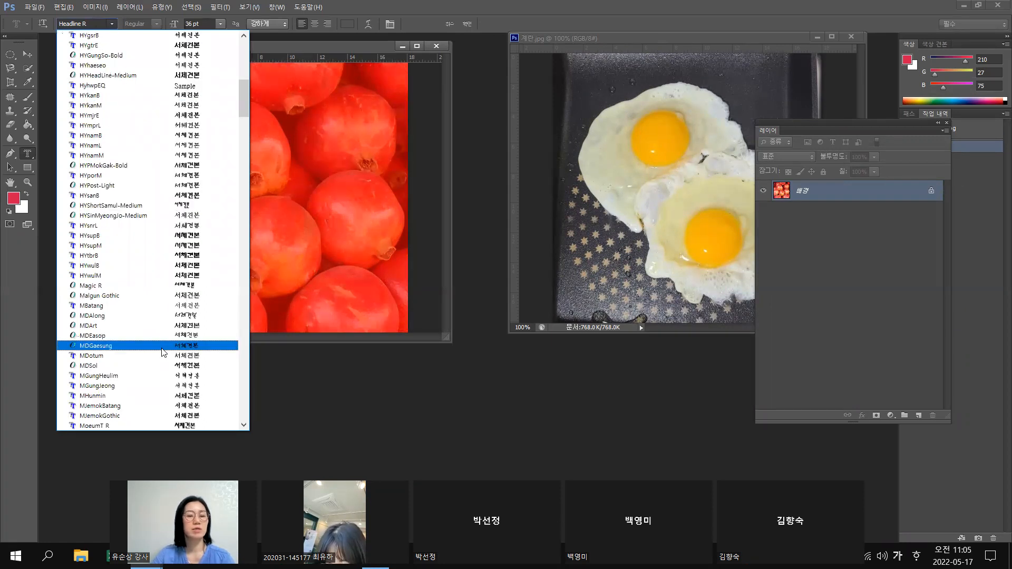
scroll(164, 352, "down", 7)
scroll(164, 352, "down", 3)
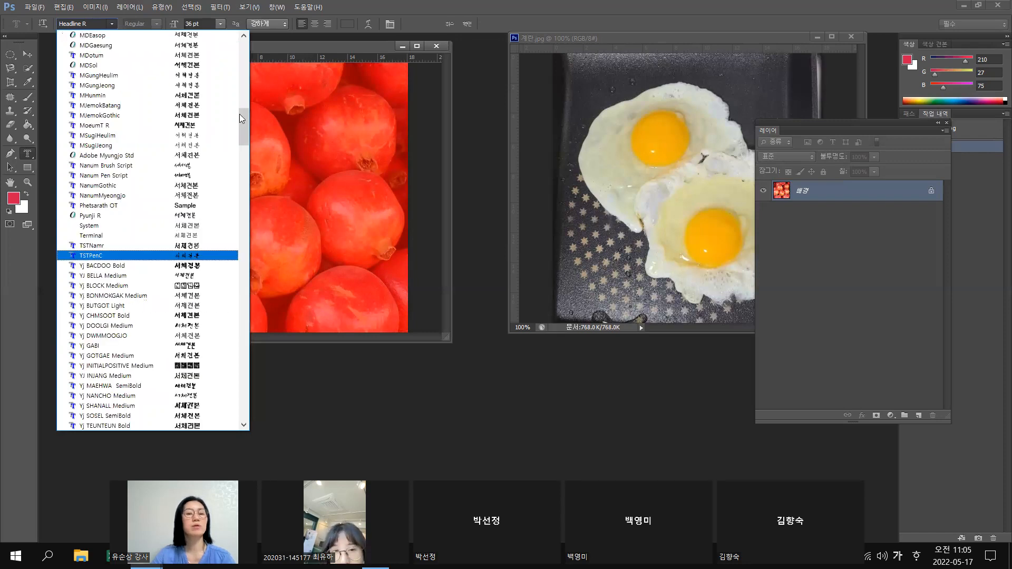
left_click(199, 66)
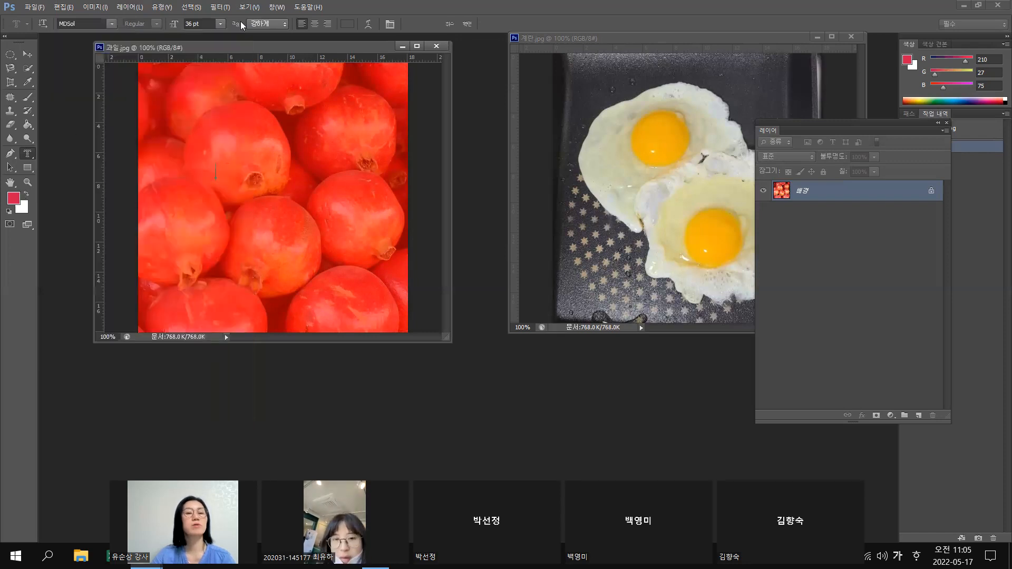
left_click(220, 24)
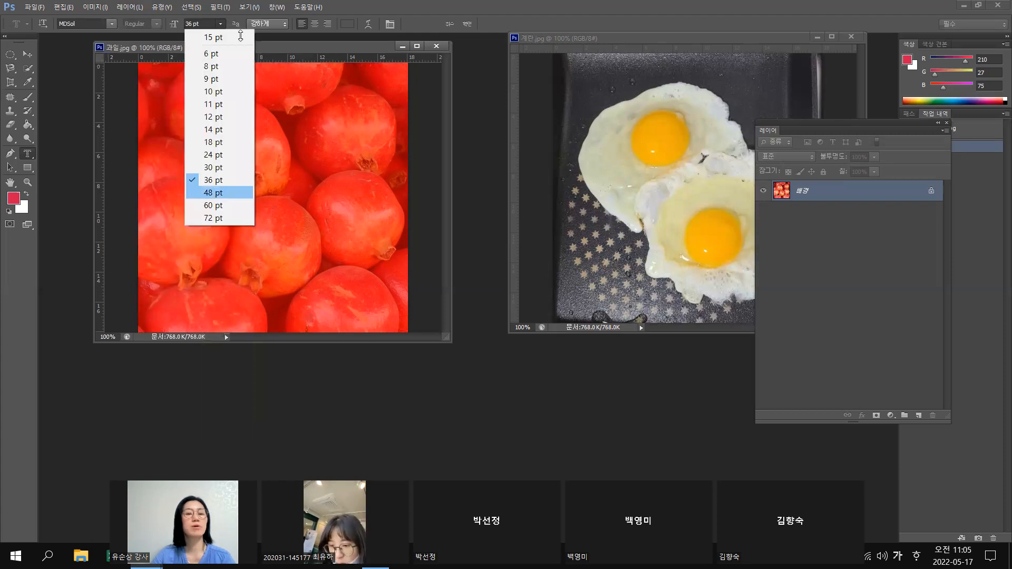
left_click(203, 193)
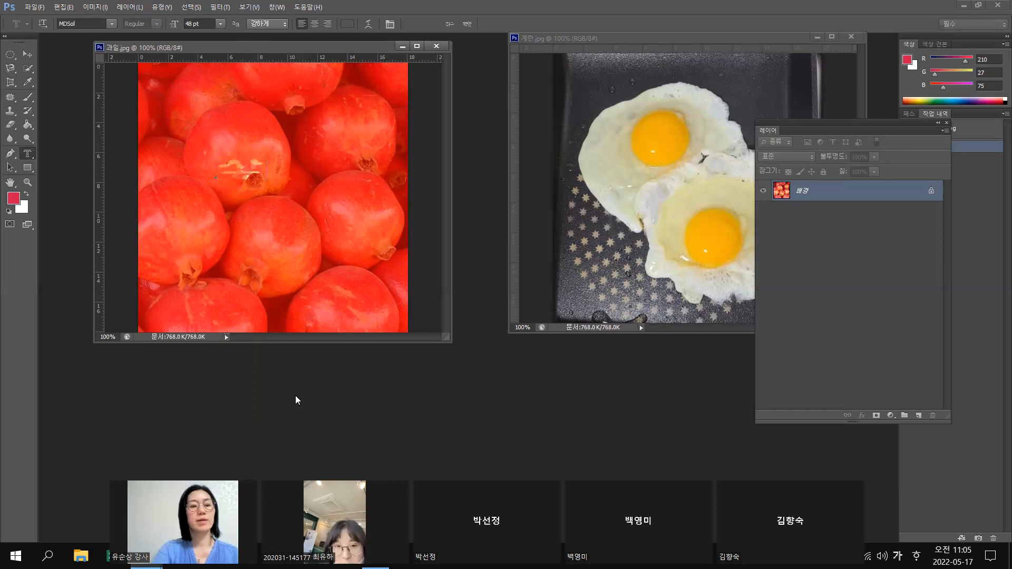
Enter trial characters in the type mask, erase them, and enter new Korean lettering on the same line
type("ㅇㄹㅁㄴㅇㄹ")
key("BackSpace")
key("BackSpace")
key("BackSpace")
key("BackSpace")
key("BackSpace")
key("BackSpace")
key("BackSpace")
key("BackSpace")
key("BackSpace")
key("BackSpace")
key("BackSpace")
key("BackSpace")
type("ㅅ")
type("류")
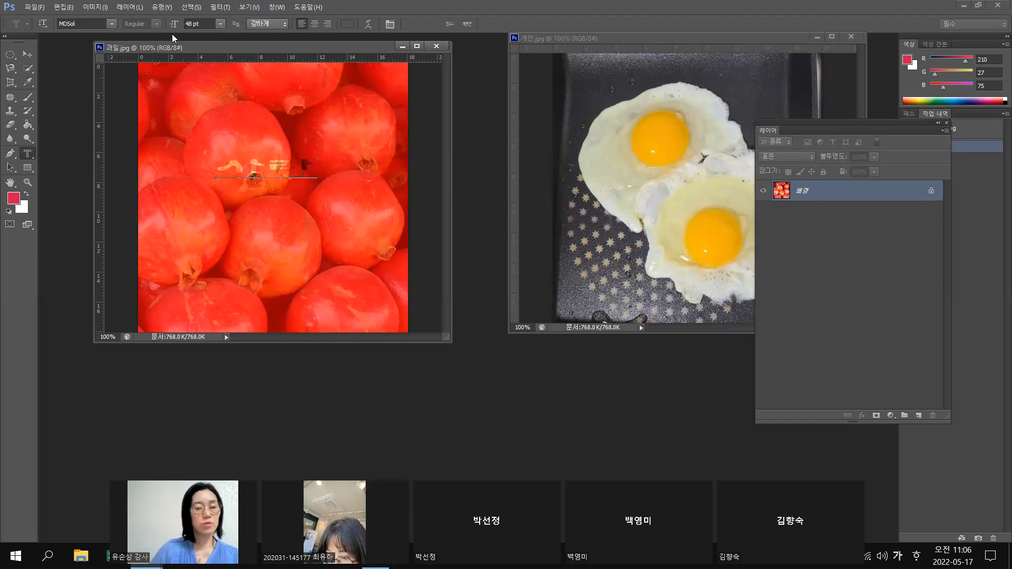
Keep the 48 pt size, add 마바사아 to the mask lettering, and commit the text as a selection on 과일.jpg
left_click(220, 24)
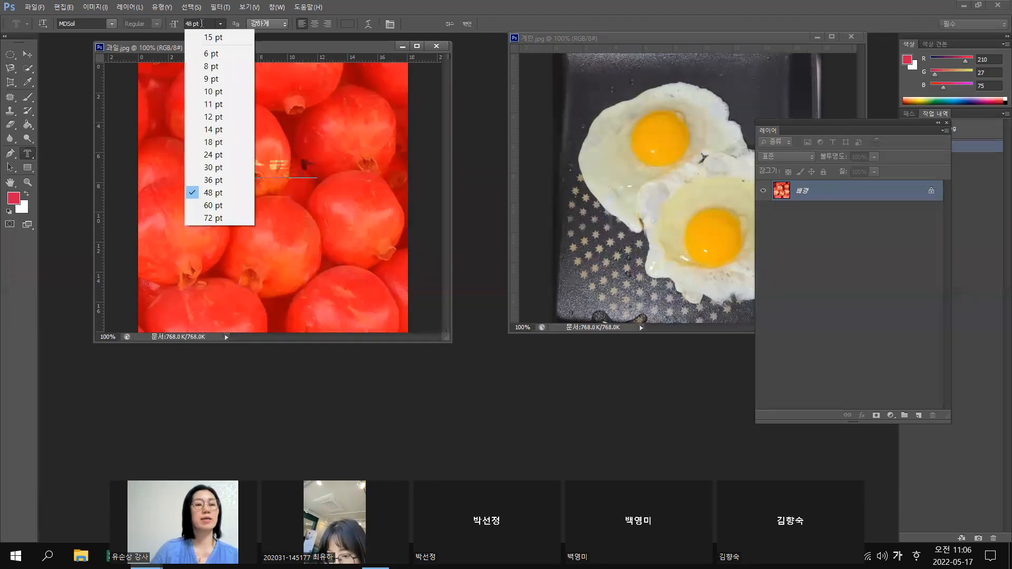
left_click(201, 22)
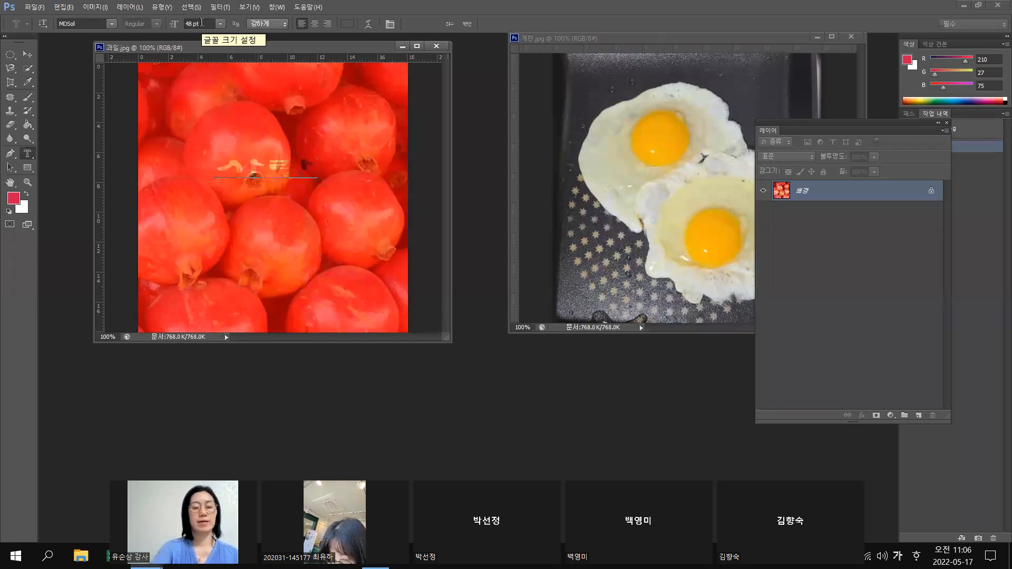
type("마바사아")
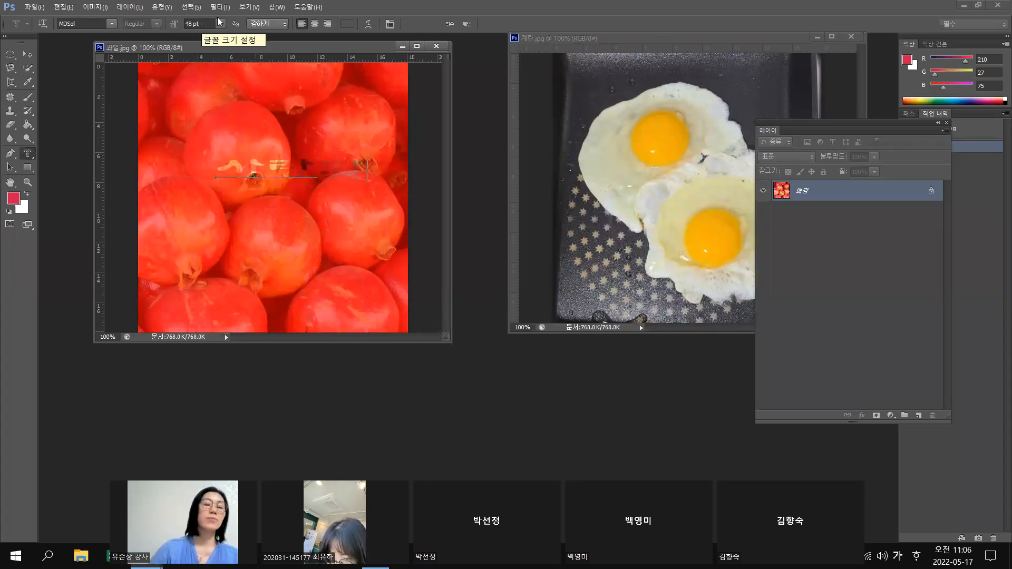
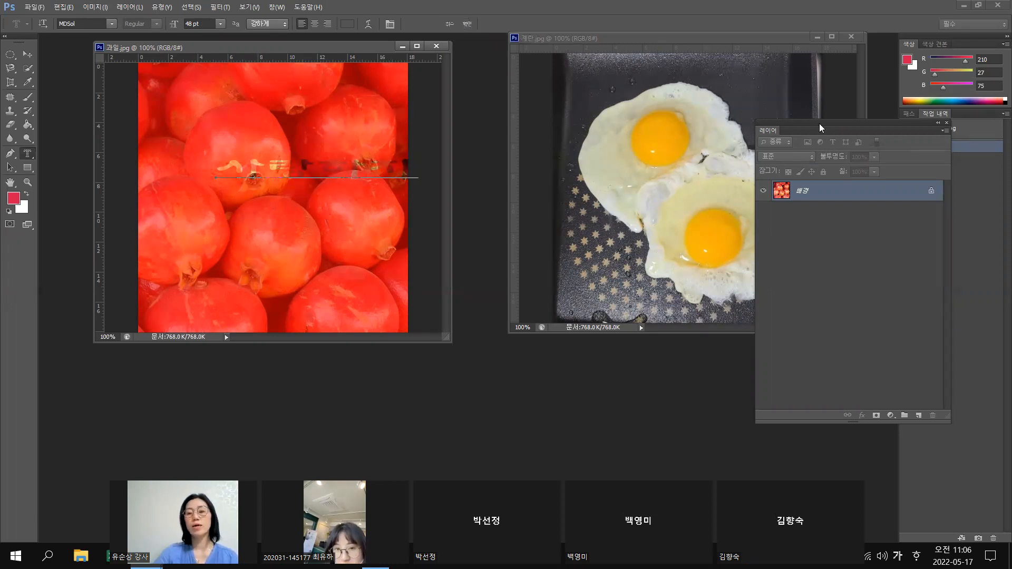
left_click_drag(818, 123, 567, 36)
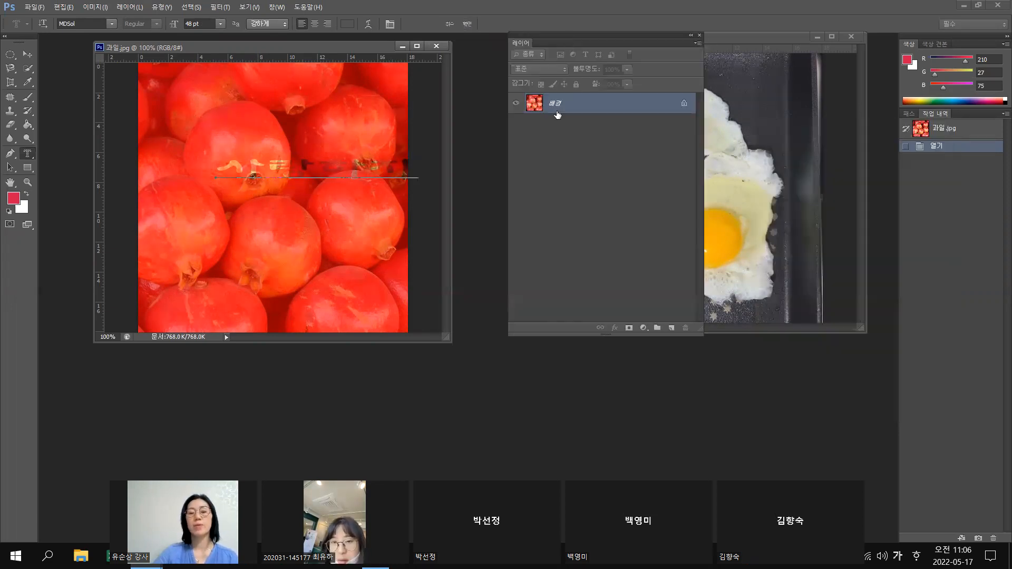
key("Escape")
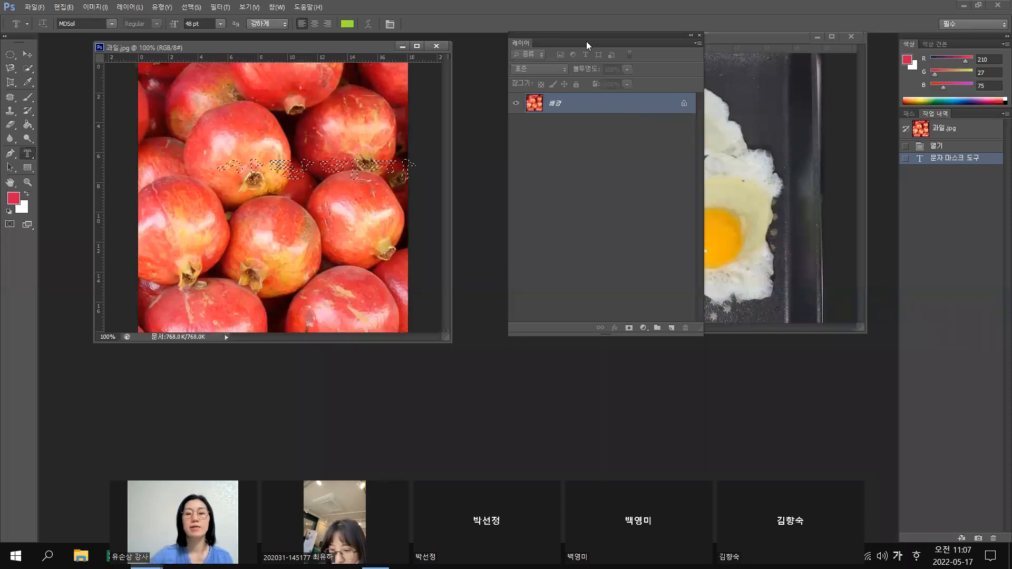
Move the layers panel clear of the egg image, select the entire canvas of 계란.jpg, and copy it
left_click_drag(587, 41, 527, 376)
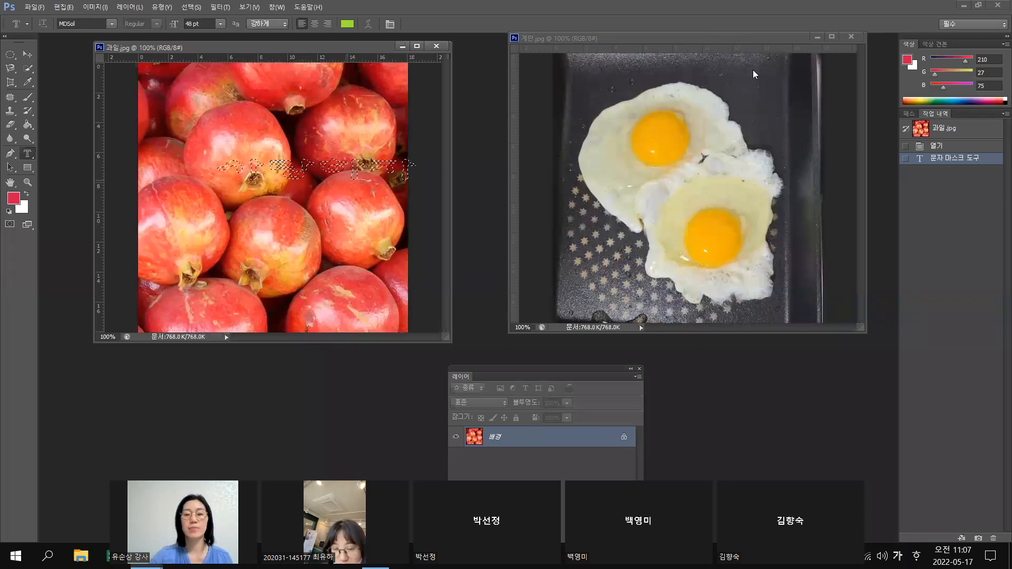
left_click(659, 46)
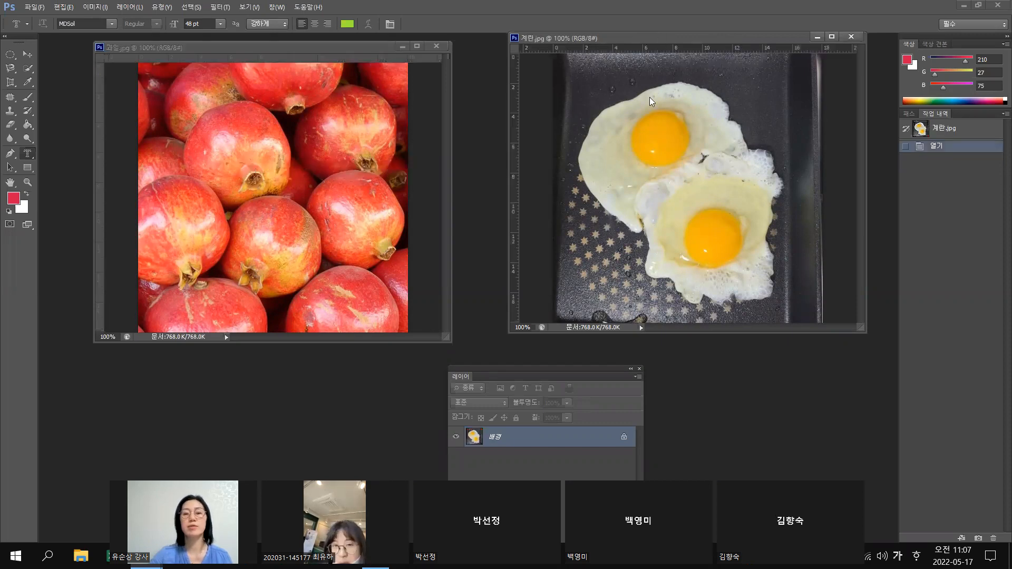
left_click_drag(638, 38, 628, 43)
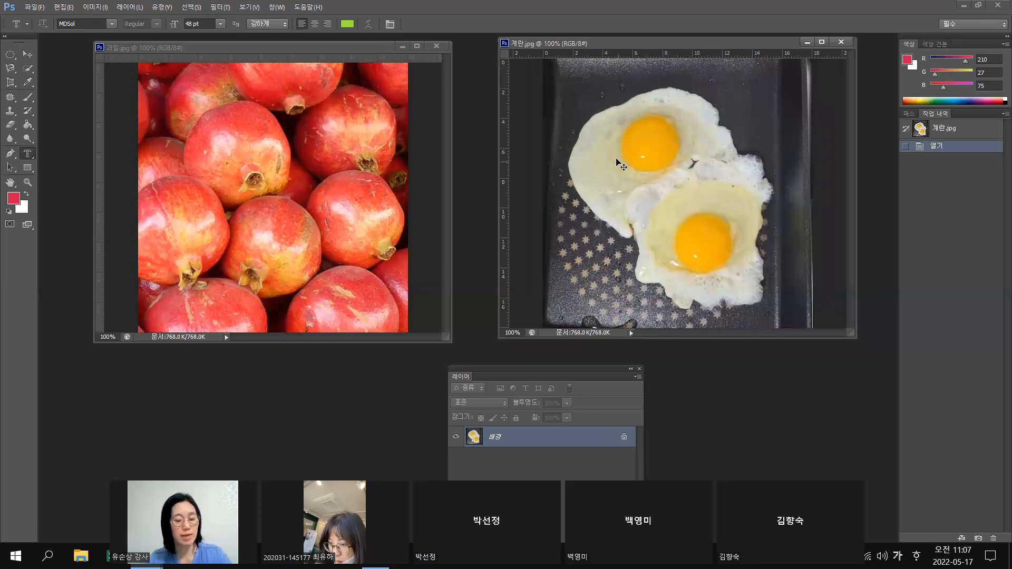
key("ctrl+a")
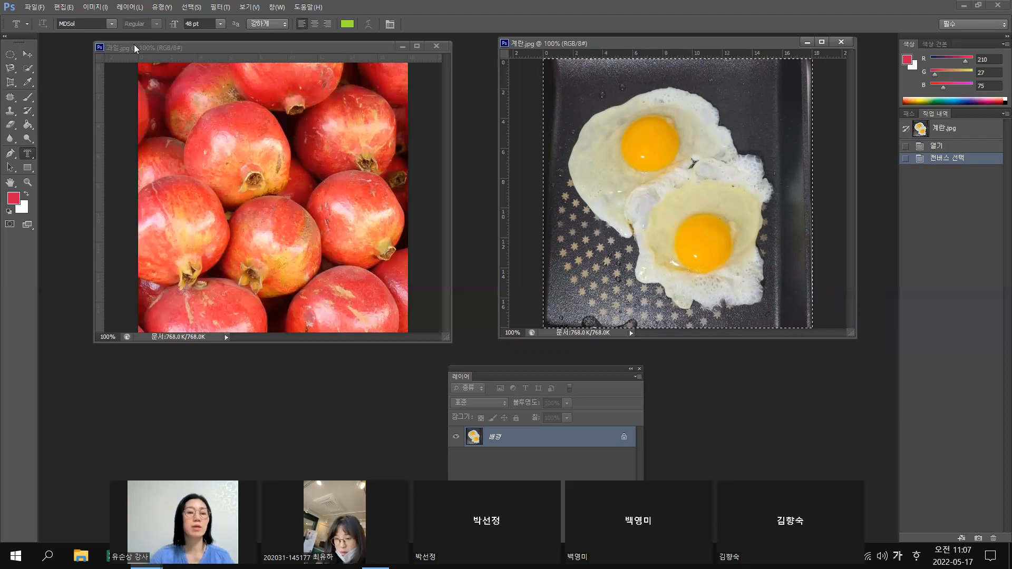
Paste the copied egg image inside (안쪽에 붙여넣기) the lettering selection on 과일.jpg
left_click(225, 50)
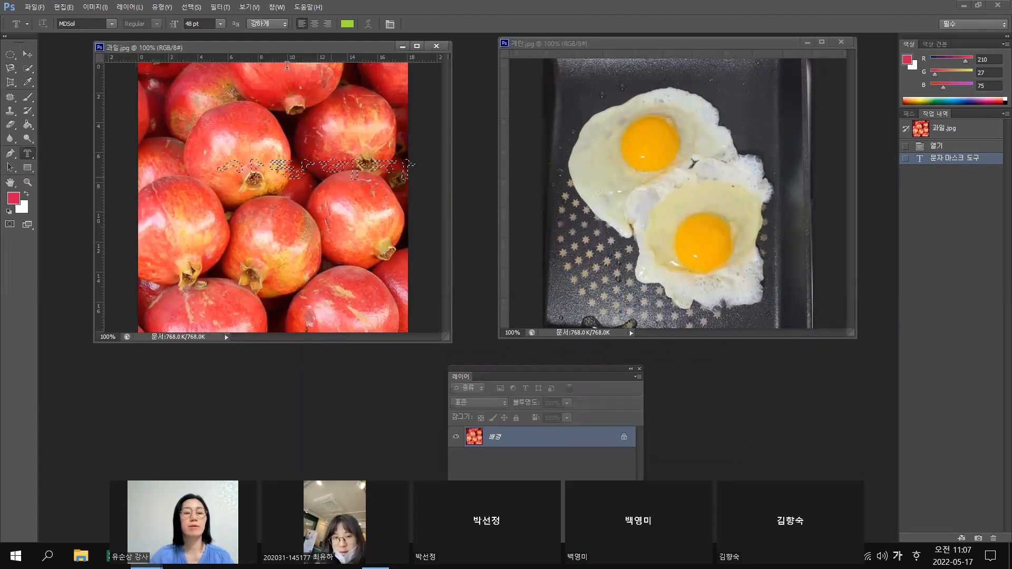
left_click_drag(190, 81, 215, 94)
left_click_drag(216, 81, 216, 60)
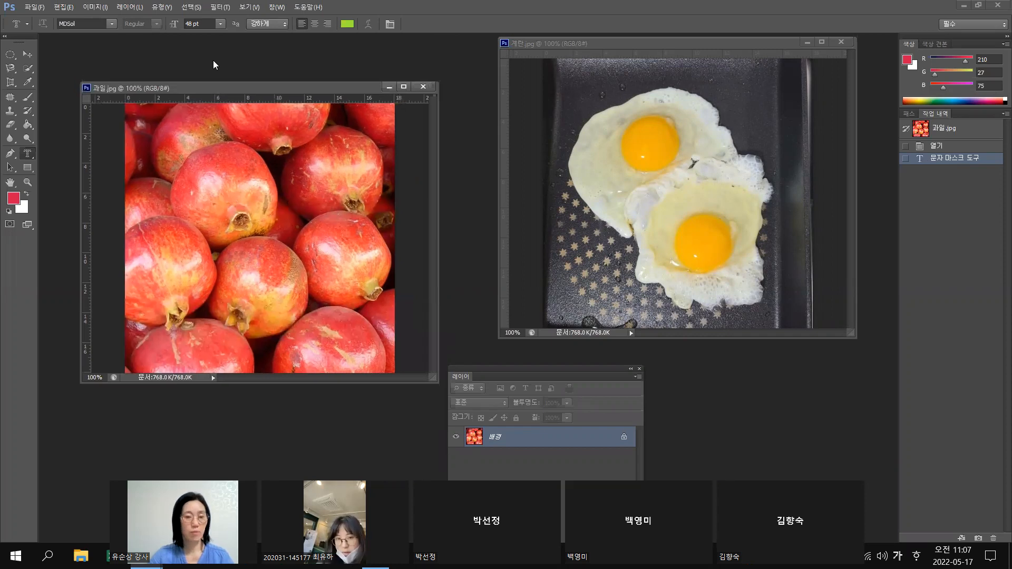
left_click(64, 7)
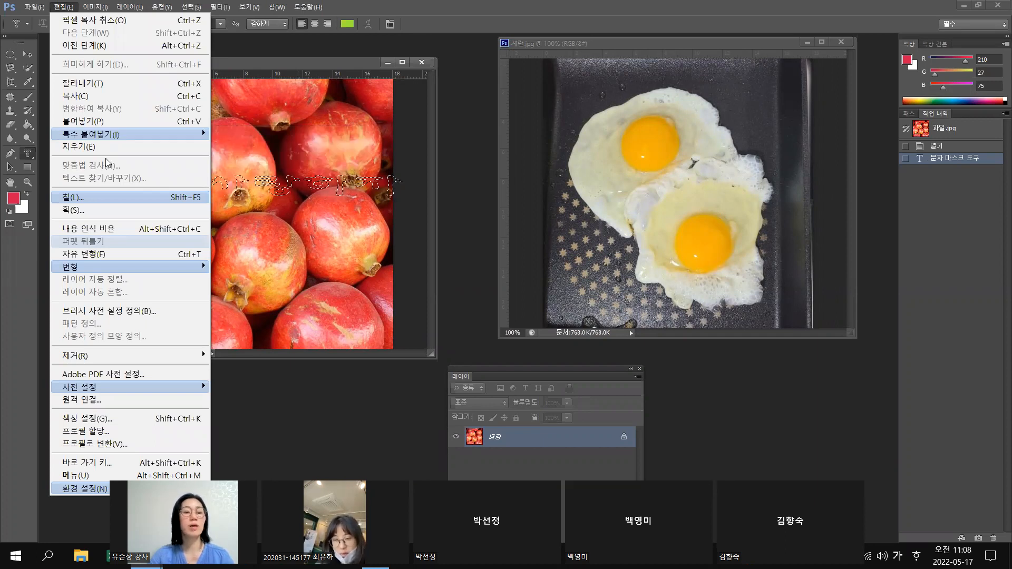
mouse_move(115, 139)
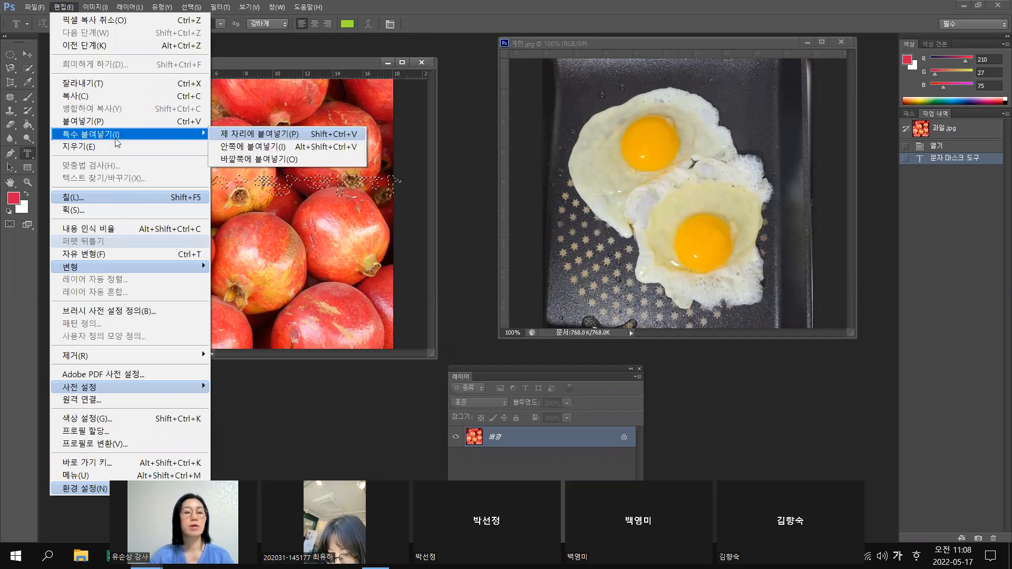
left_click(240, 147)
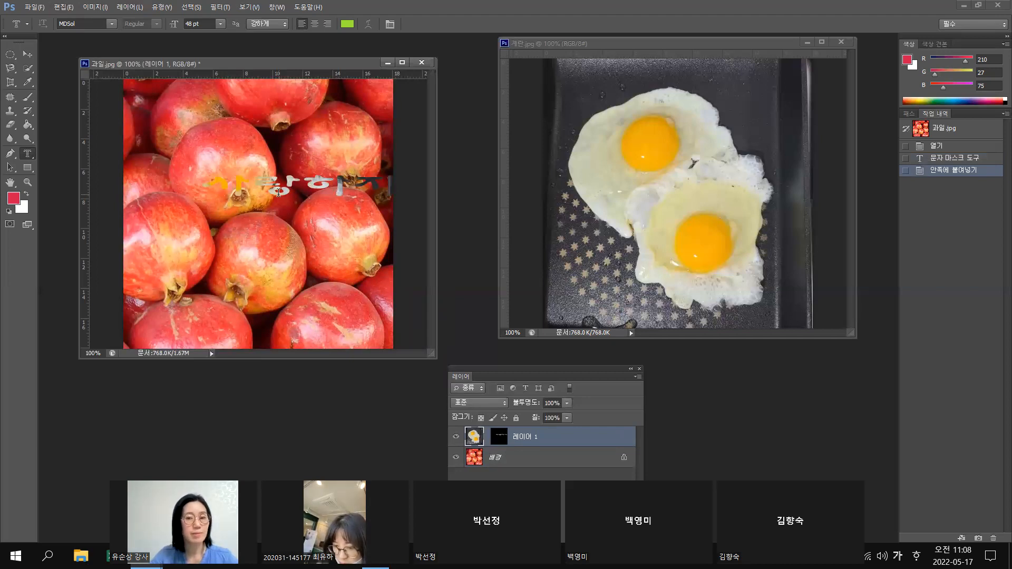
left_click(691, 44)
key("ctrl+a")
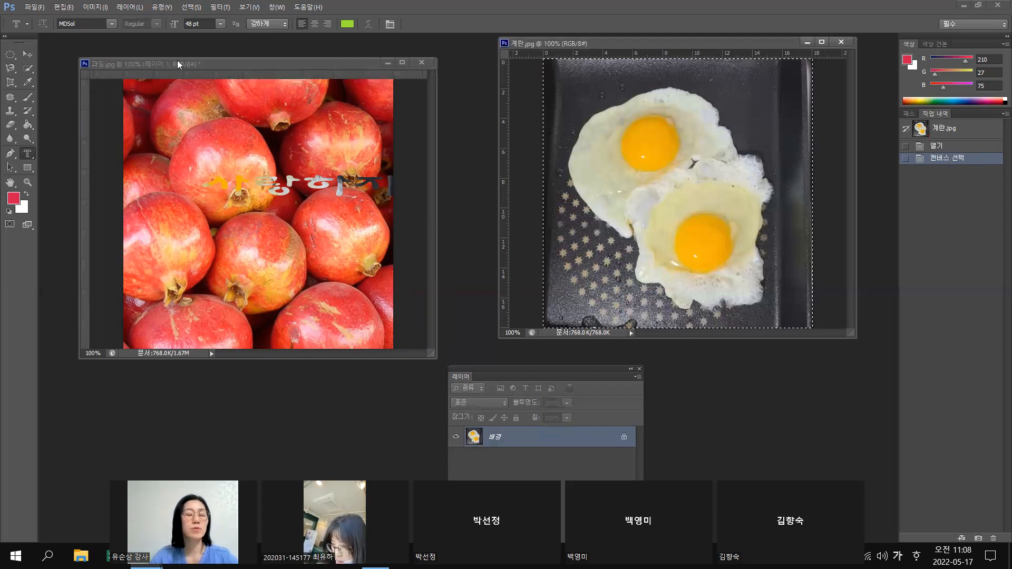
left_click(140, 64)
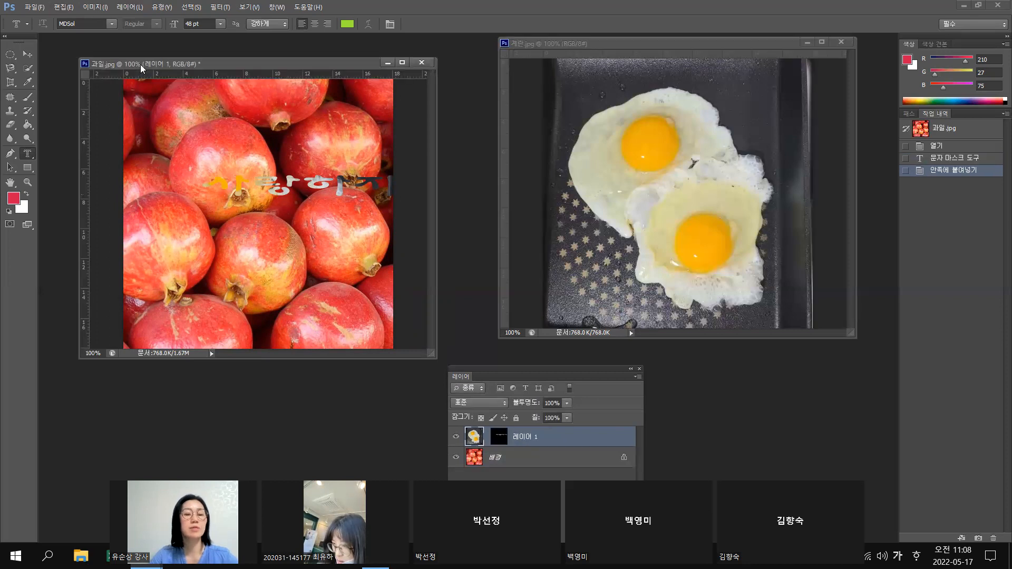
left_click(66, 9)
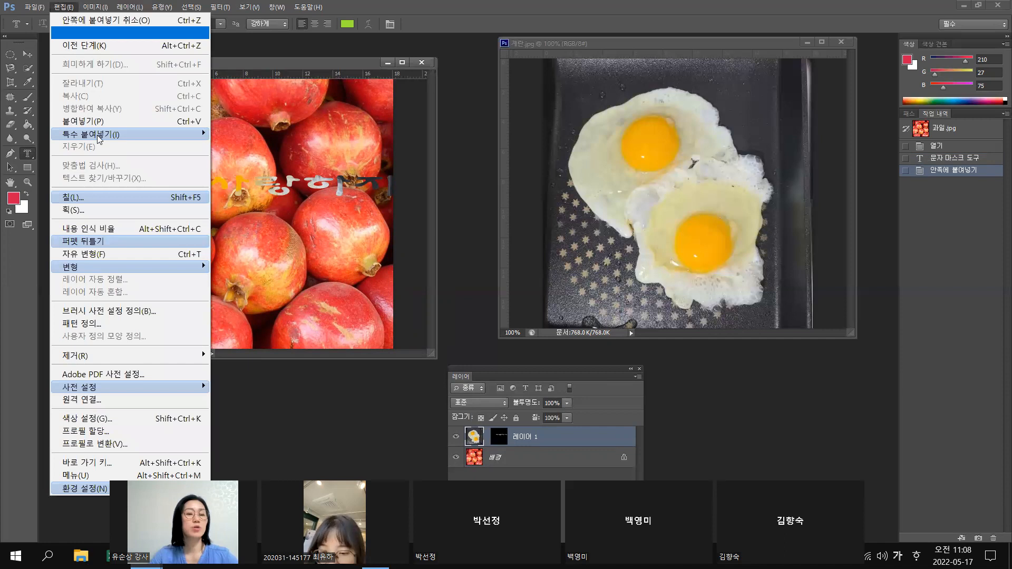
mouse_move(98, 138)
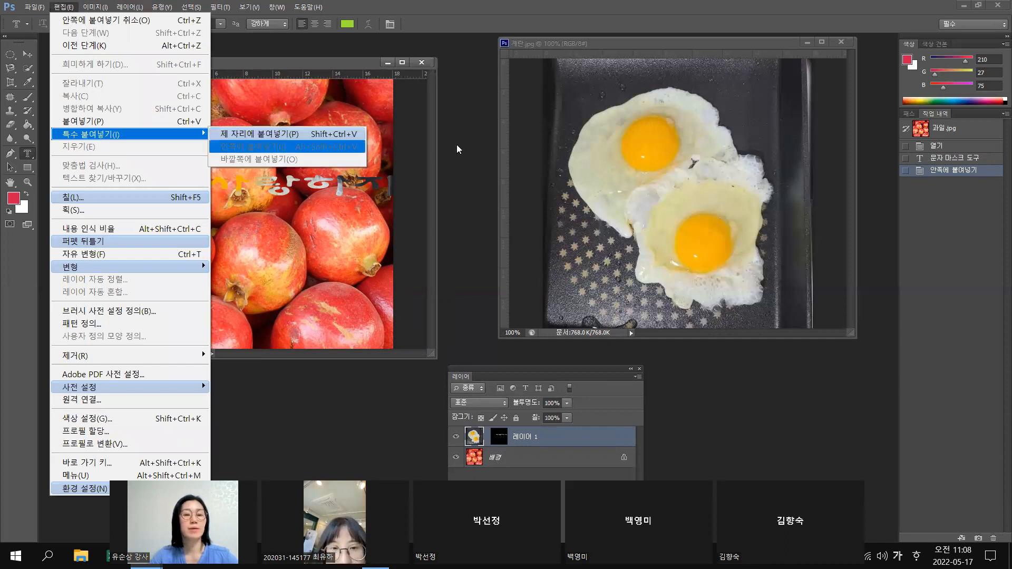
left_click(652, 139)
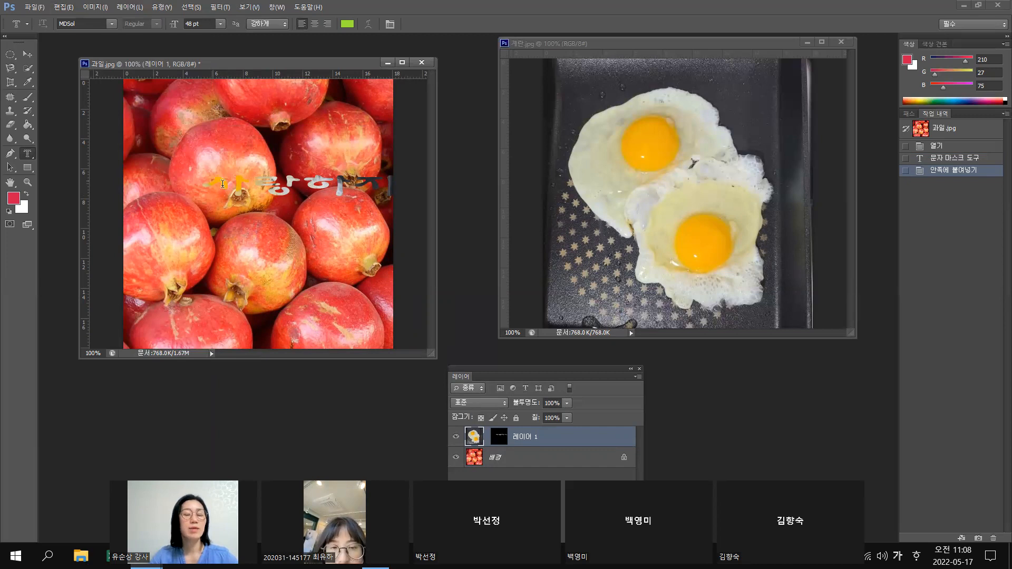
Free-transform the mask of 레이어 1 to about 119% width and 292% height, placing the lettering across the upper pomegranates
left_click_drag(526, 376, 561, 65)
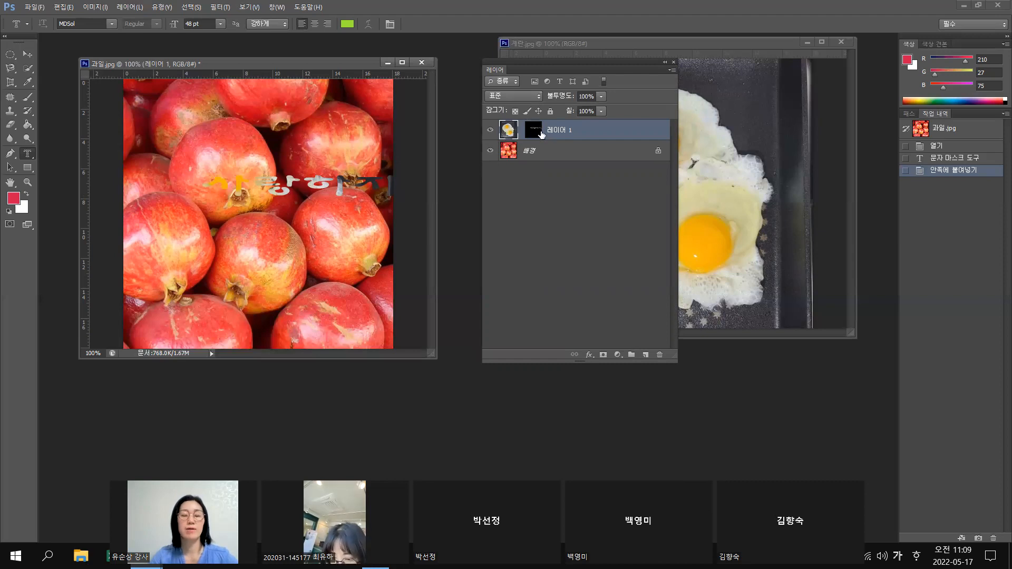
left_click(533, 130)
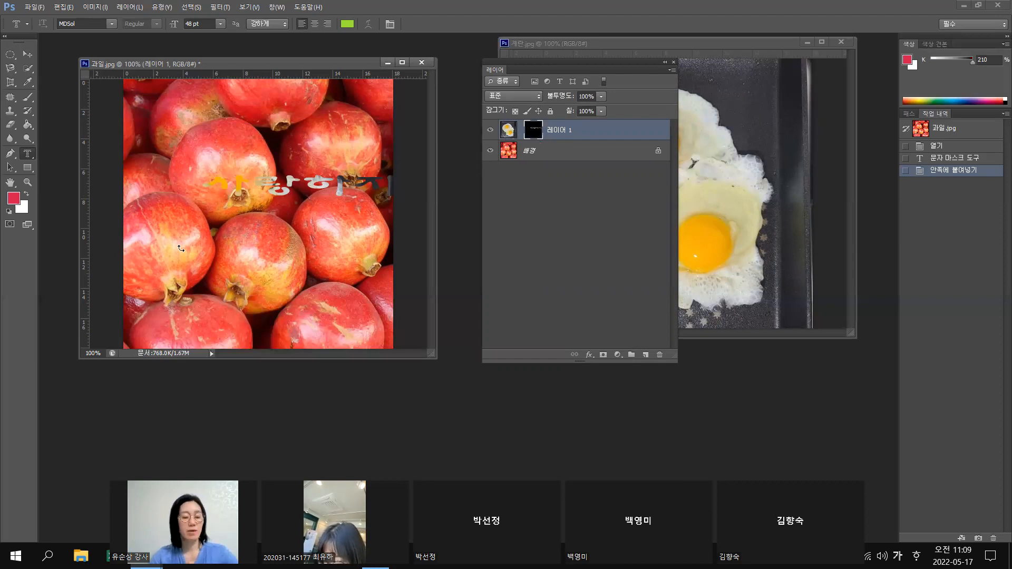
key("ctrl+t")
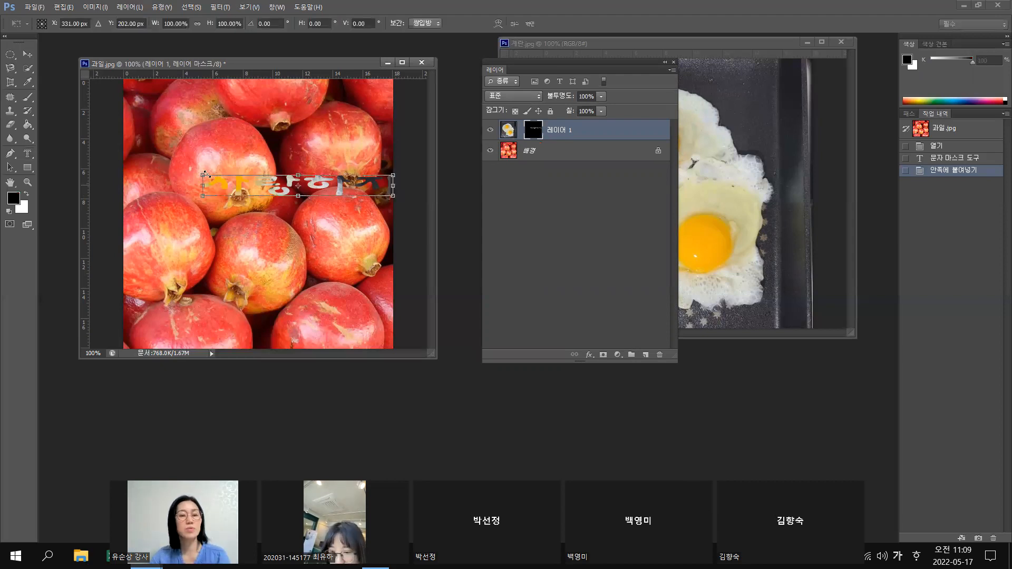
left_click_drag(203, 175, 152, 135)
left_click_drag(392, 165, 378, 165)
left_click_drag(256, 169, 241, 140)
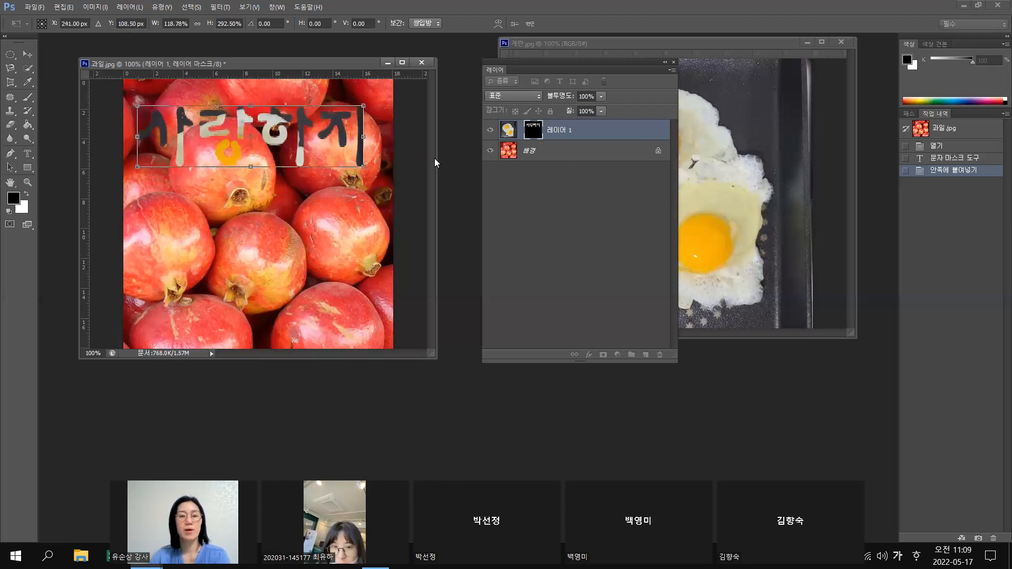
key("Return")
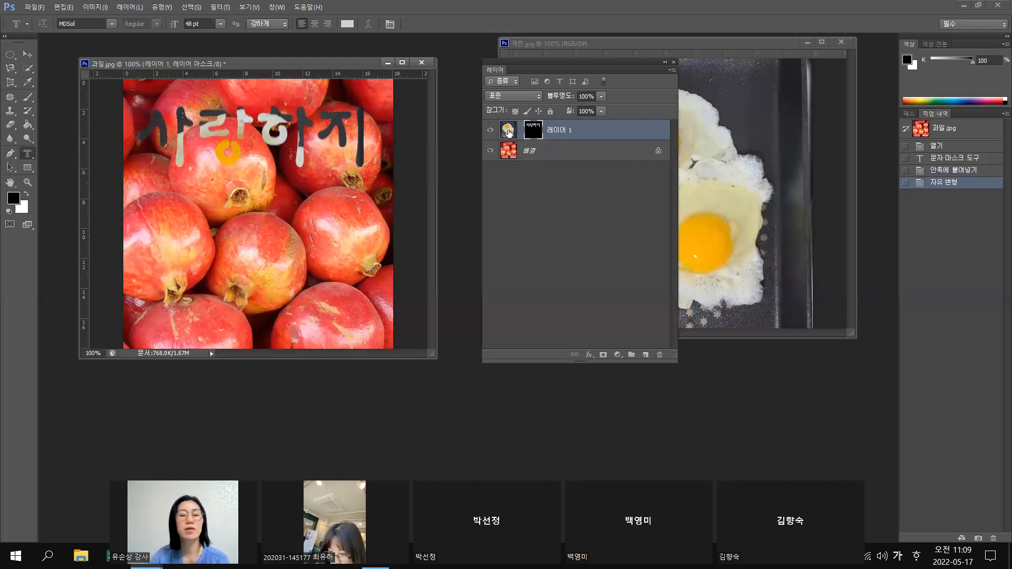
Switch to the image of 레이어 1 and move the egg picture within the lettering so the yolk fills the second letter
left_click(508, 132)
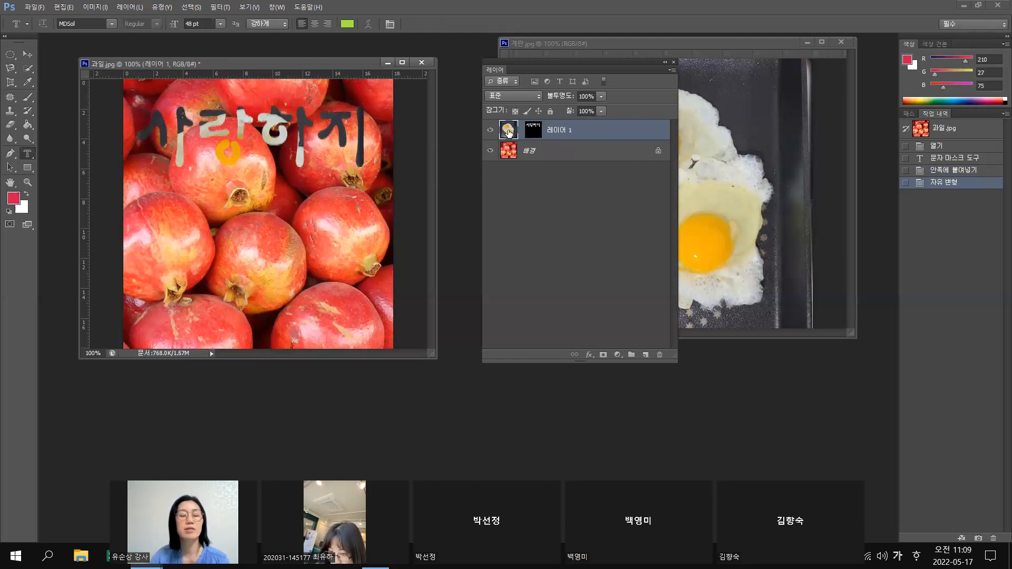
left_click(29, 53)
left_click_drag(228, 103, 132, 44)
left_click_drag(207, 109, 199, 106)
left_click_drag(205, 156, 168, 135)
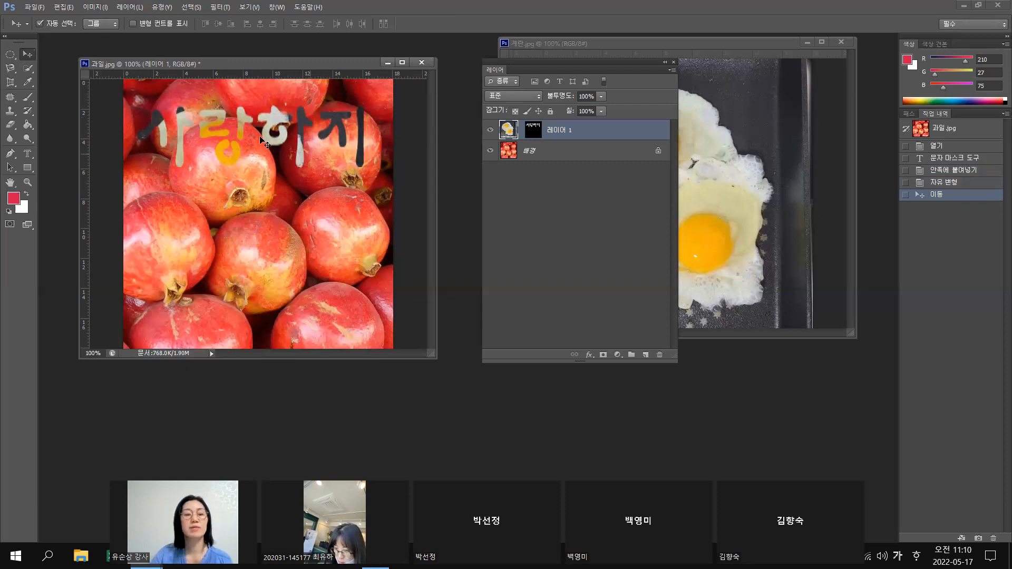
Add a drop shadow (그림자 효과) and an inner glow (내부 광선) with a 27% range to 레이어 1
left_click(535, 132)
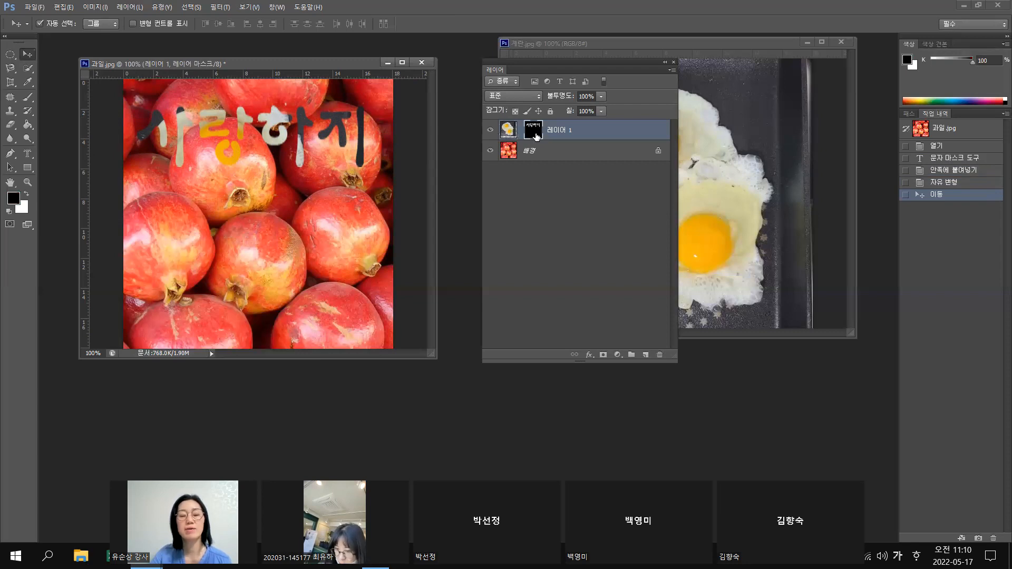
left_click(585, 356)
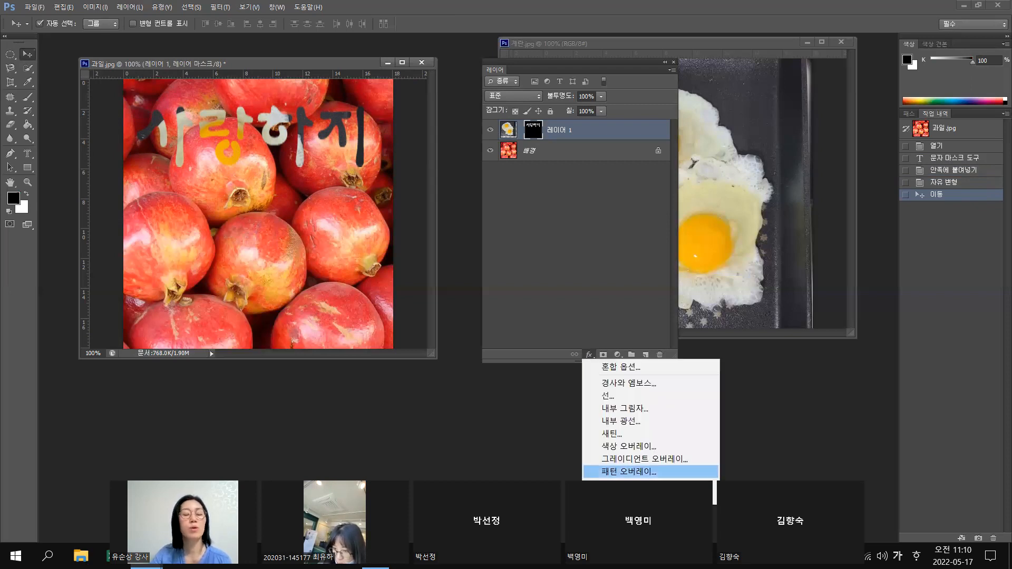
left_click(616, 471)
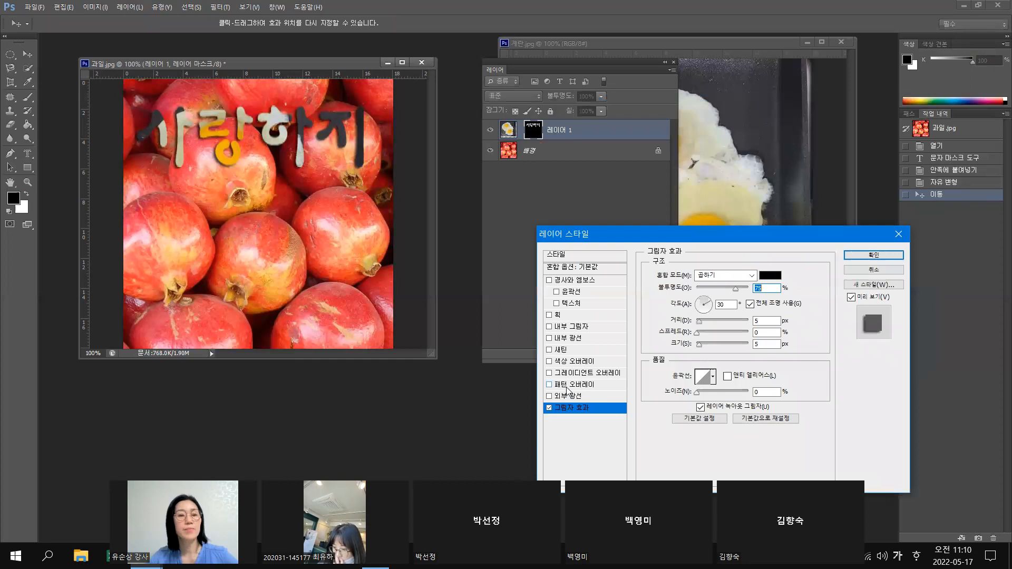
left_click(549, 339)
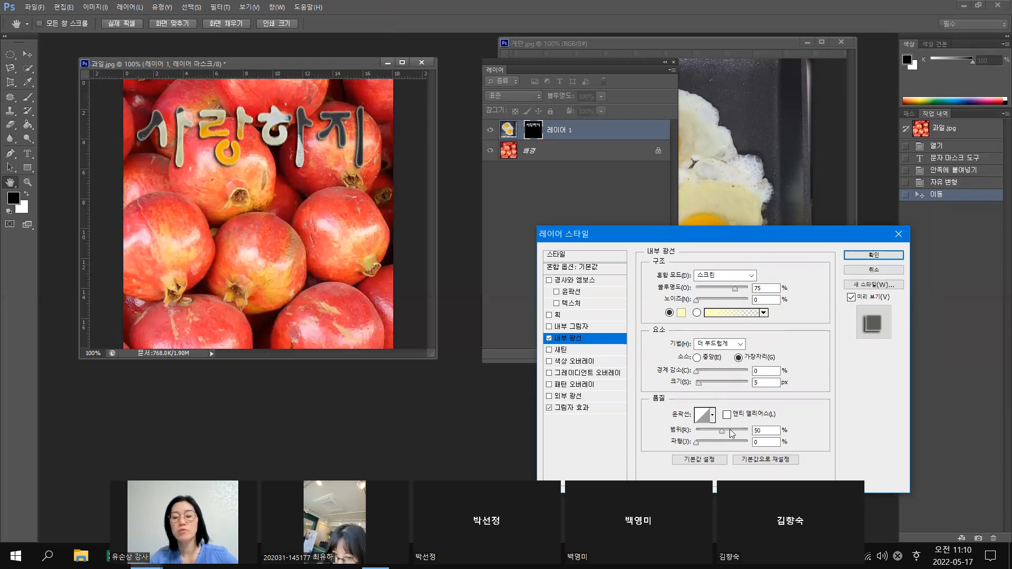
left_click(710, 429)
left_click(711, 431)
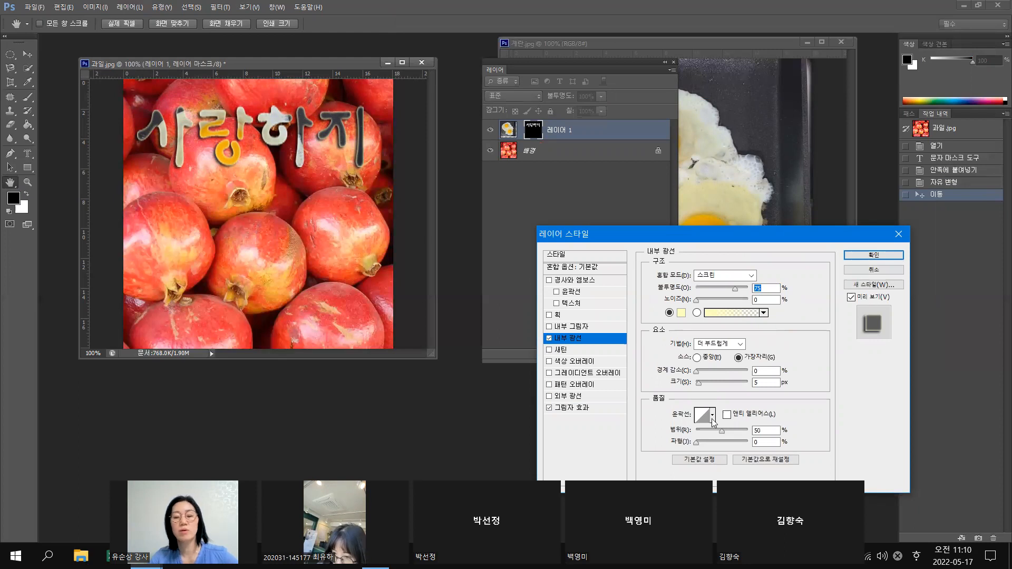
Reshape the inner glow's contour into a custom wavy curve with a point at input 75% and output 60%
left_click(702, 415)
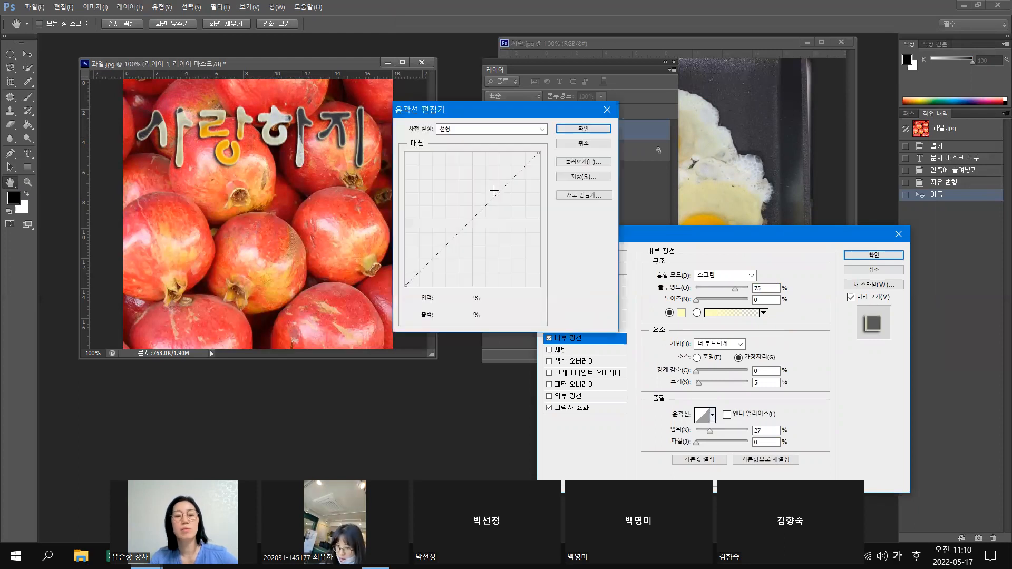
left_click_drag(513, 223, 431, 225)
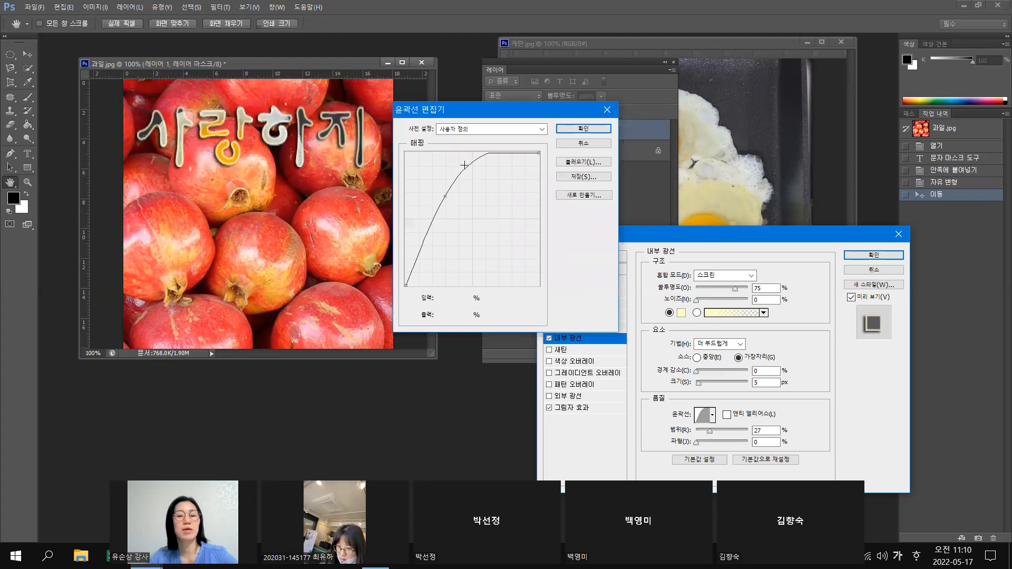
left_click(505, 206)
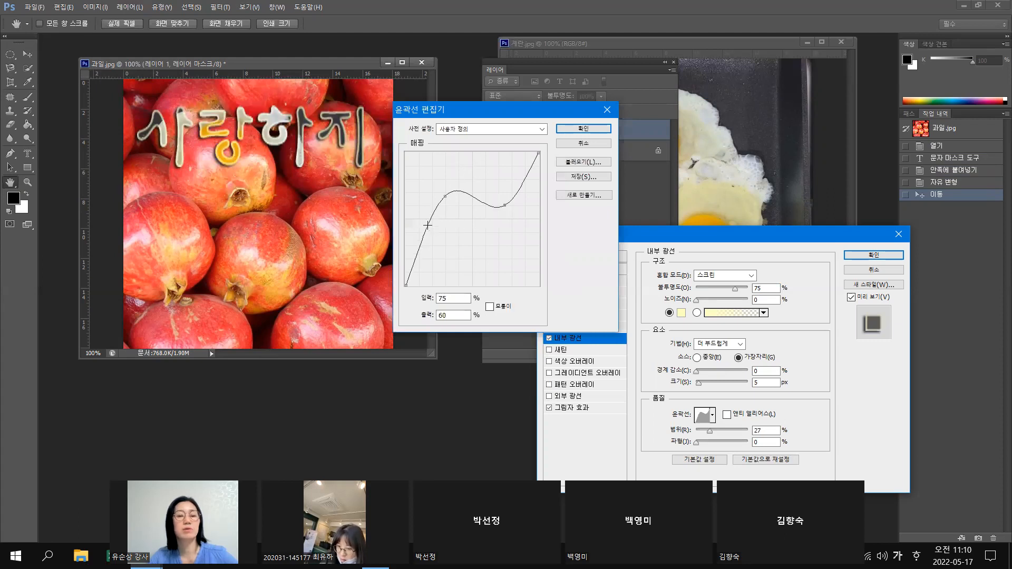
left_click(599, 128)
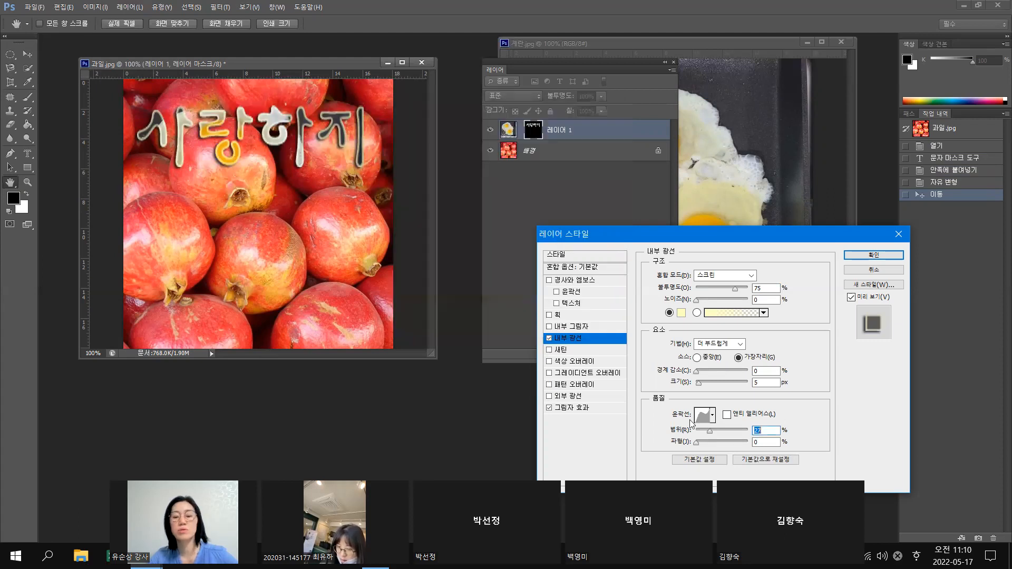
Keep the inner glow's source at the edge (가장자리), adjust its size to a few pixels, and apply the layer style
left_click(700, 358)
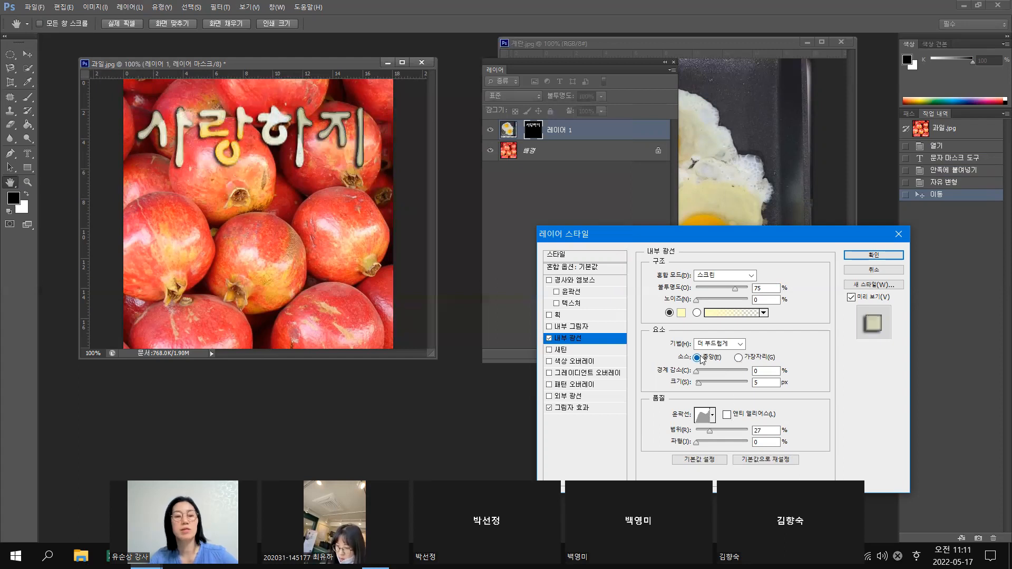
left_click(739, 358)
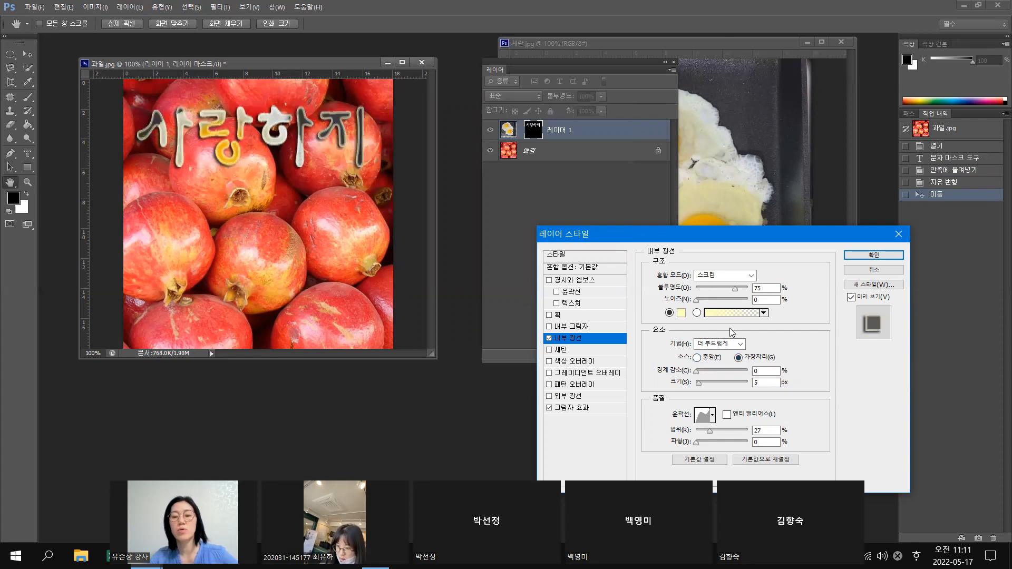
left_click(694, 372)
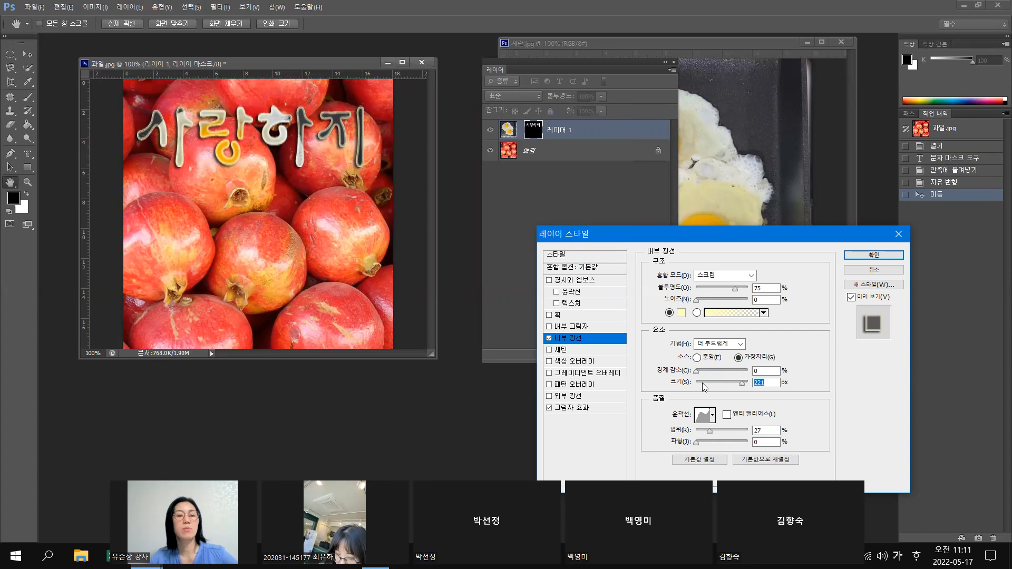
left_click_drag(699, 382, 693, 387)
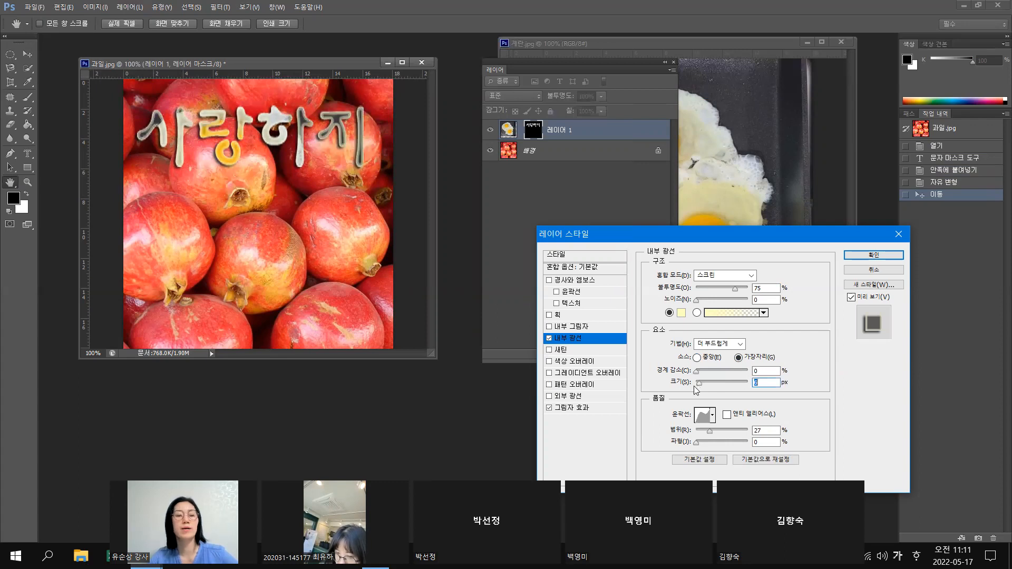
left_click(874, 254)
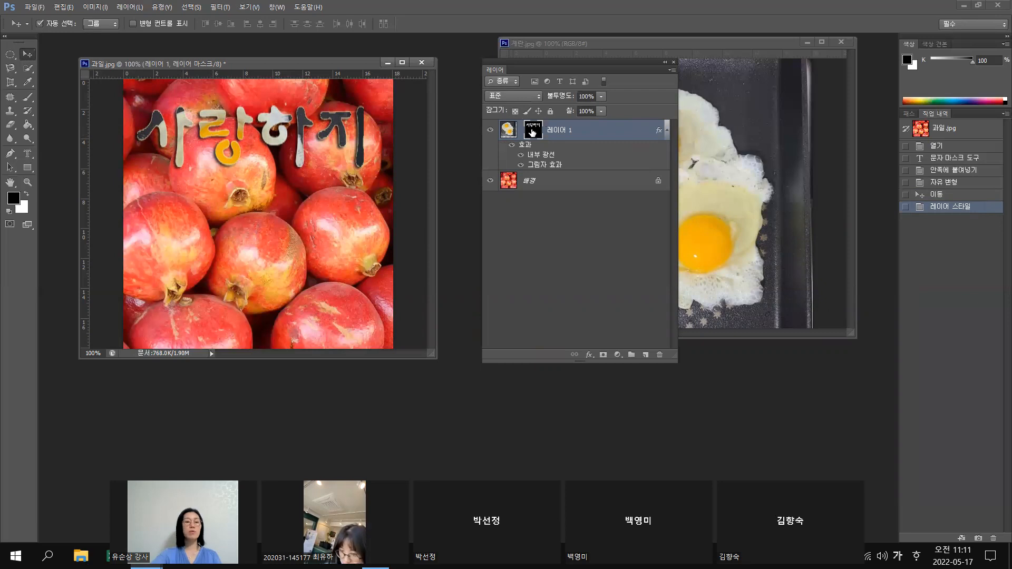
Reposition the lettering mask of 레이어 1 over the upper pomegranates, scaled to about 81% width and 69% height and rotated about 18°
left_click_drag(217, 152, 222, 258)
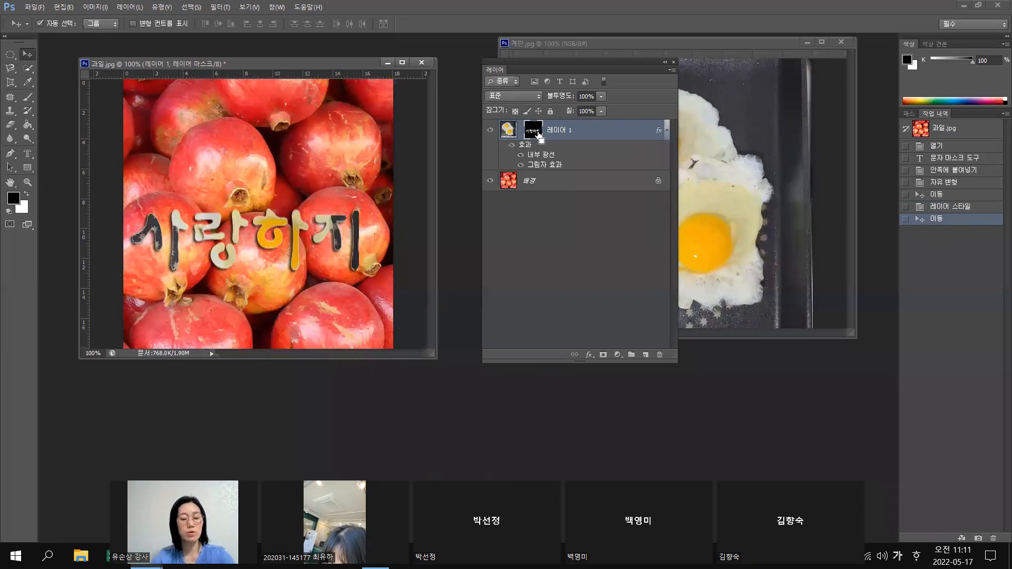
key("t")
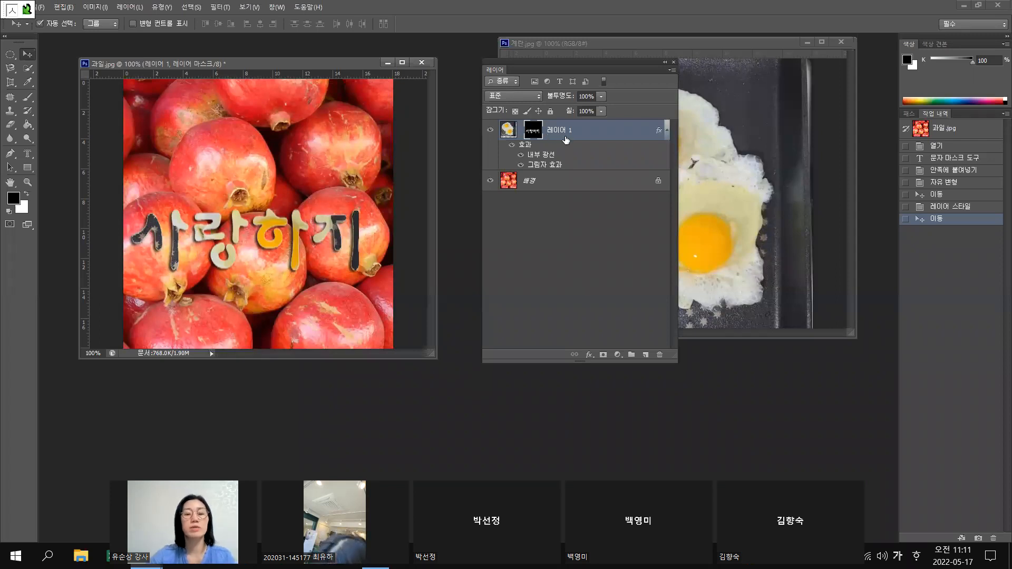
left_click(537, 130)
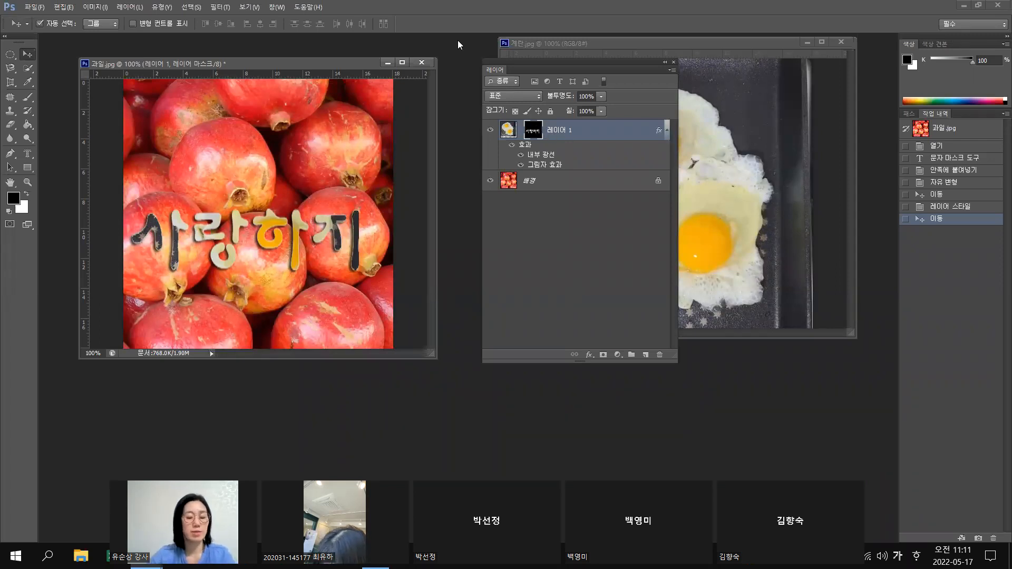
key("ctrl+t")
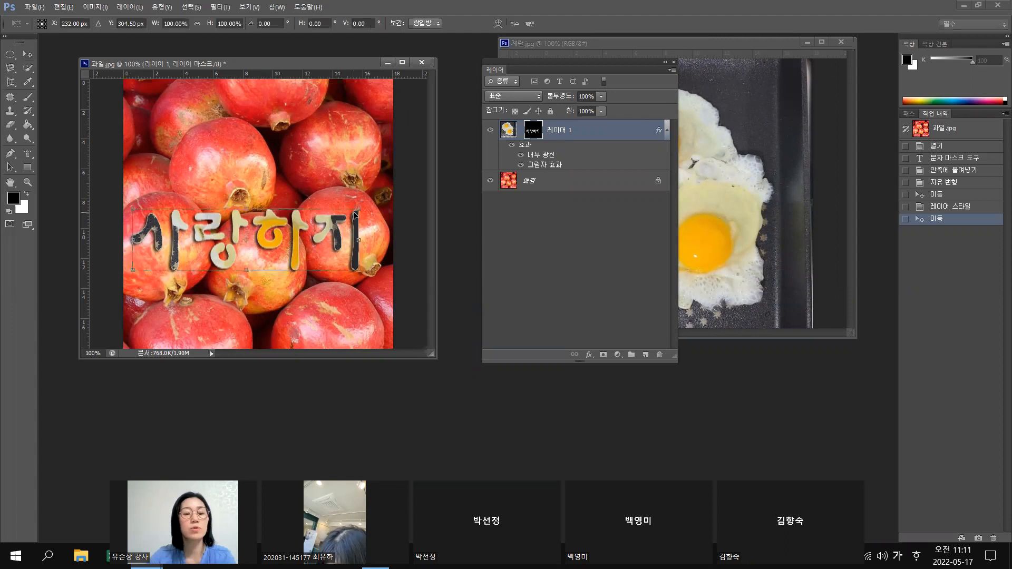
left_click_drag(359, 210, 291, 158)
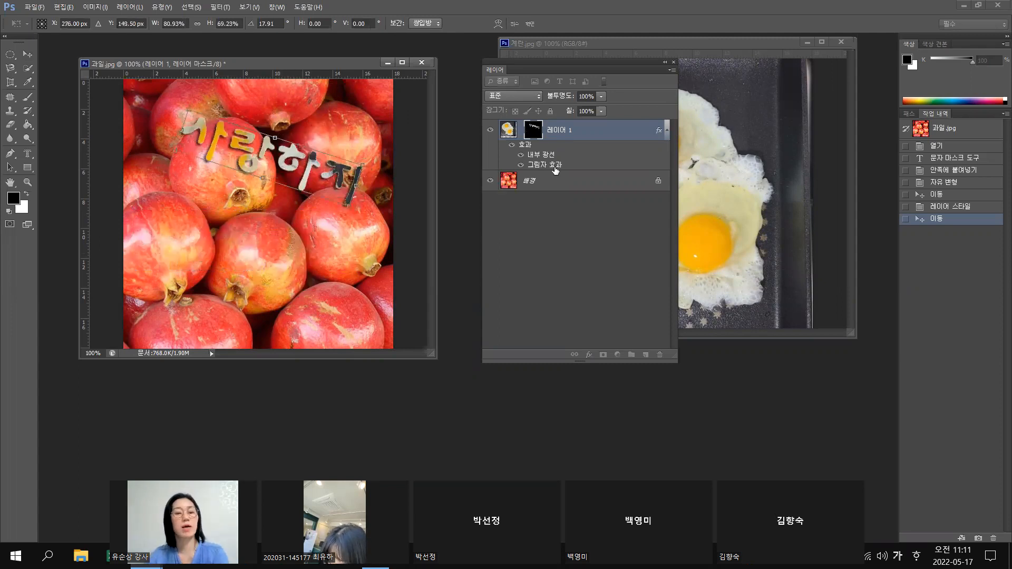
key("Return")
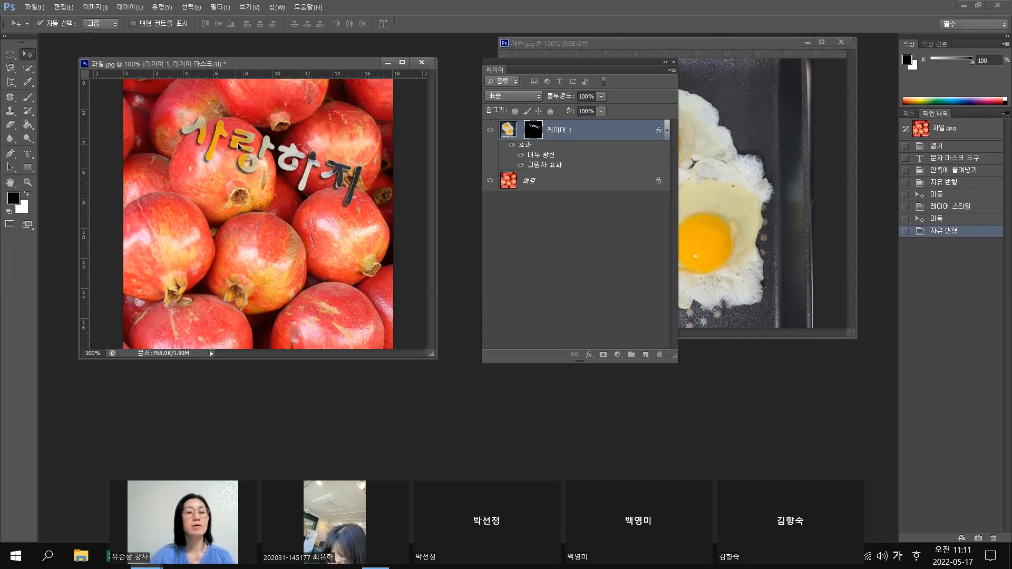
left_click_drag(235, 143, 223, 144)
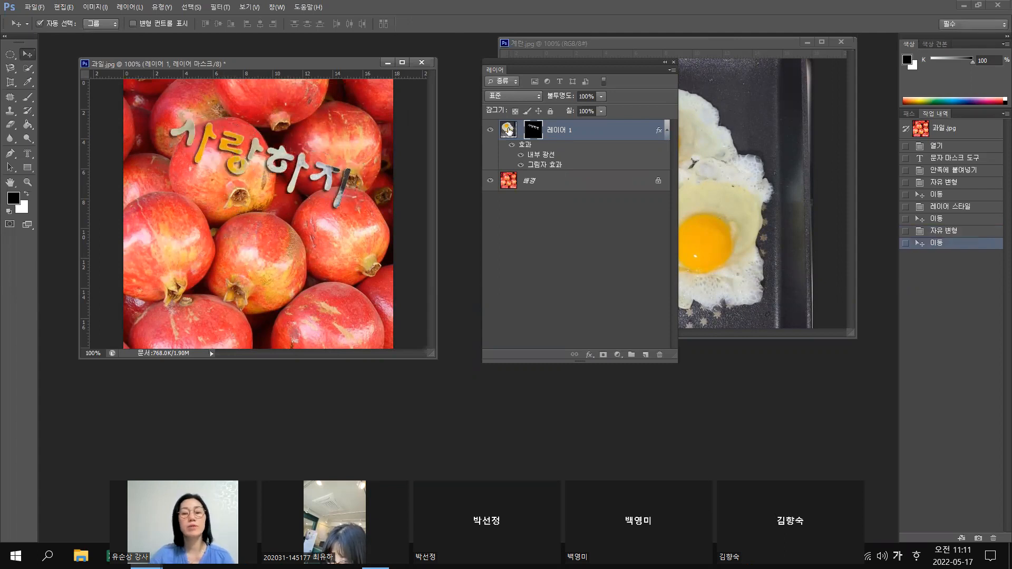
Switch to the image of 레이어 1 and move the egg picture within the lettering so the yolk fills the middle letters
left_click(510, 129)
left_click_drag(225, 148, 272, 164)
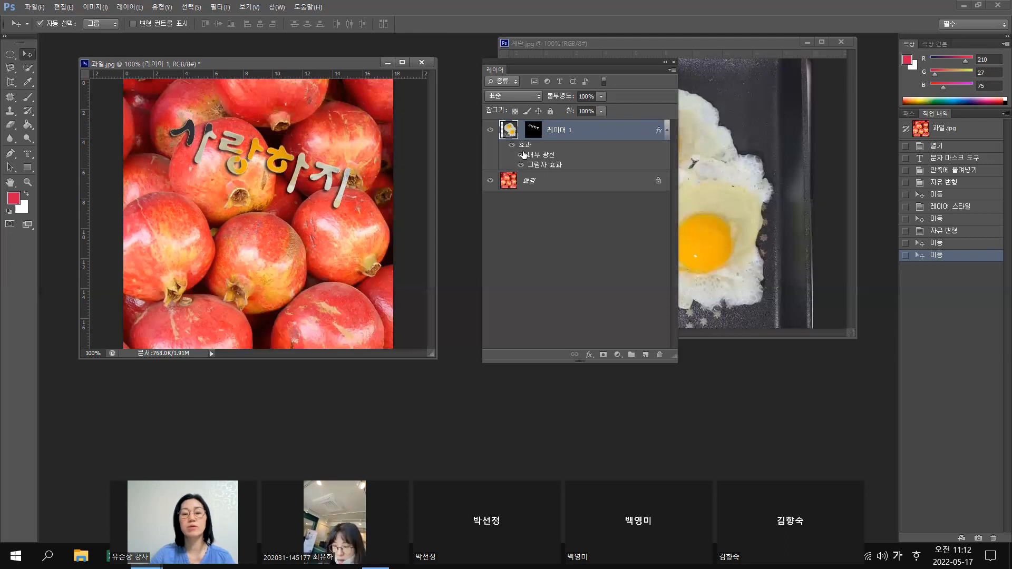
Turn off the drop shadow (그림자 효과) of 레이어 1 and apply the layer style
right_click(549, 164)
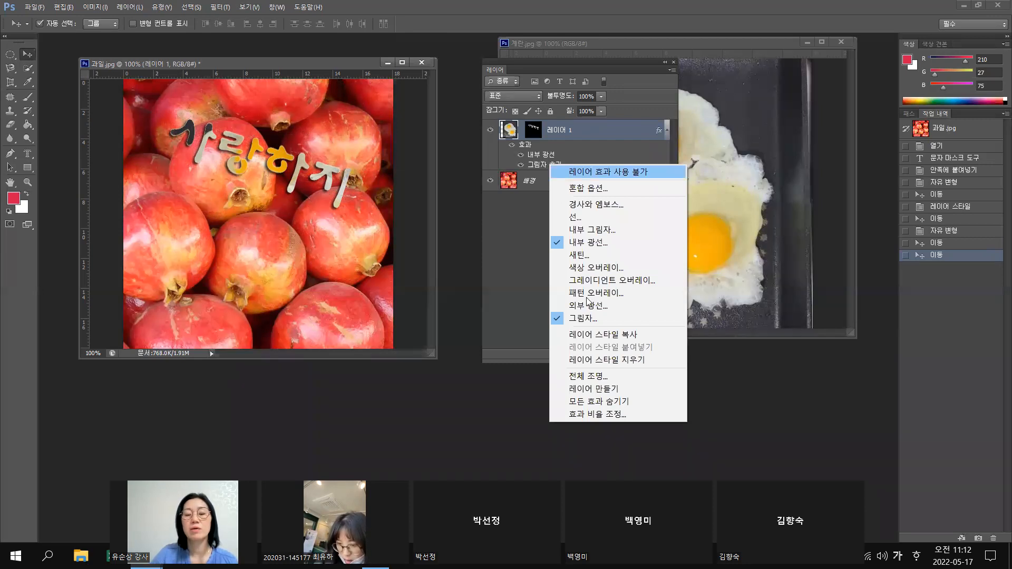
left_click(553, 322)
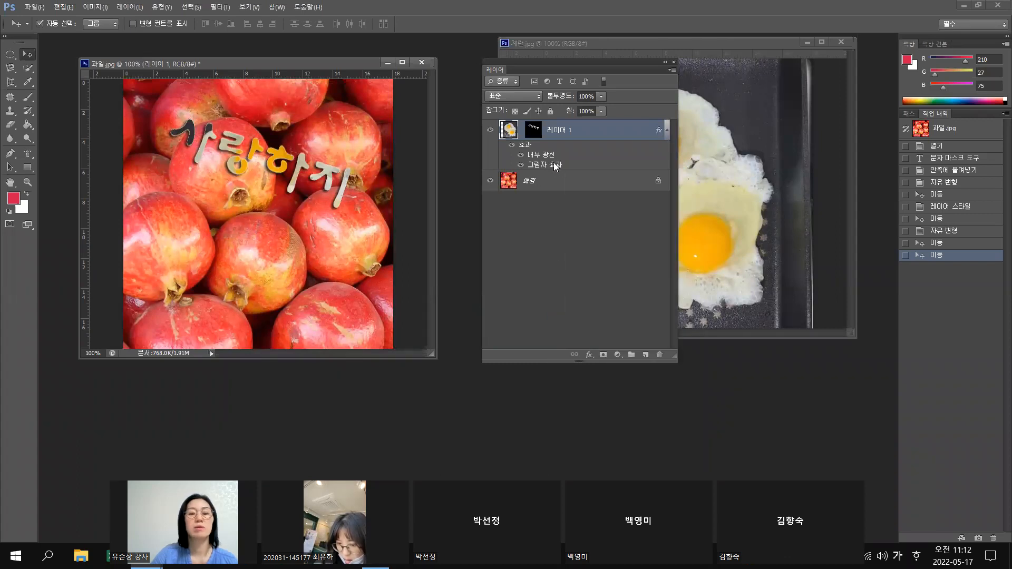
double_click(545, 165)
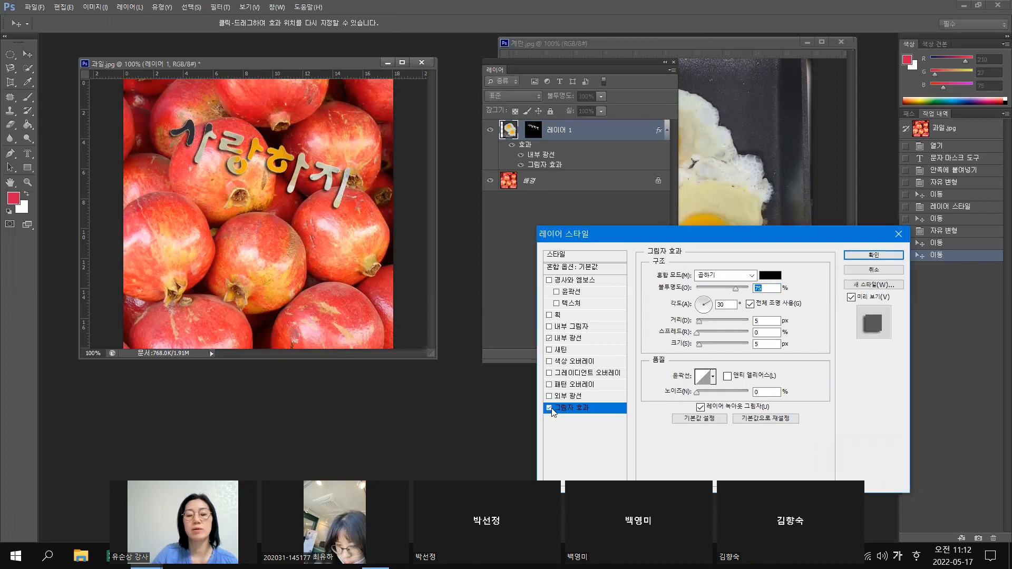
left_click(549, 408)
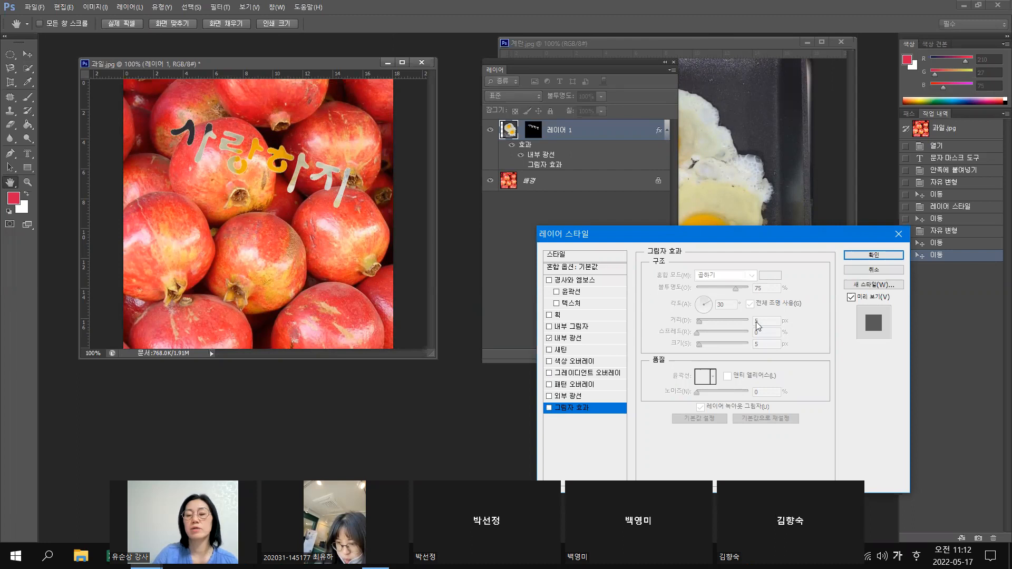
left_click(876, 256)
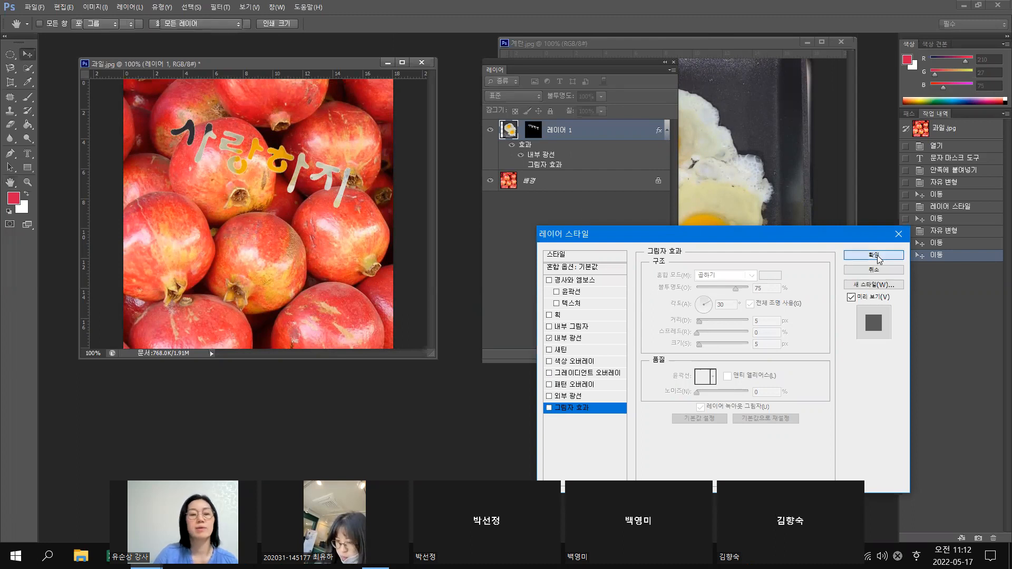
Turn the drop shadow (그림자) of 레이어 1 back on with its existing settings and apply the layer style
right_click(541, 166)
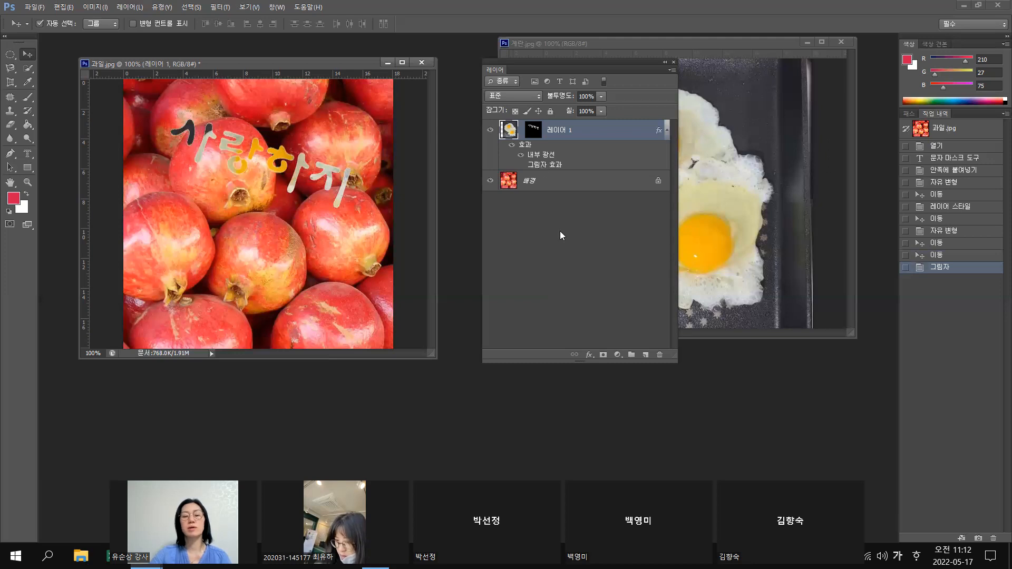
left_click(571, 319)
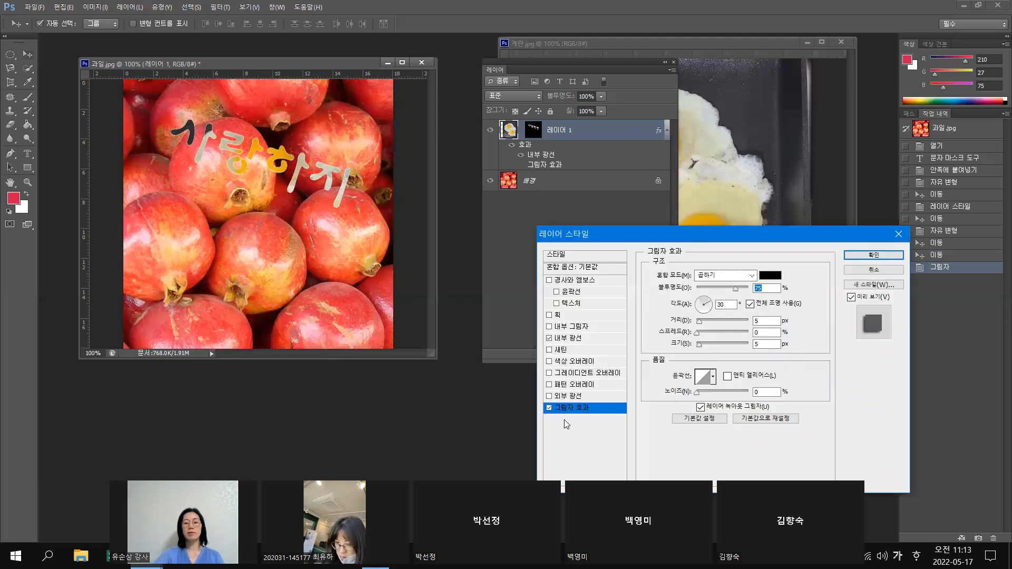
left_click(888, 258)
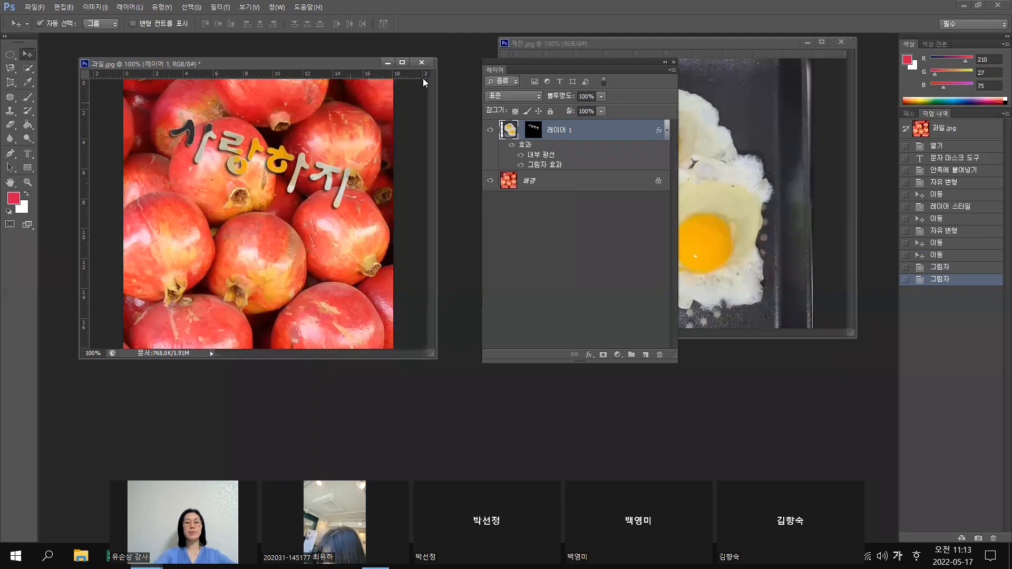
Close the fruit and egg images without saving the changes and move the layers panel aside
left_click(426, 63)
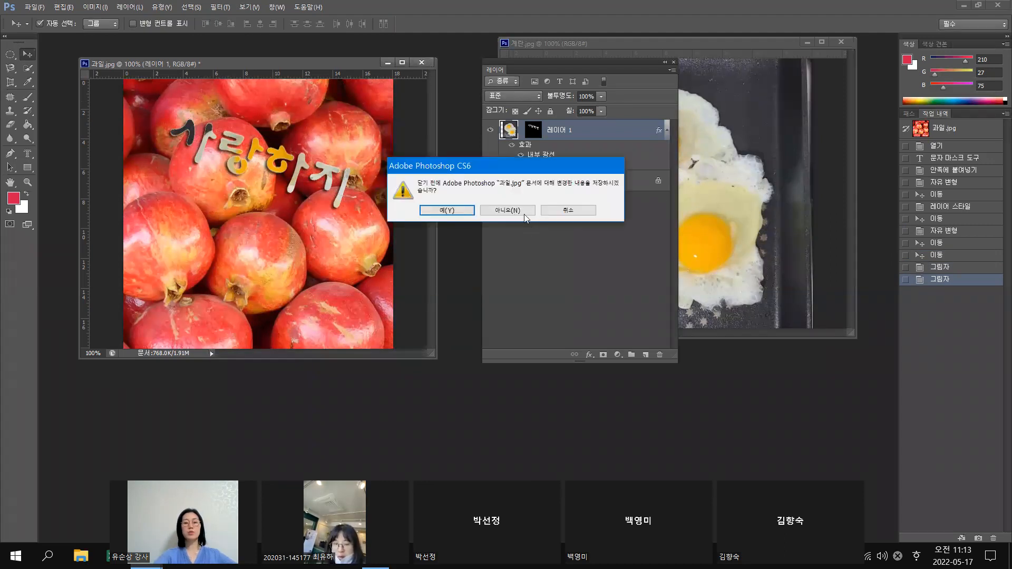
left_click(507, 211)
left_click(841, 42)
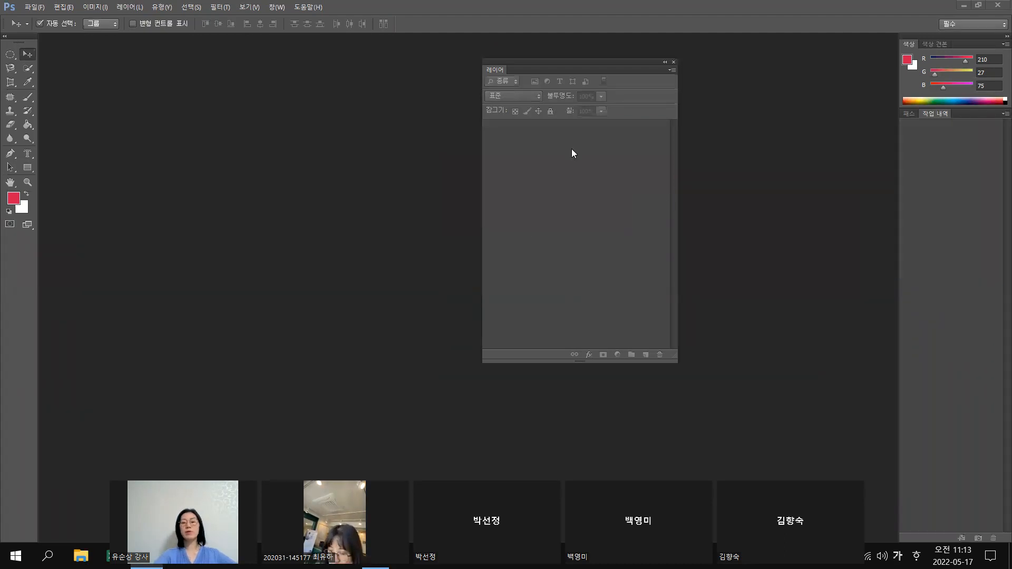
left_click_drag(624, 81, 782, 51)
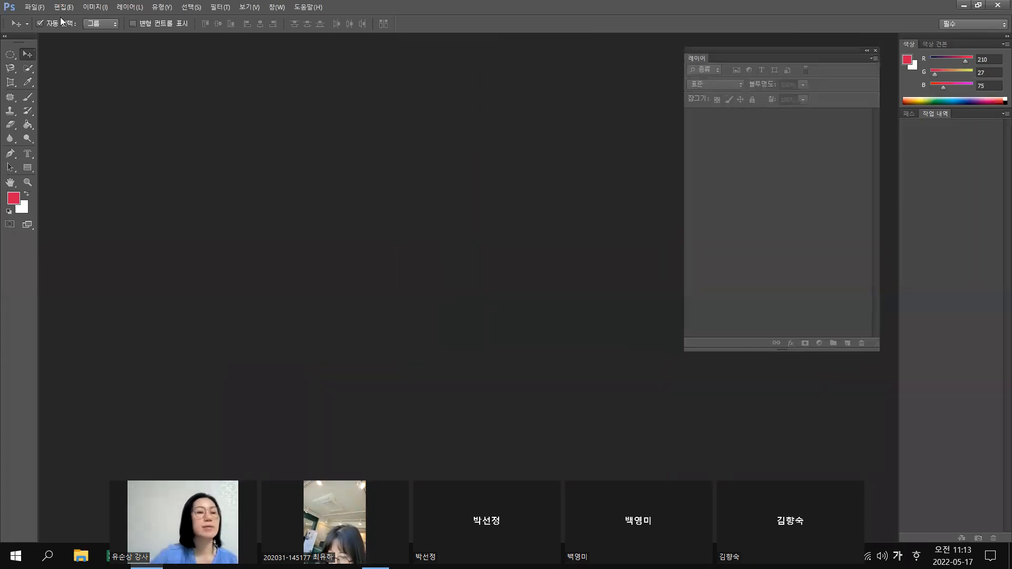
Open 에펠탑.jpg from the 사진 folder and float it in its own window
left_click(29, 10)
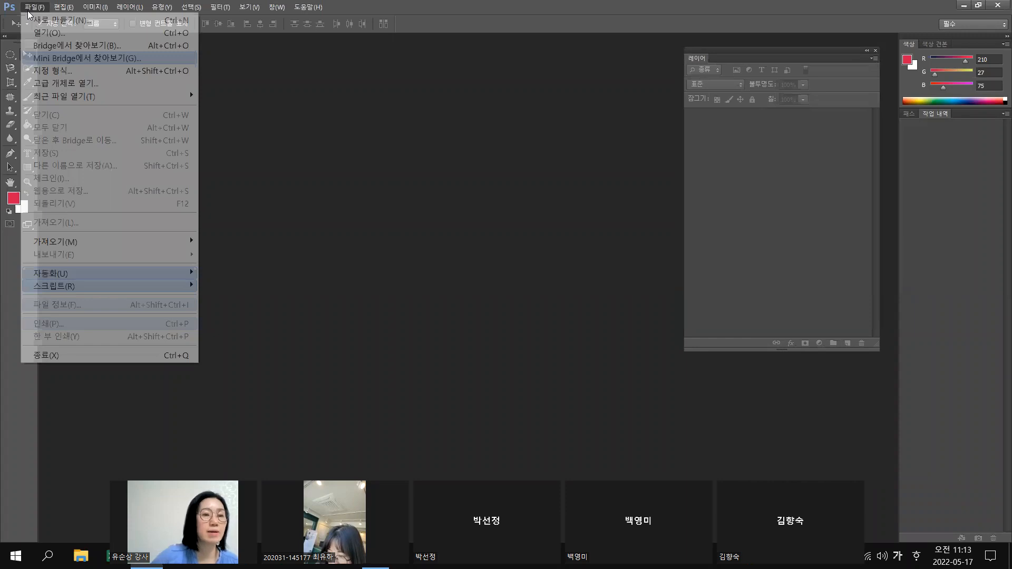
left_click(53, 31)
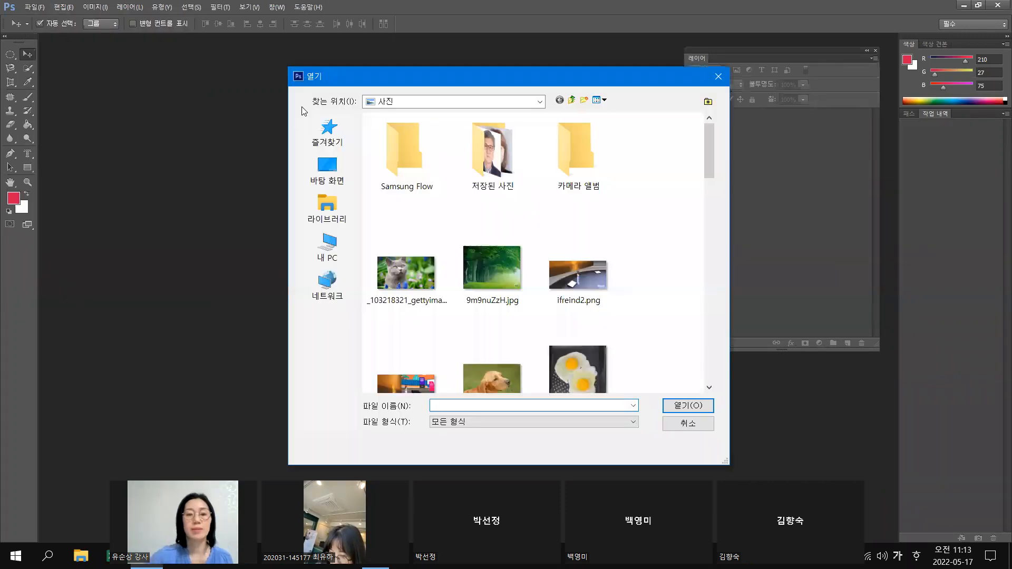
left_click_drag(709, 148, 687, 295)
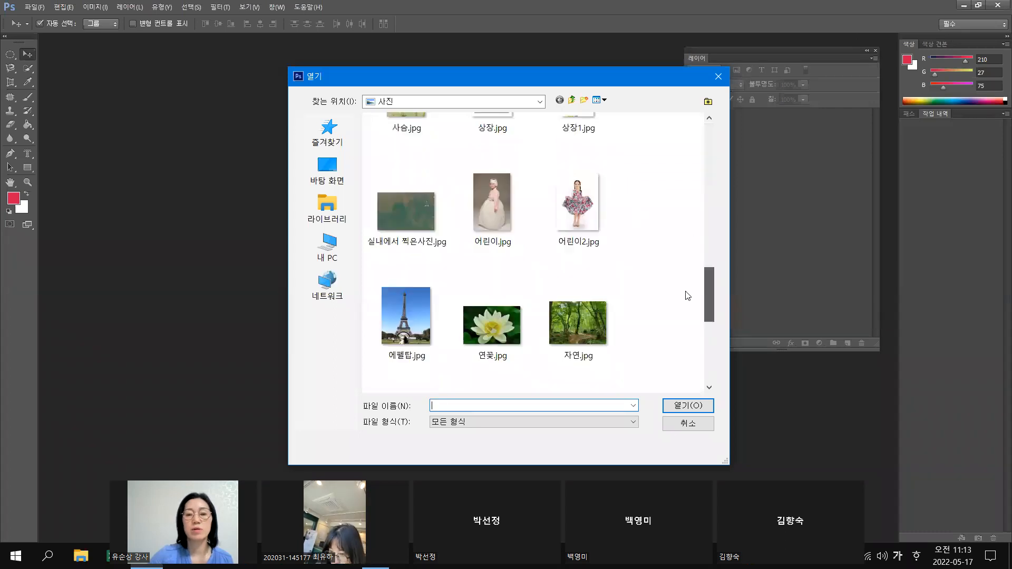
left_click(394, 314)
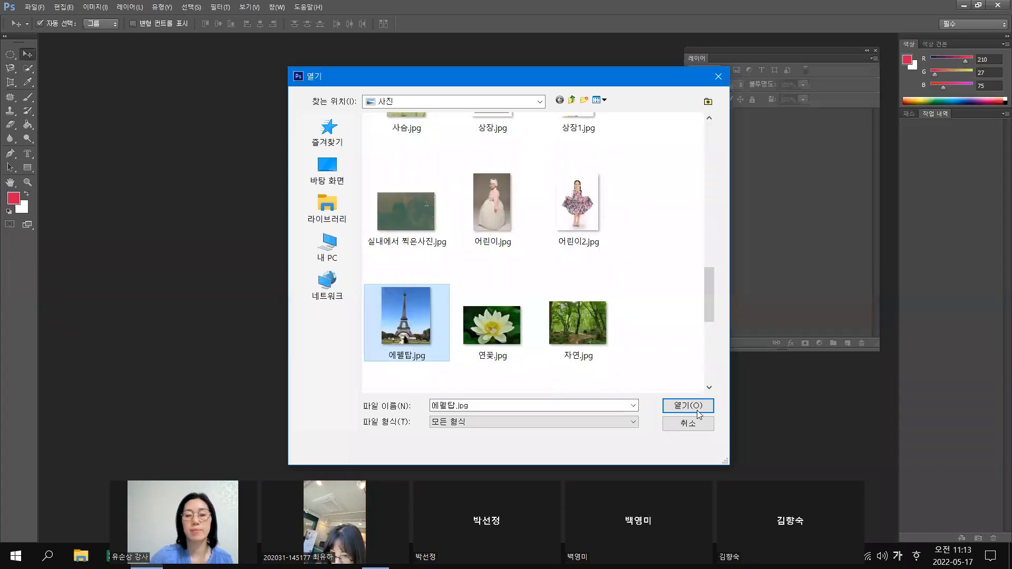
left_click(698, 412)
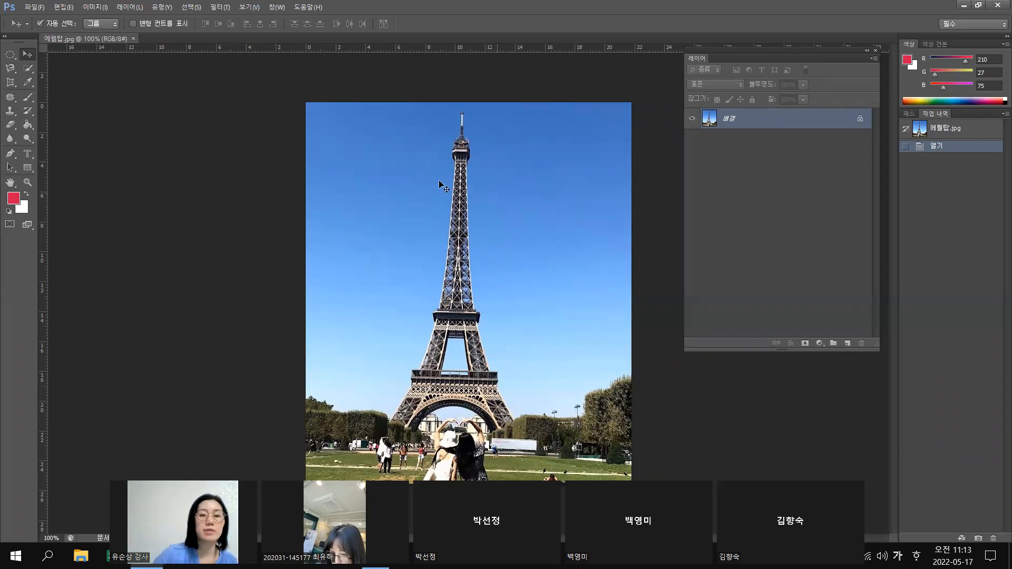
left_click_drag(114, 39, 269, 168)
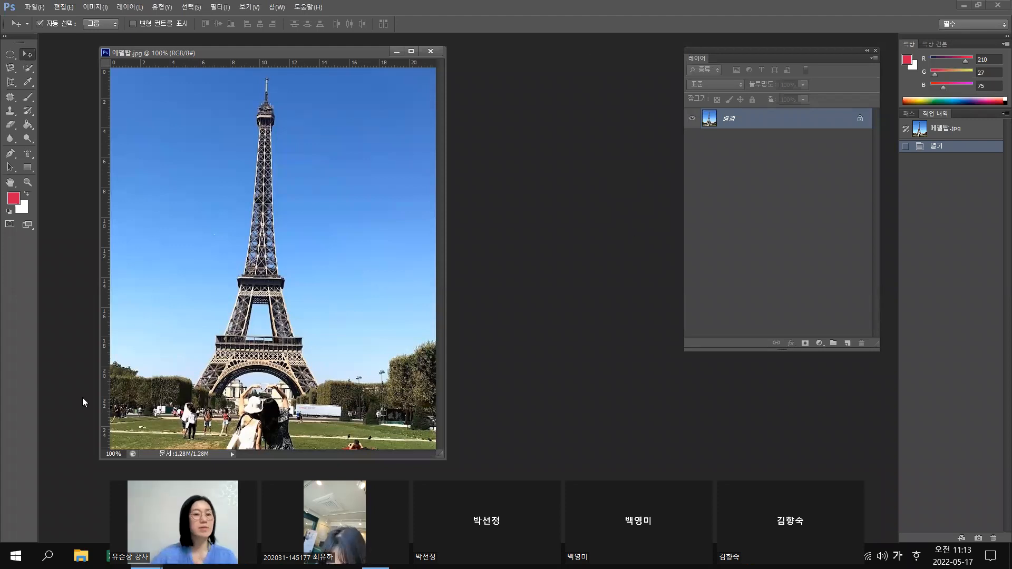
Choose the horizontal type tool (수평 문자 도구) and start a text layer in the sky beside the tower's upper part
left_click(27, 156)
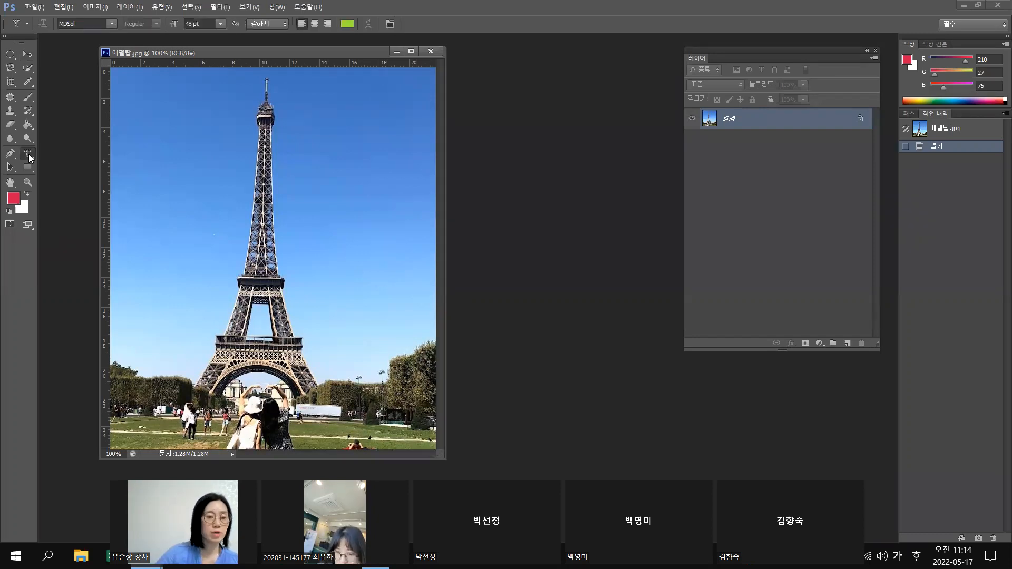
right_click(28, 158)
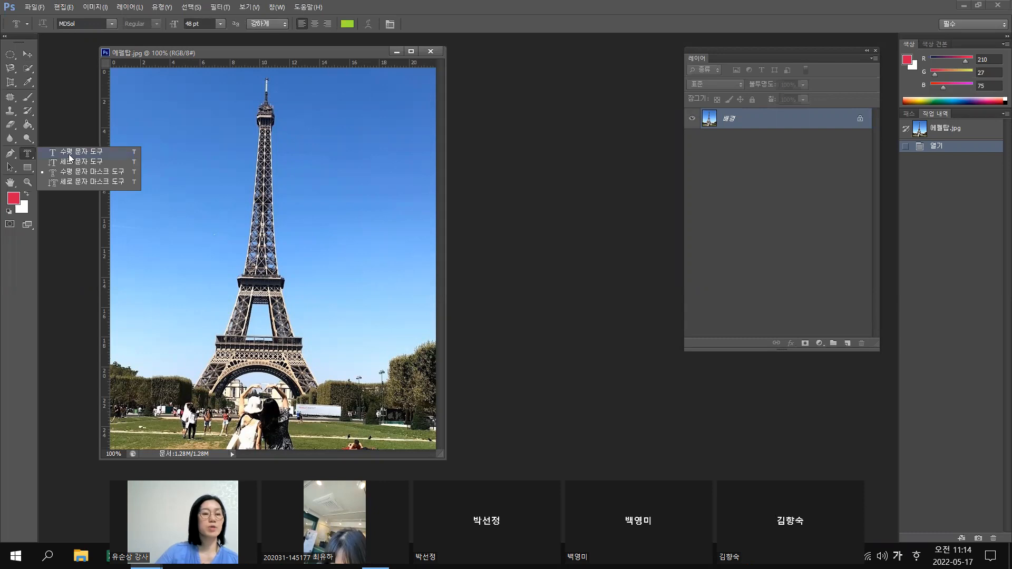
left_click(70, 153)
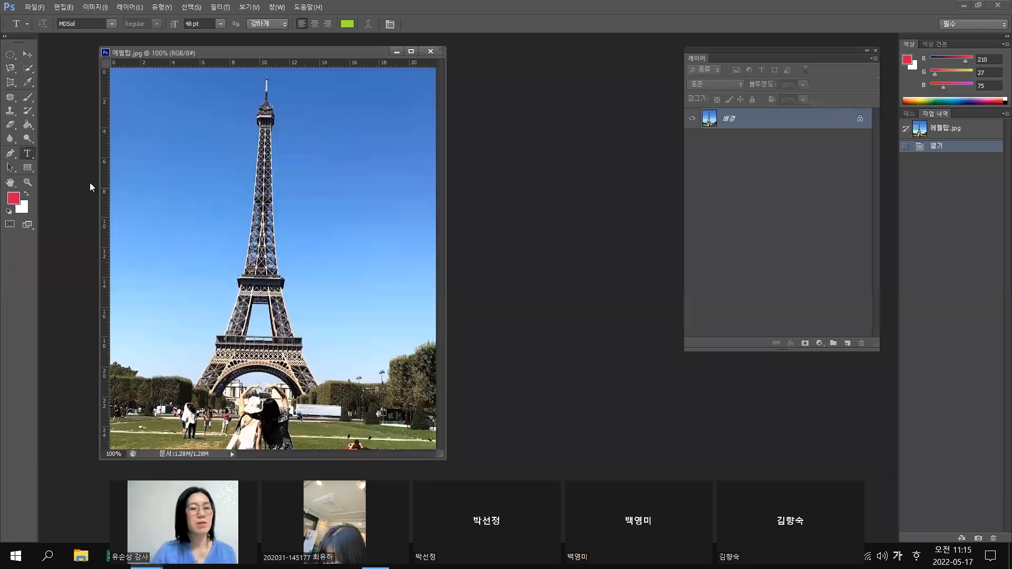
right_click(28, 153)
left_click(82, 153)
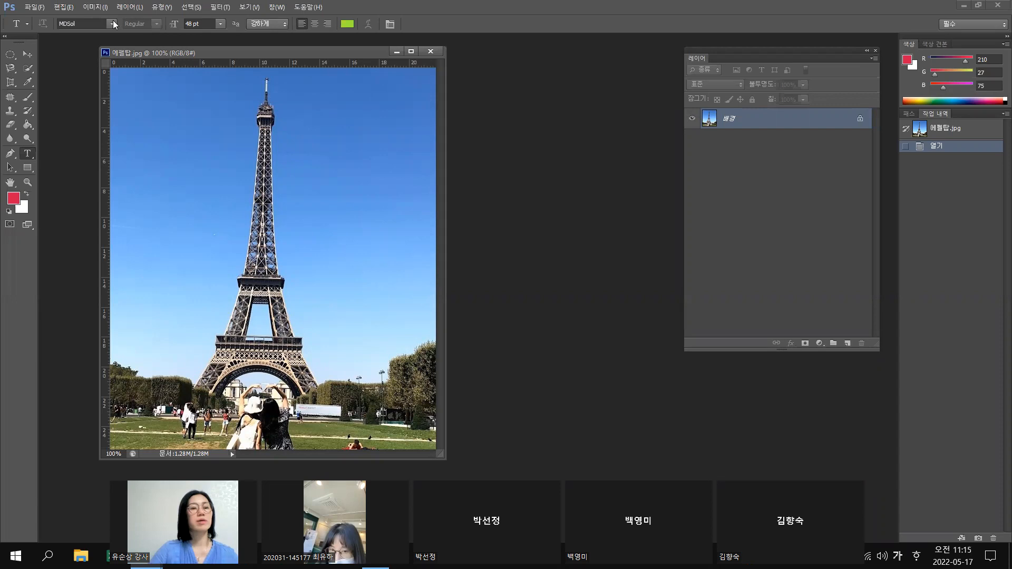
left_click(189, 138)
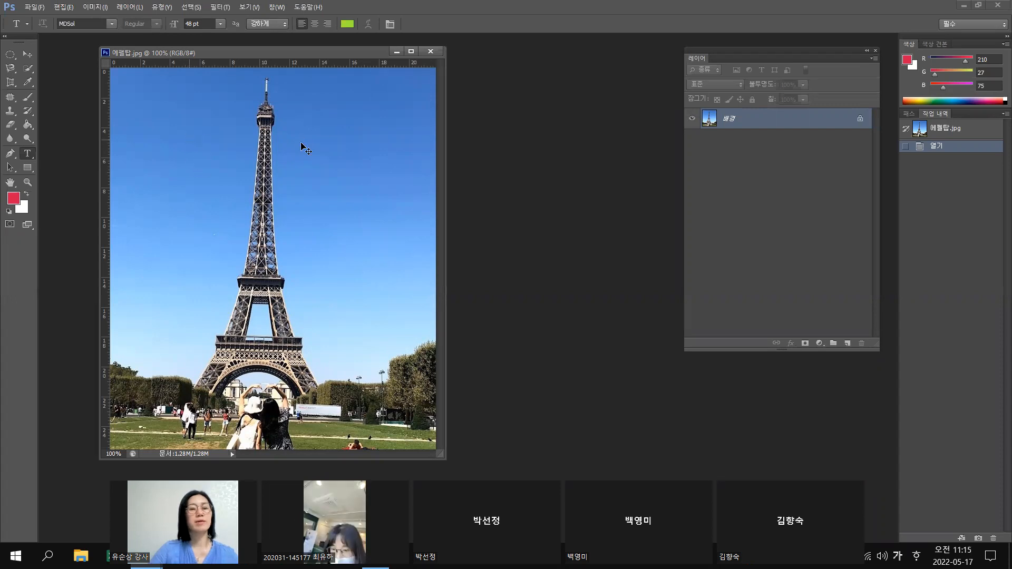
Set the font of the new text to AR CHRISTY
left_click(114, 25)
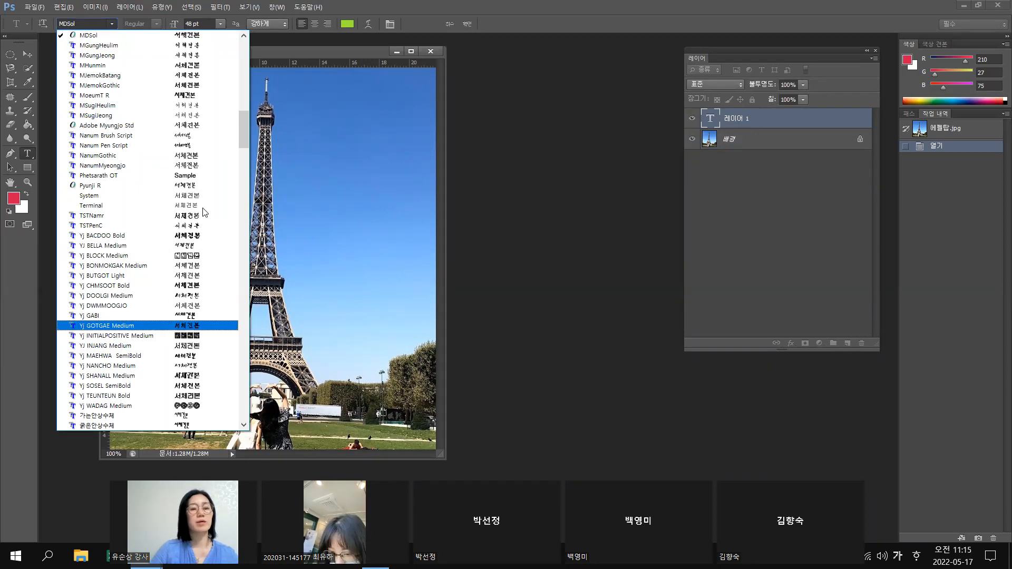
scroll(204, 212, "down", 7)
scroll(205, 212, "down", 1)
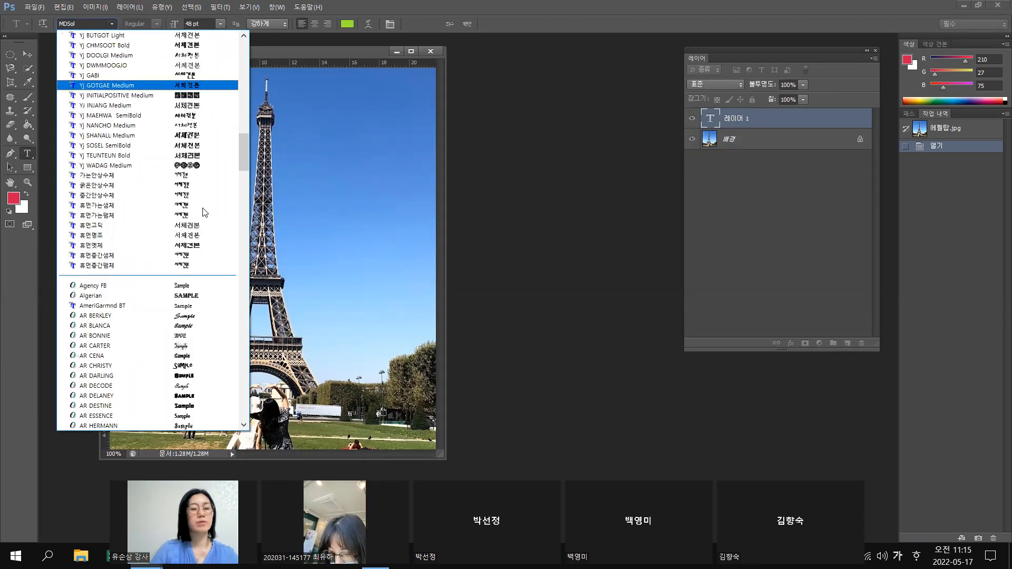
scroll(204, 212, "down", 3)
scroll(205, 211, "down", 1)
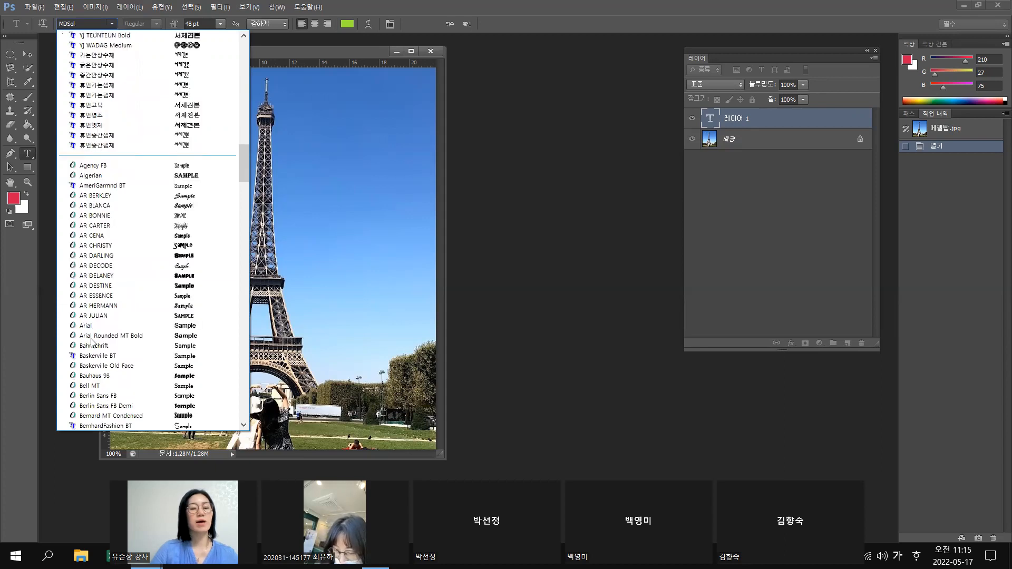
left_click(183, 248)
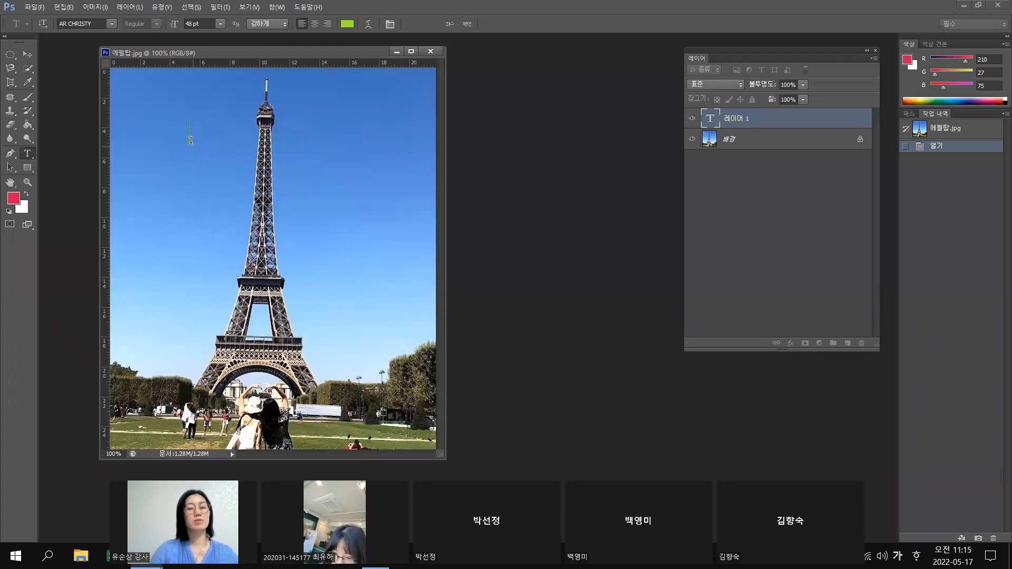
Set the new text's size to 60 pt and its color to white
left_click(220, 24)
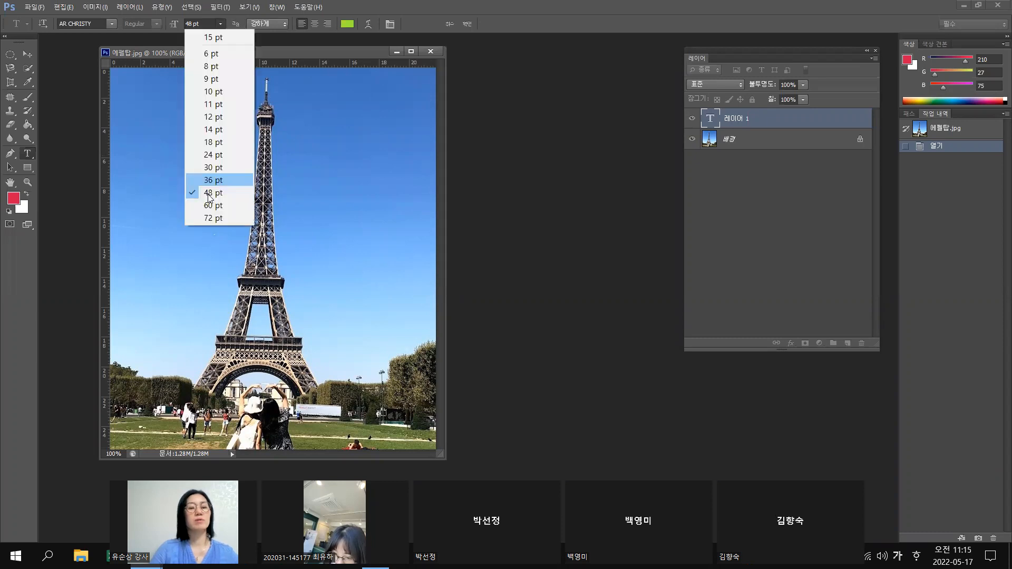
left_click(210, 204)
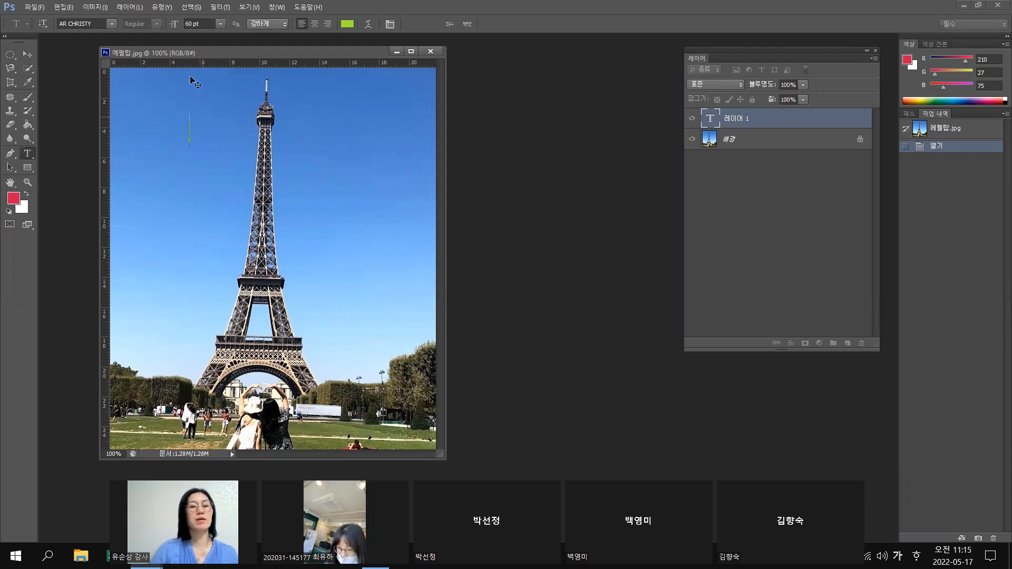
left_click(348, 24)
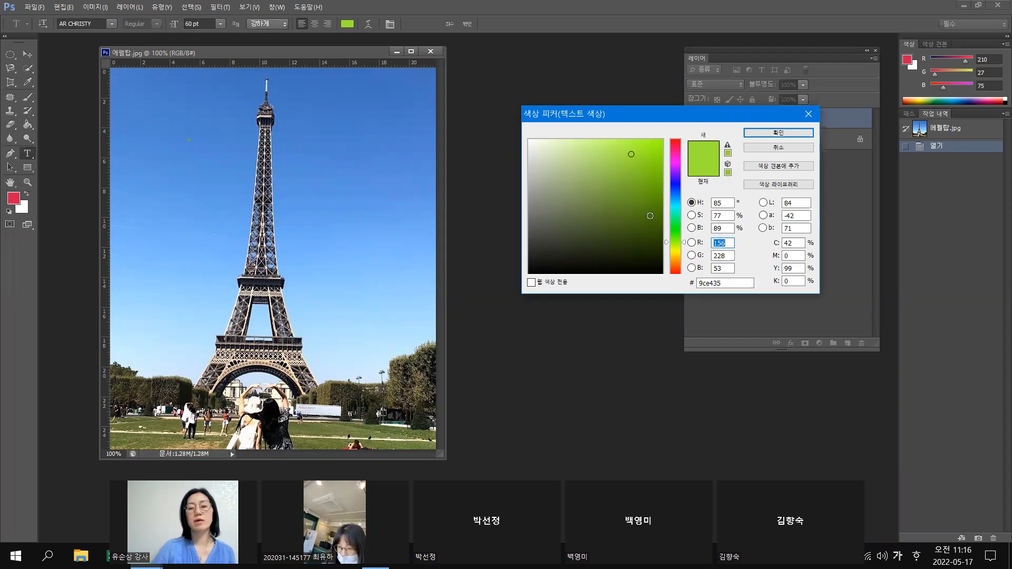
left_click(677, 249)
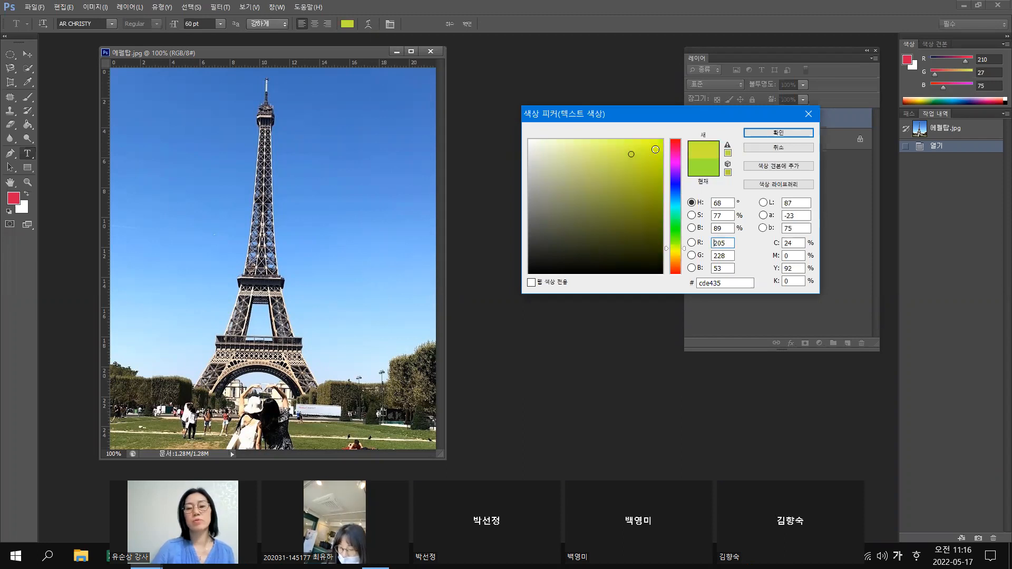
left_click(654, 144)
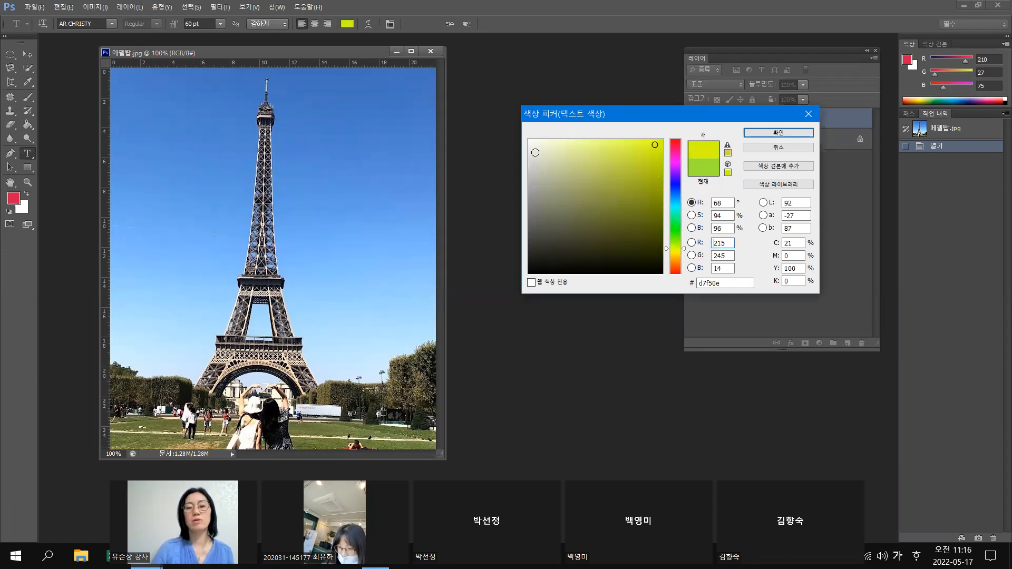
left_click(530, 141)
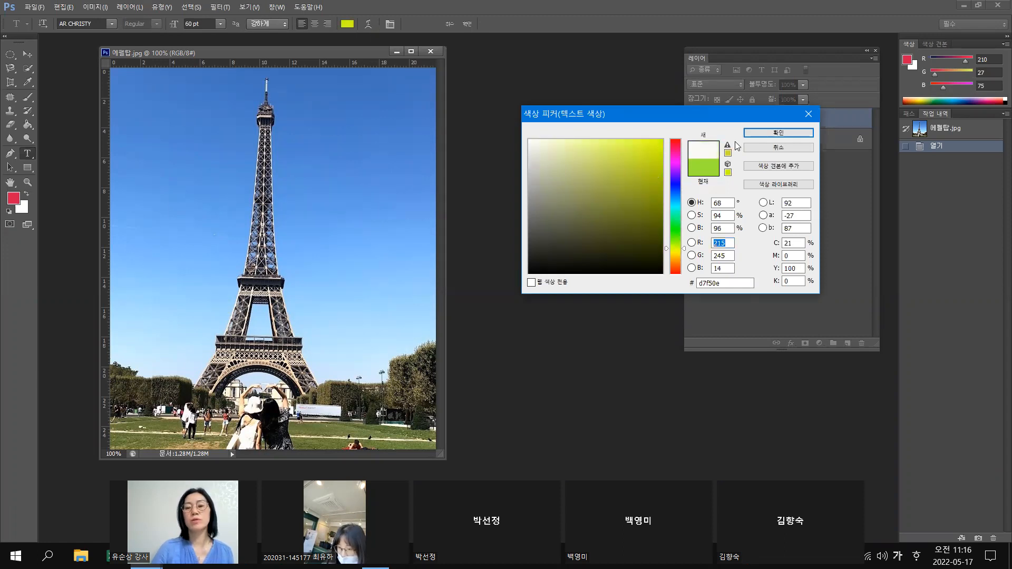
left_click(787, 141)
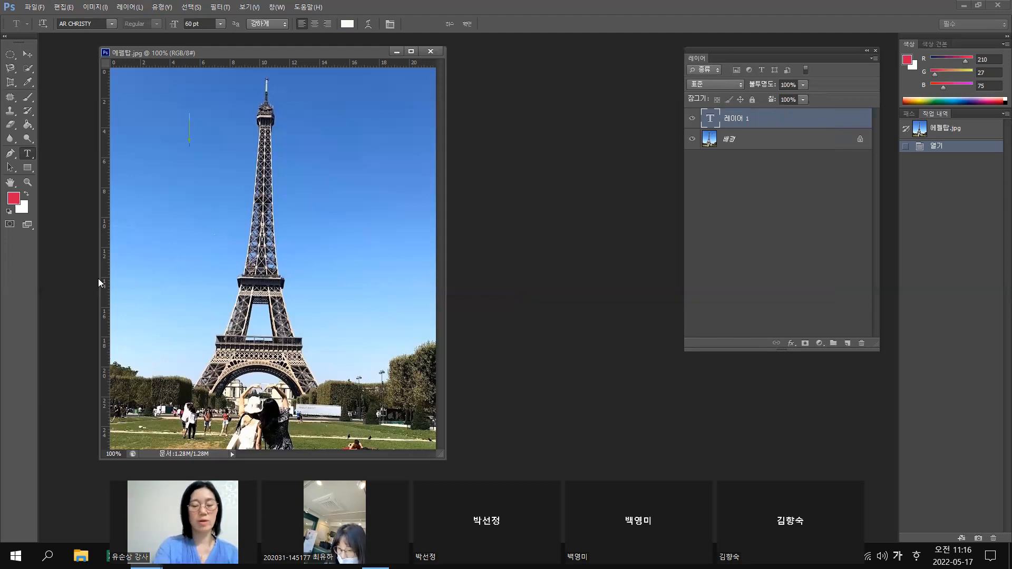
Enter the word FRANCE in capitals across the tower's upper part
key("Hangul")
key("Hangul")
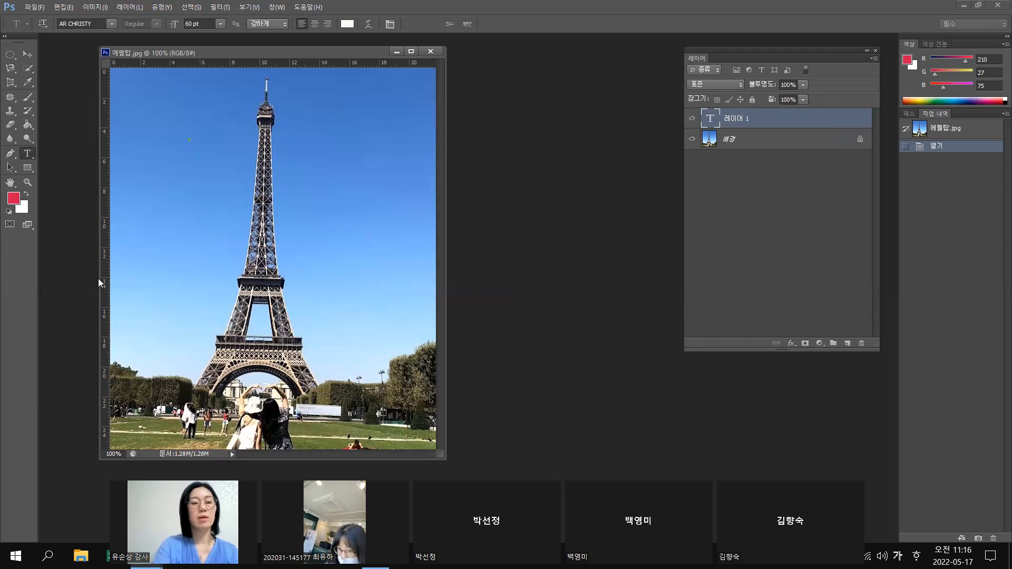
type("ㄷ")
key("BackSpace")
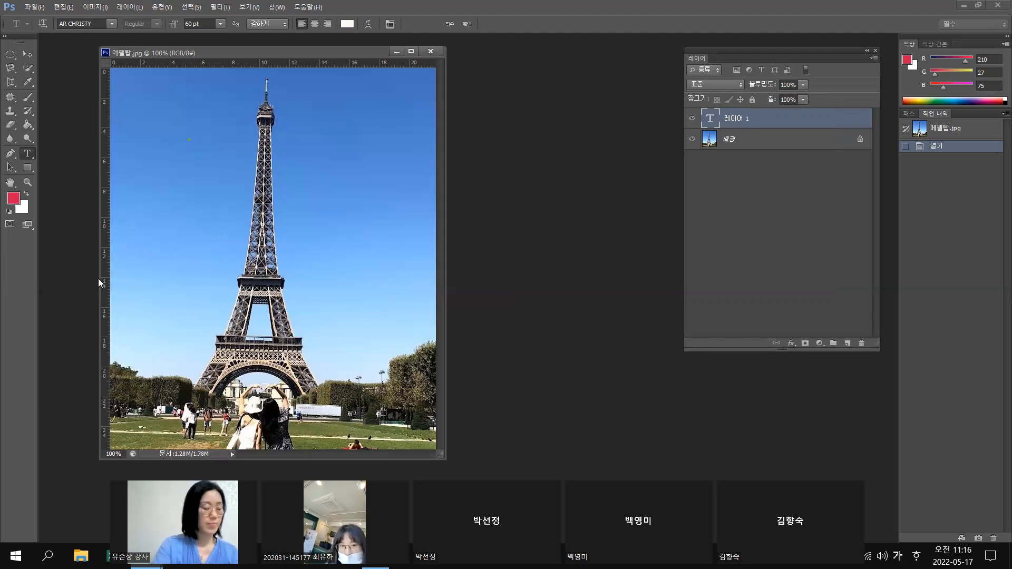
key("Hangul")
type("FR")
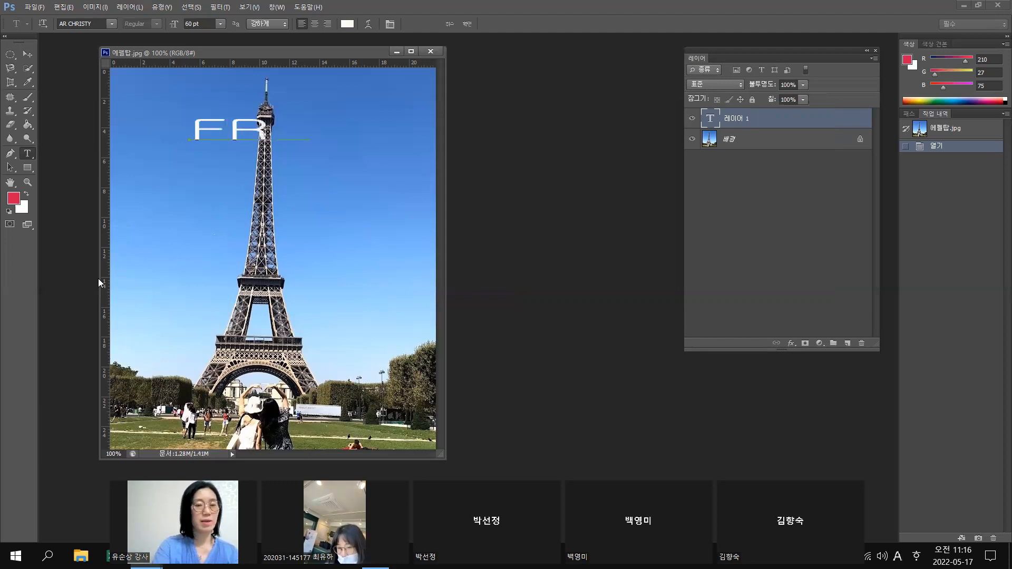
type("ANCE")
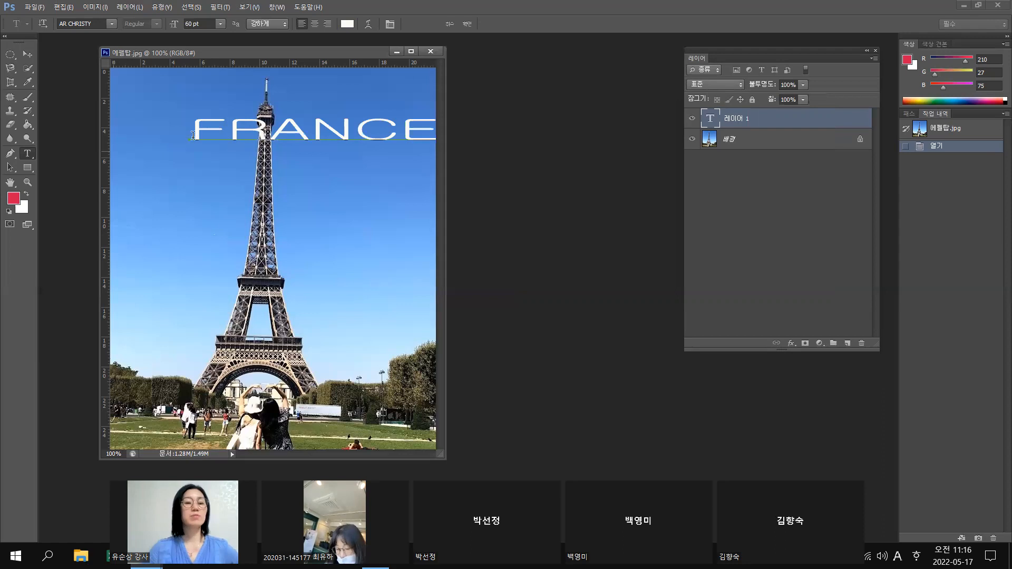
Select the word FRANCE, try the AR DELANEY font on it and settle on Brush Script MT
left_click_drag(198, 131, 450, 114)
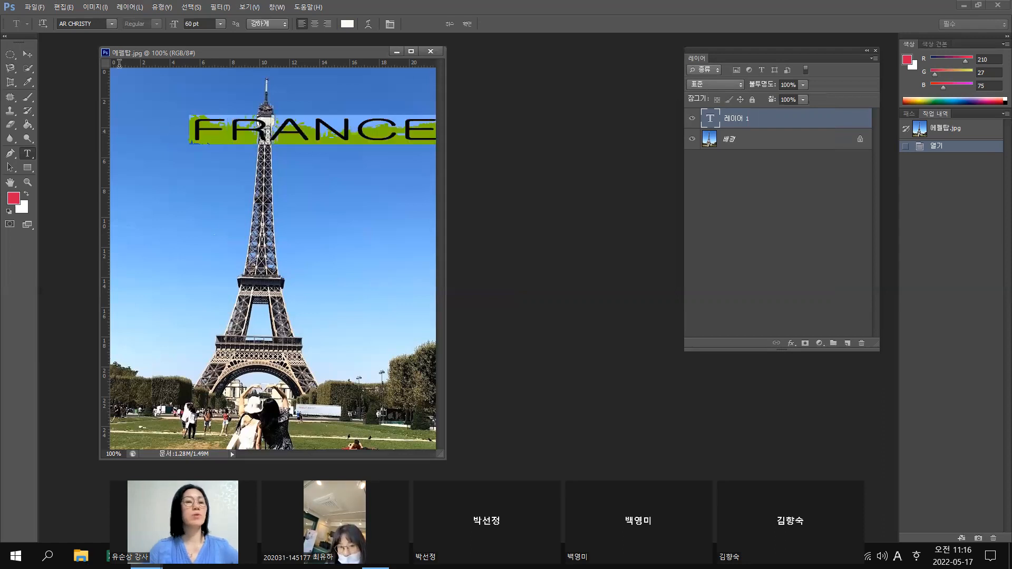
left_click(113, 24)
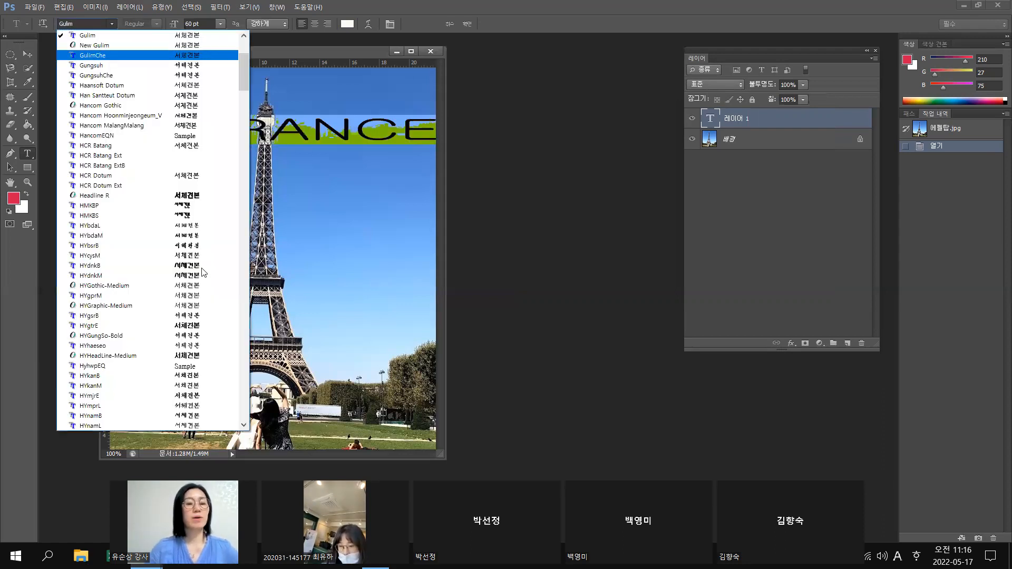
scroll(205, 272, "down", 20)
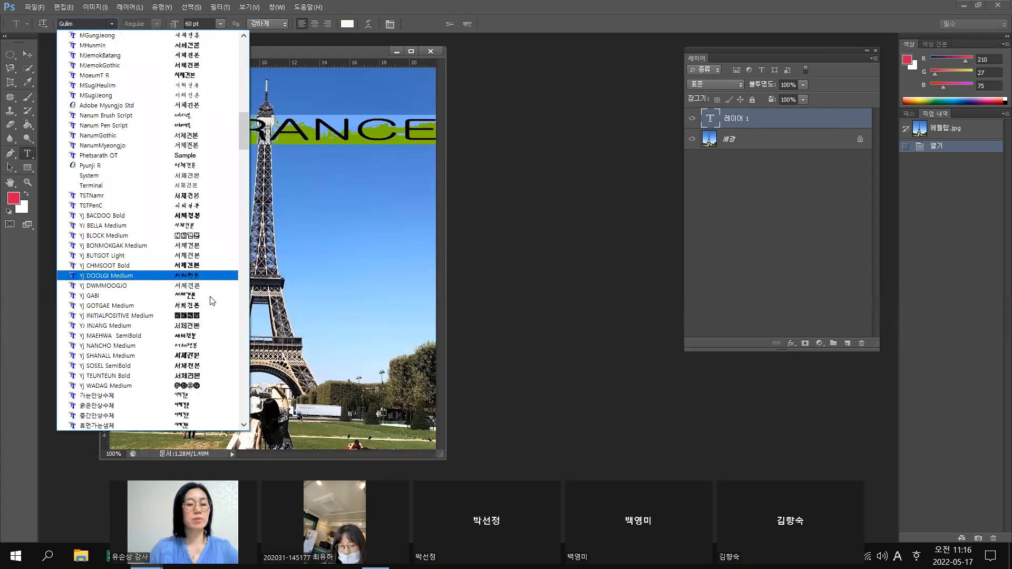
scroll(211, 300, "down", 12)
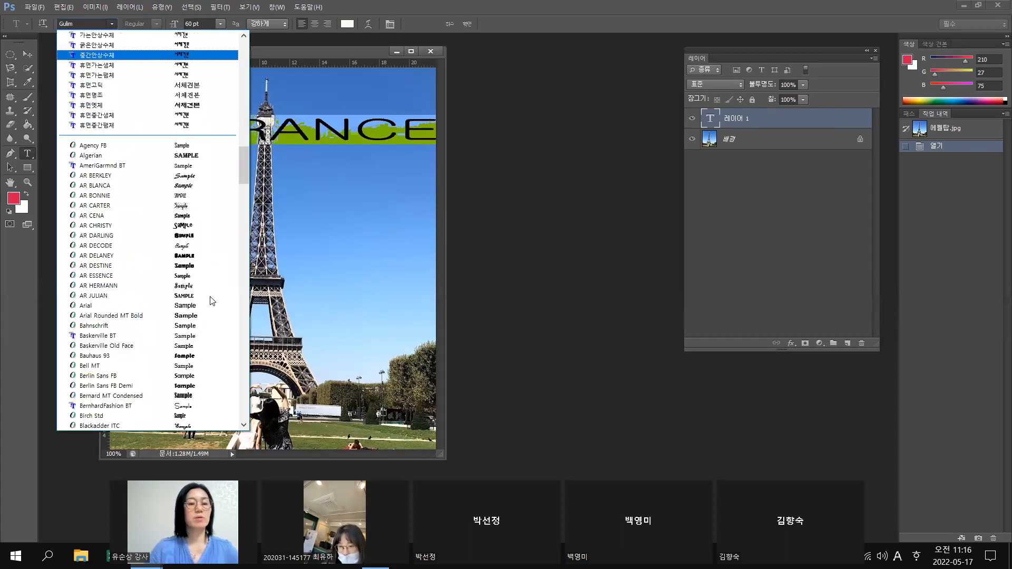
left_click(196, 257)
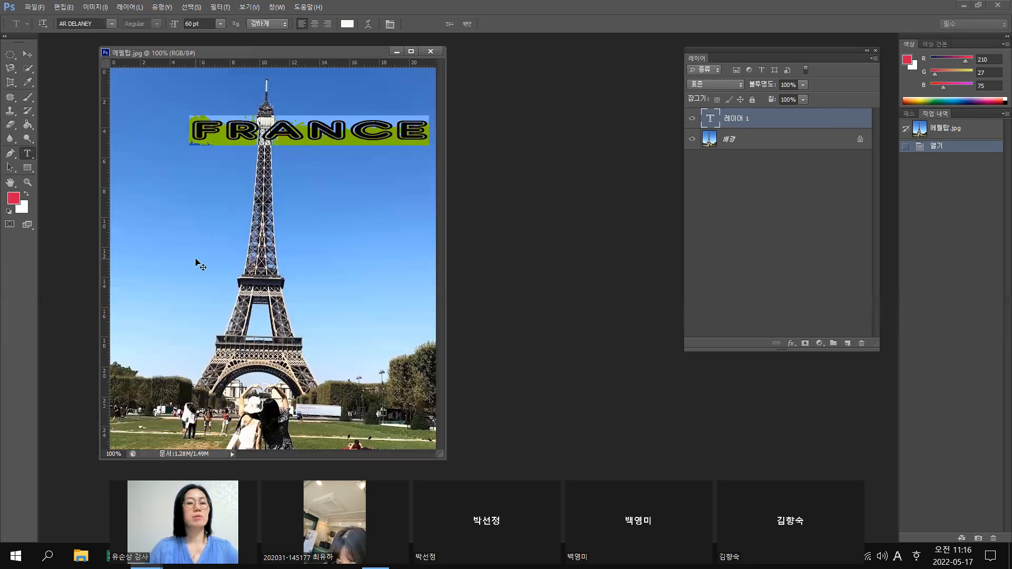
left_click(112, 24)
left_click(196, 331)
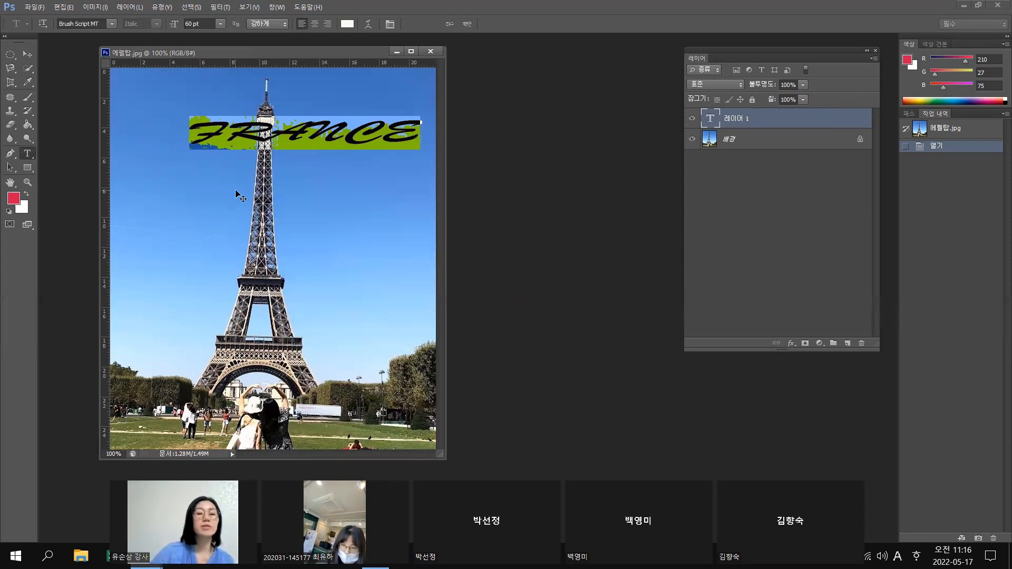
left_click(347, 137)
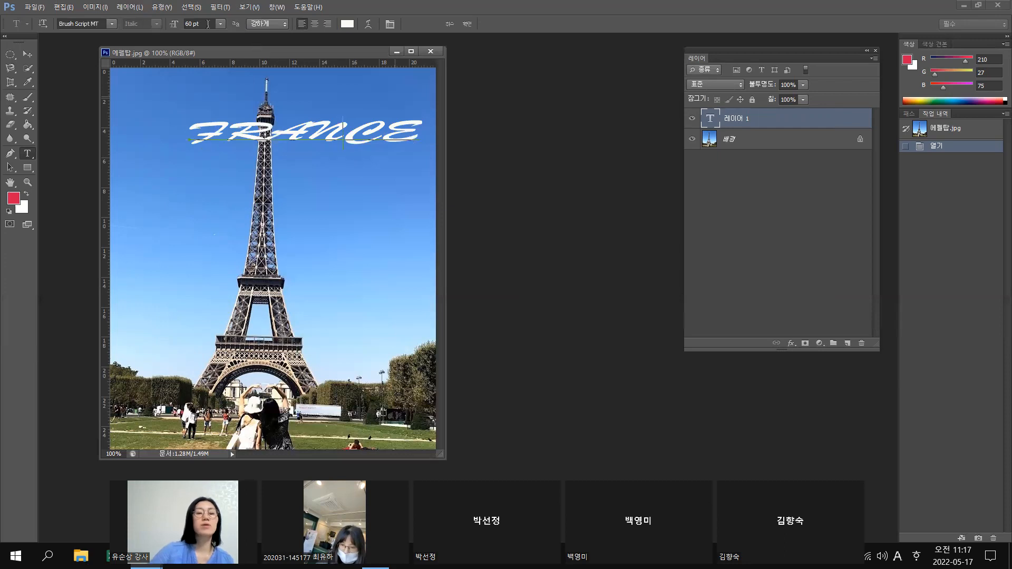
Start warping the FRANCE text with the arc style (부채꼴), keeping the horizontal orientation (가로)
left_click(370, 26)
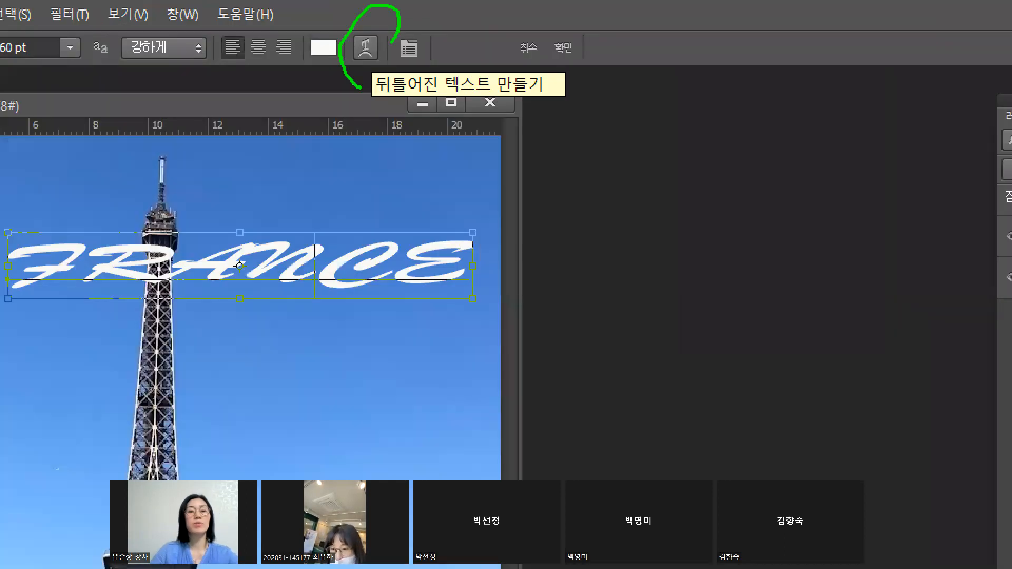
left_click_drag(360, 87, 364, 89)
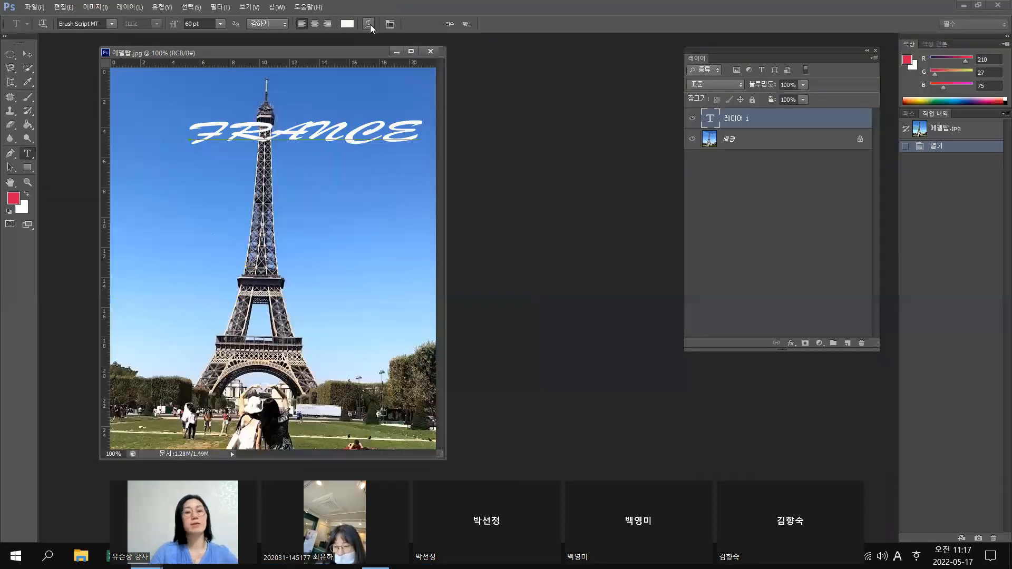
left_click(369, 23)
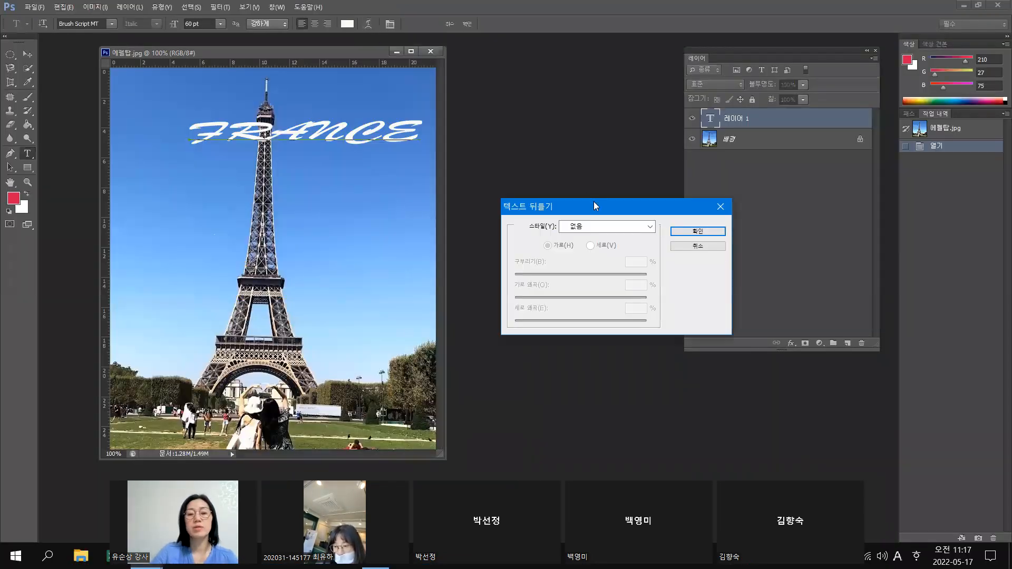
left_click_drag(553, 206, 543, 58)
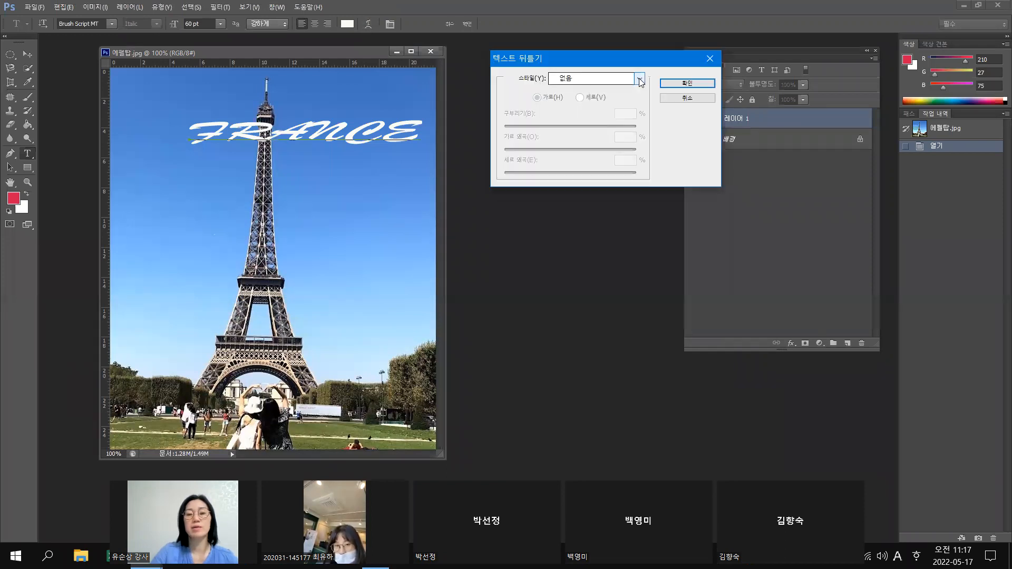
left_click(640, 79)
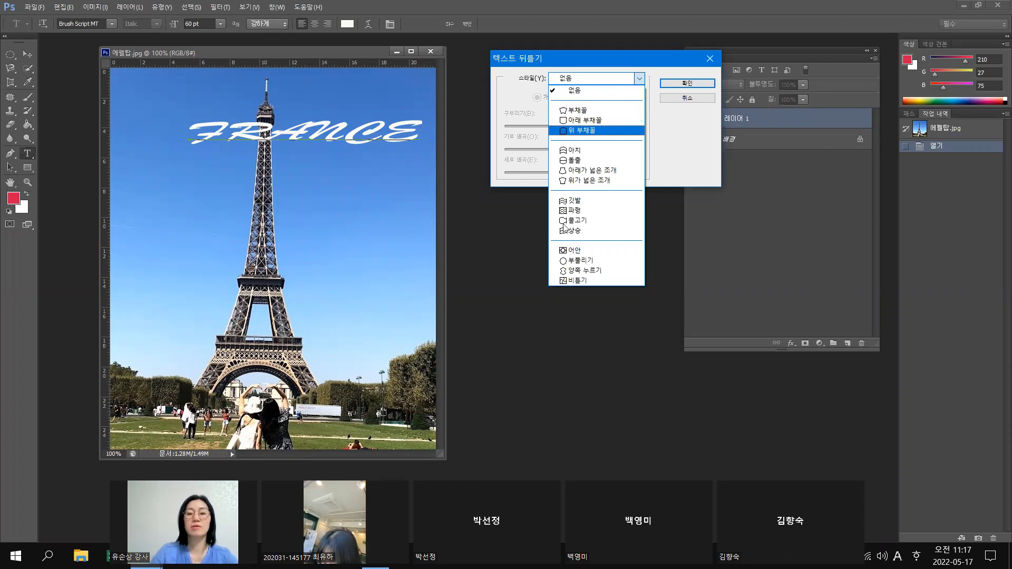
left_click(589, 116)
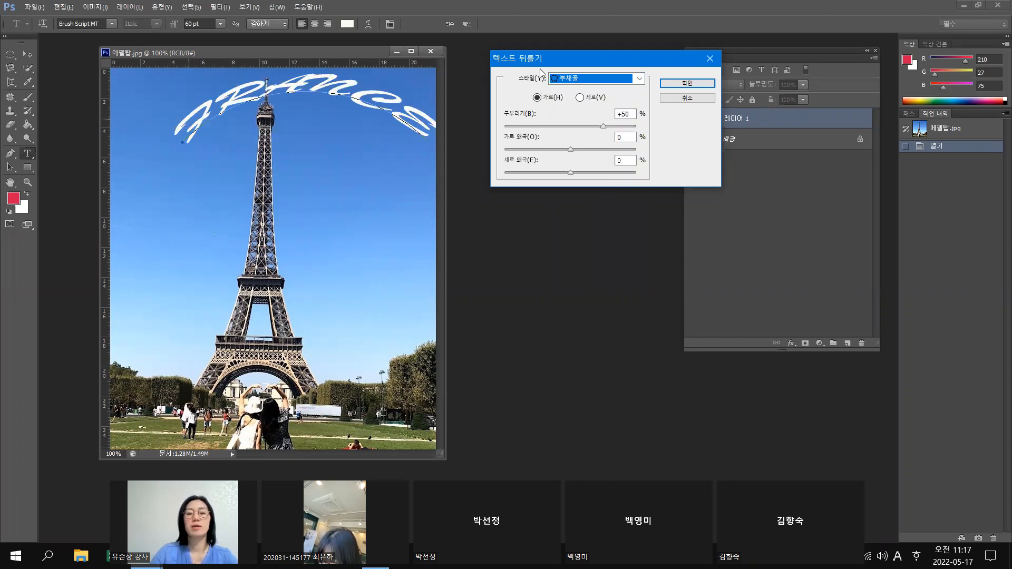
left_click(580, 98)
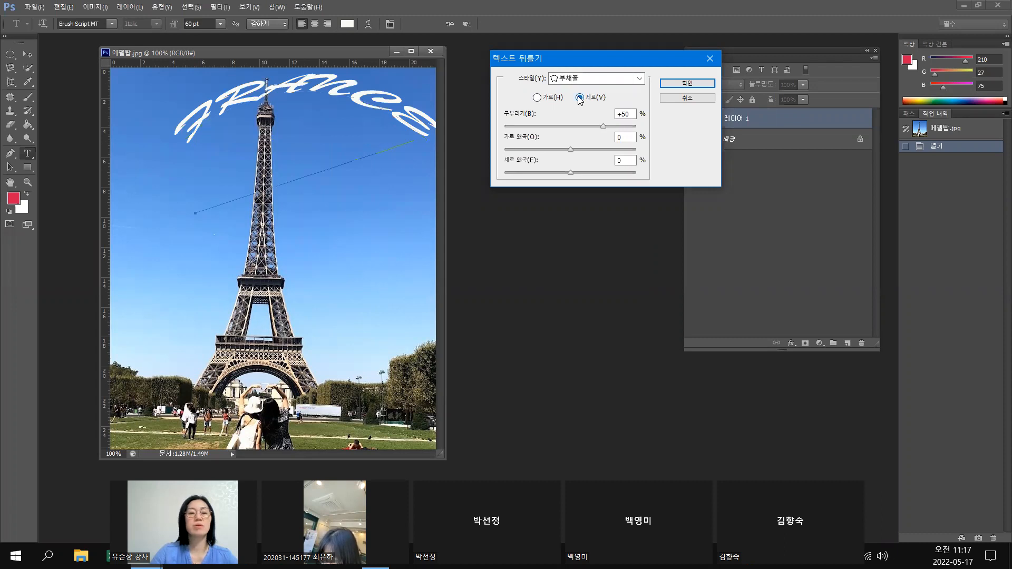
left_click(537, 98)
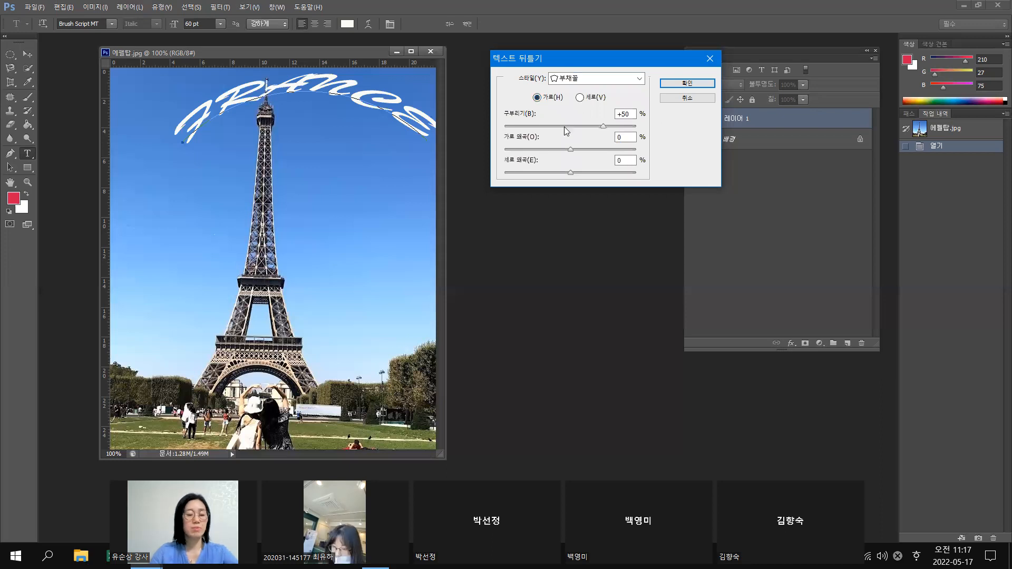
Try downward and upward bends on the arched text and set the bend (구부리기) to +49%
key("ctrl+1")
mouse_move(588, 84)
left_mouse_down()
mouse_move(533, 196)
mouse_move(561, 131)
left_mouse_up()
key("Escape")
mouse_move(644, 125)
left_mouse_down()
mouse_move(597, 139)
mouse_move(570, 129)
mouse_move(550, 147)
left_mouse_up()
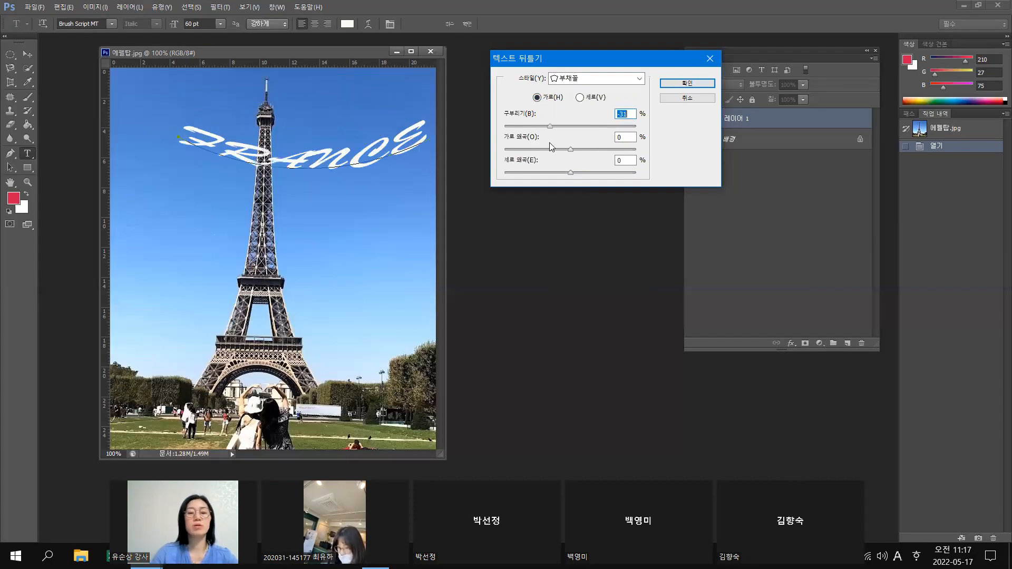
left_click(587, 121)
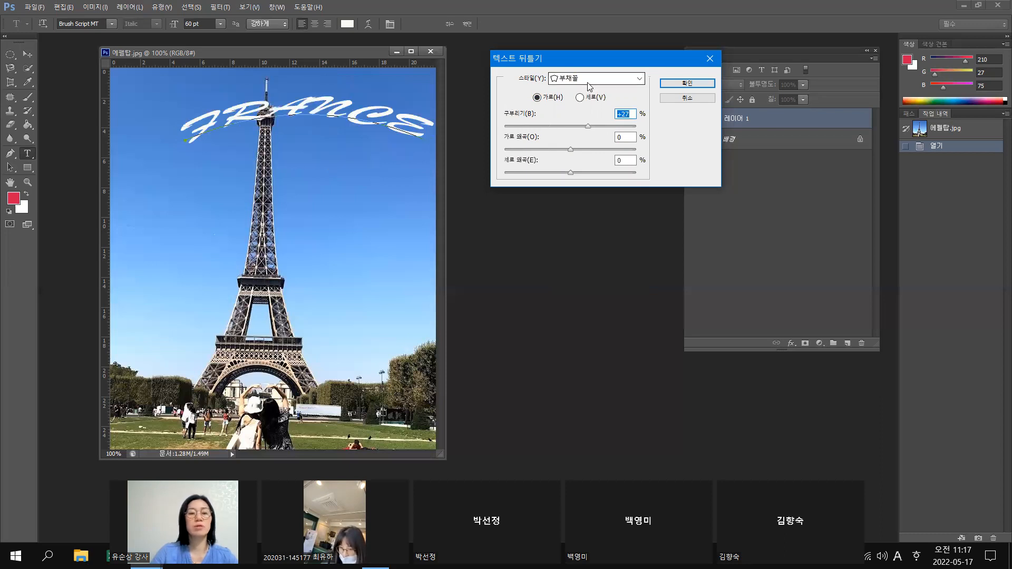
left_click_drag(587, 124, 594, 124)
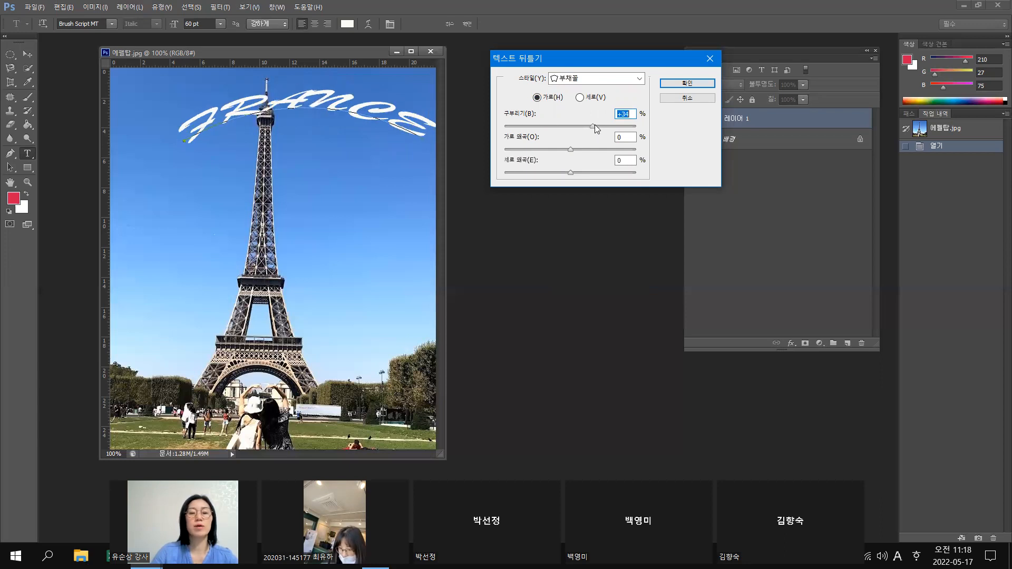
left_click(602, 120)
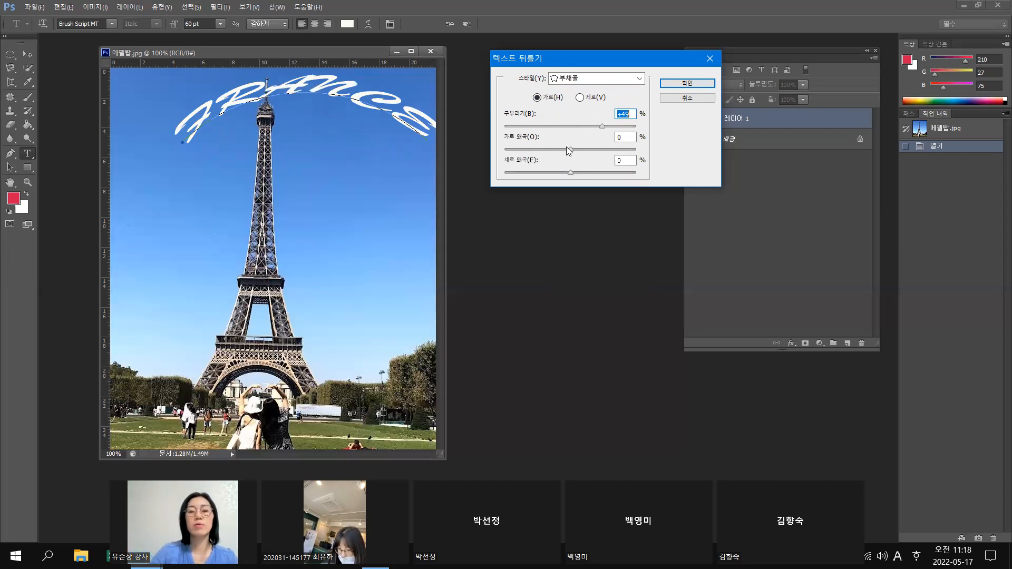
Set the warp's horizontal distortion (가로 왜곡) to +4% and vertical distortion (세로 왜곡) to -25%, and apply the warp
left_click_drag(568, 147, 529, 156)
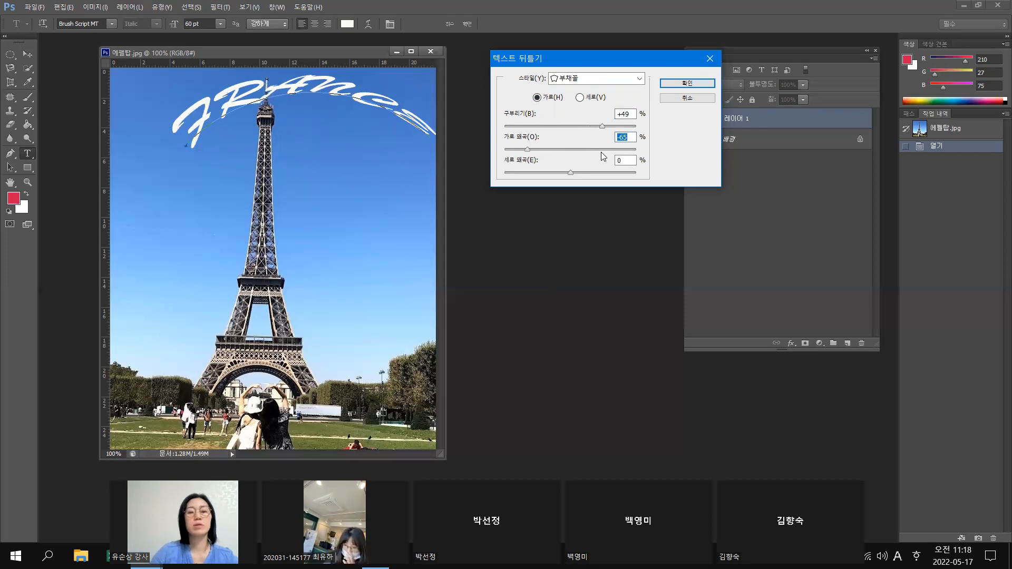
left_click_drag(527, 149, 572, 149)
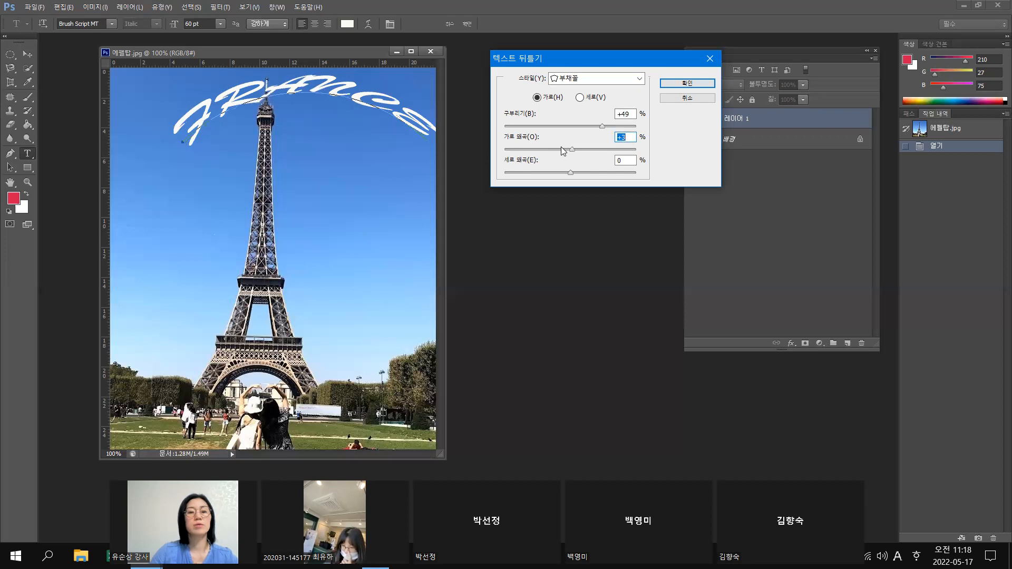
left_click(535, 174)
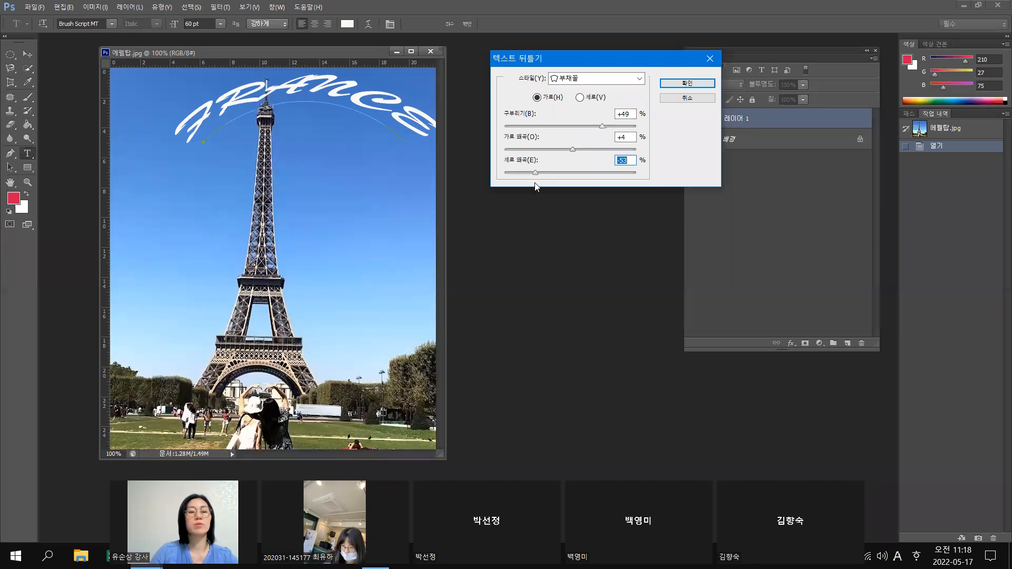
left_click_drag(535, 171, 553, 172)
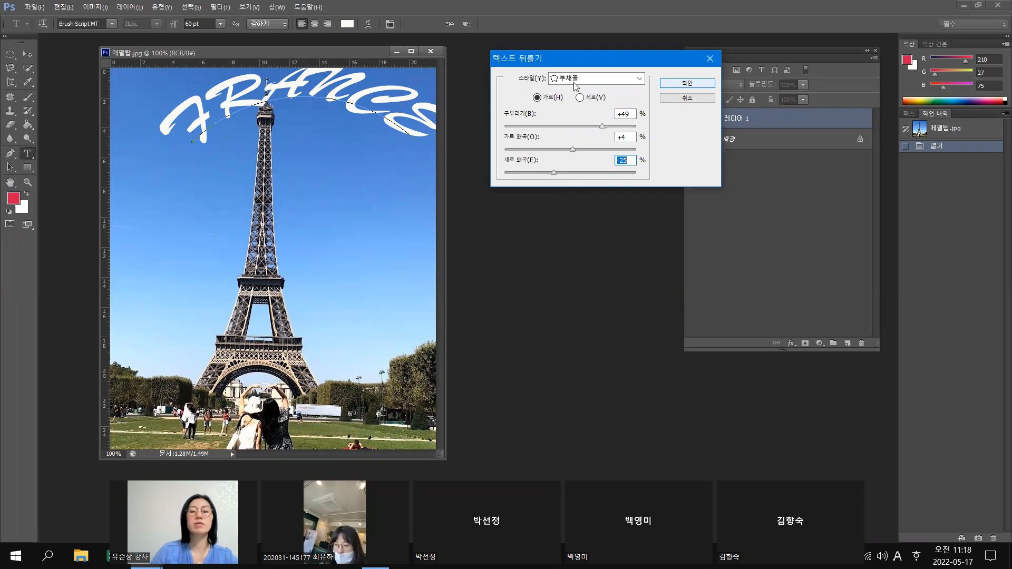
left_click(683, 82)
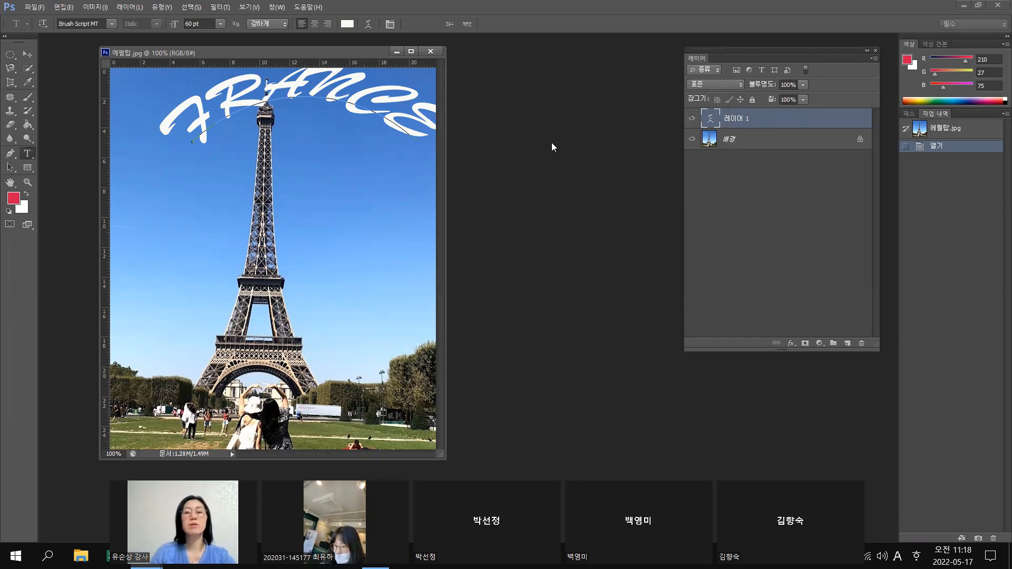
Commit the warped FRANCE text and move it down and left so the whole word fits inside the photo
left_click(766, 123)
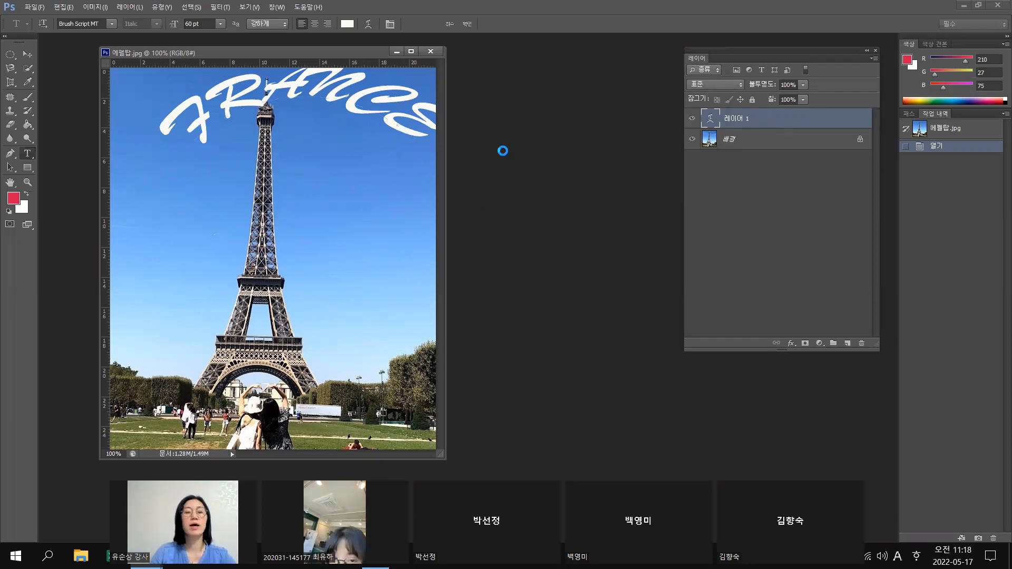
left_click(466, 25)
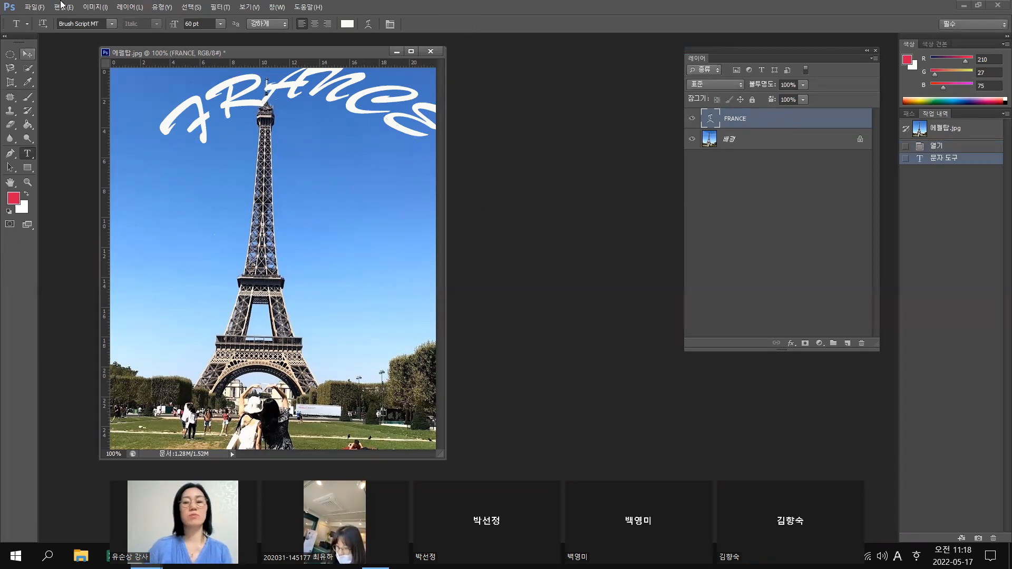
key("v")
left_click_drag(295, 100, 251, 166)
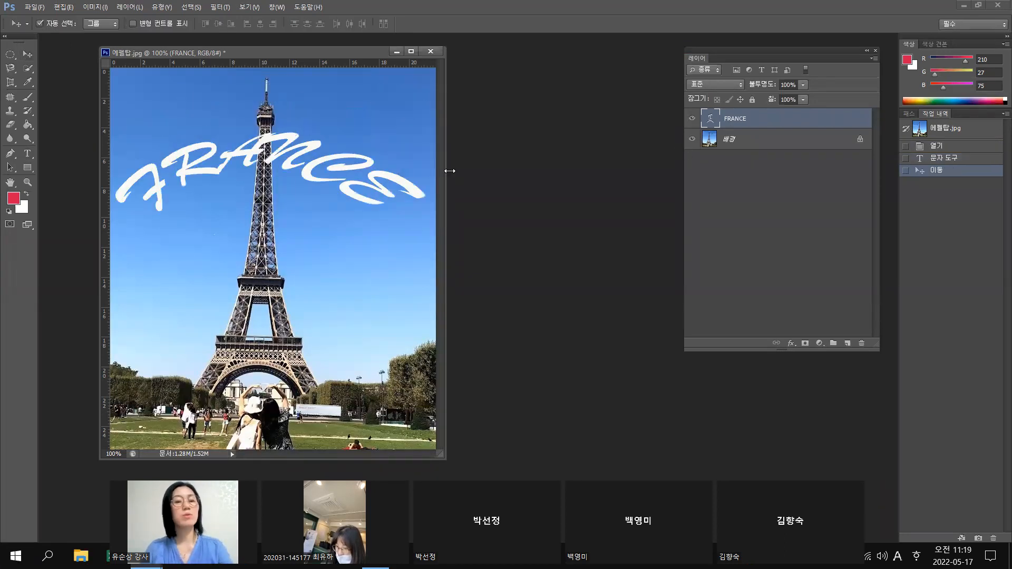
Scale the FRANCE text to 47.23% width and 50.69% height, centre it across the tower's upper part, and apply the transform
key("ctrl+t")
left_click_drag(244, 141, 331, 152)
left_click_drag(166, 106, 319, 164)
left_click_drag(384, 197, 250, 150)
mouse_move(360, 175)
left_mouse_down()
mouse_move(339, 174)
mouse_move(351, 175)
left_mouse_up()
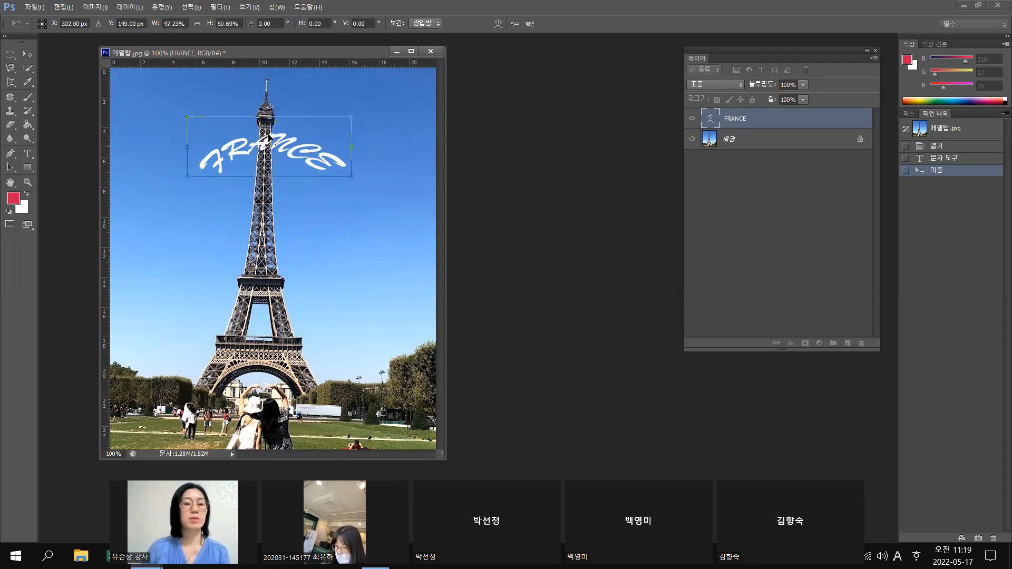
left_click_drag(260, 139, 233, 151)
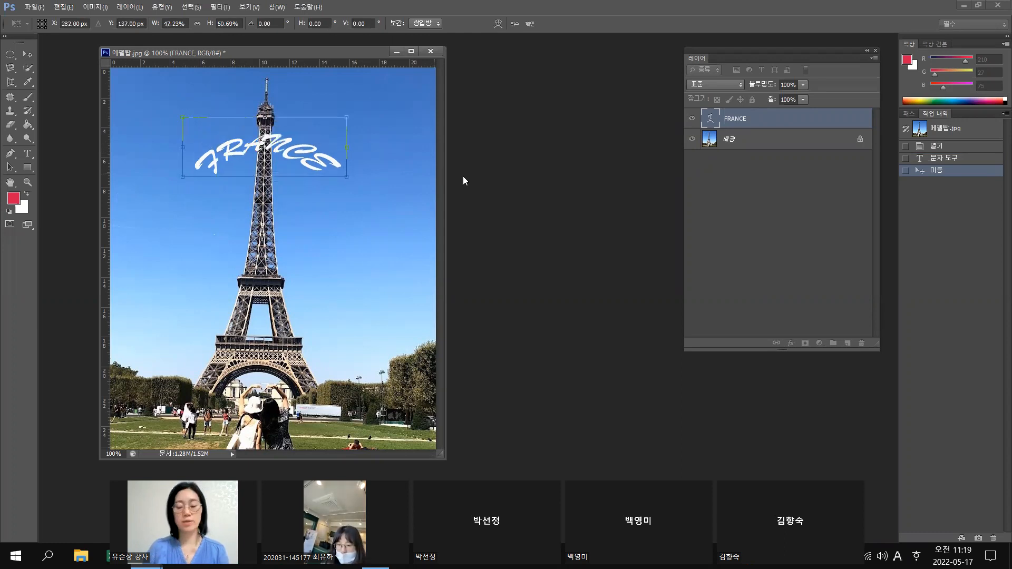
key("Return")
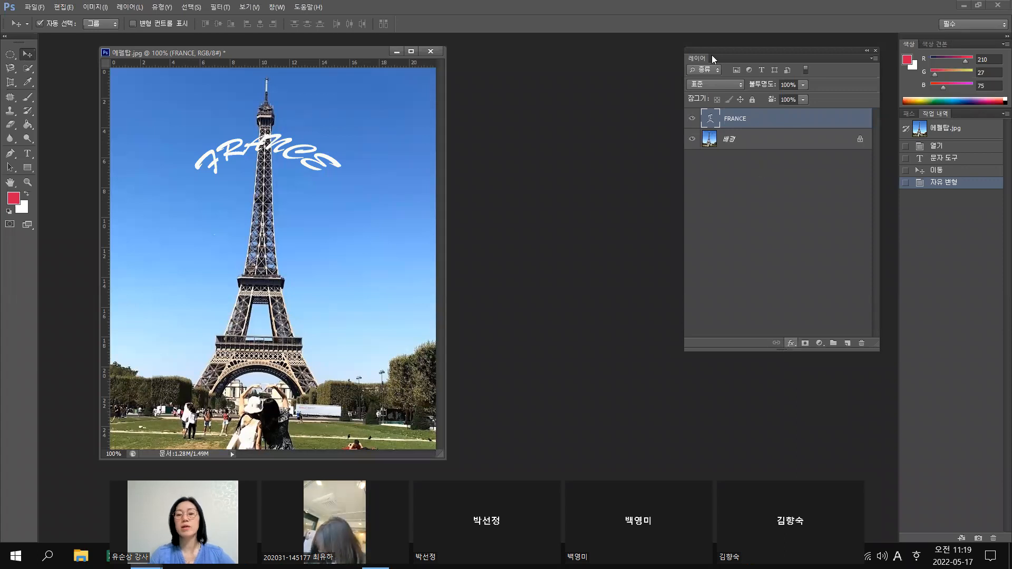
Add a drop shadow (그림자 효과) to the FRANCE layer and nudge the text slightly up the tower
left_click(791, 343)
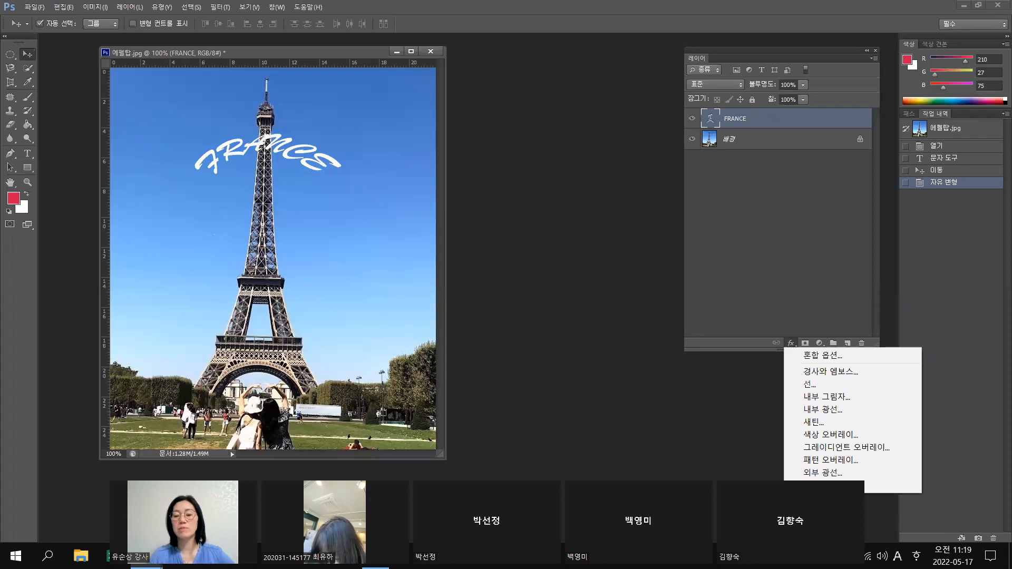
left_click(824, 485)
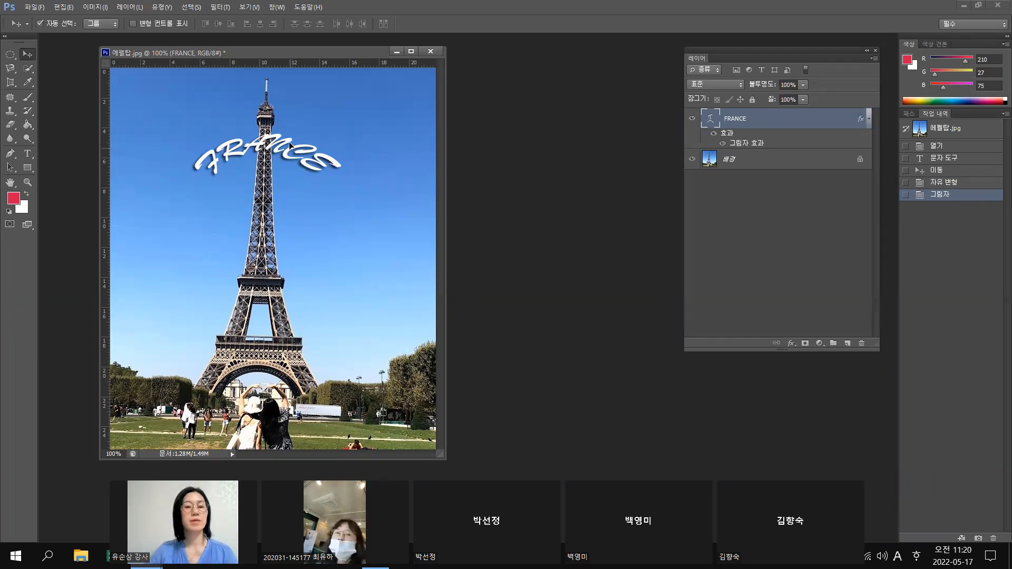
left_click_drag(289, 141, 287, 143)
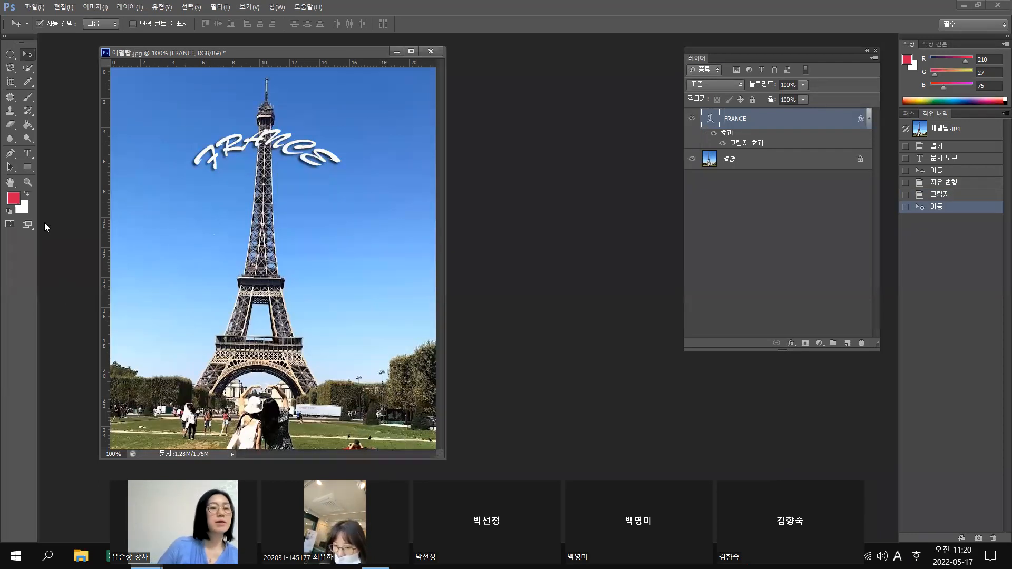
Start a new horizontal text line on the sky below FRANCE, with the Colonna MT font at 48 pt
left_click(27, 152)
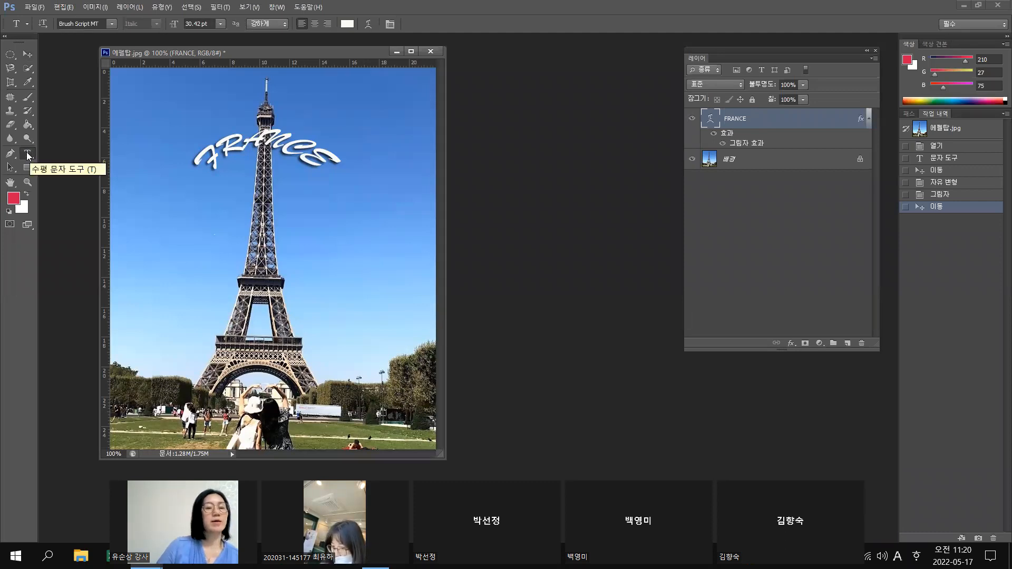
right_click(28, 155)
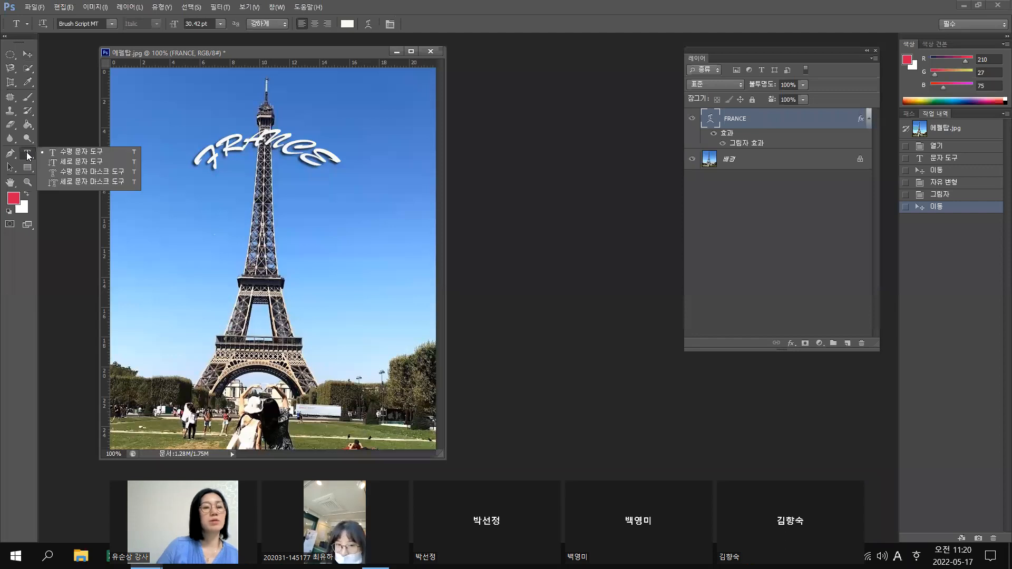
left_click(179, 216)
left_click(184, 210)
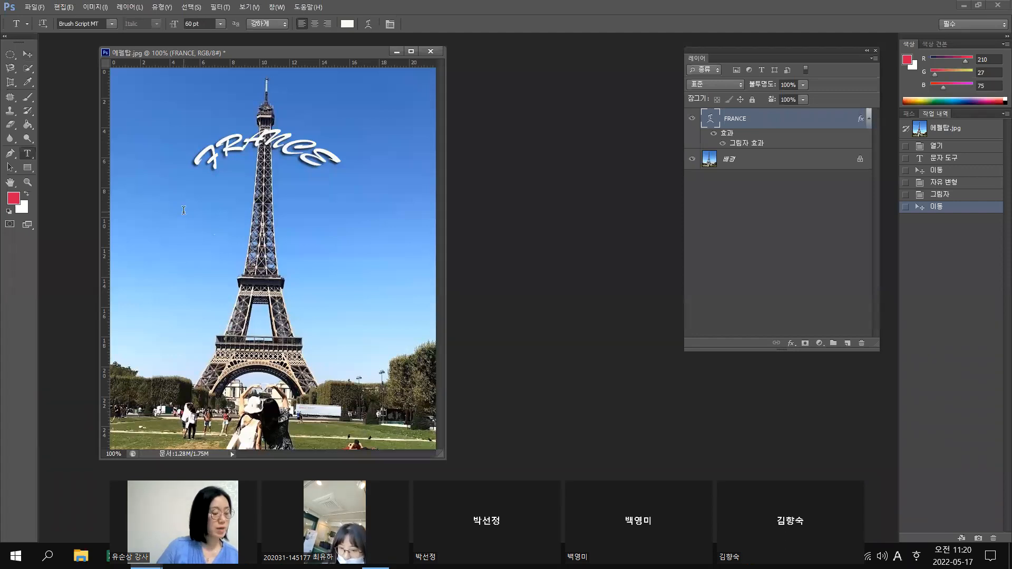
left_click(184, 210)
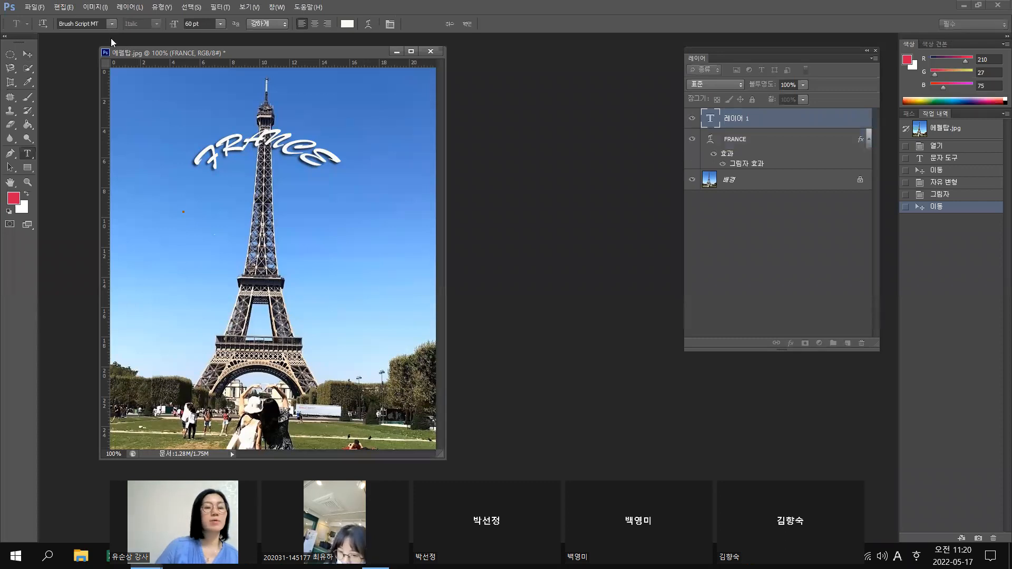
left_click(111, 24)
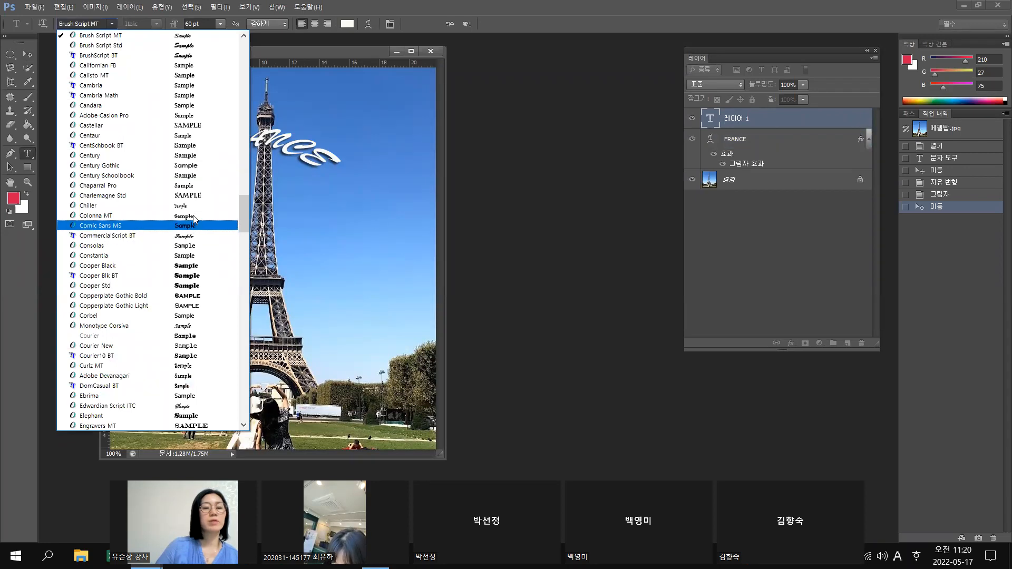
left_click(192, 215)
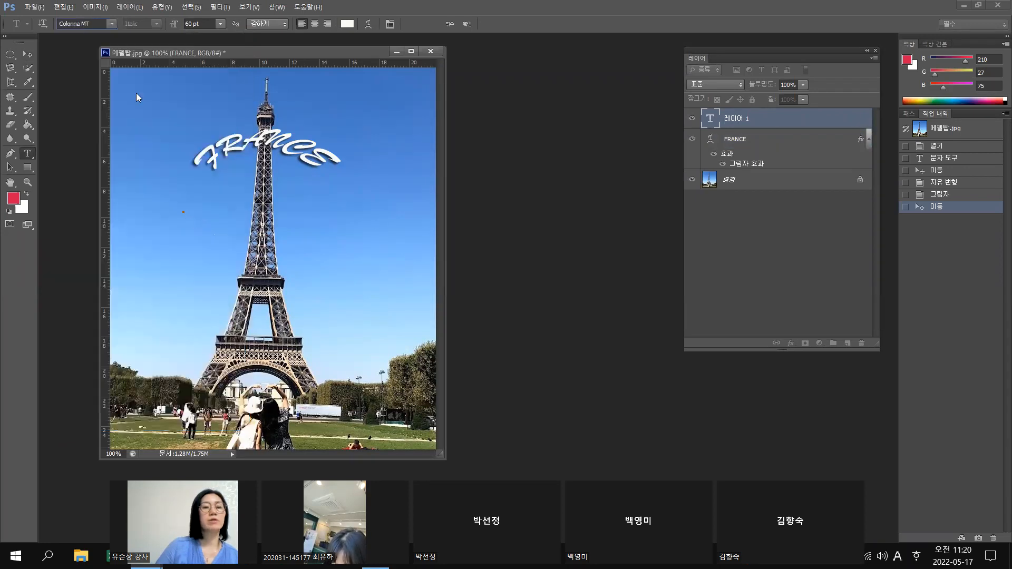
left_click(220, 24)
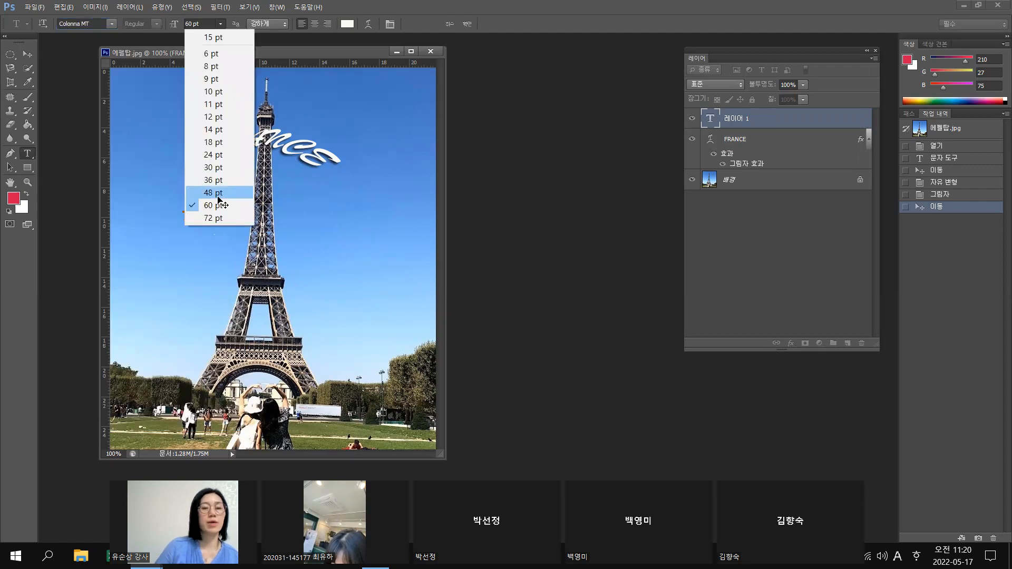
left_click(221, 194)
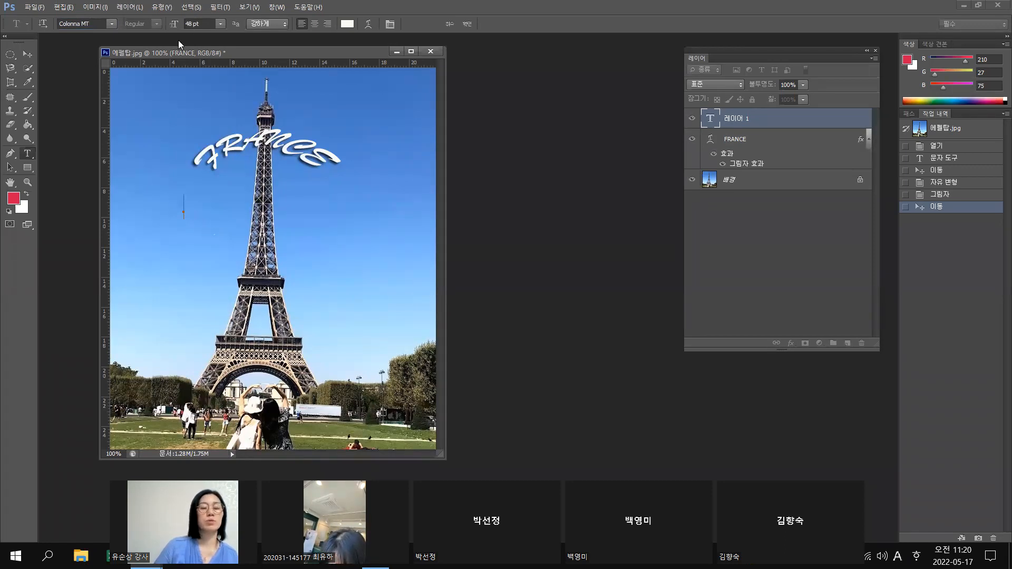
Set the new text's colour to yellow (#efe20e)
left_click(349, 25)
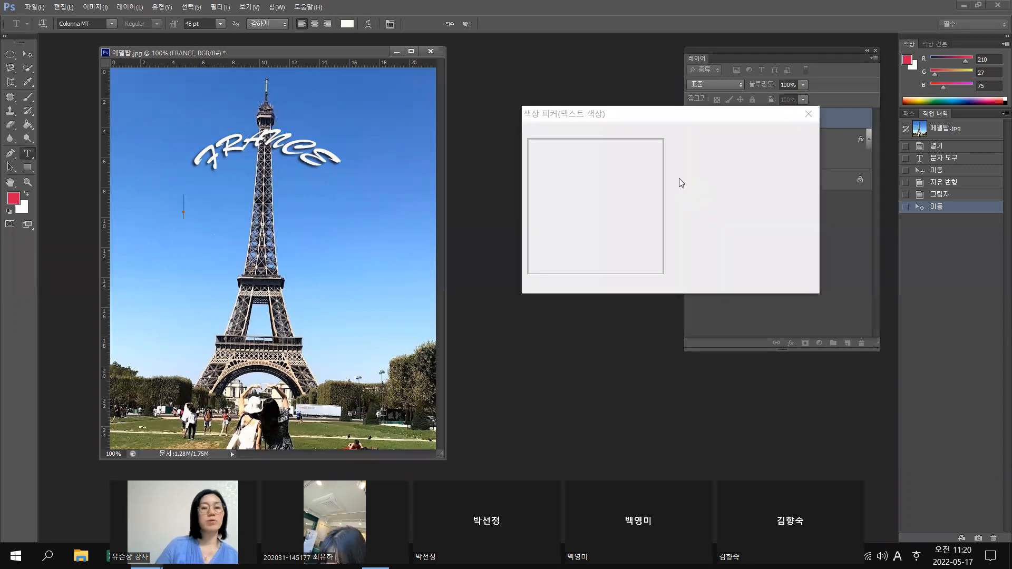
left_click(654, 147)
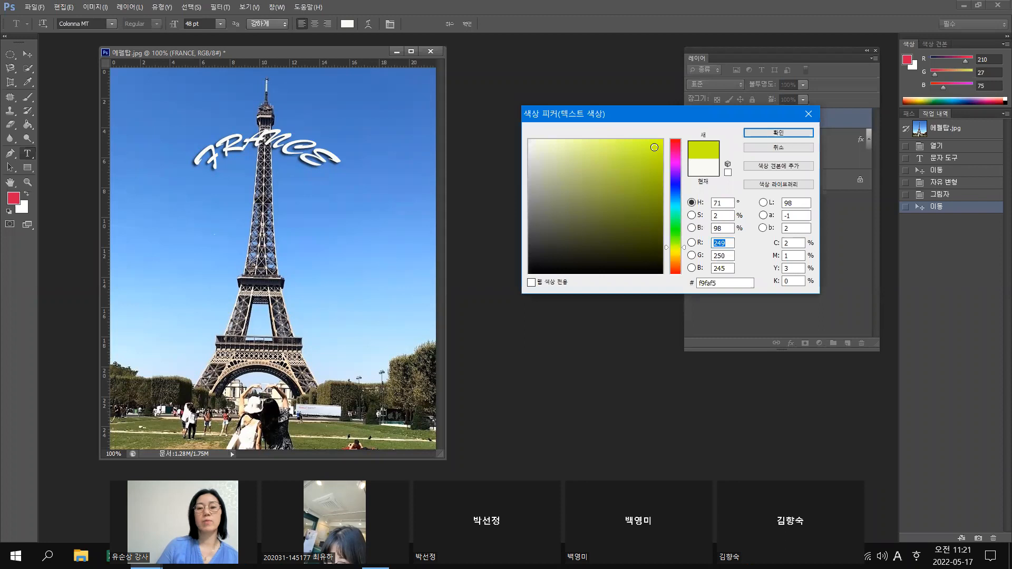
left_click(728, 153)
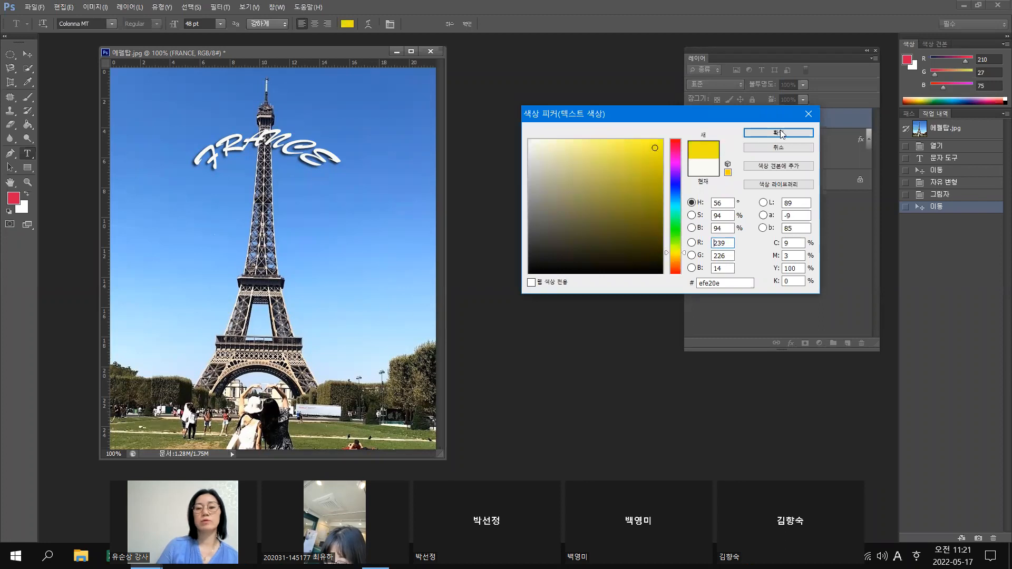
left_click(779, 132)
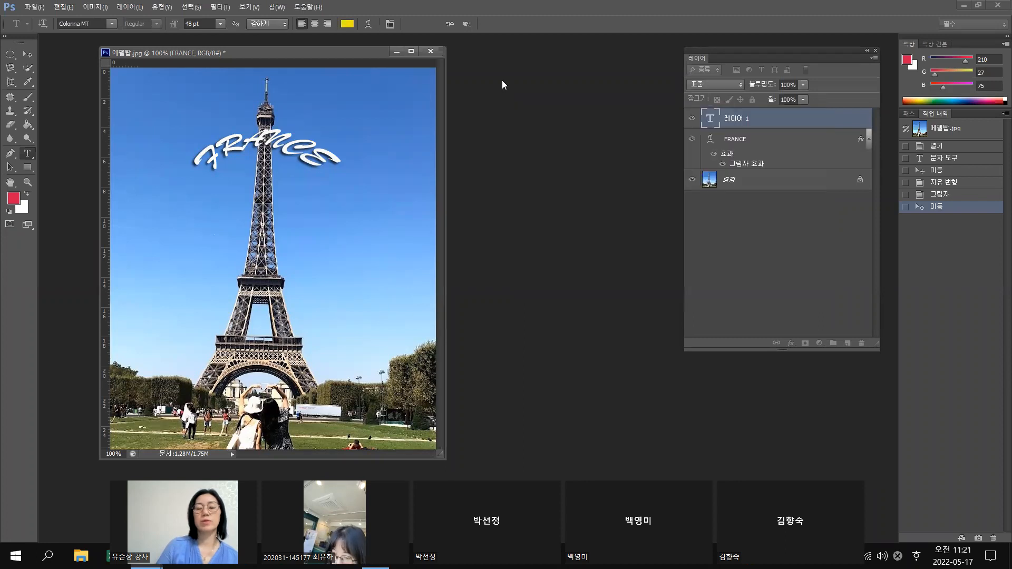
Warp the new text with the flag style (깃발), horizontal orientation (가로) and a +50% bend
left_click(368, 23)
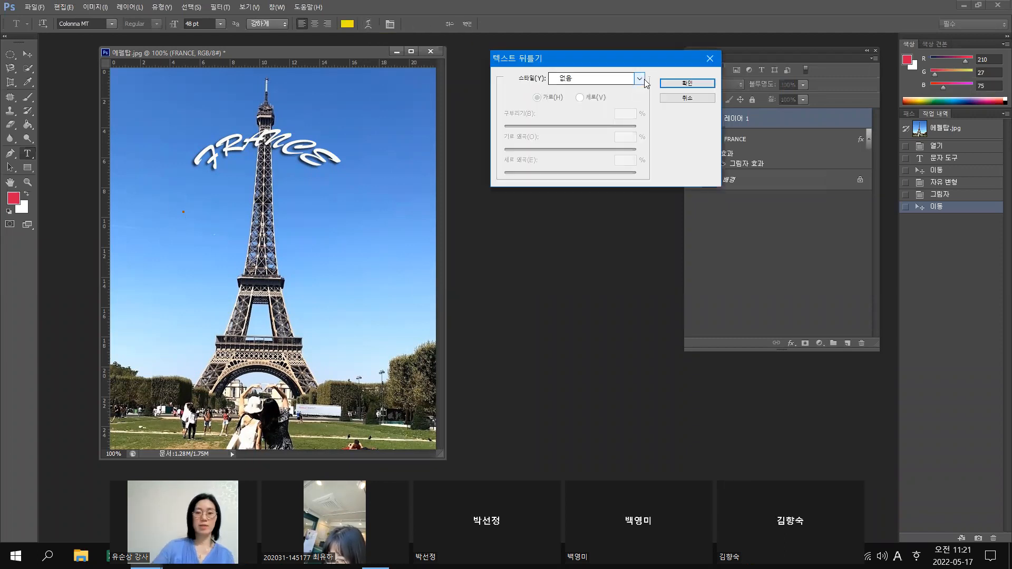
left_click(640, 79)
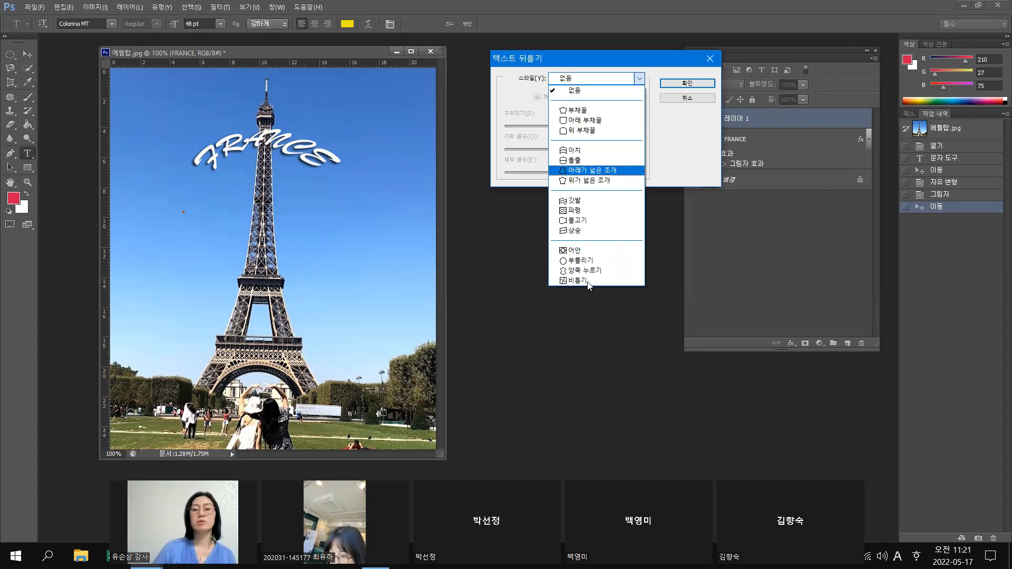
left_click(574, 202)
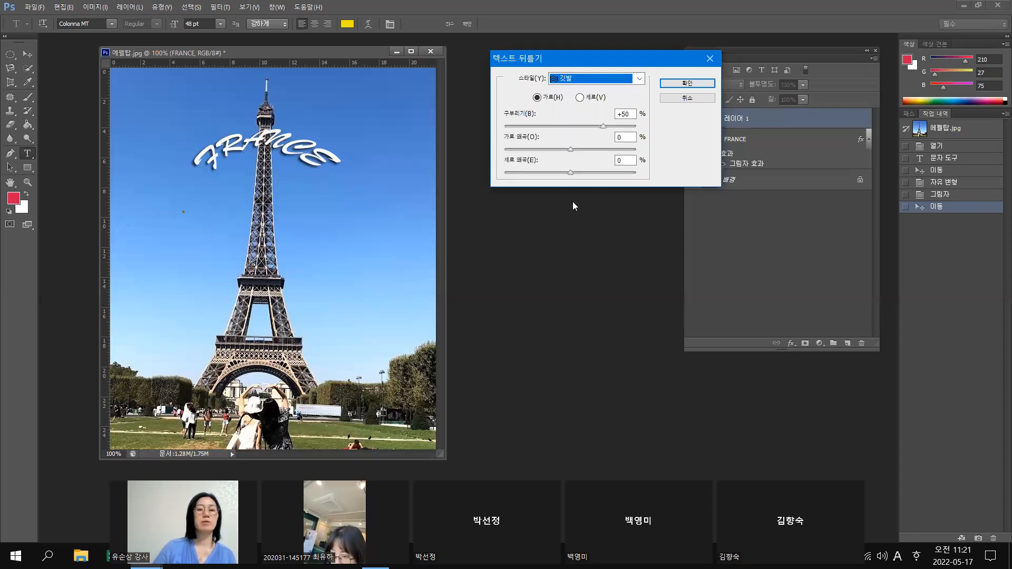
left_click(687, 84)
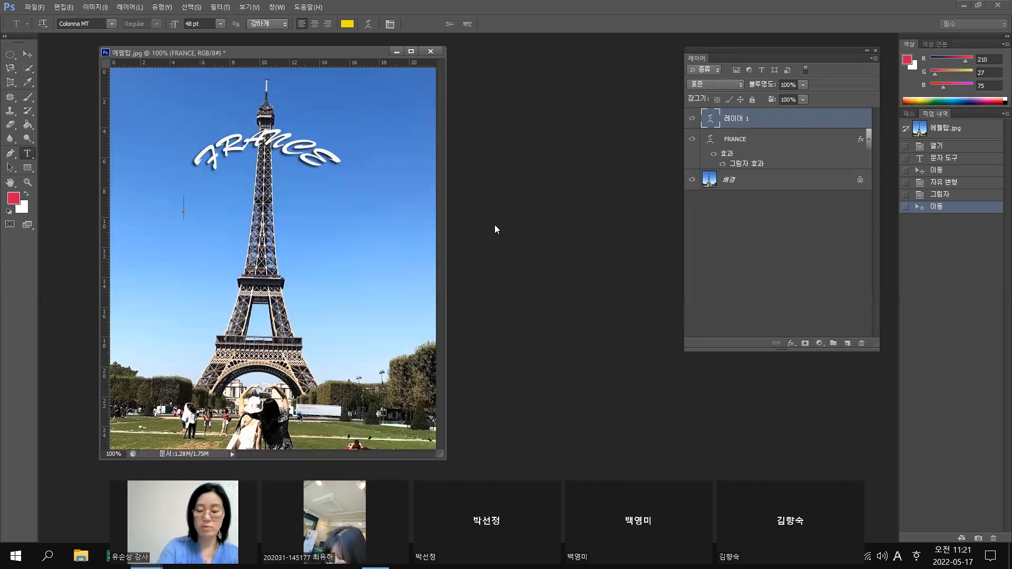
Enter "The eiffel t" in Latin letters on the flag-warped text line, removing mistyped characters
key("Hangul")
type("ㅗㅗ")
key("BackSpace")
key("BackSpace")
key("Hangul")
type("hh")
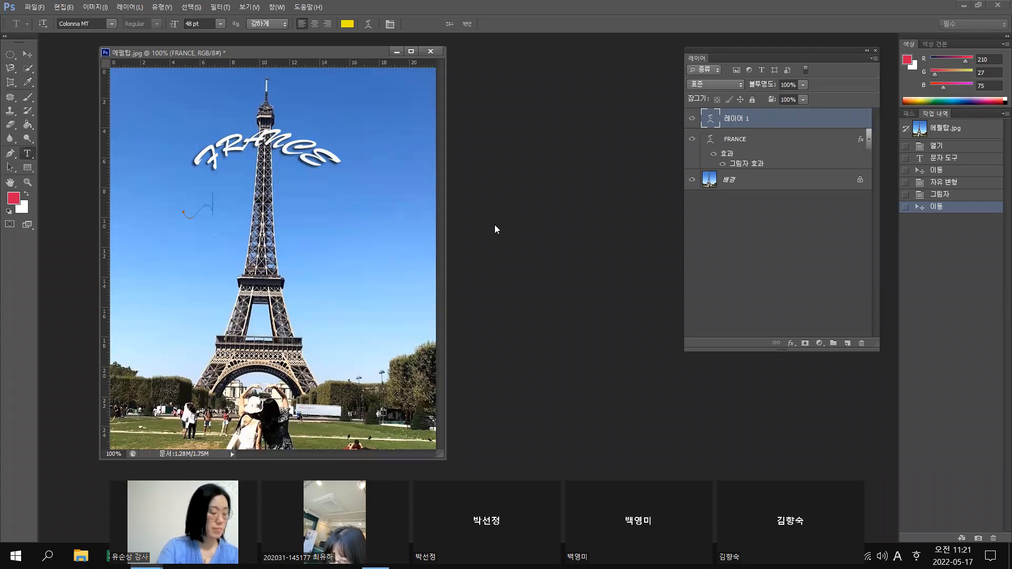
type("he")
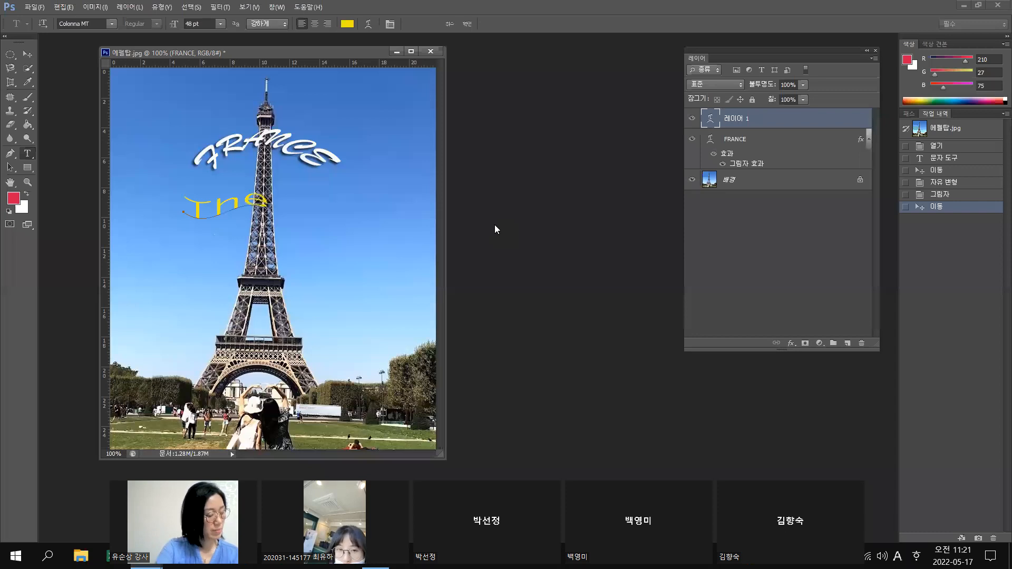
type(" eiffel t")
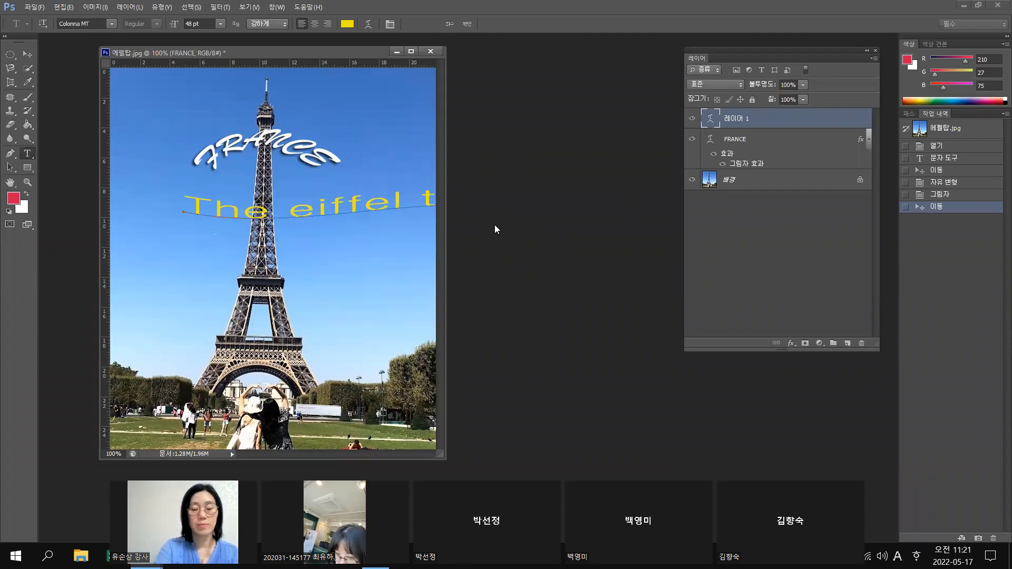
key("BackSpace")
key("BackSpace")
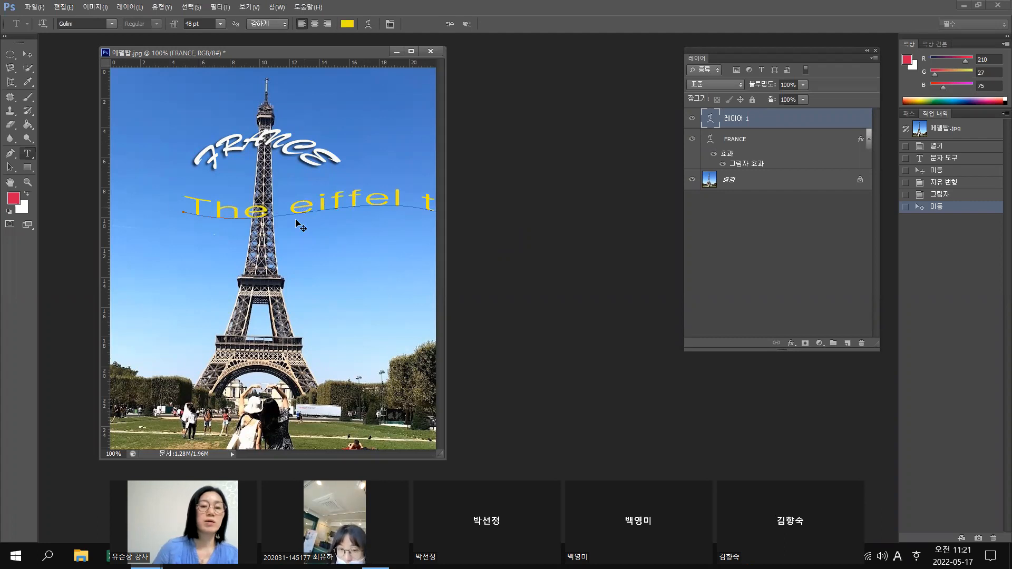
Shift the yellow text to the photo's left edge, complete it as "The eiffel tower" and commit it
left_click_drag(254, 234, 226, 220)
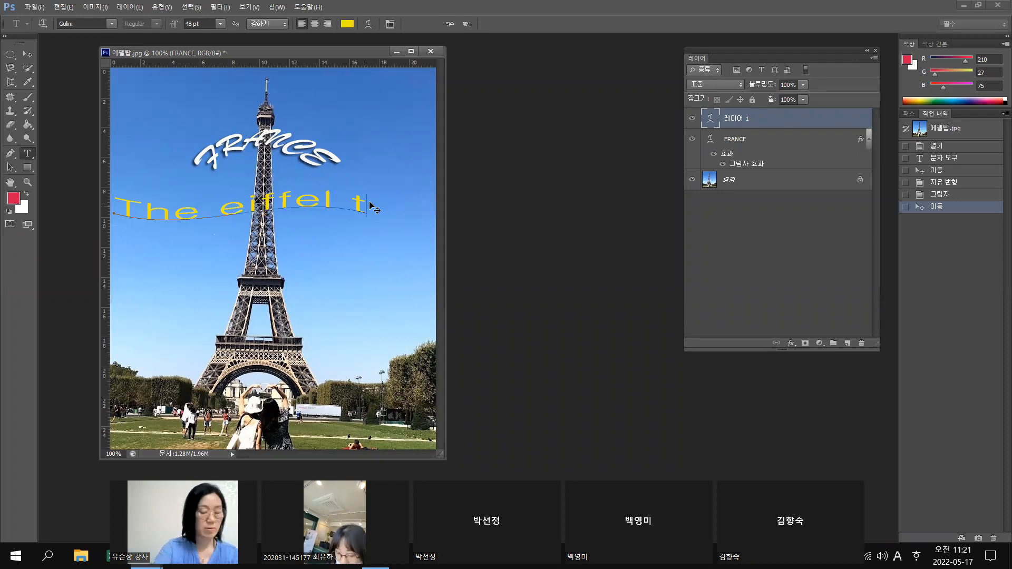
type("ow")
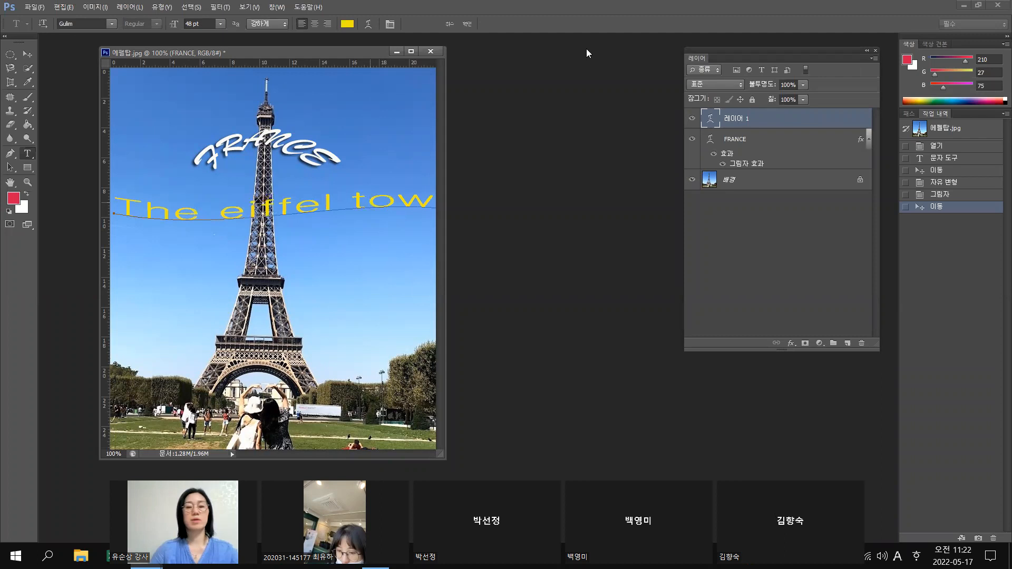
left_click(789, 120)
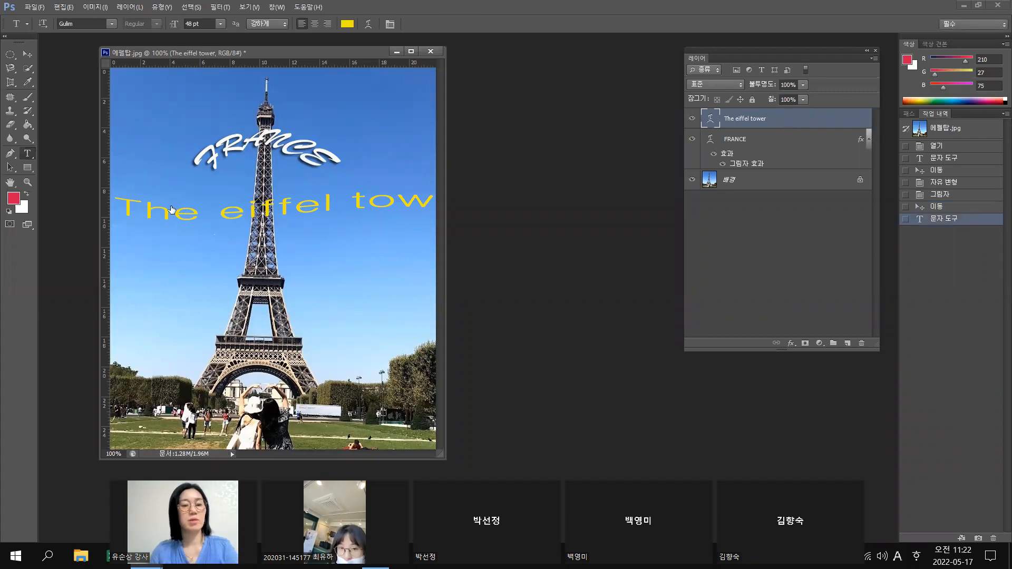
Scale the yellow text to about 60% width and 90% height, and reposition it slightly lower and further right beneath FRANCE
key("ctrl+t")
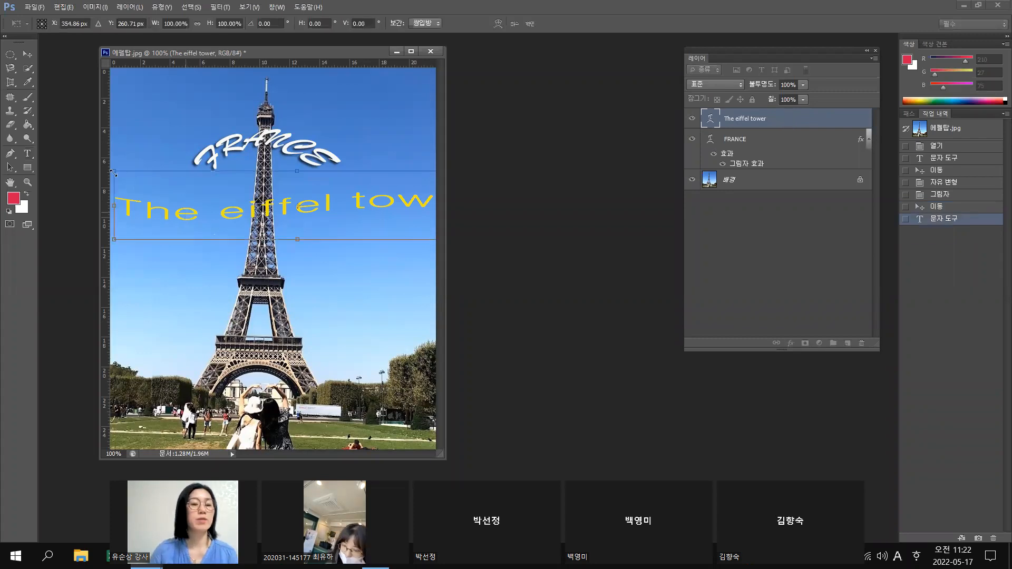
left_click_drag(188, 192, 262, 178)
left_click_drag(367, 208, 251, 200)
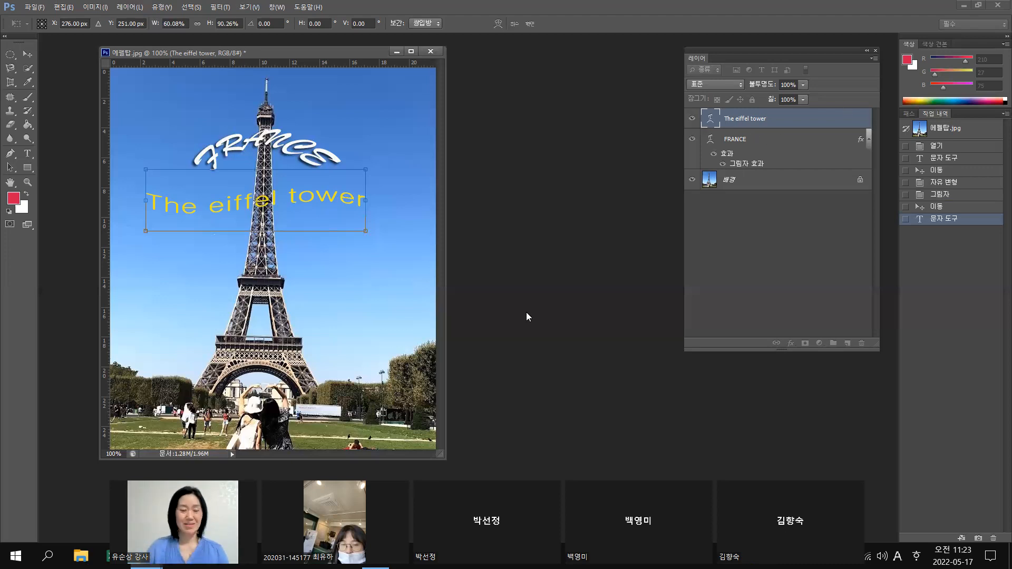
key("t")
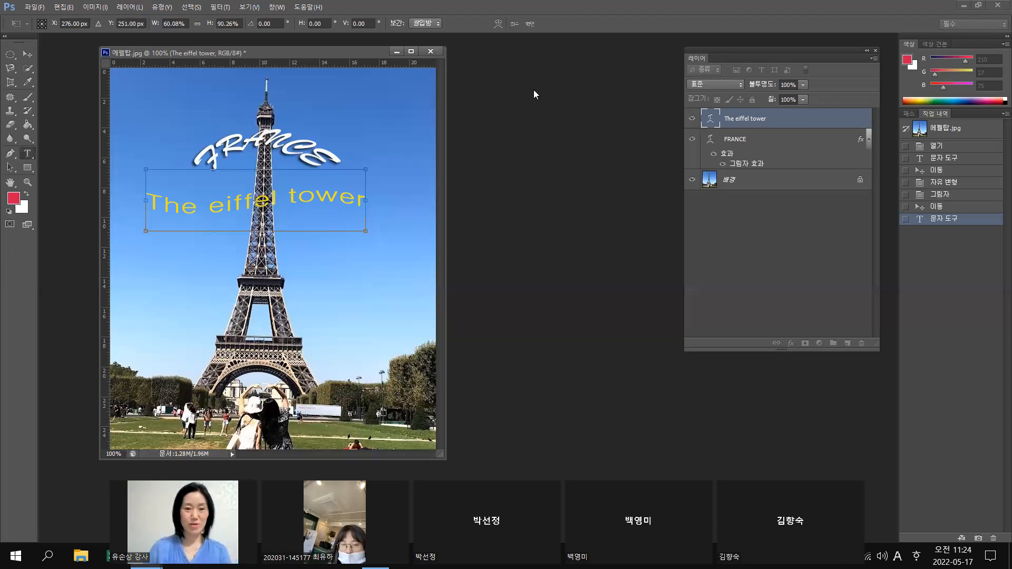
key("Return")
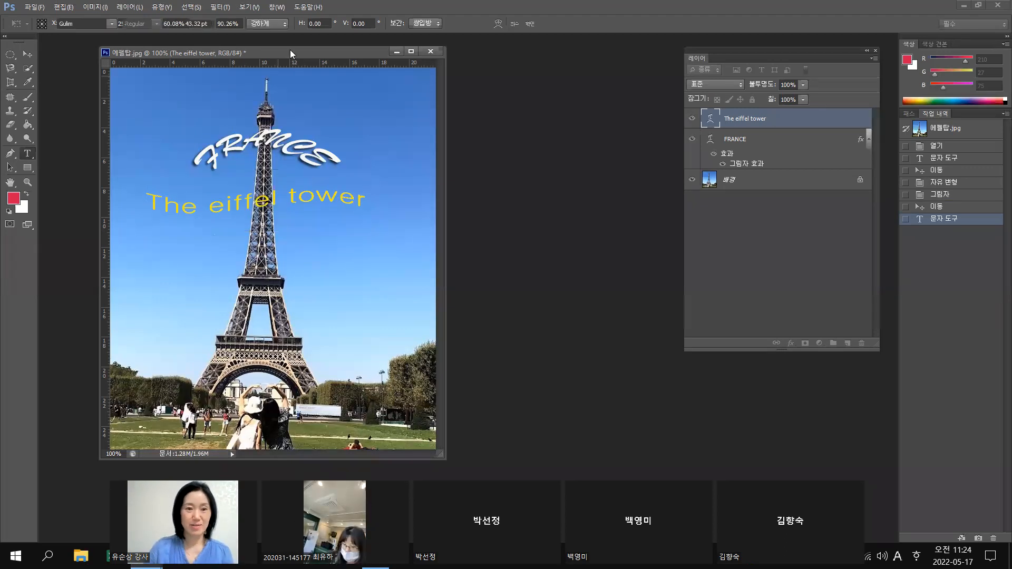
key("Return")
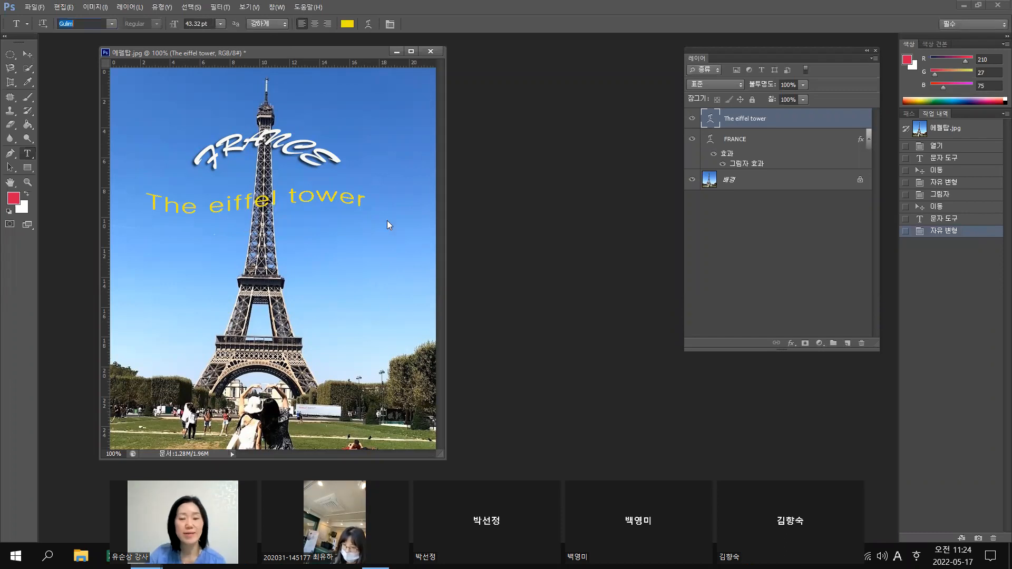
key("v")
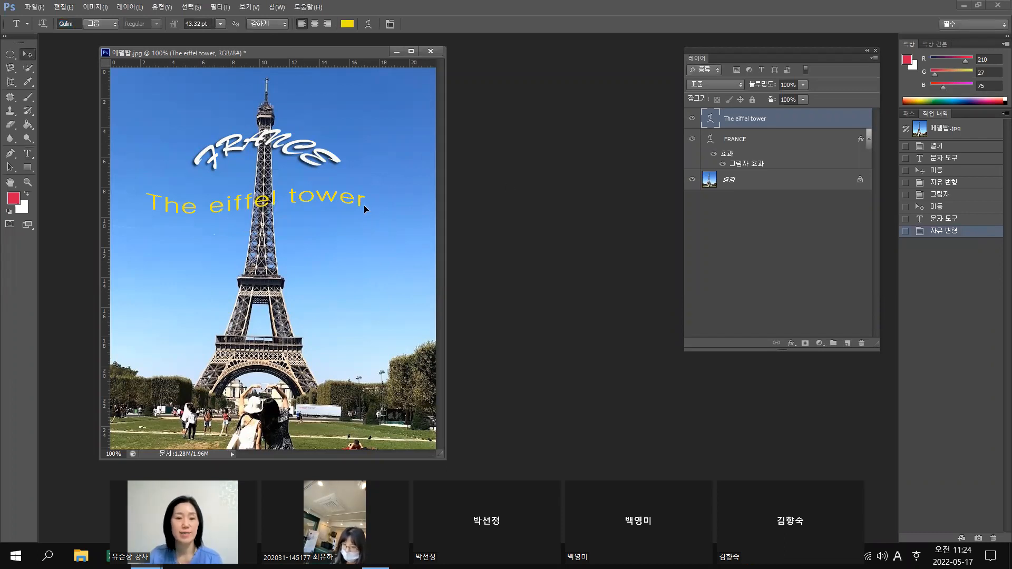
left_click_drag(357, 213, 369, 229)
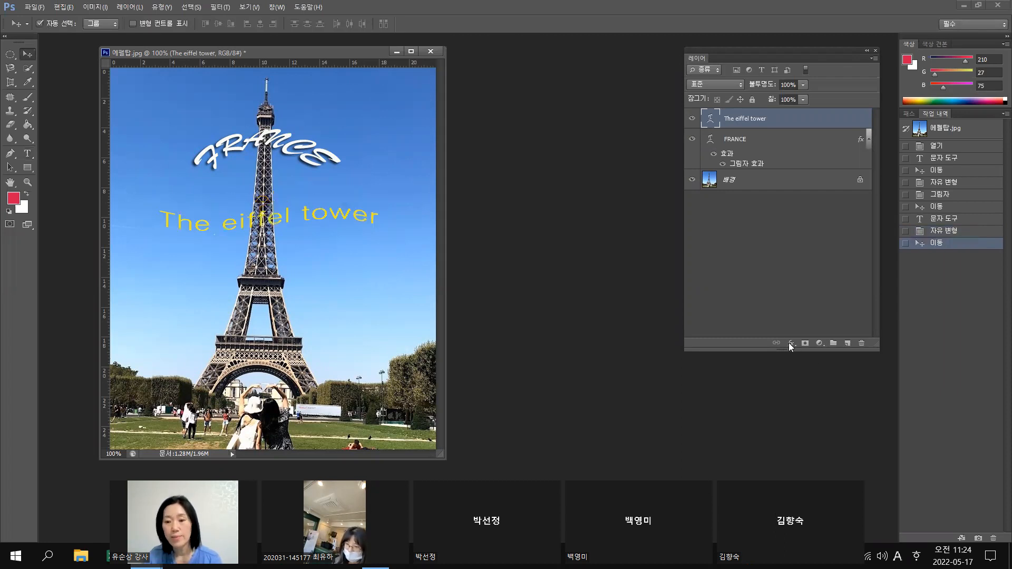
Apply a stroke (획) and inner glow (내부 광선) to the "The eiffel tower" layer, leaving inner shadow (내부 그림자) off
left_click(791, 344)
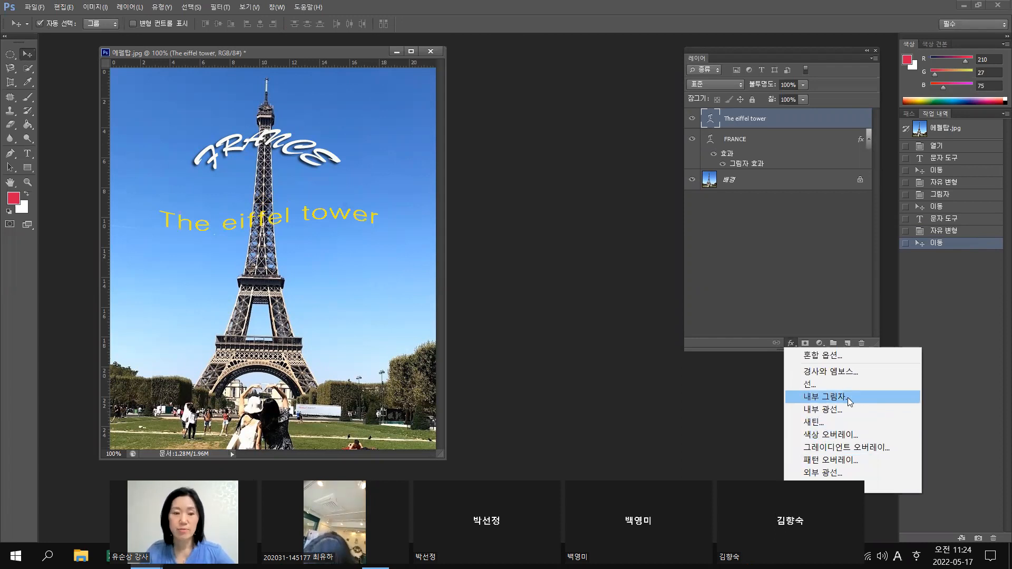
key("Escape")
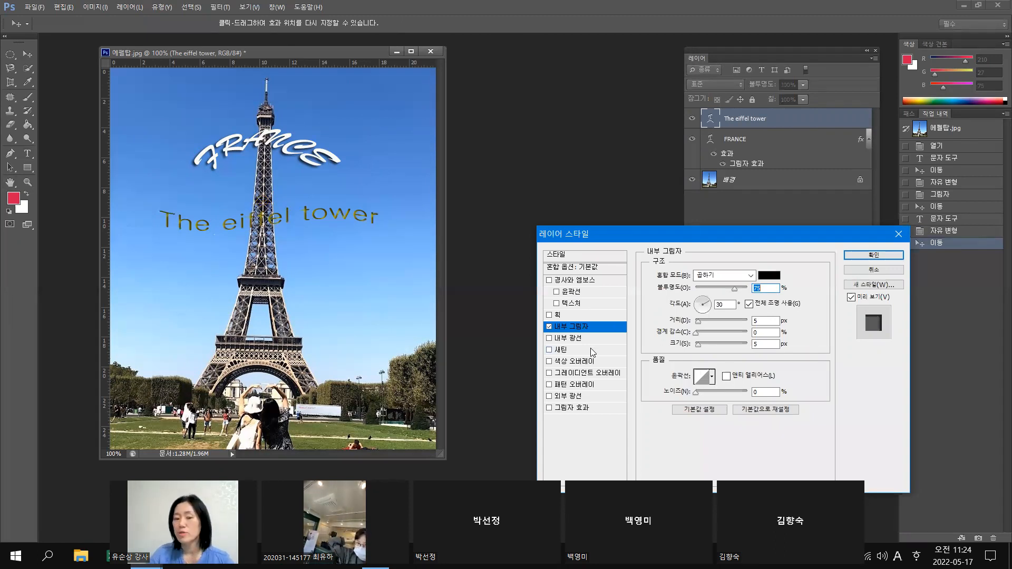
left_click(549, 338)
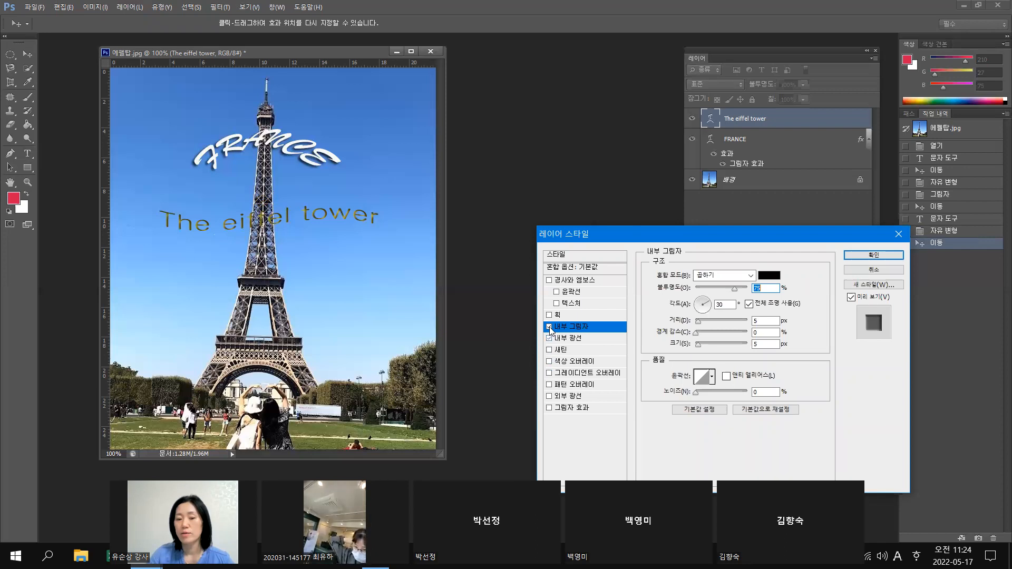
left_click(549, 327)
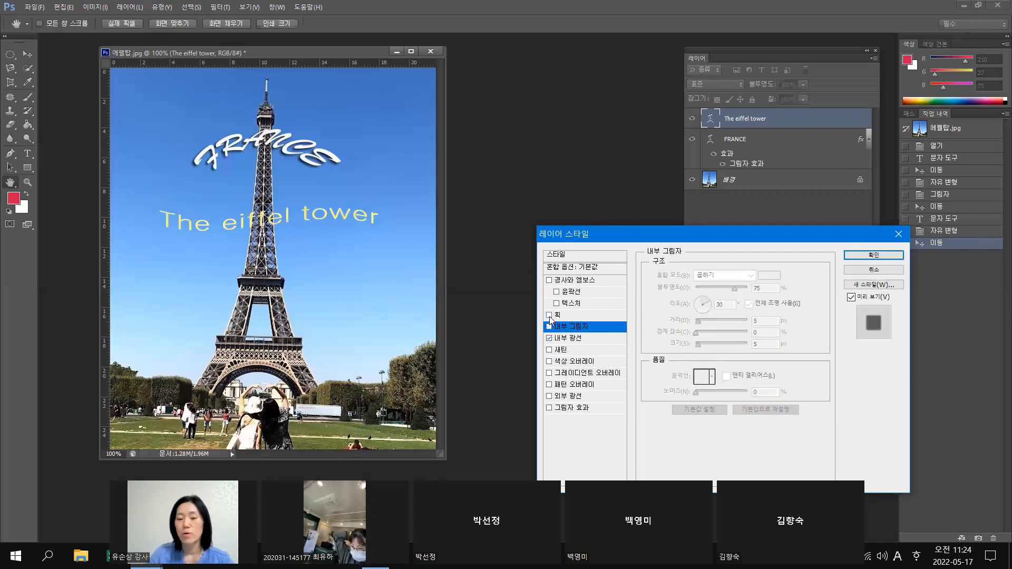
left_click(549, 317)
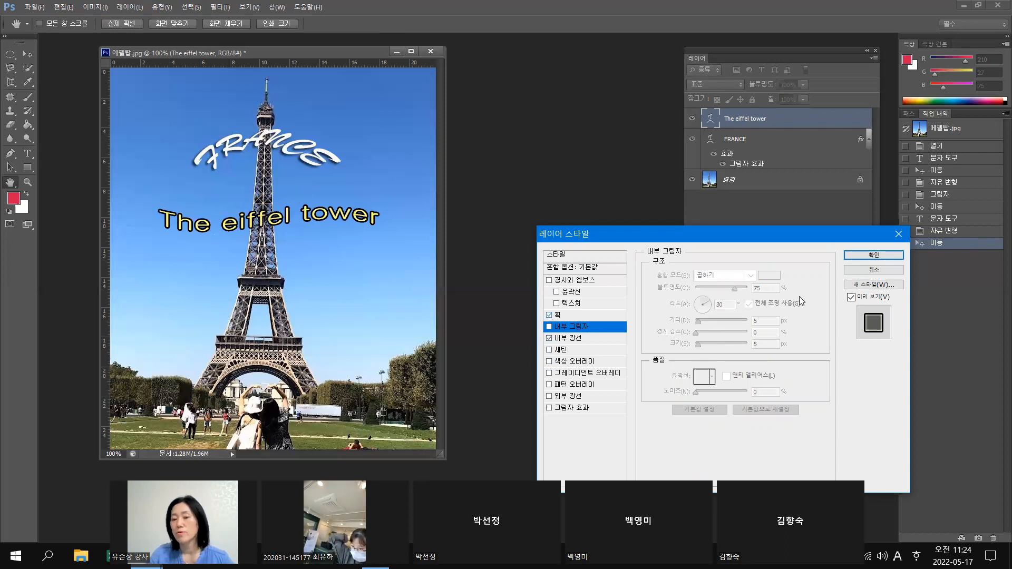
left_click(874, 256)
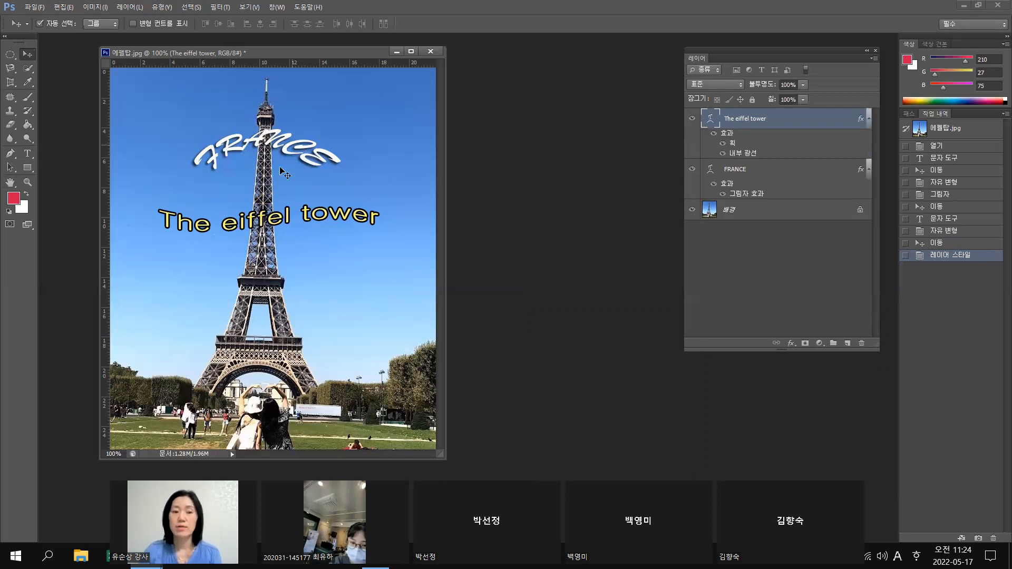
Save a JPEG copy of the image as 에펠탑.jpg on the desktop (바탕 화면) at maximum quality 12 with the standard baseline format
left_click(34, 8)
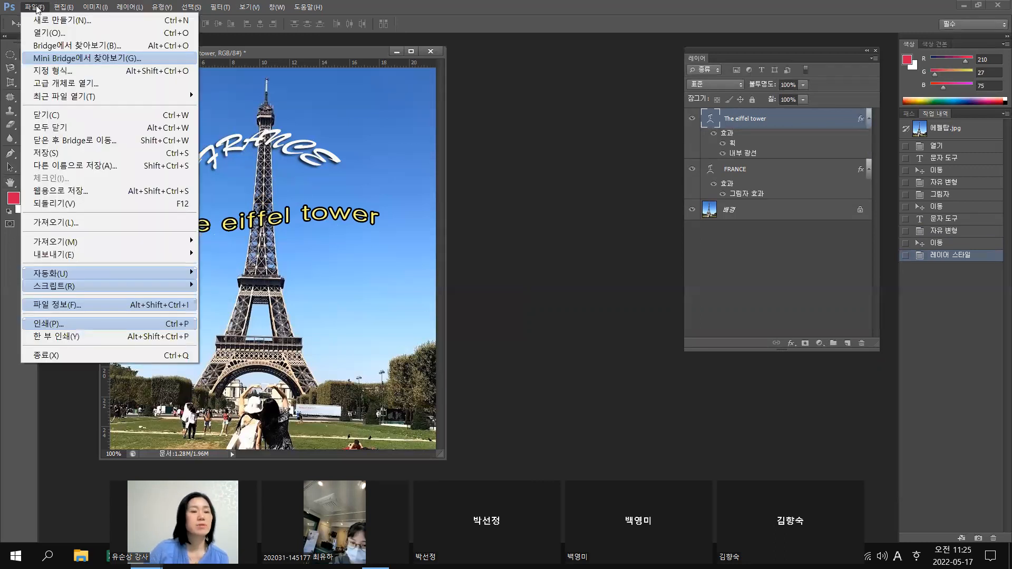
left_click(100, 165)
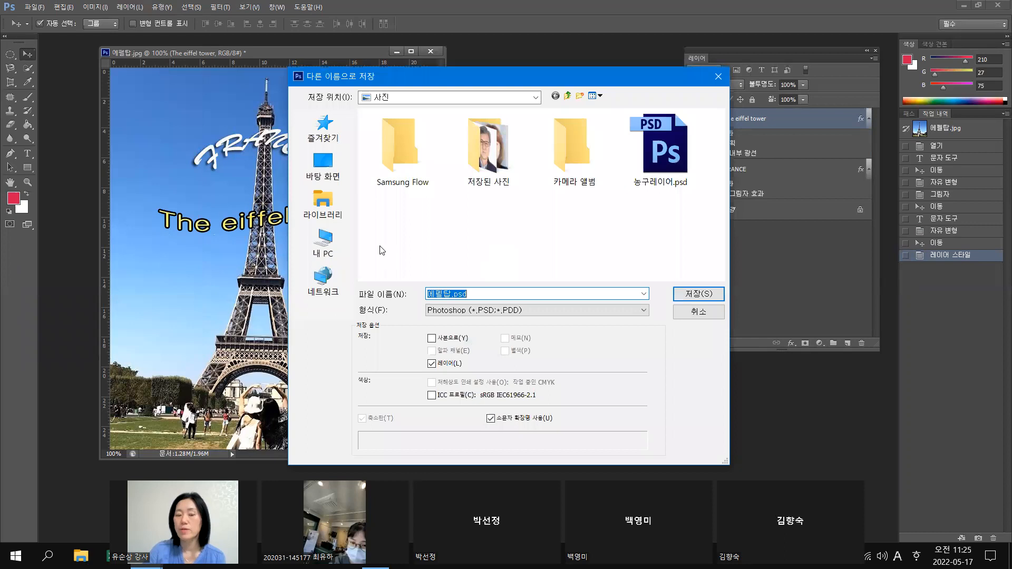
left_click(323, 163)
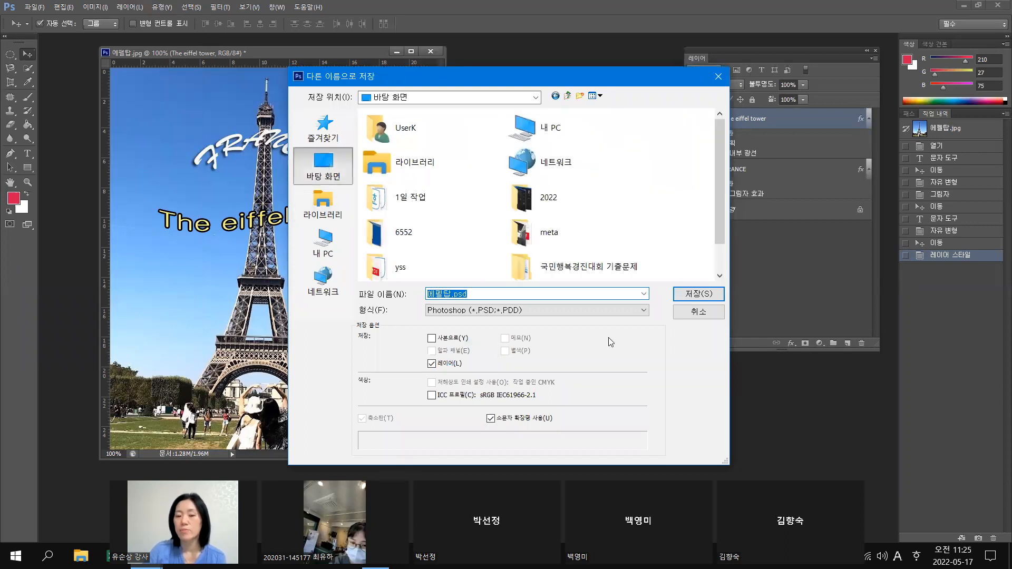
left_click(641, 314)
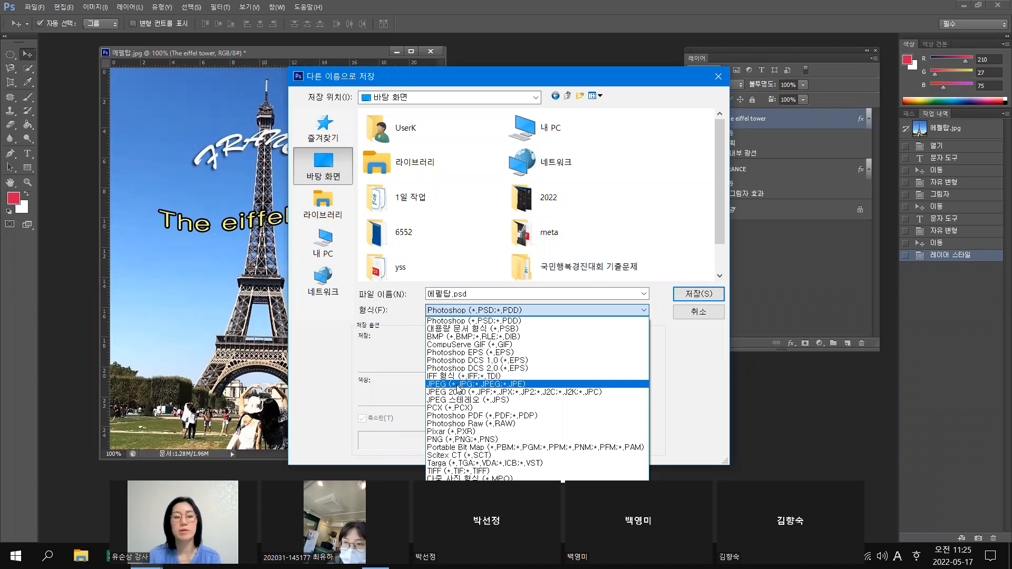
left_click(458, 388)
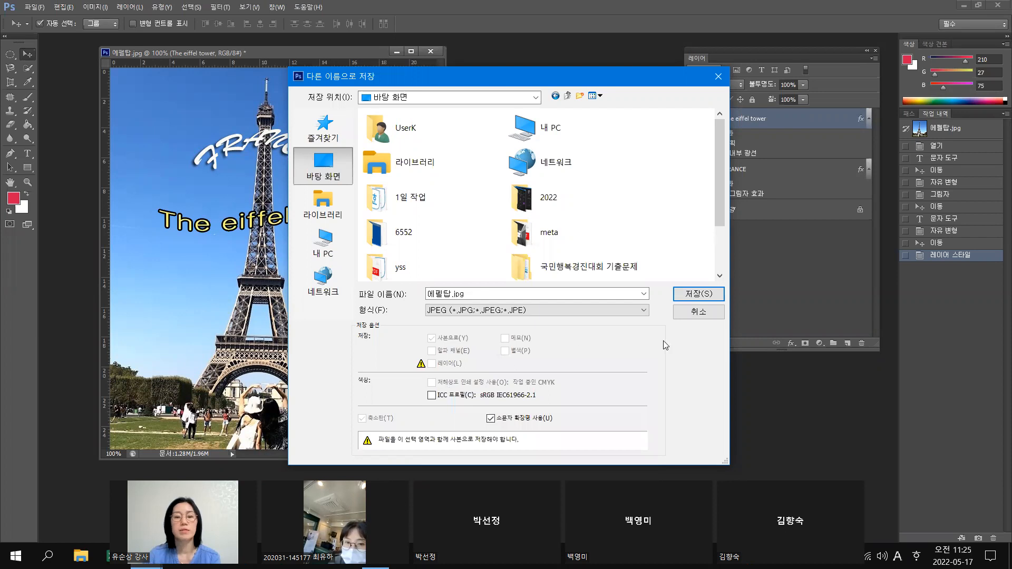
left_click(698, 294)
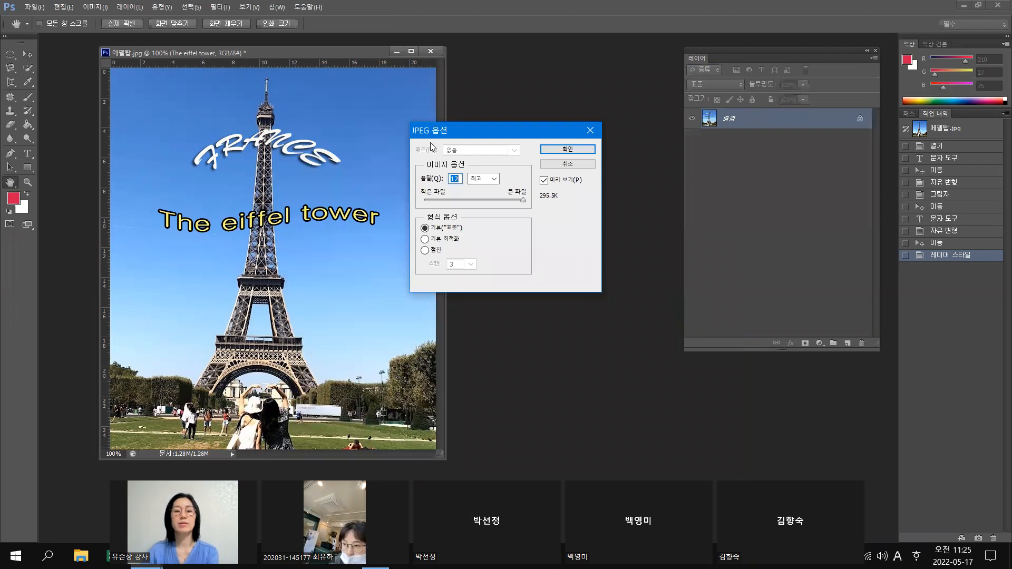
left_click(581, 150)
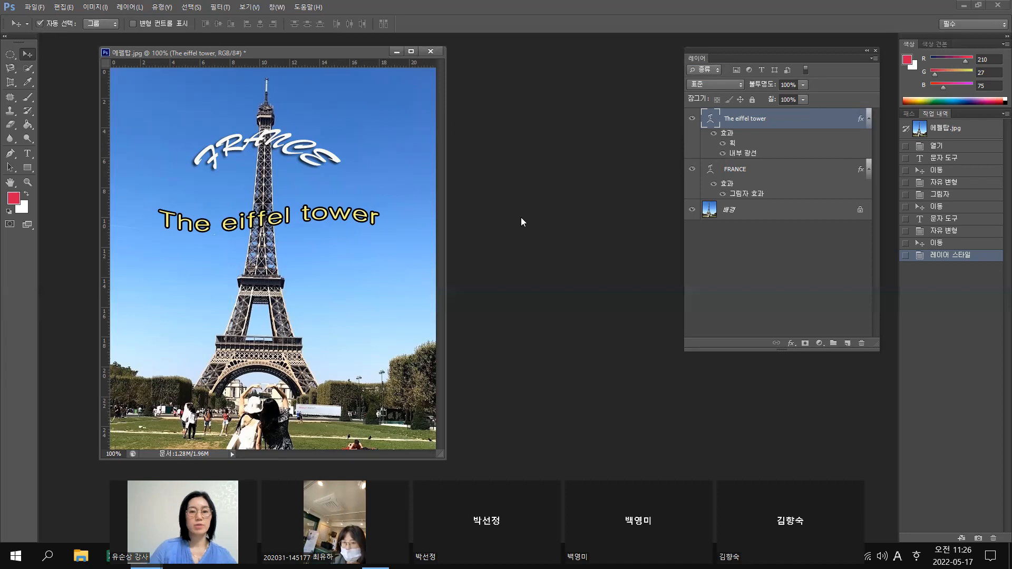
Close the Eiffel Tower document without saving its changes
key("ctrl+w")
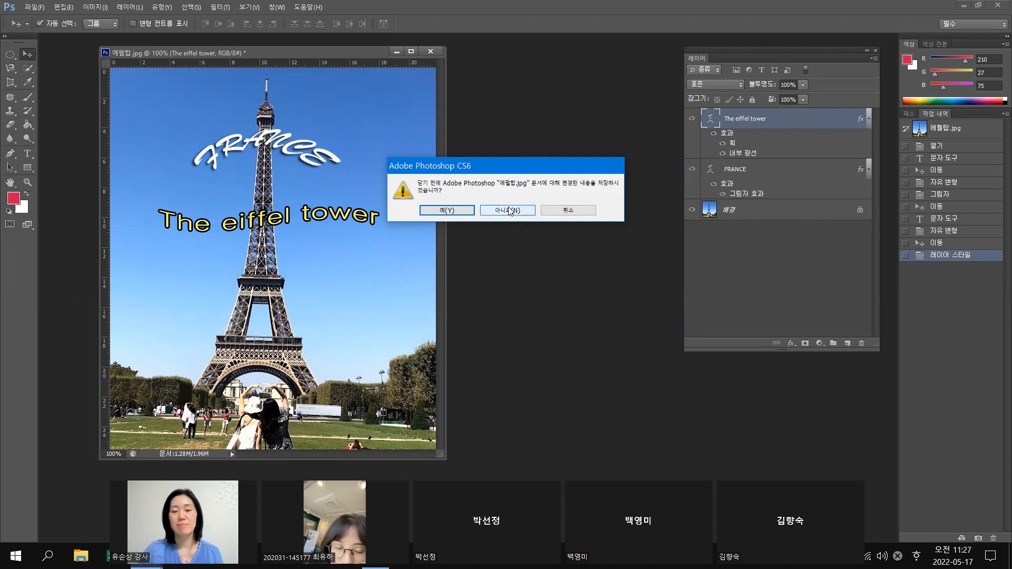
left_click(507, 210)
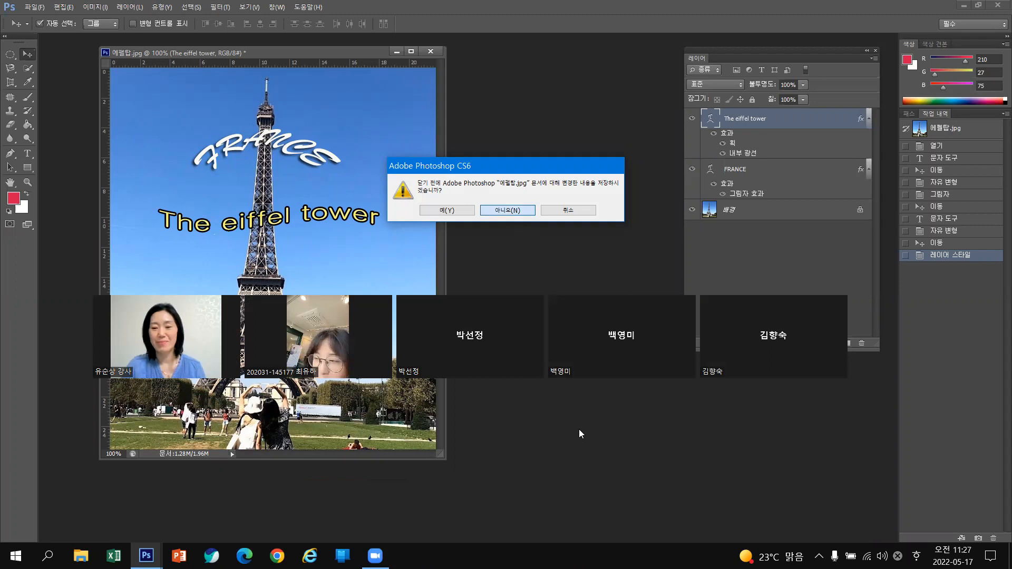
key("Return")
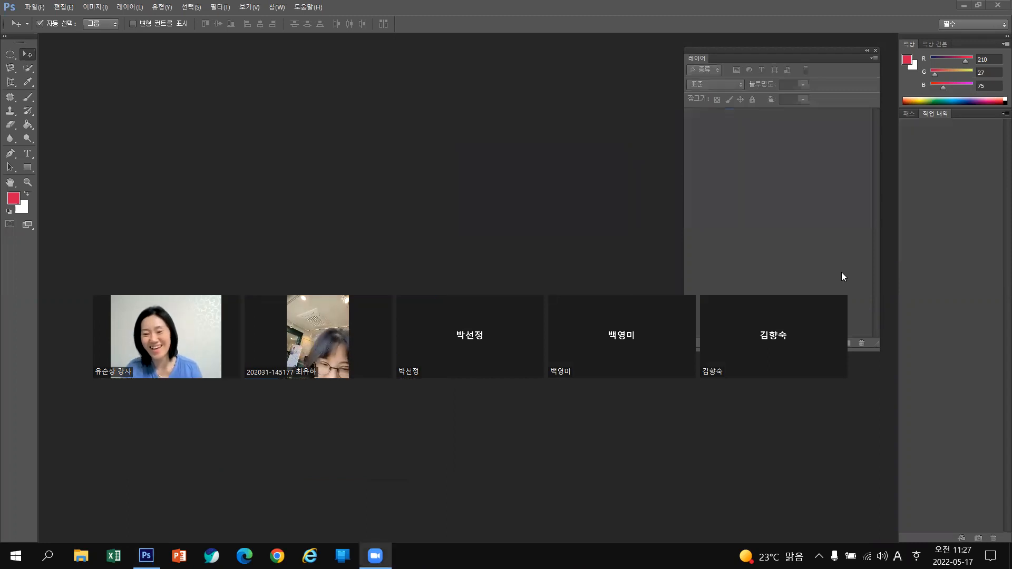